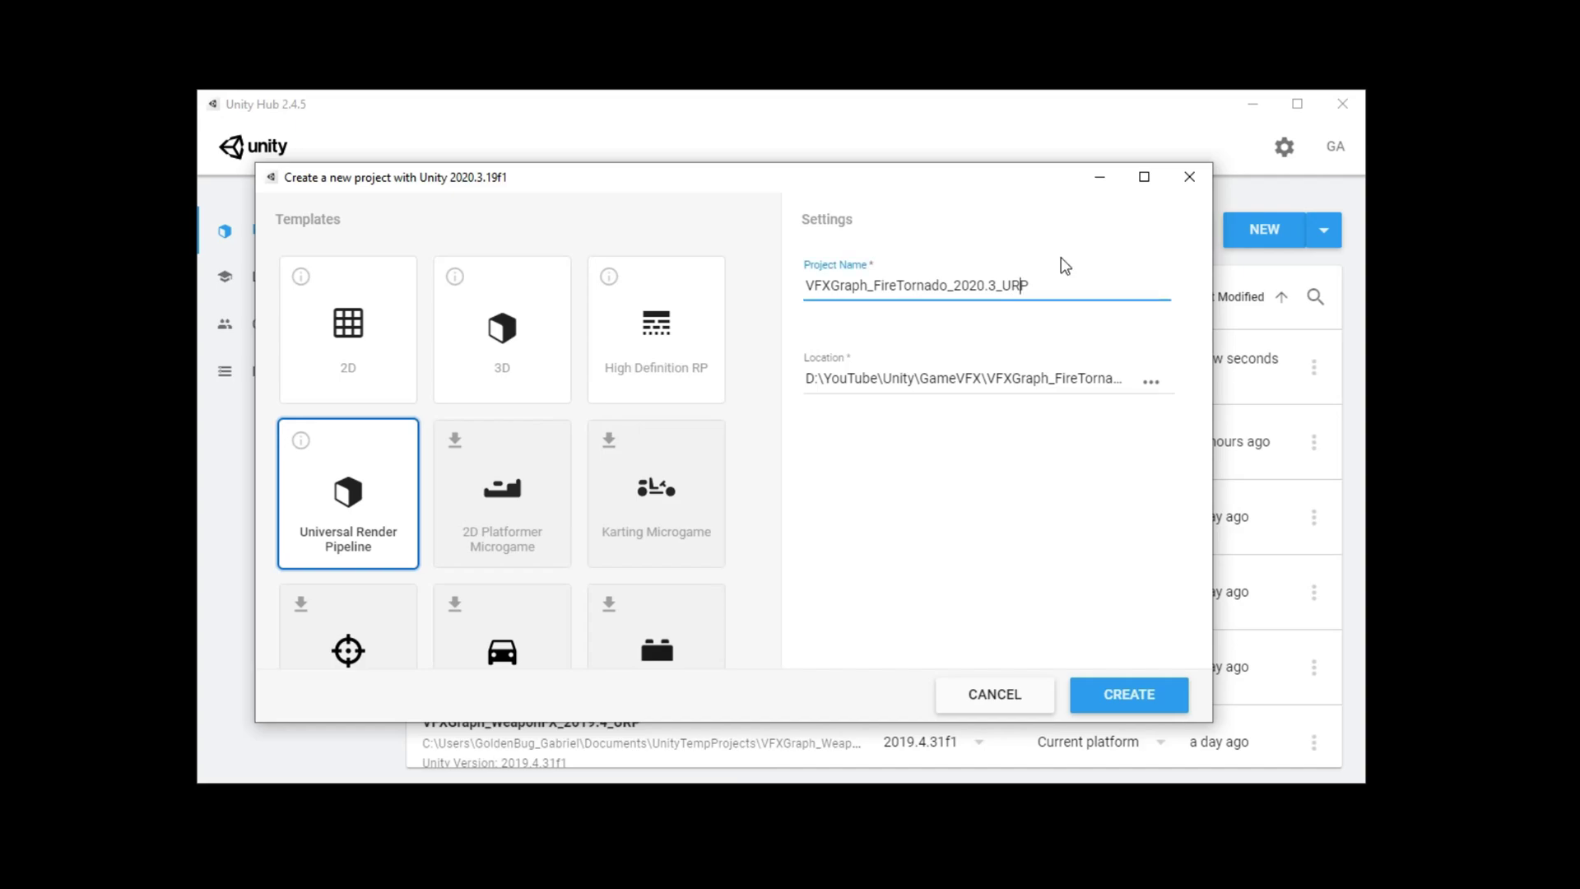
# Check the Visual Effect Graph package's details in the Package Manager's Unity Registry list
pyautogui.click(969, 418)
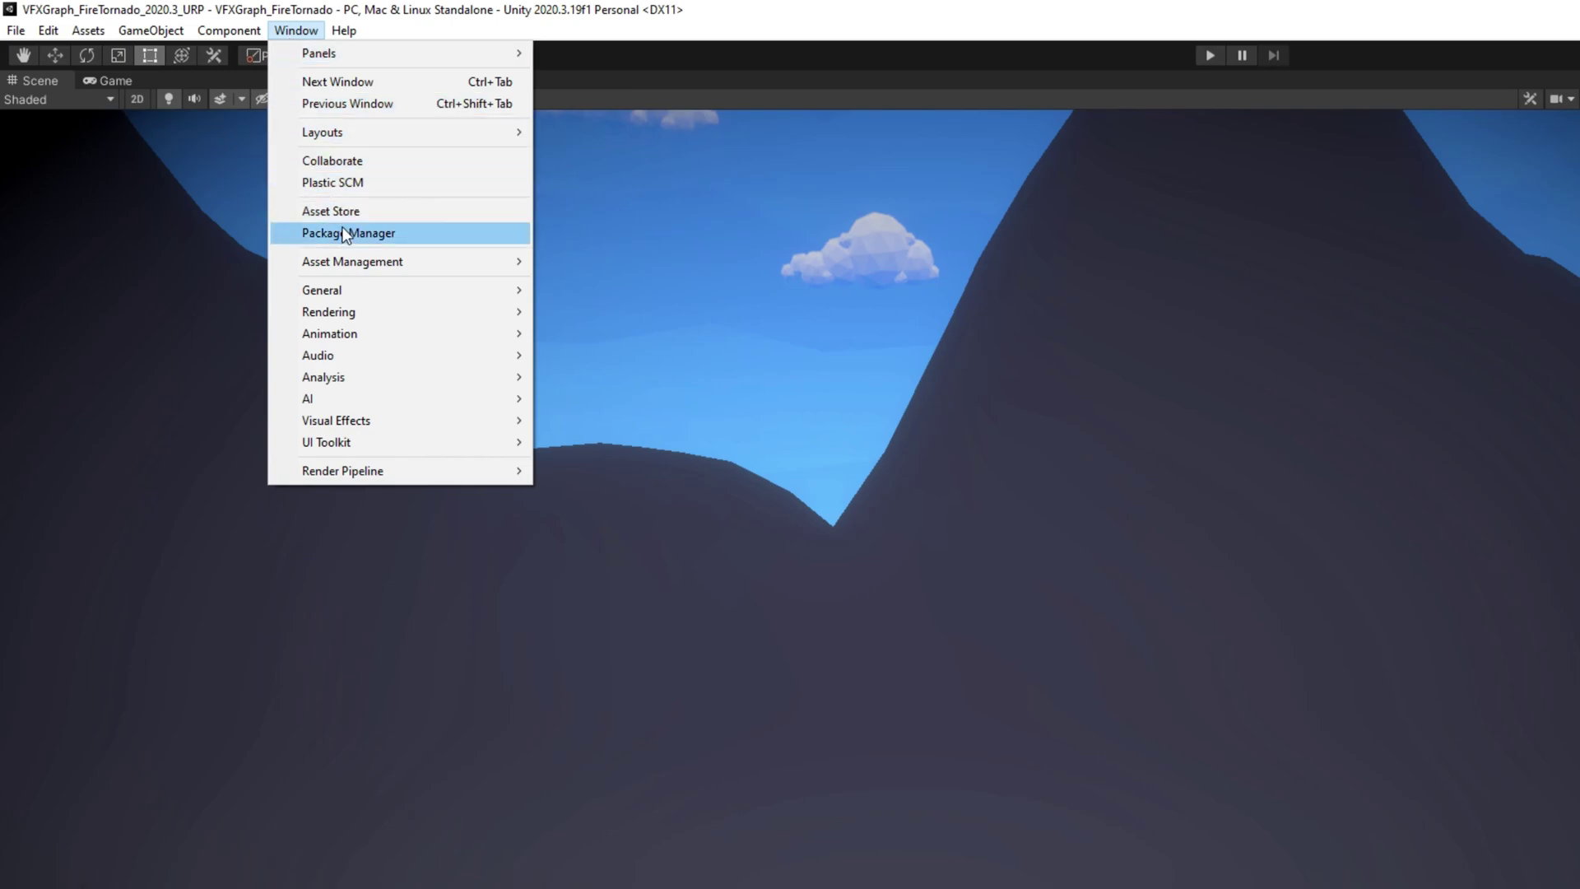
pyautogui.click(411, 234)
pyautogui.scroll(-10, 529, 575)
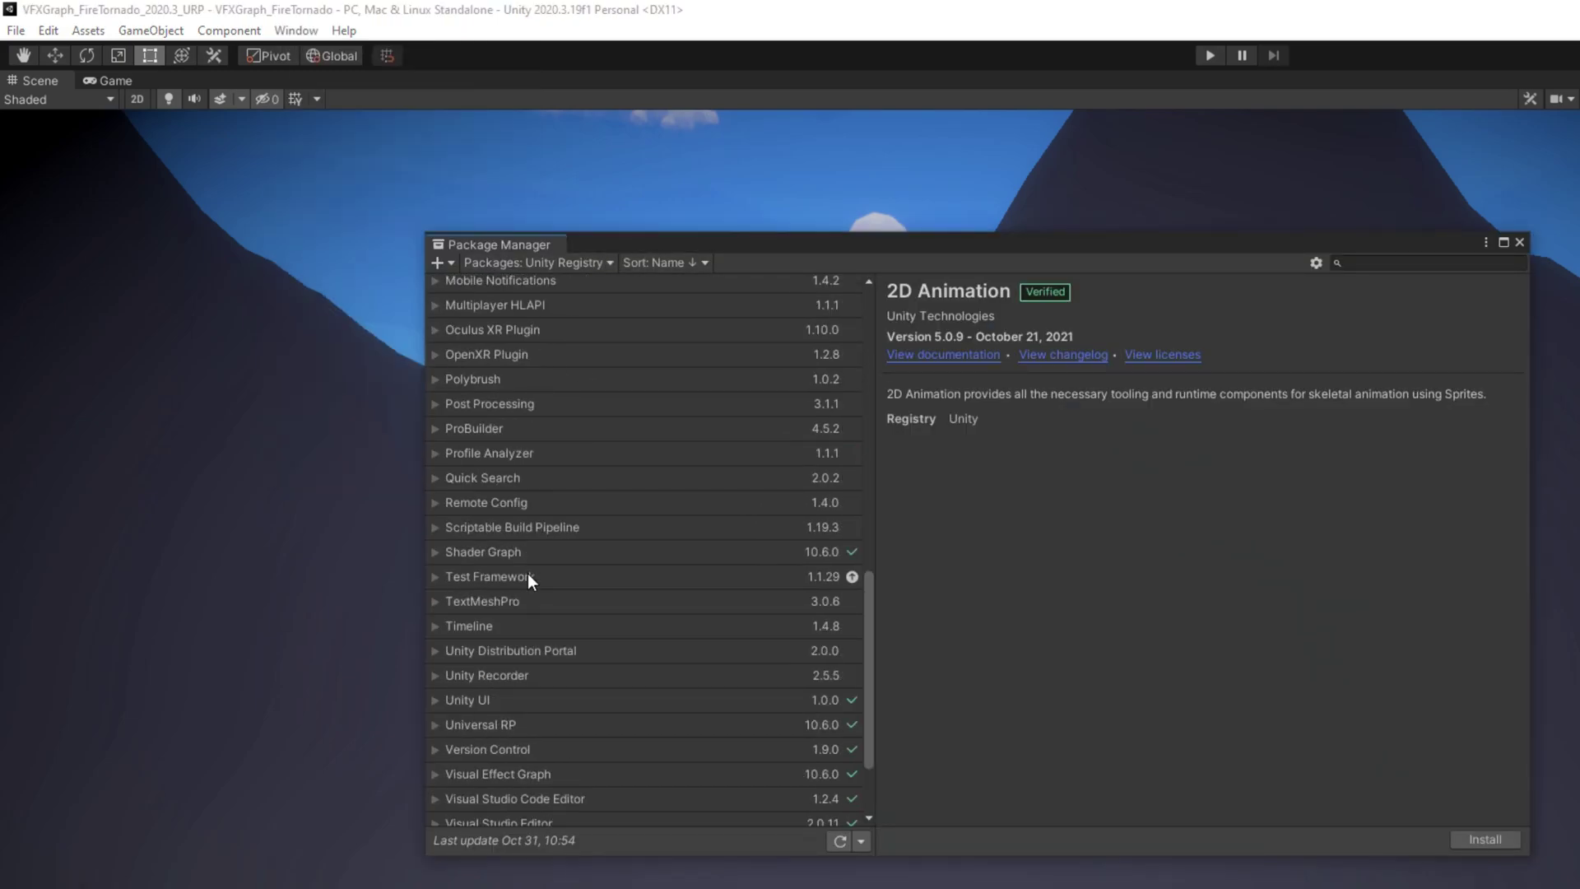
pyautogui.click(540, 551)
pyautogui.click(660, 777)
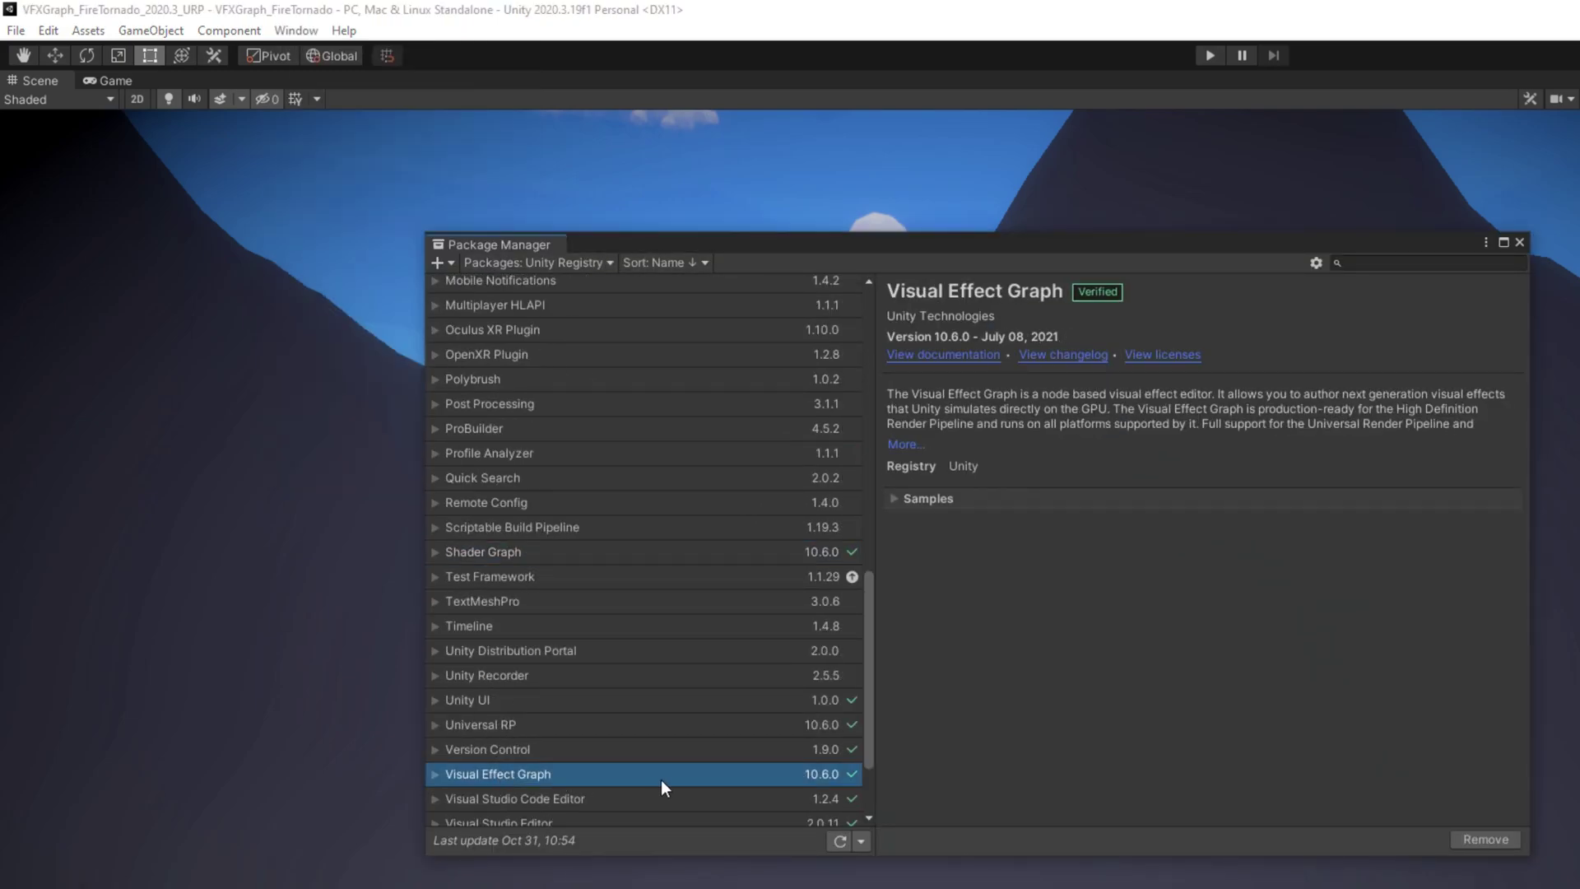
# Check the Experimental Operators/Blocks option in the Visual Effects preferences, and close the Preferences and Package Manager windows
pyautogui.click(49, 31)
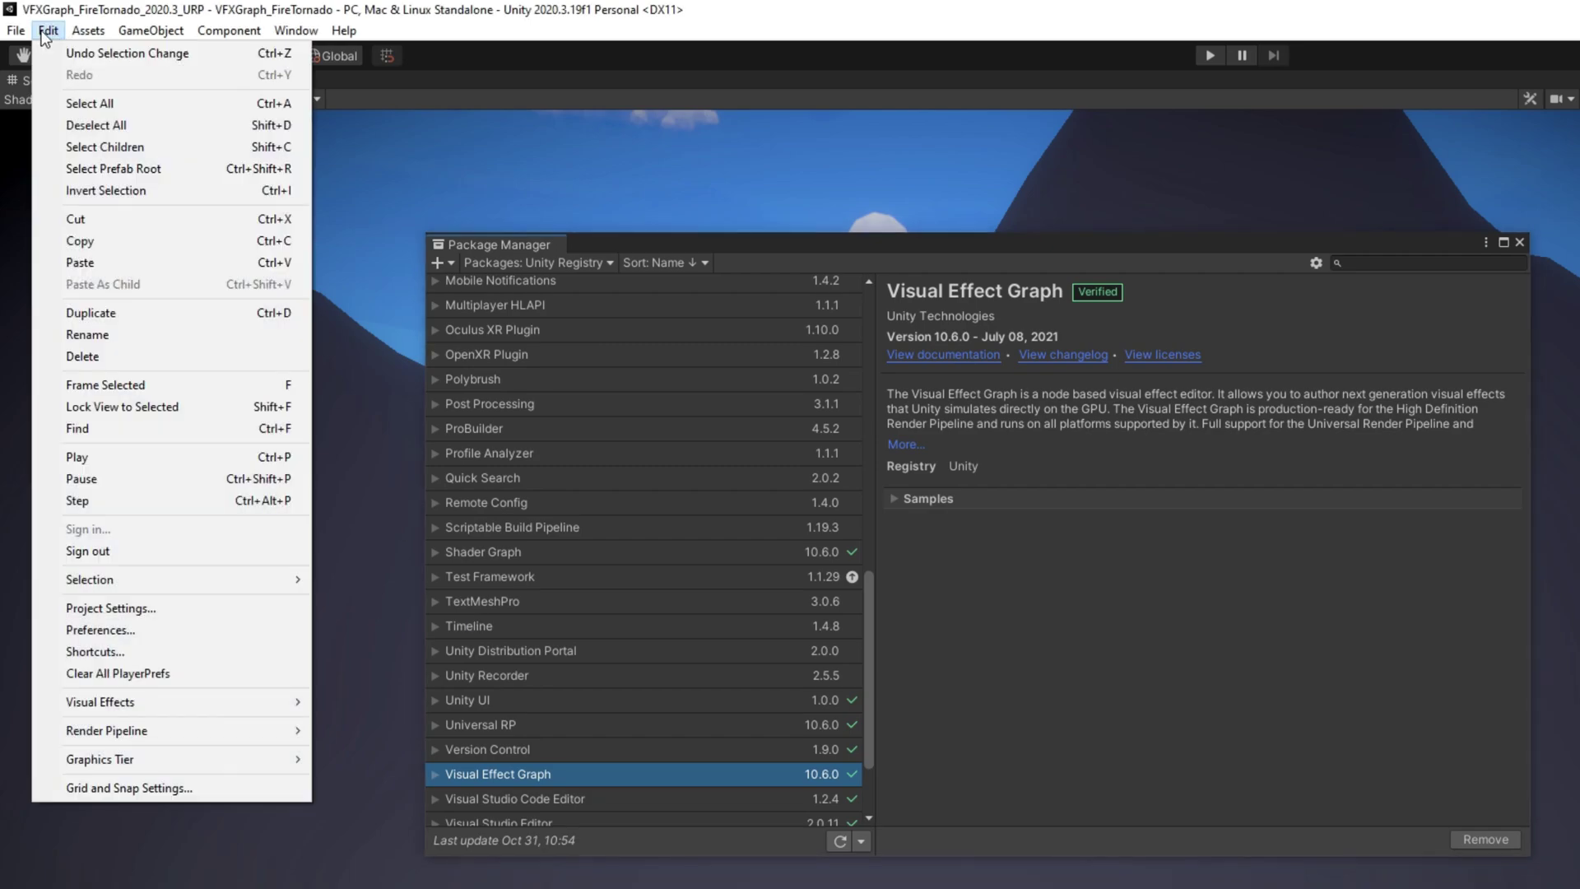
pyautogui.click(126, 626)
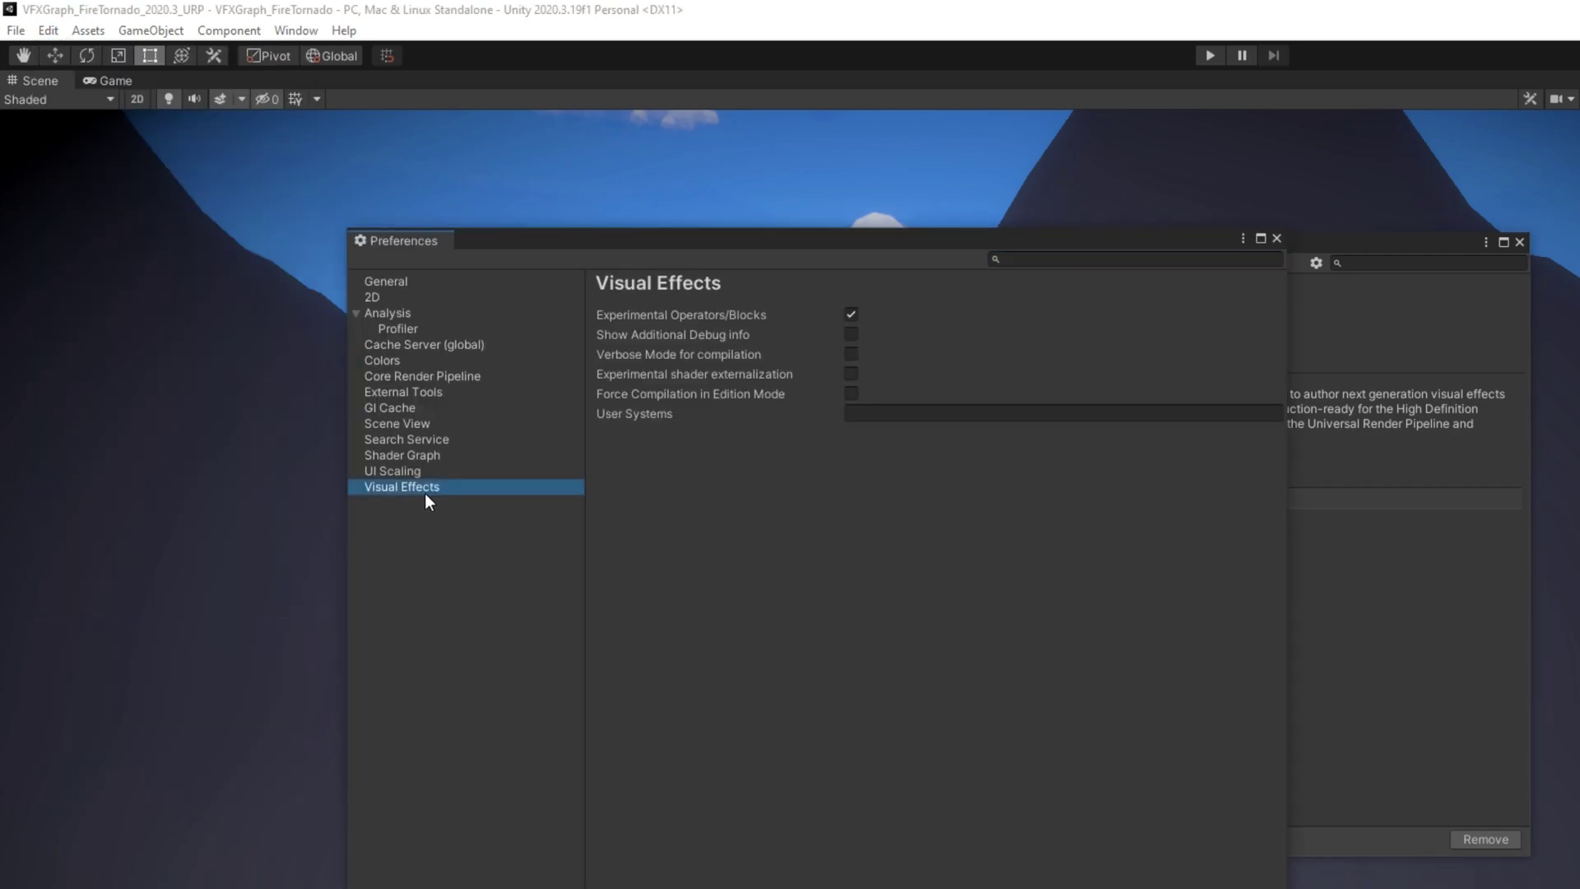
pyautogui.click(1275, 239)
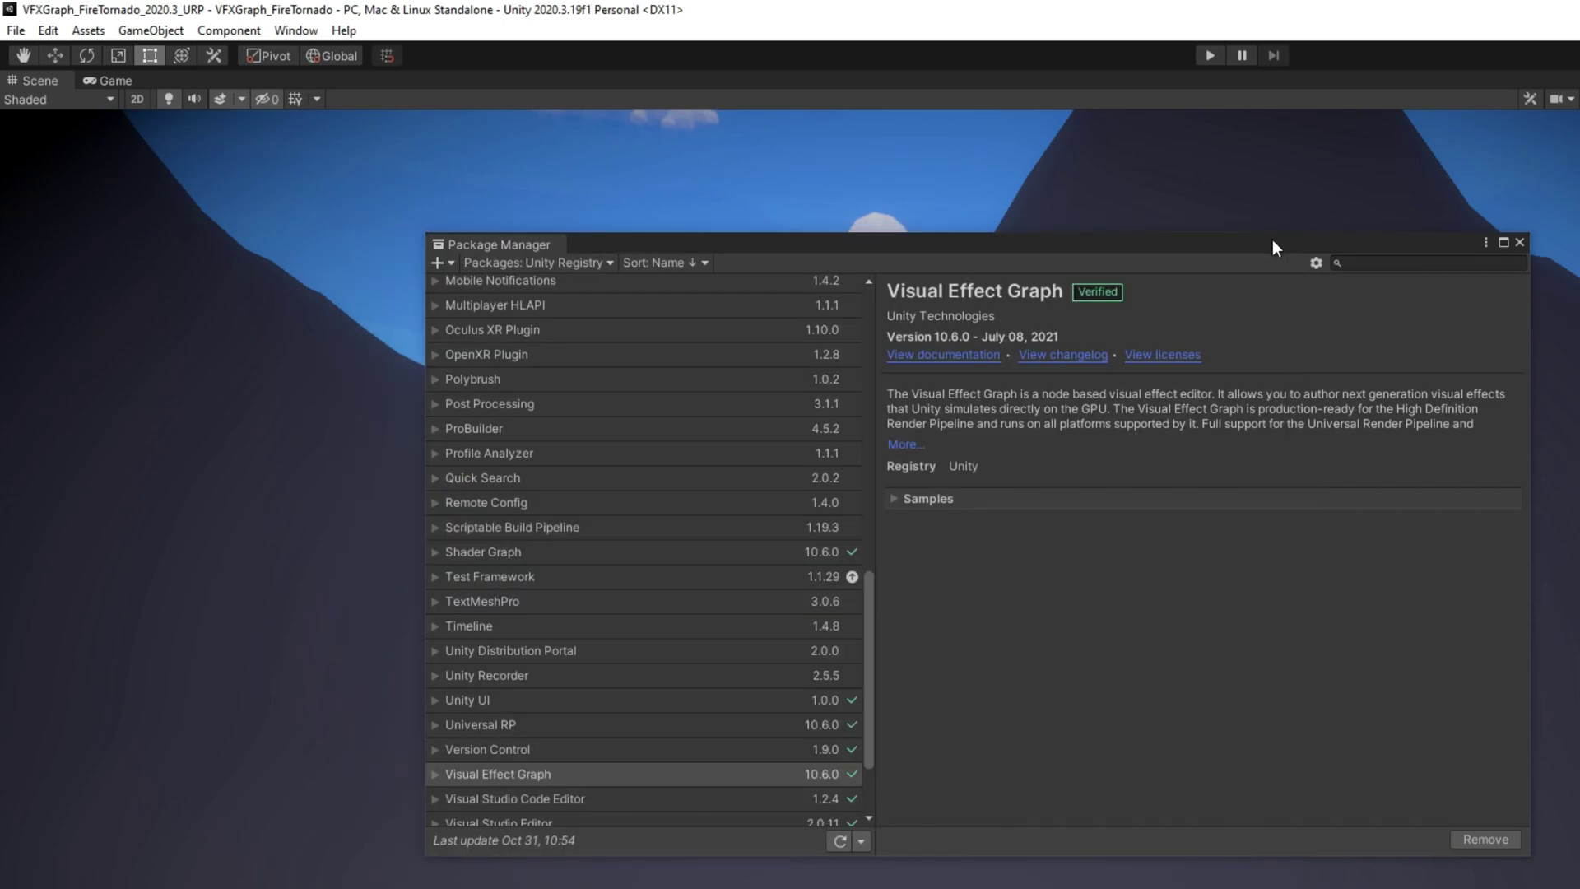
pyautogui.click(1519, 242)
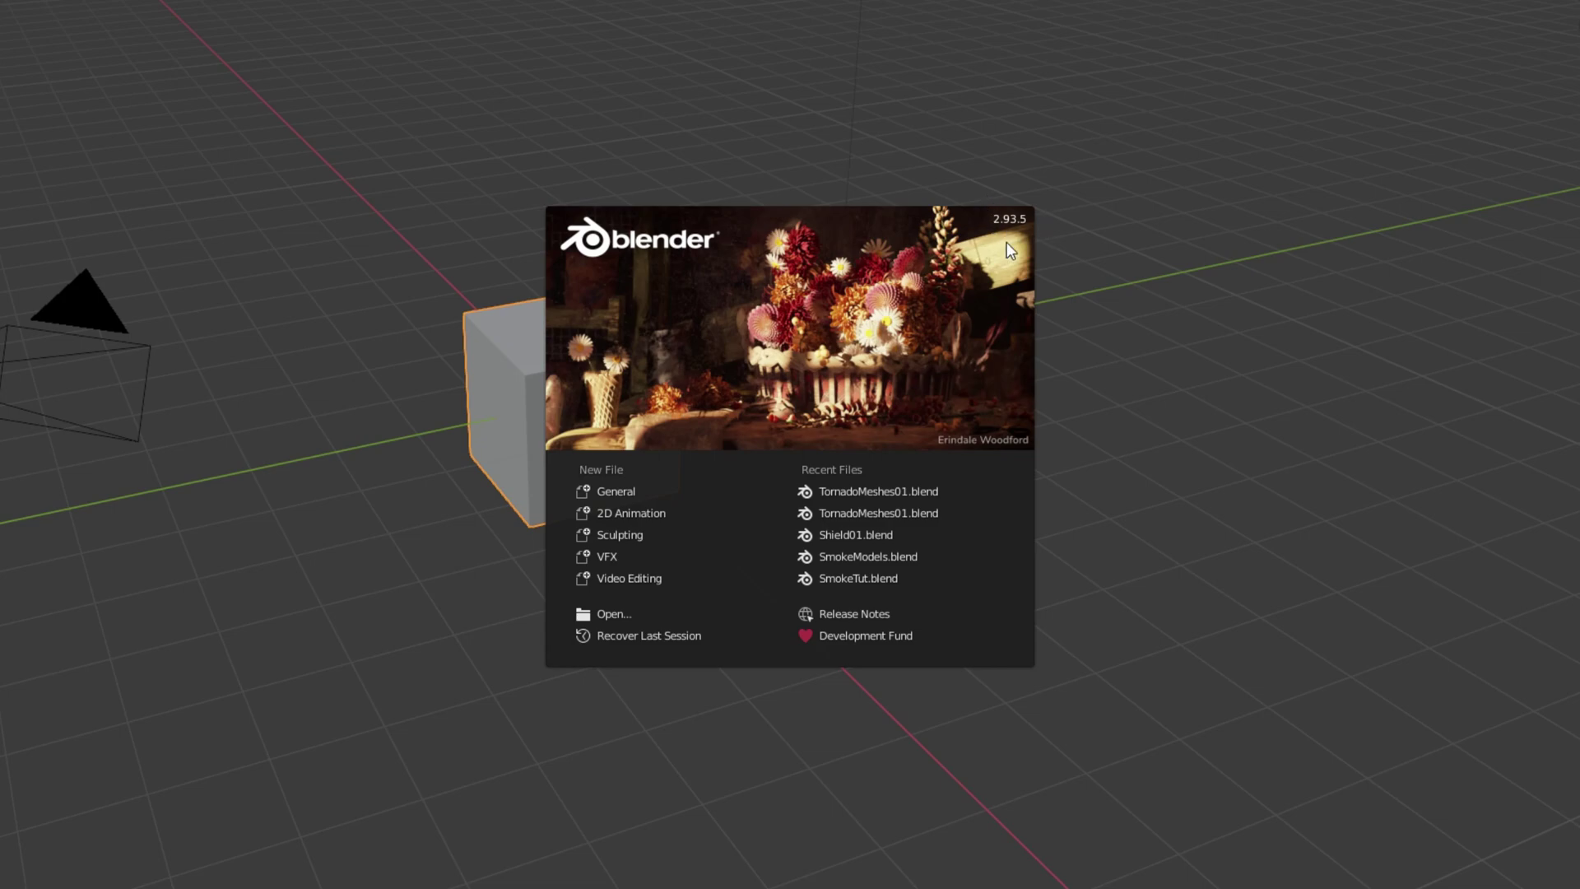
# In Blender, delete the default camera, cube and light from the scene
pyautogui.press('n')
pyautogui.press('a')
pyautogui.press('a')
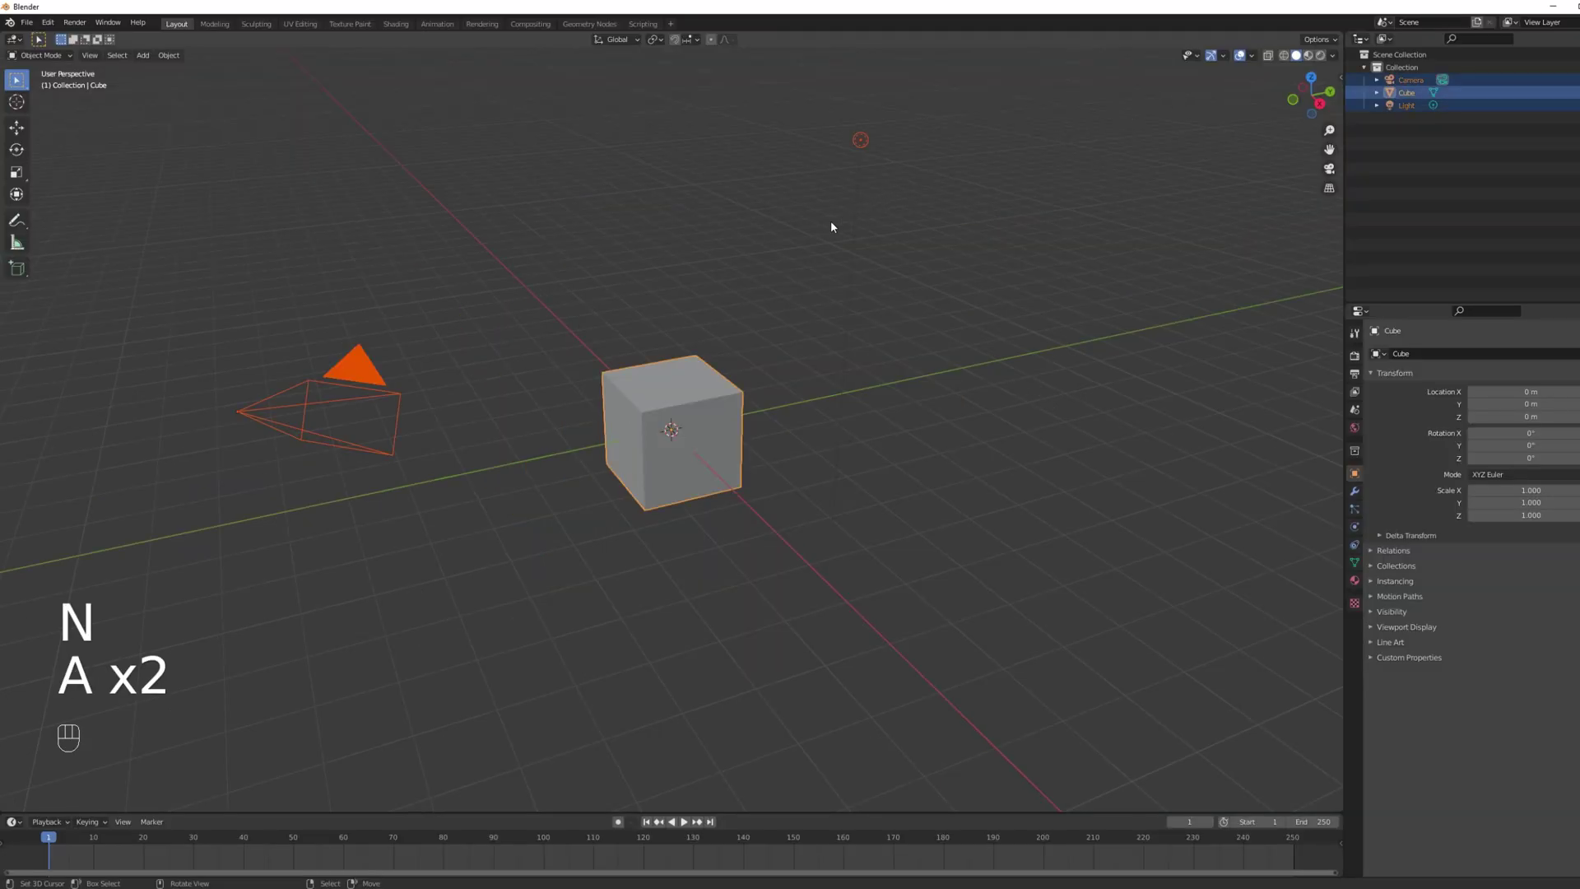
pyautogui.press('Delete')
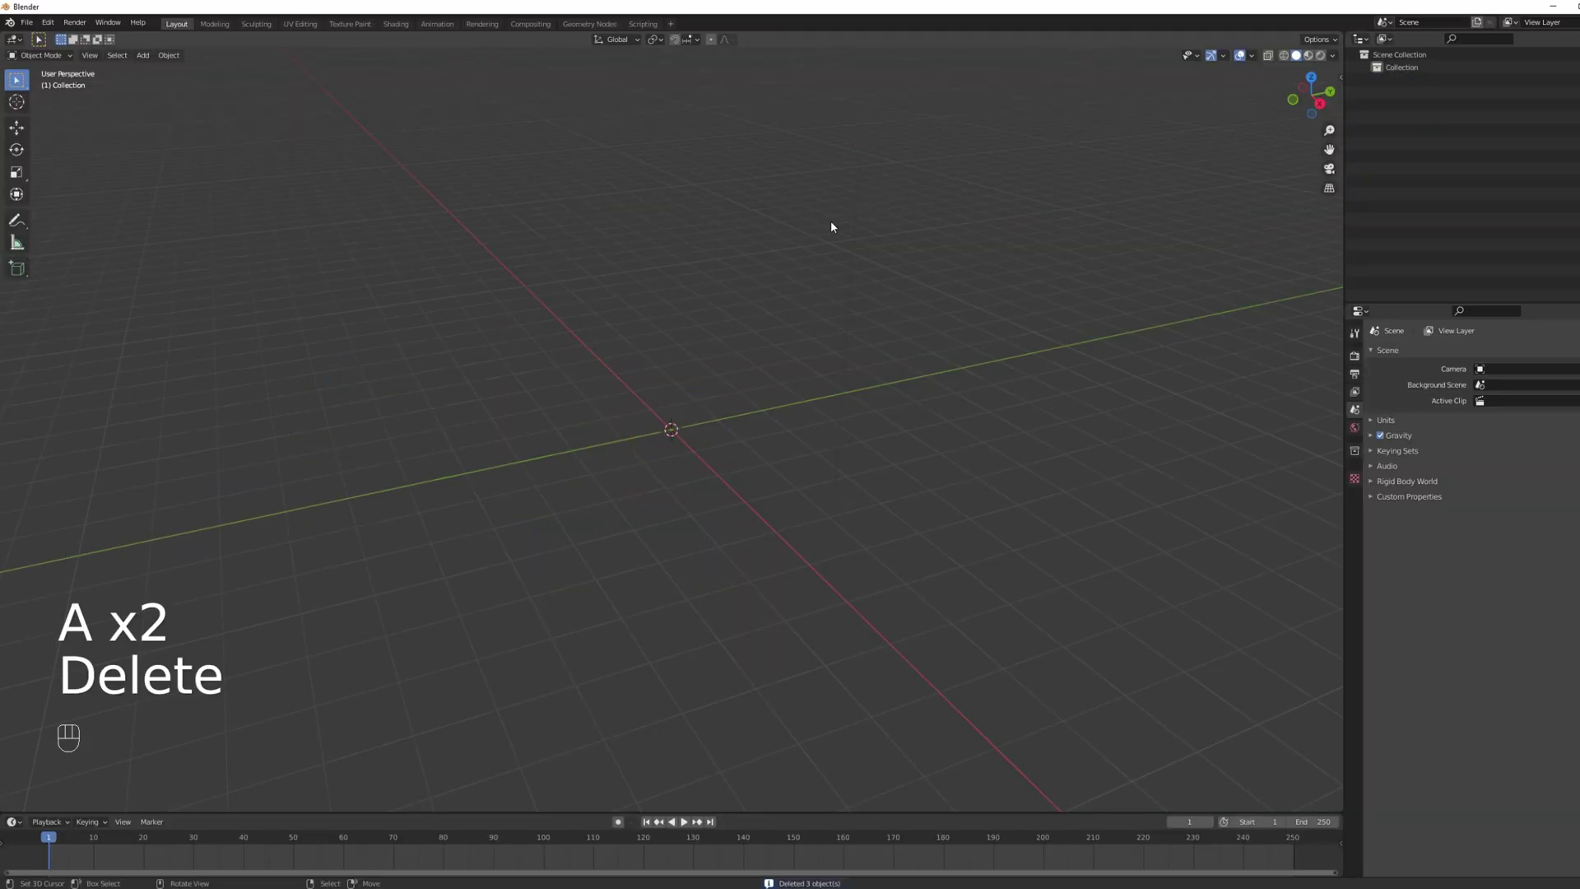
# Add a cylinder mesh at the origin with 32 vertices
pyautogui.hotkey('shift', 'a')
pyautogui.moveTo(628, 392)
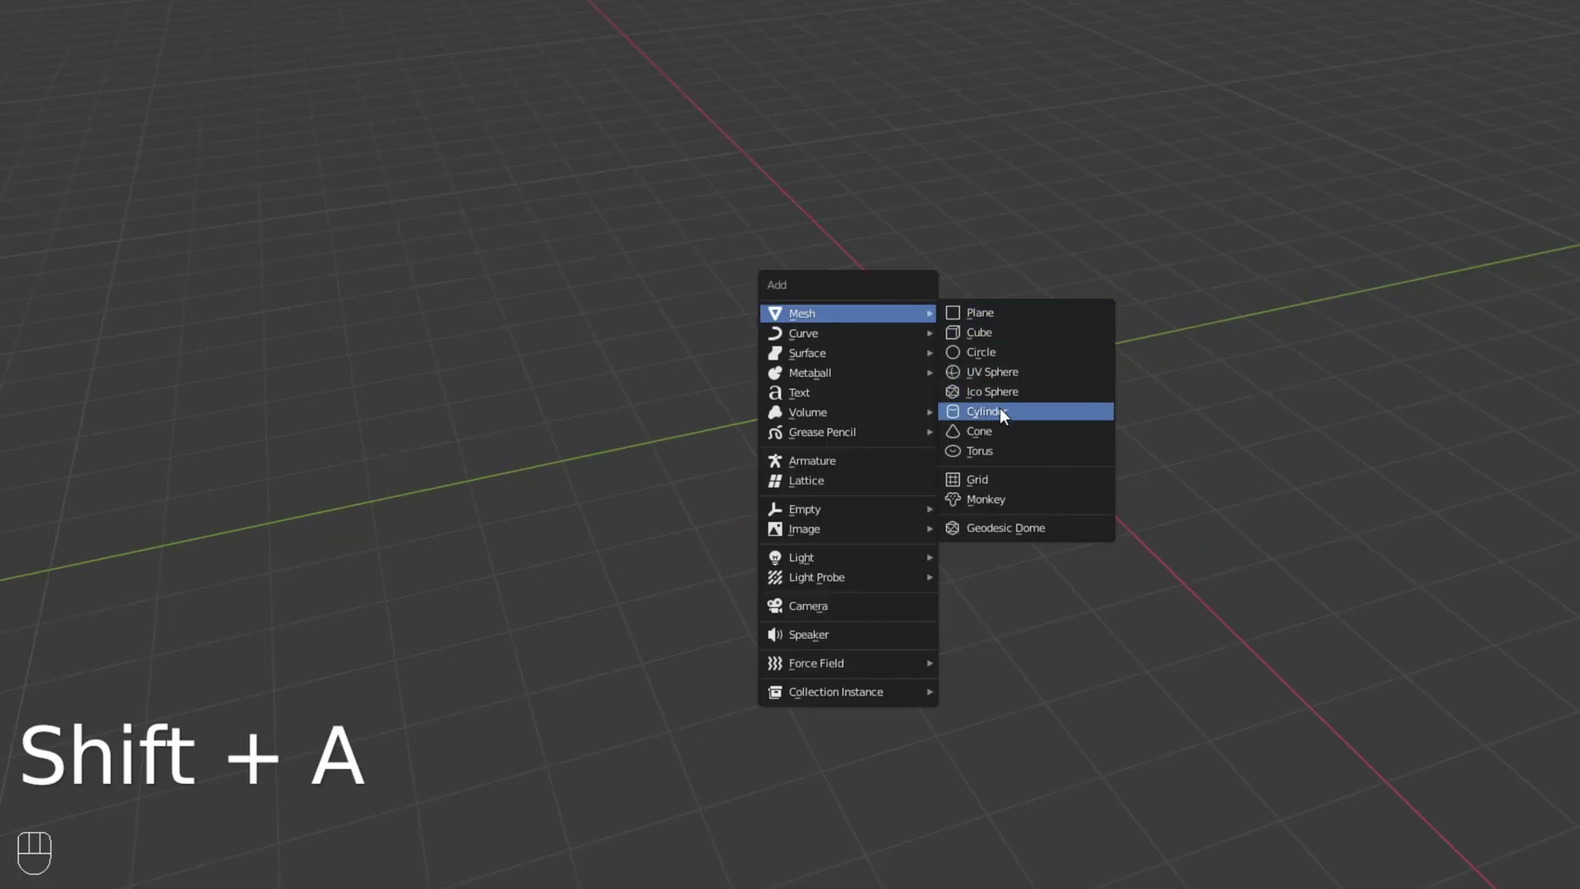
pyautogui.click(1031, 408)
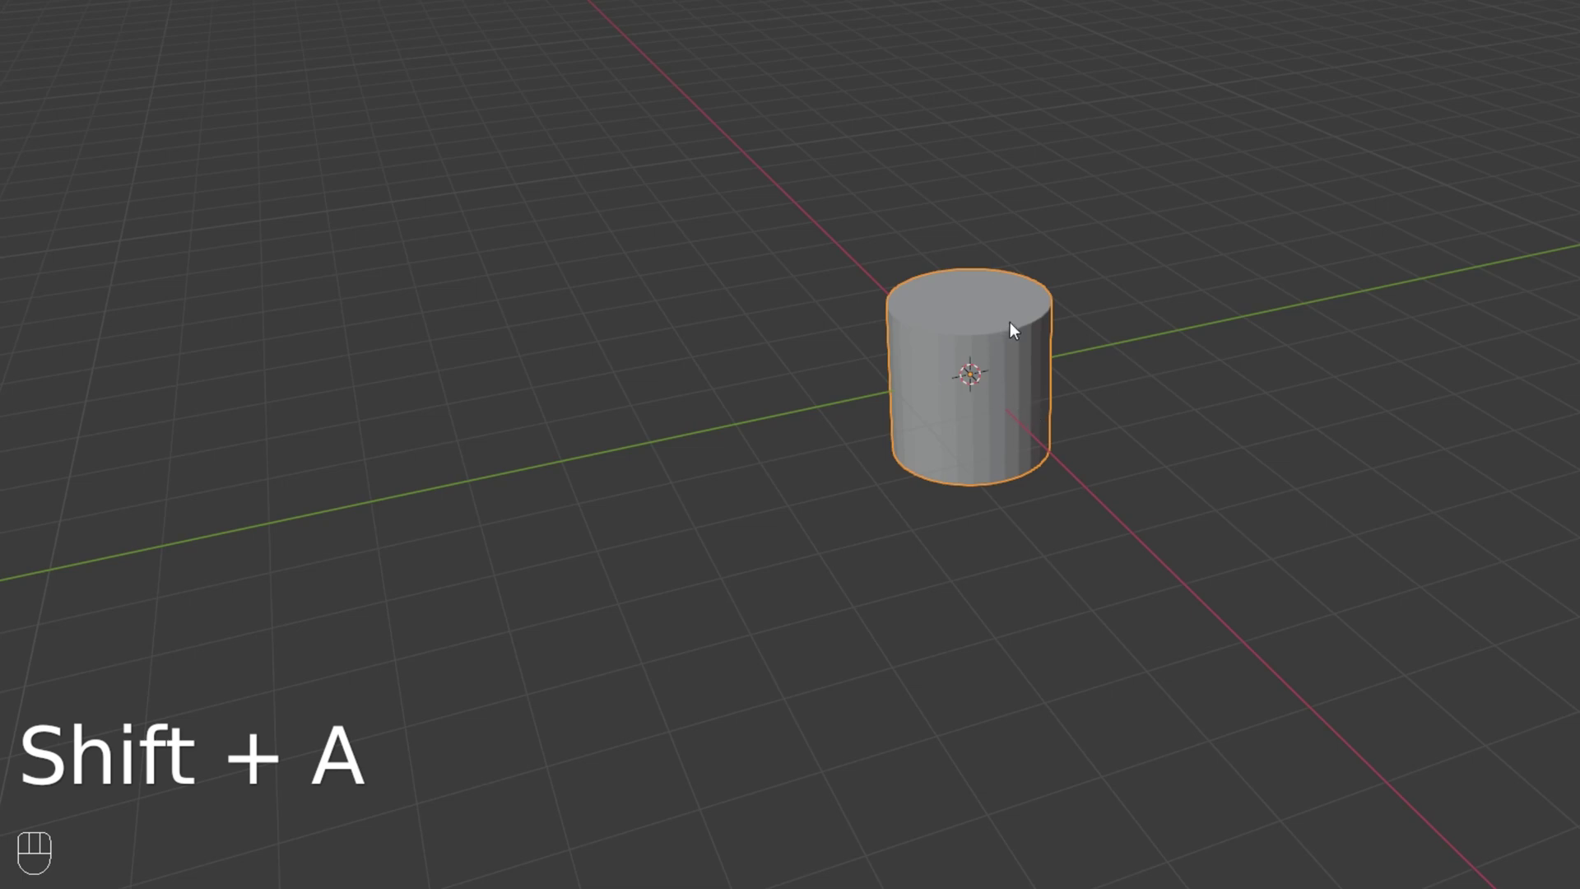
pyautogui.click(65, 849)
pyautogui.moveTo(242, 614)
pyautogui.mouseDown()
pyautogui.moveTo(216, 635)
pyautogui.moveTo(247, 612)
pyautogui.mouseUp()
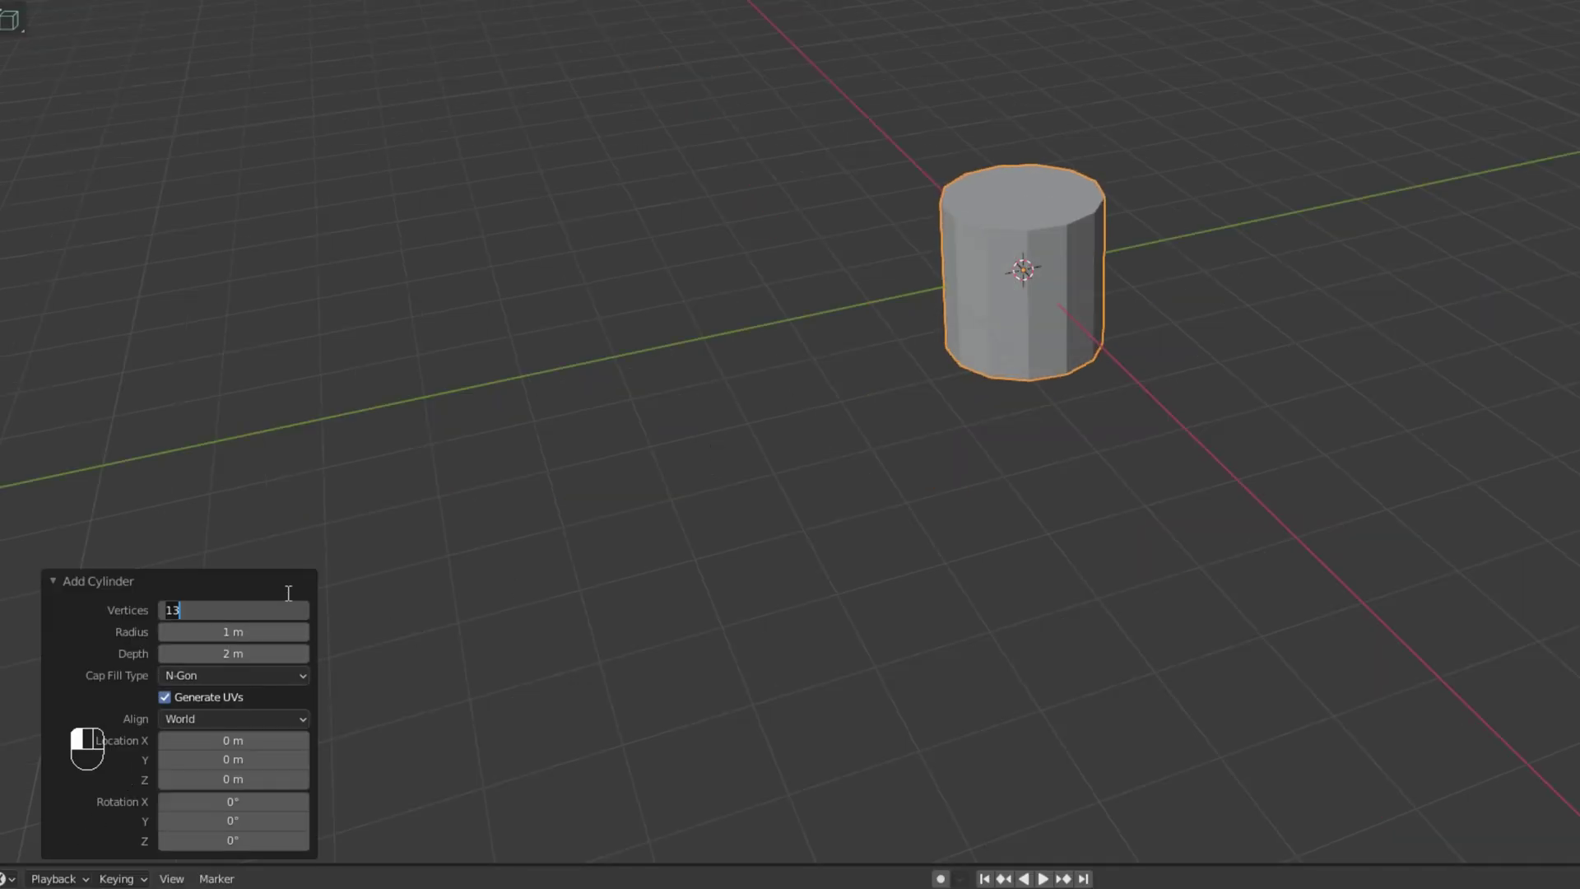
pyautogui.write('2')
pyautogui.press('Return')
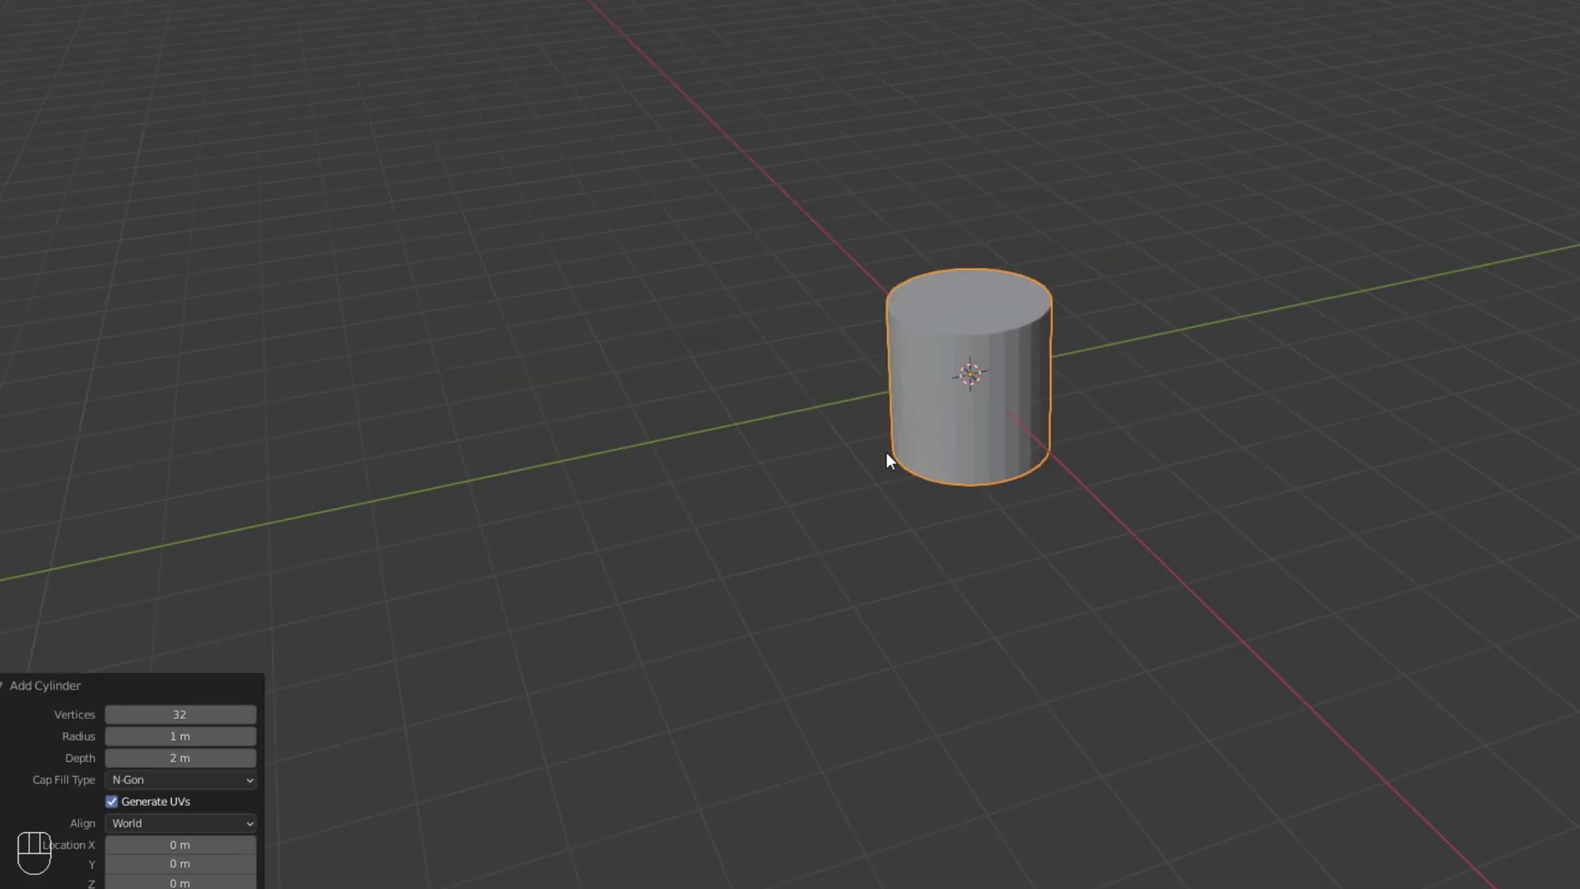
# Apply Shade Smooth to the cylinder
pyautogui.press('space')
pyautogui.write('smoo')
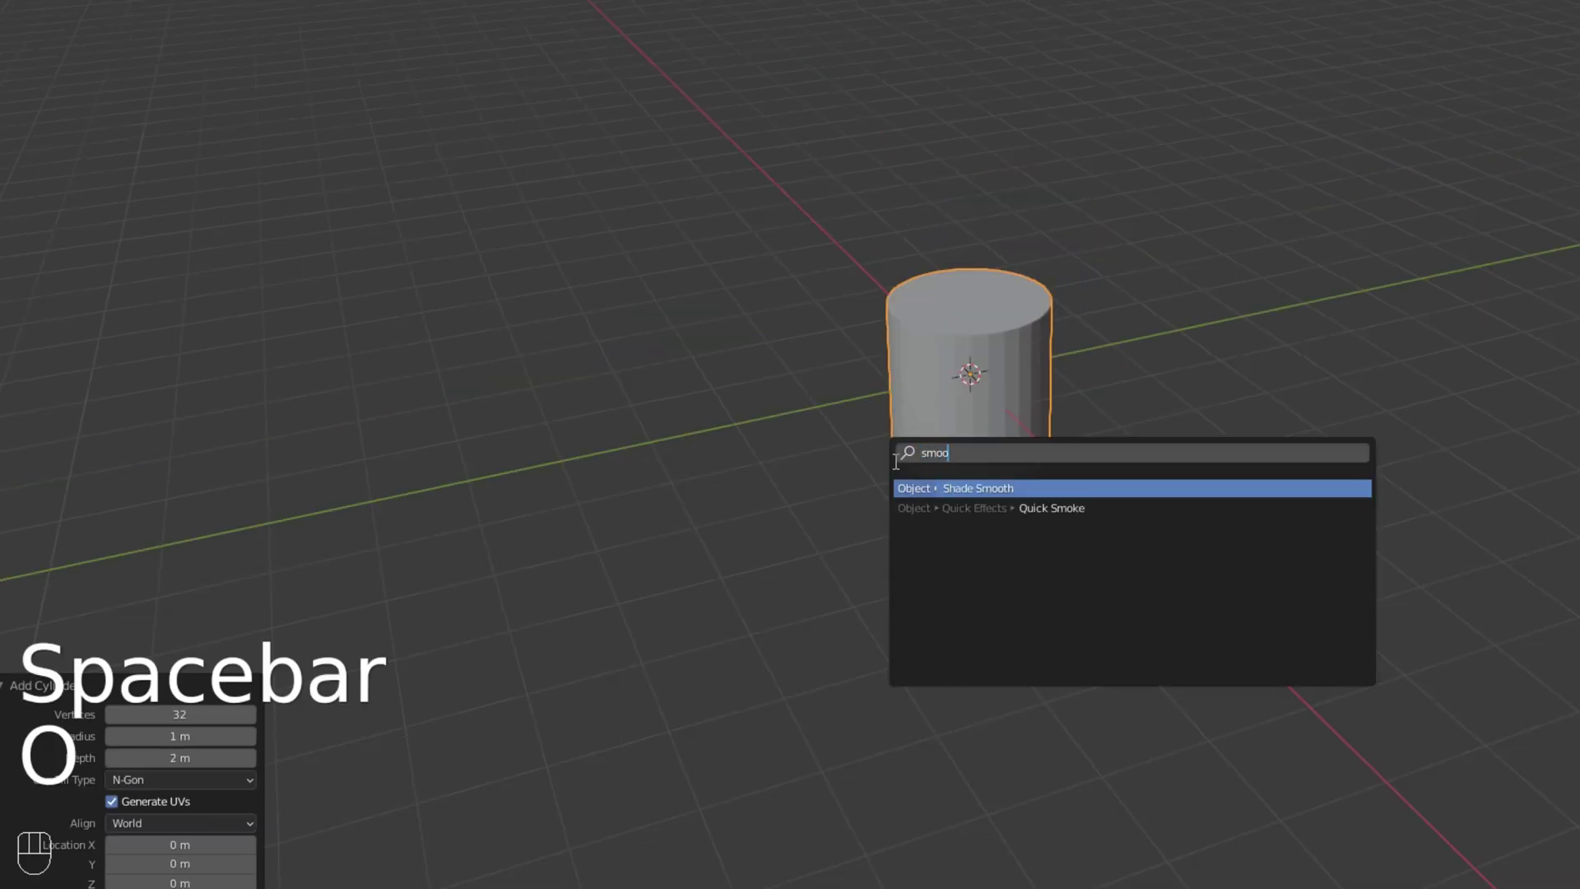
pyautogui.press('Return')
pyautogui.scroll(1, 902, 432)
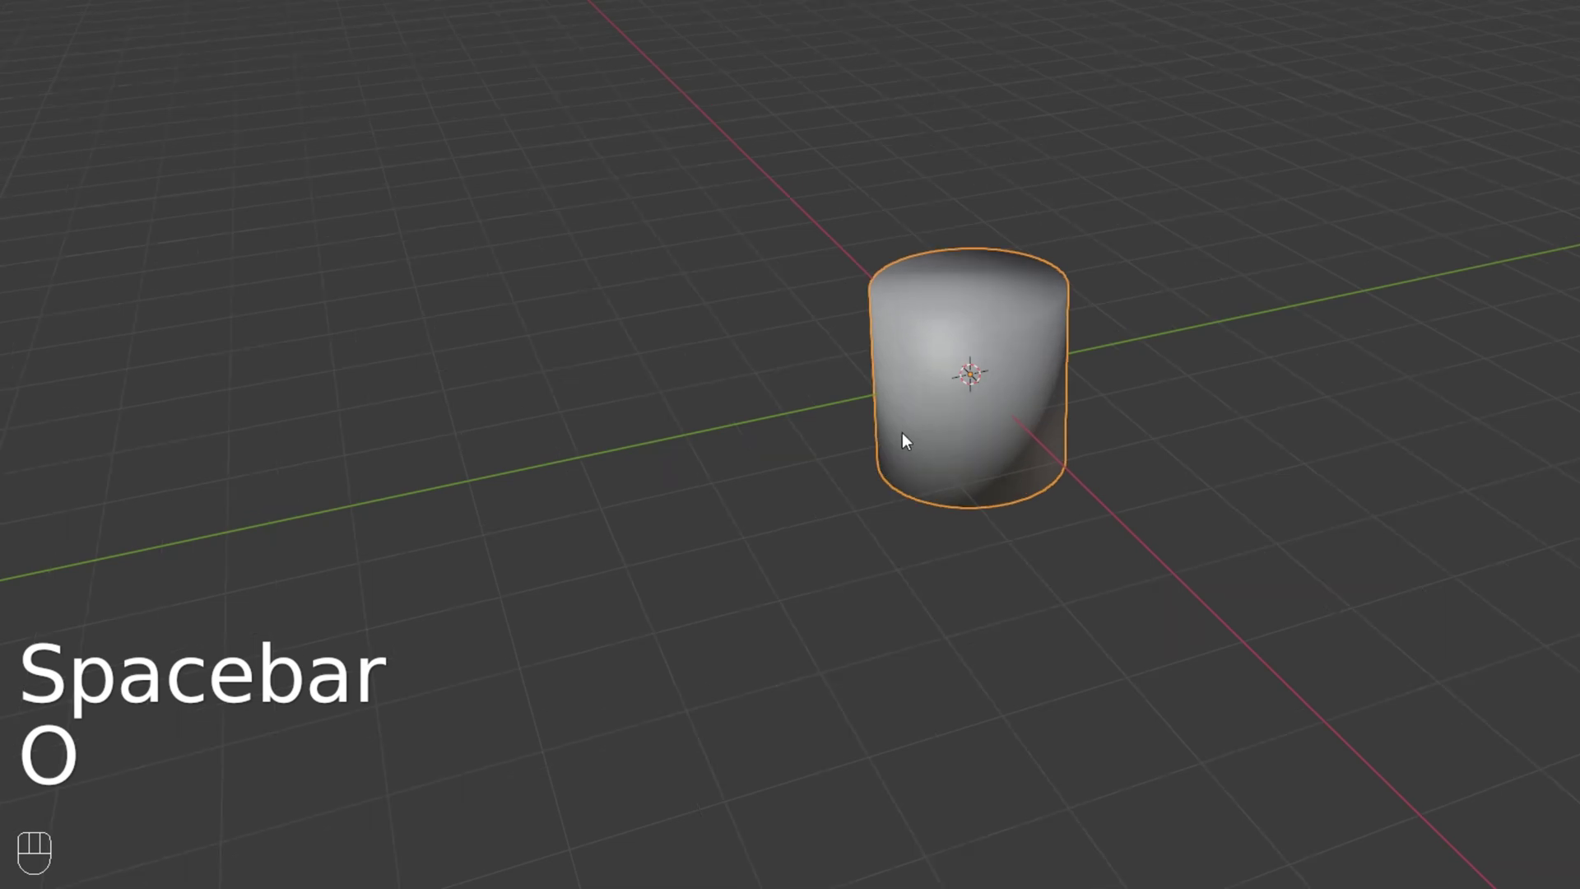
# Split the 3D viewport into two side-by-side areas and change the first one to the UV Editor
pyautogui.keyDown('shift'); pyautogui.moveTo(822, 485); pyautogui.dragTo(884, 475, button='middle'); pyautogui.keyUp('shift')
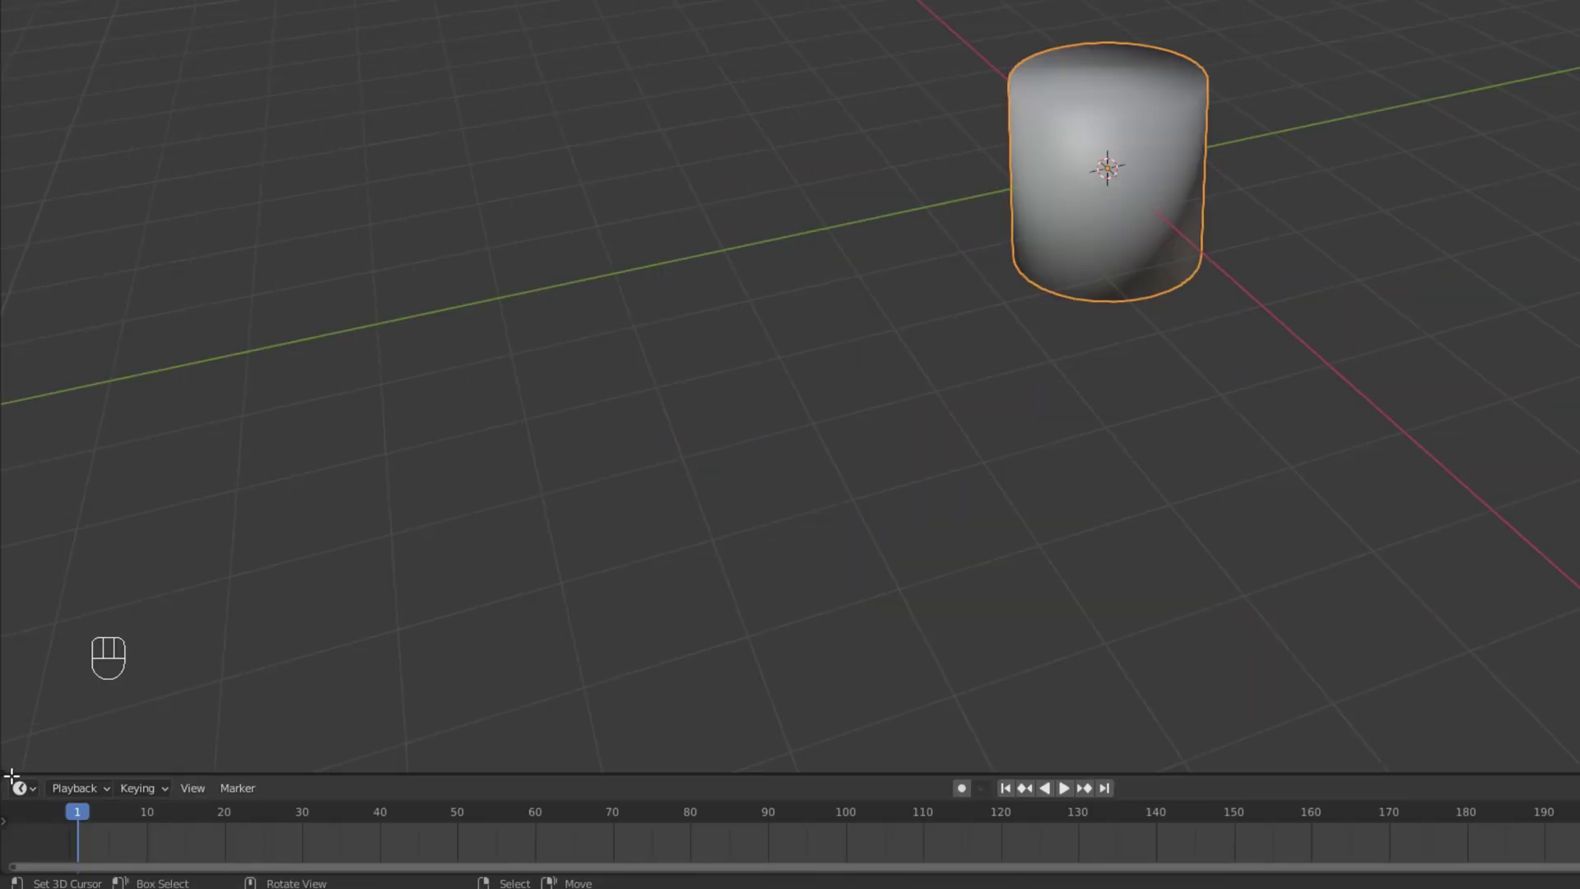
pyautogui.moveTo(13, 775); pyautogui.dragTo(998, 688)
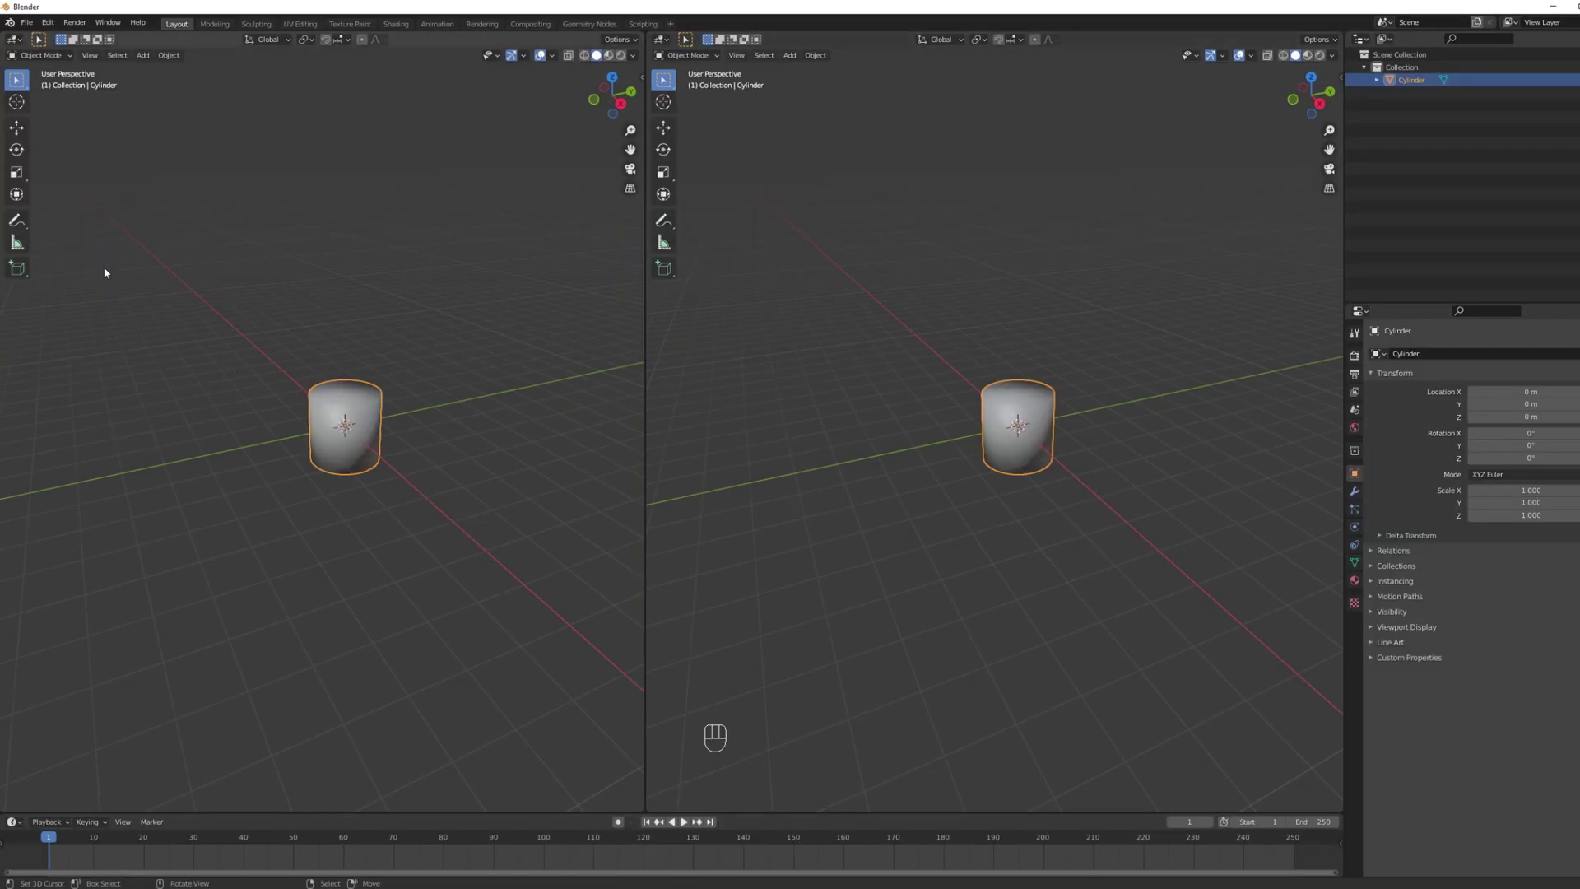
pyautogui.click(14, 39)
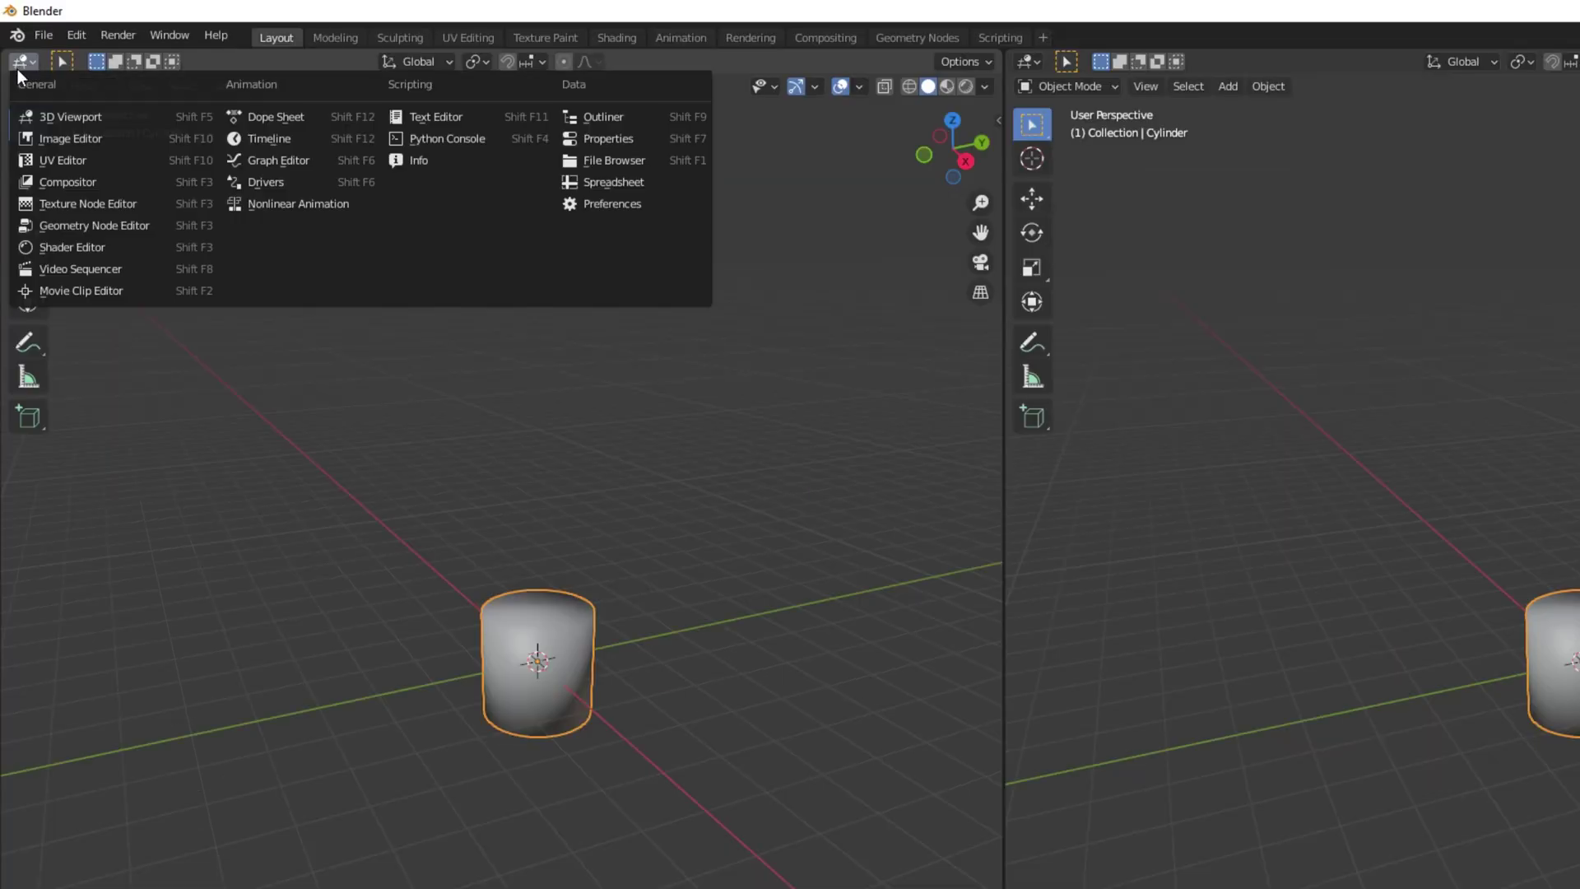
pyautogui.click(106, 165)
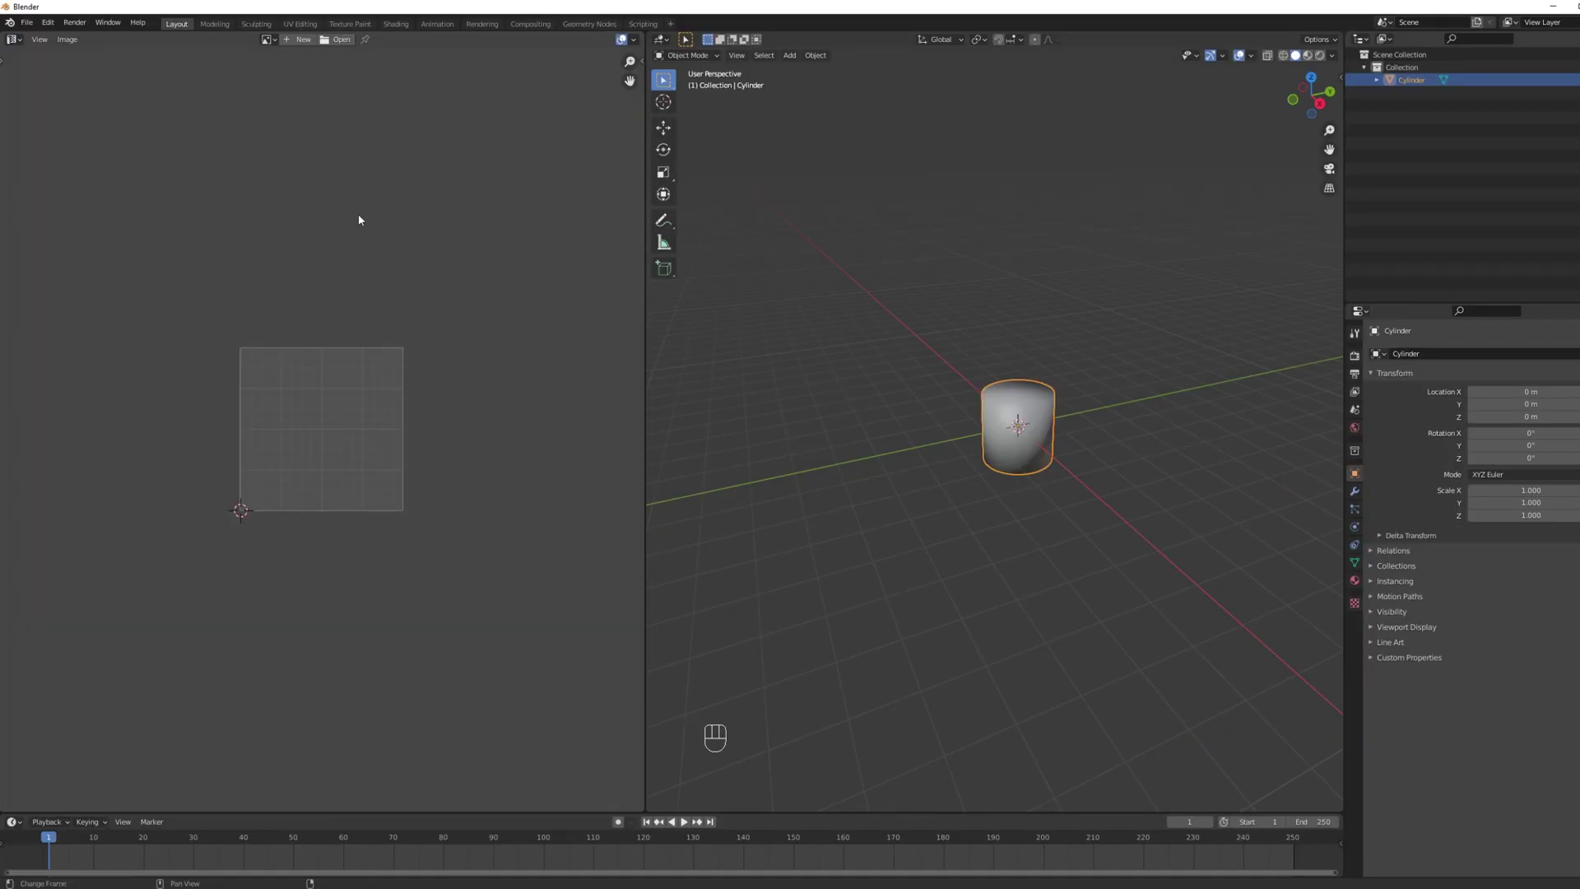
# In face selection of Edit Mode, delete the cylinder's top and bottom cap faces
pyautogui.scroll(4, 1033, 416)
pyautogui.keyDown('shift'); pyautogui.moveTo(1015, 403); pyautogui.dragTo(897, 391, button='middle'); pyautogui.keyUp('shift')
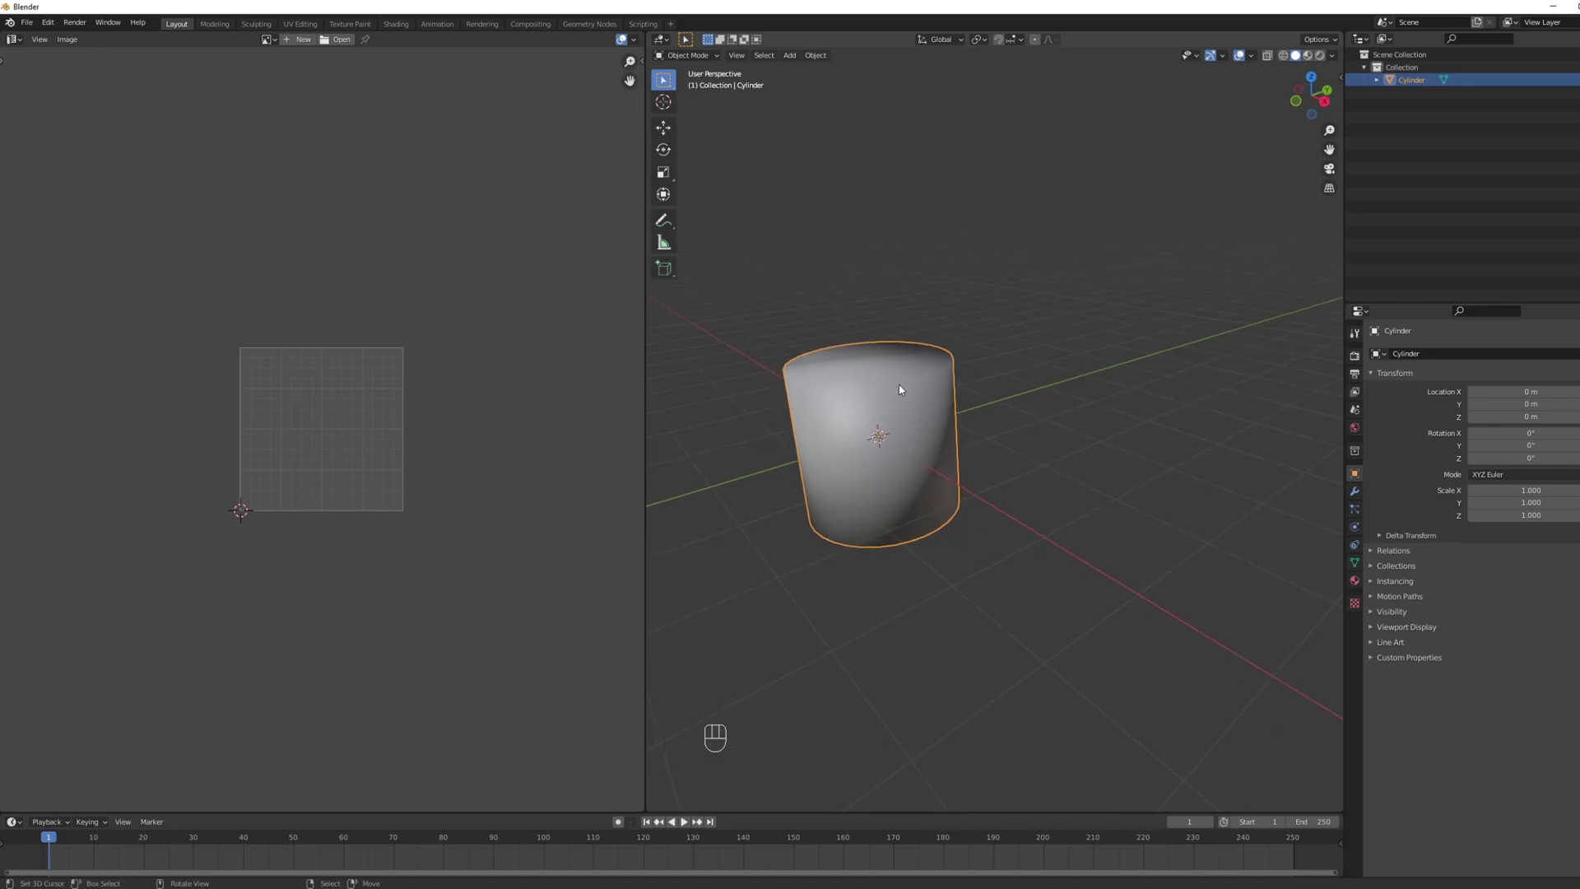
pyautogui.press('Tab')
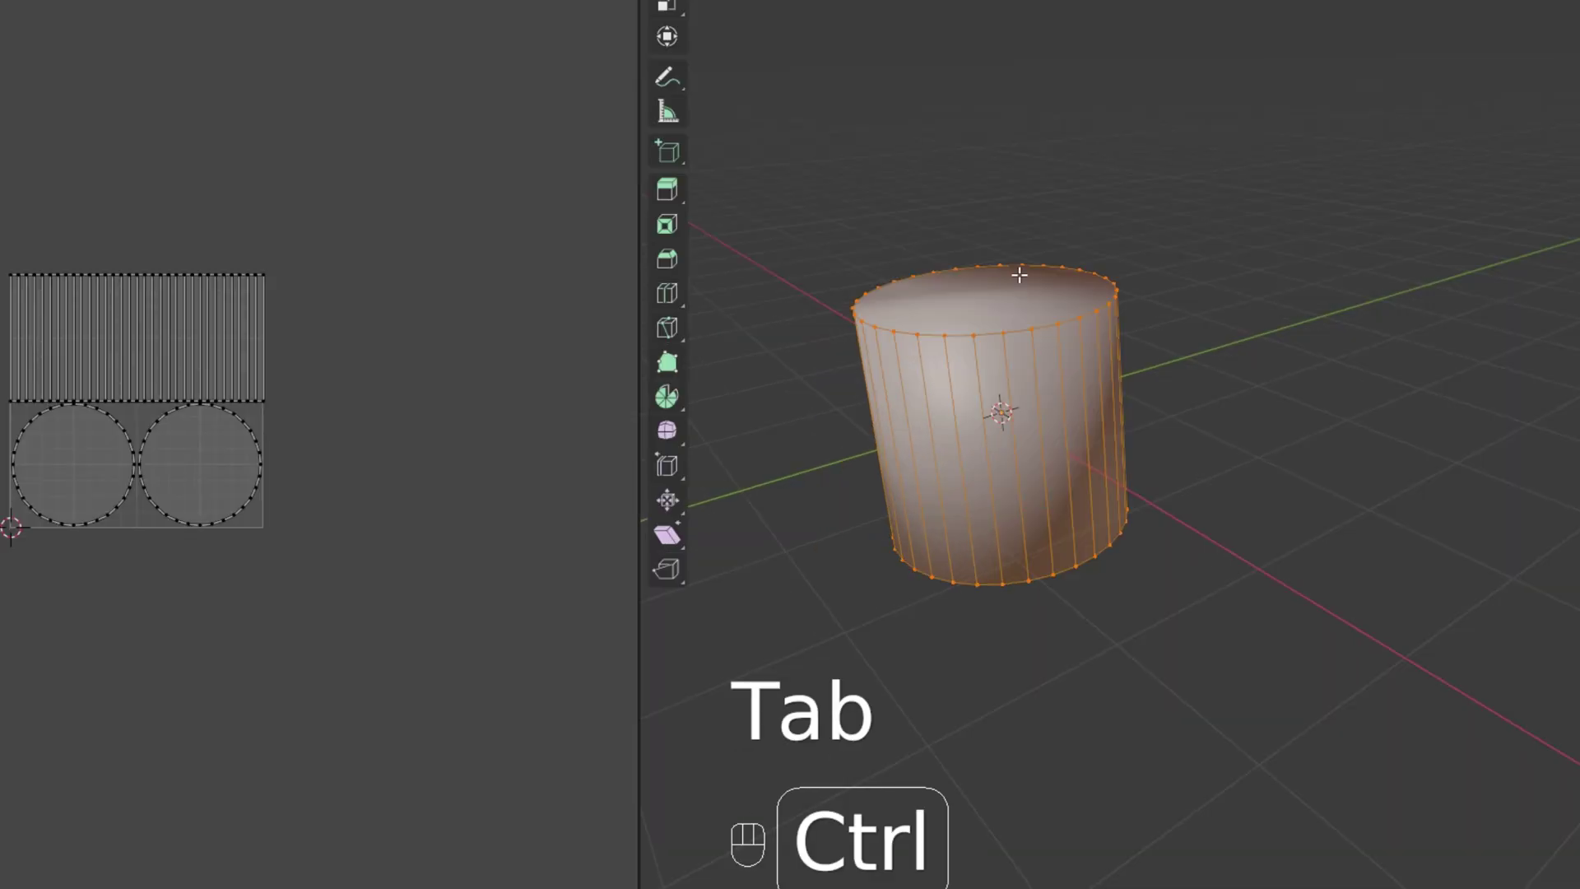
pyautogui.hotkey('ctrl', 'Tab')
pyautogui.click(955, 309)
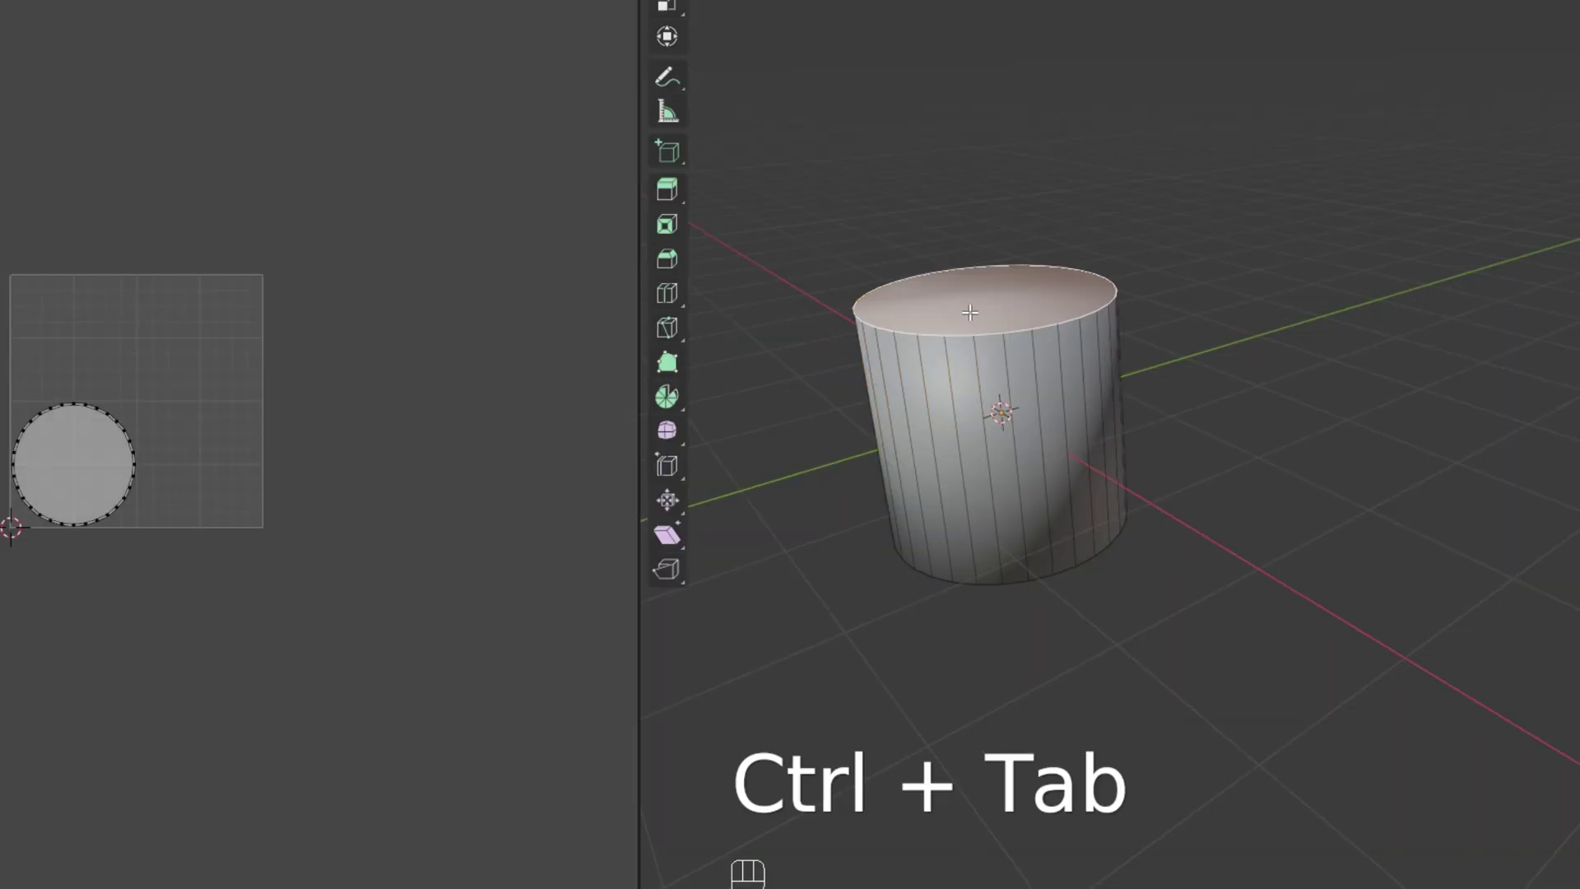
pyautogui.moveTo(955, 310); pyautogui.dragTo(1054, 462, button='middle')
pyautogui.keyDown('shift'); pyautogui.click(999, 476); pyautogui.keyUp('shift')
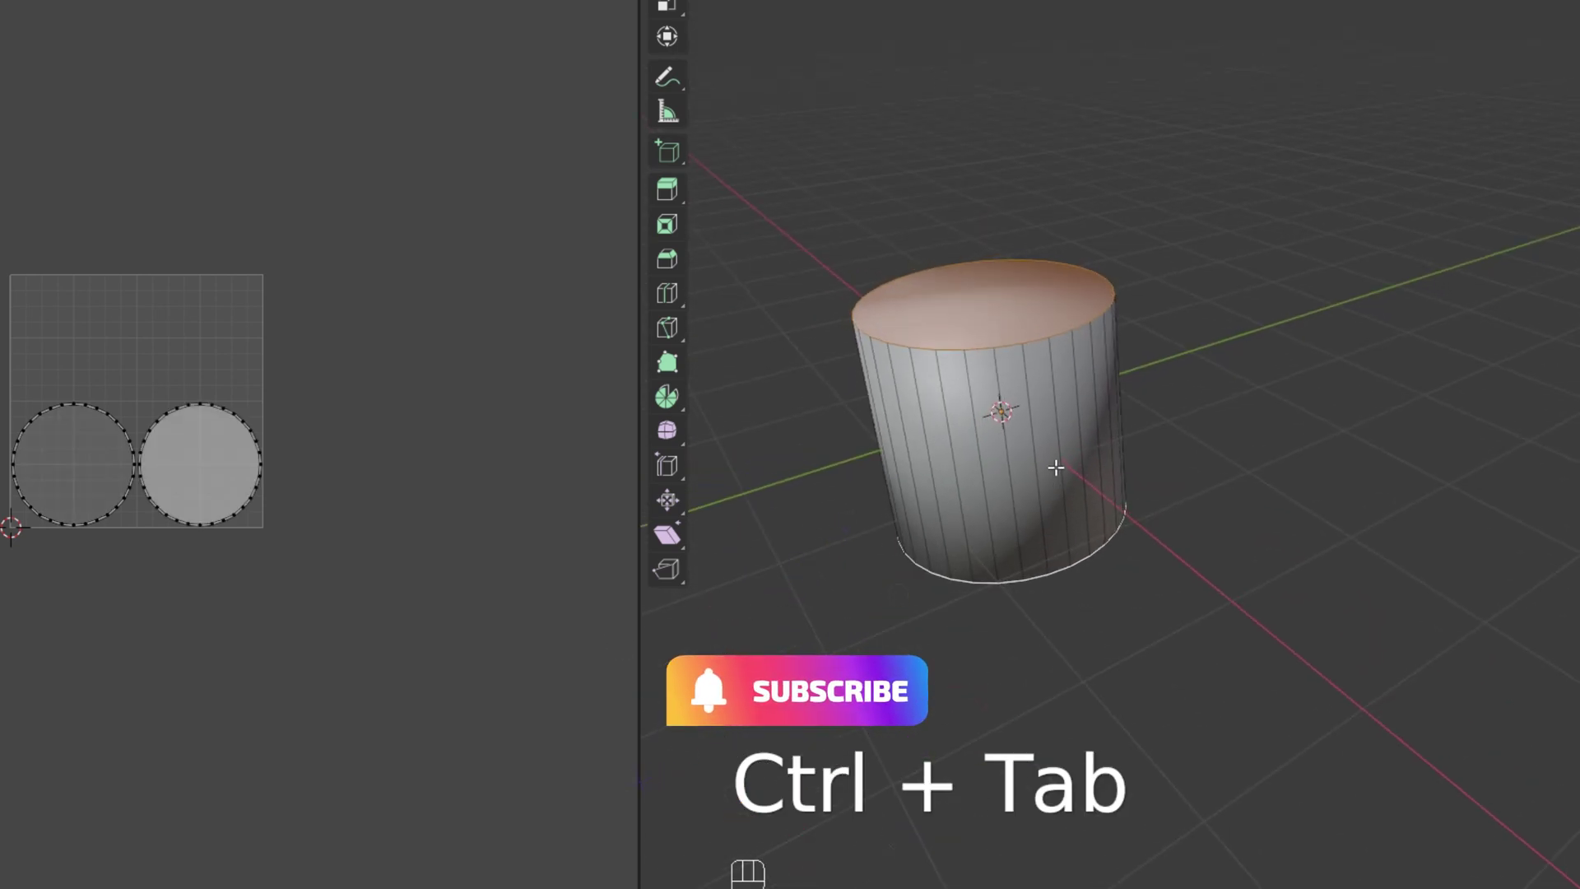
pyautogui.press('Delete')
pyautogui.click(992, 502)
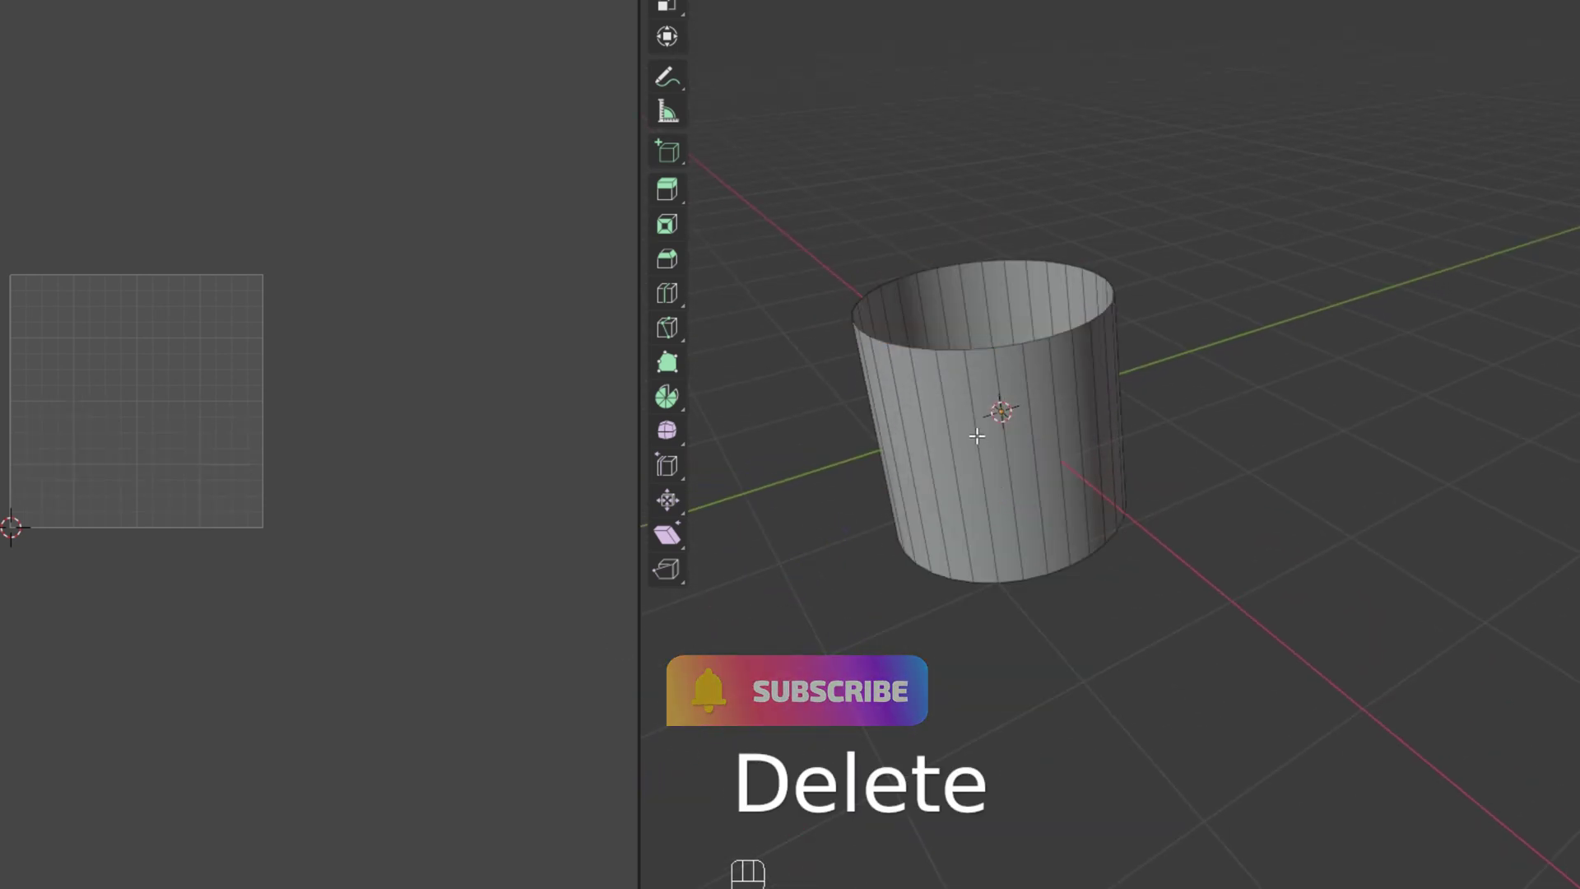
# Select the whole mesh and move the lower row of its UV points -0.5 along Y to fill the UV square
pyautogui.press('a')
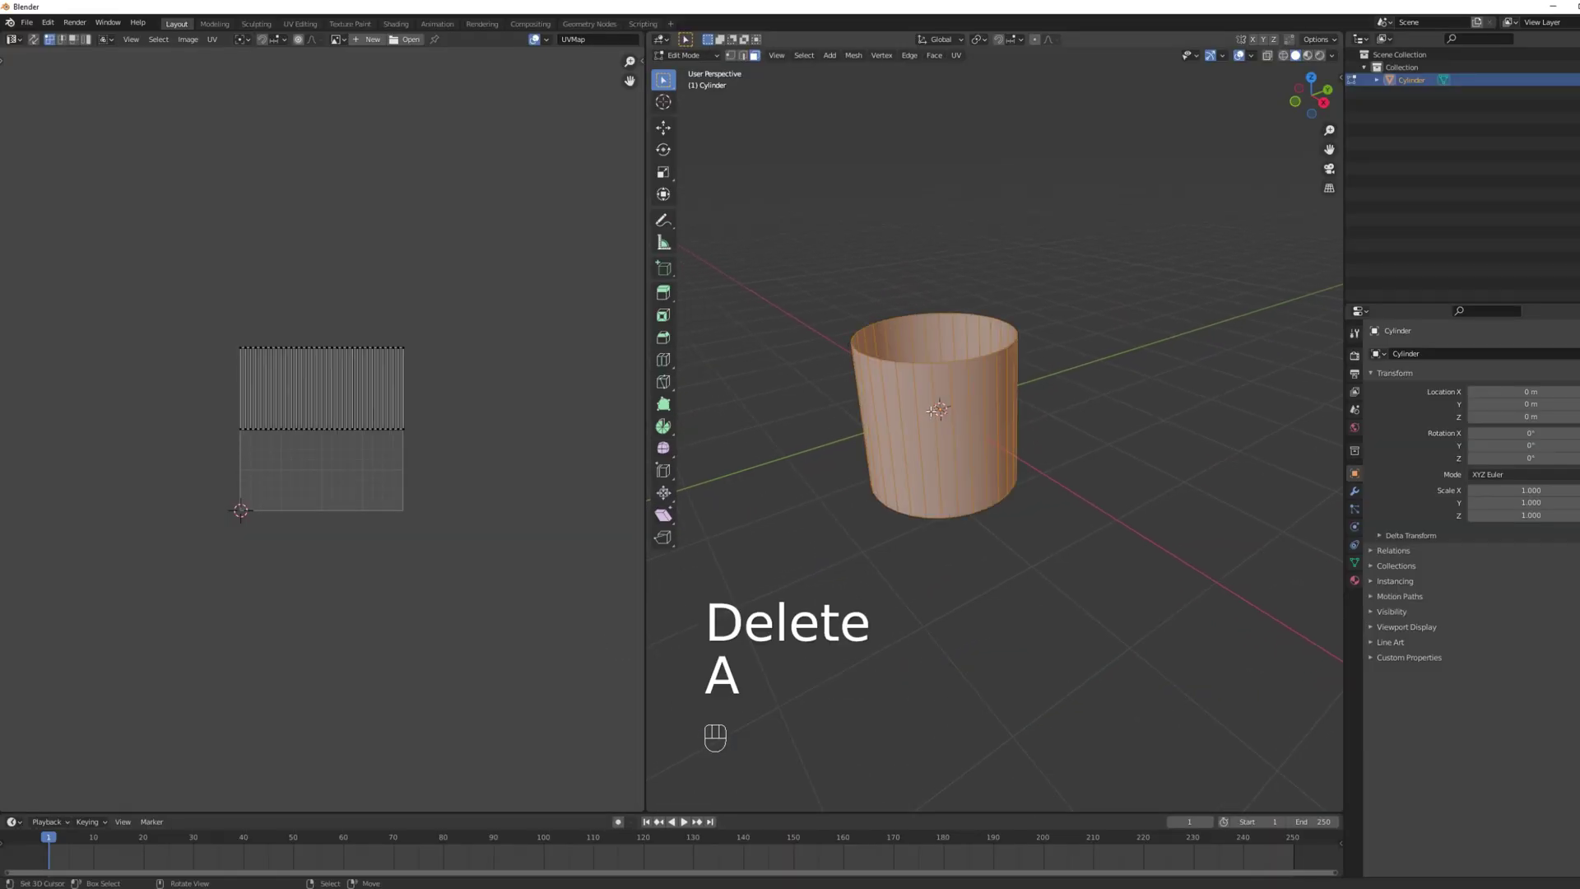
pyautogui.scroll(3, 408, 430)
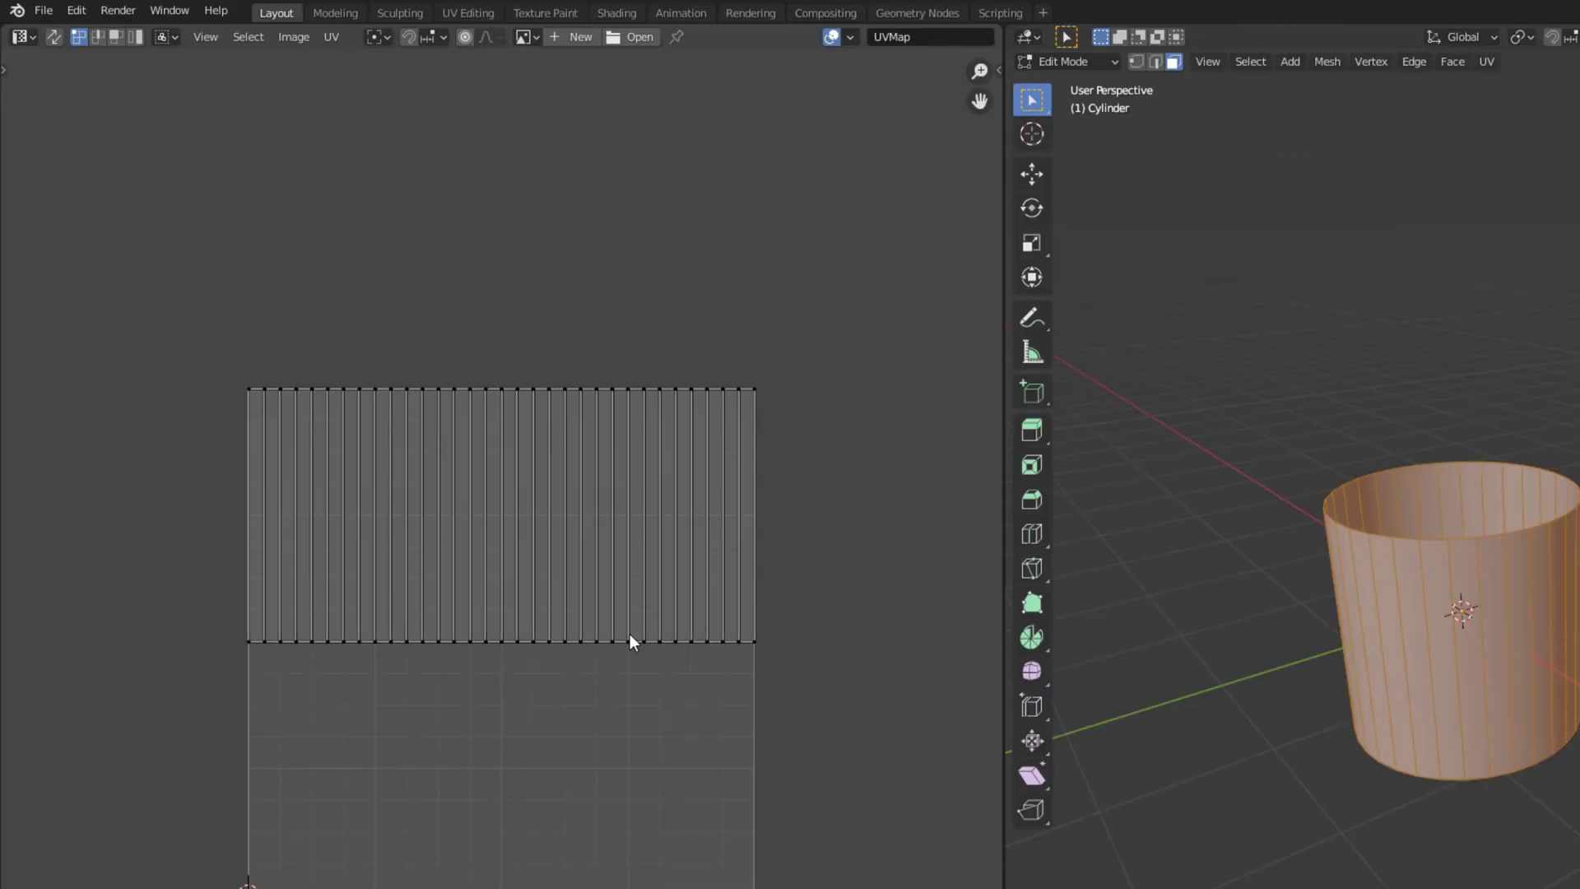
pyautogui.click(332, 37)
pyautogui.click(346, 138)
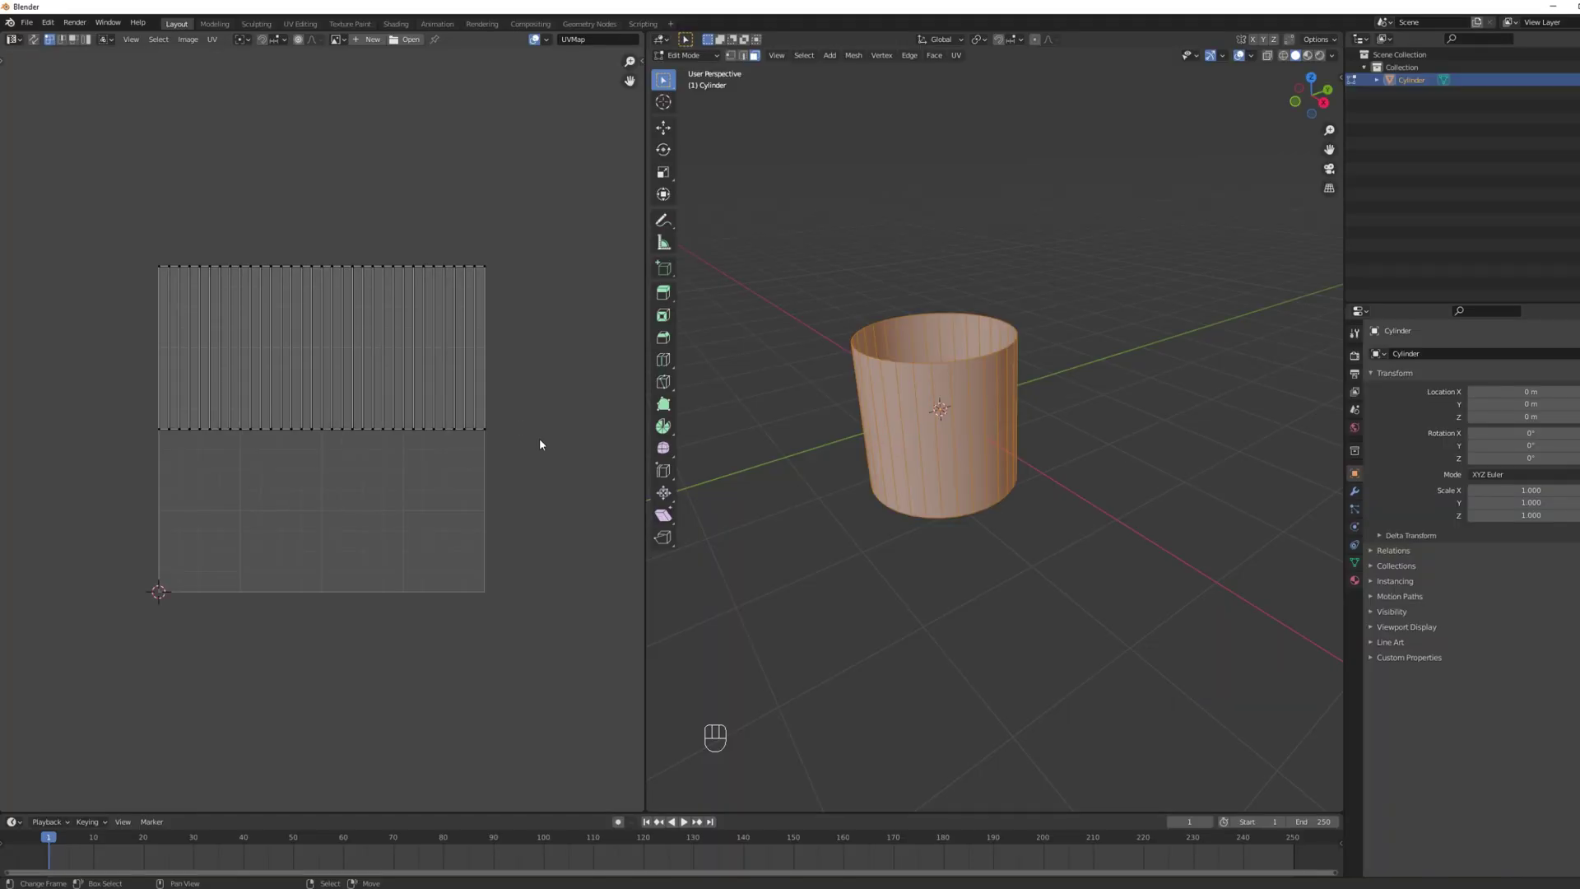
pyautogui.moveTo(559, 476); pyautogui.dragTo(84, 409)
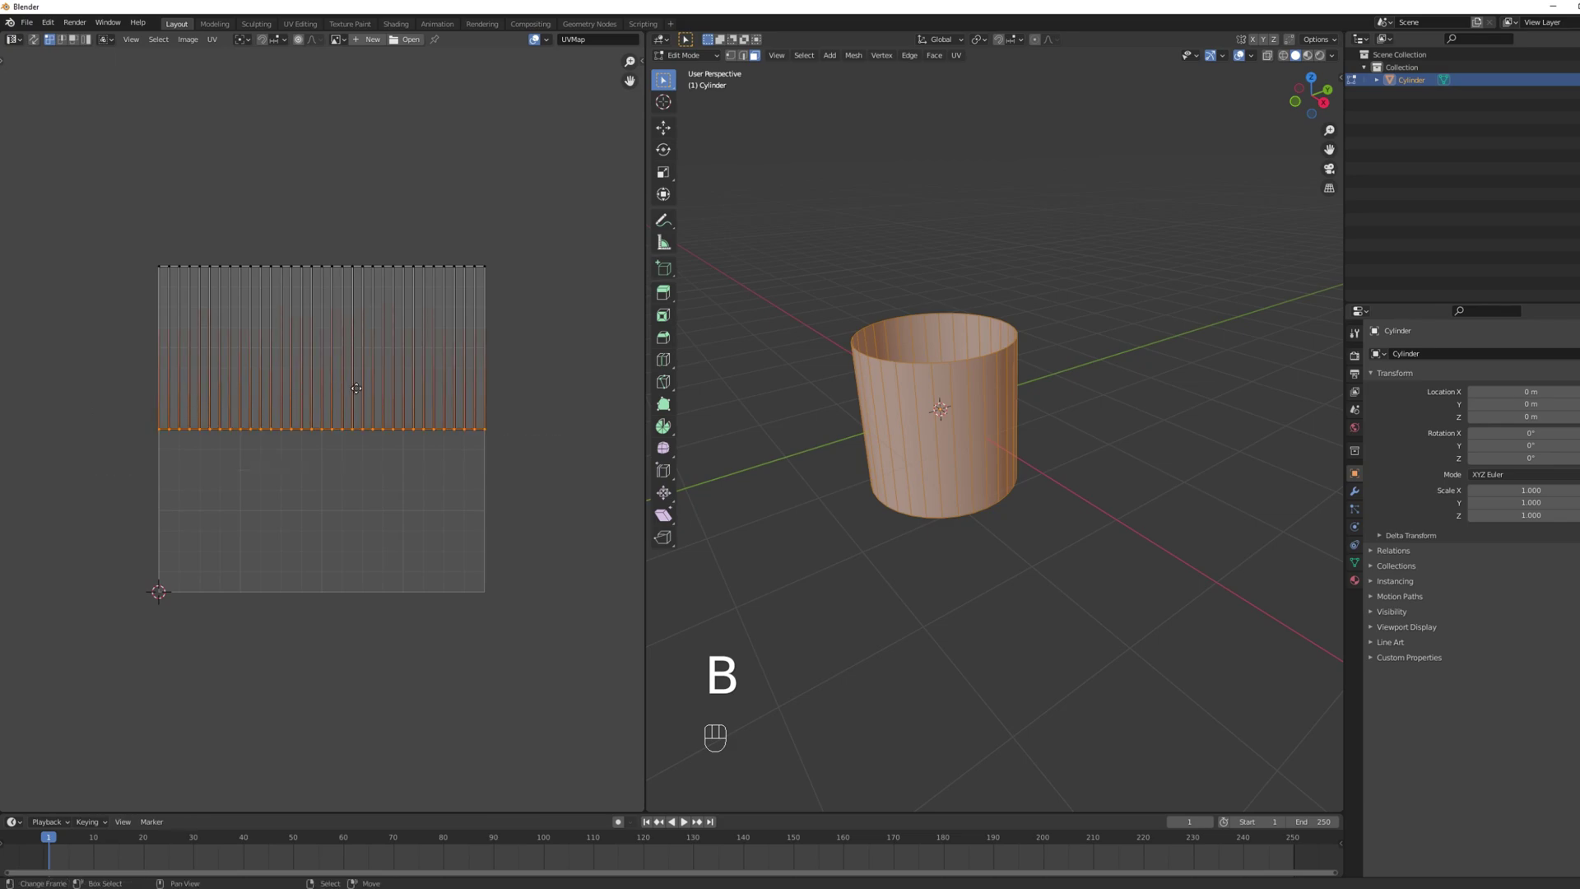
pyautogui.press('g')
pyautogui.press('y')
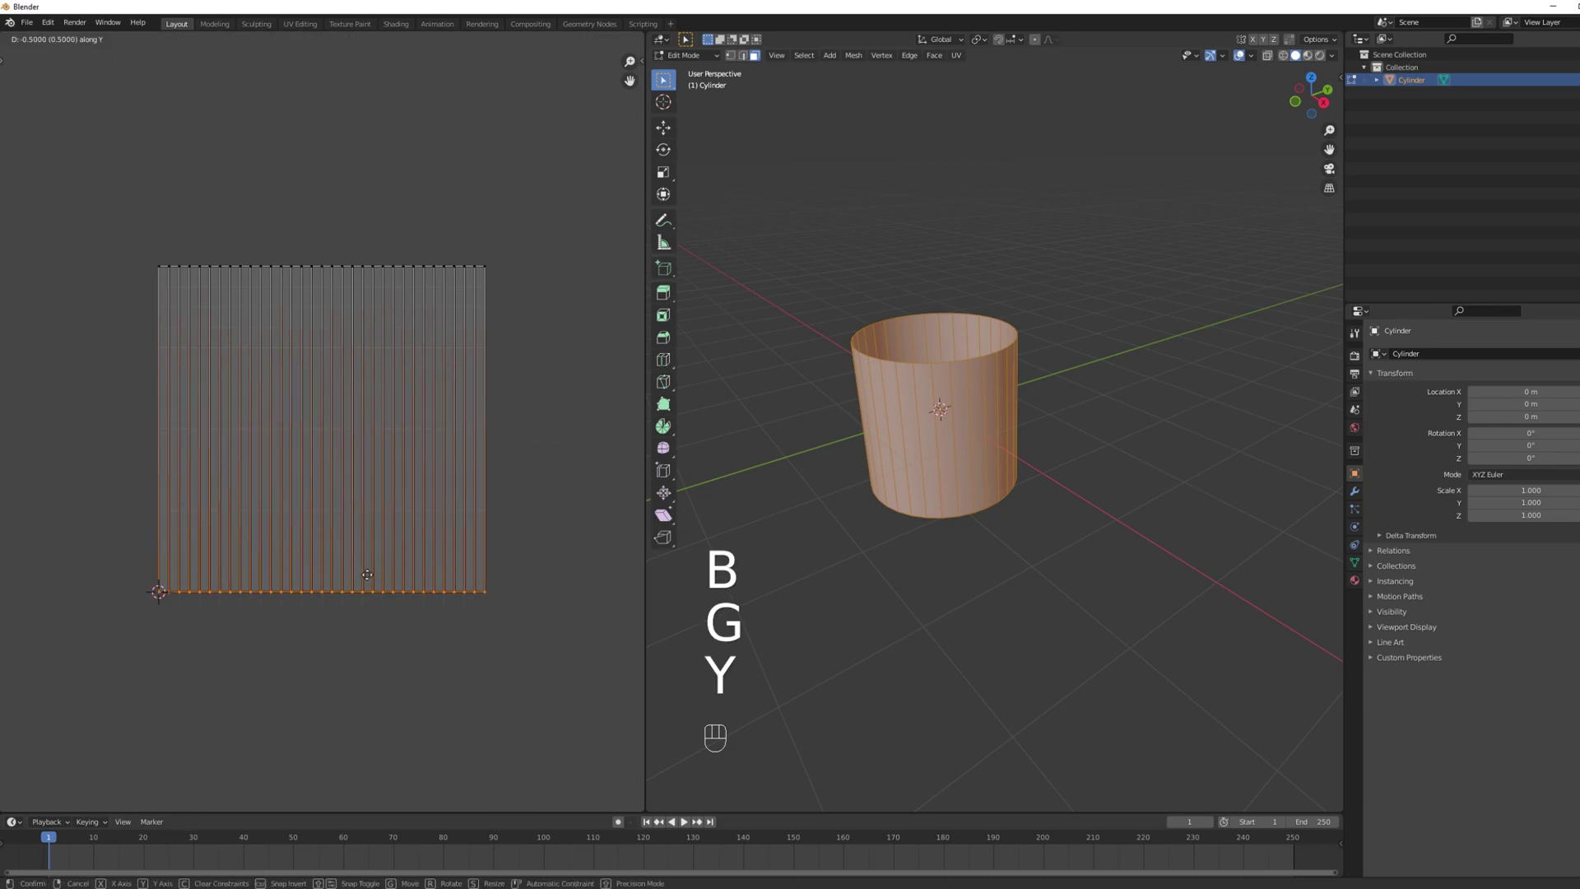
pyautogui.click(363, 576)
# In front view, move the cylinder's geometry up 1 m along Z so its base sits on the origin
pyautogui.keyDown('shift'); pyautogui.moveTo(911, 412); pyautogui.dragTo(897, 391, button='middle'); pyautogui.keyUp('shift')
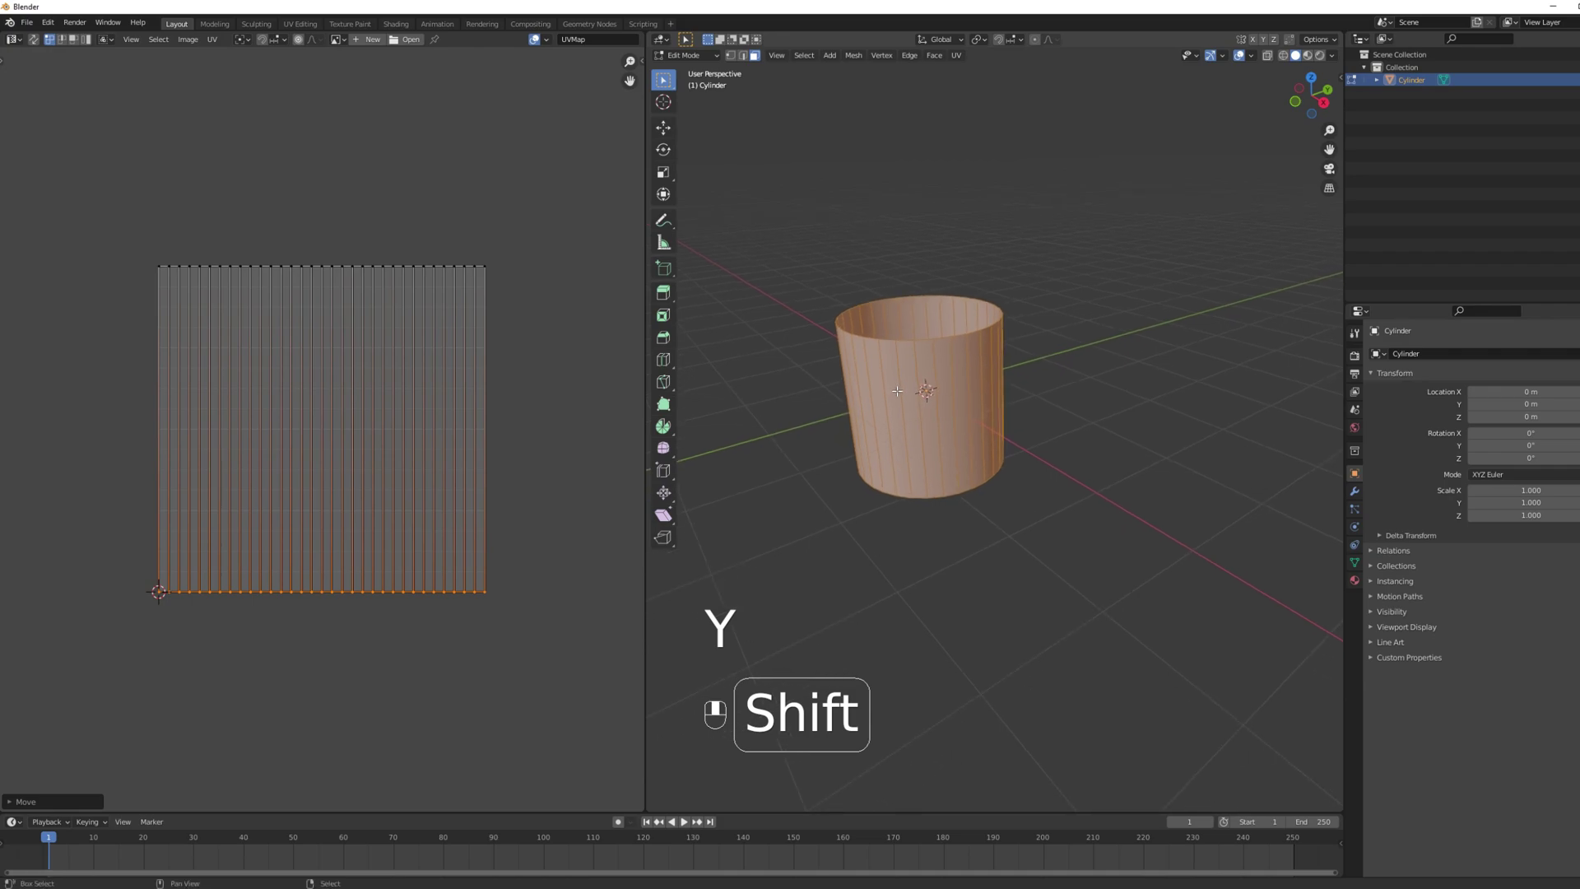
pyautogui.press('KP_1')
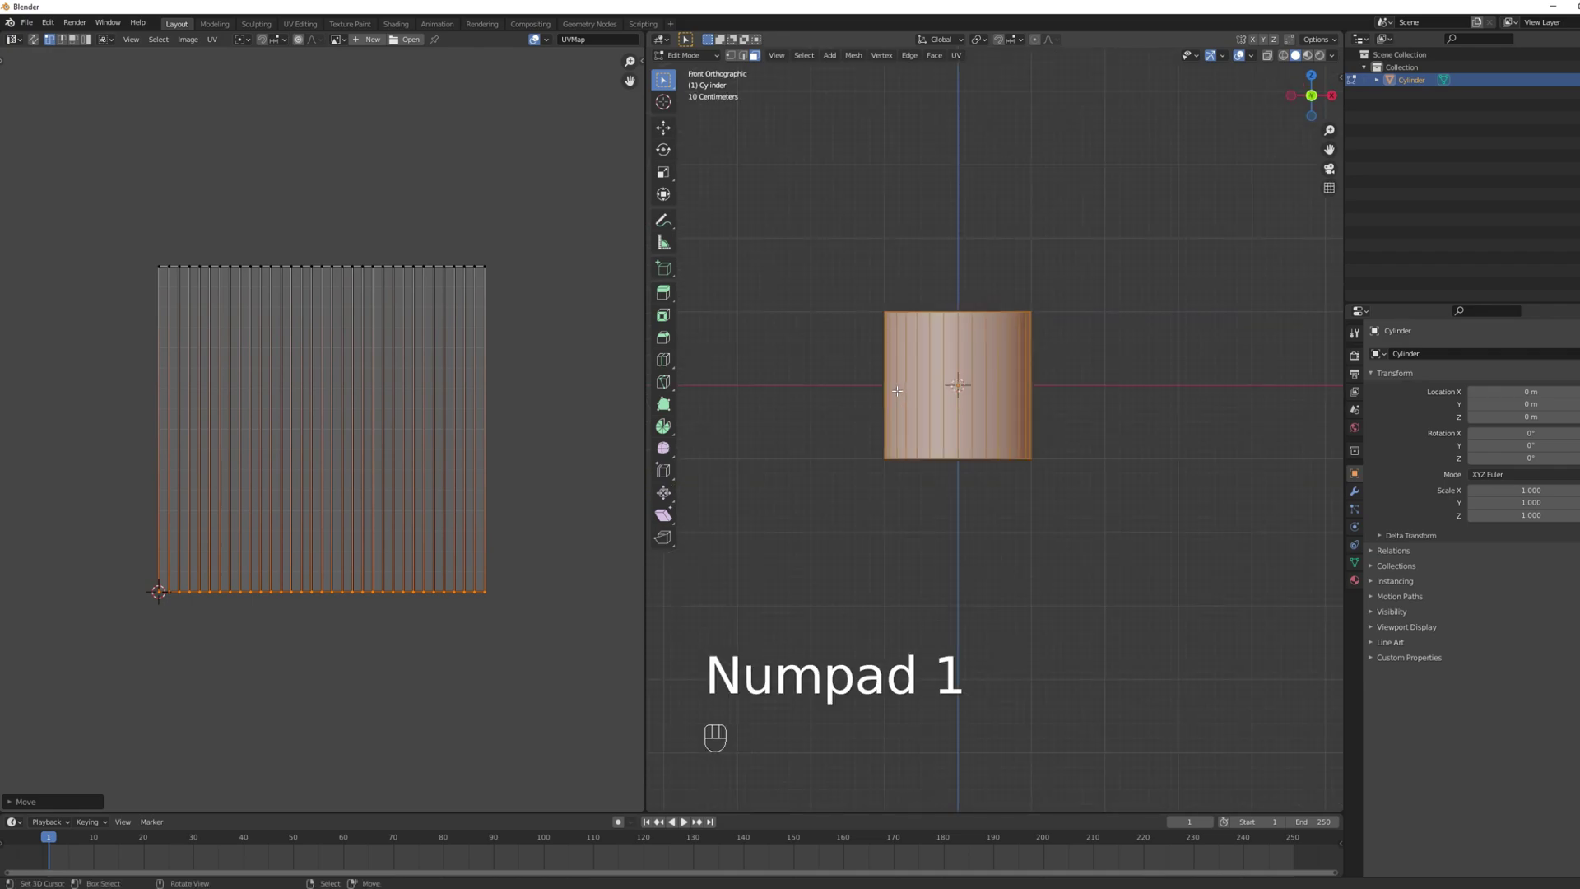
pyautogui.moveTo(652, 592); pyautogui.dragTo(463, 592)
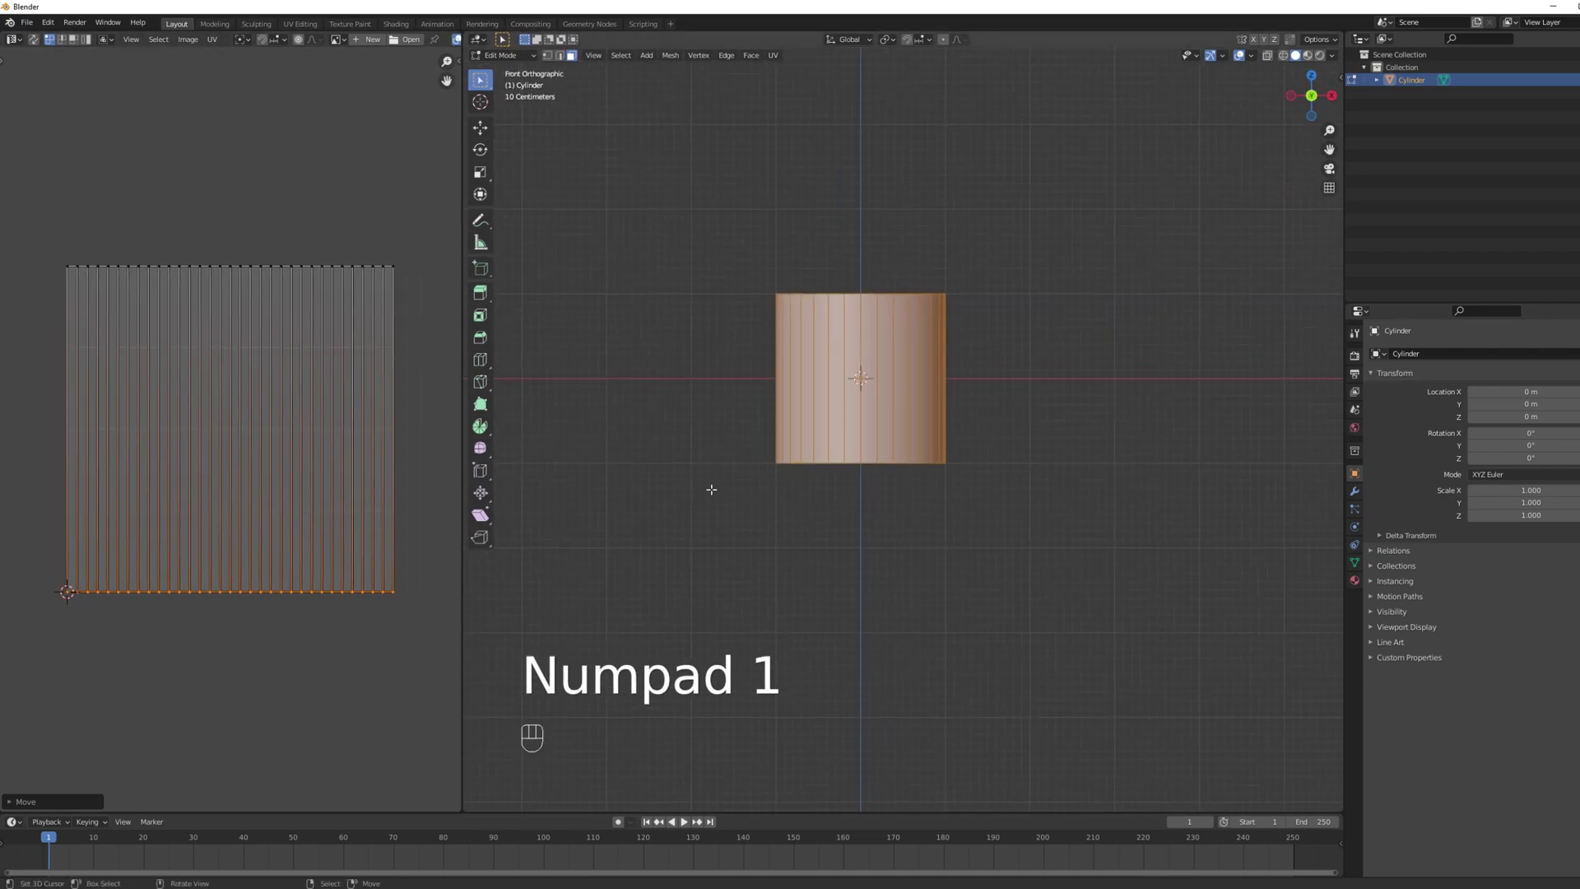
pyautogui.press('g')
pyautogui.press('z')
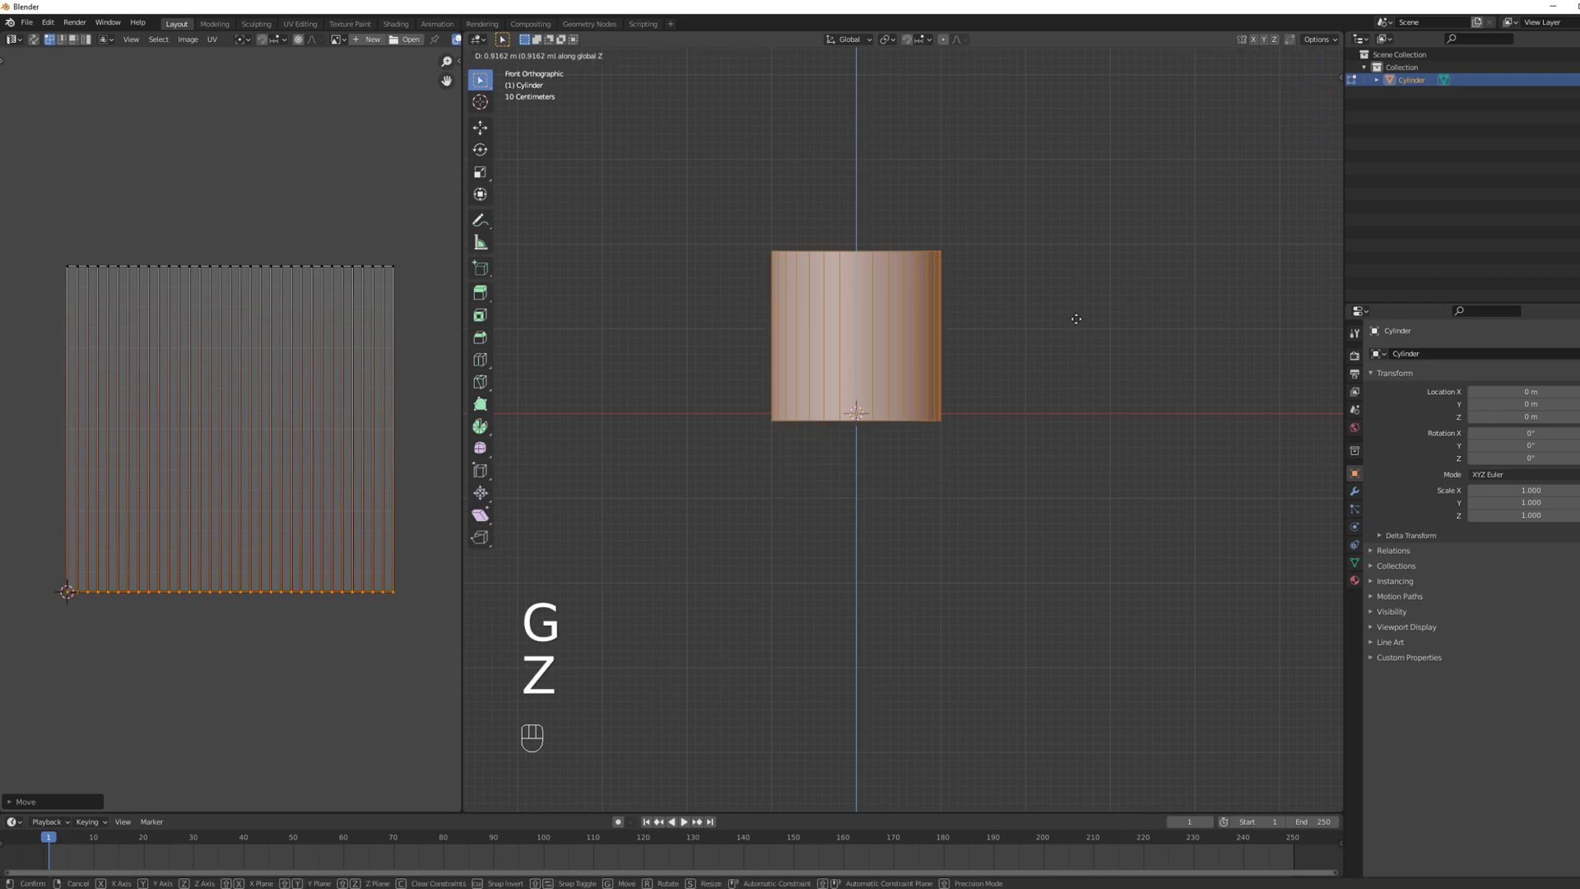
pyautogui.press('KP_1')
pyautogui.press('KP_Enter')
# Switch to vertex selection, clear the selection and display the open cylinder in wireframe
pyautogui.hotkey('ctrl', 'Tab')
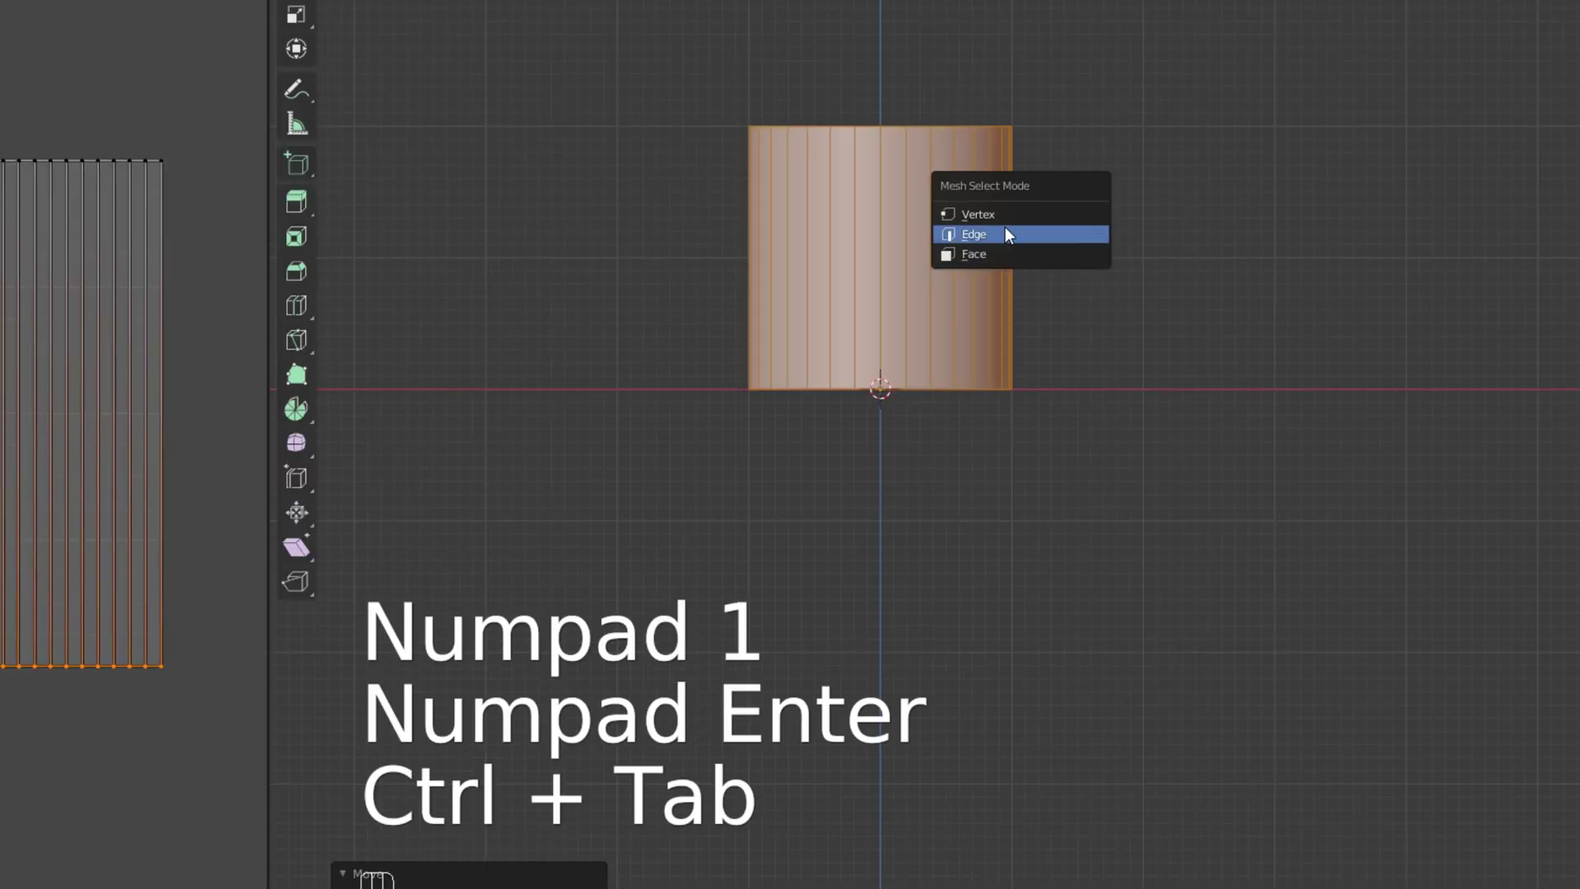
pyautogui.click(992, 217)
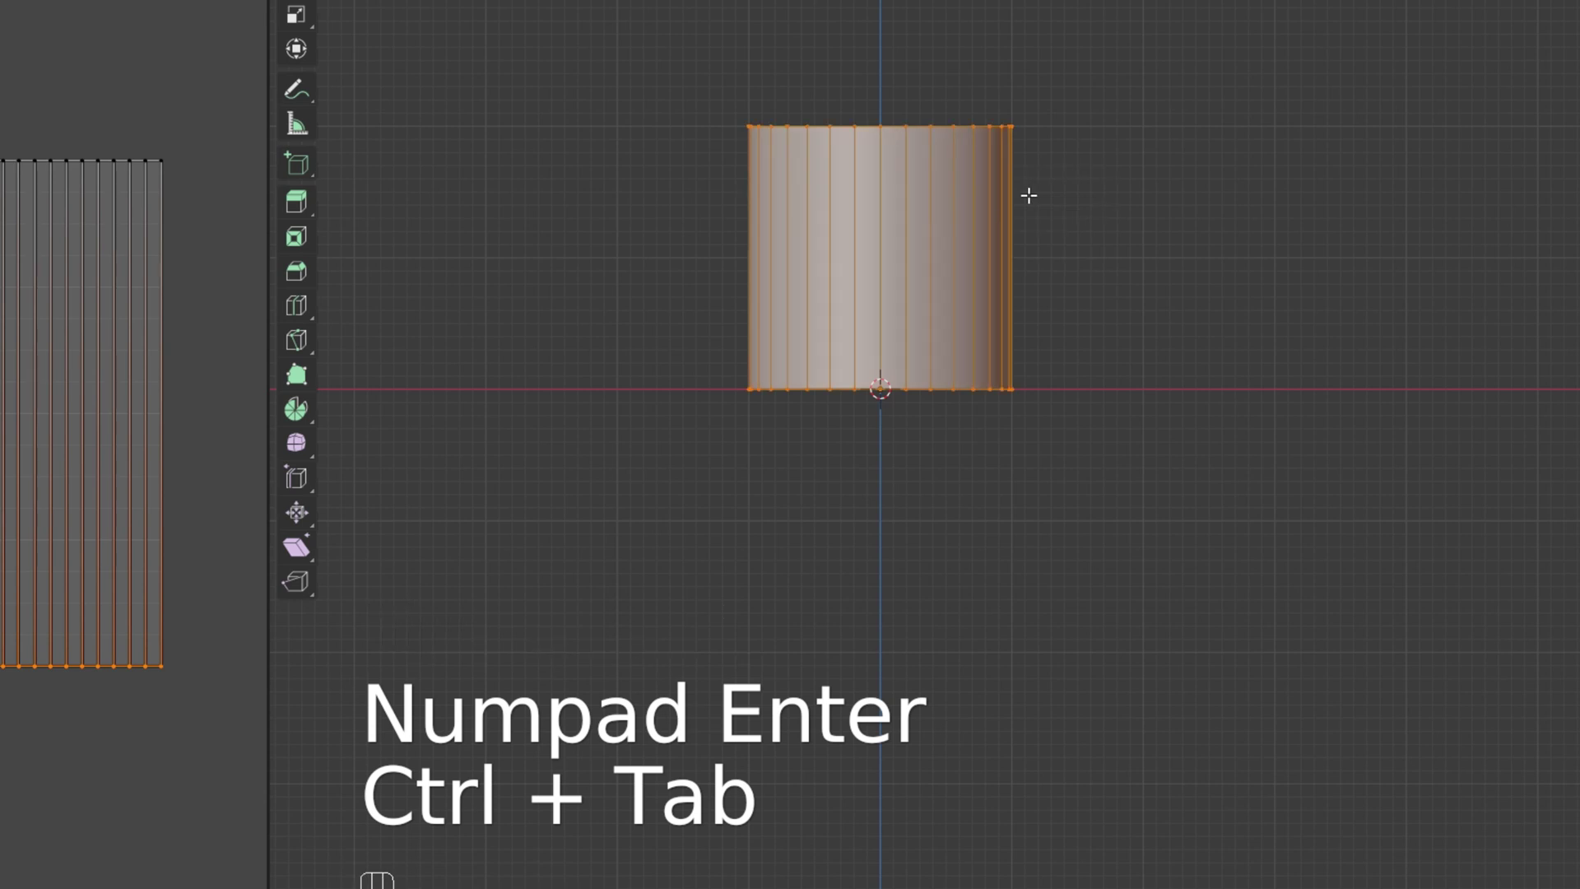
pyautogui.press('a')
pyautogui.press('z')
pyautogui.press('a')
pyautogui.press('z')
# Select the cylinder's top ring of vertices and move it up 9 m along Z
pyautogui.press('z')
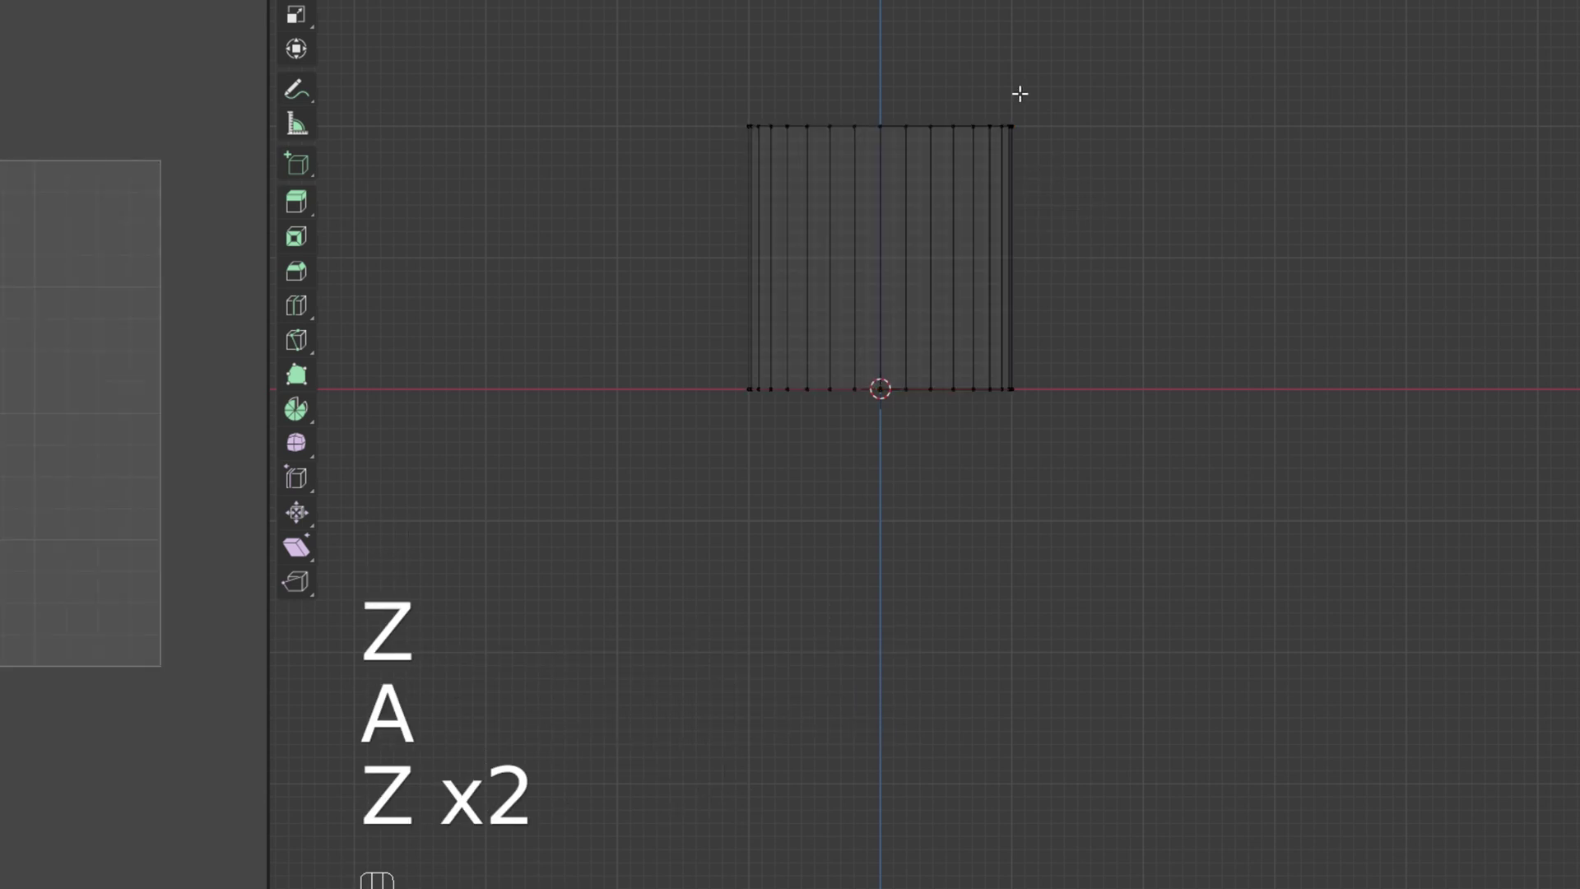
pyautogui.press('z')
pyautogui.press('z')
pyautogui.press('less')
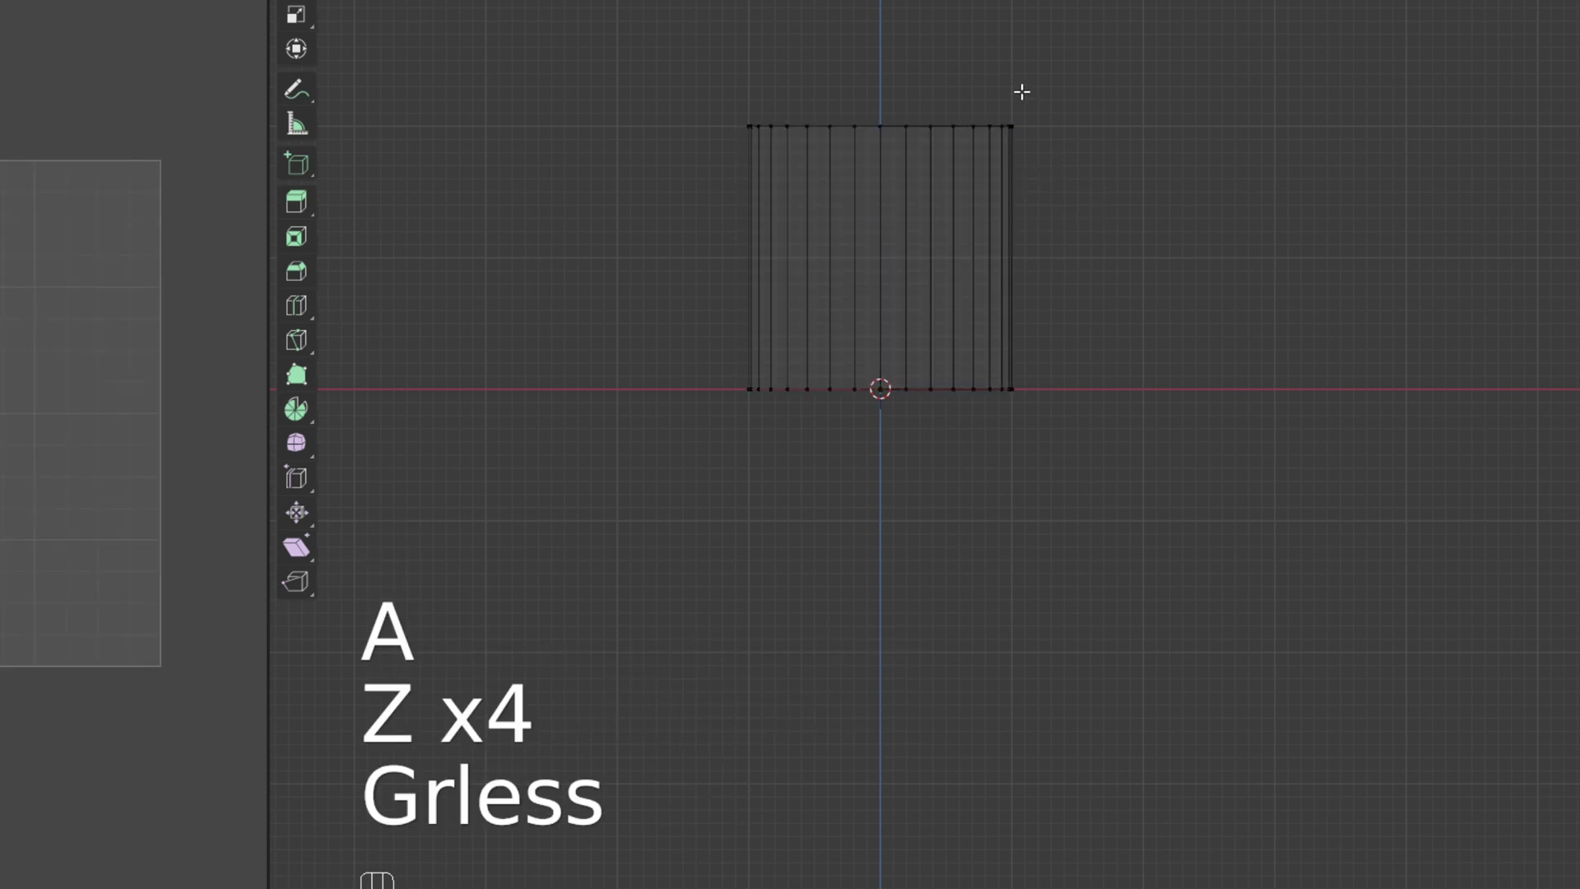
pyautogui.press('b')
pyautogui.moveTo(1094, 57); pyautogui.dragTo(677, 170)
pyautogui.press('g')
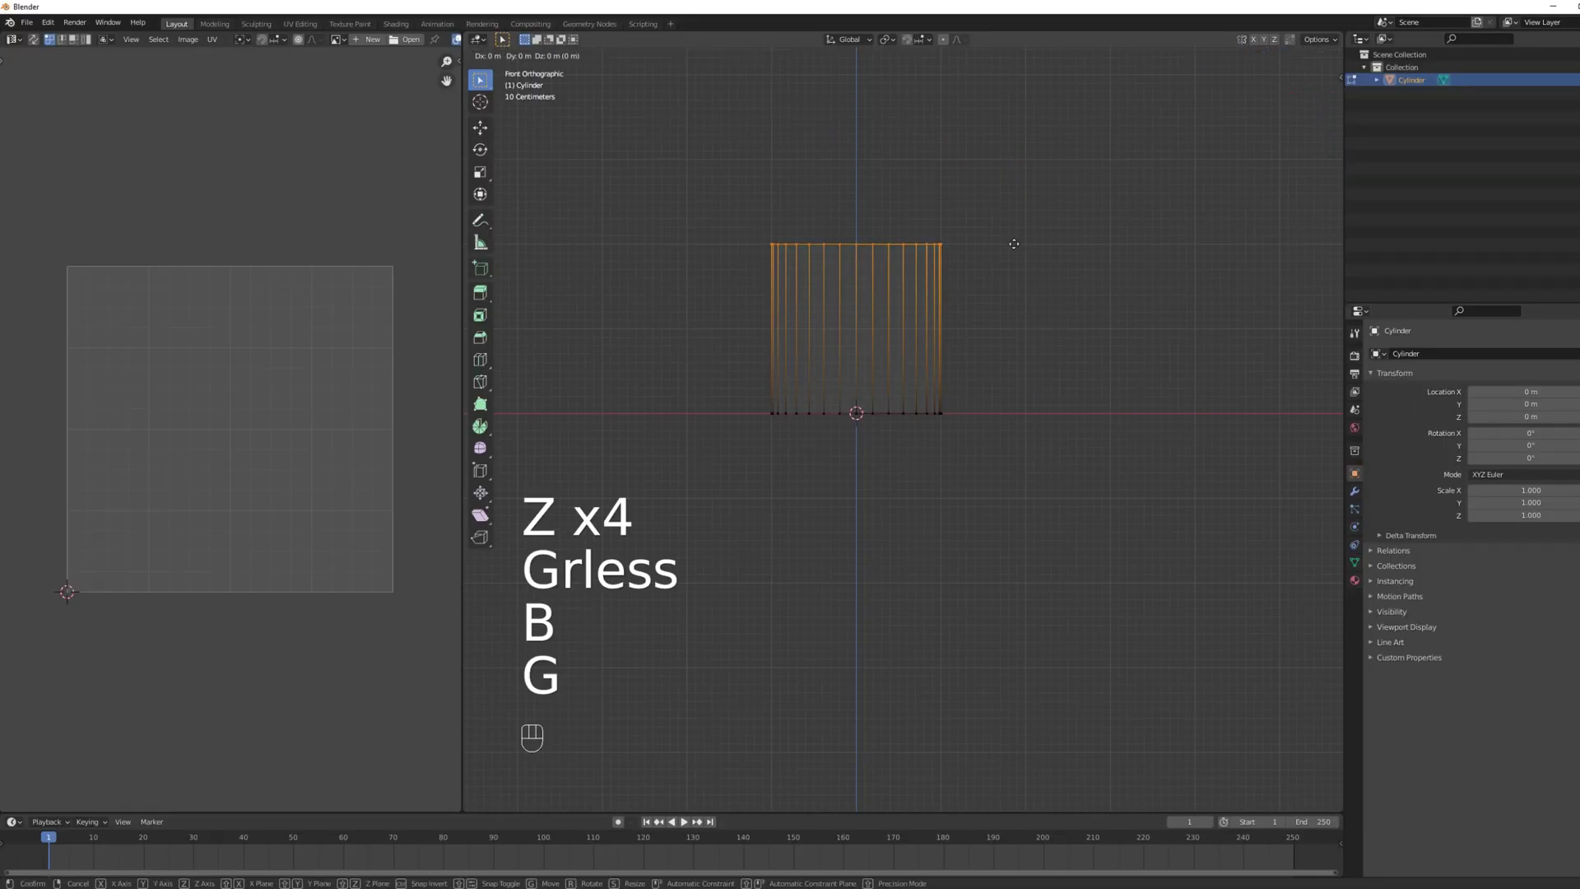
pyautogui.press('z')
pyautogui.press('KP_9')
pyautogui.press('KP_Enter')
# Add three evenly spaced horizontal loop cuts around the tall cylinder and clear the selection
pyautogui.scroll(-4, 1013, 240)
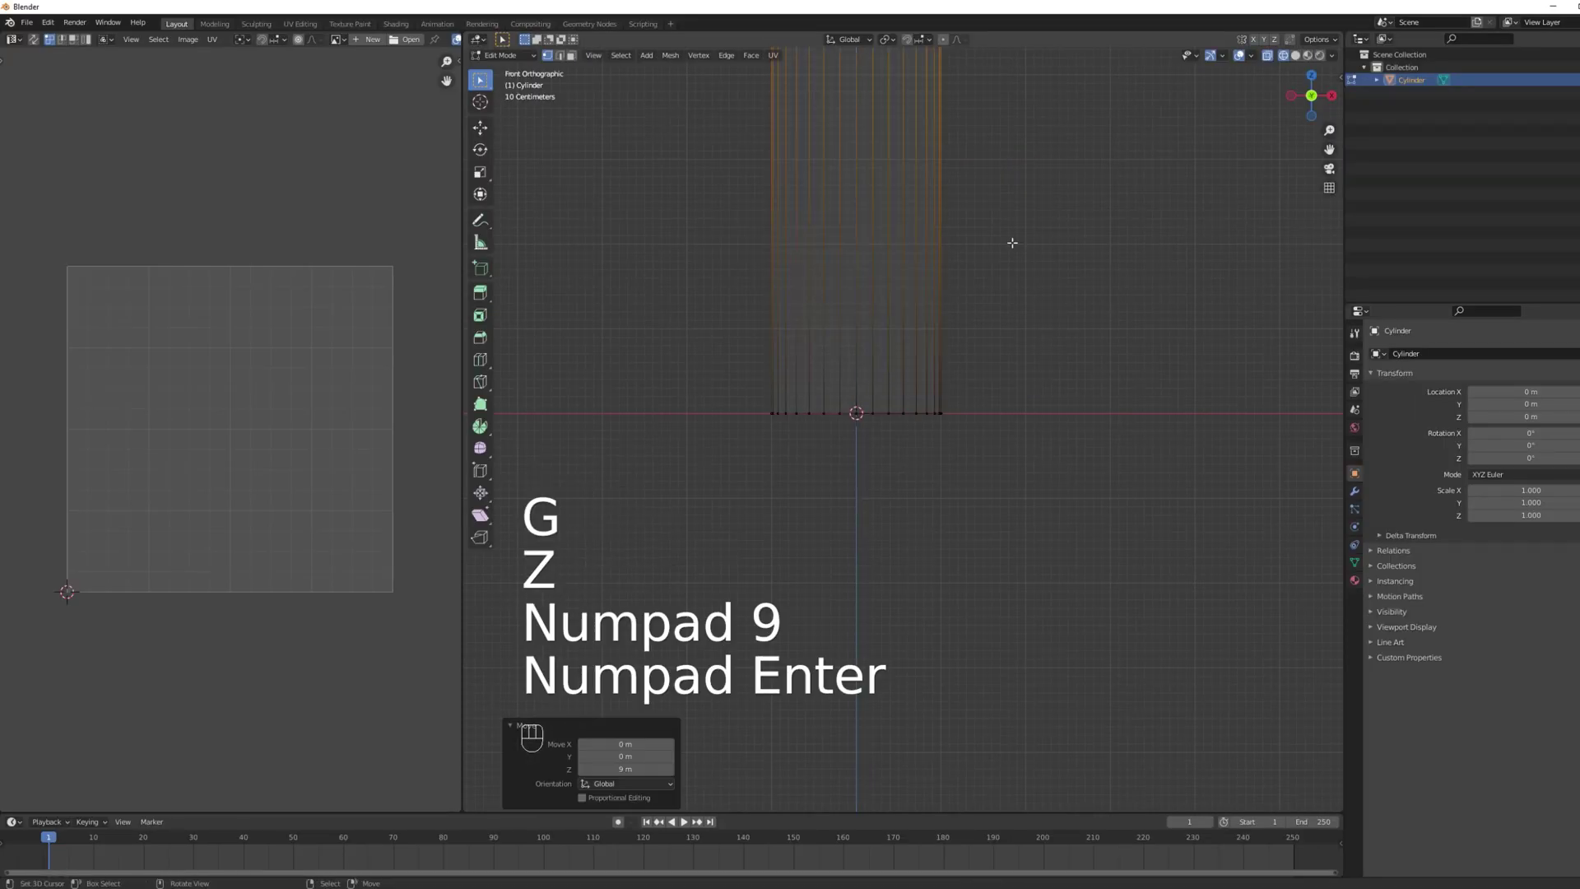
pyautogui.keyDown('shift'); pyautogui.moveTo(928, 261); pyautogui.dragTo(945, 335, button='middle'); pyautogui.keyUp('shift')
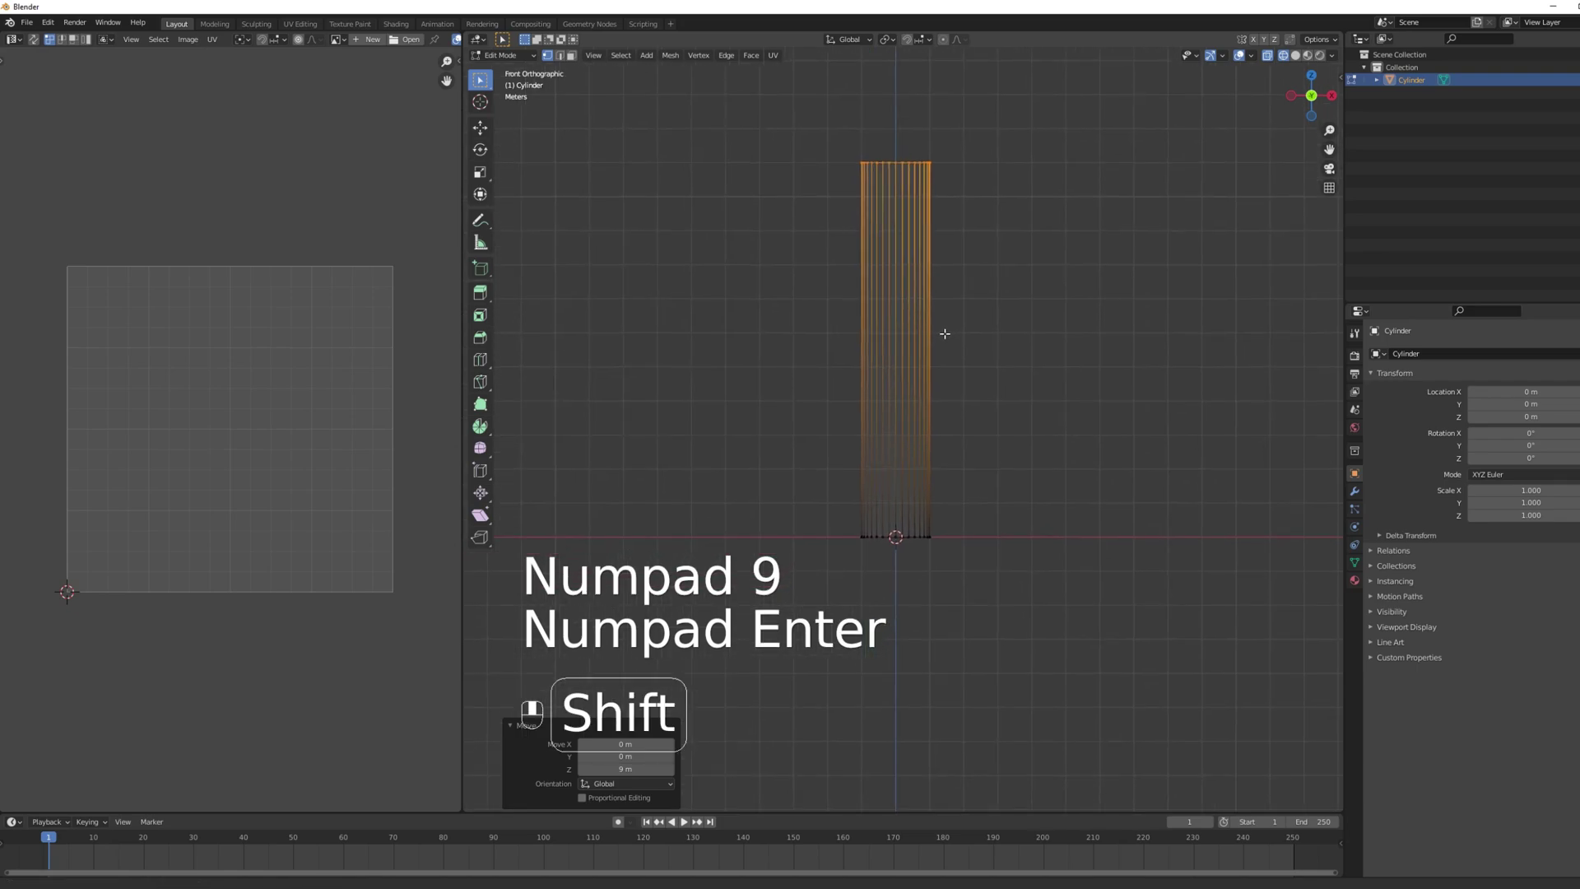
pyautogui.scroll(1, 935, 338)
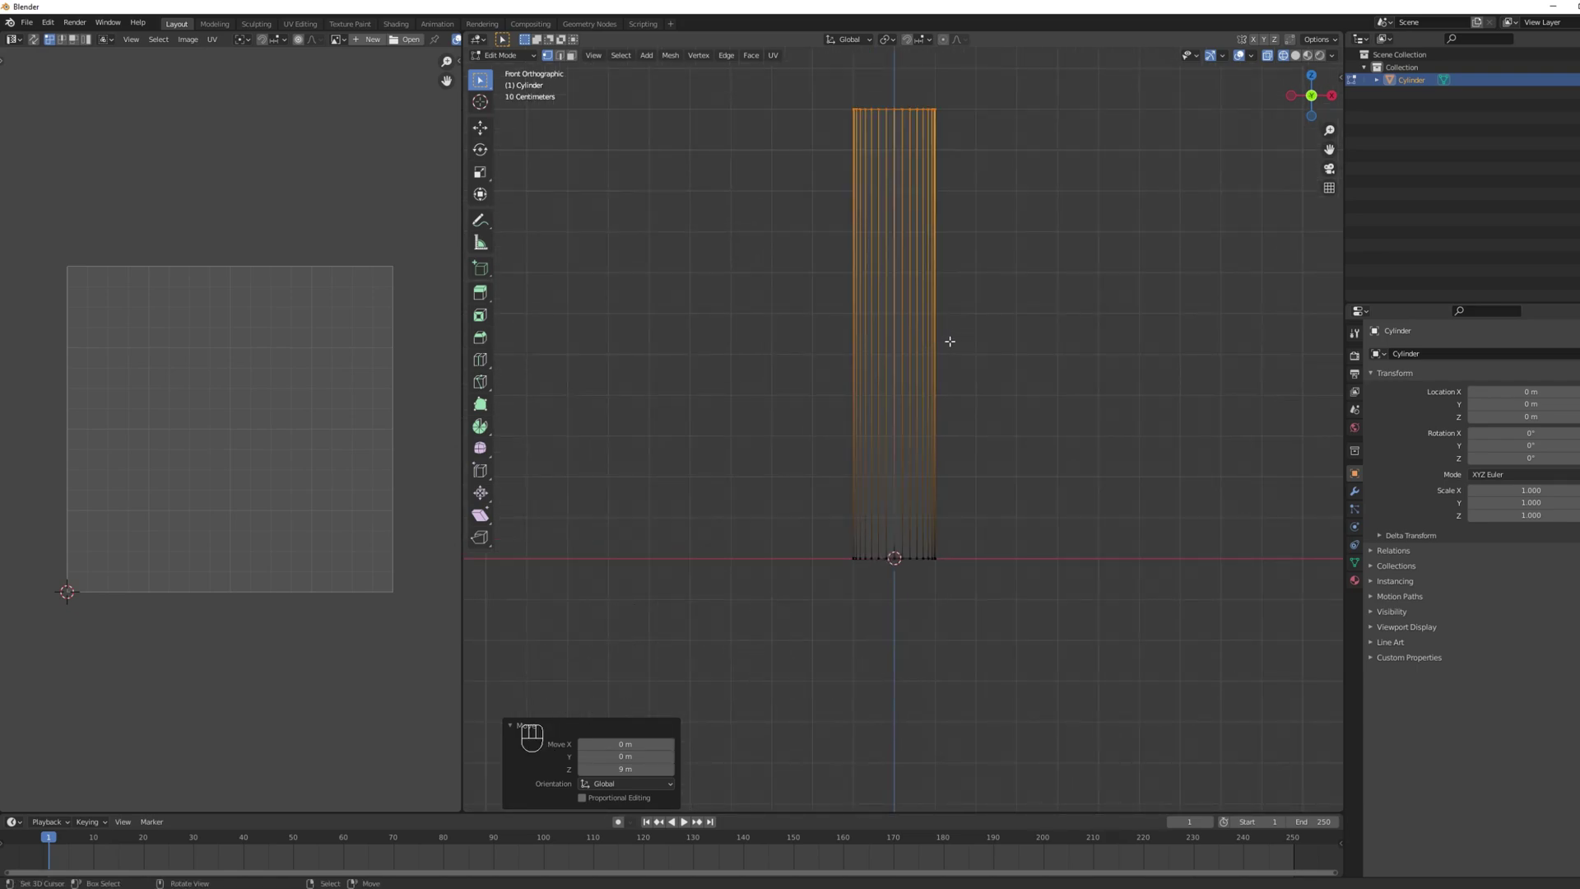
pyautogui.hotkey('ctrl', 'r')
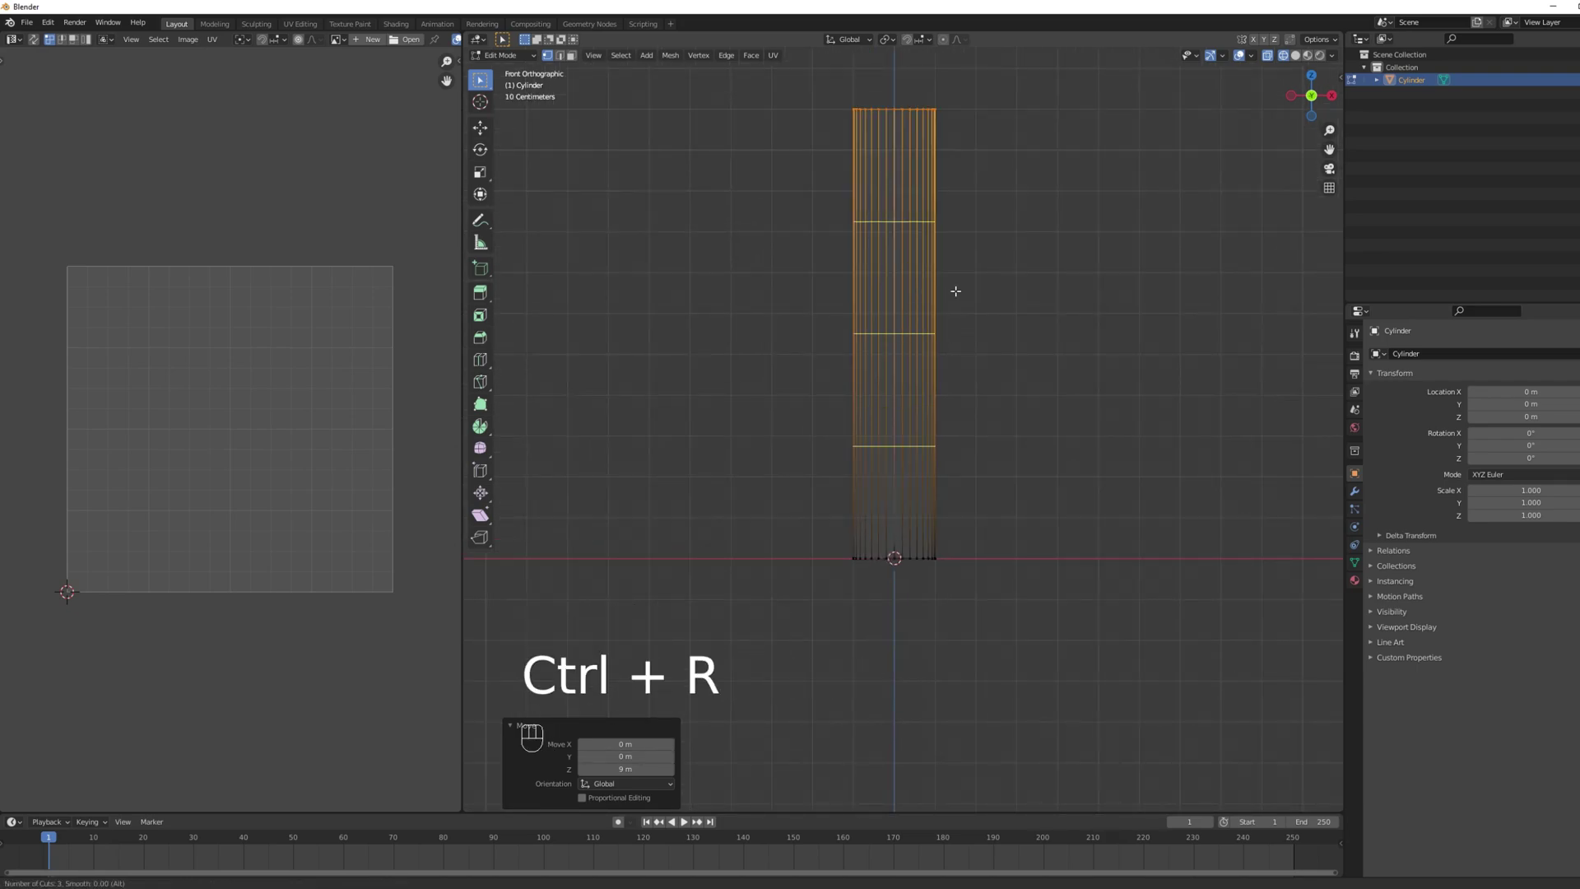
pyautogui.click(952, 288)
pyautogui.press('Escape')
pyautogui.press('a')
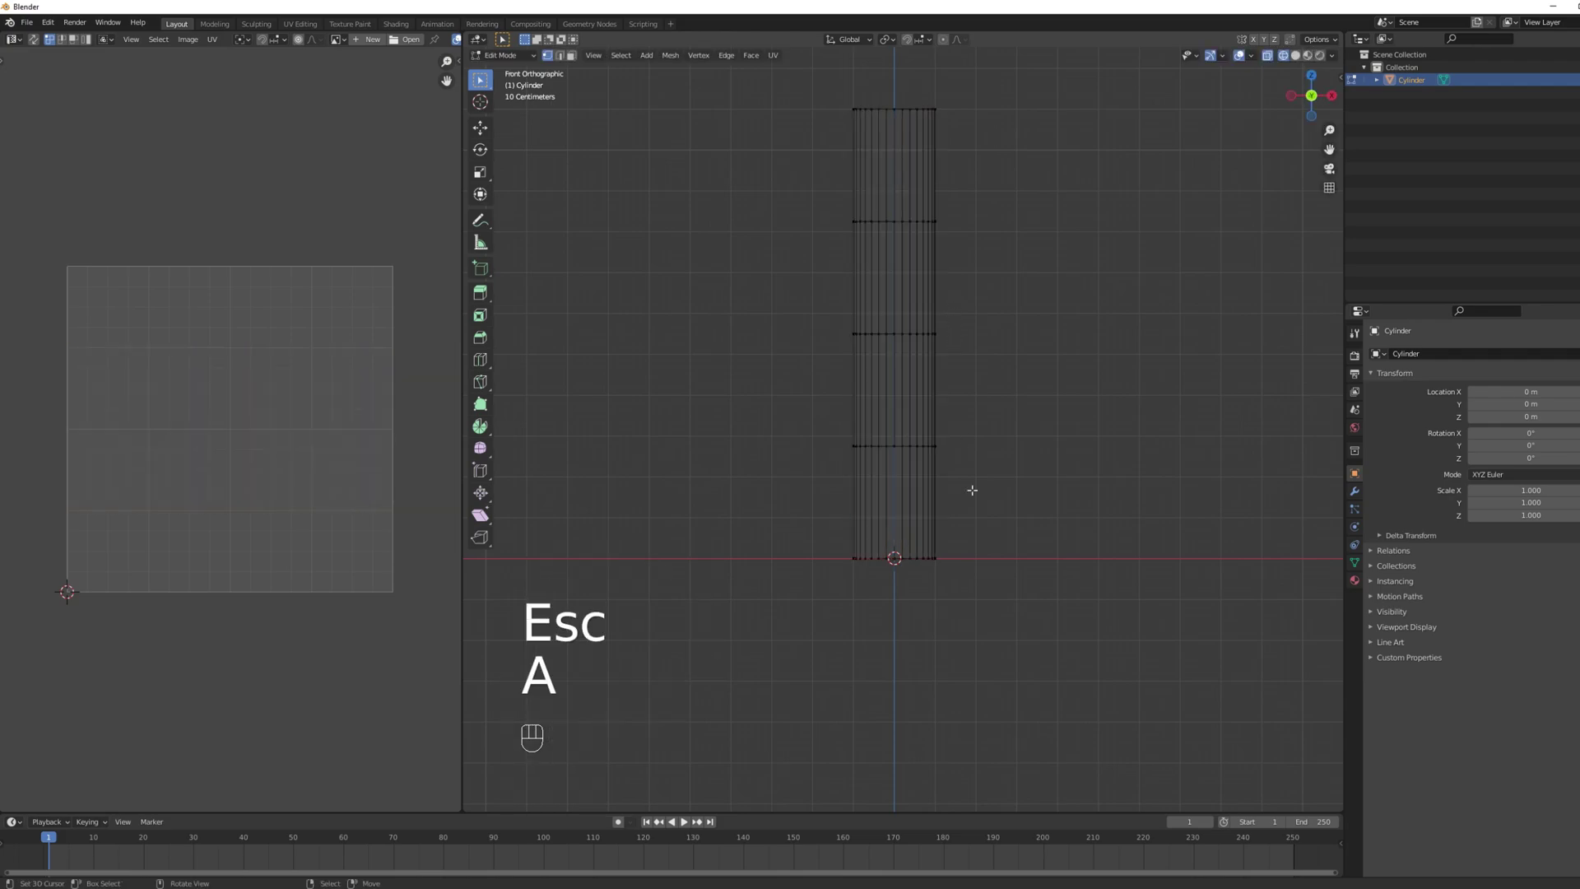
# Select the bottom ring of vertices and scale it outward by about 2.81 to flare the base
pyautogui.press('b')
pyautogui.moveTo(988, 604); pyautogui.dragTo(817, 546)
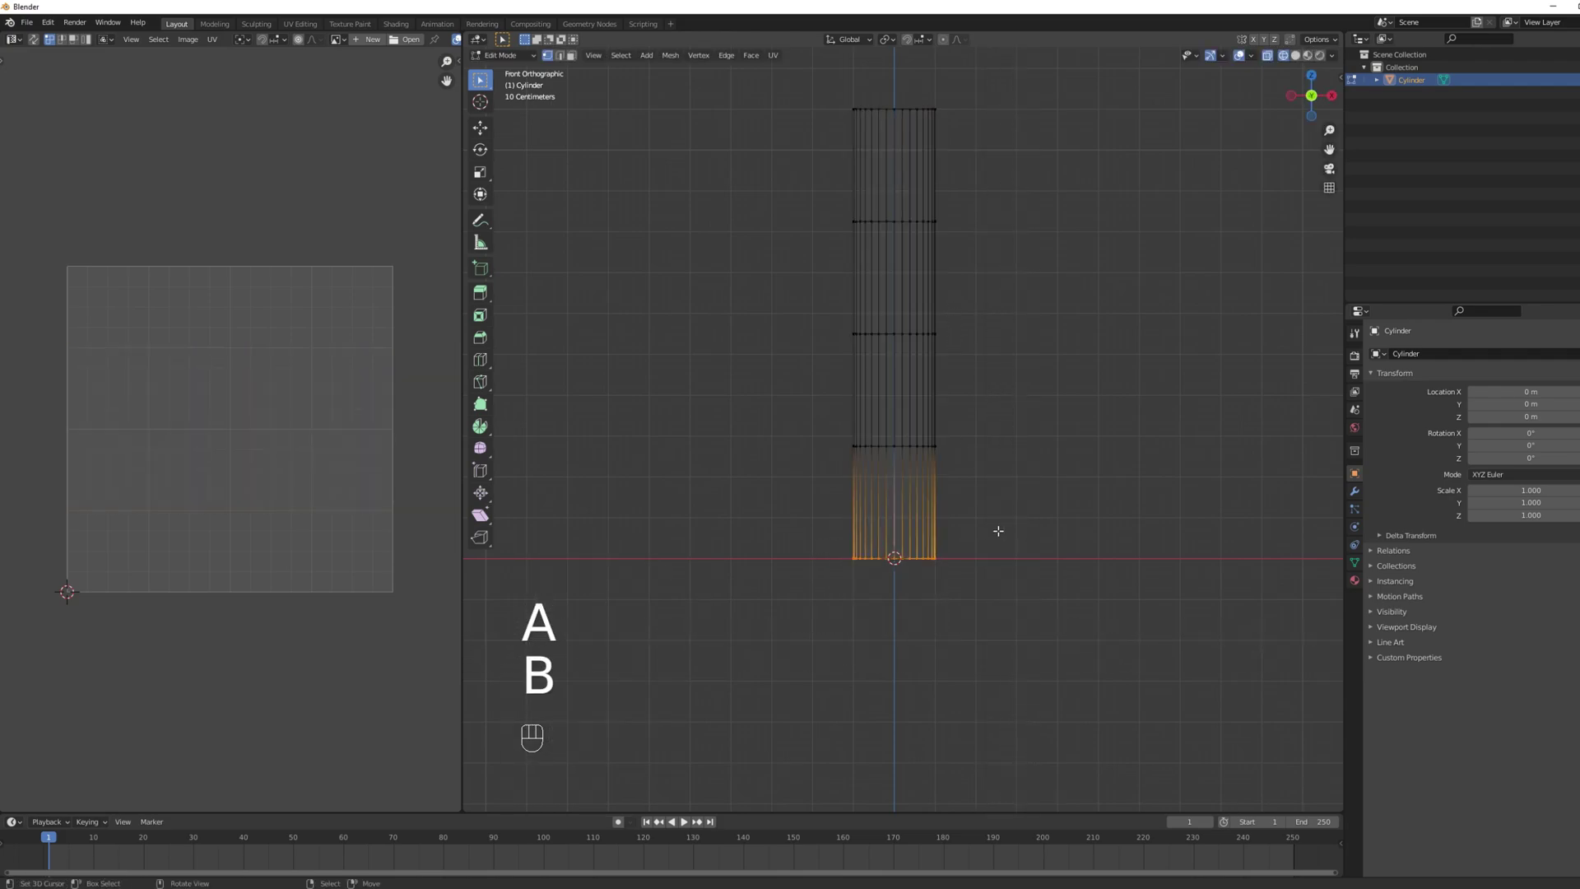
pyautogui.press('s')
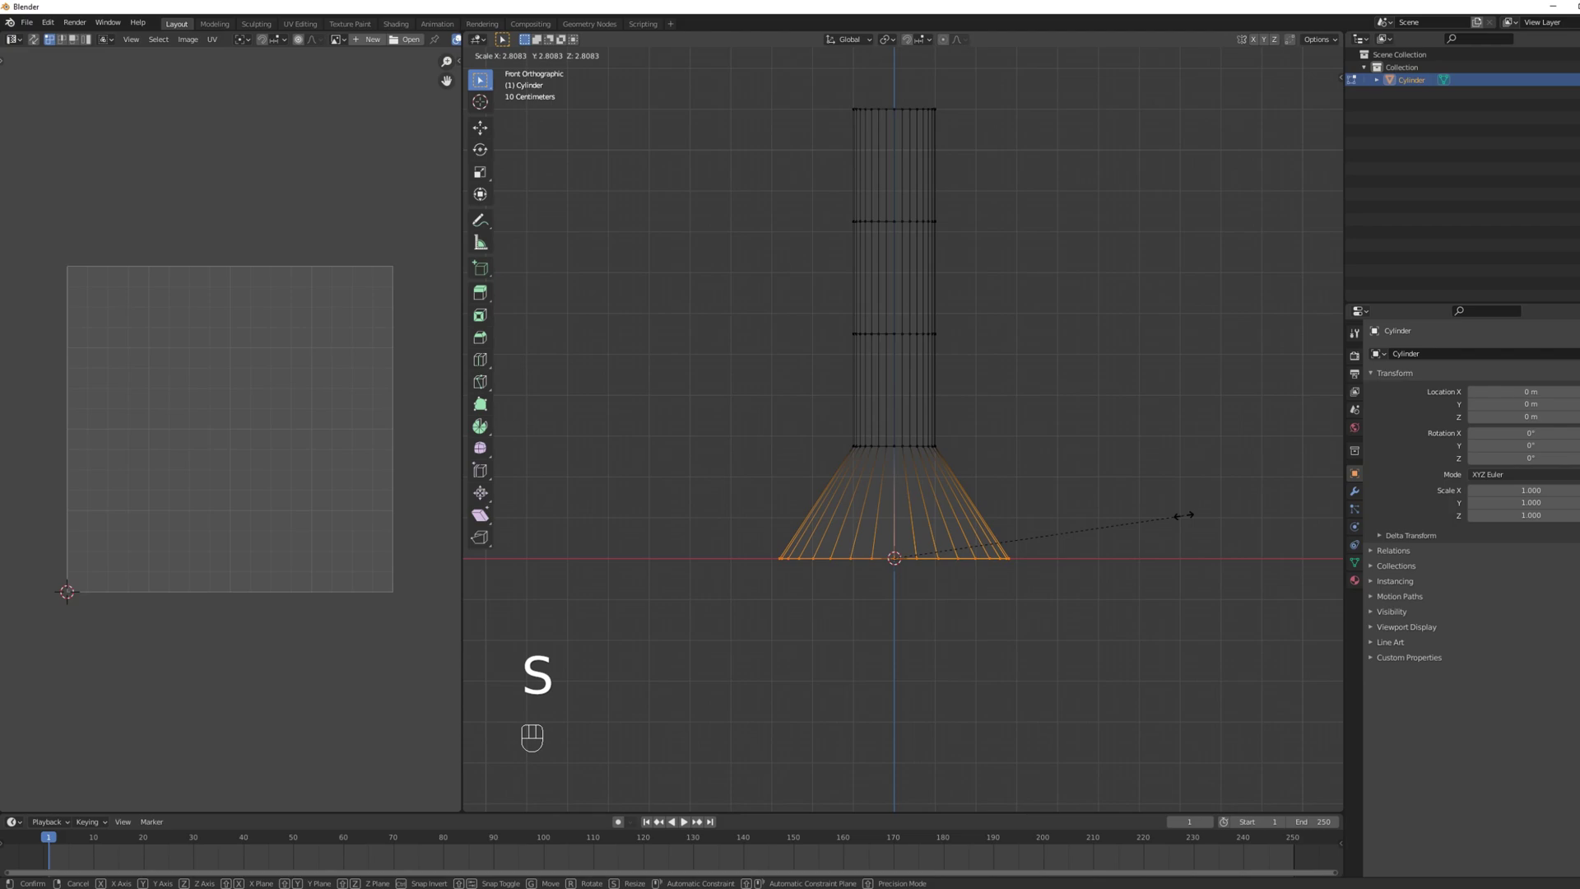
pyautogui.click(1183, 515)
# Select only the top ring of vertices and scale it outward by about 2.02
pyautogui.press('a')
pyautogui.press('b')
pyautogui.moveTo(987, 82); pyautogui.dragTo(722, 169)
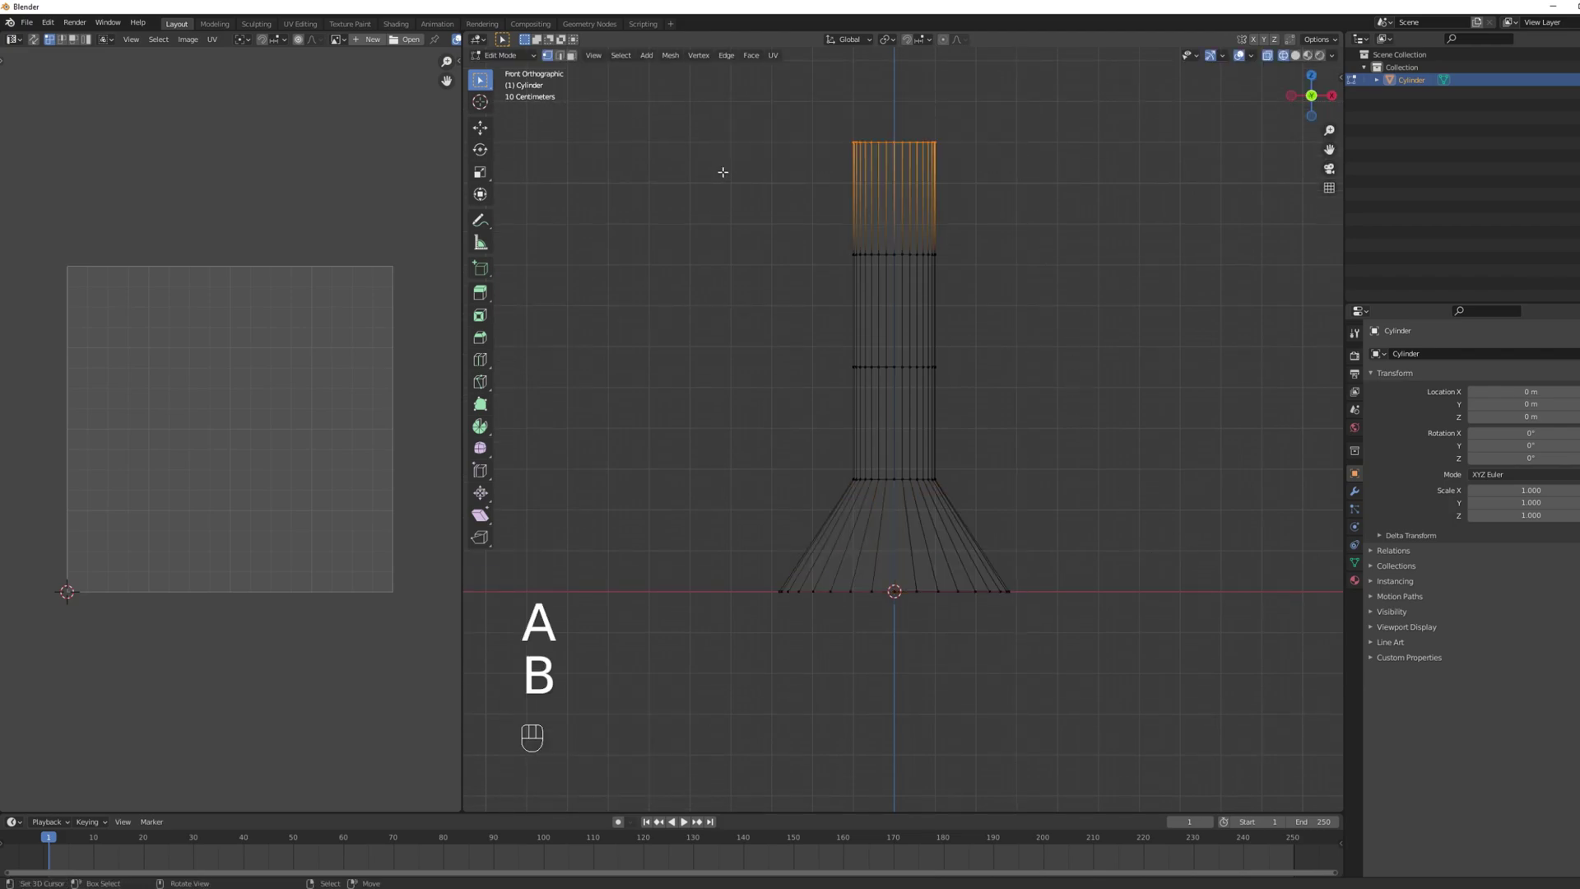
pyautogui.press('s')
pyautogui.click(1298, 129)
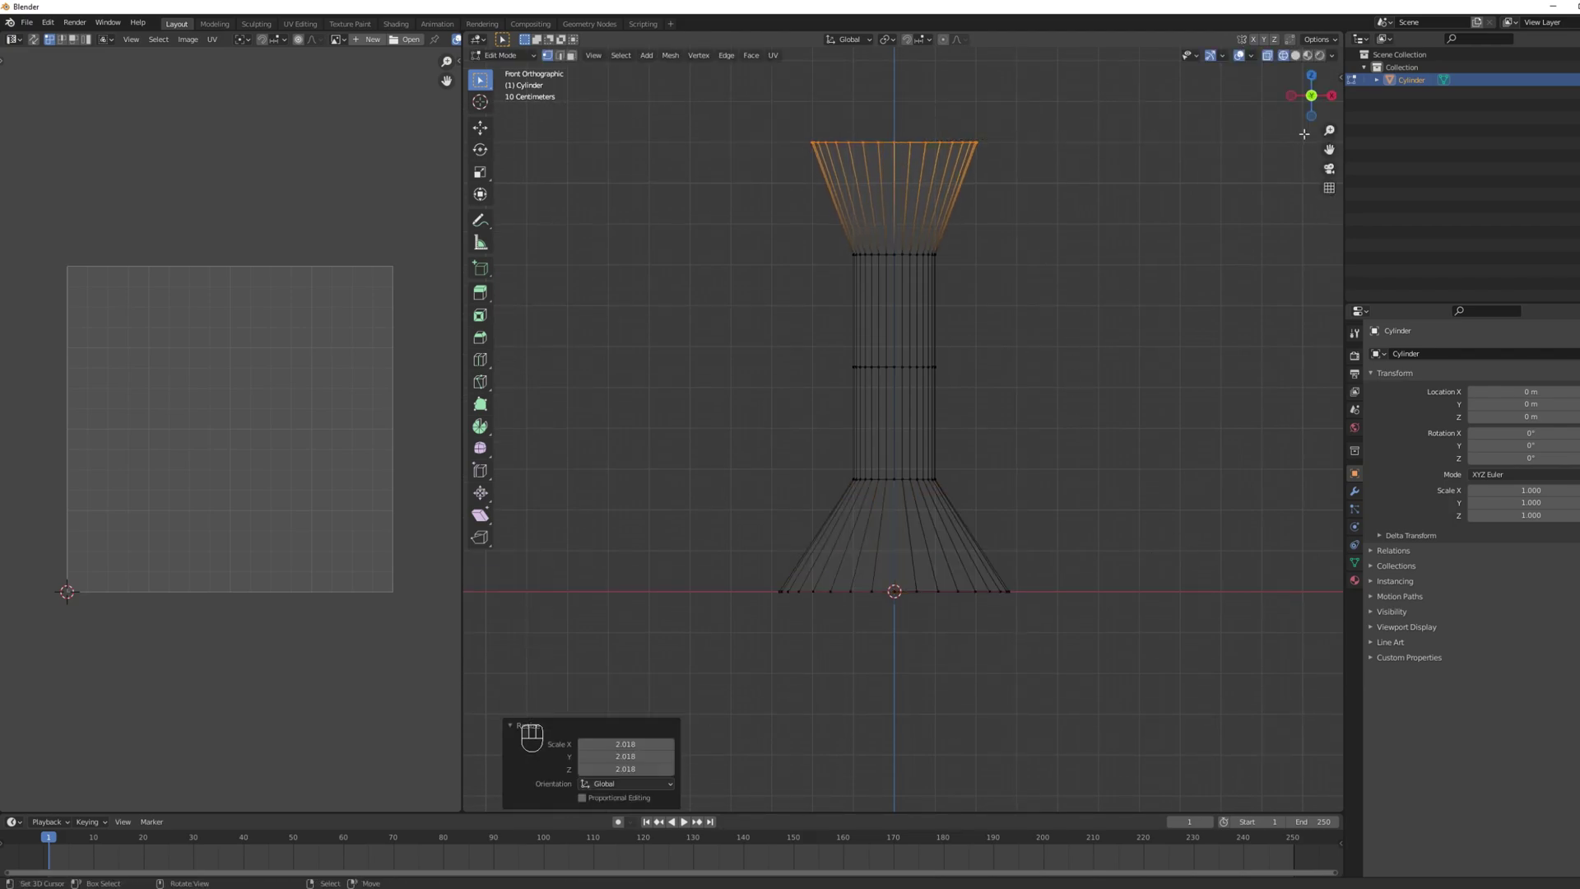
# Select the middle ring of vertices and scale it inward by about 0.85 to narrow the waist
pyautogui.press('a')
pyautogui.press('b')
pyautogui.moveTo(1016, 381); pyautogui.dragTo(823, 350)
pyautogui.press('s')
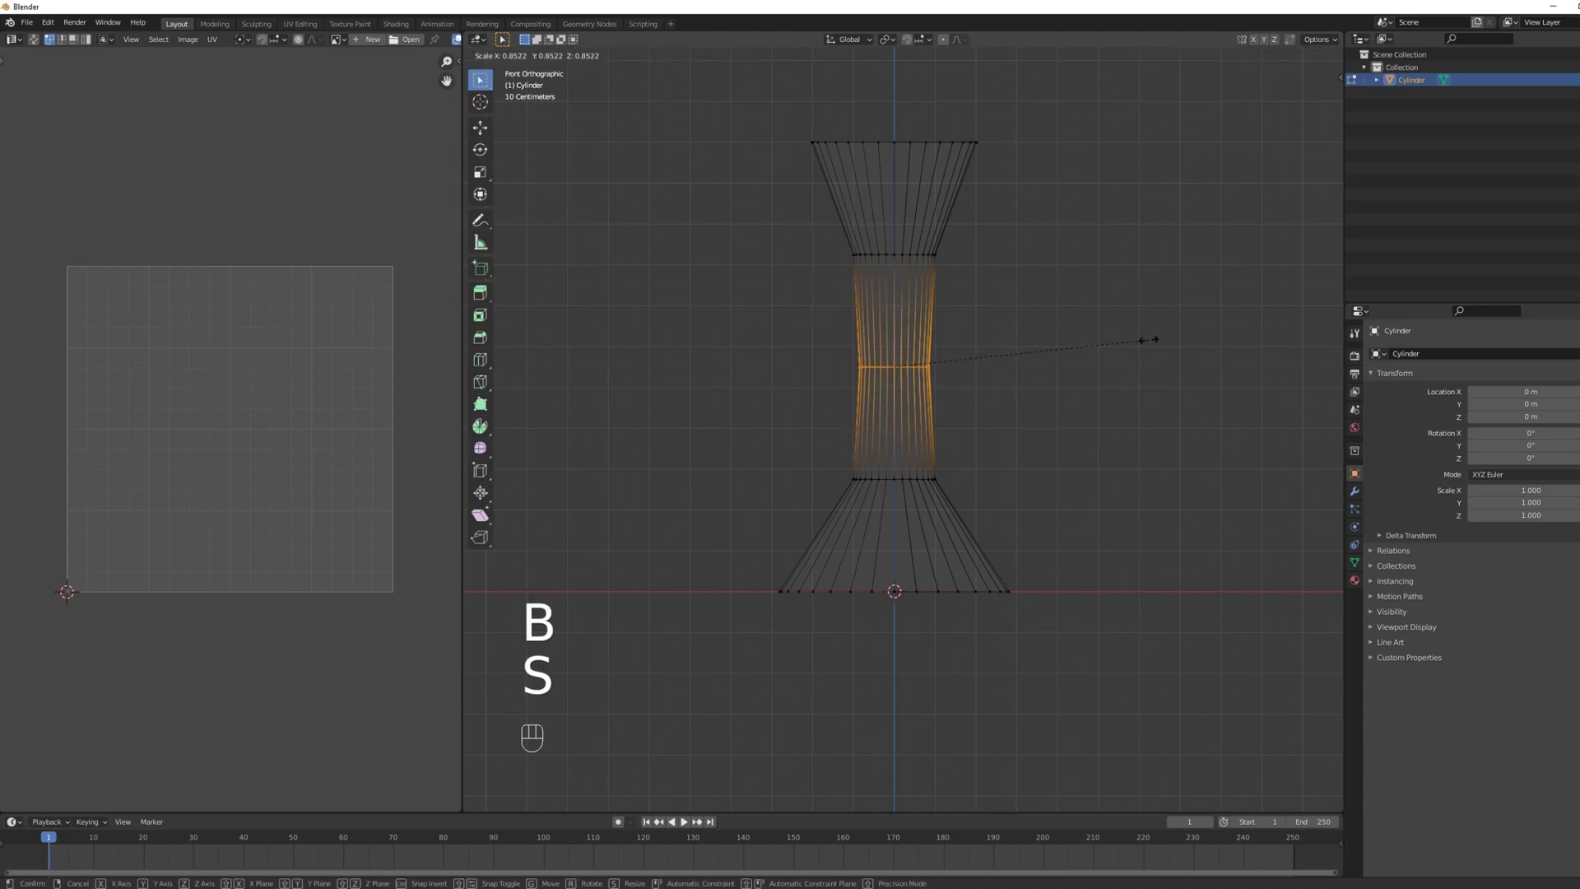
pyautogui.click(1149, 339)
# Try adding loop cuts in the flared bottom section and scaling them inward
pyautogui.hotkey('ctrl', 'r')
pyautogui.click(983, 527)
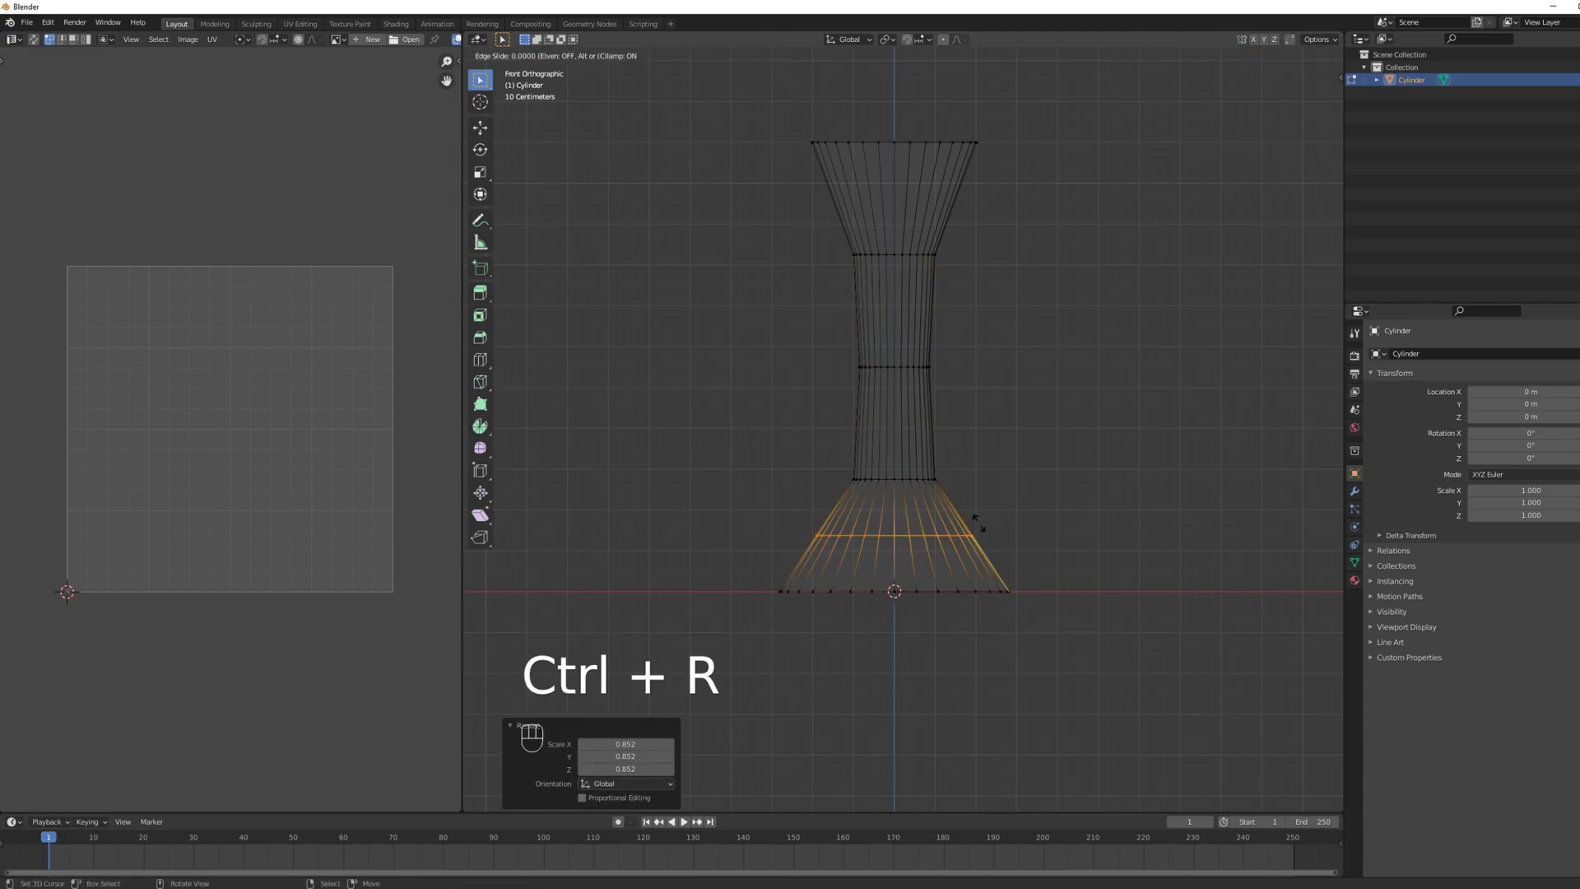
pyautogui.press('Escape')
pyautogui.press('s')
pyautogui.click(1041, 498)
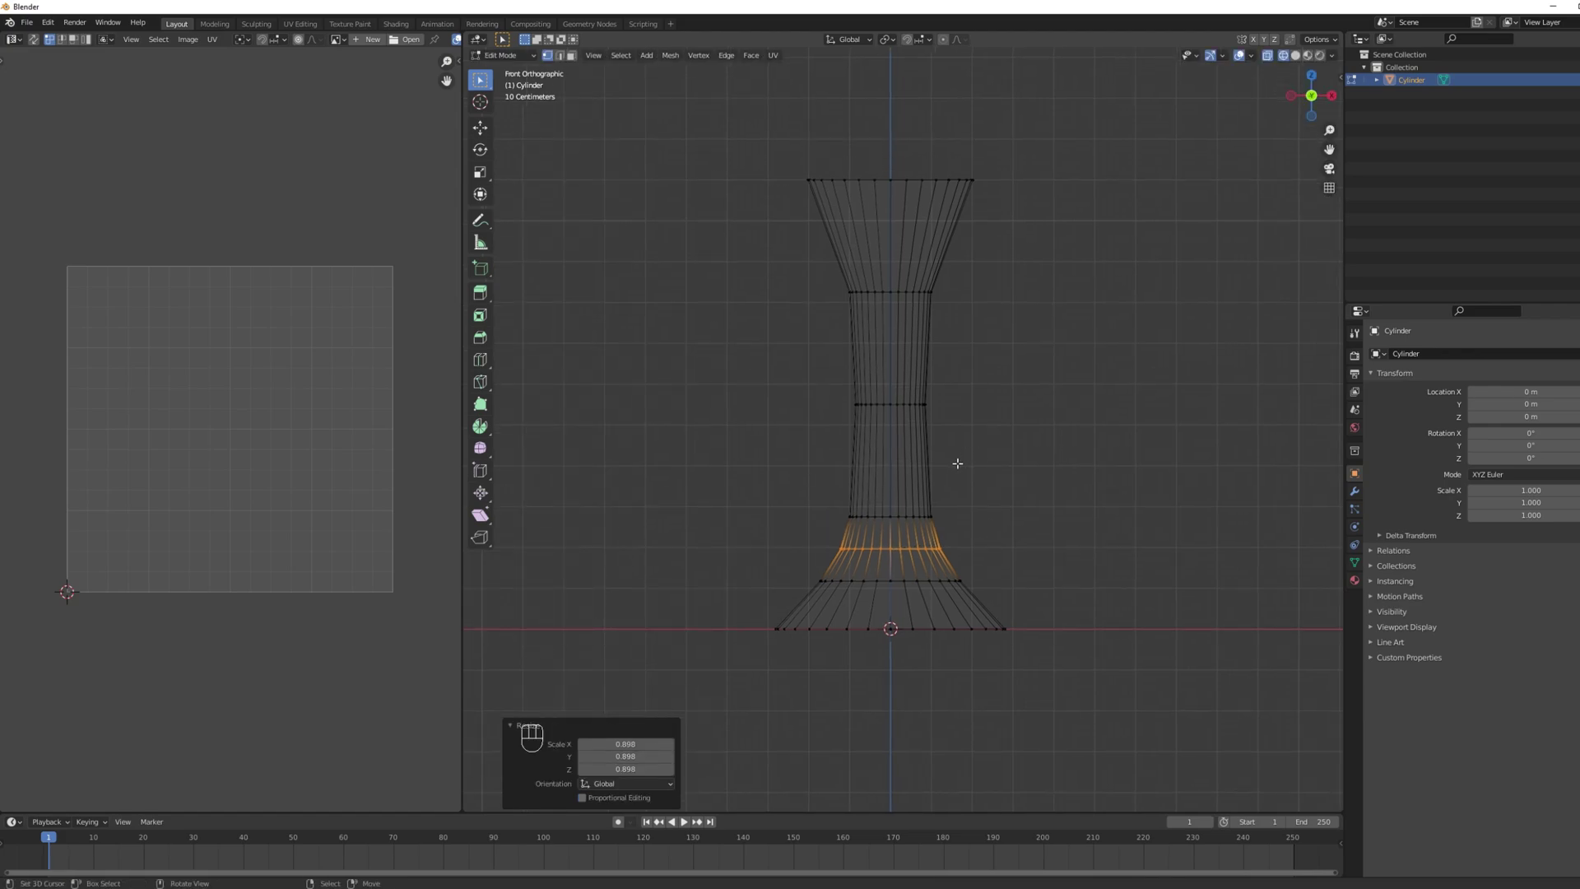
pyautogui.hotkey('ctrl', 'z')
pyautogui.hotkey('ctrl', 'z')
pyautogui.hotkey('ctrl', 'z')
pyautogui.hotkey('ctrl', 'z')
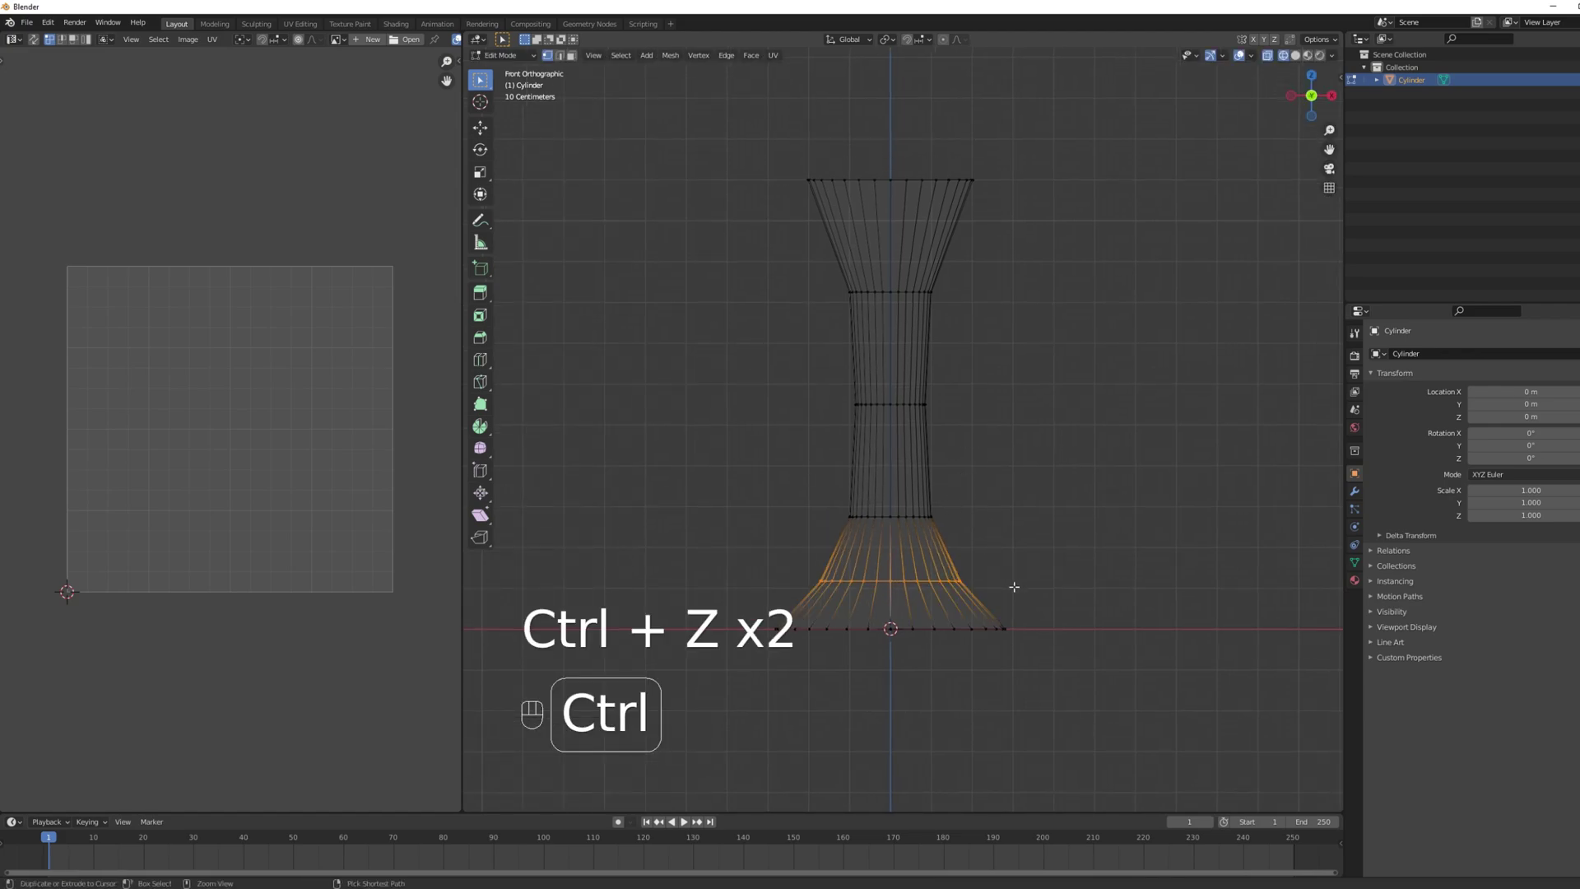
# Add a loop cut around the flared bottom section and scale it inward by about 0.92
pyautogui.hotkey('ctrl', 'r')
pyautogui.moveTo(1013, 582); pyautogui.dragTo(1020, 565)
pyautogui.press('s')
pyautogui.click(1020, 561)
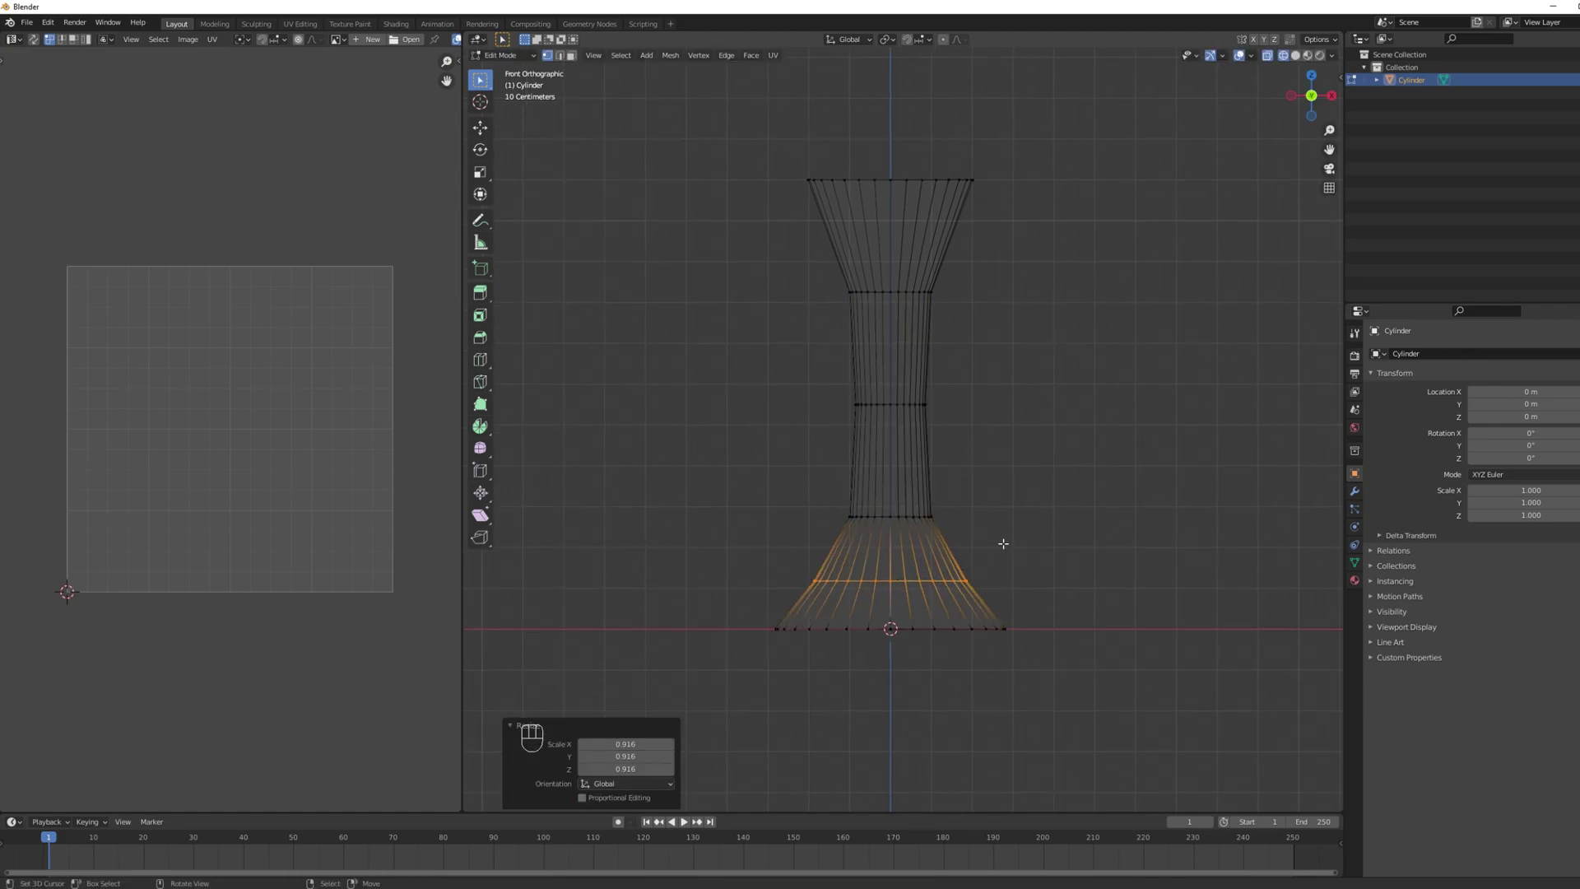
# Add another loop cut just above the previous one in the flared base and scale it to smooth the curve
pyautogui.hotkey('ctrl', 'r')
pyautogui.click(963, 543)
pyautogui.click(959, 533)
pyautogui.press('s')
pyautogui.click(968, 532)
# Widen the ring at the top of the flared base by 1.2 and edge-slide it upward by about 0.21
pyautogui.press('a')
pyautogui.keyDown('alt'); pyautogui.keyDown('shift'); pyautogui.click(899, 522); pyautogui.keyUp('shift'); pyautogui.keyUp('alt')
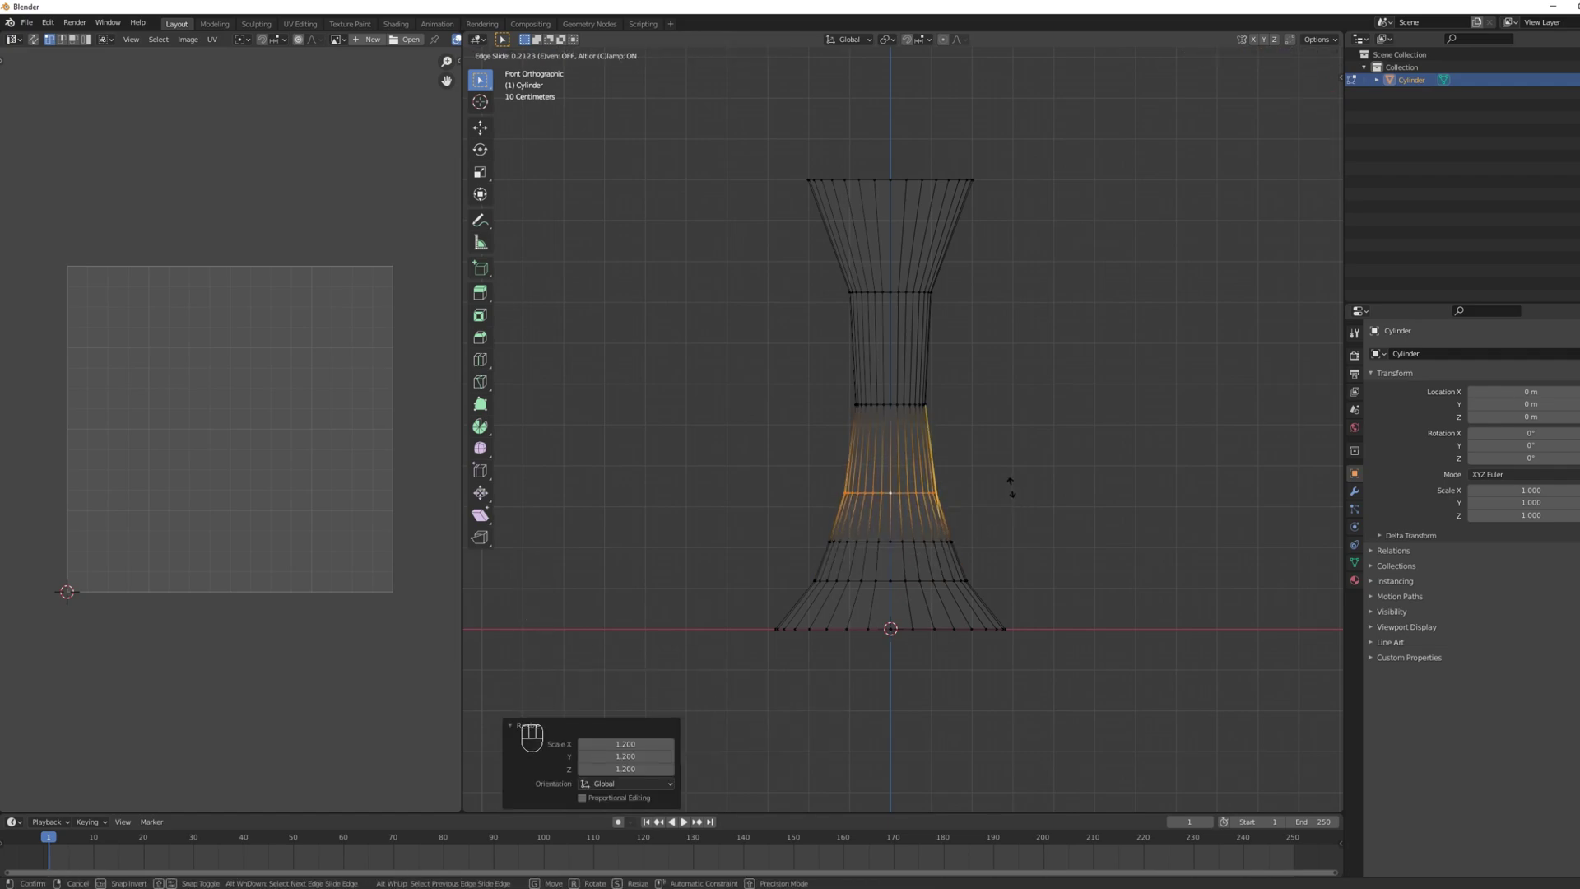
pyautogui.click(1011, 488)
pyautogui.hotkey('alt', 'a')
# Add a loop cut in the upper flare, slide it toward the top rim and scale it inward by about 0.92
pyautogui.hotkey('ctrl', 'r')
pyautogui.click(962, 216)
pyautogui.click(972, 201)
pyautogui.press('s')
pyautogui.click(983, 214)
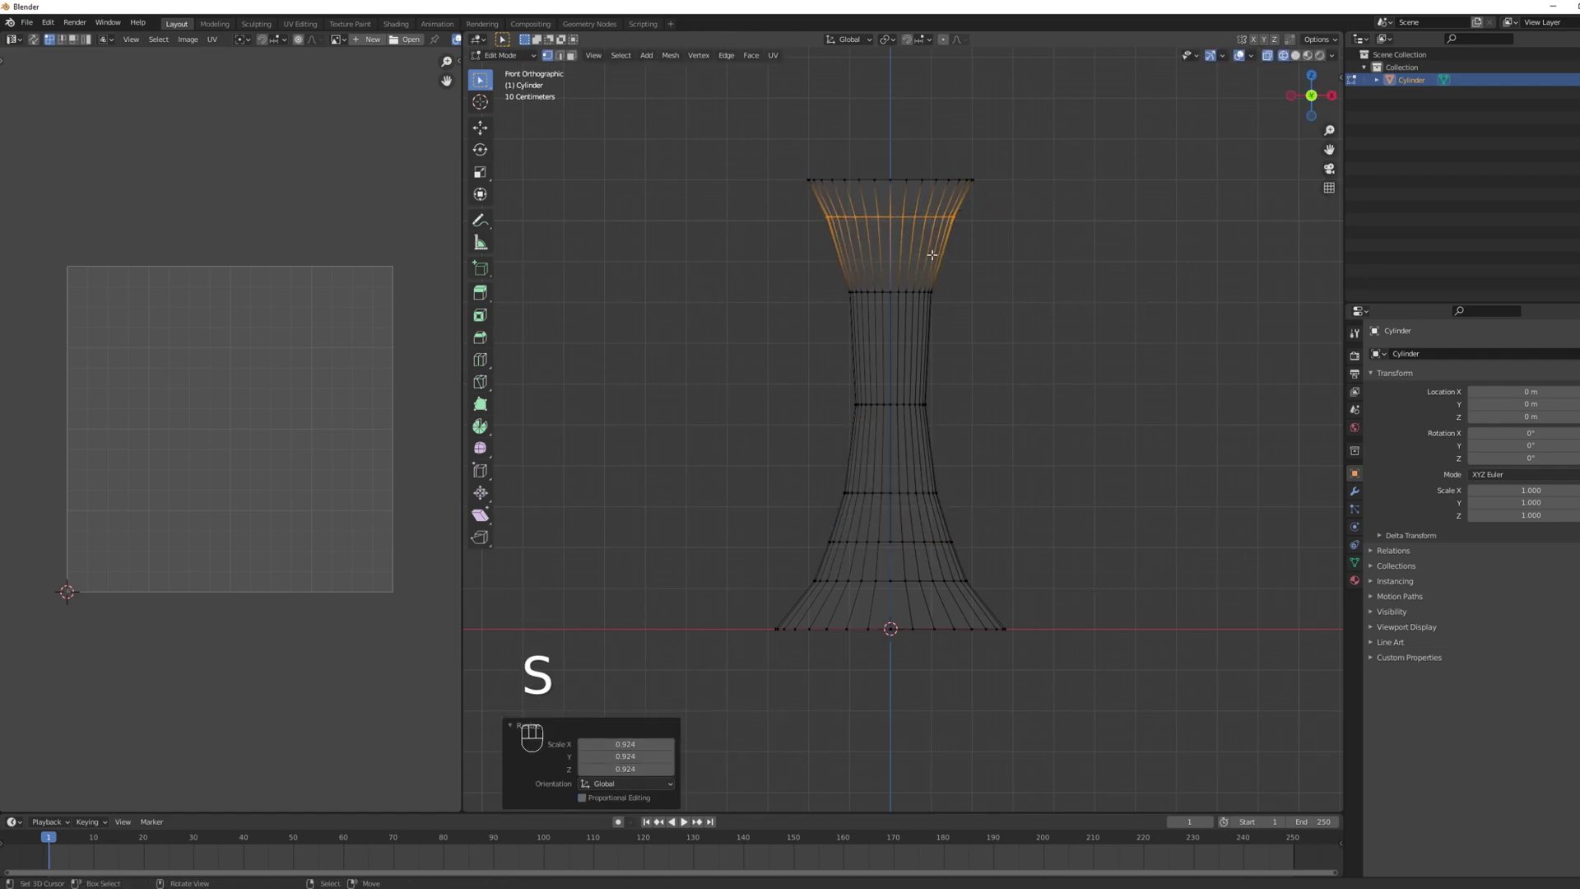
# Add a loop cut in the lower part of the upper flare and two across the upper half of the waist
pyautogui.hotkey('ctrl', 'r')
pyautogui.click(930, 329)
pyautogui.click(930, 313)
pyautogui.hotkey('ctrl', 'r')
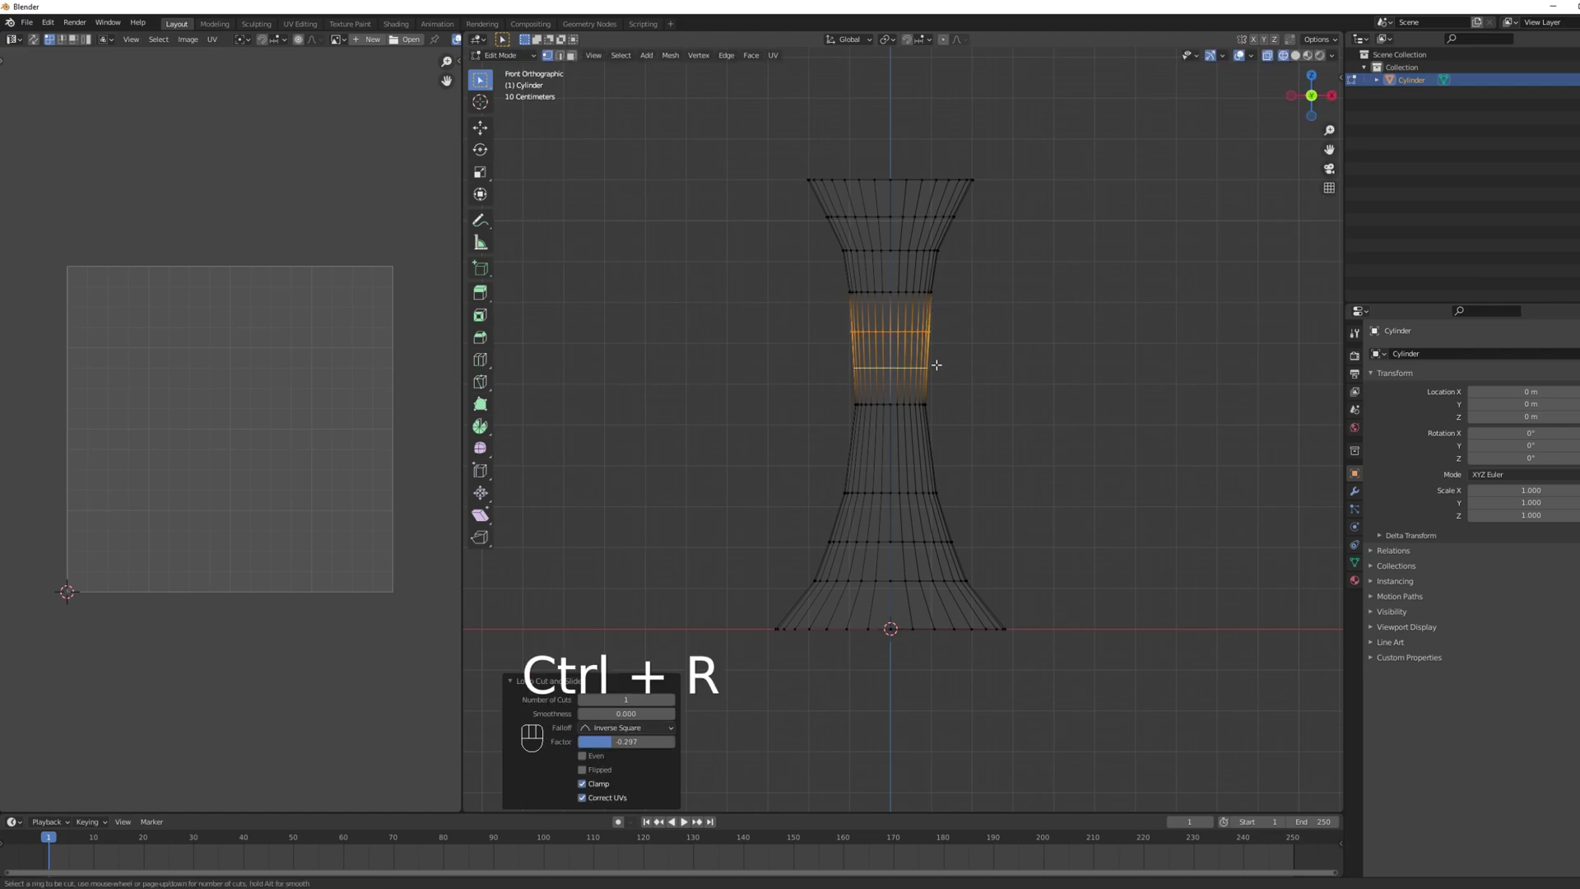
pyautogui.click(934, 365)
pyautogui.press('Escape')
# Add two loop cuts across the lower half of the waist, between the middle ring and the base
pyautogui.hotkey('ctrl', 'r')
pyautogui.click(934, 440)
pyautogui.click(932, 423)
pyautogui.hotkey('ctrl', 'r')
# Move the upper waist ring about 0.17 m along X using smooth proportional editing of size about 1.61
pyautogui.moveTo(819, 327); pyautogui.dragTo(820, 327)
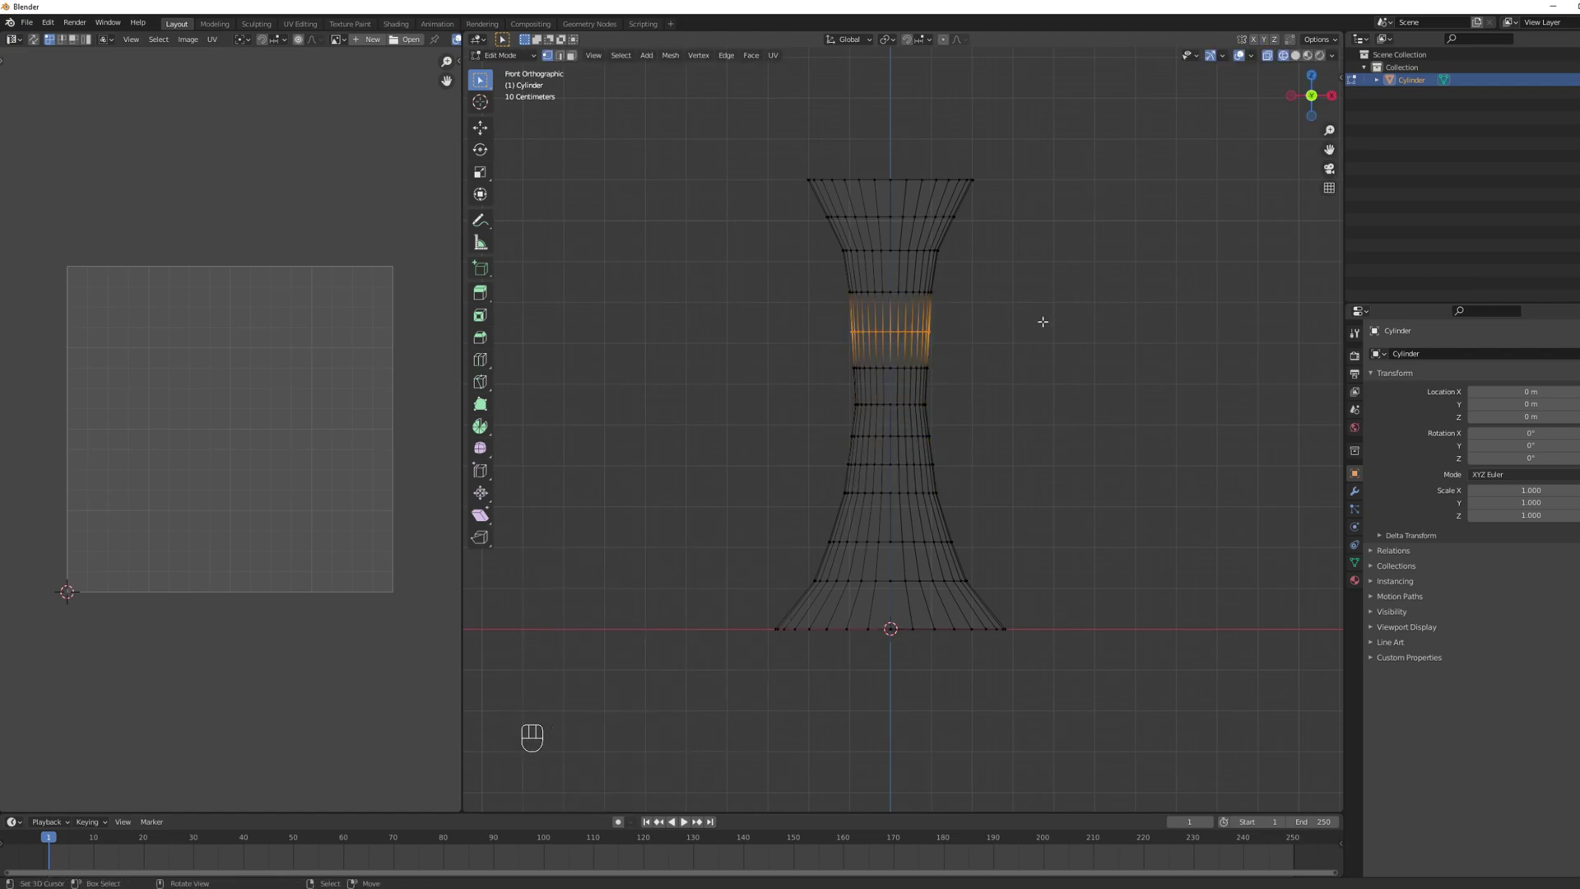
pyautogui.press('g')
pyautogui.press('x')
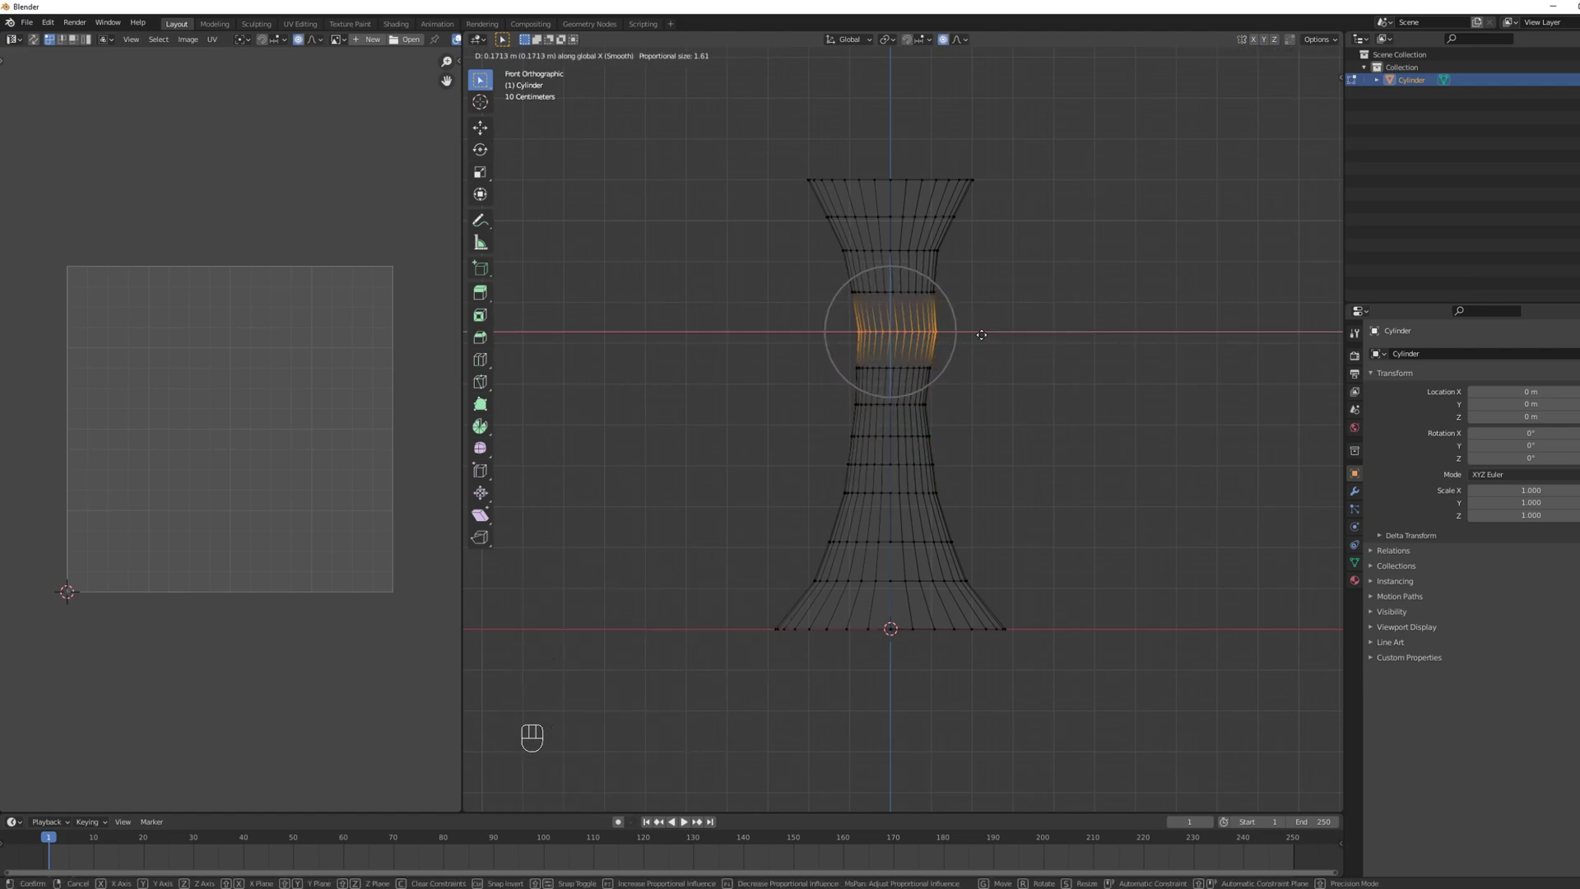
pyautogui.click(982, 335)
# Move the lower waist ring about -0.20 m along X with a proportional size of about 1.95, and clear the selection
pyautogui.hotkey('alt', 'a')
pyautogui.keyDown('alt'); pyautogui.keyDown('shift'); pyautogui.click(934, 465); pyautogui.keyUp('shift'); pyautogui.keyUp('alt')
pyautogui.press('g')
pyautogui.press('x')
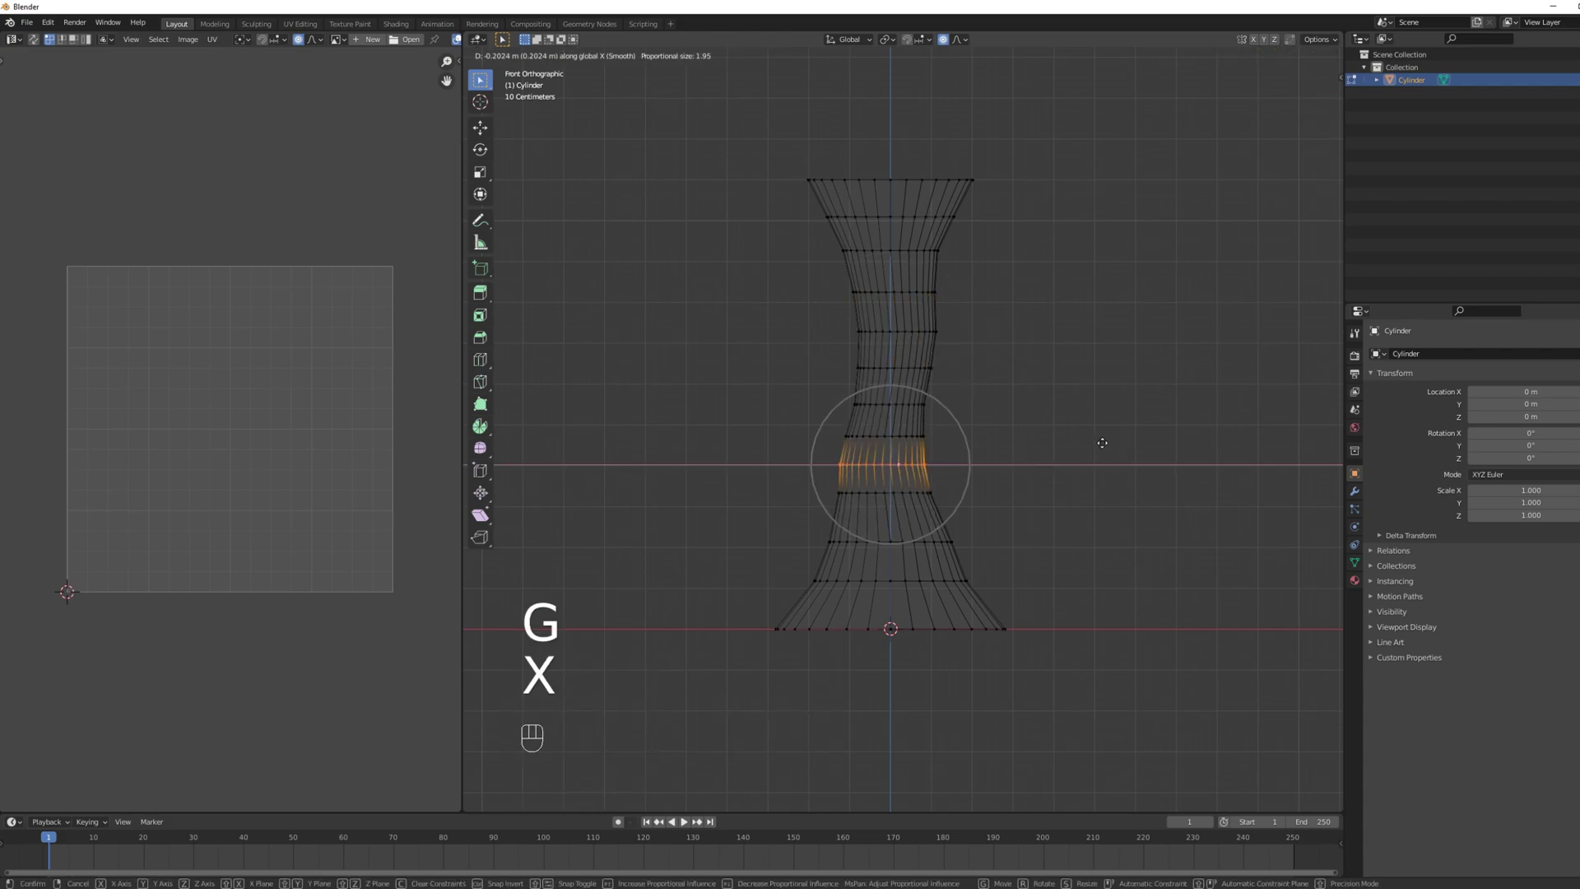
pyautogui.click(1103, 442)
pyautogui.hotkey('alt', 'a')
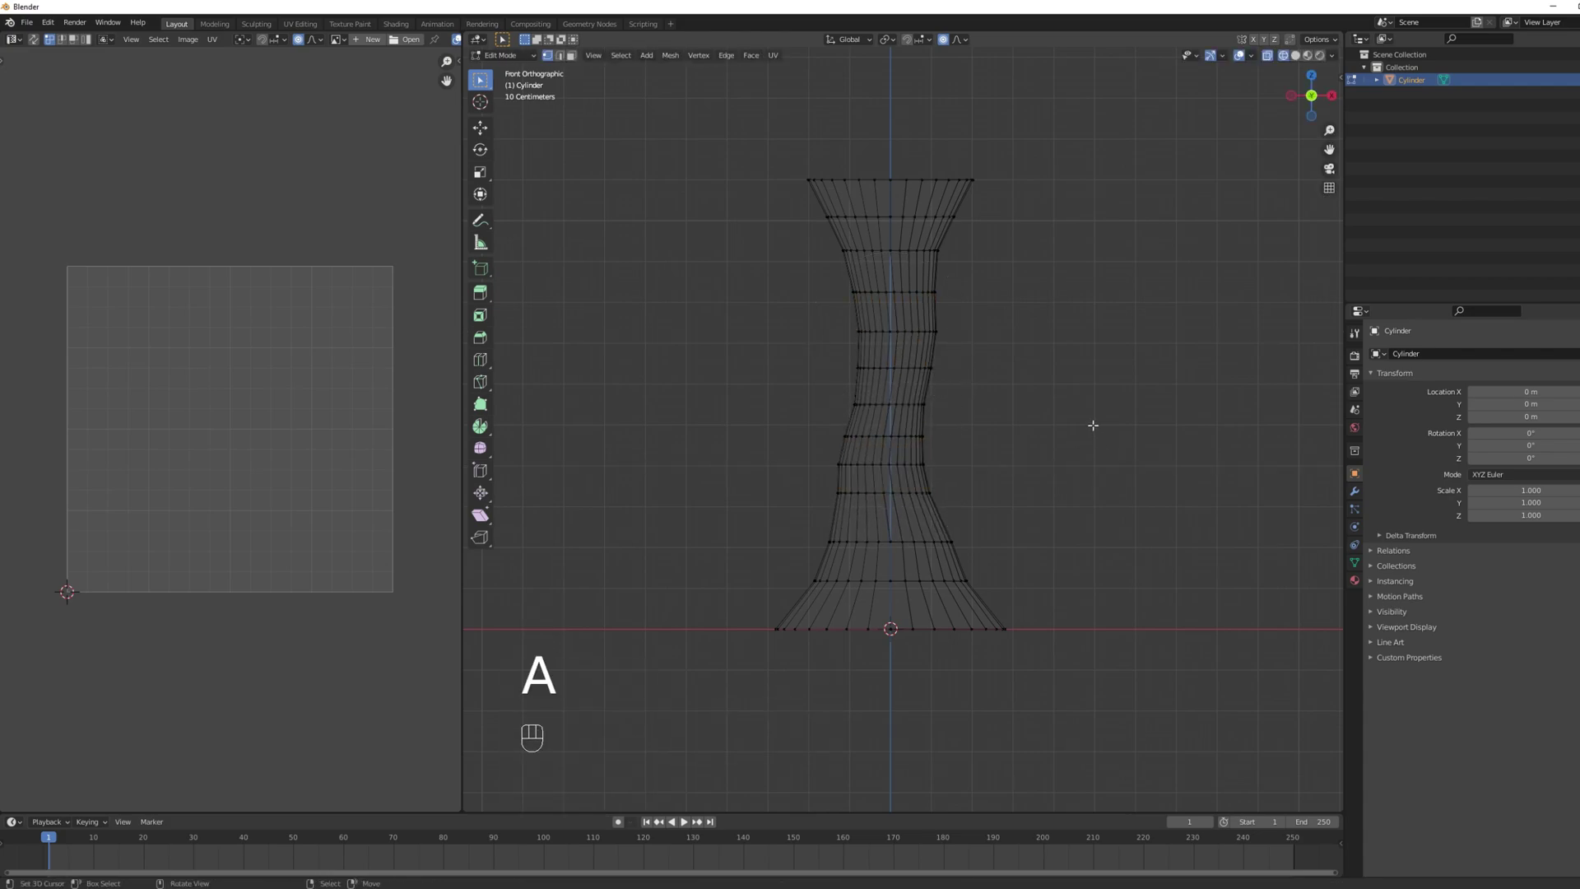
# Scale the bottom ring outward by about 1.15 with a proportional size of about 2.85
pyautogui.press('s')
pyautogui.scroll(-3, 1083, 614)
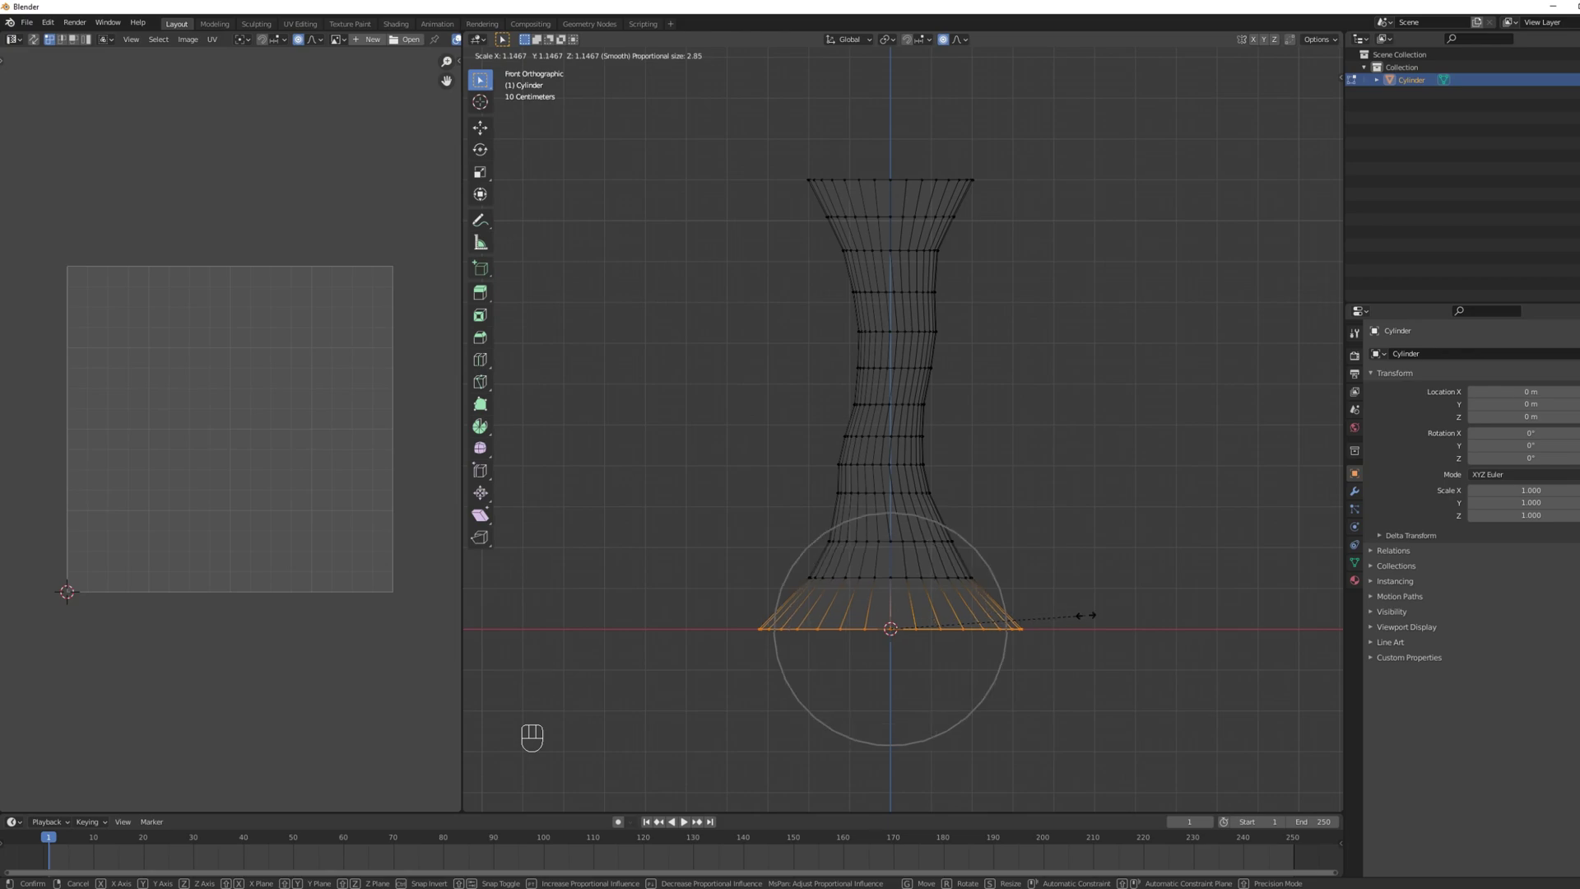
pyautogui.click(1083, 614)
# Select the lower waist ring, edge-slide it slightly downward to even out the spacing, and clear the selection
pyautogui.hotkey('alt', 'a')
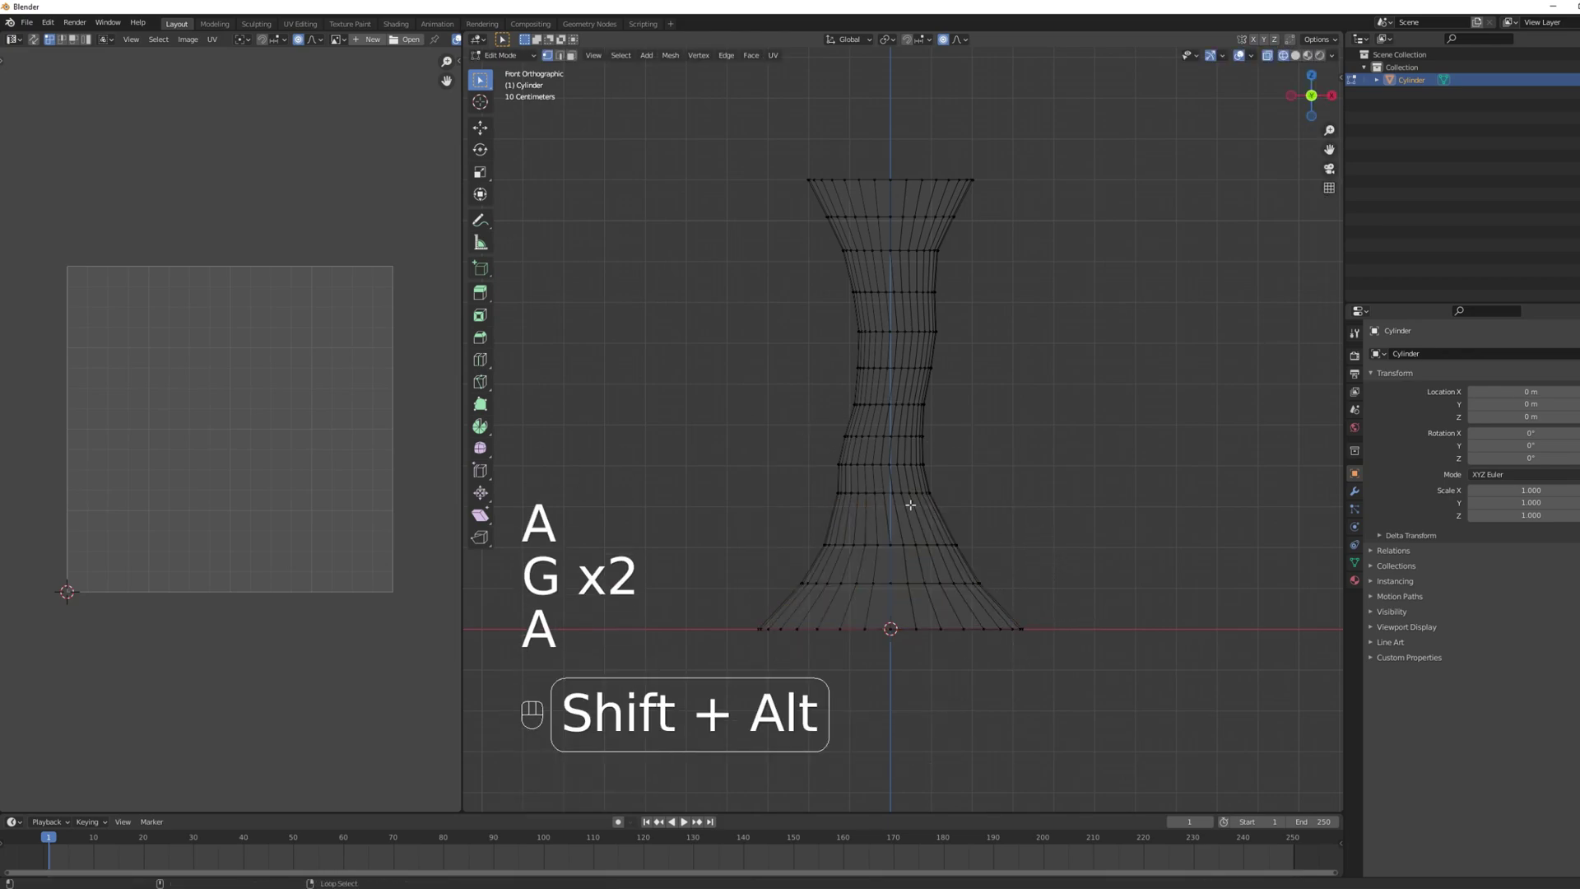
pyautogui.keyDown('alt'); pyautogui.keyDown('shift'); pyautogui.click(912, 465); pyautogui.keyUp('shift'); pyautogui.keyUp('alt')
pyautogui.press('g')
pyautogui.press('g')
pyautogui.click(1020, 454)
pyautogui.hotkey('alt', 'a')
# Return to Object Mode and rename the object as TornadoBody02
pyautogui.scroll(-1, 1044, 543)
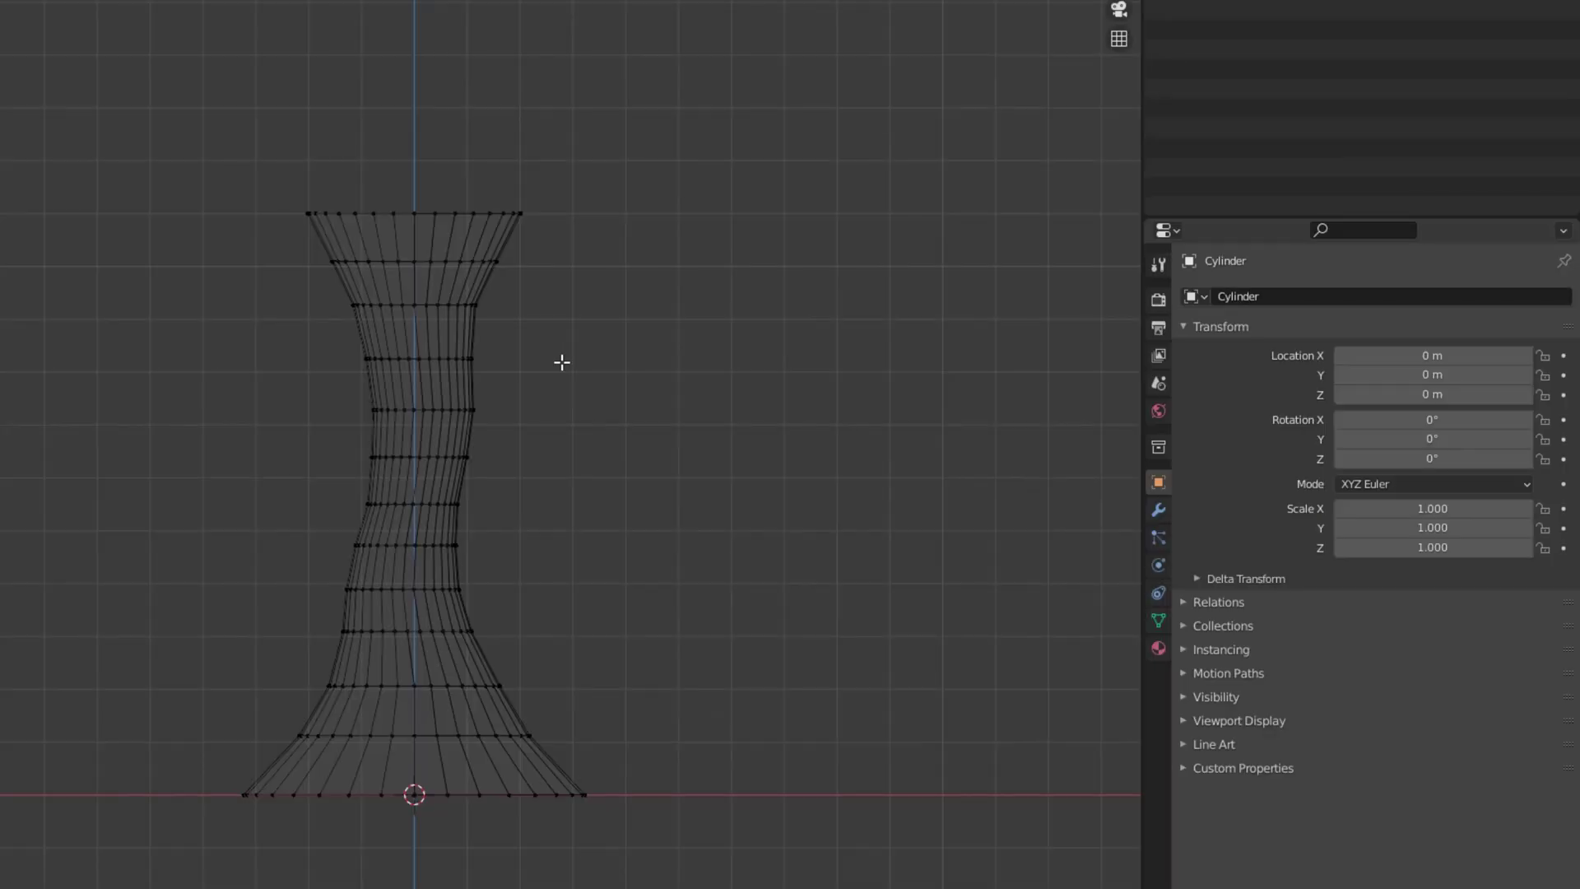
pyautogui.press('Tab')
pyautogui.click(1422, 357)
pyautogui.write('TornadoBod')
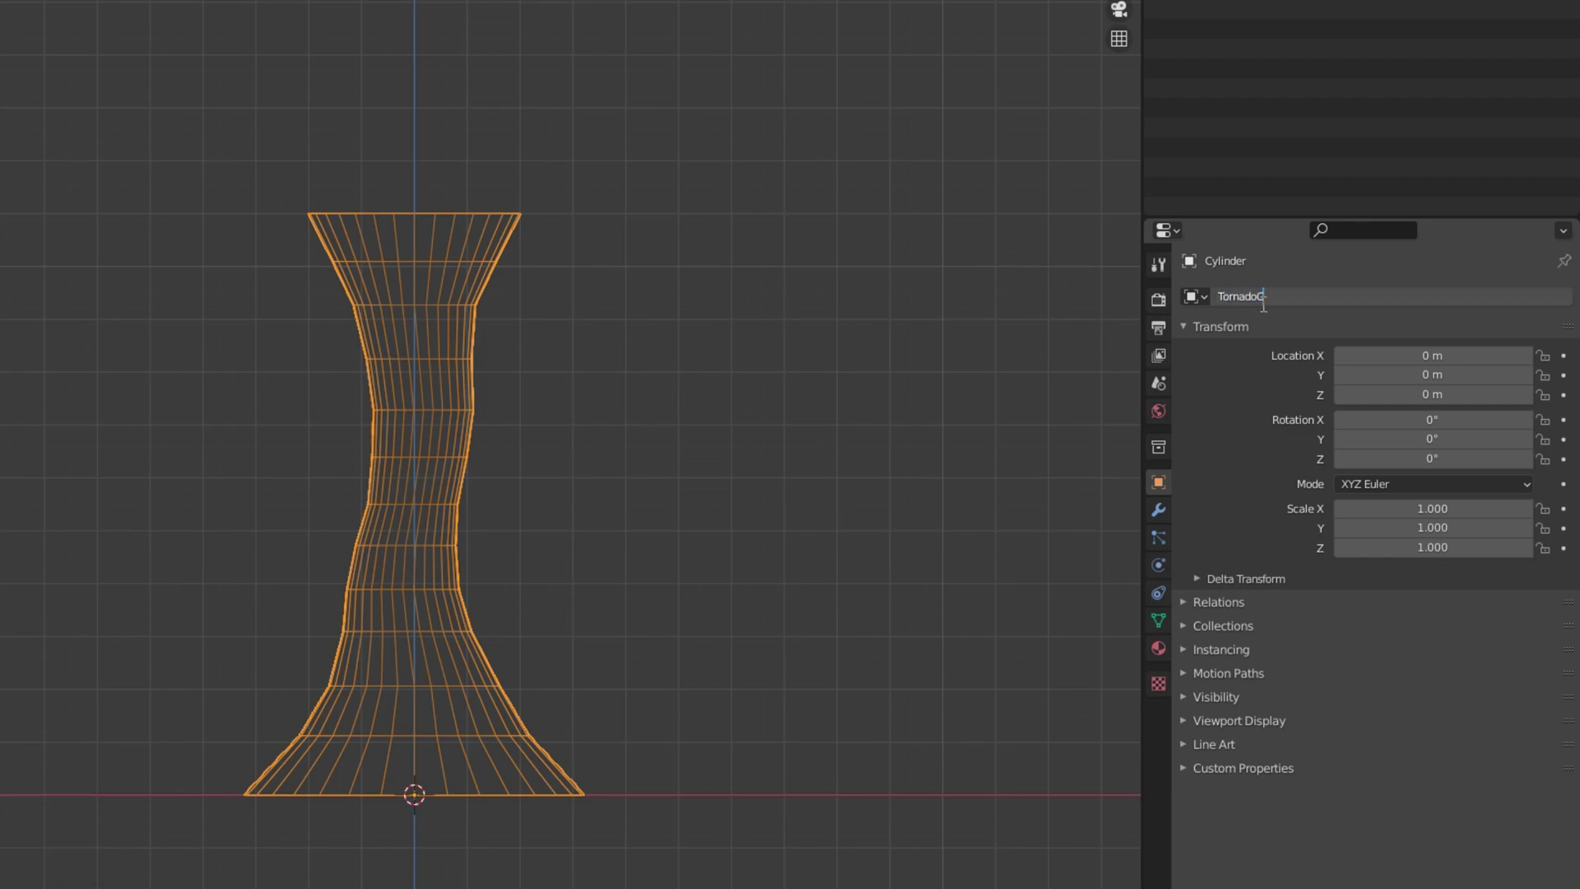
pyautogui.write('y01')
pyautogui.press('Return')
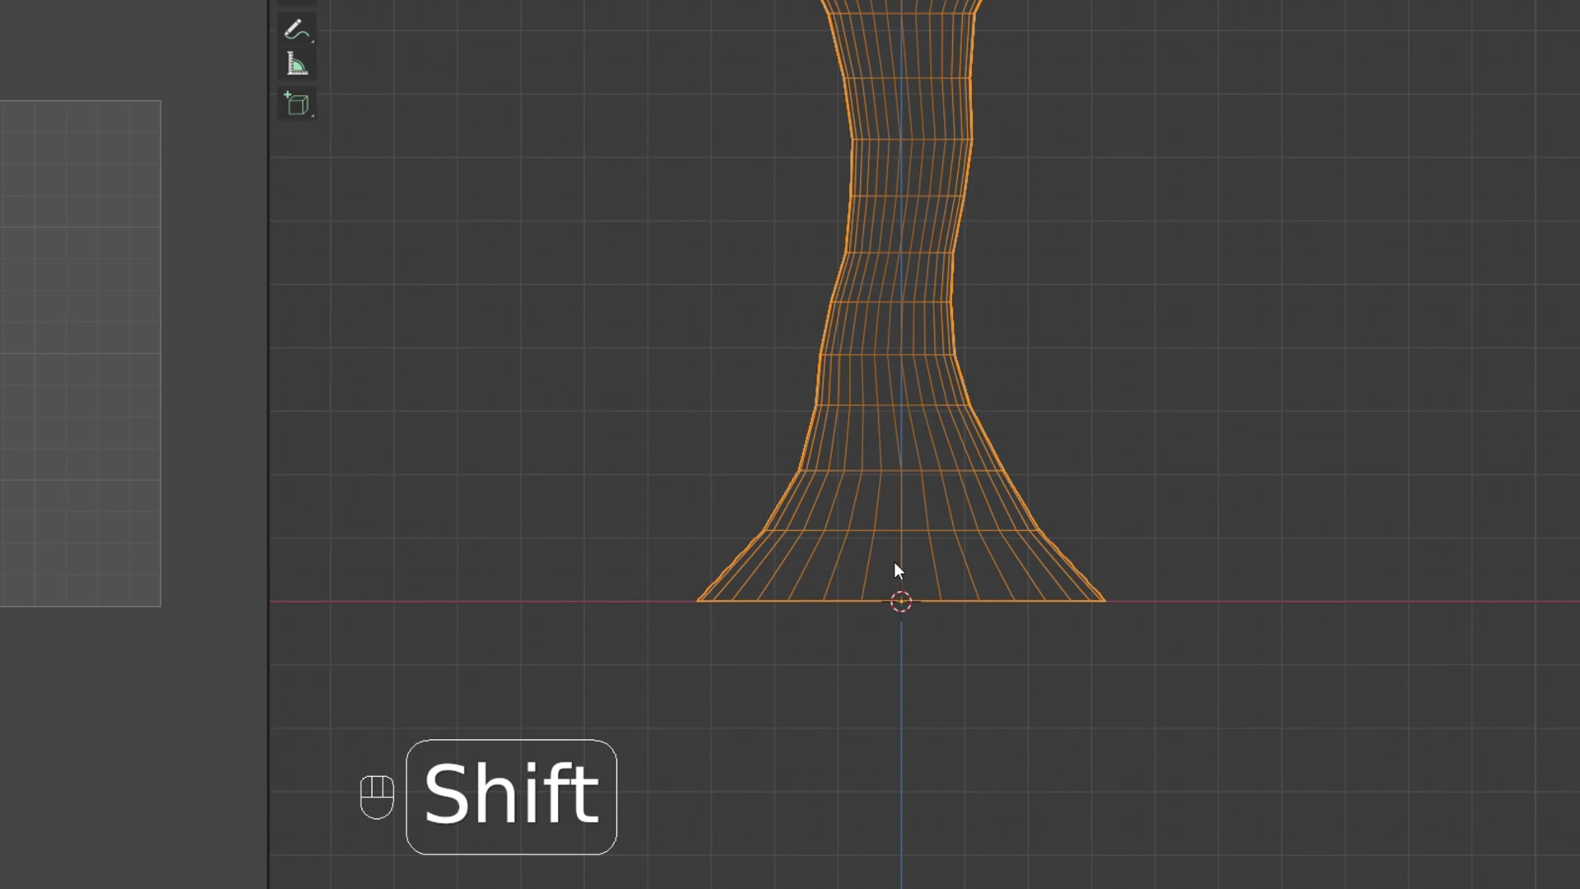
# Add a second cylinder at the origin with 32 vertices, 1 m radius and 2 m depth
pyautogui.hotkey('shift', 'a')
pyautogui.moveTo(898, 565)
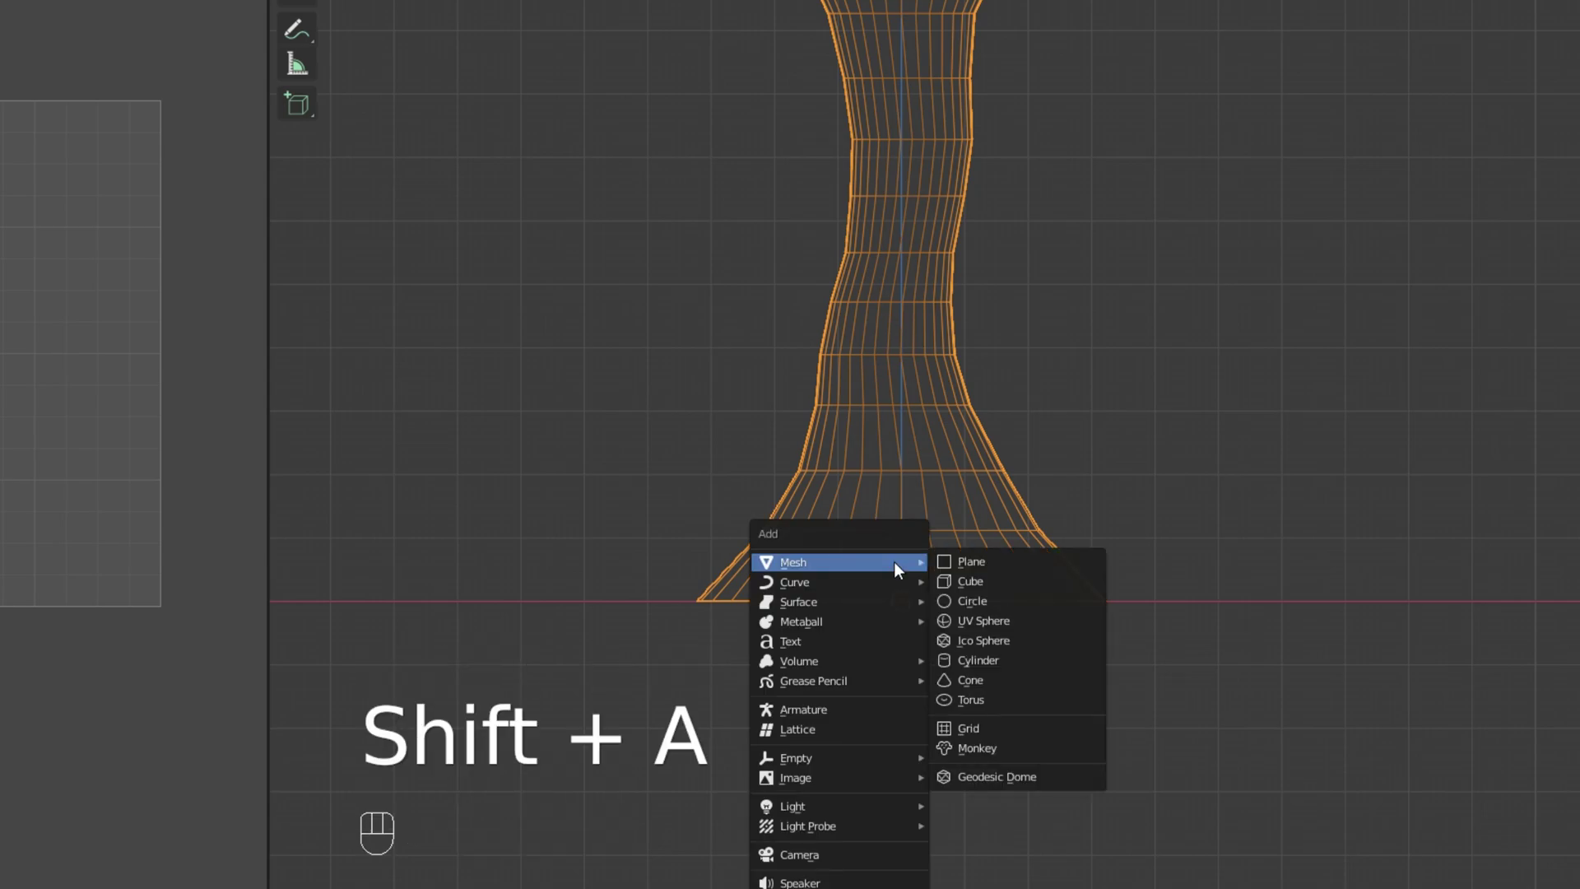
pyautogui.click(990, 662)
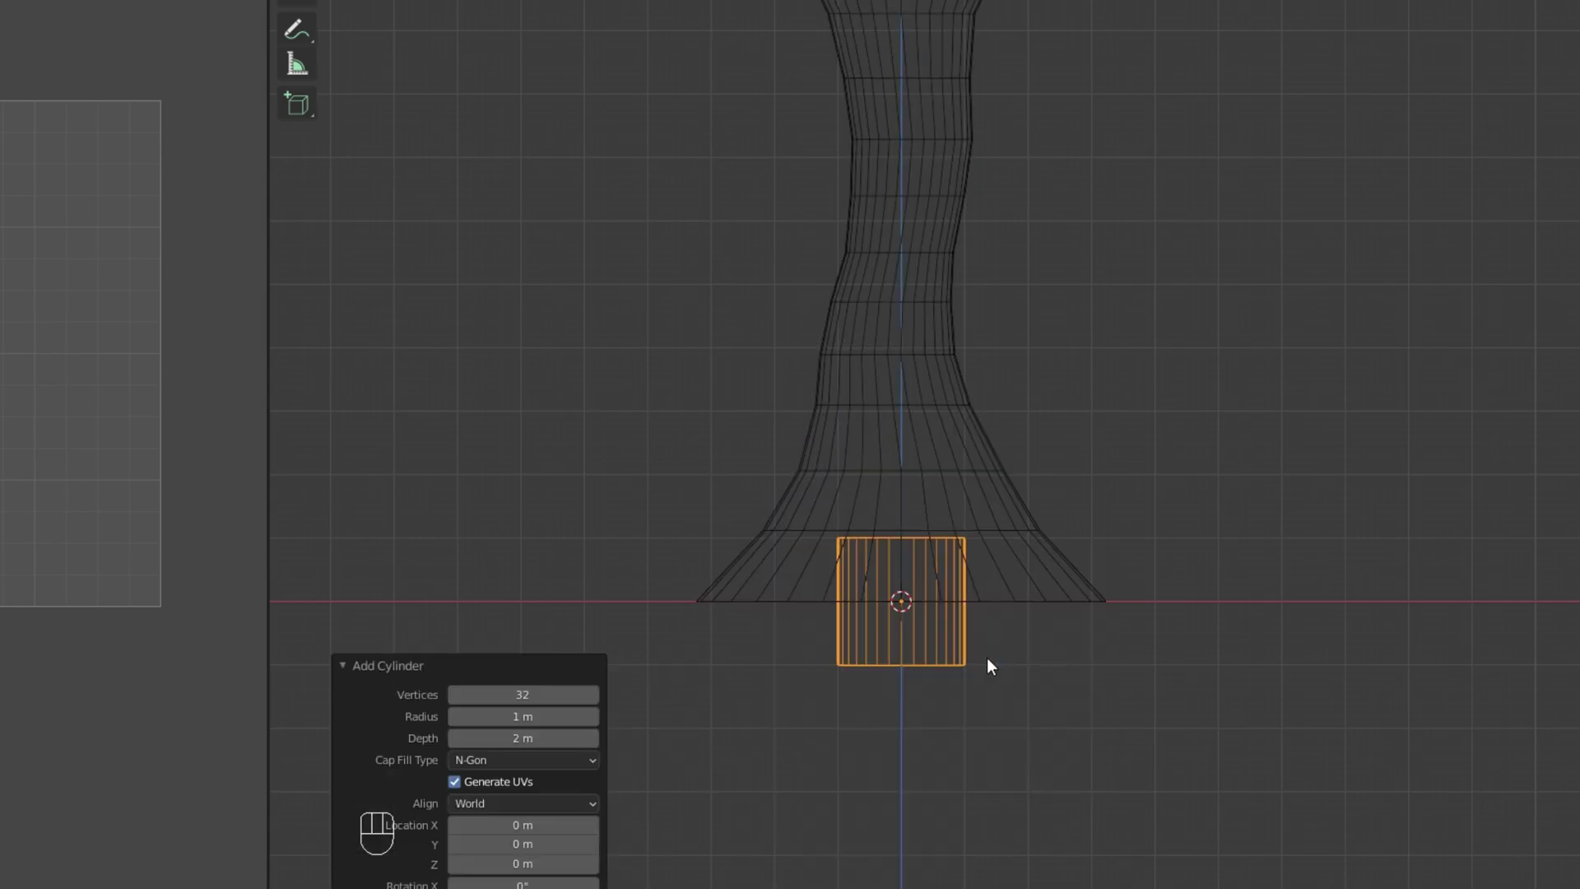
# In Edit Mode with solid shading, select the new cylinder's top and bottom caps and delete their faces
pyautogui.moveTo(877, 586)
pyautogui.mouseDown(button='middle')
pyautogui.moveTo(924, 620)
pyautogui.moveTo(926, 559)
pyautogui.moveTo(949, 603)
pyautogui.moveTo(1005, 529)
pyautogui.mouseUp(button='middle')
pyautogui.press('Tab')
pyautogui.hotkey('ctrl', 'Tab')
pyautogui.click(929, 539)
pyautogui.click(971, 456)
pyautogui.keyDown('shift'); pyautogui.click(948, 609); pyautogui.keyUp('shift')
pyautogui.press('z')
pyautogui.press('Delete')
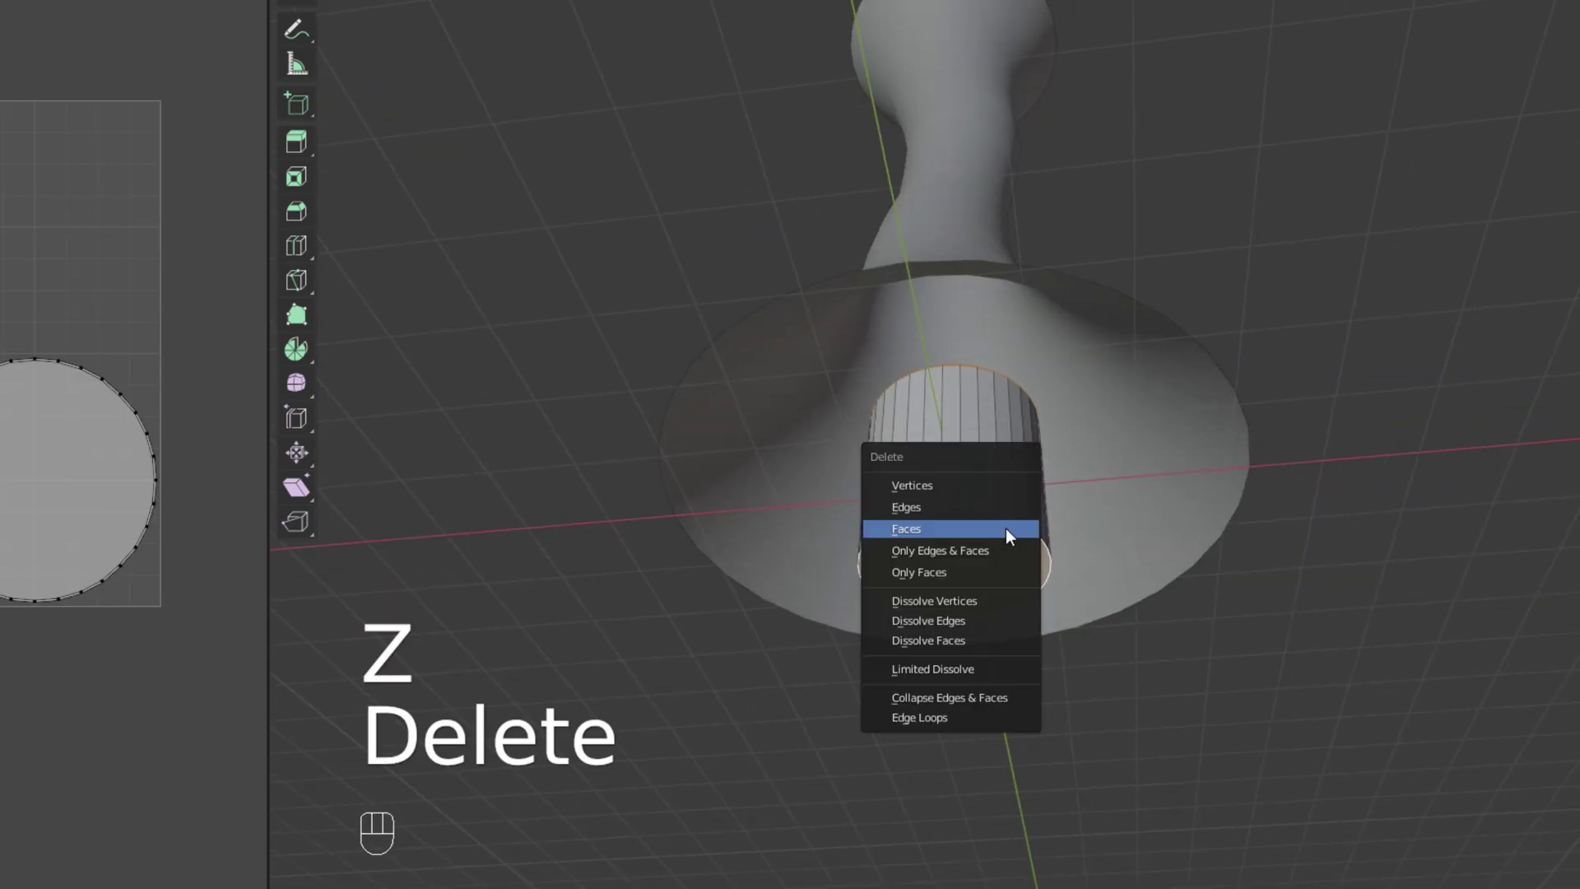
pyautogui.click(1006, 528)
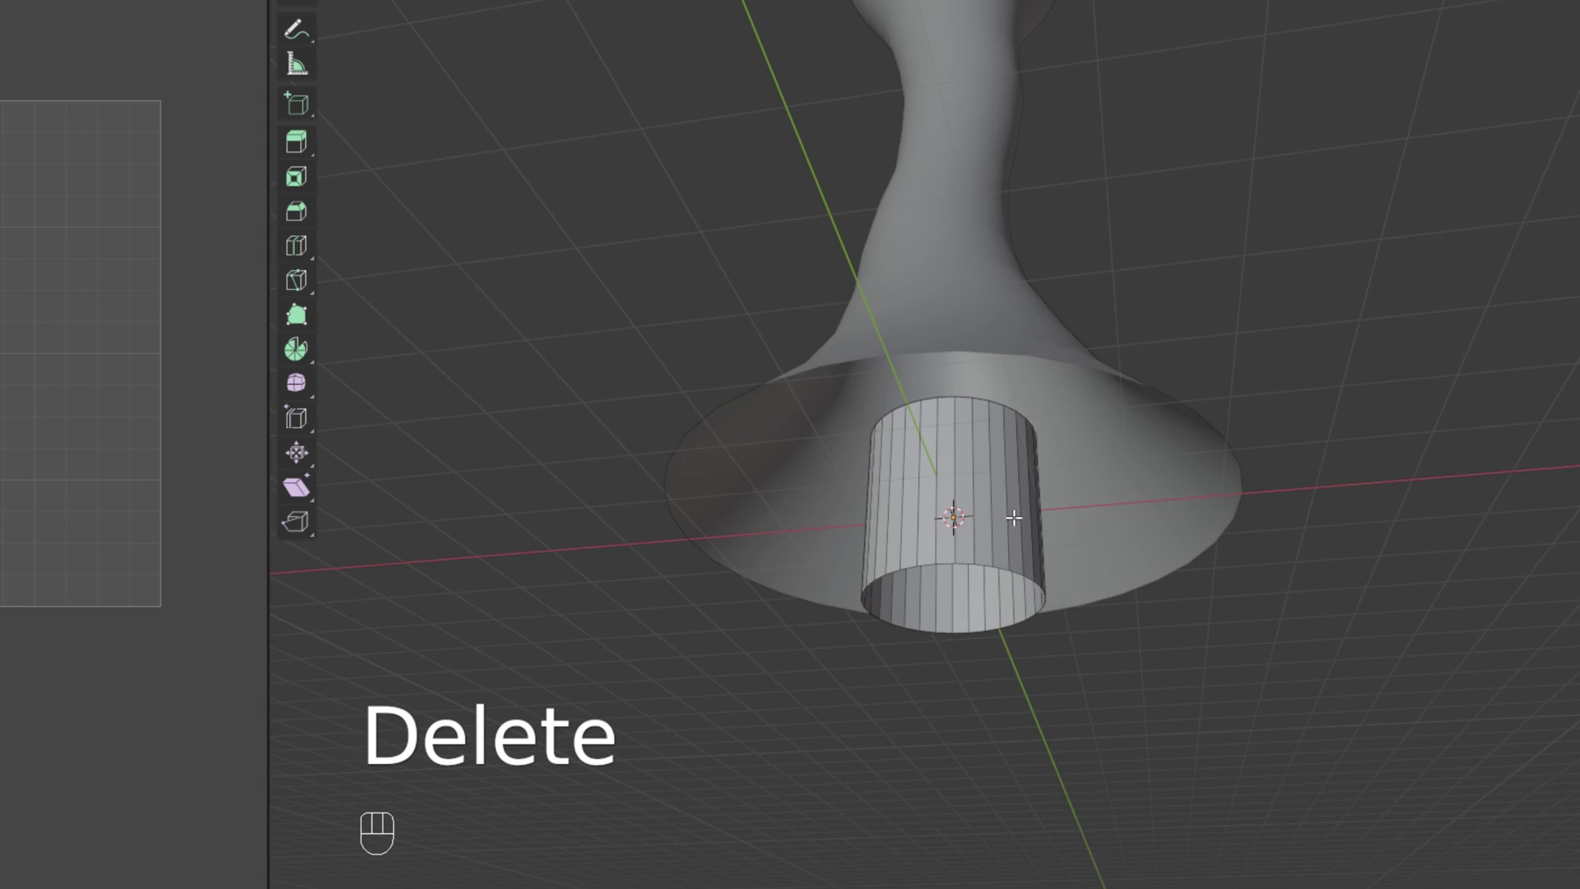
# Add one horizontal loop cut at mid-height around the open cylinder
pyautogui.hotkey('ctrl', 'r')
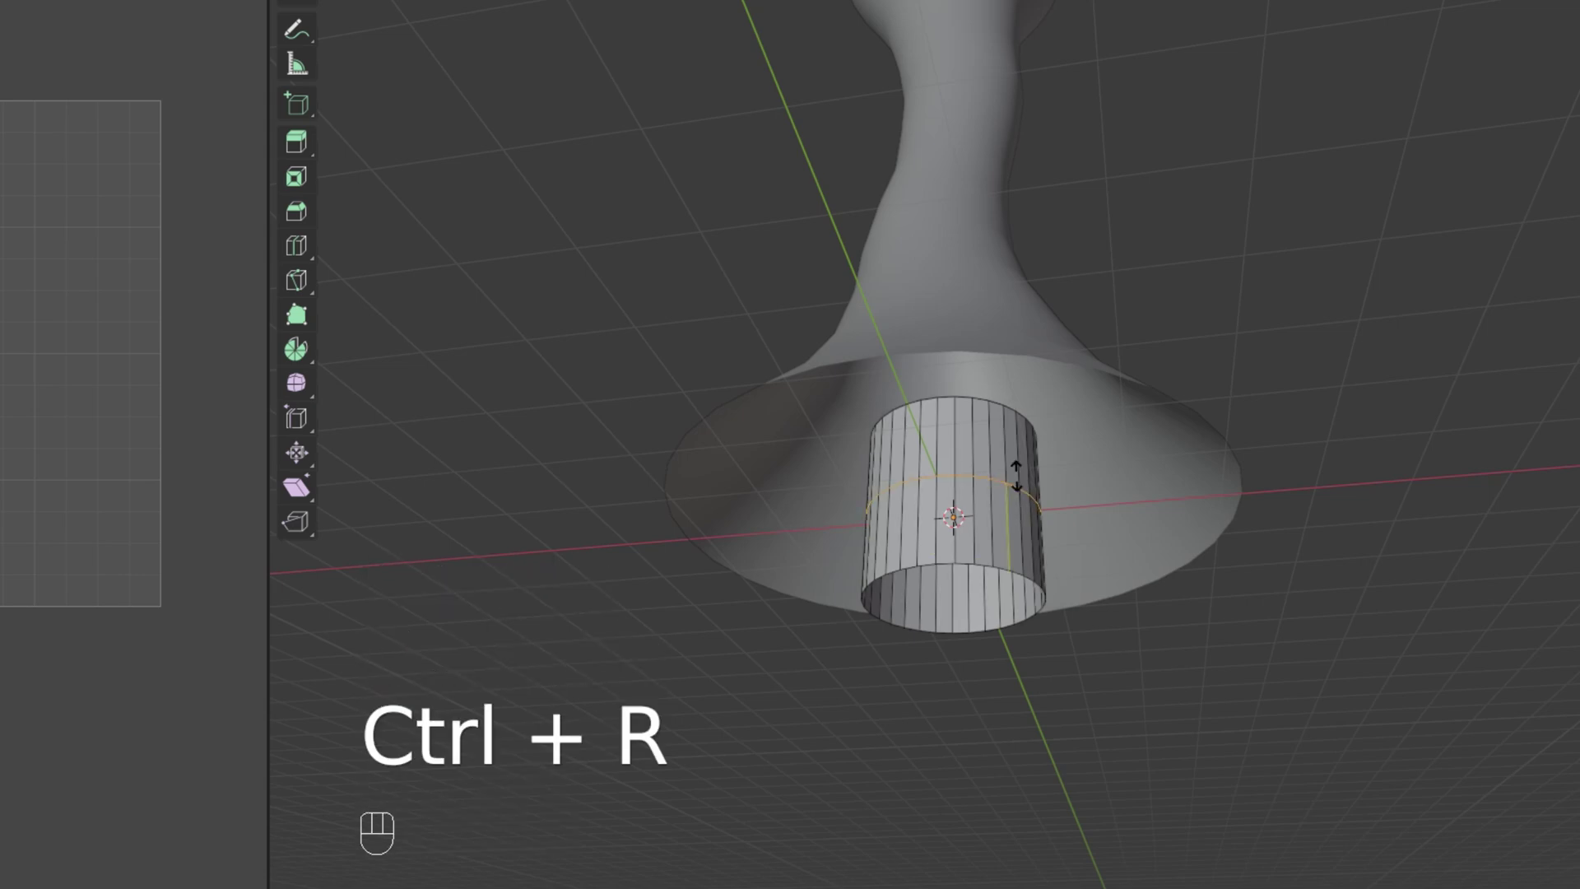
pyautogui.click(1016, 476)
pyautogui.press('Escape')
# Select the whole new cylinder and scale it down along Z to shorten it
pyautogui.press('a')
pyautogui.press('a')
pyautogui.press('s')
pyautogui.press('z')
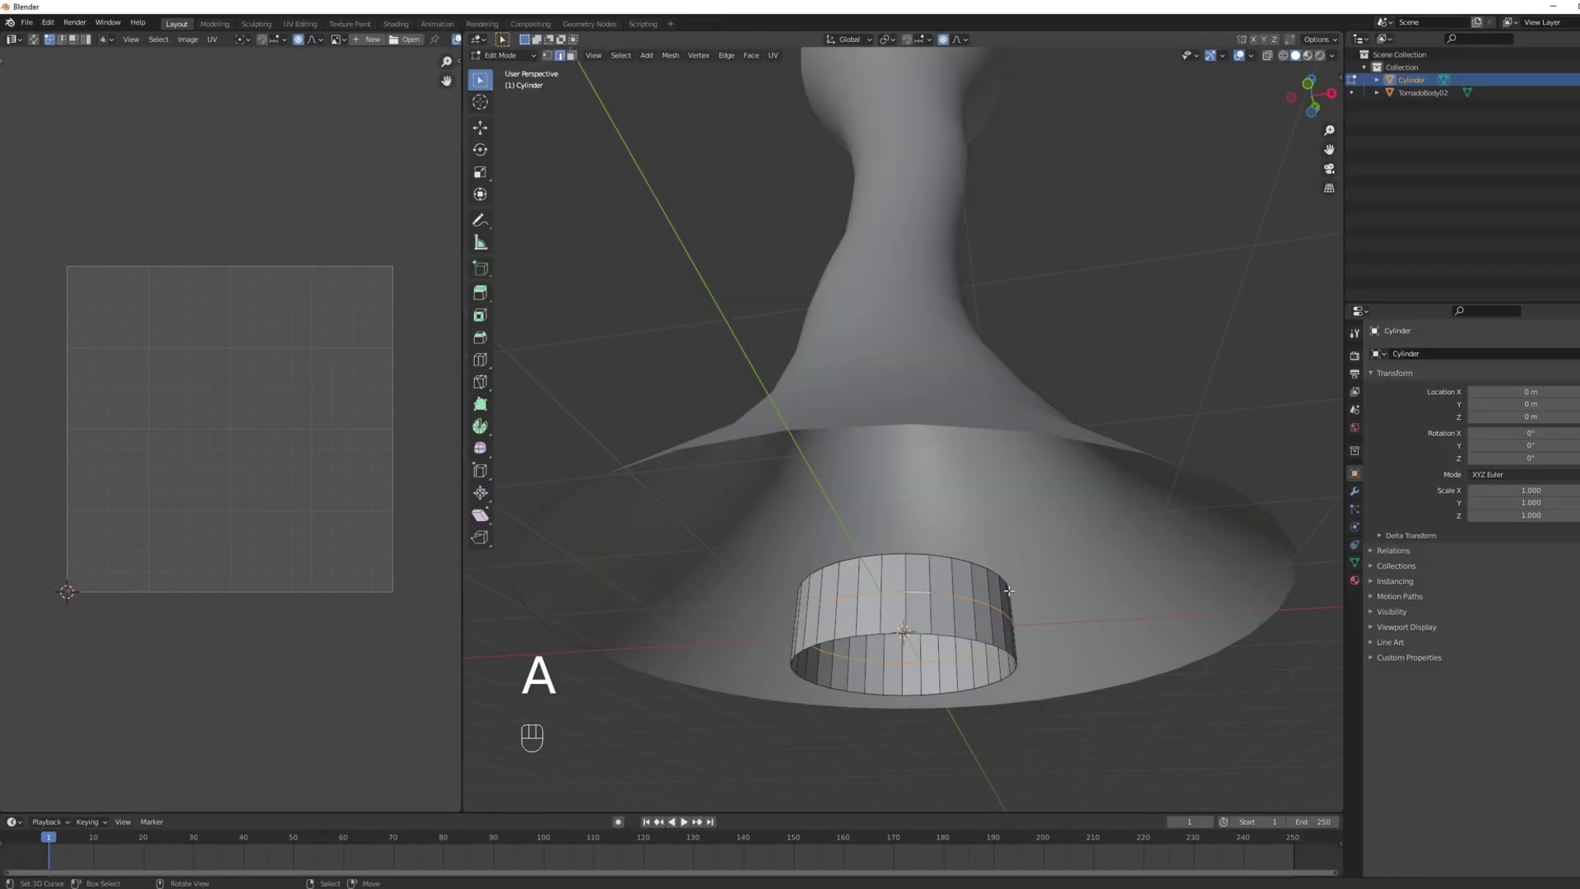
# Scale the new cylinder's mid-height edge loop outward by a factor of about 1.6 with proportional editing
pyautogui.press('s')
pyautogui.scroll(17, 1074, 580)
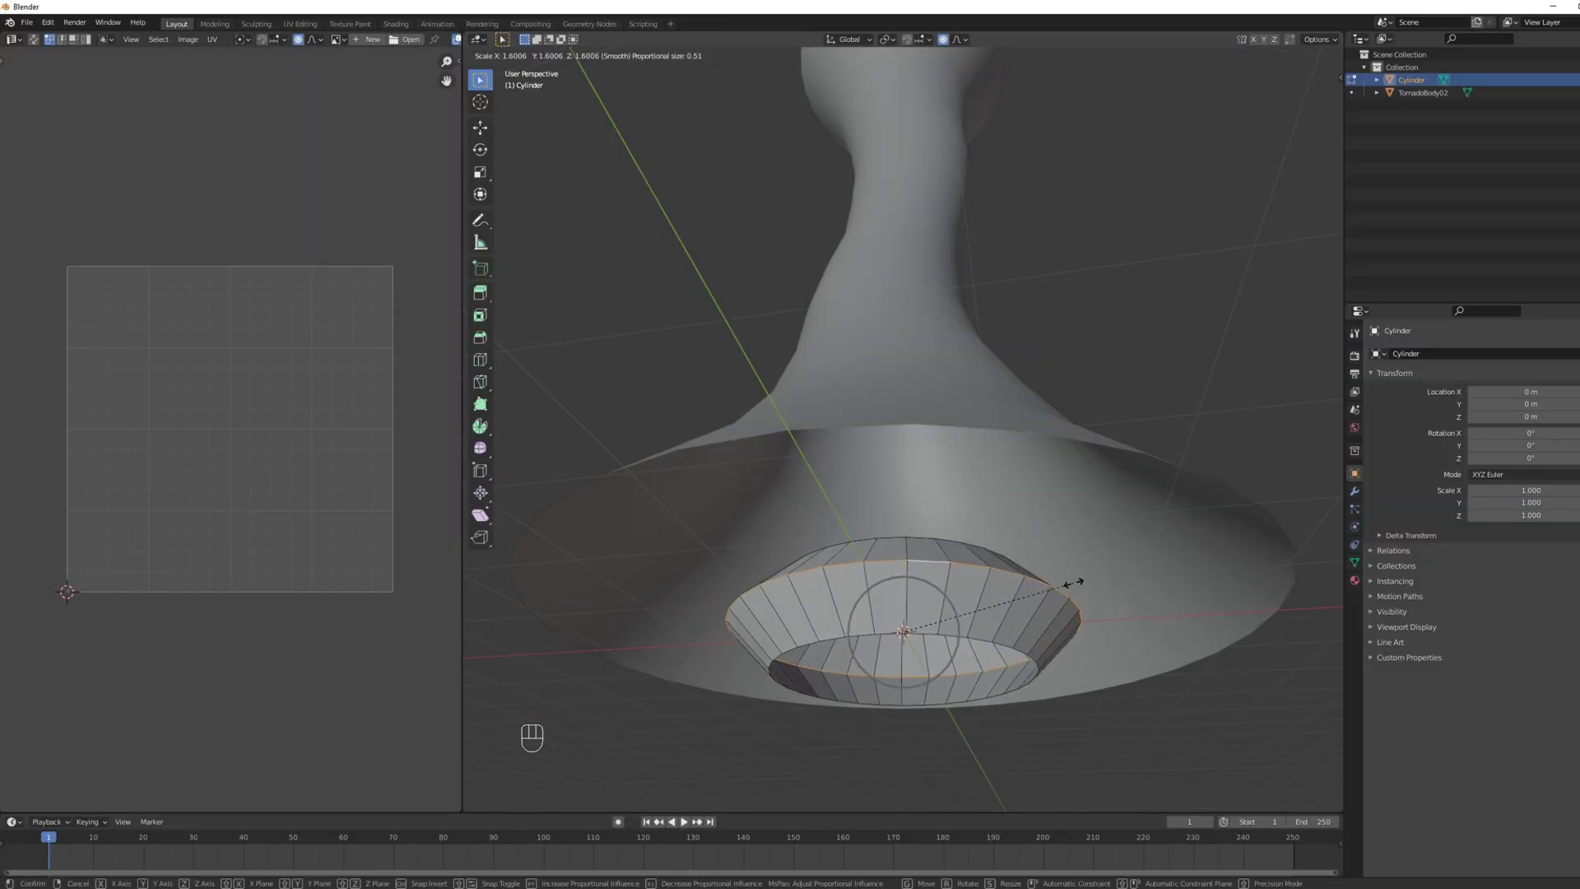
pyautogui.click(1070, 582)
# In front wireframe view, scale the whole ring up until its middle loop is about as wide as the tornado body's base
pyautogui.press('KP_1')
pyautogui.hotkey('shift', 'z')
pyautogui.keyDown('shift'); pyautogui.moveTo(1078, 590); pyautogui.dragTo(1074, 444, button='middle'); pyautogui.keyUp('shift')
pyautogui.scroll(-1, 1074, 441)
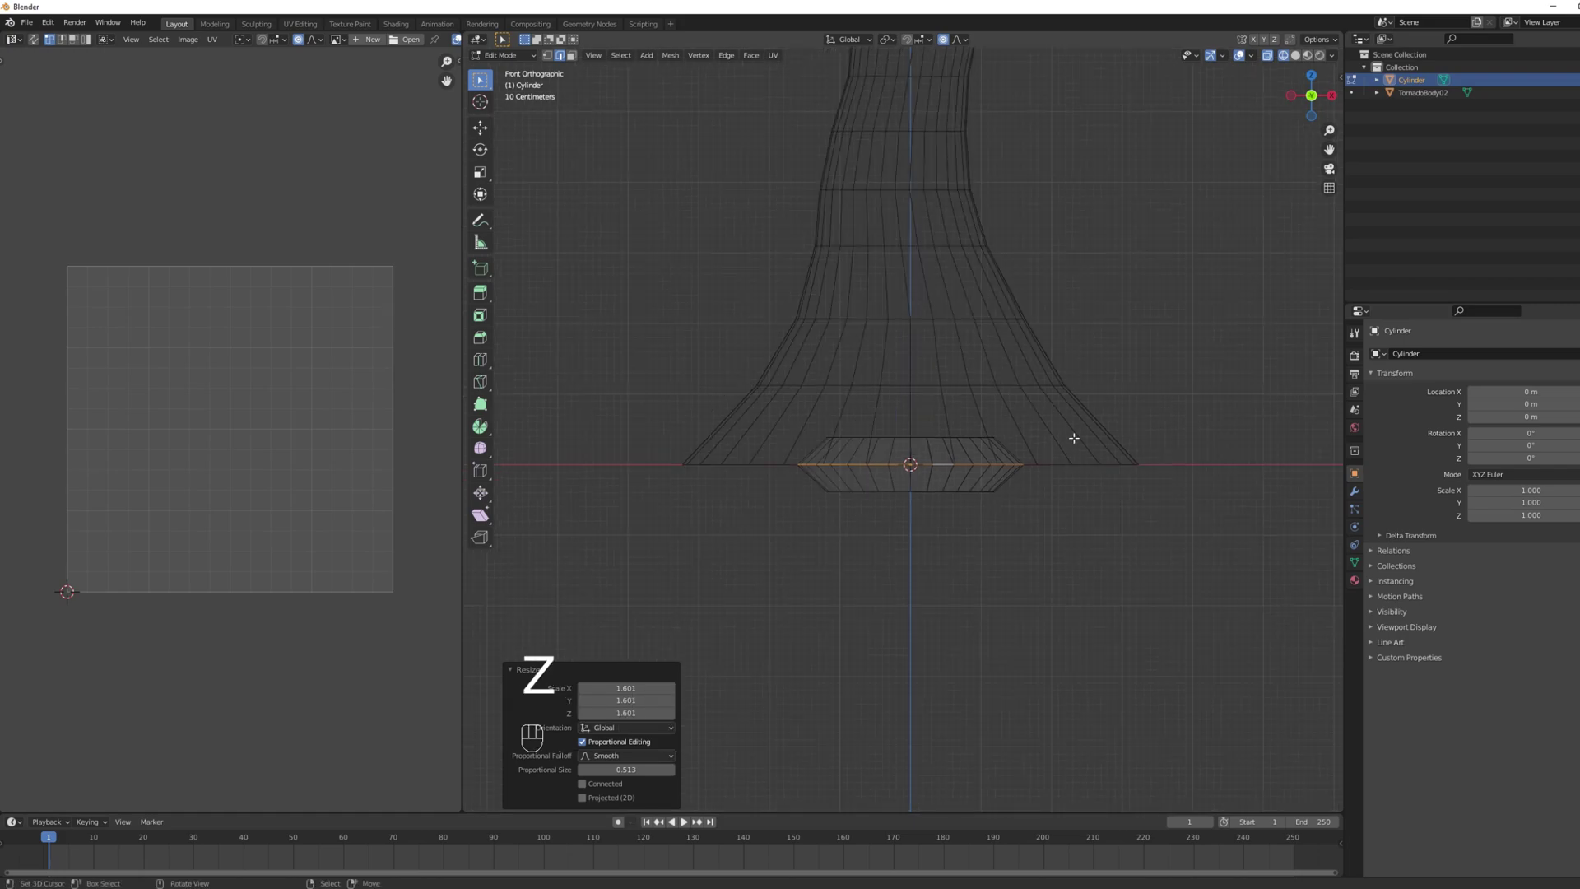
pyautogui.press('a')
pyautogui.press('a')
pyautogui.press('s')
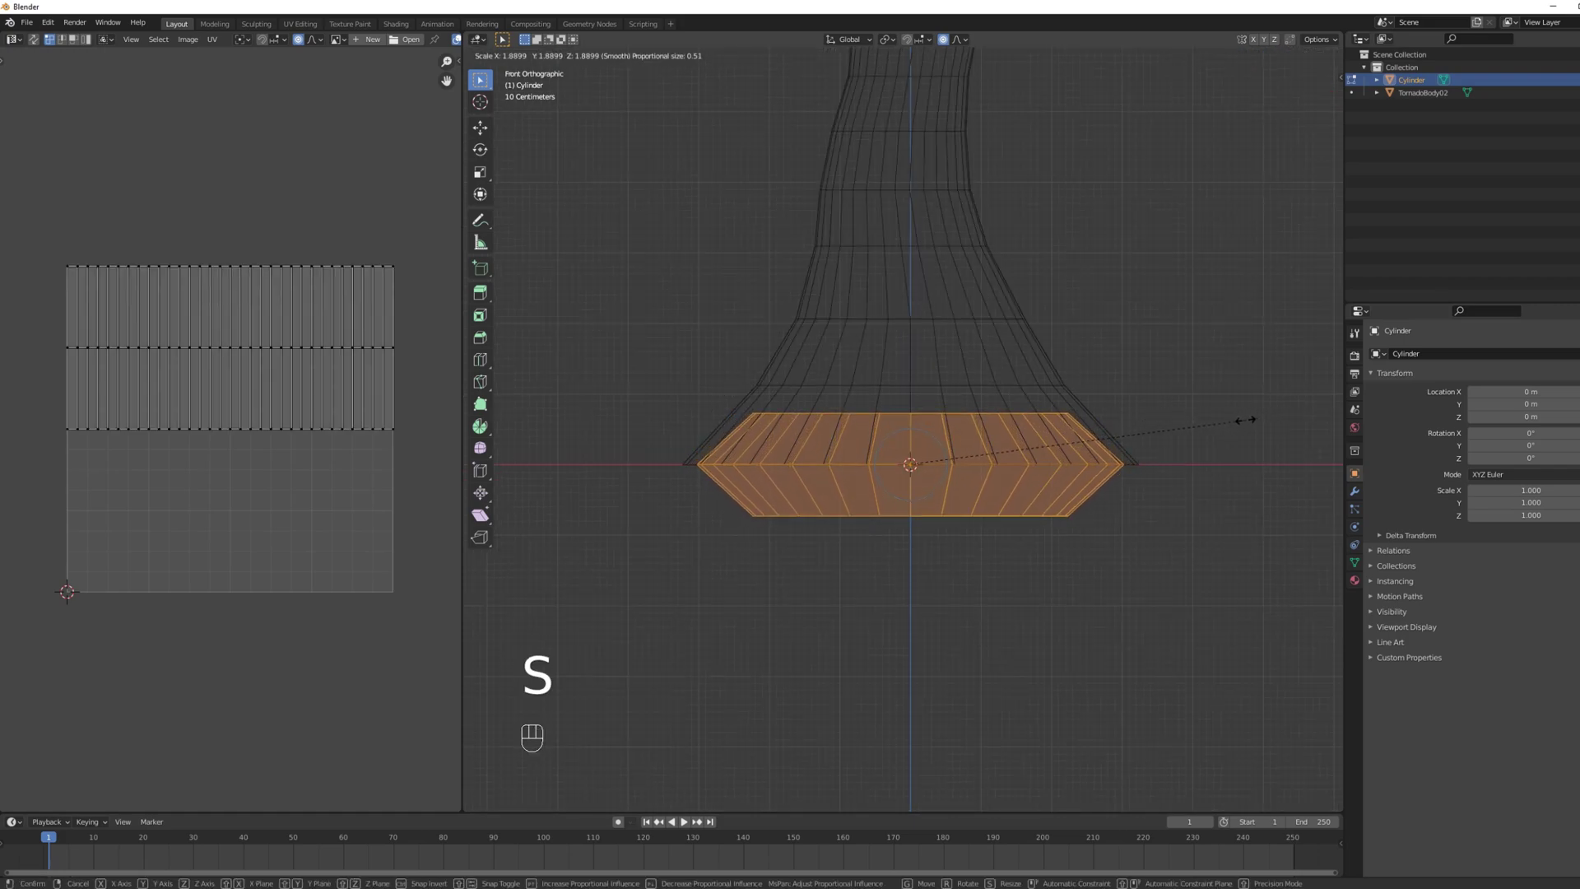
pyautogui.click(1265, 419)
pyautogui.press('a')
pyautogui.press('a')
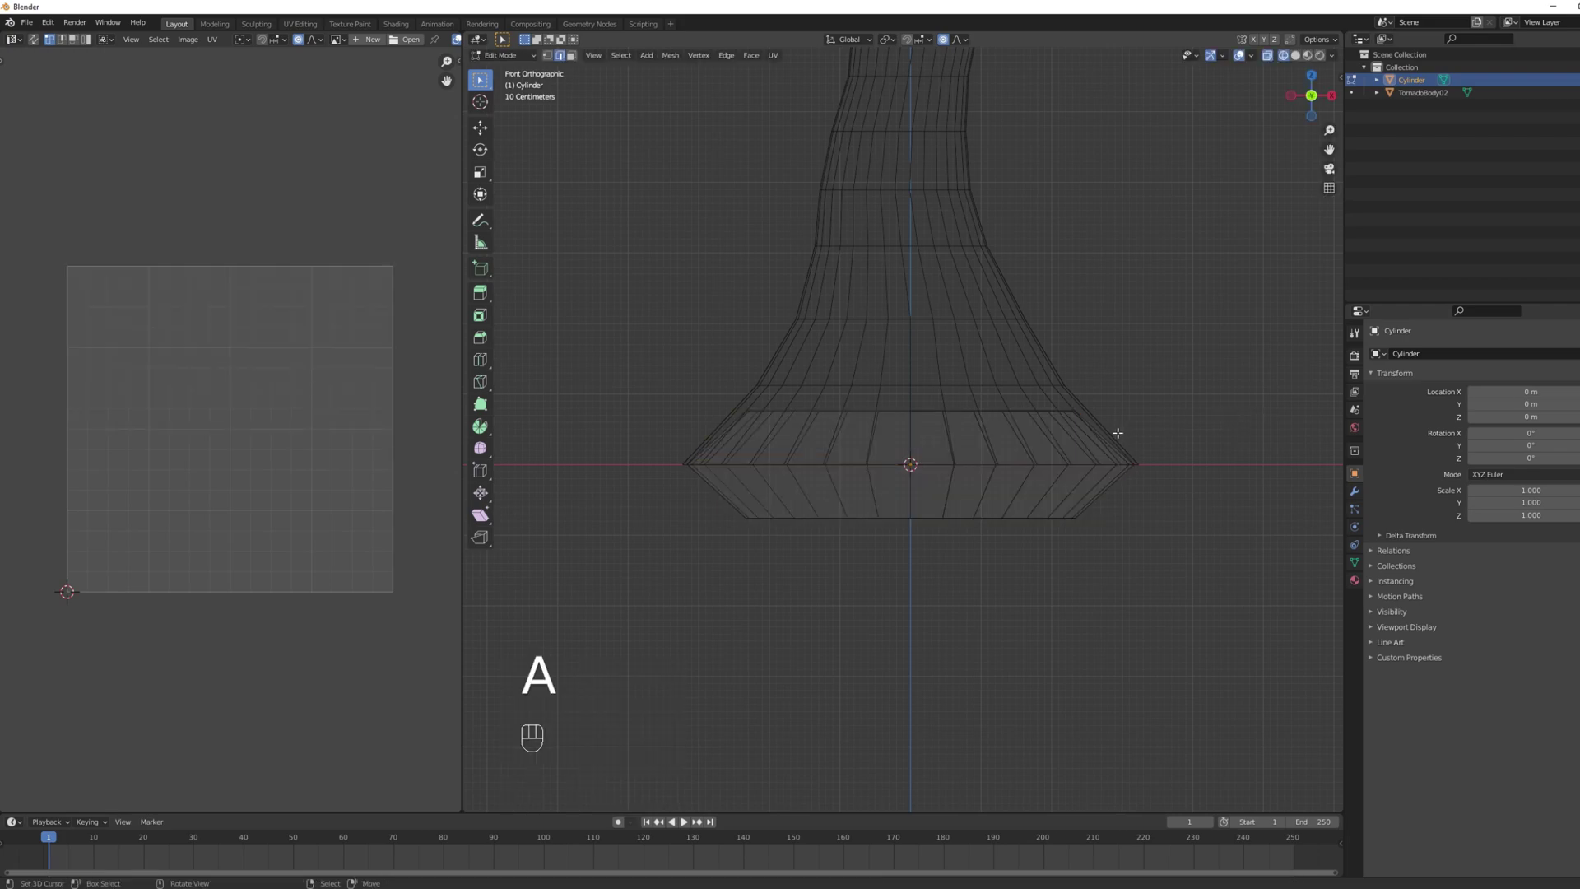
# Add a centred loop cut in the ring's upper half and scale it slightly outward to round the profile
pyautogui.hotkey('ctrl', 'r')
pyautogui.click(1129, 423)
pyautogui.press('Escape')
pyautogui.press('s')
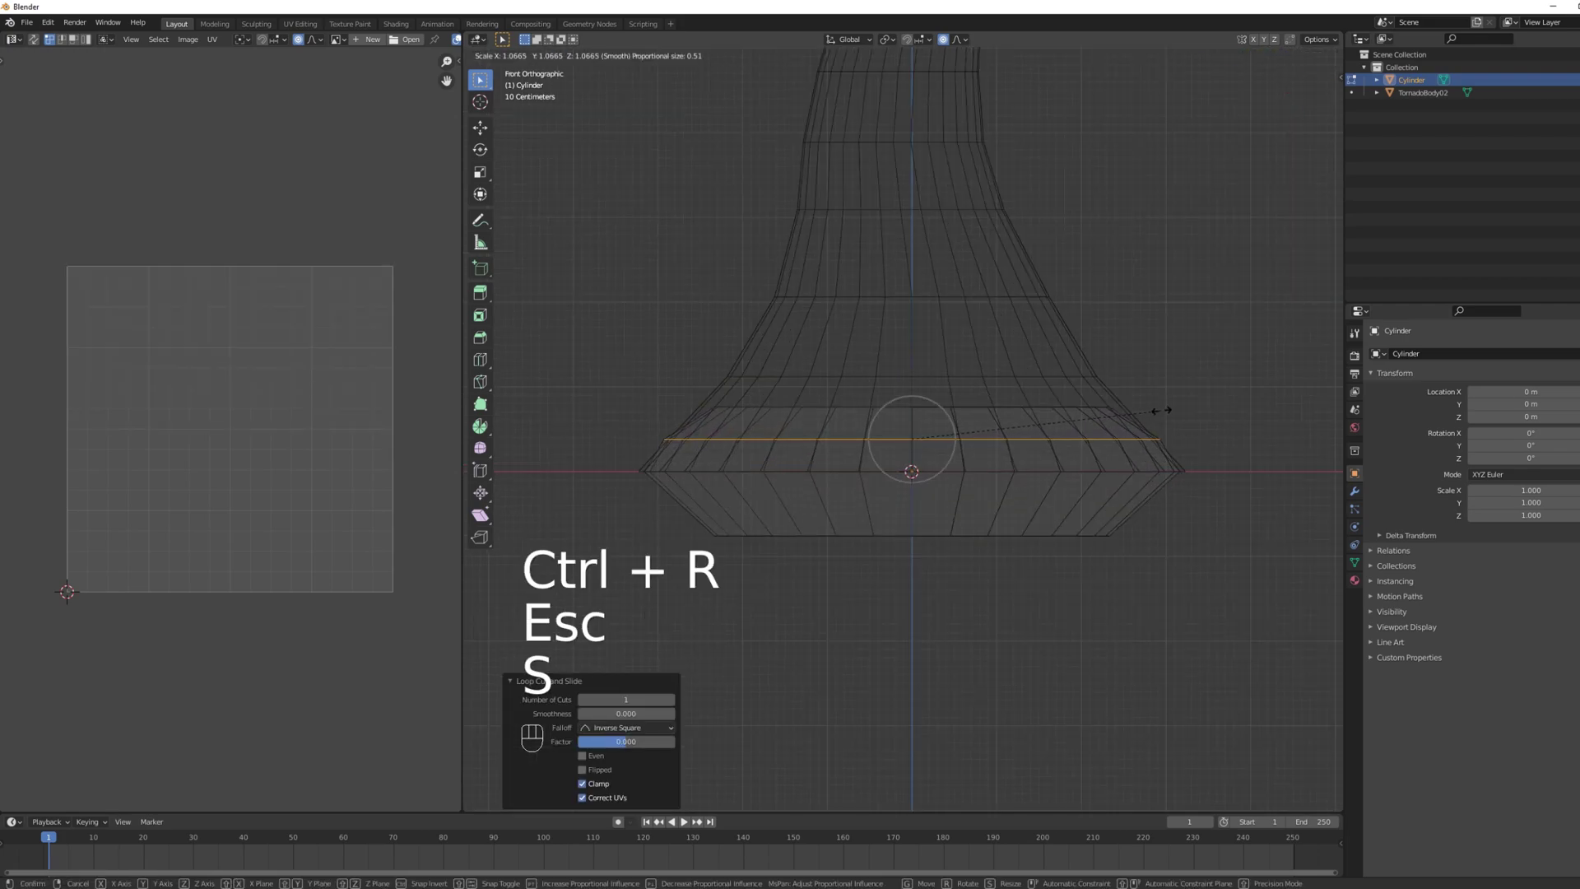
pyautogui.click(1135, 515)
# Add a centred loop cut in the ring's lower half and scale it slightly outward
pyautogui.hotkey('ctrl', 'r')
pyautogui.click(1138, 514)
pyautogui.press('Escape')
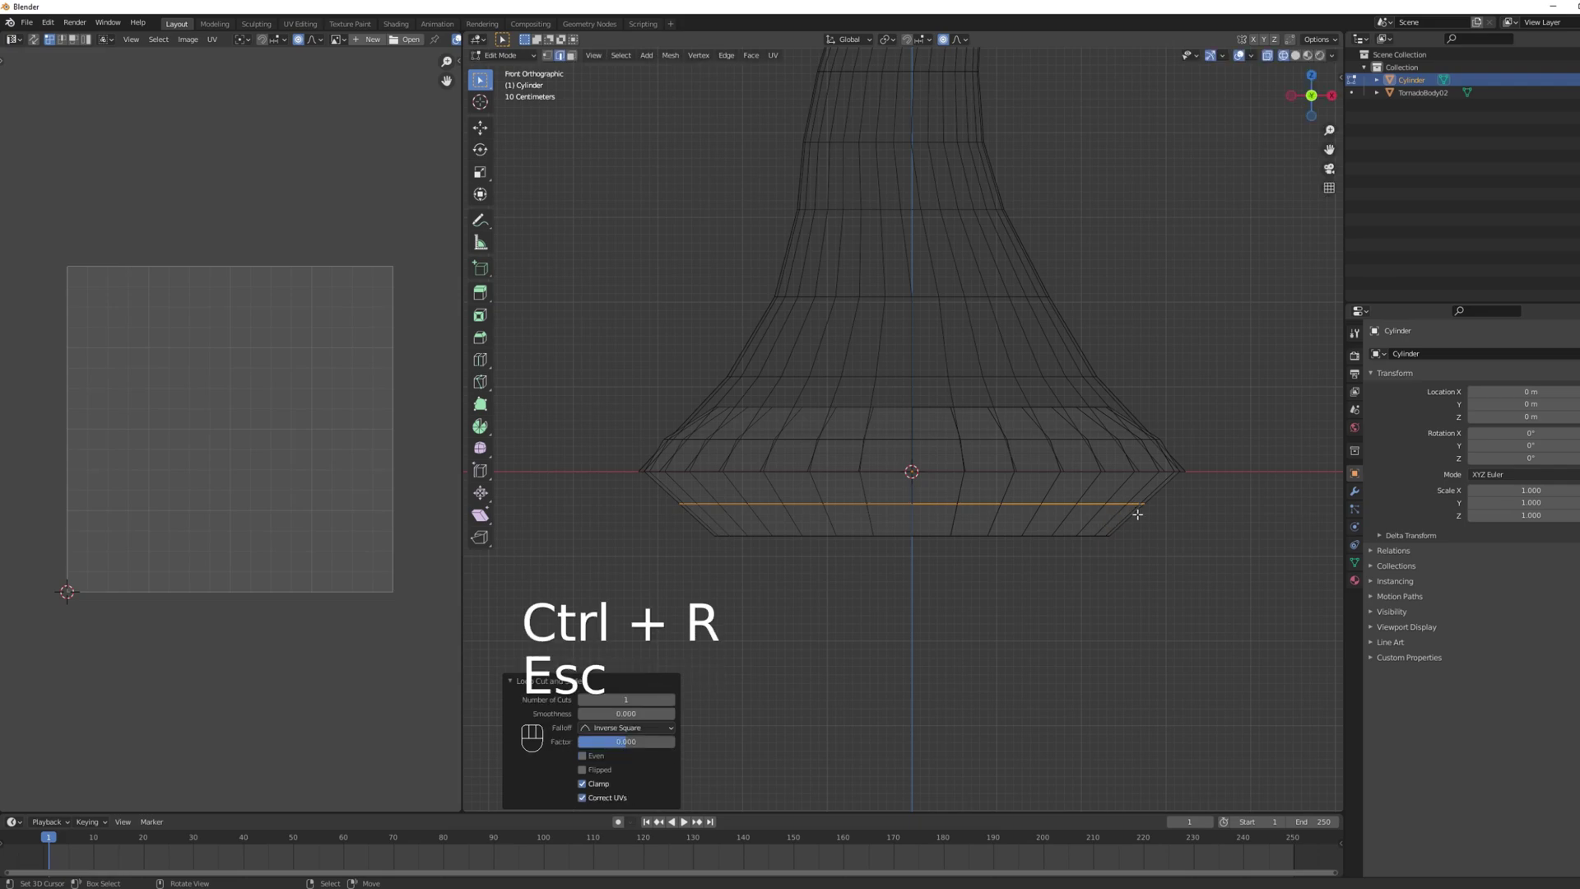
pyautogui.press('s')
pyautogui.click(1152, 501)
# Scale the ring's top and bottom open edge loops together by about 1.05 and return to Object Mode
pyautogui.press('a')
pyautogui.keyDown('alt'); pyautogui.keyDown('shift'); pyautogui.click(1023, 536); pyautogui.keyUp('shift'); pyautogui.keyUp('alt')
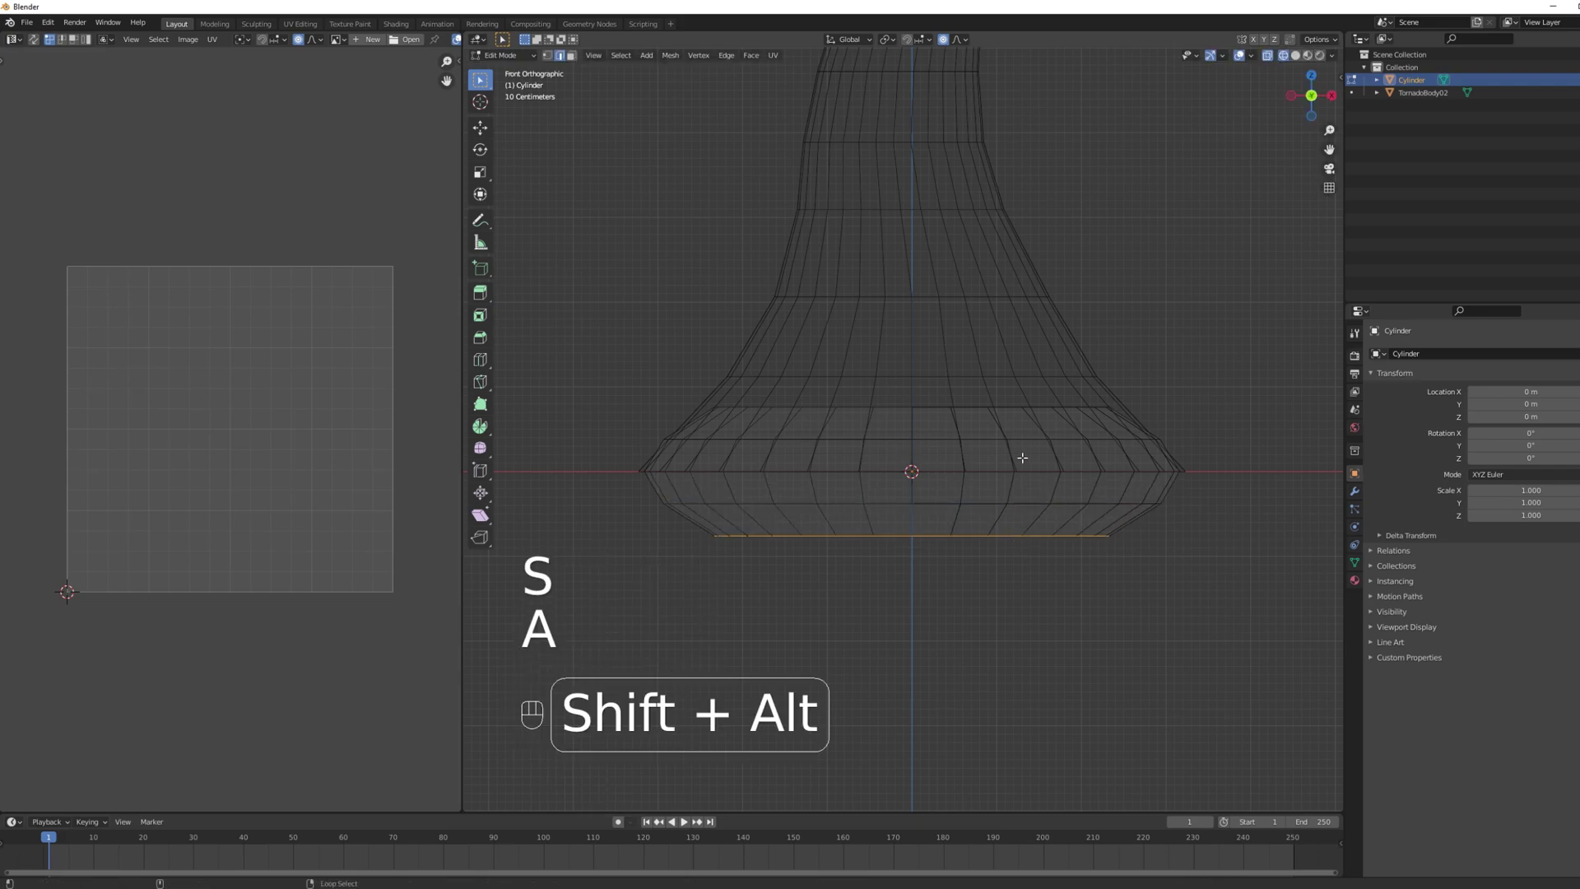
pyautogui.keyDown('alt'); pyautogui.keyDown('shift'); pyautogui.click(1123, 401); pyautogui.keyUp('shift'); pyautogui.keyUp('alt')
pyautogui.press('s')
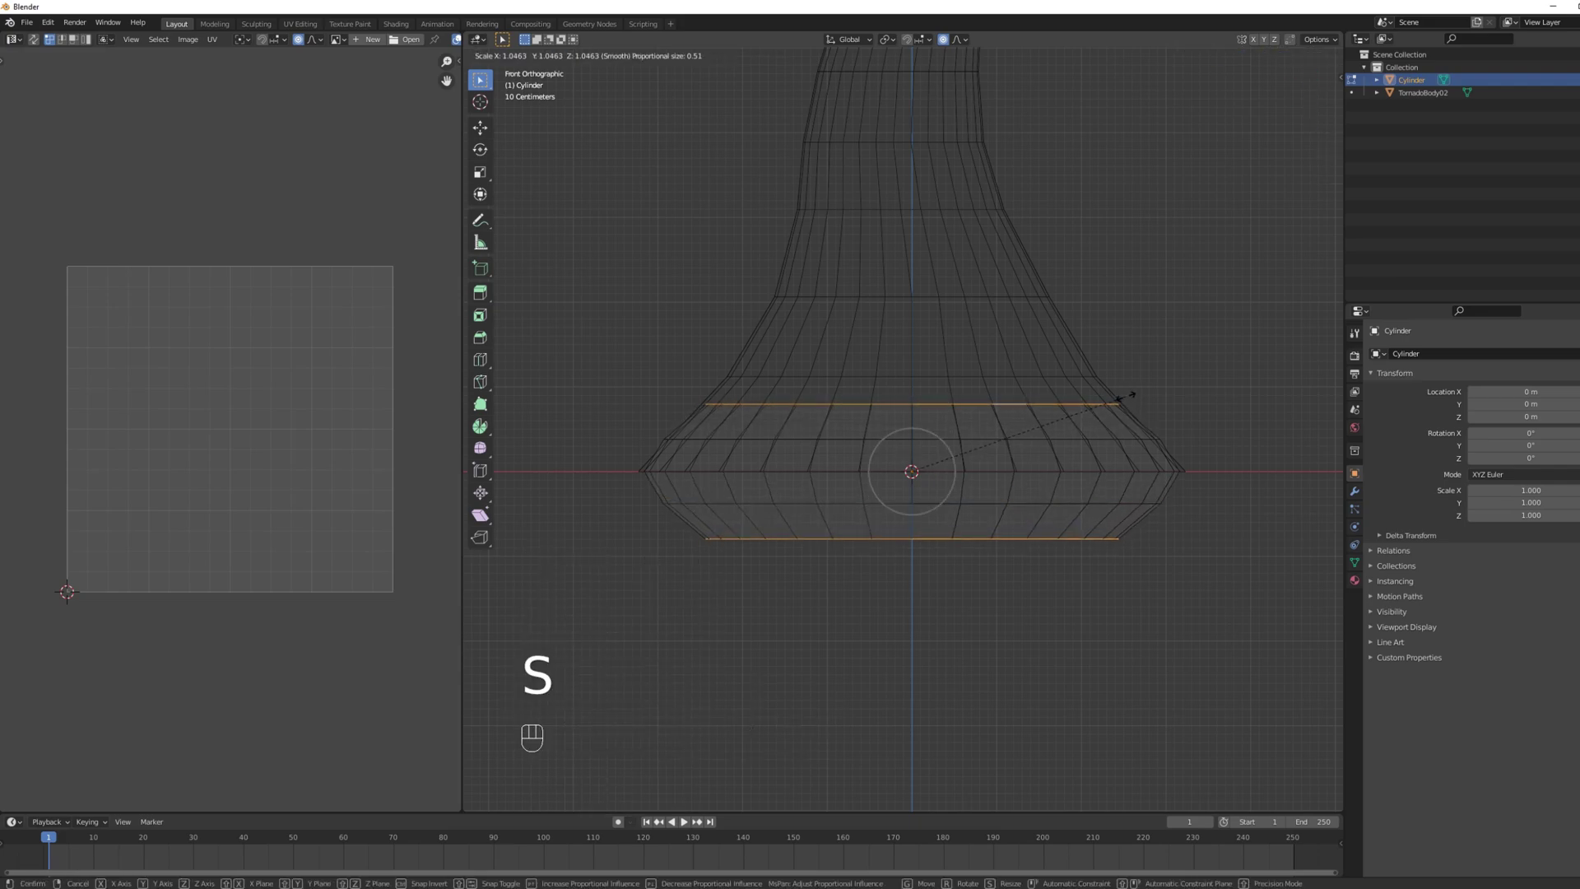
pyautogui.click(1134, 396)
pyautogui.press('Tab')
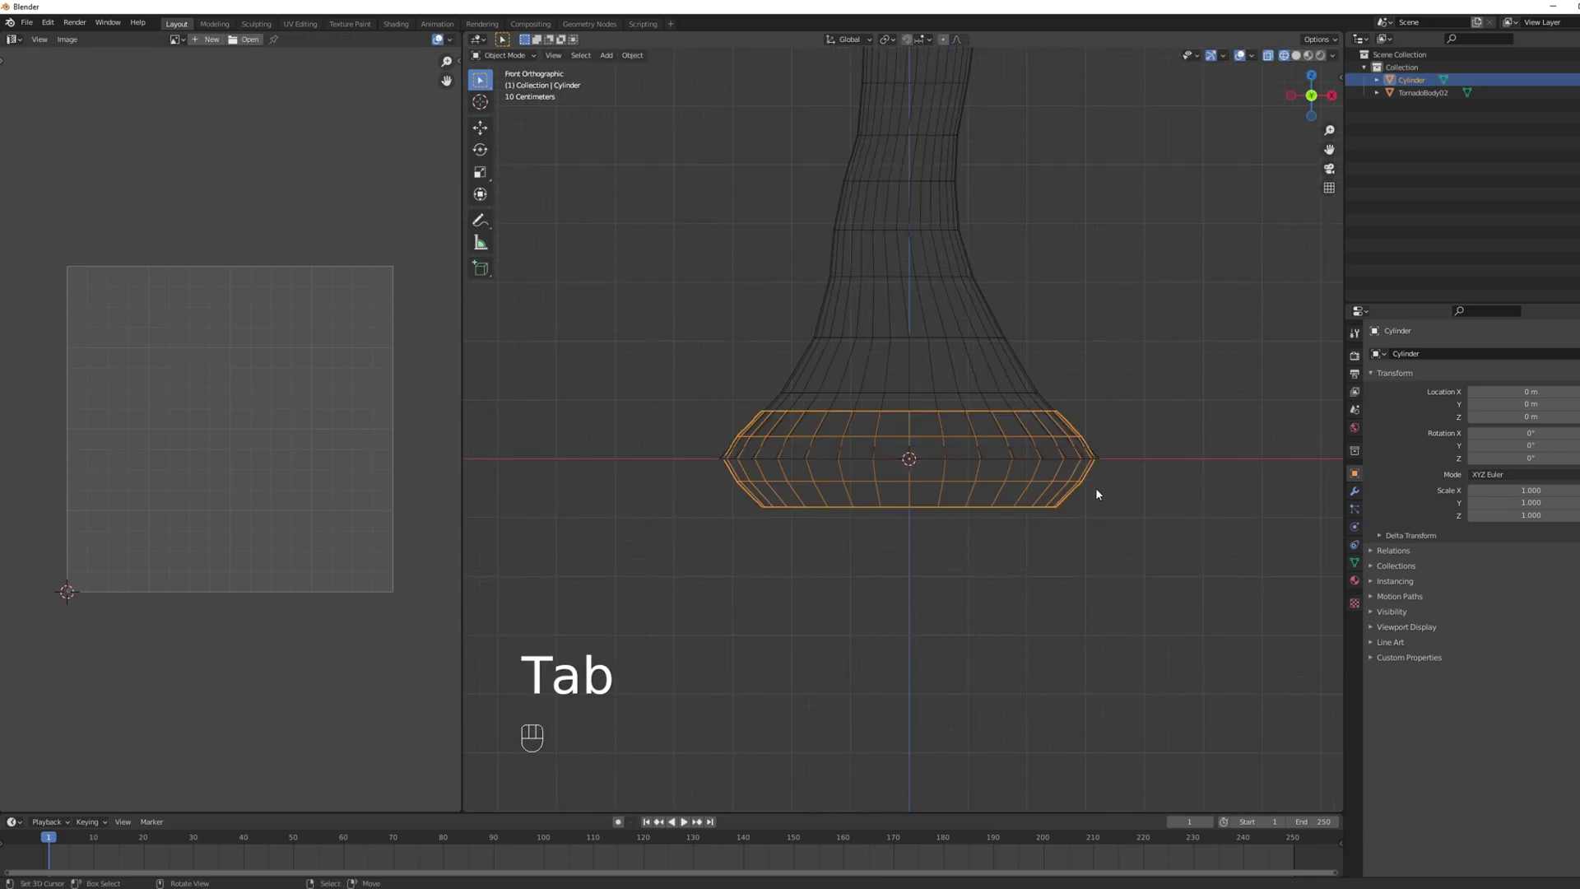
# Isolate the ring in solid shading, apply Shade Smooth to it, and bring the full scene back into view
pyautogui.moveTo(1097, 494); pyautogui.dragTo(1083, 516, button='middle')
pyautogui.press('KP_Divide')
pyautogui.press('z')
pyautogui.press('space')
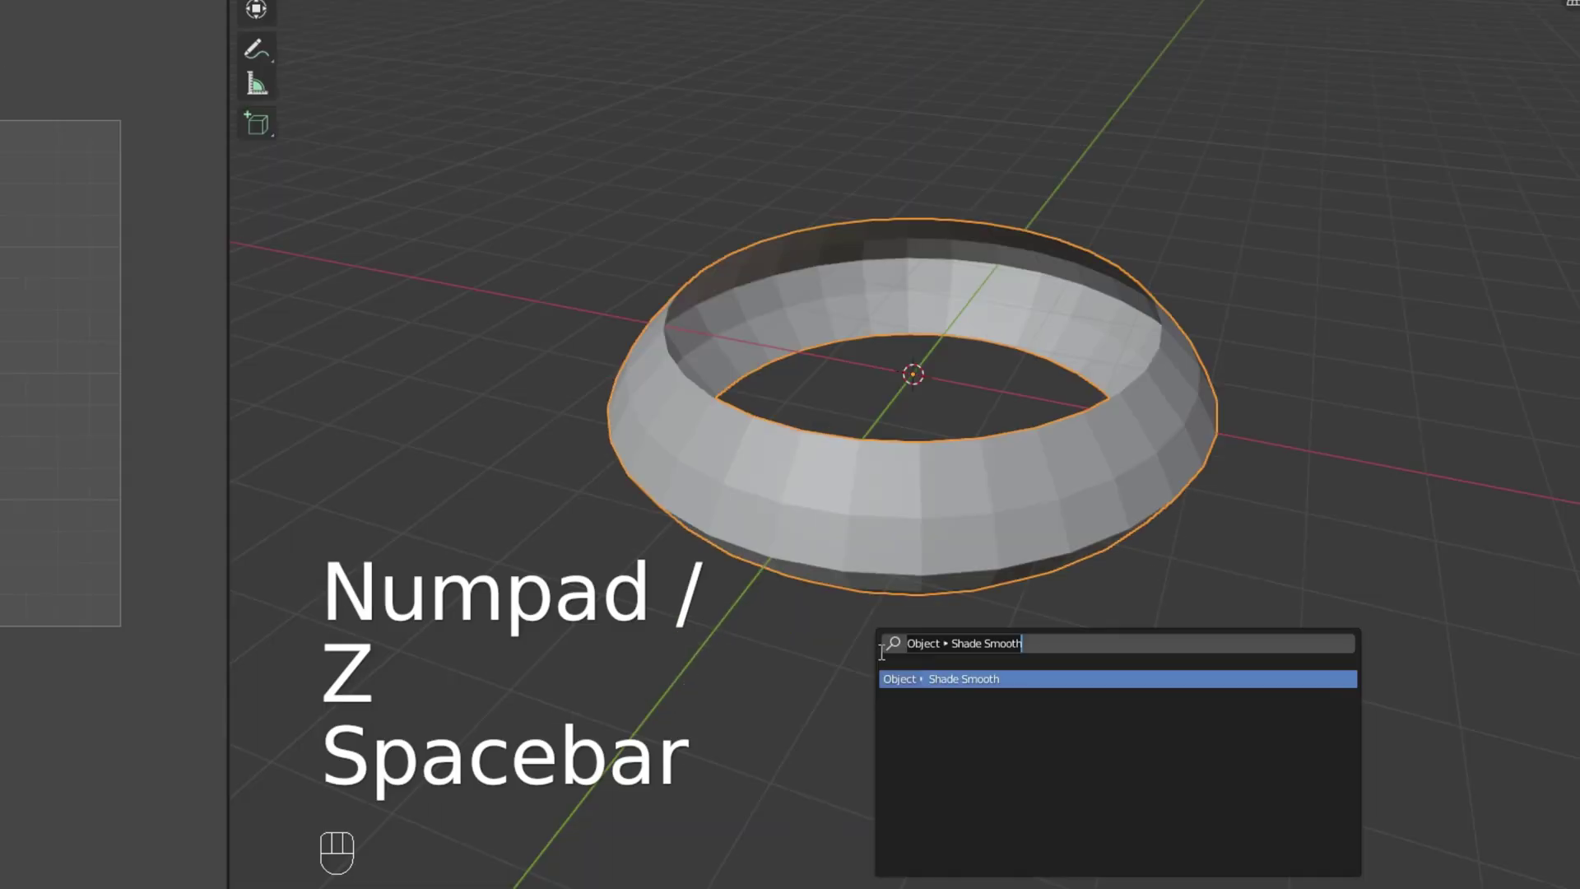
pyautogui.press('Return')
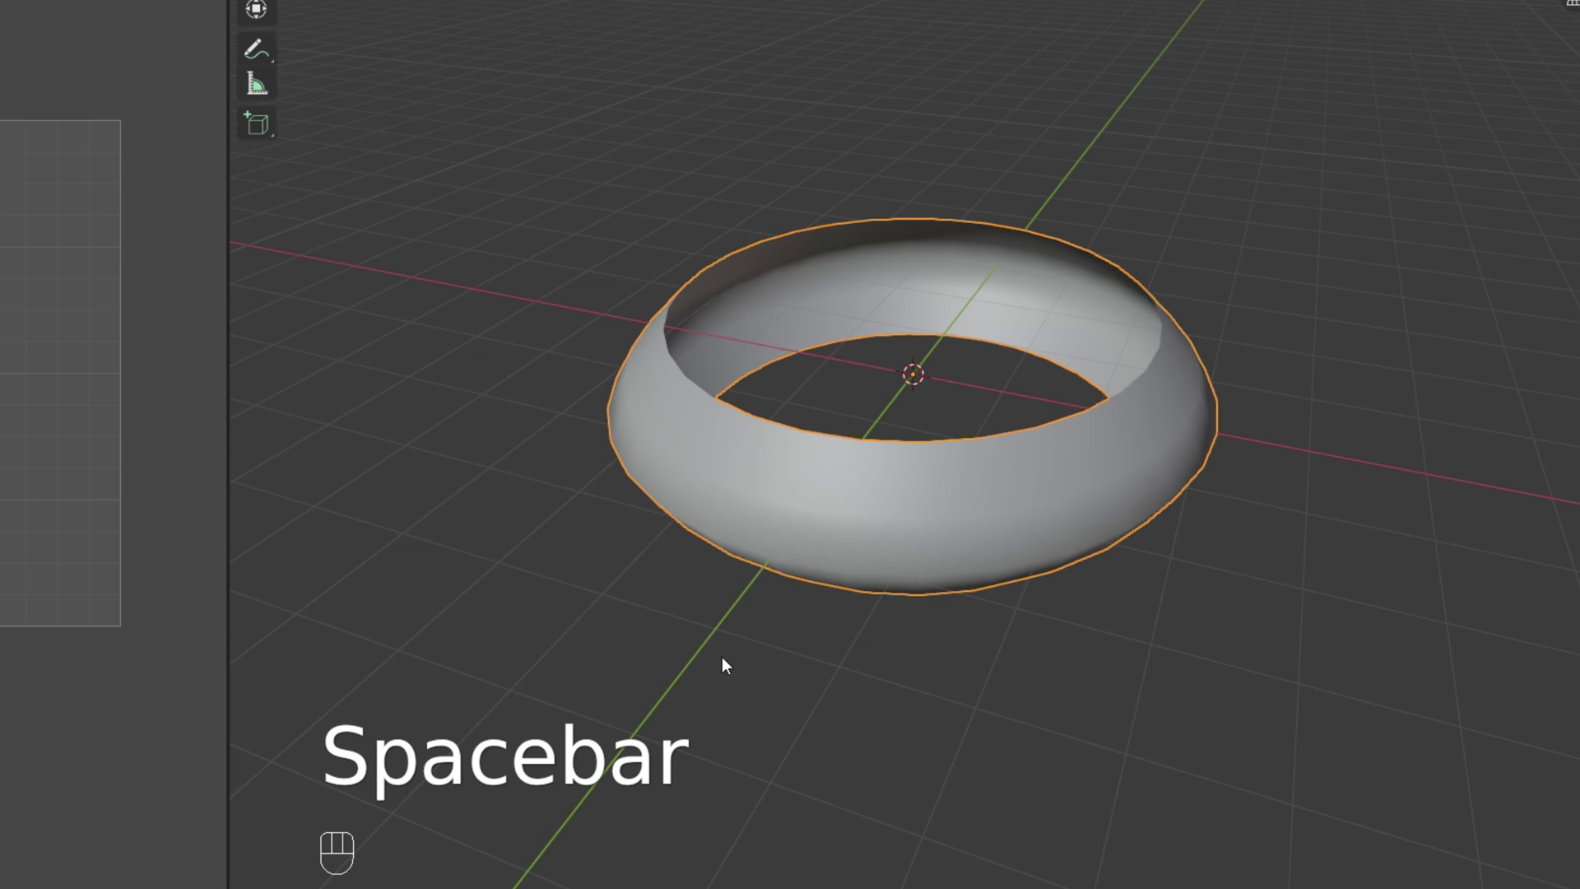
pyautogui.moveTo(723, 664); pyautogui.dragTo(1228, 654, button='middle')
pyautogui.press('KP_Divide')
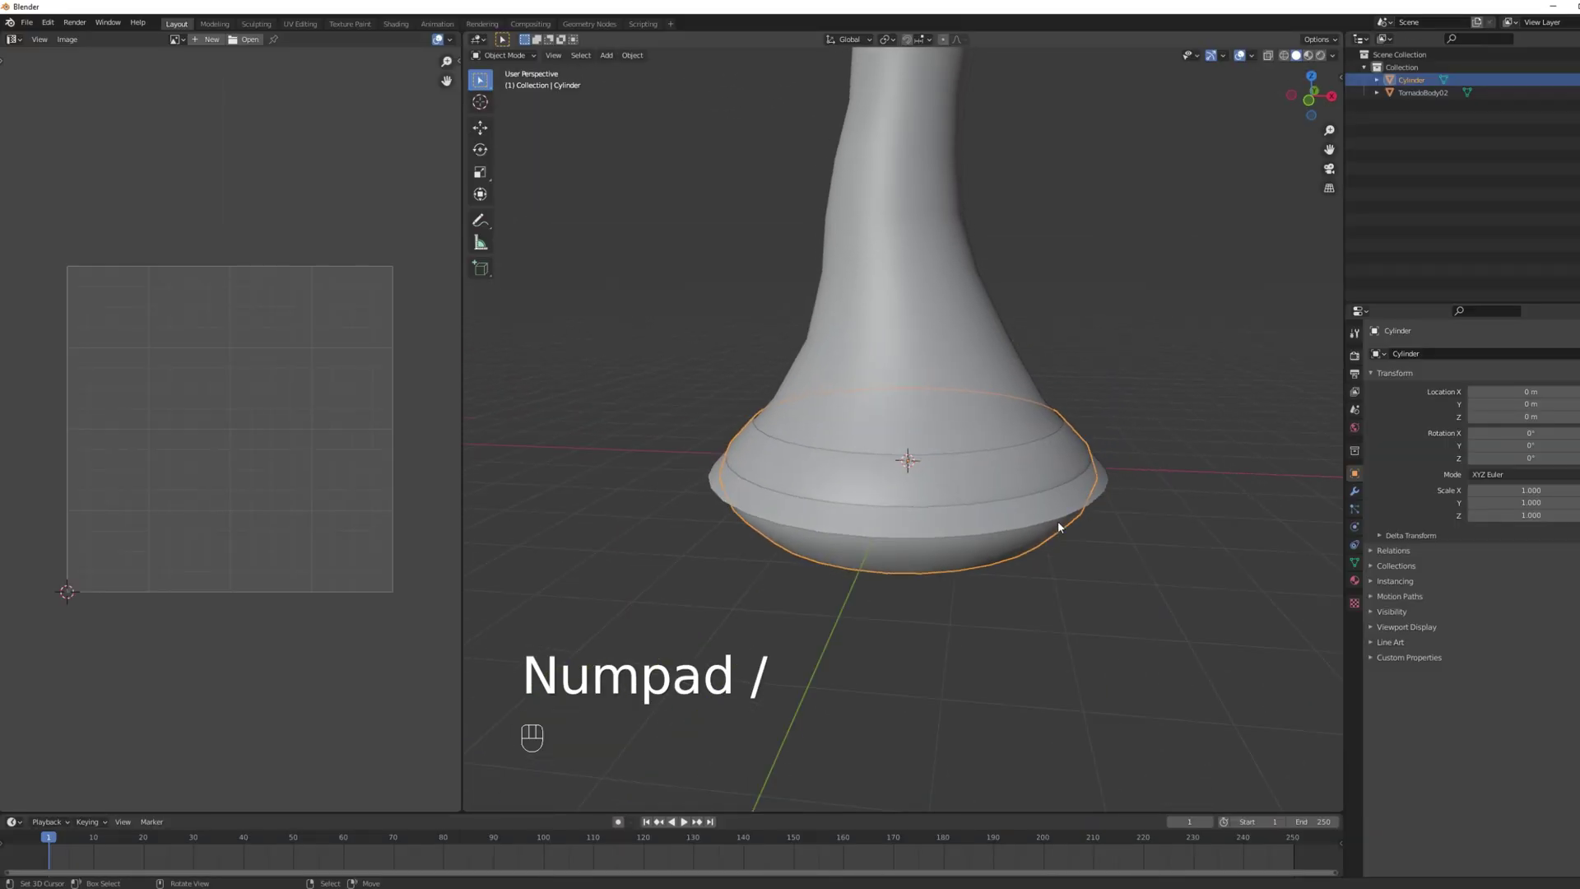
# Rename the ring object TornadoRing02
pyautogui.doubleClick(1440, 354)
pyautogui.write('Tor')
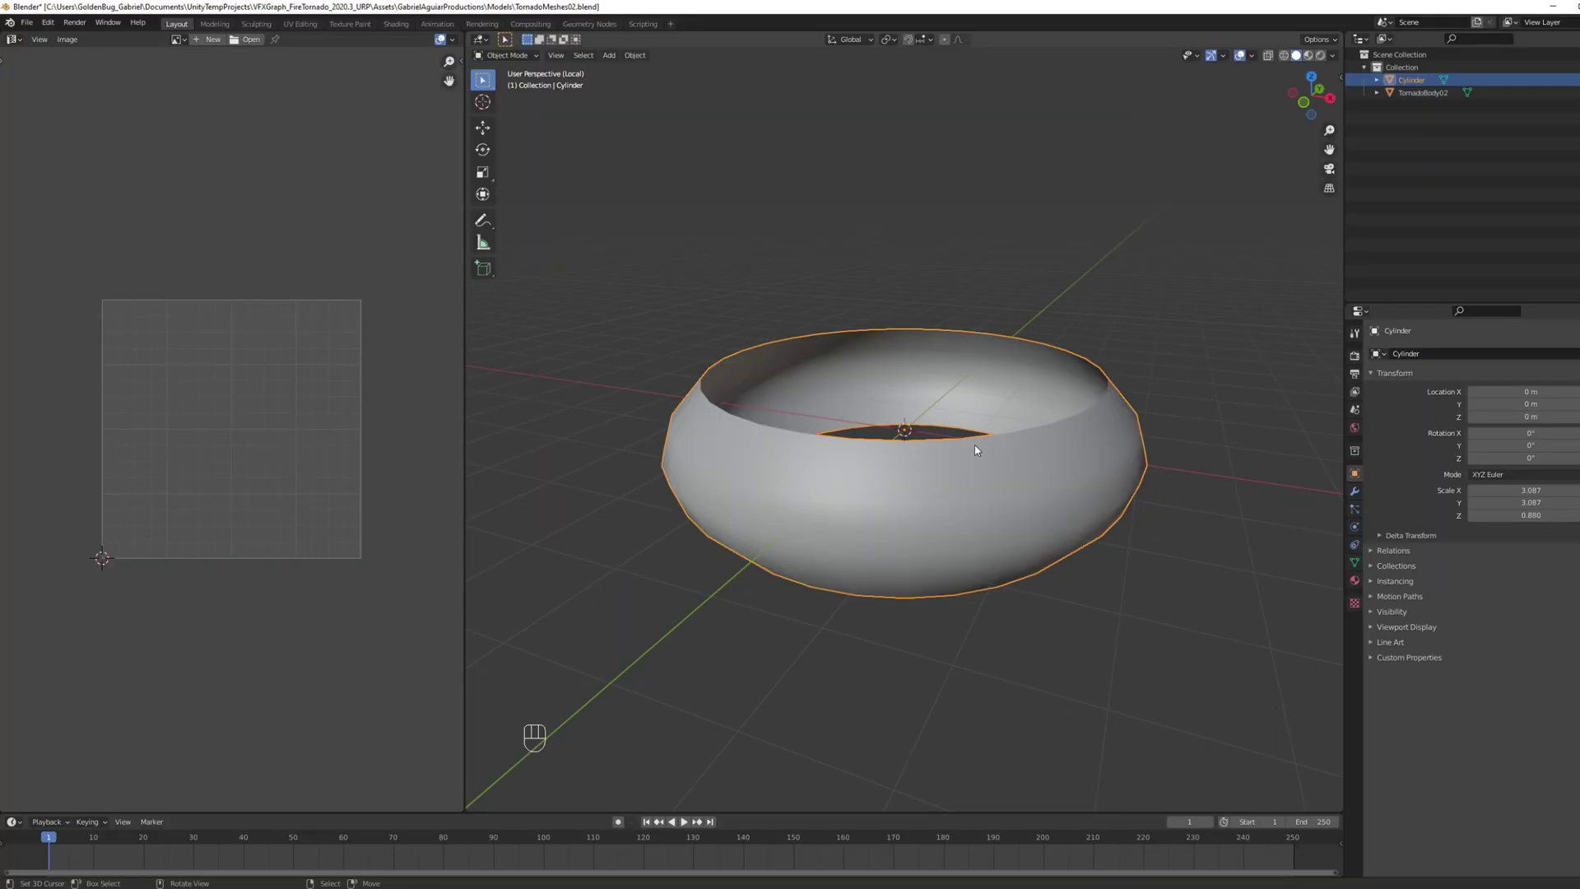
# In Edit Mode, move the ring's lowest row of UV vertices vertically down to the bottom edge of the UV square
pyautogui.press('Tab')
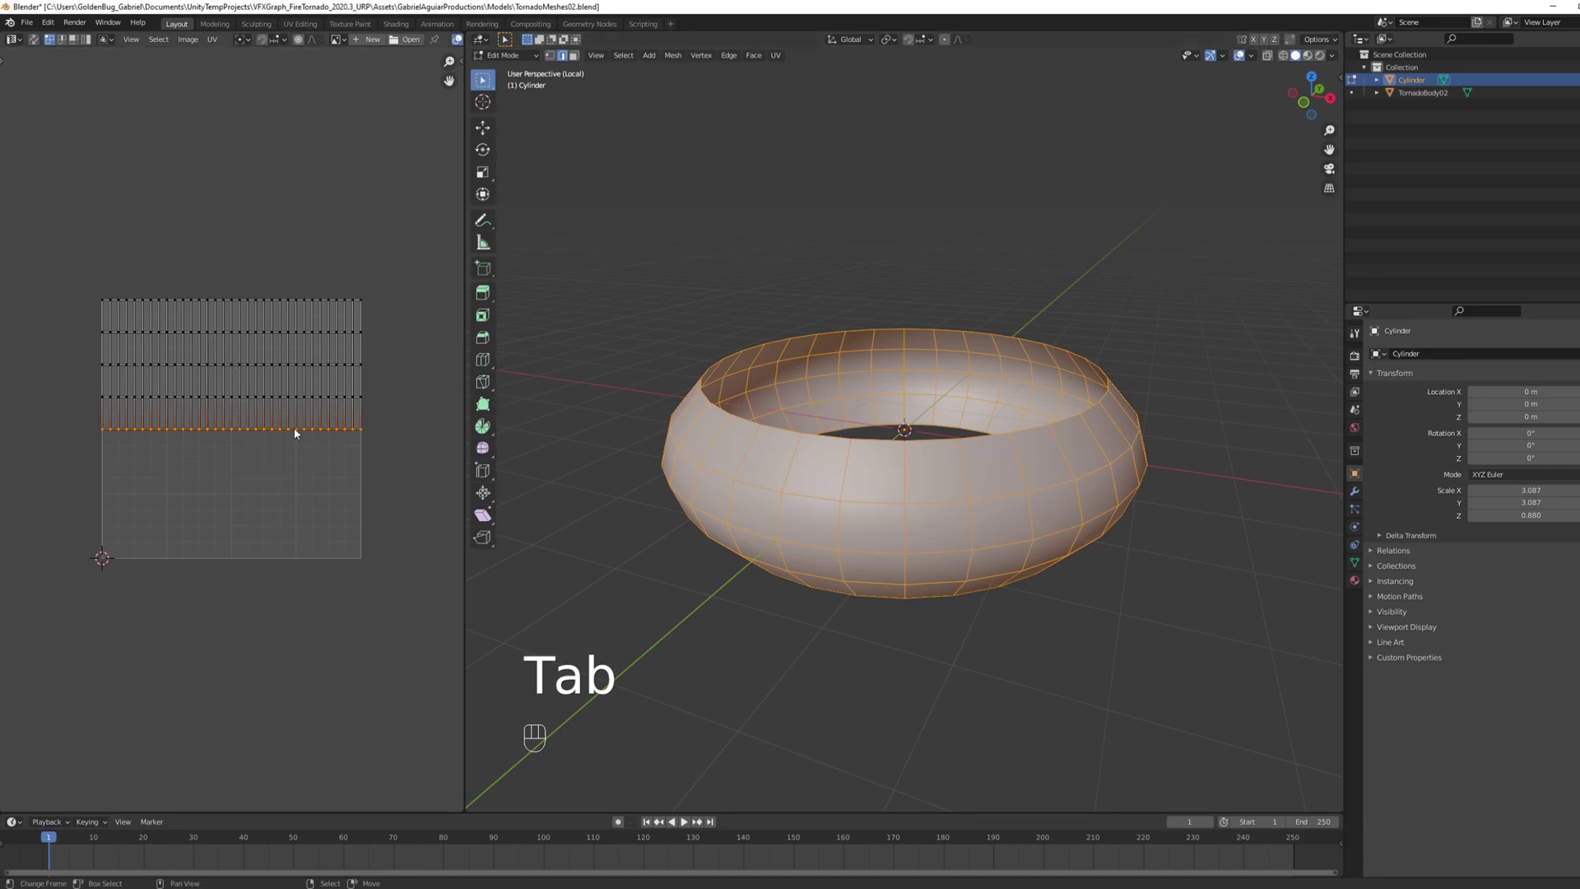
pyautogui.press('a')
pyautogui.press('b')
pyautogui.moveTo(394, 449); pyautogui.dragTo(52, 413)
pyautogui.press('g')
pyautogui.press('y')
pyautogui.click(334, 557)
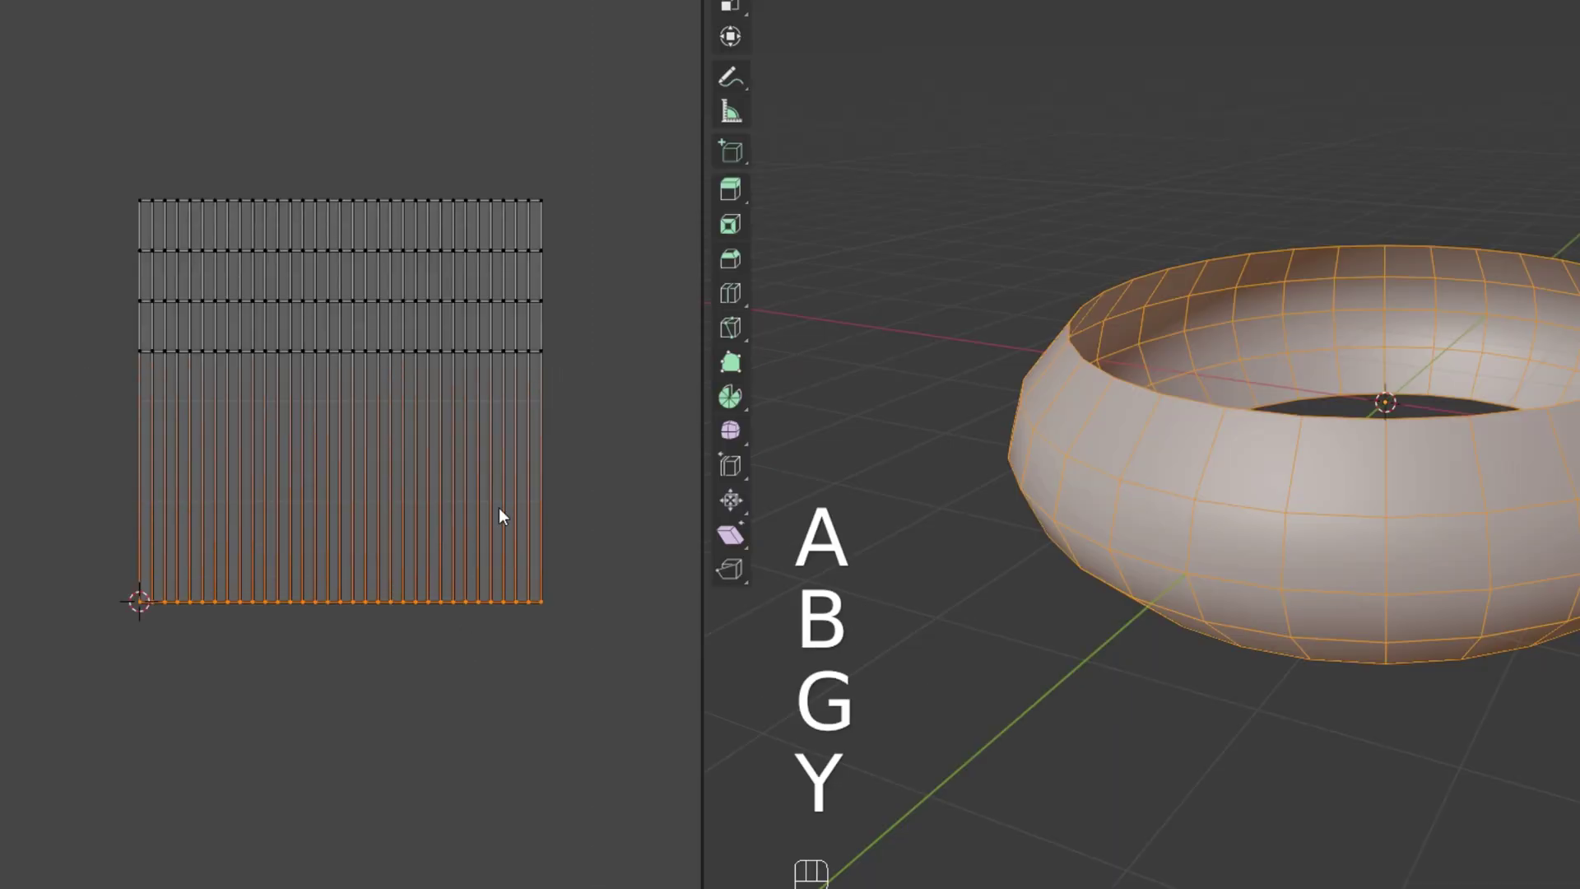
# Move the second-lowest UV row vertically down to about a quarter of the UV square's height
pyautogui.press('a')
pyautogui.press('b')
pyautogui.moveTo(380, 412); pyautogui.dragTo(74, 388)
pyautogui.press('g')
pyautogui.press('y')
pyautogui.click(240, 489)
# Move the middle UV row vertically down to about half the UV square's height
pyautogui.press('a')
pyautogui.press('b')
pyautogui.moveTo(616, 364); pyautogui.dragTo(189, 288)
pyautogui.press('g')
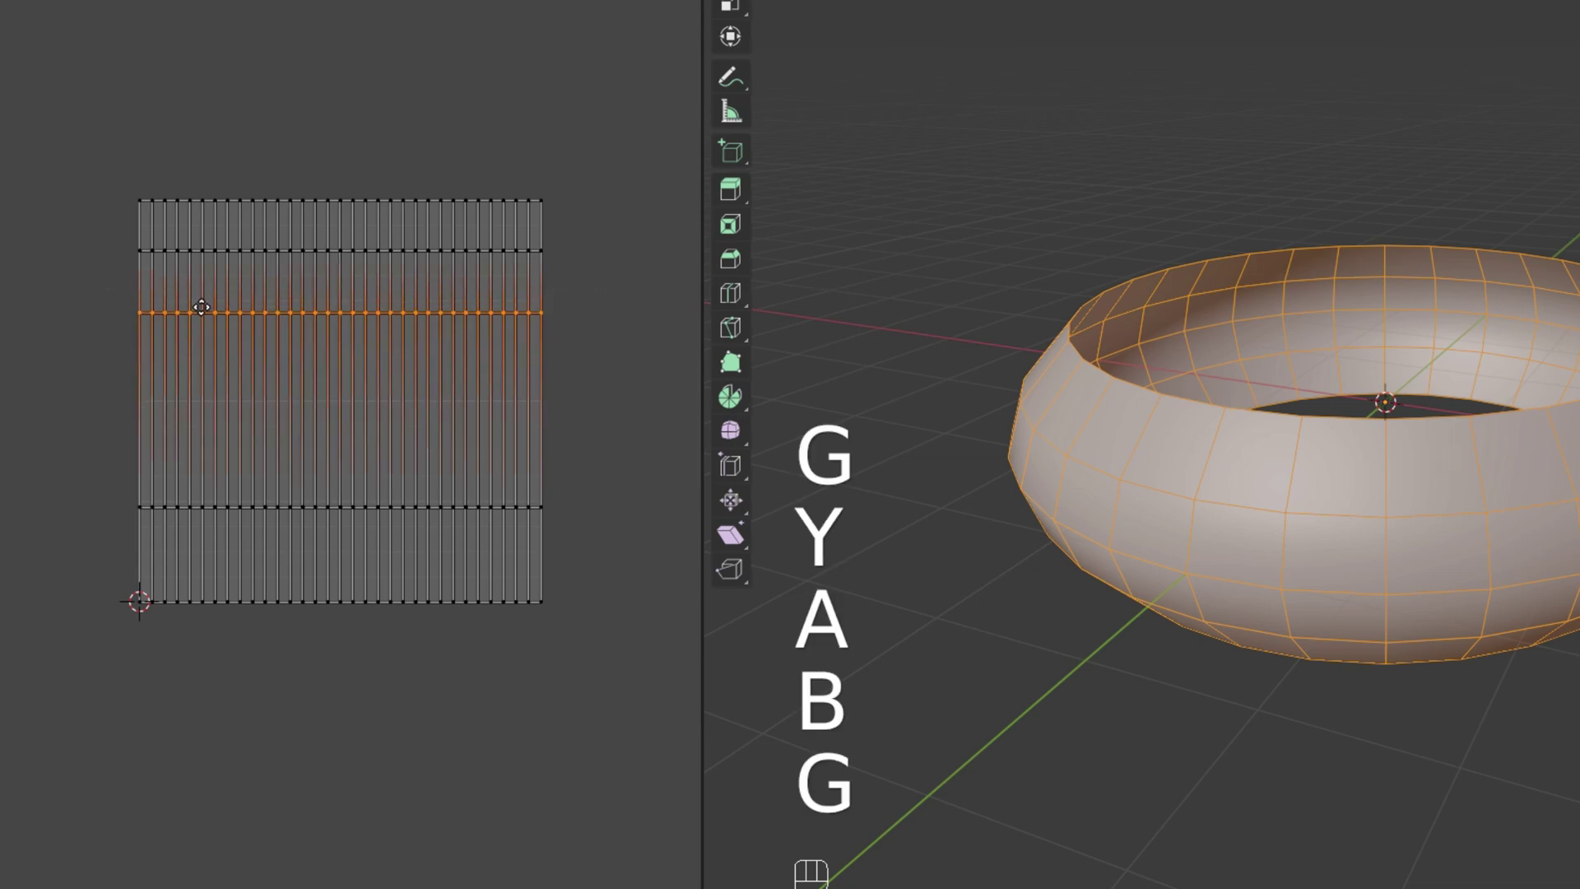
pyautogui.press('y')
pyautogui.click(169, 388)
# Move the second-highest UV row vertically down to about three quarters of the UV square's height
pyautogui.press('a')
pyautogui.press('b')
pyautogui.moveTo(592, 289); pyautogui.dragTo(71, 244)
pyautogui.press('g')
pyautogui.press('y')
pyautogui.click(61, 298)
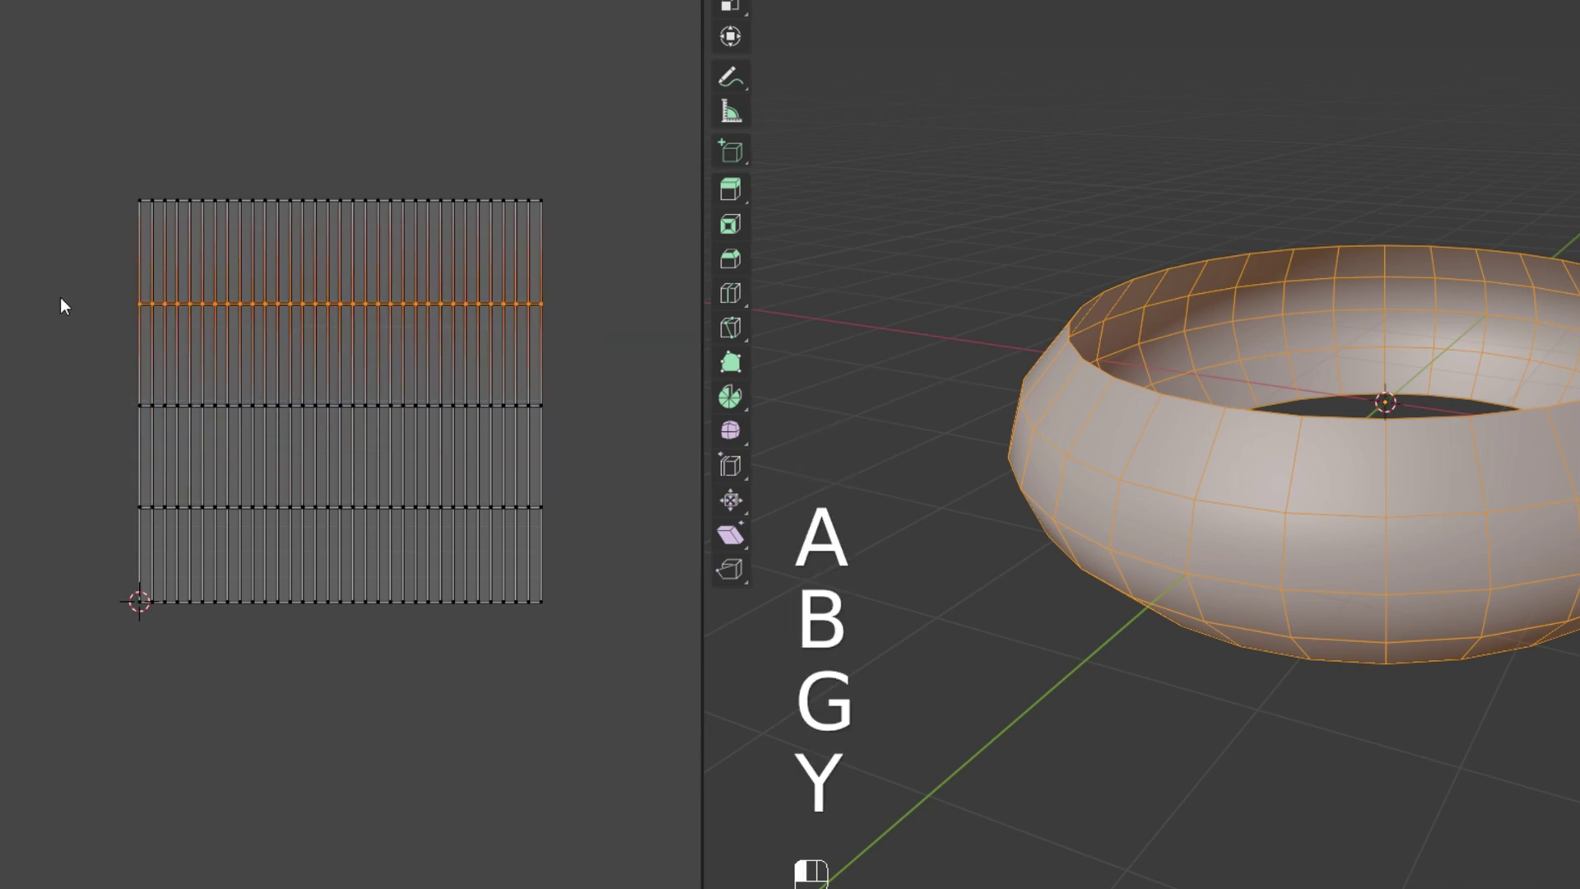
pyautogui.scroll(1, 326, 321)
pyautogui.scroll(-1, 326, 321)
# Save the Blender file as TornadoMeshes02.blend in the project's Models folder, basing the name on TornadoMeshes01.blend
pyautogui.hotkey('ctrl', 's')
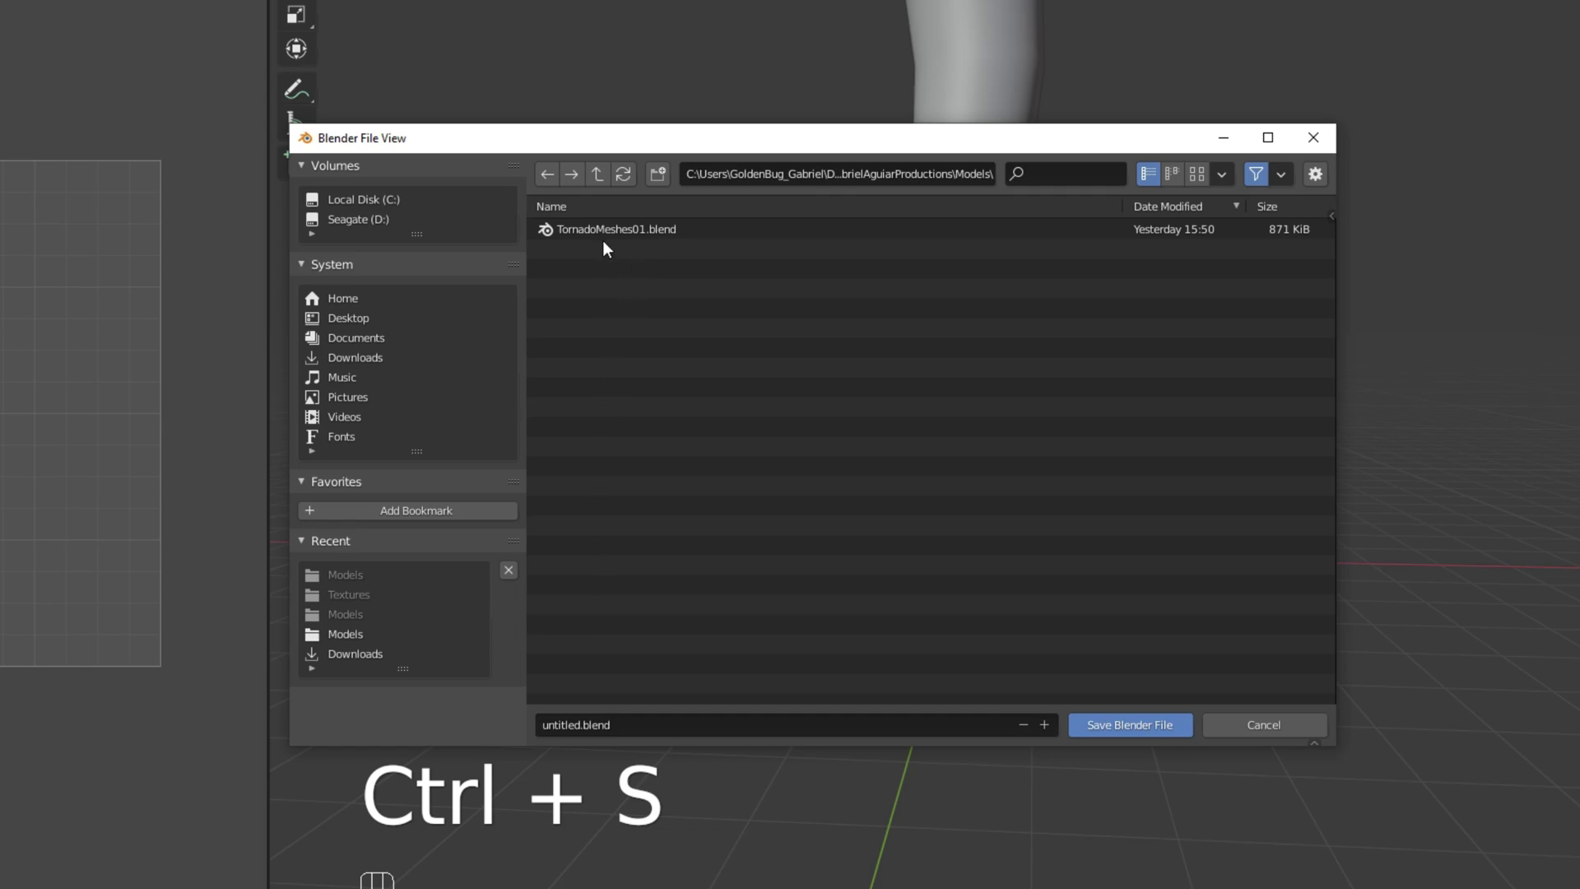
pyautogui.click(604, 233)
pyautogui.click(618, 724)
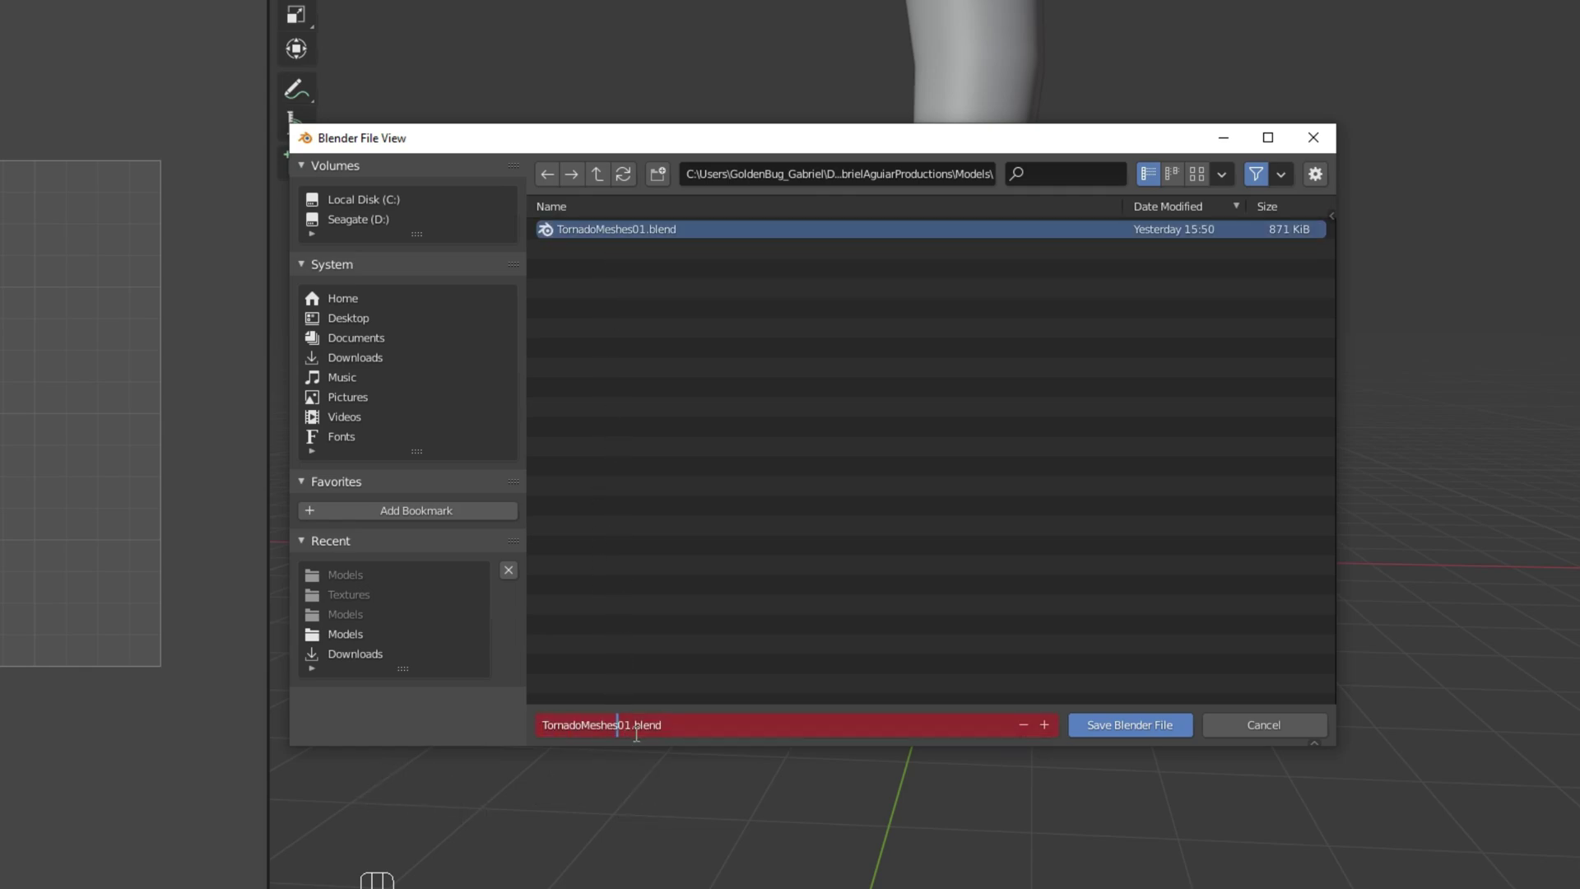
pyautogui.click(1157, 734)
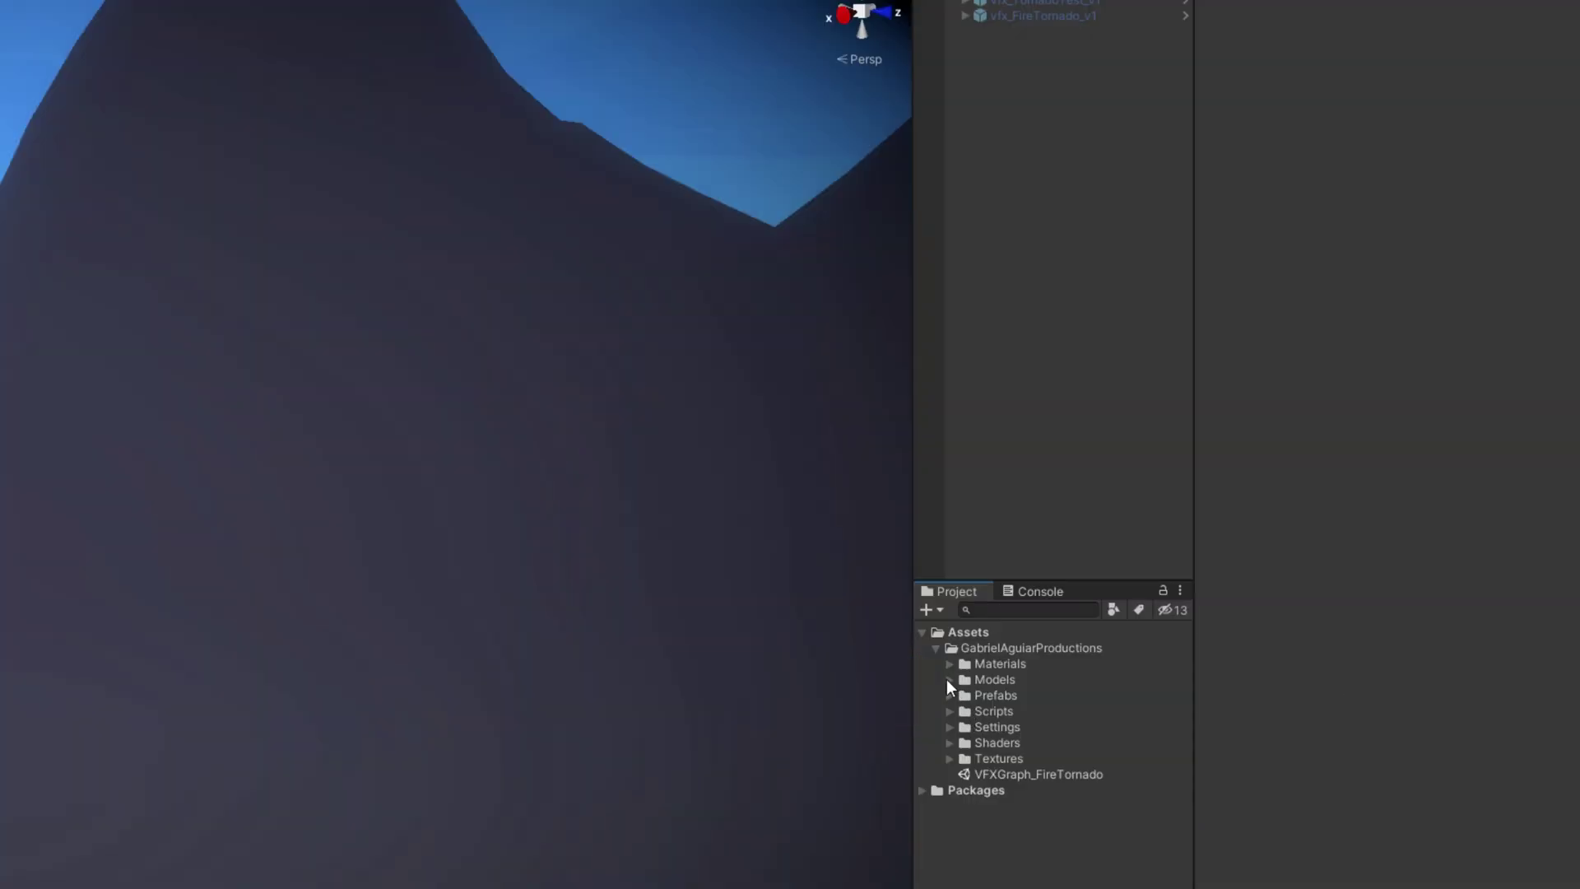
# Switch to Unity and place the TornadoMeshes02 model from the Models folder into the scene hierarchy
pyautogui.click(949, 680)
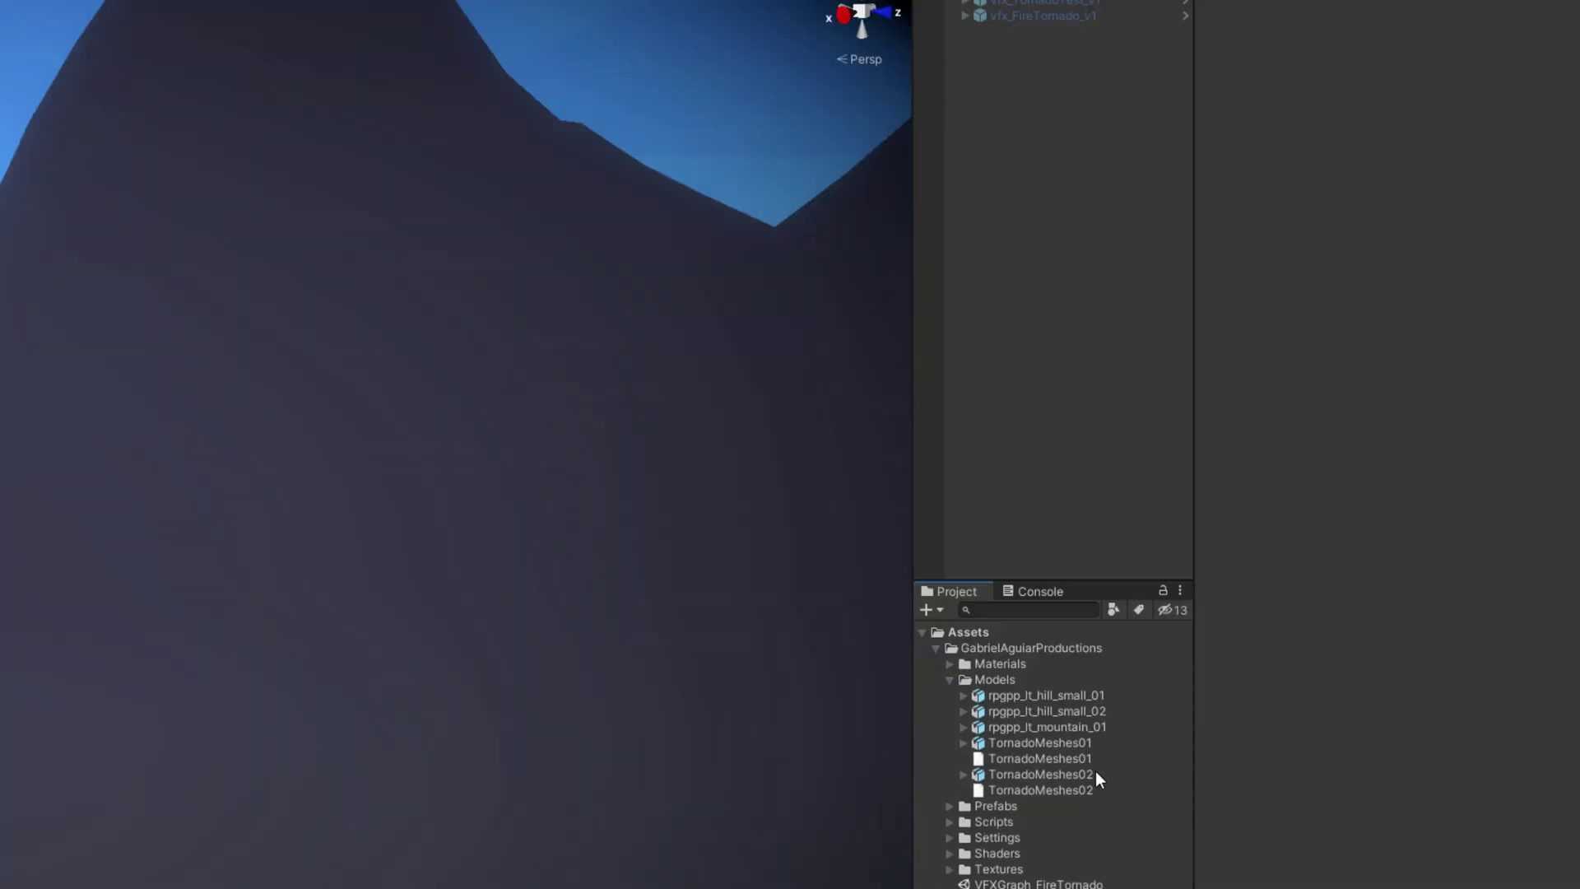
pyautogui.moveTo(1095, 772); pyautogui.dragTo(1016, 102)
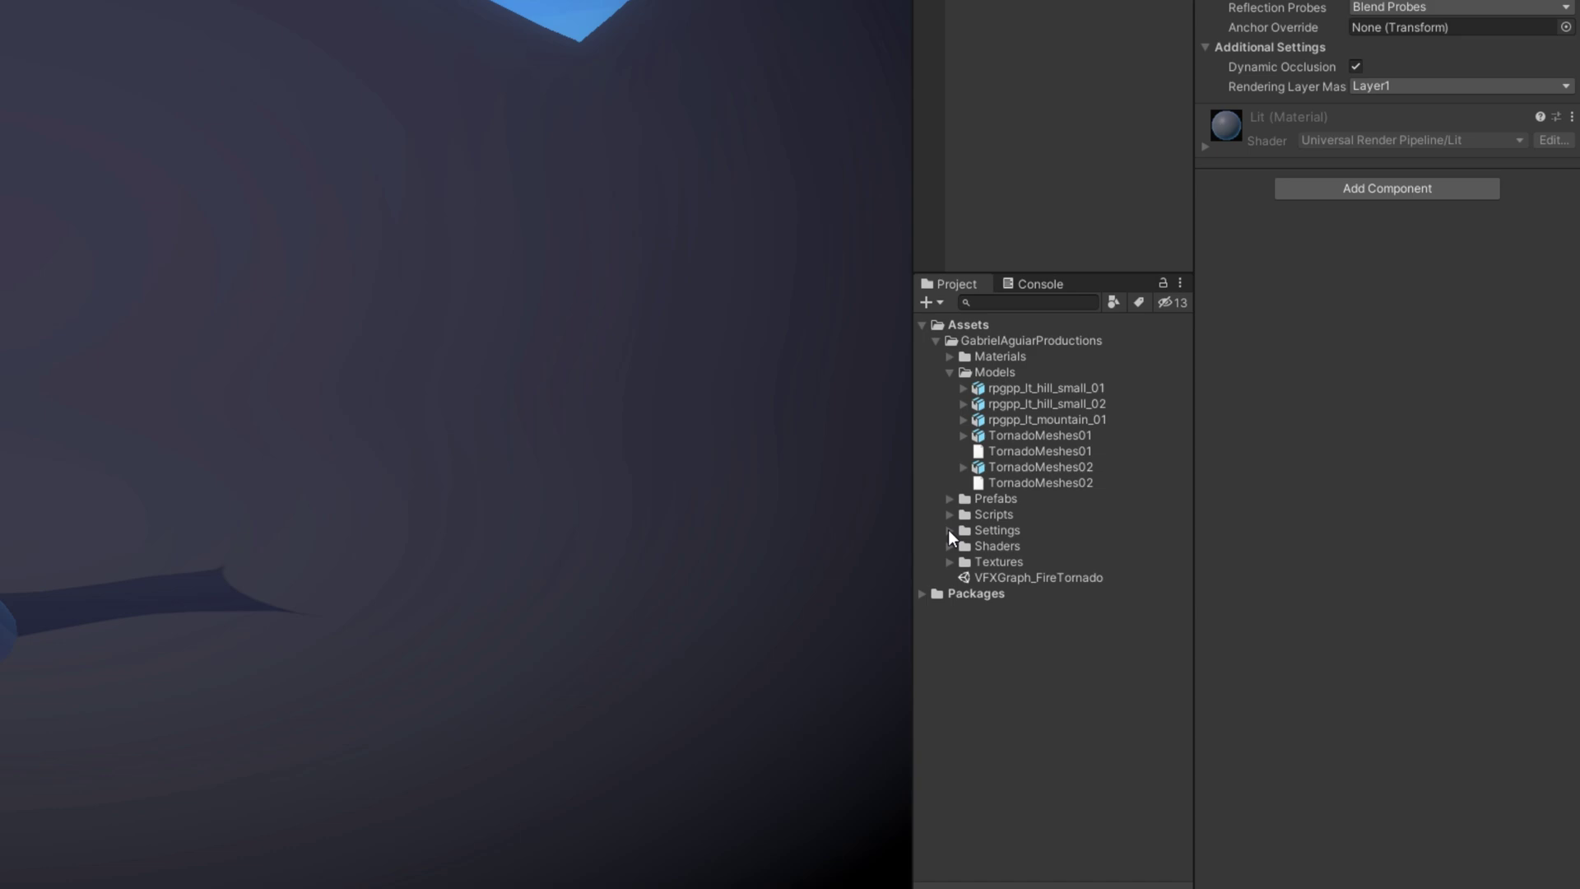
# Create a Blank Shader Graph in the Shaders folder and name it TornadoShader_tut
pyautogui.click(949, 546)
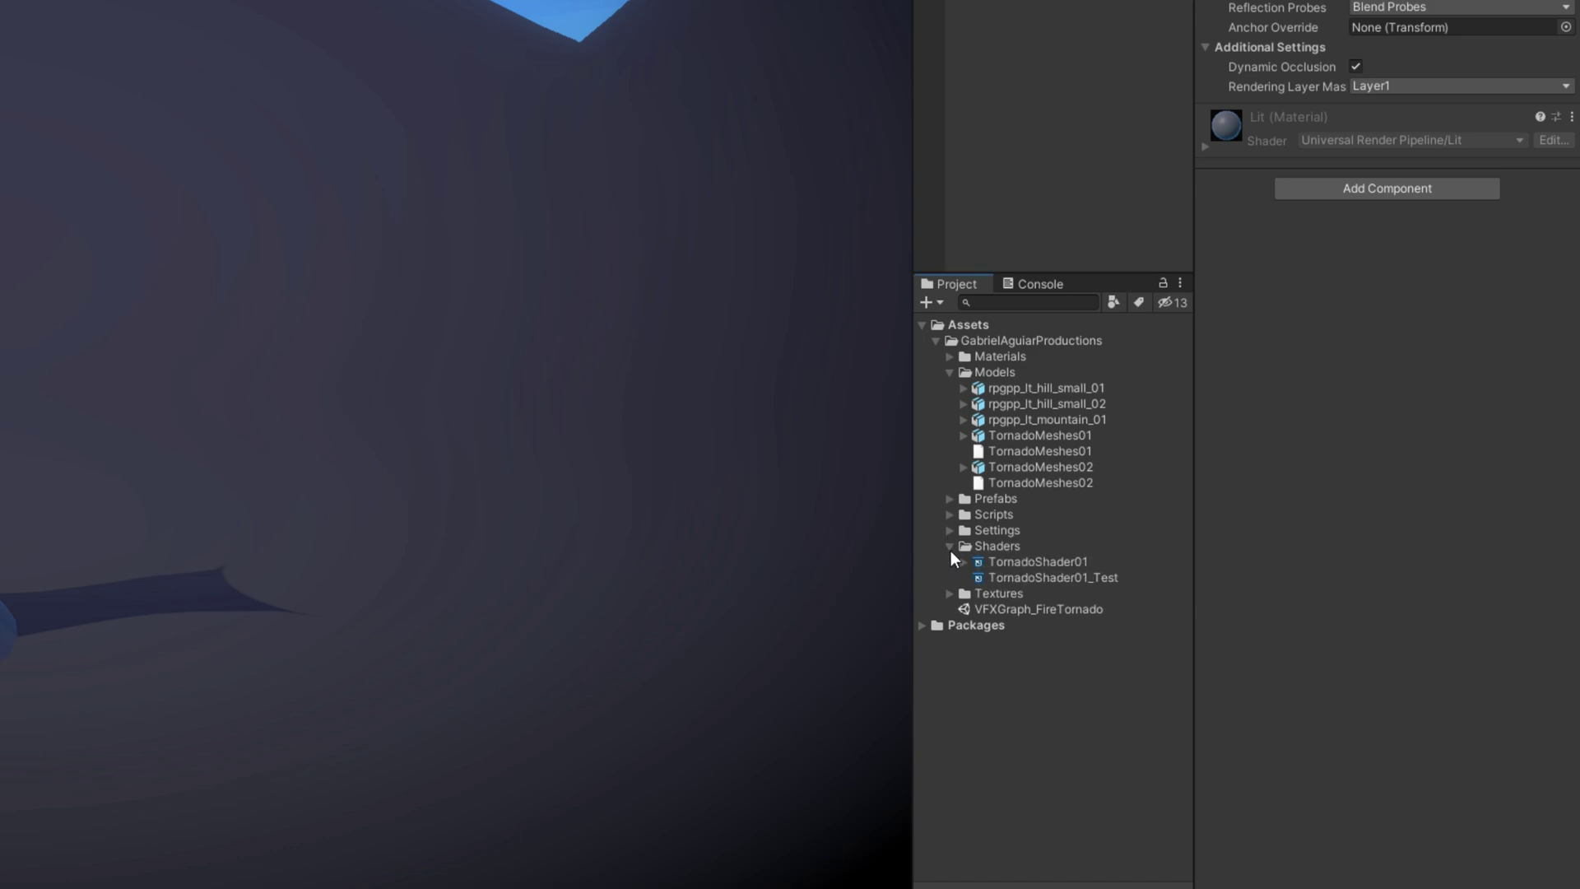
pyautogui.rightClick(968, 547)
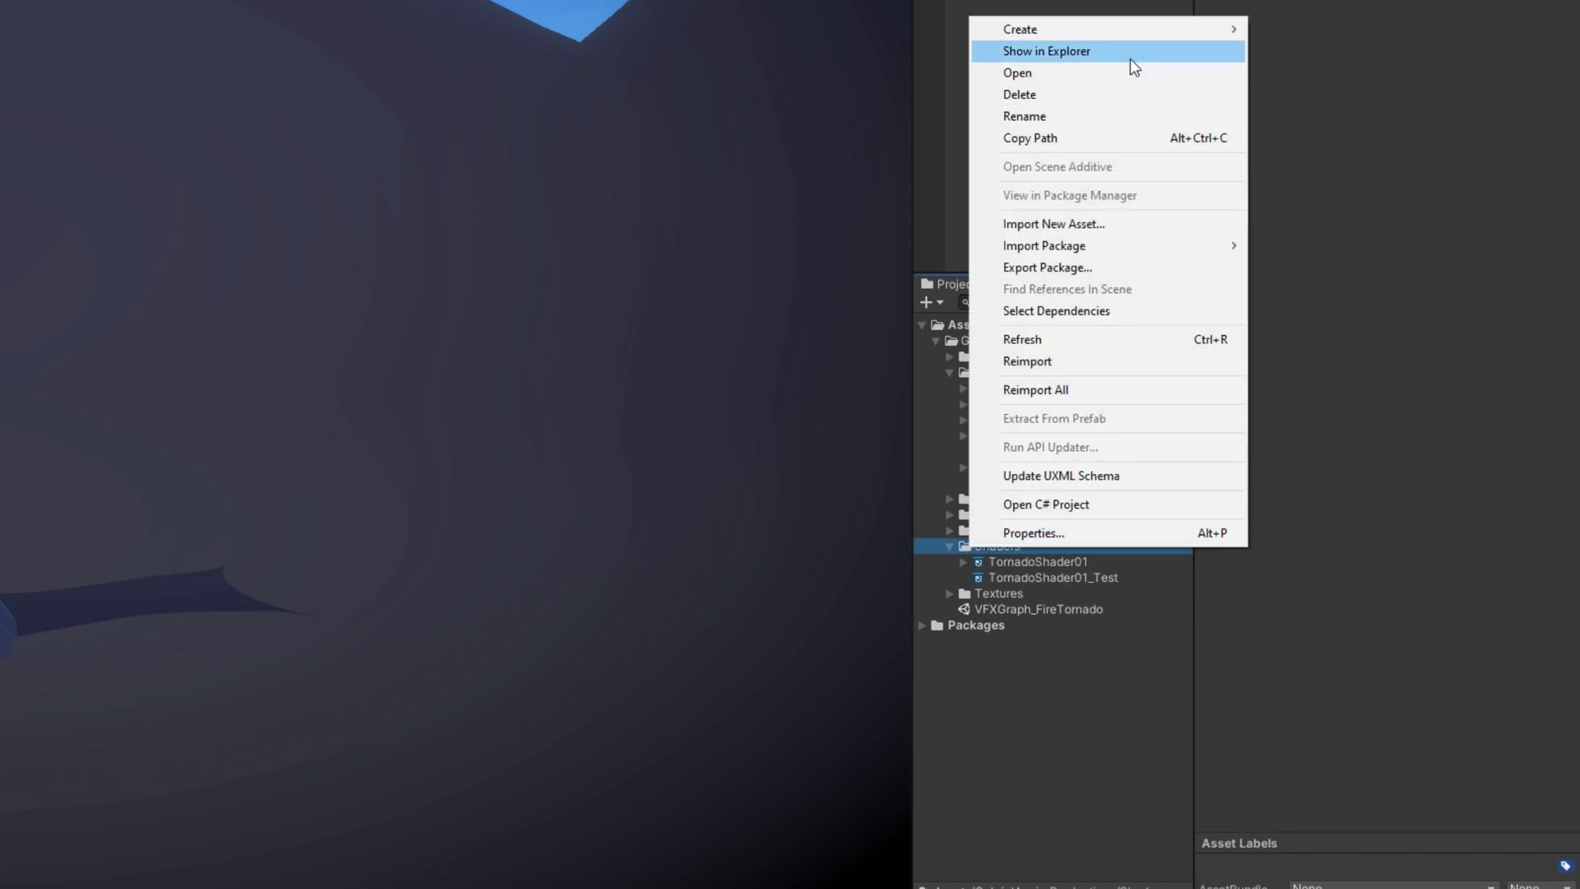
pyautogui.moveTo(1134, 31)
pyautogui.moveTo(1310, 103)
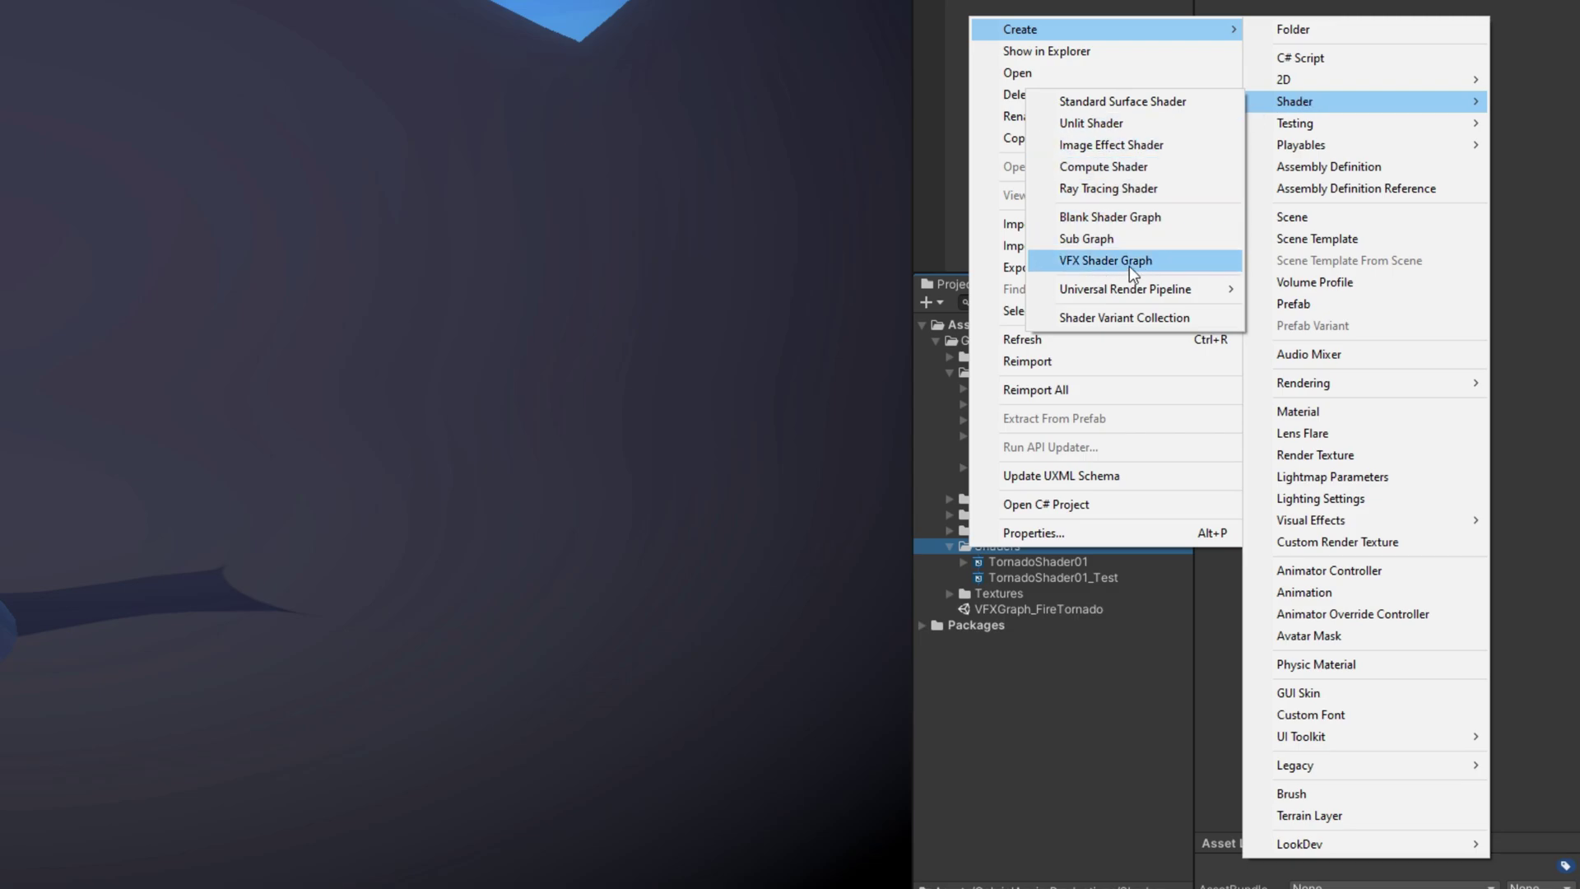
pyautogui.click(1154, 218)
pyautogui.write('Tornad')
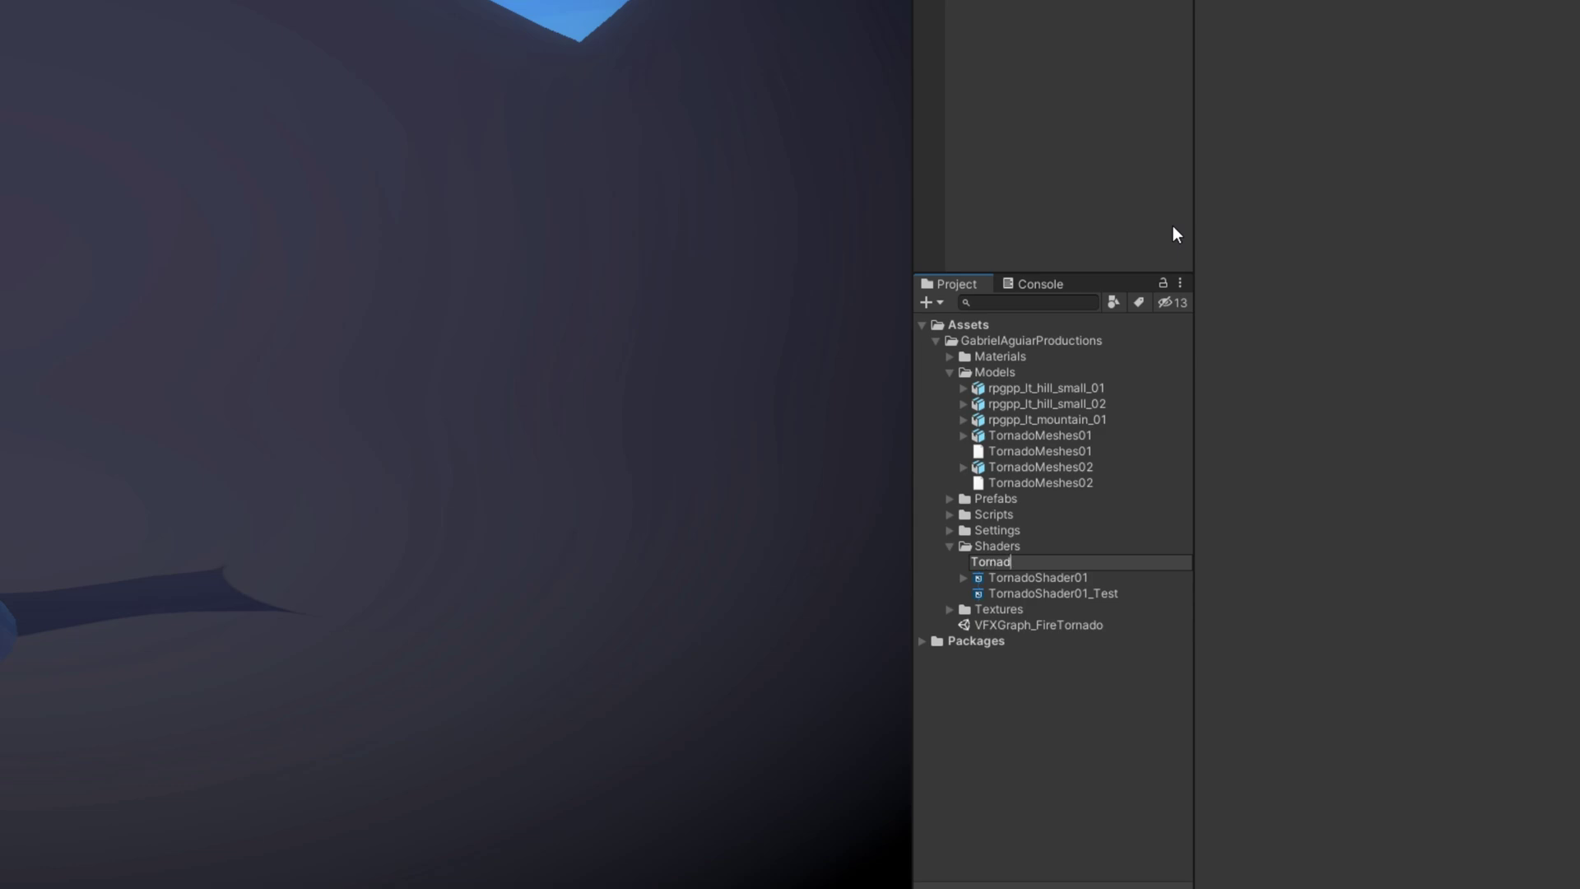
pyautogui.write('oShader_tut')
pyautogui.press('Return')
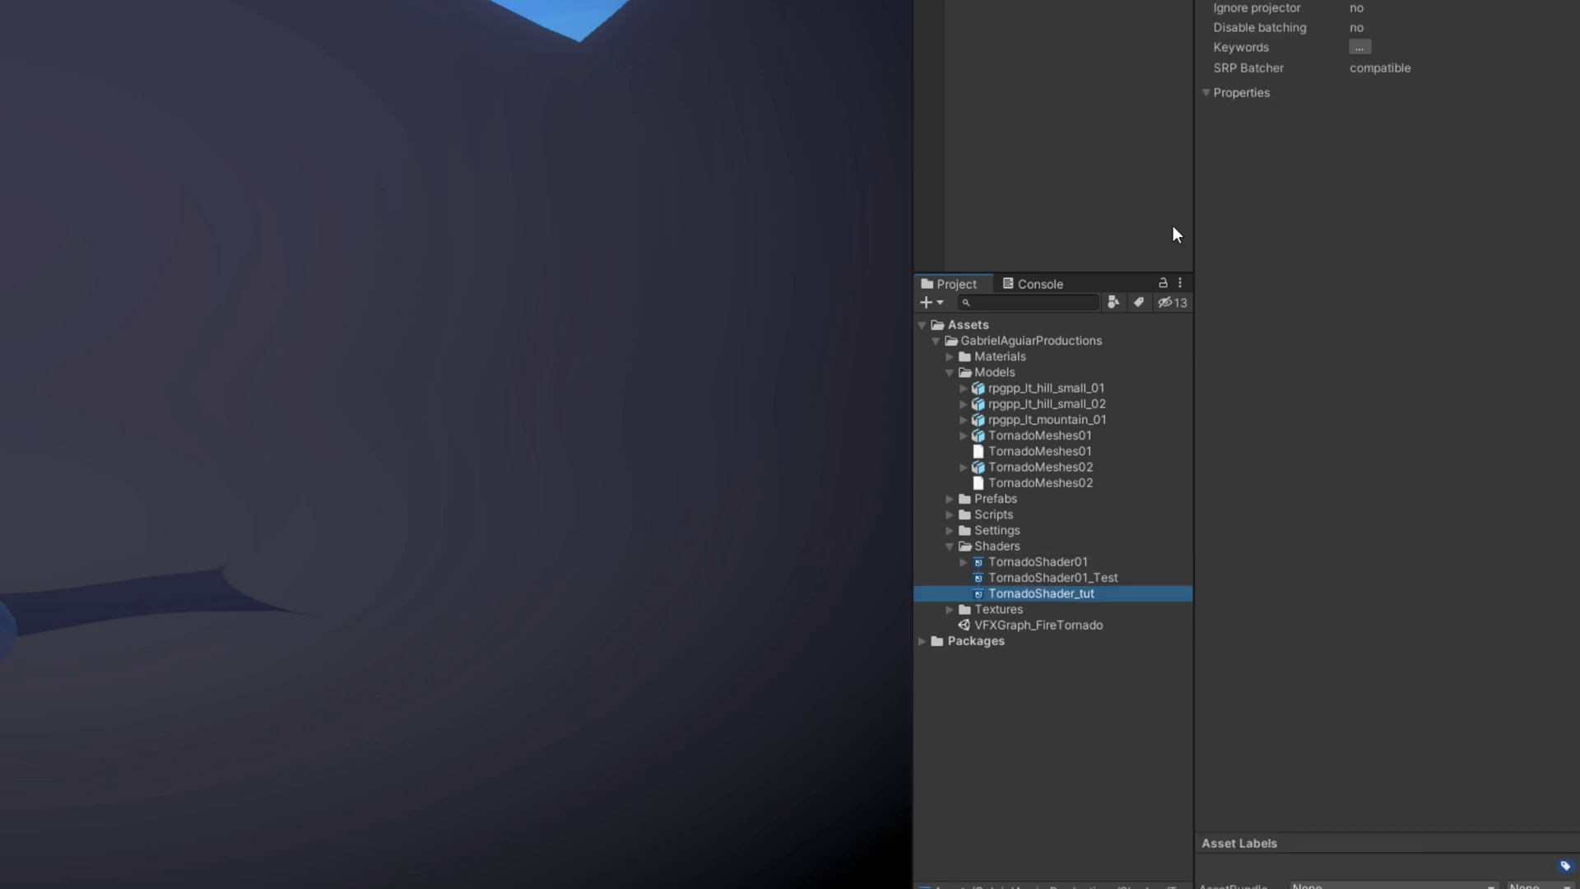
# Open TornadoShader_tut beside the scene view and add Universal and Visual Effect as its active targets
pyautogui.doubleClick(1022, 593)
pyautogui.moveTo(1013, 614); pyautogui.dragTo(402, 617)
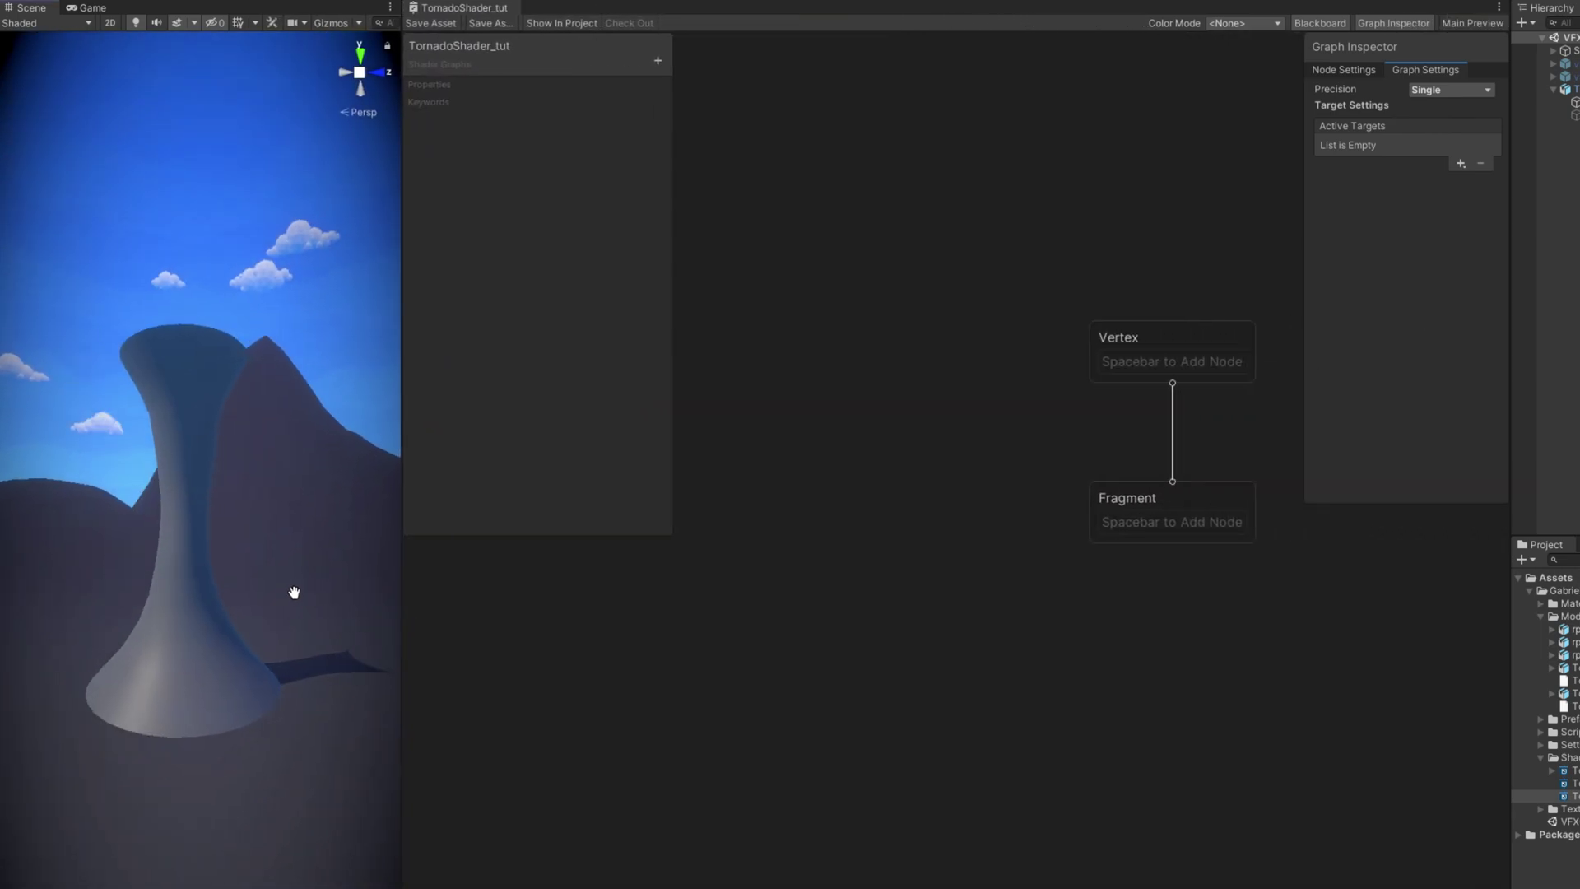
pyautogui.click(1460, 163)
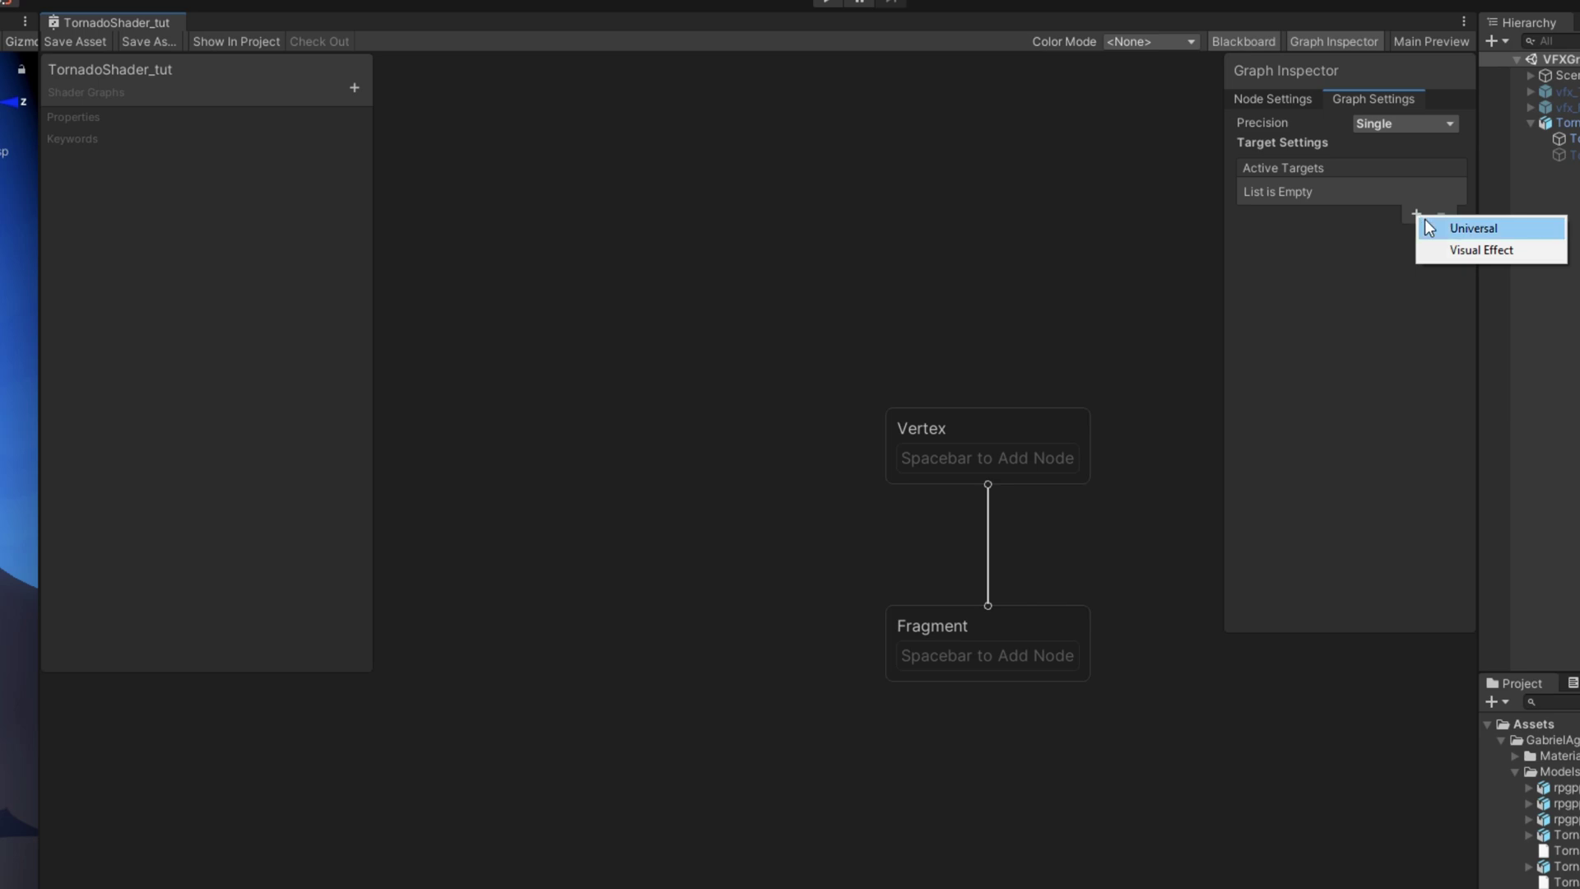
pyautogui.click(1424, 222)
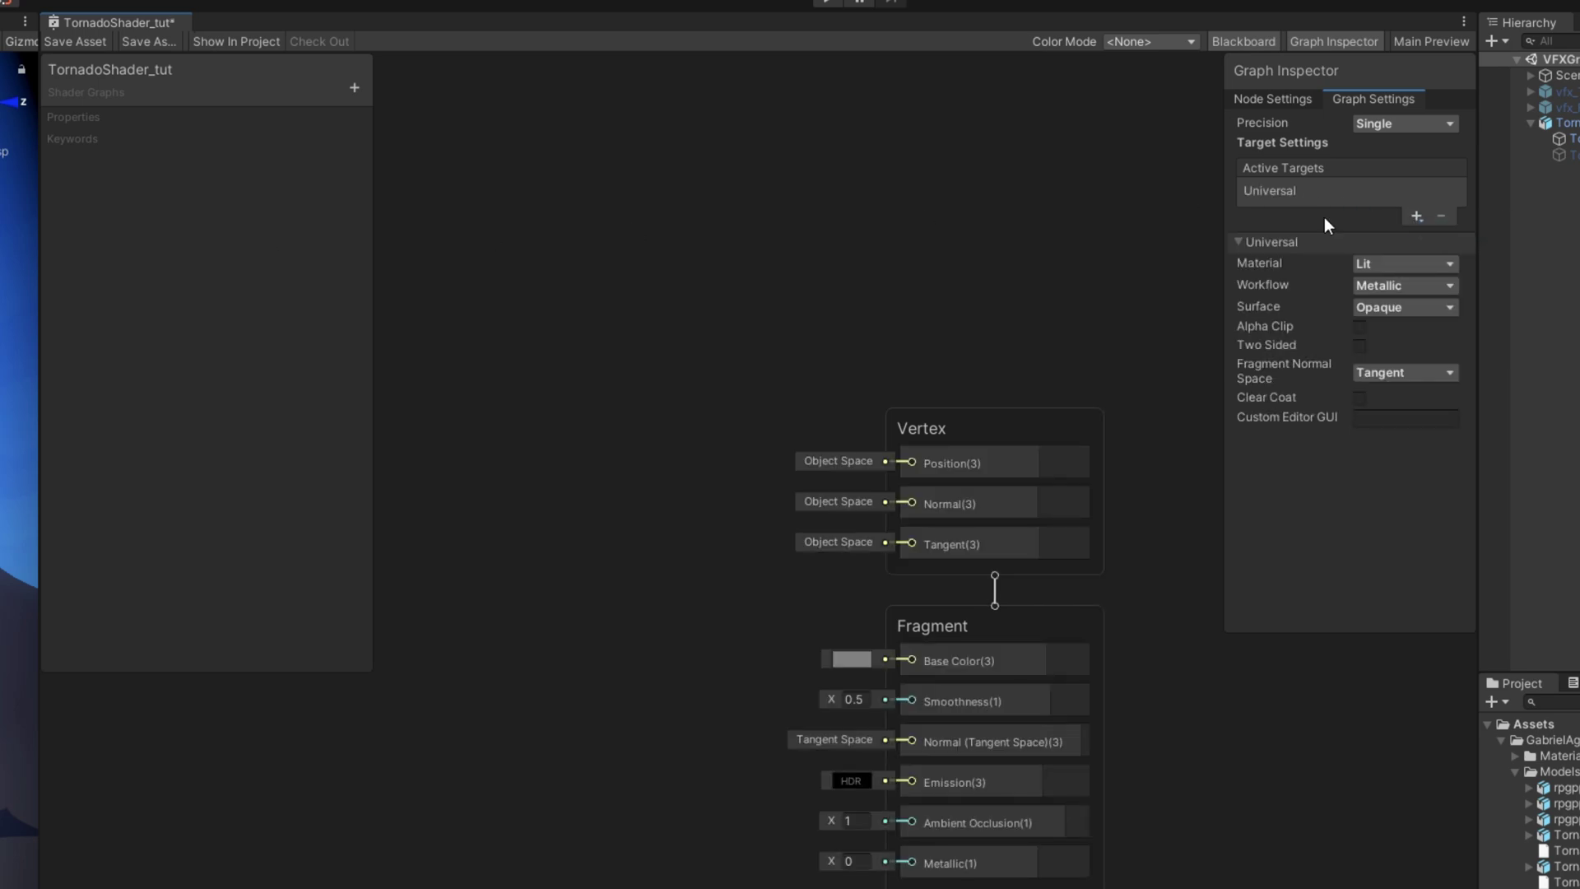
pyautogui.click(1409, 212)
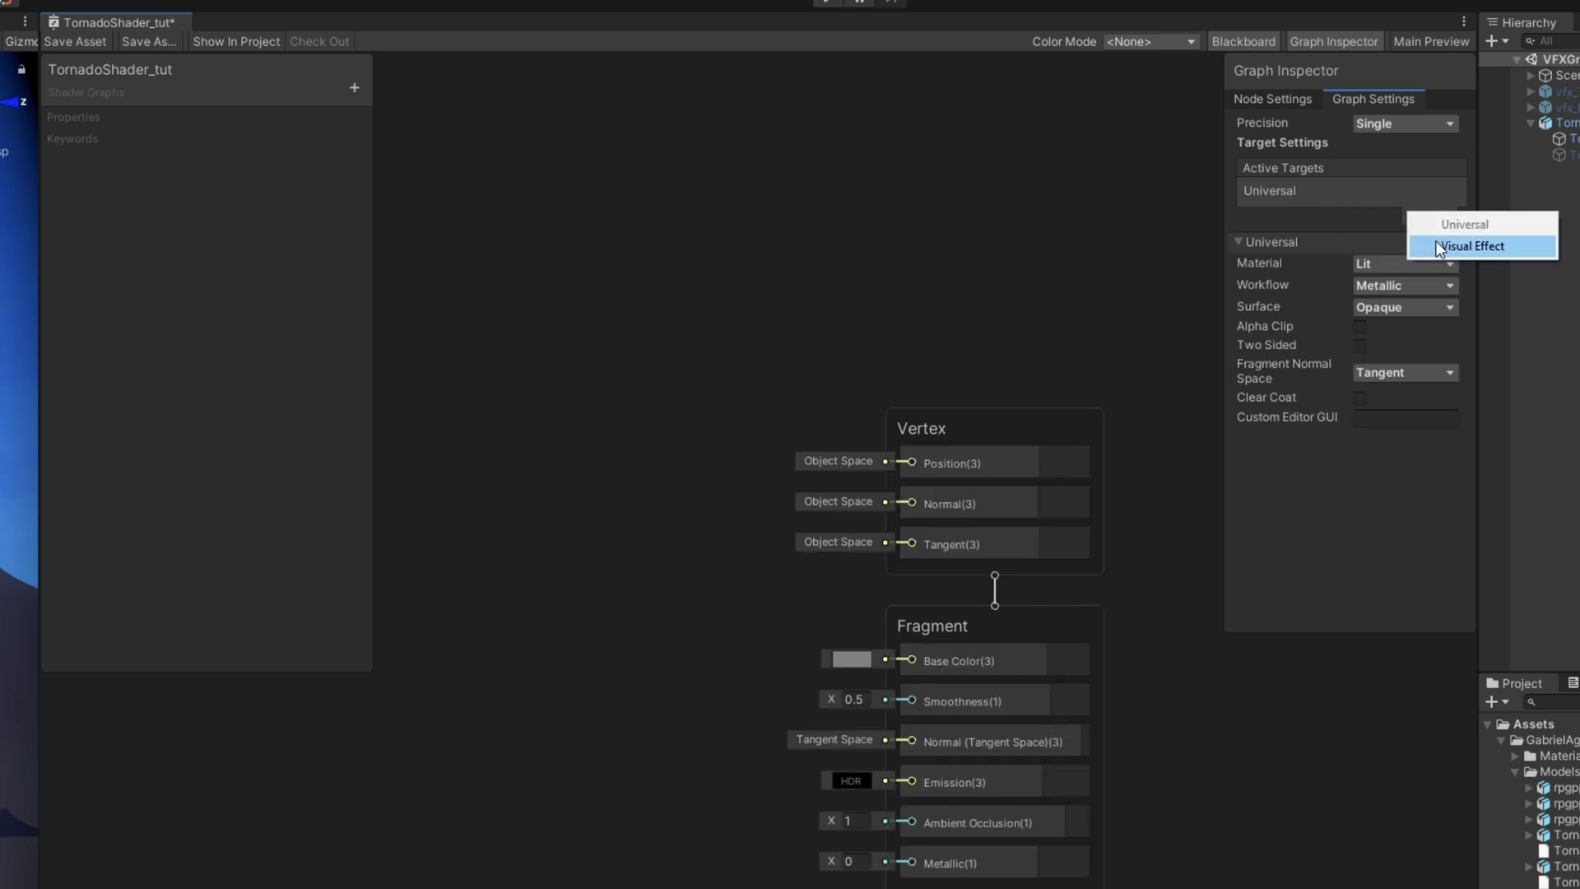
pyautogui.click(1437, 245)
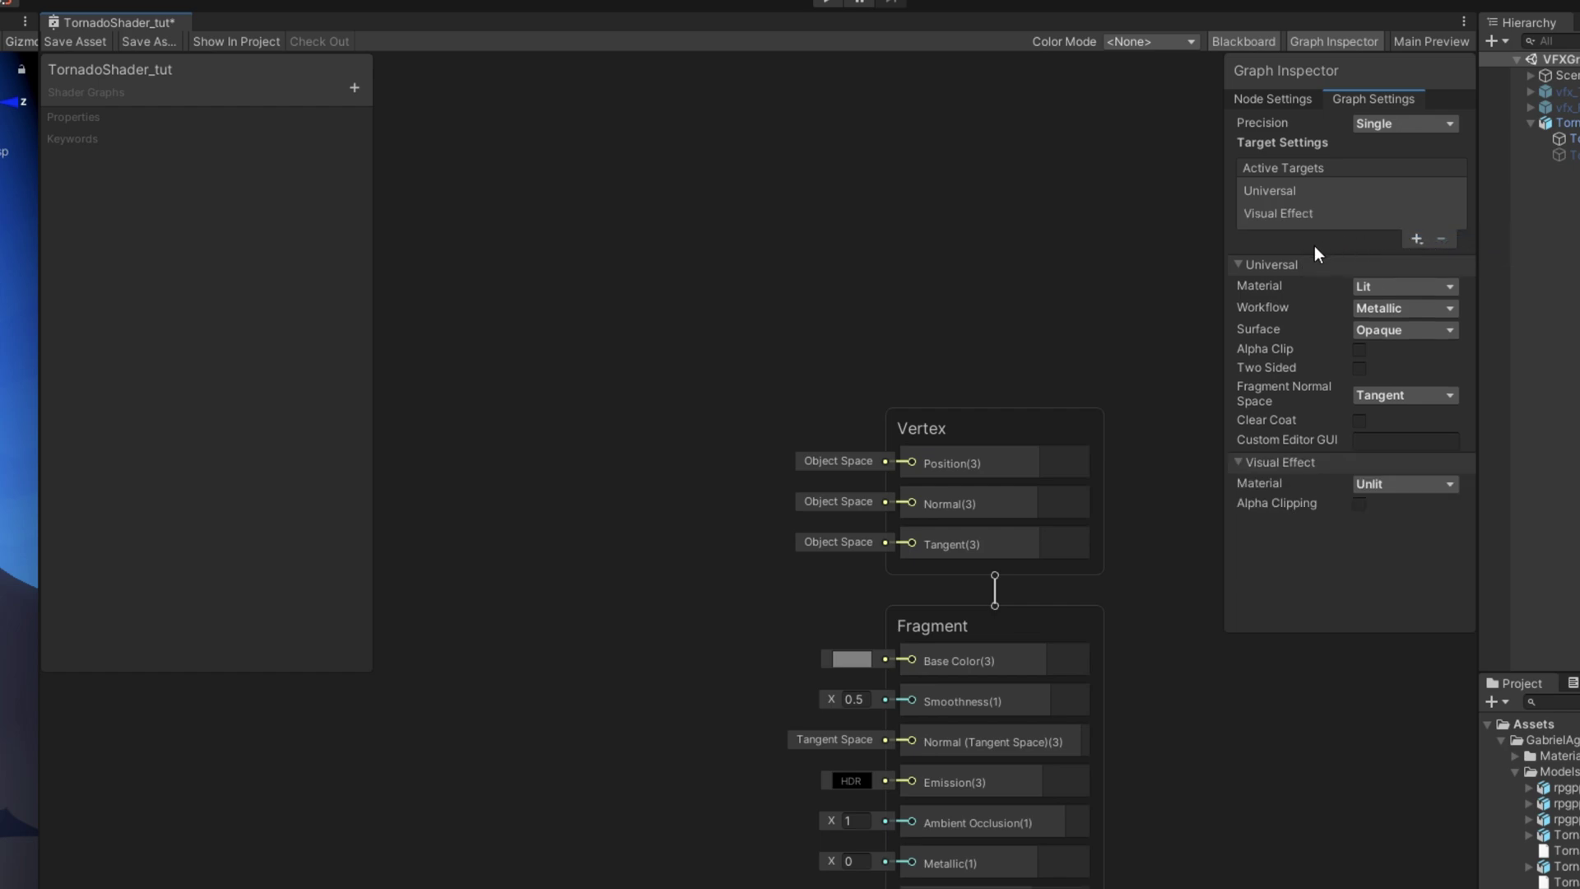
# Set the Universal target's material to Unlit and enable alpha clipping for the Universal and Visual Effect targets
pyautogui.click(1392, 286)
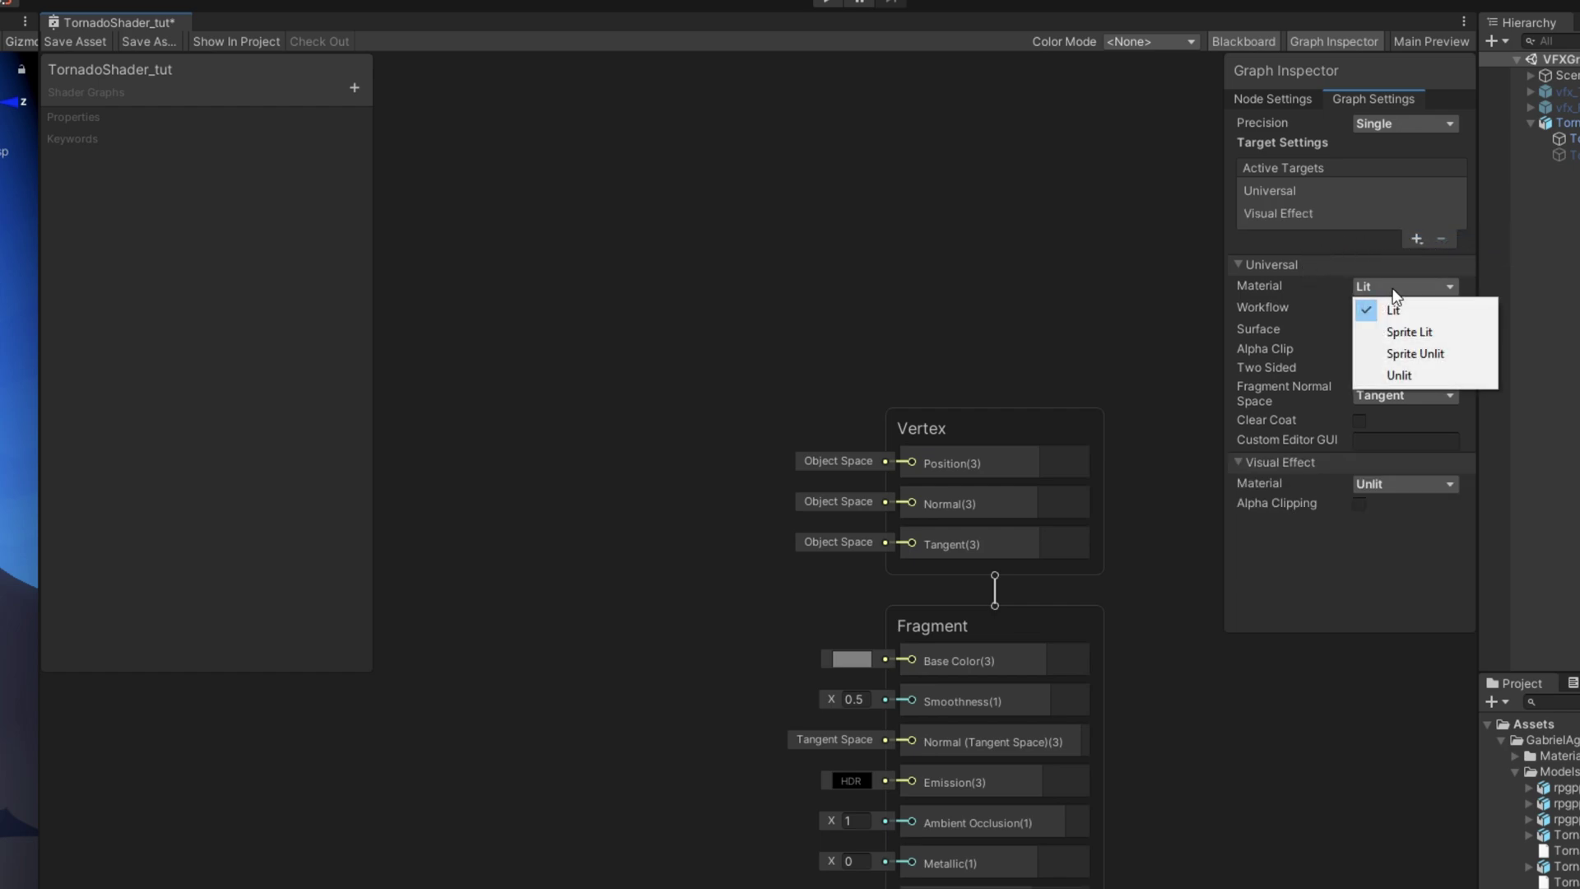
pyautogui.click(1384, 372)
pyautogui.click(1359, 328)
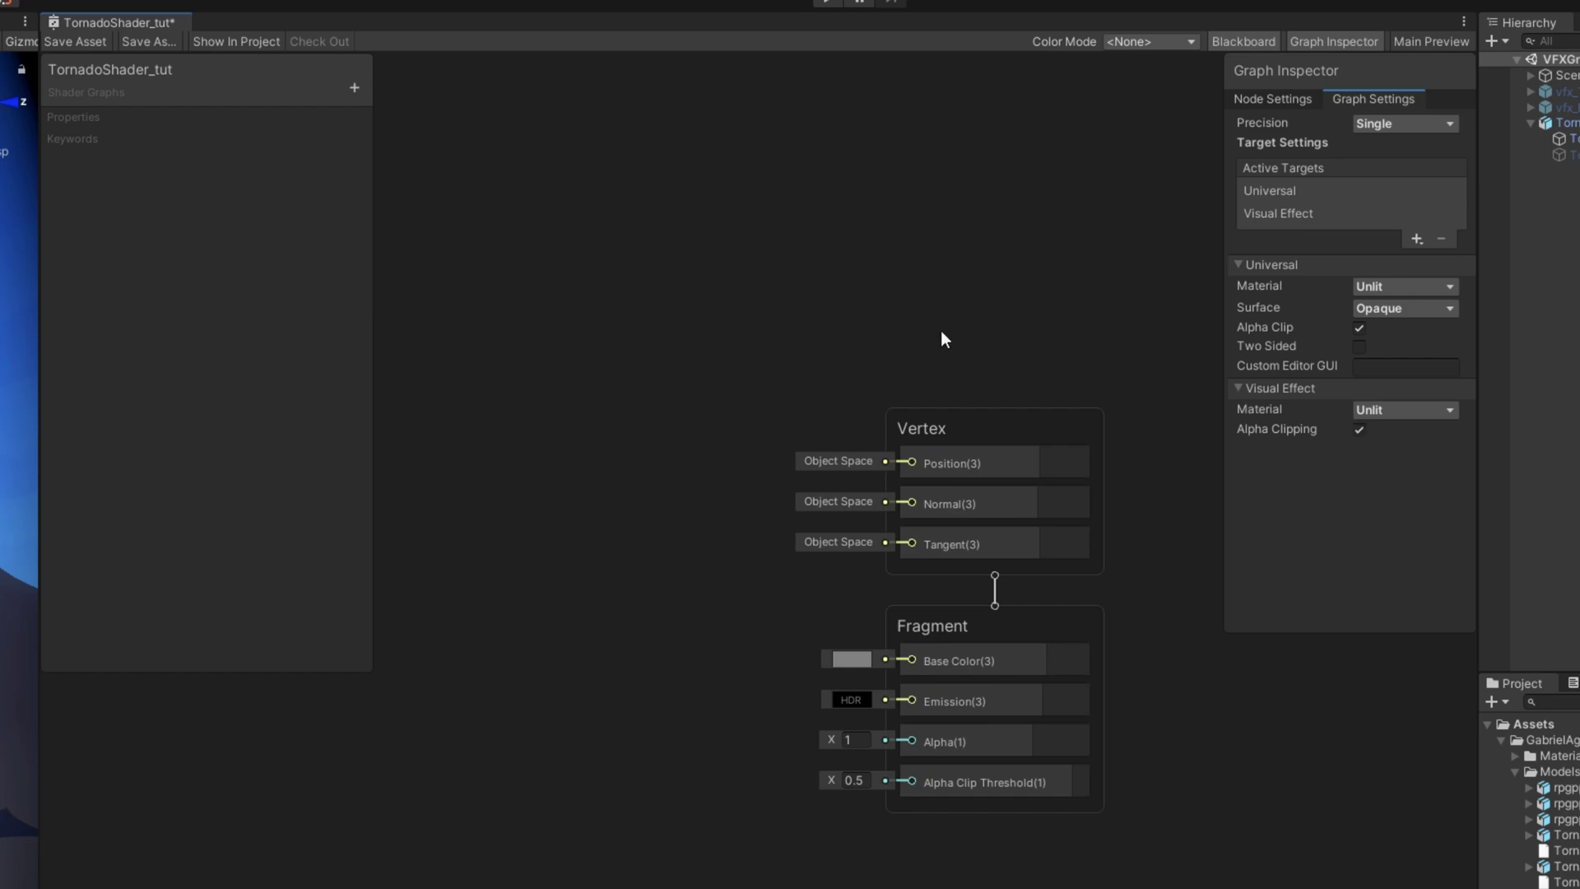
# Add a Color property with its default name and a Float property named Dissolve to the shader graph
pyautogui.click(355, 87)
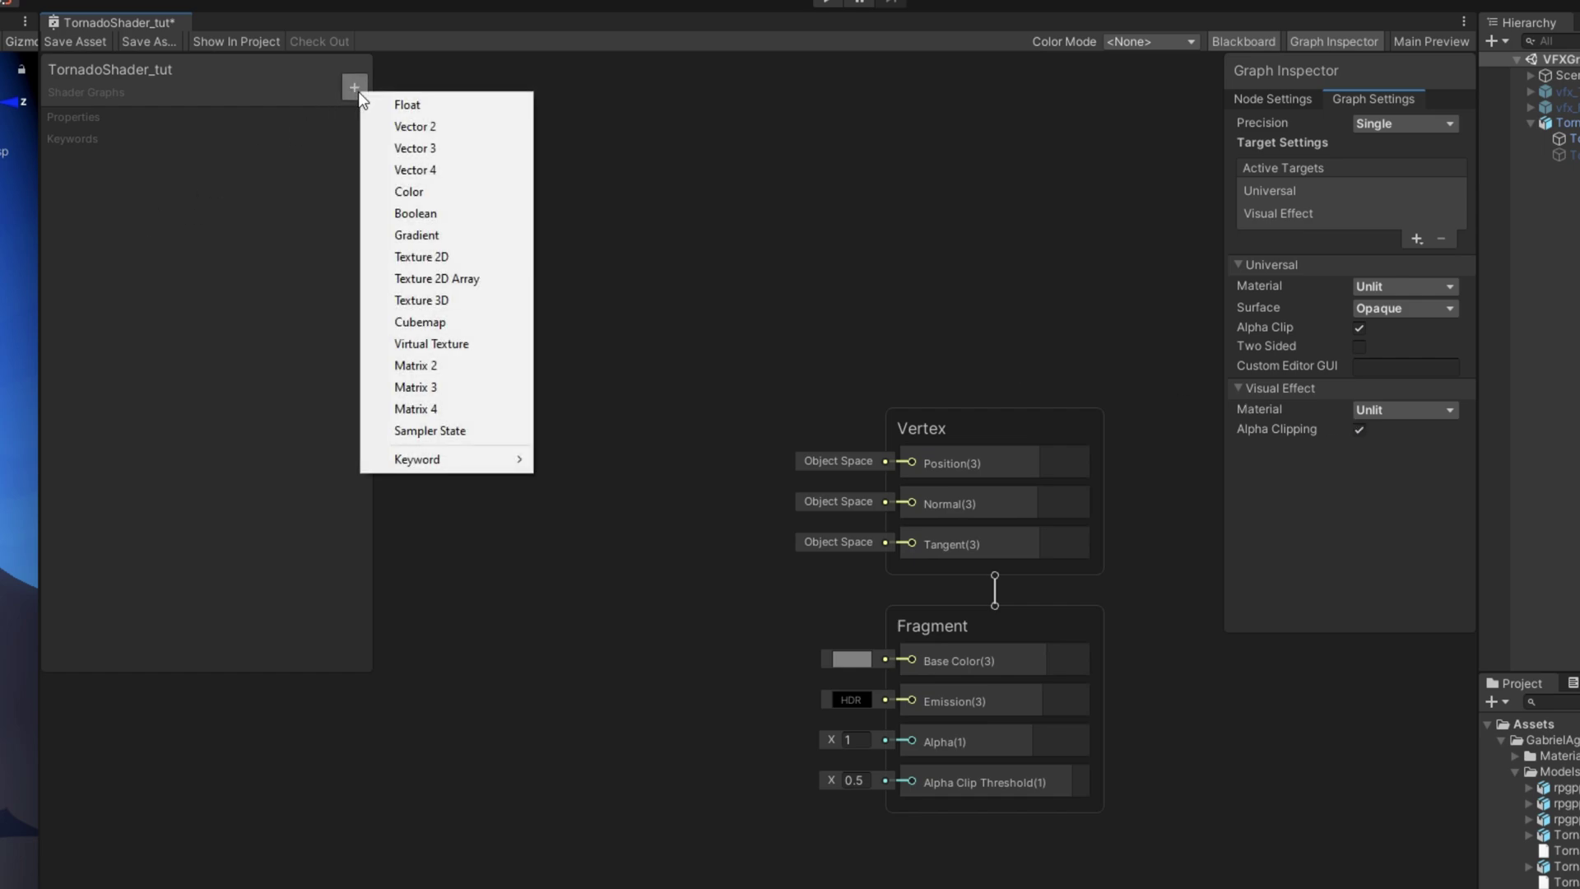
pyautogui.click(410, 188)
pyautogui.press('Return')
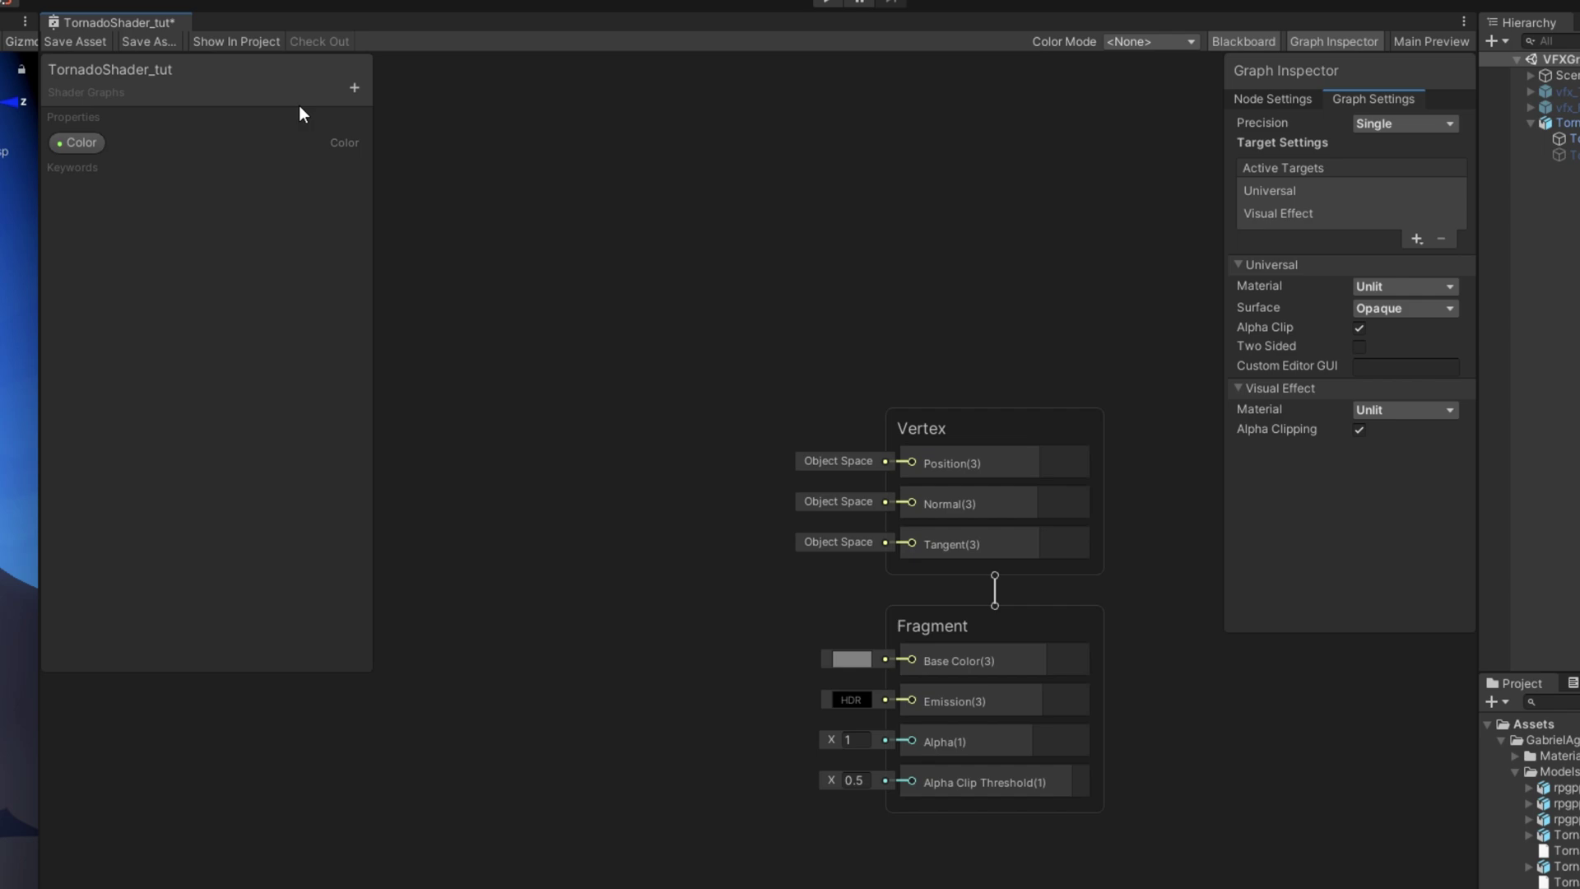
pyautogui.click(352, 85)
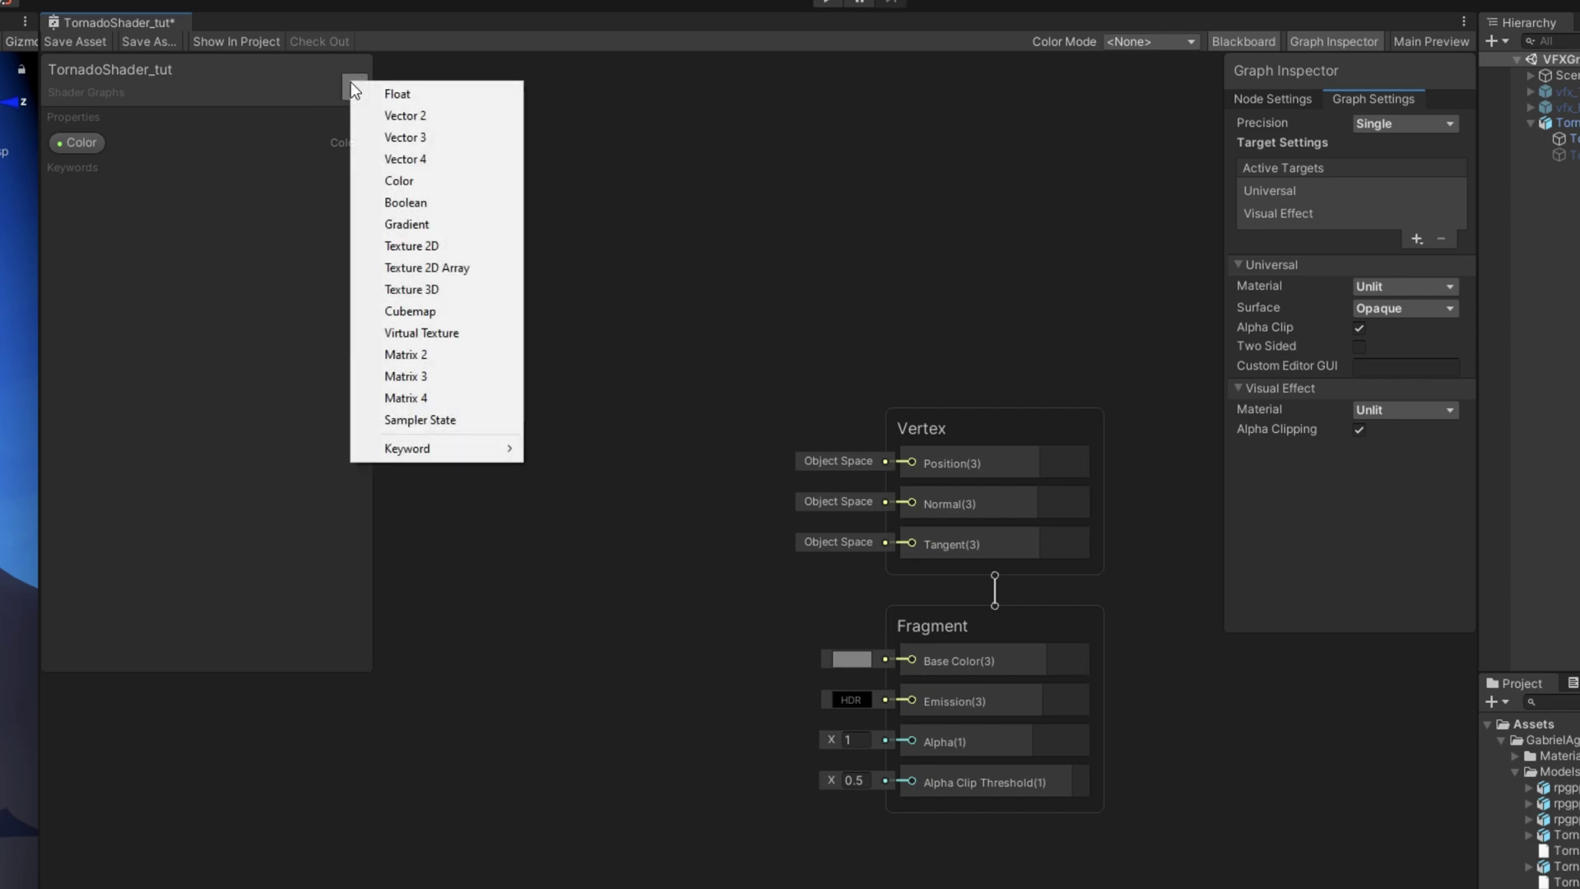
pyautogui.click(409, 100)
pyautogui.write('Dissolve')
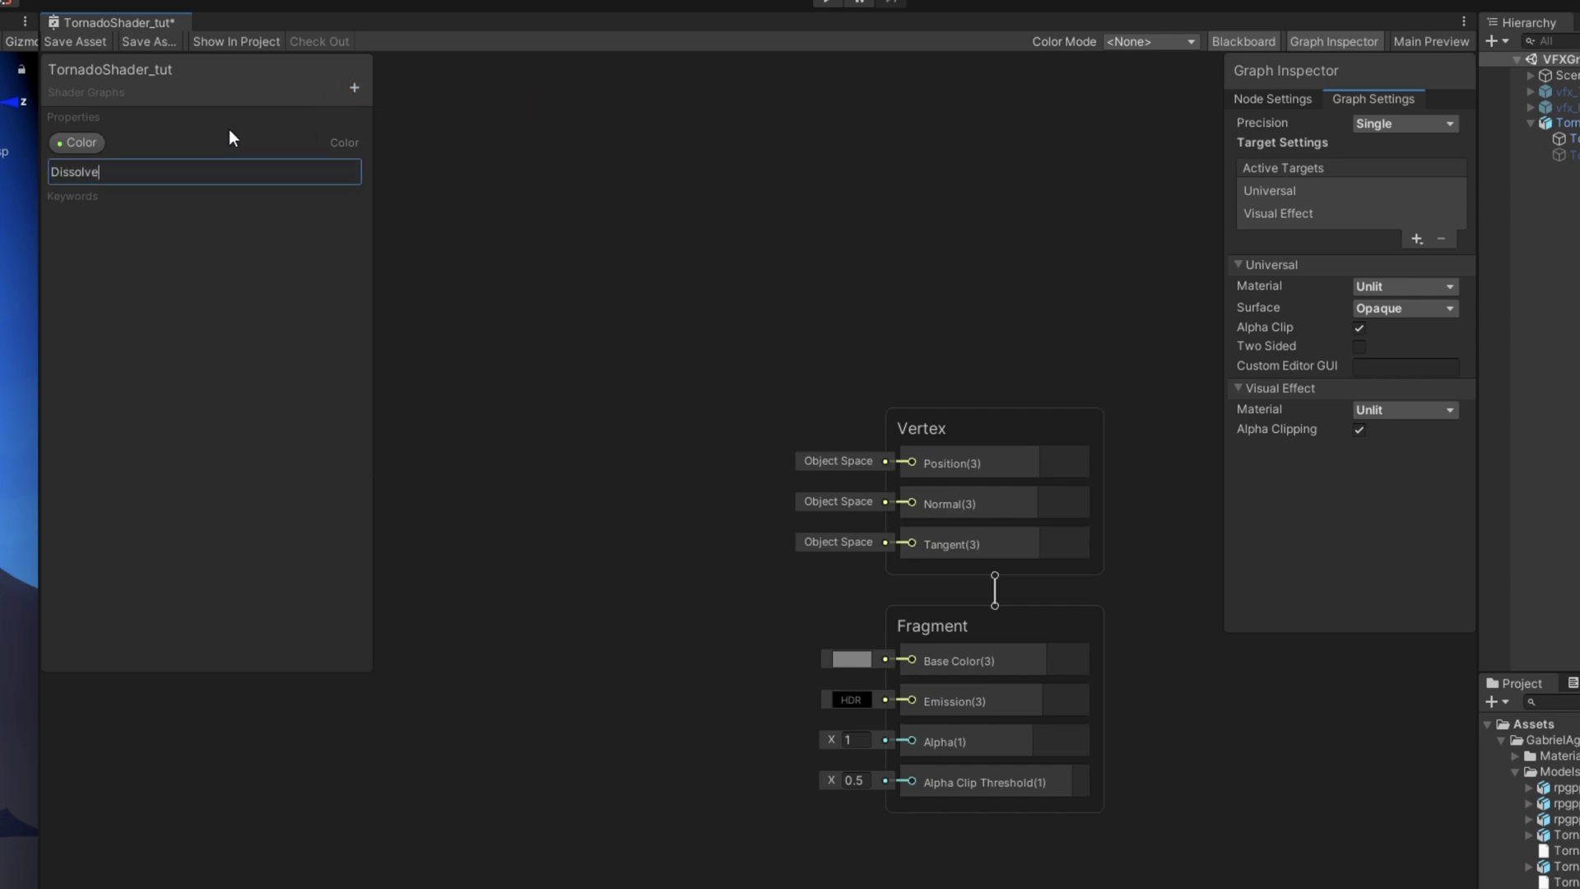
pyautogui.press('Return')
# Change the Dissolve property to Slider mode and set its reference to Dissolve_
pyautogui.click(107, 174)
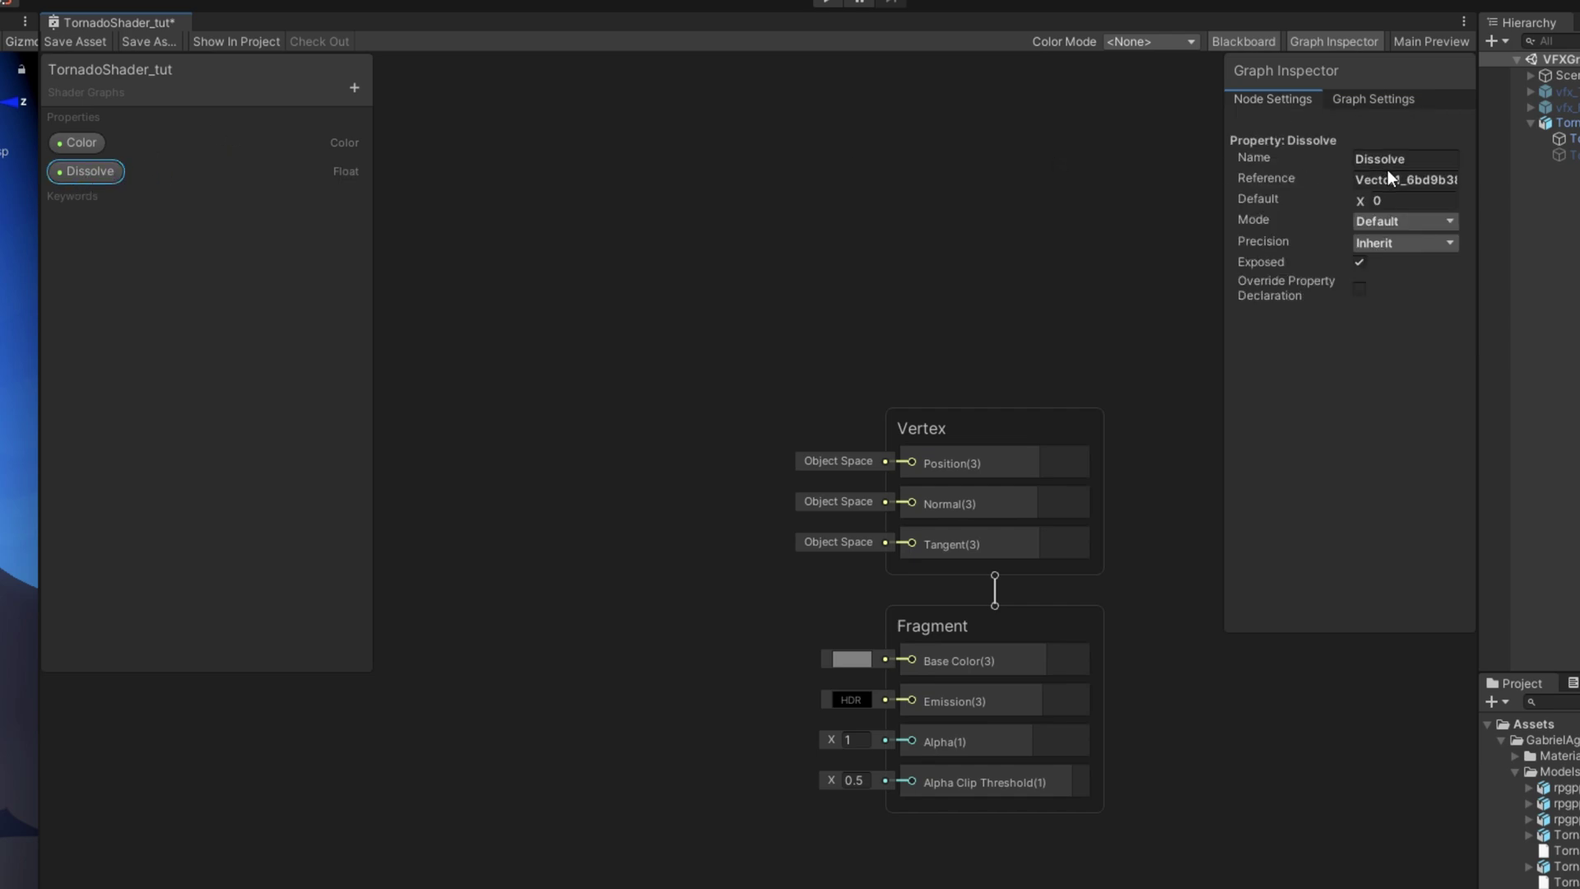
pyautogui.click(1389, 221)
pyautogui.click(1400, 264)
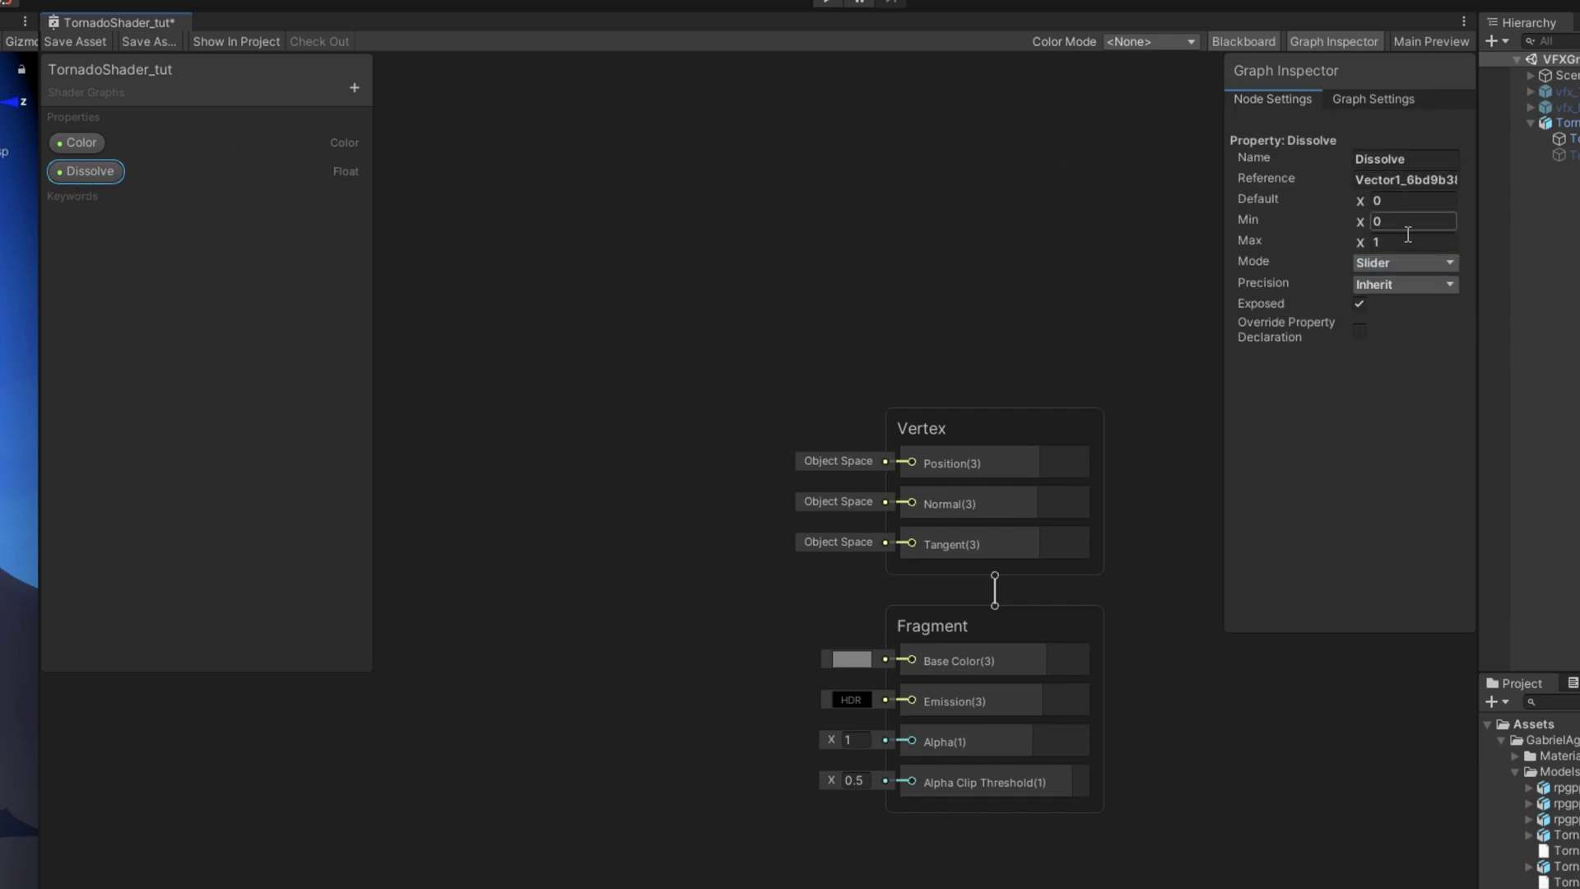
pyautogui.click(1415, 163)
pyautogui.hotkey('ctrl', 'c')
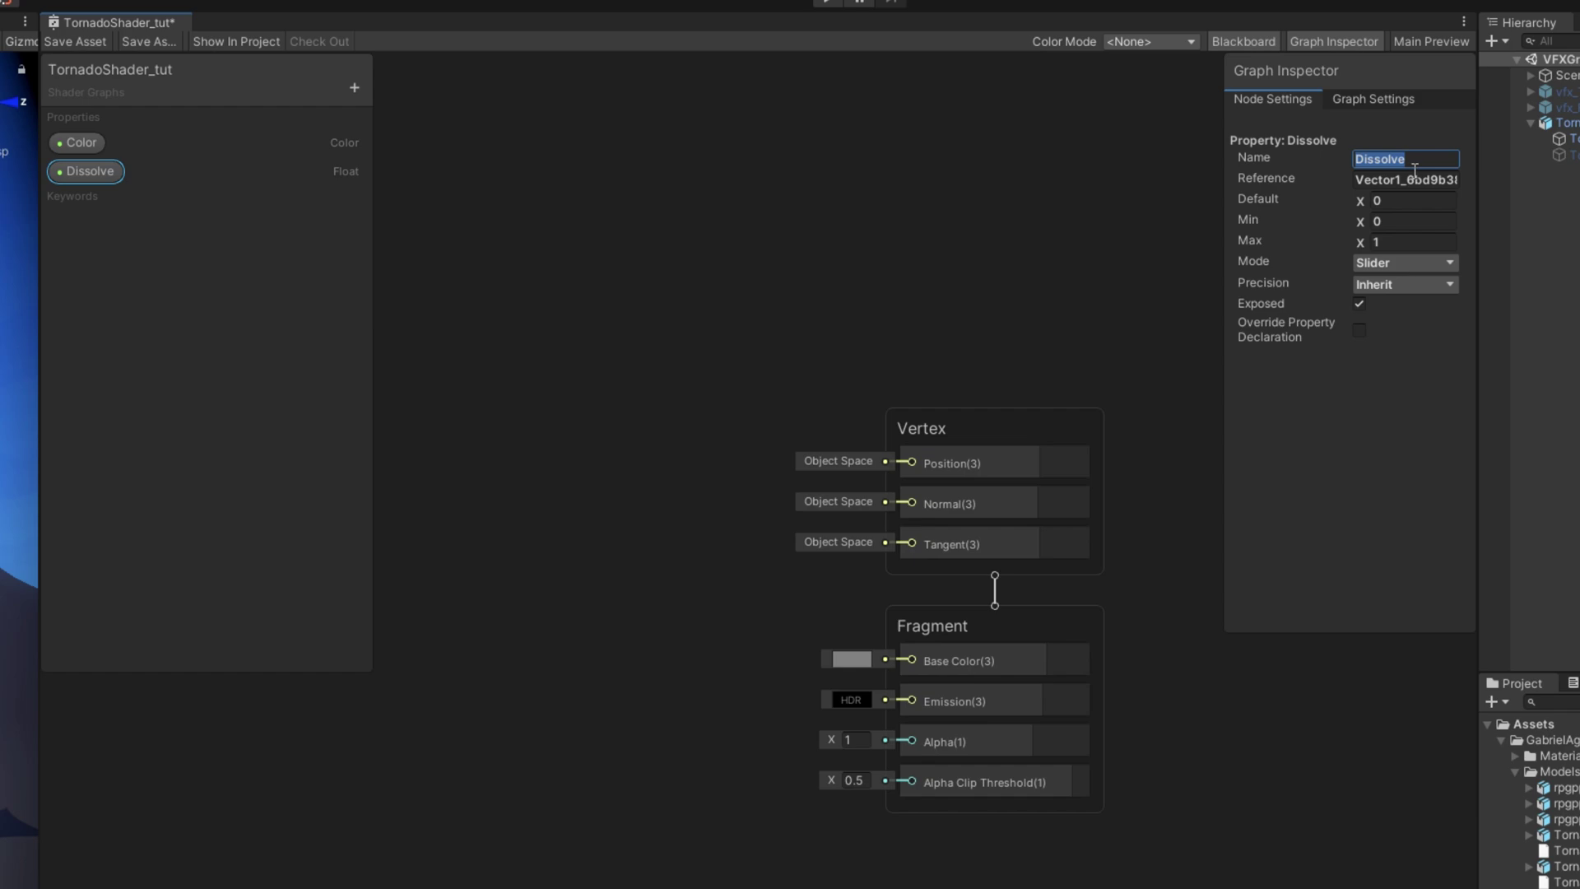
pyautogui.click(1405, 183)
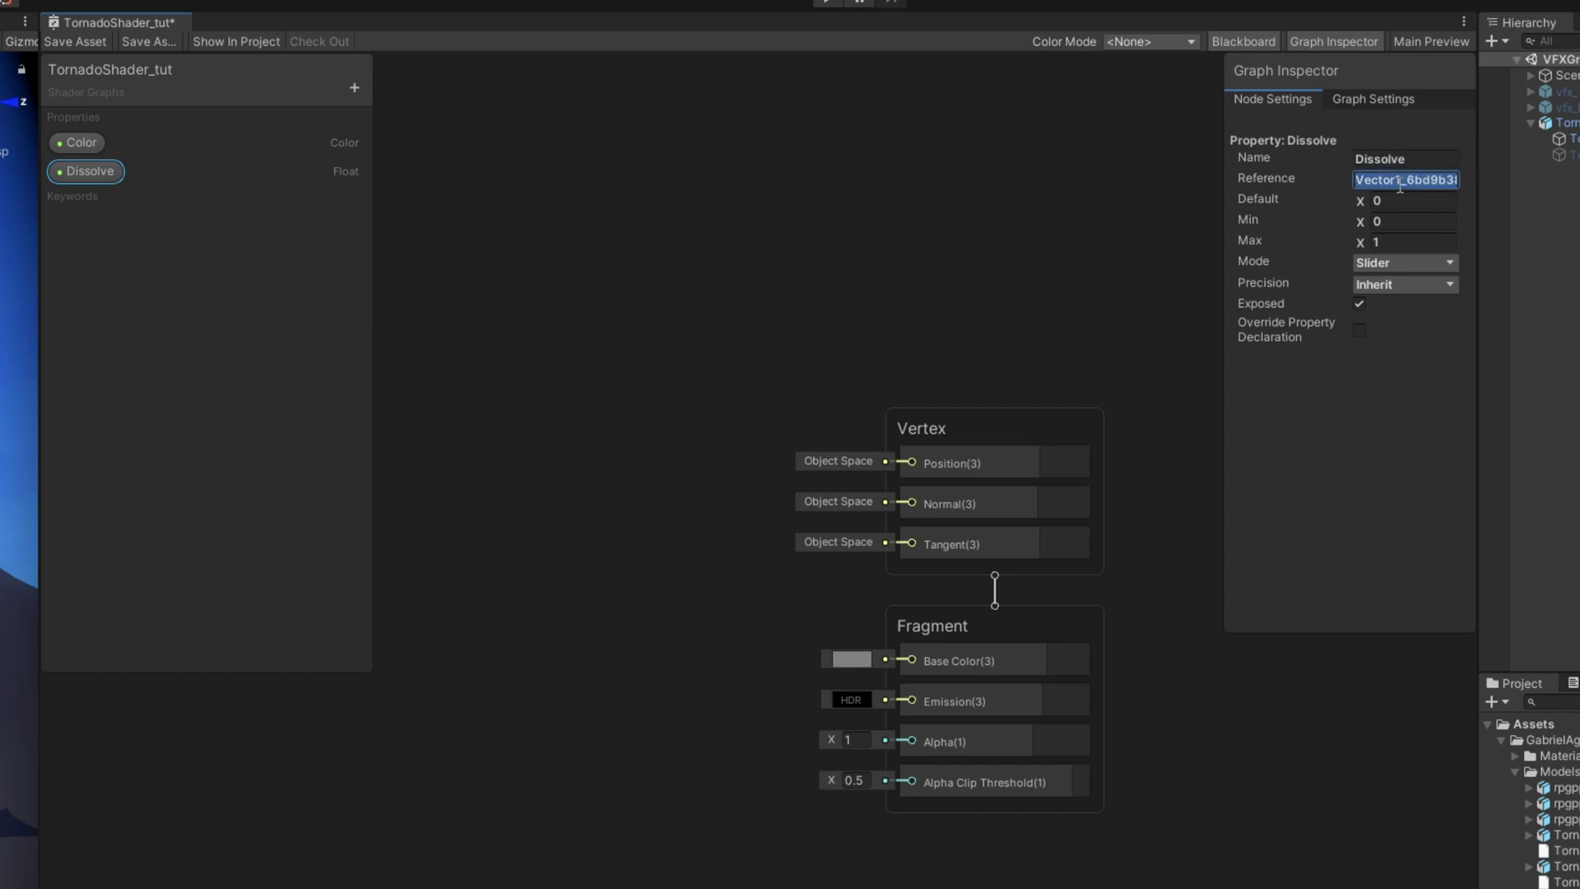
pyautogui.hotkey('ctrl', 'v')
# Set the Color property's reference to Color_, its default colour to white and its mode to HDR
pyautogui.click(78, 143)
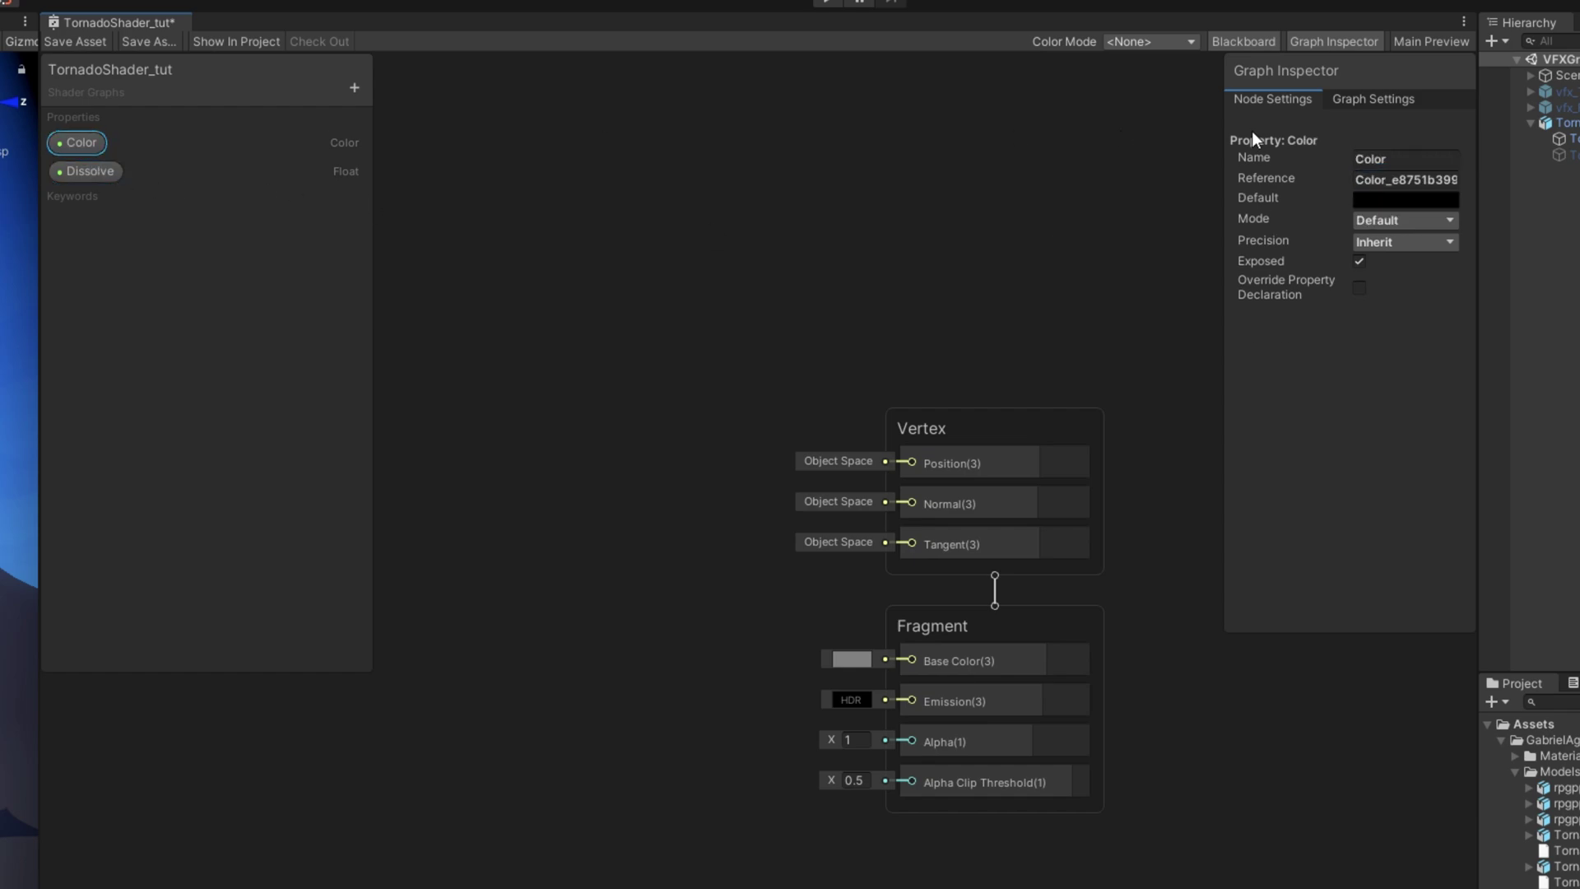
pyautogui.click(1398, 159)
pyautogui.hotkey('ctrl', 'c')
pyautogui.click(1422, 179)
pyautogui.hotkey('ctrl', 'v')
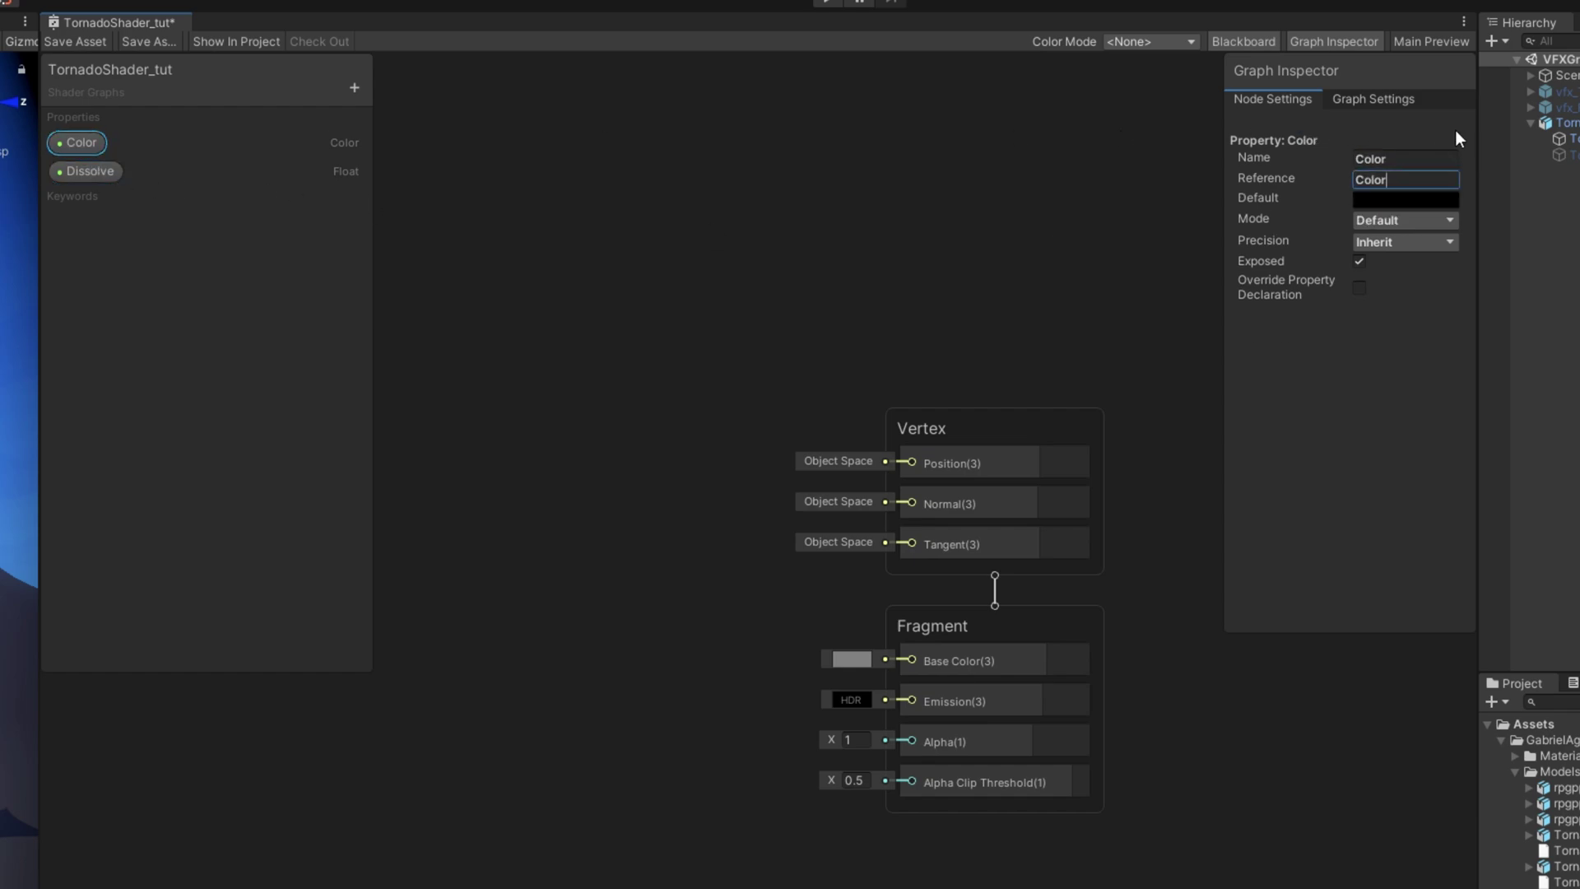
pyautogui.write('_')
pyautogui.press('Return')
pyautogui.click(1405, 200)
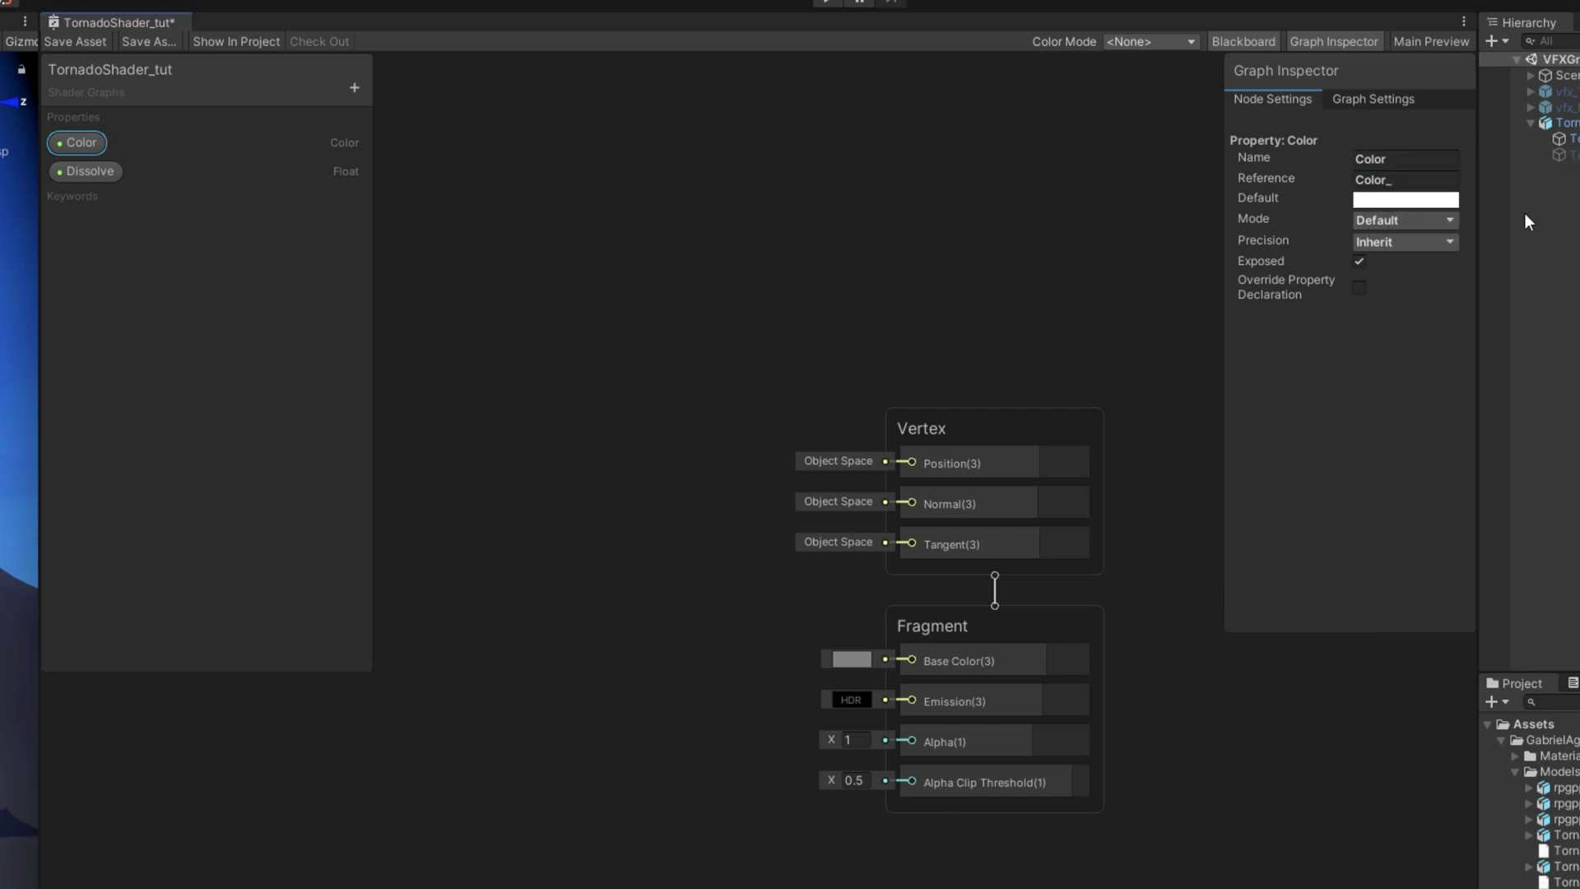
pyautogui.click(1415, 220)
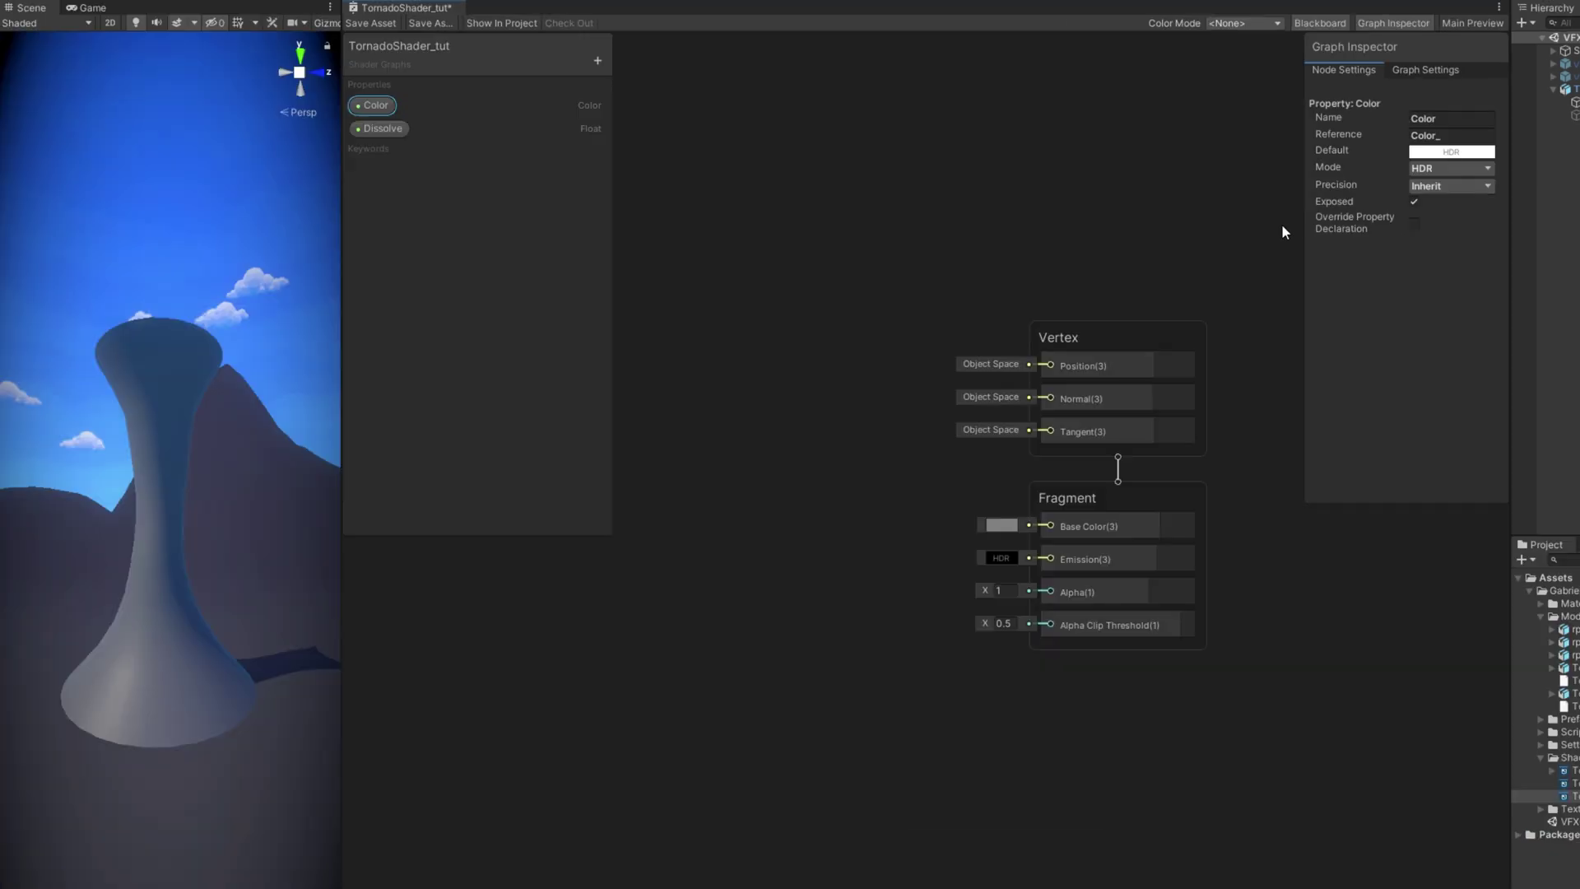
# Place the Dissolve property in the graph and connect it to the Fragment's Alpha input
pyautogui.moveTo(828, 676); pyautogui.dragTo(829, 538, button='middle')
pyautogui.scroll(1, 815, 538)
pyautogui.moveTo(111, 172); pyautogui.dragTo(545, 595)
pyautogui.scroll(2, 802, 446)
pyautogui.moveTo(752, 481); pyautogui.dragTo(1086, 475)
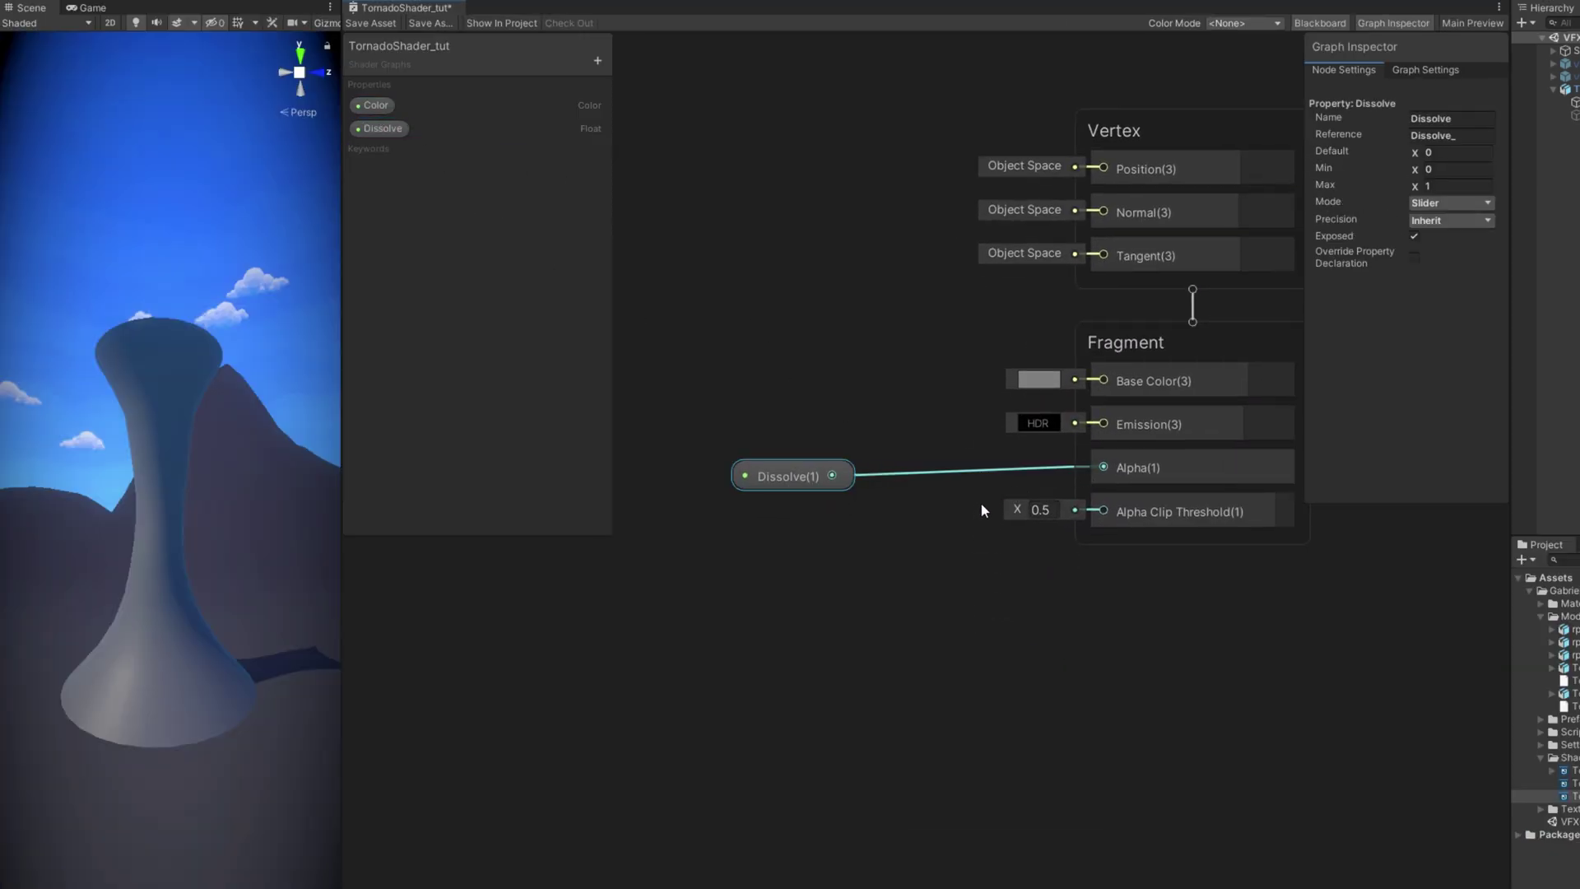
pyautogui.scroll(1, 980, 502)
pyautogui.moveTo(980, 501); pyautogui.dragTo(1188, 469, button='middle')
pyautogui.scroll(-2, 1195, 486)
# Create a Simple Noise node beside the Dissolve node and lower its scale to 439
pyautogui.click(813, 489)
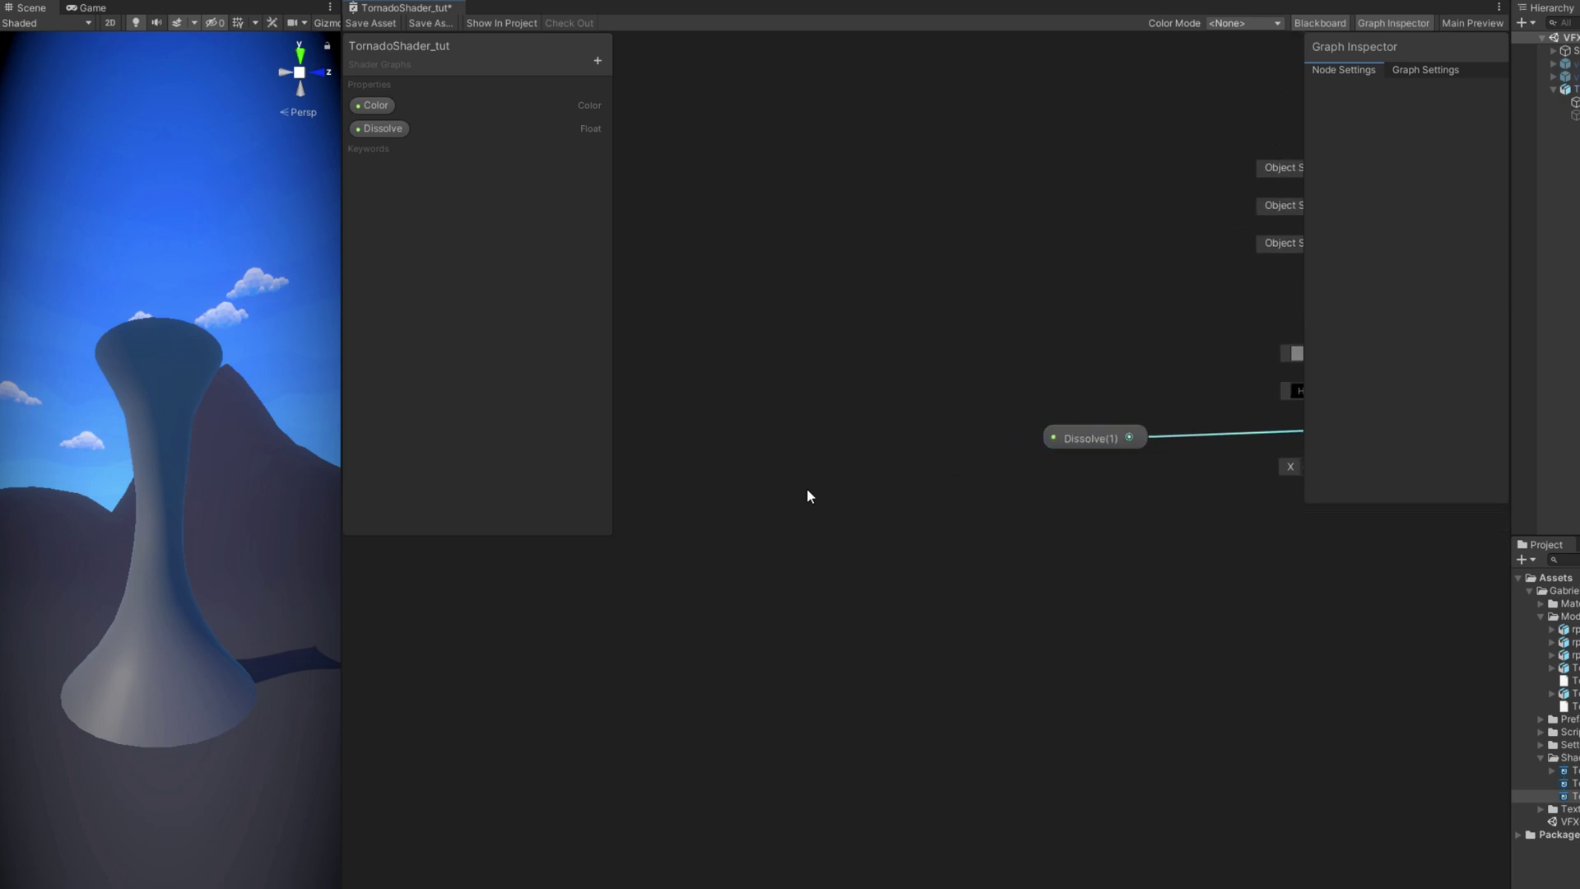
pyautogui.press('space')
pyautogui.write('simple')
pyautogui.press('Return')
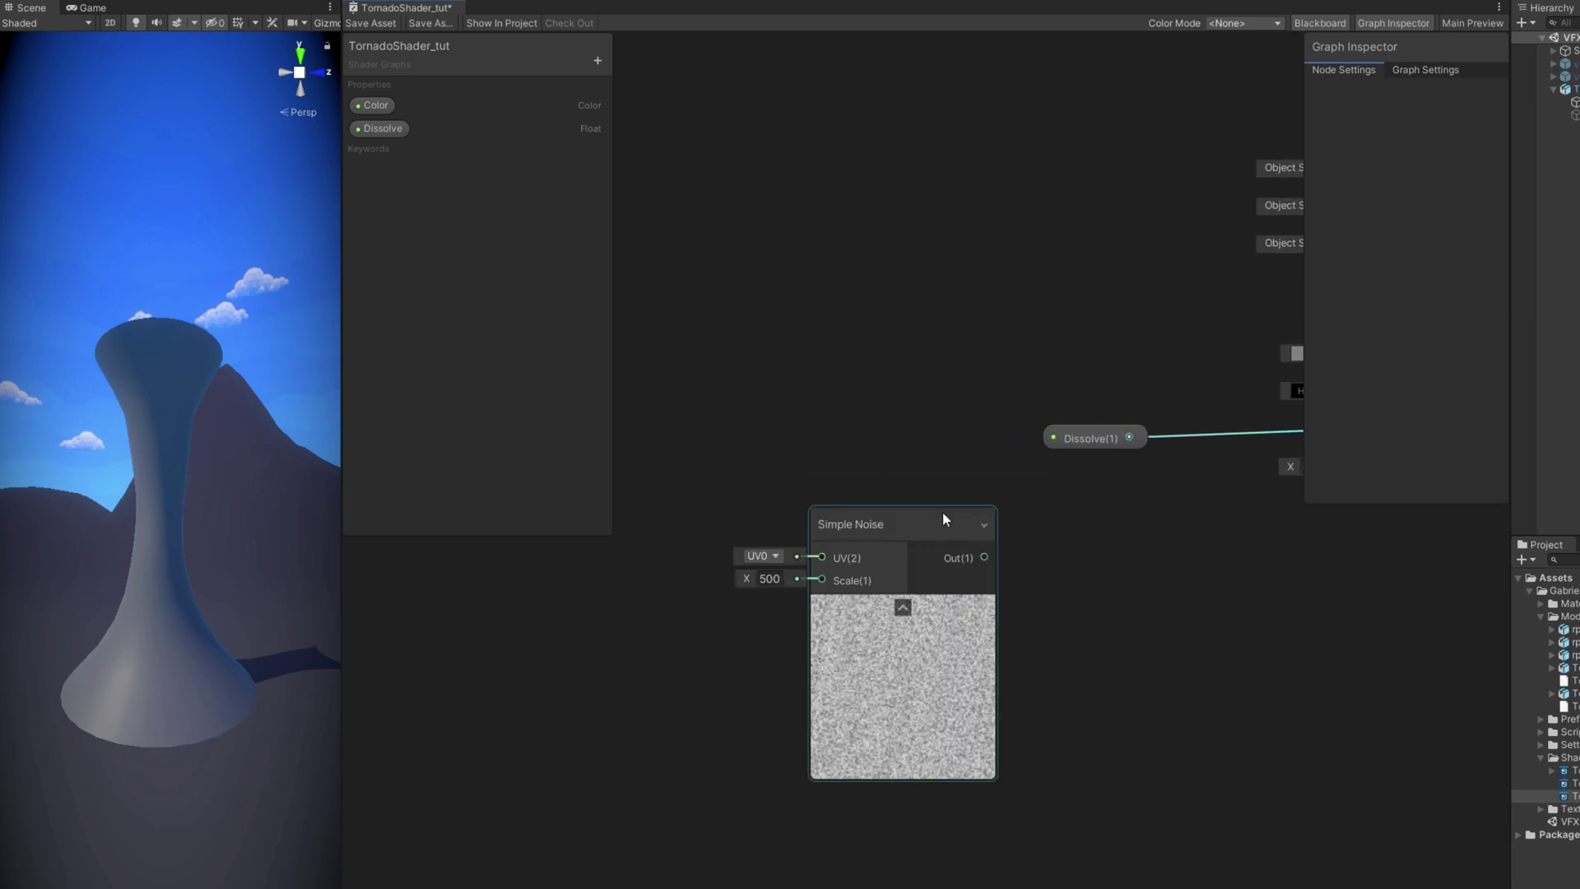
pyautogui.moveTo(942, 518); pyautogui.dragTo(936, 402)
pyautogui.moveTo(741, 462); pyautogui.dragTo(665, 457)
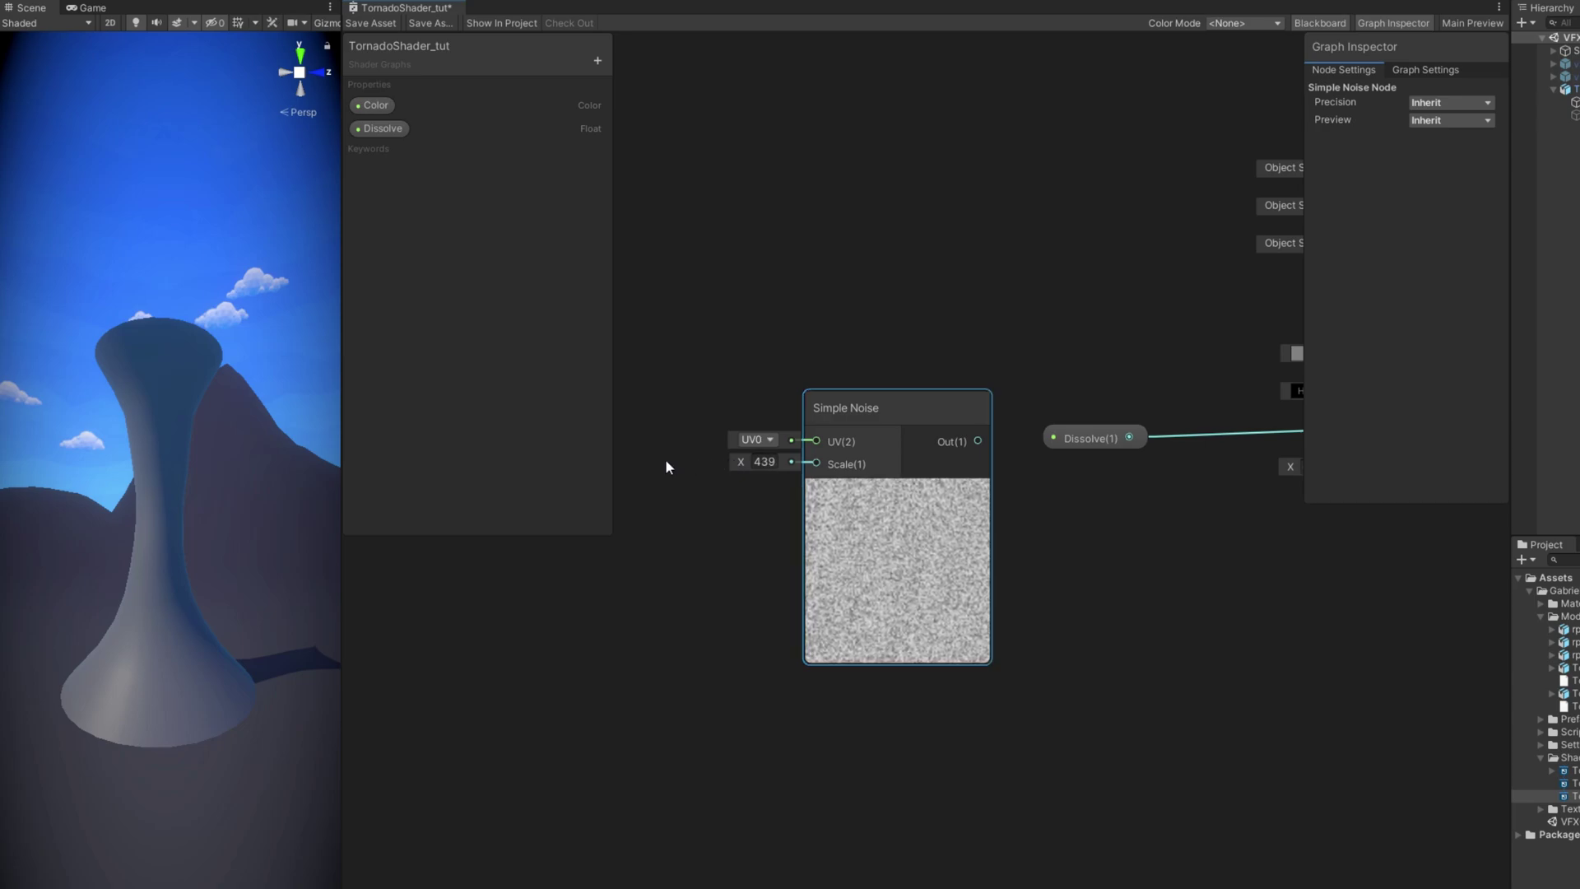
# Add a Float property named NoiseScale with a default of 20 and the reference NoiseScale_
pyautogui.click(597, 60)
pyautogui.click(631, 70)
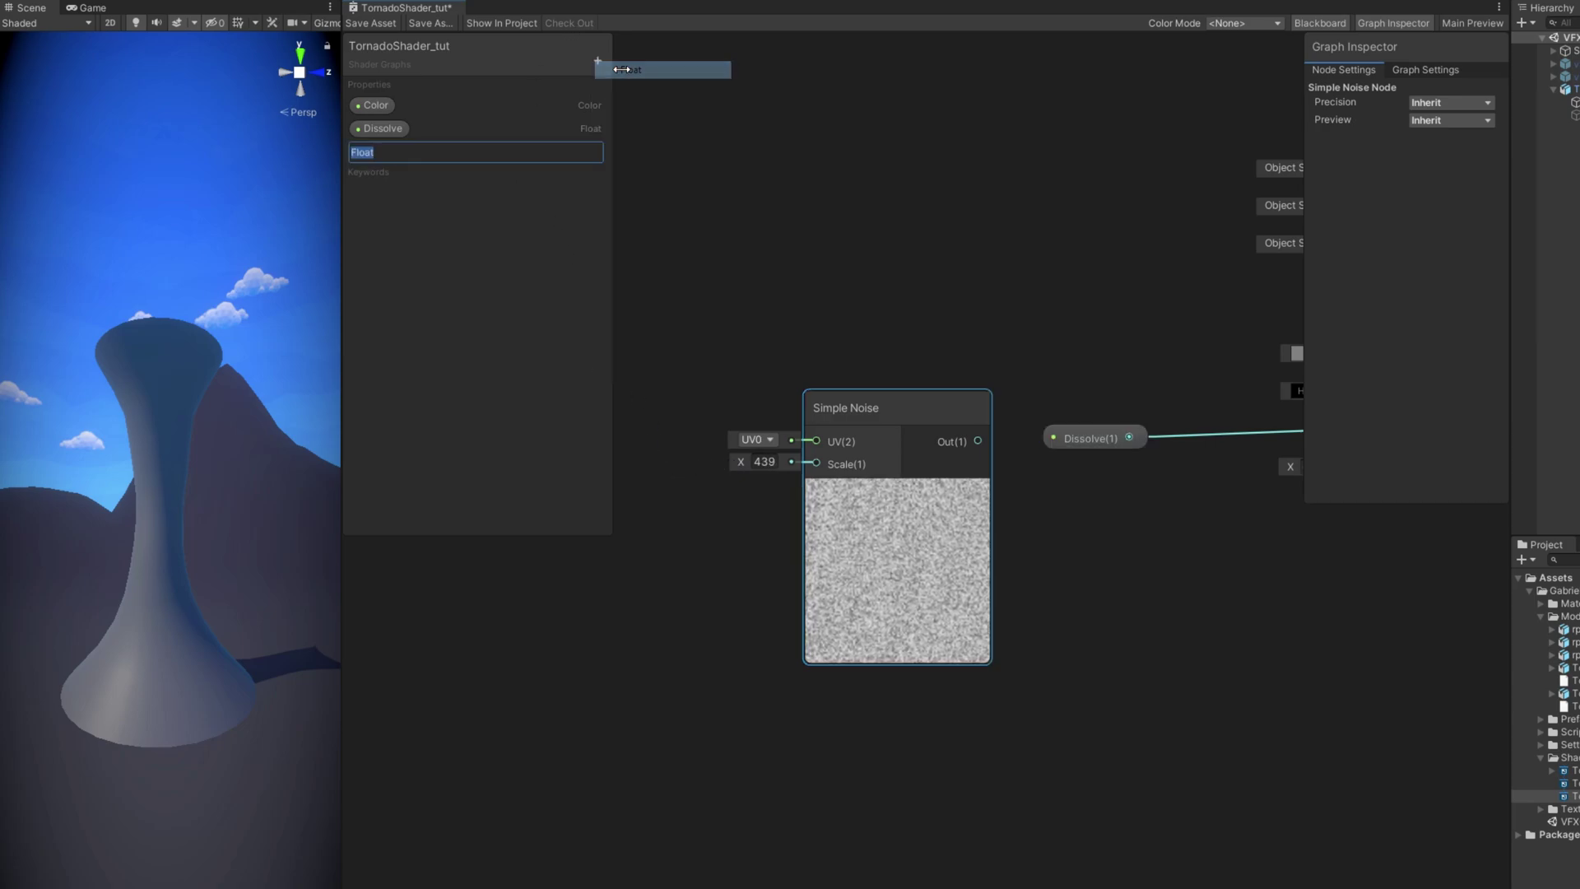
pyautogui.write('NoiseScale')
pyautogui.press('Return')
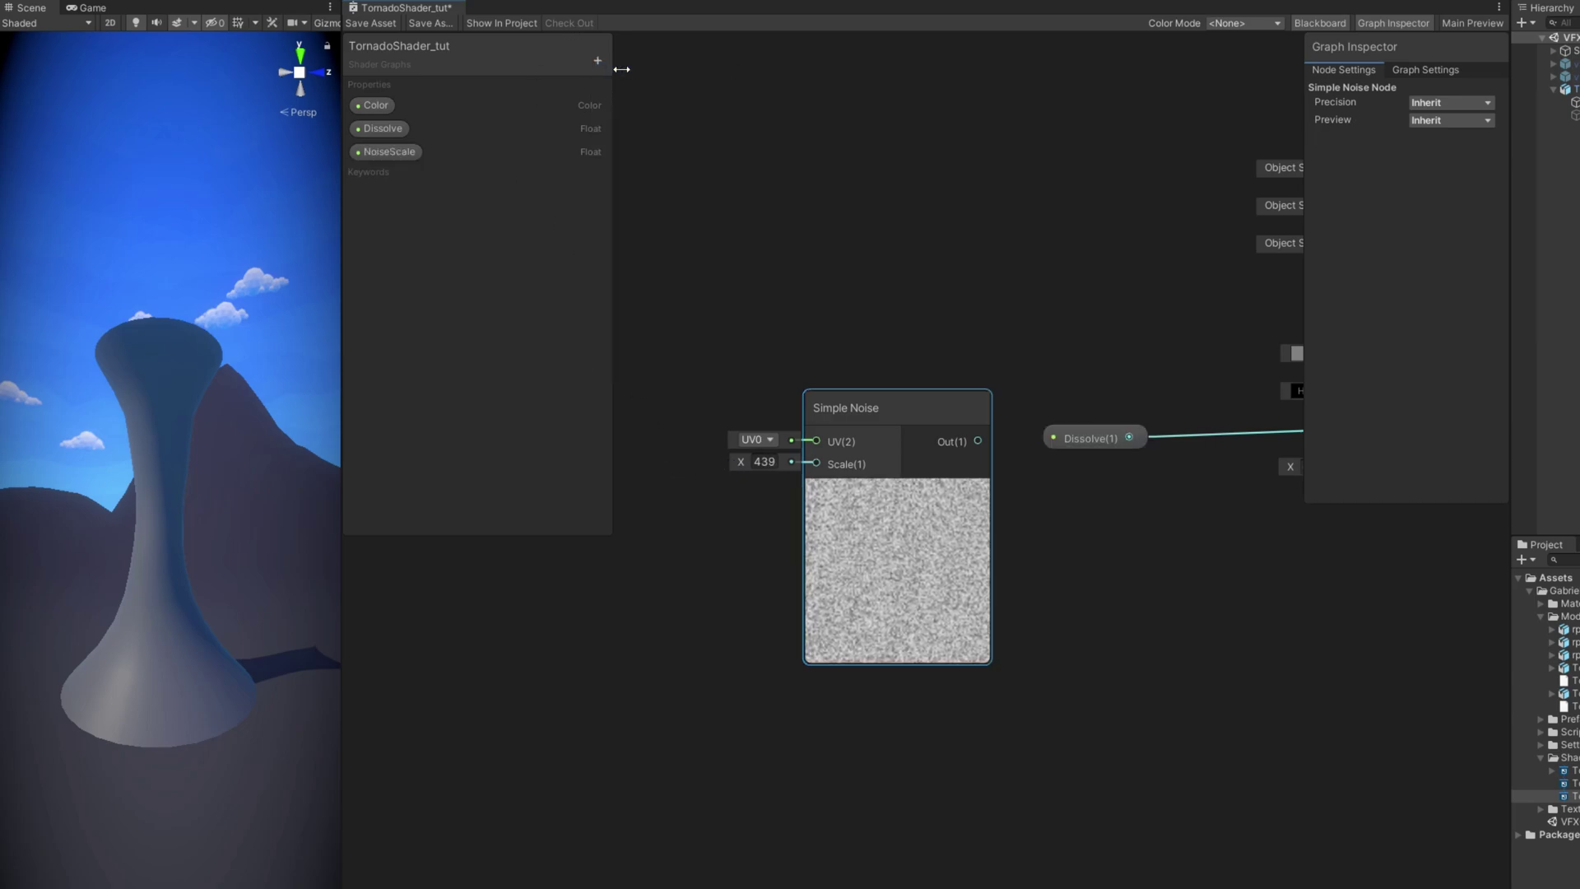
pyautogui.click(397, 157)
pyautogui.write('20')
pyautogui.click(1453, 135)
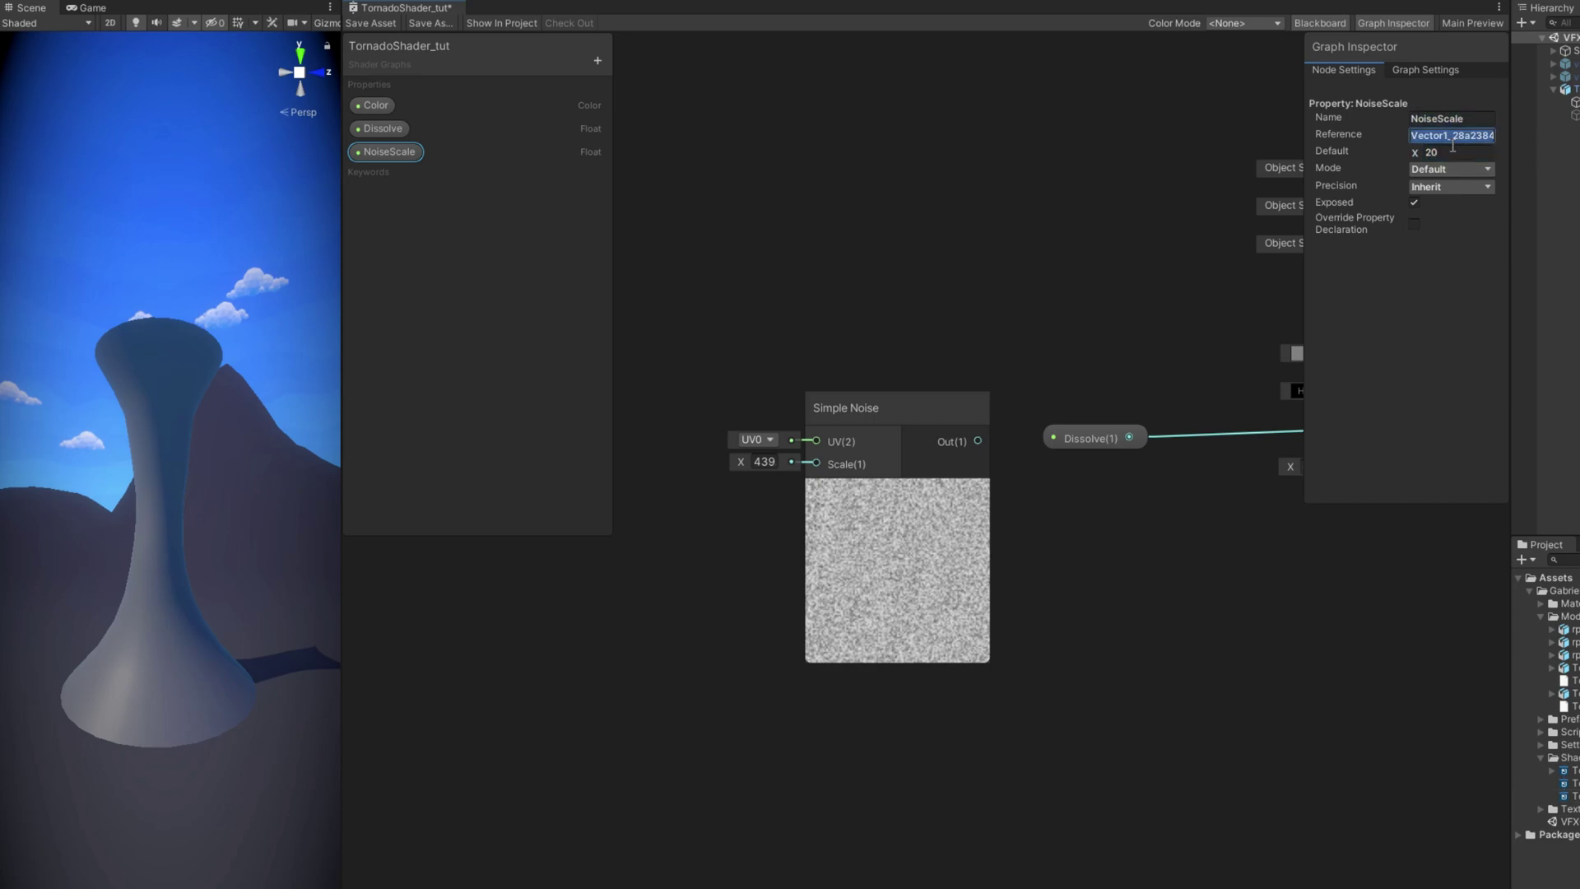
pyautogui.write('NoiseScale_')
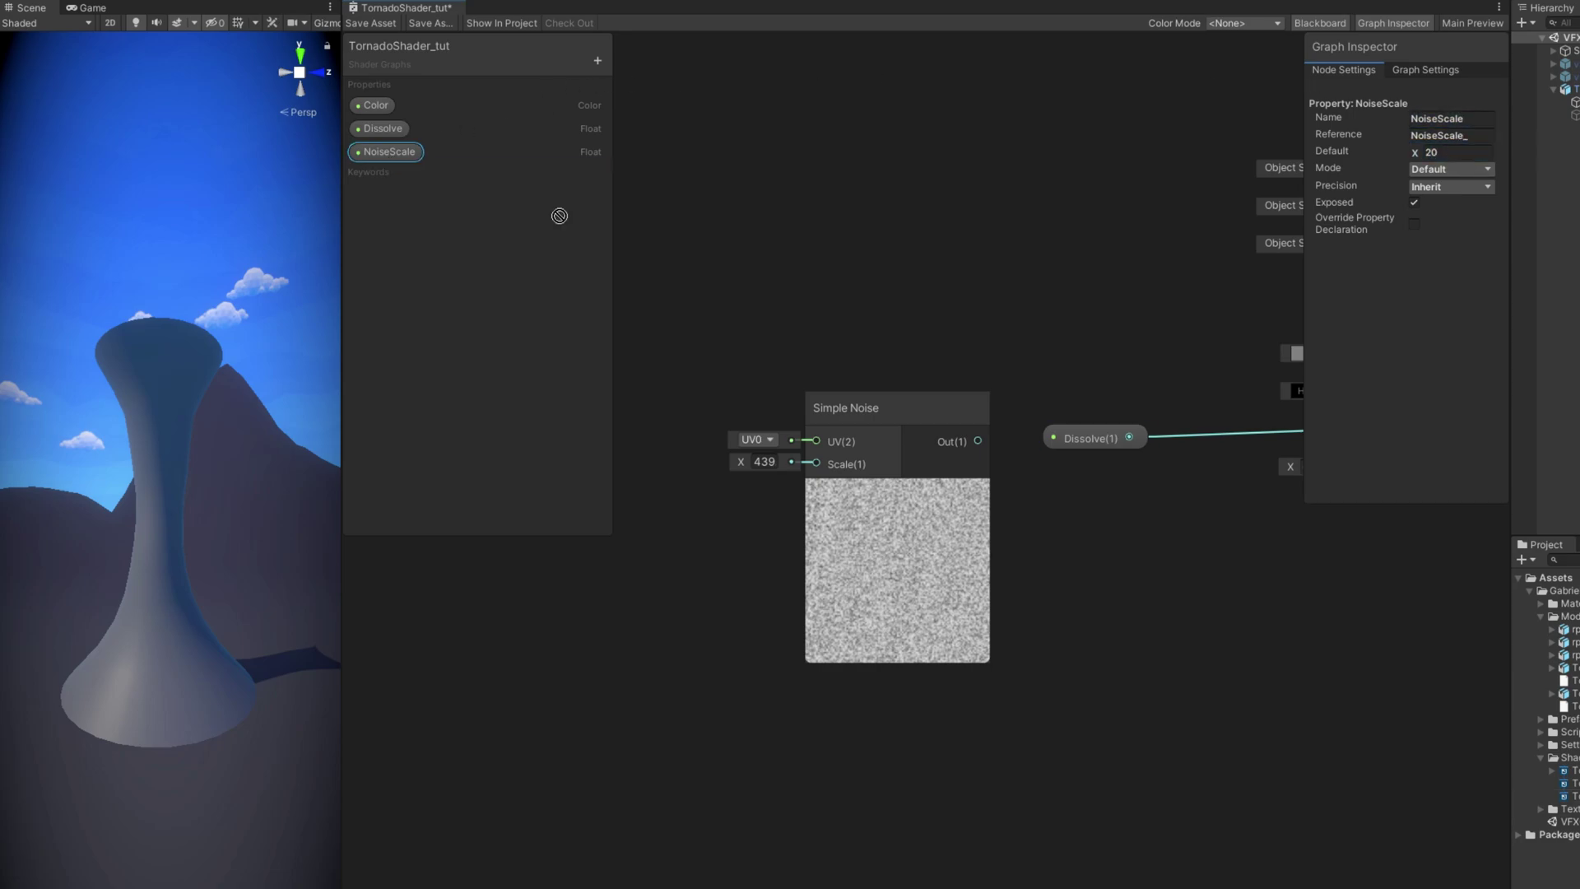
# Place the NoiseScale property in the graph and connect it to the Simple Noise node's Scale input
pyautogui.moveTo(560, 215); pyautogui.dragTo(817, 464)
pyautogui.moveTo(690, 501); pyautogui.dragTo(675, 472)
pyautogui.moveTo(885, 334); pyautogui.dragTo(707, 339, button='middle')
pyautogui.scroll(-1, 707, 339)
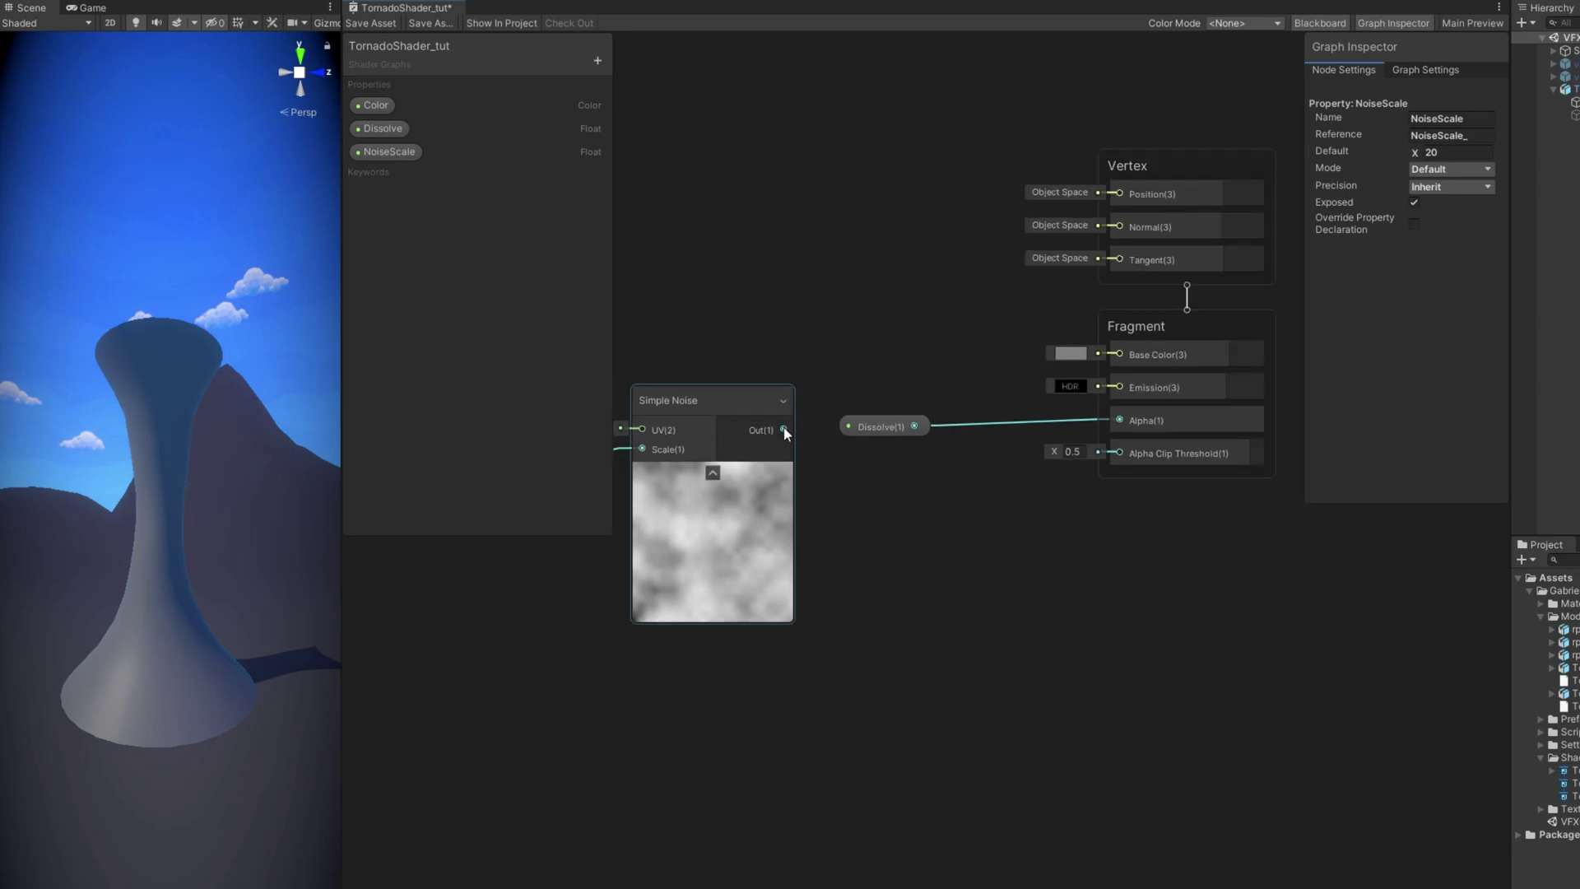
# Connect the Simple Noise output to Alpha Clip Threshold and Base Color, and save the shader asset
pyautogui.moveTo(783, 430); pyautogui.dragTo(1119, 452)
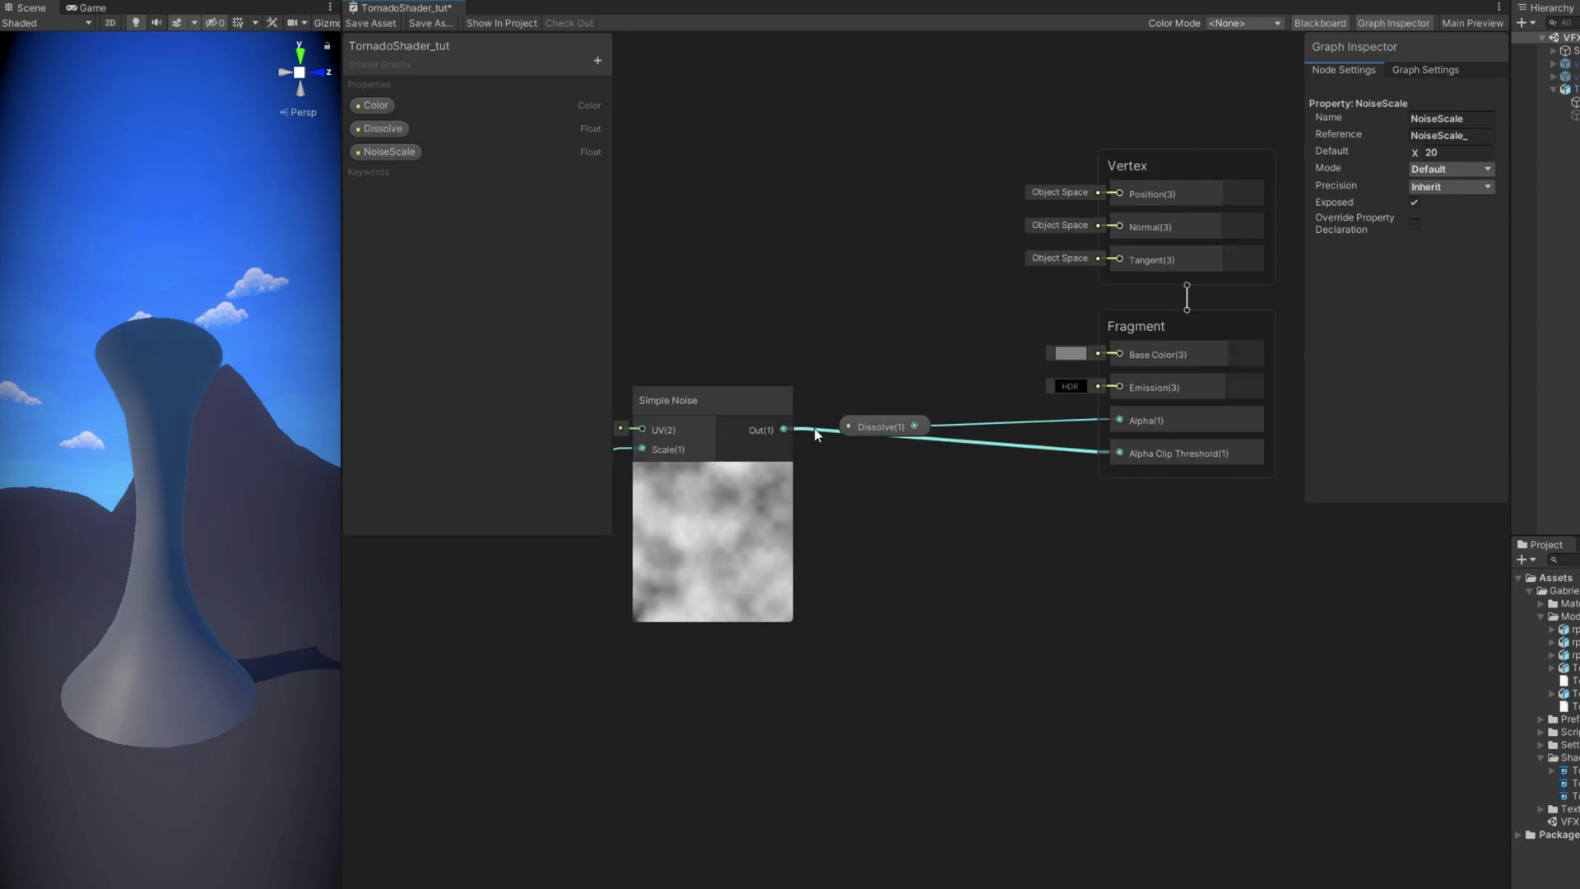
pyautogui.moveTo(786, 429); pyautogui.dragTo(1101, 362)
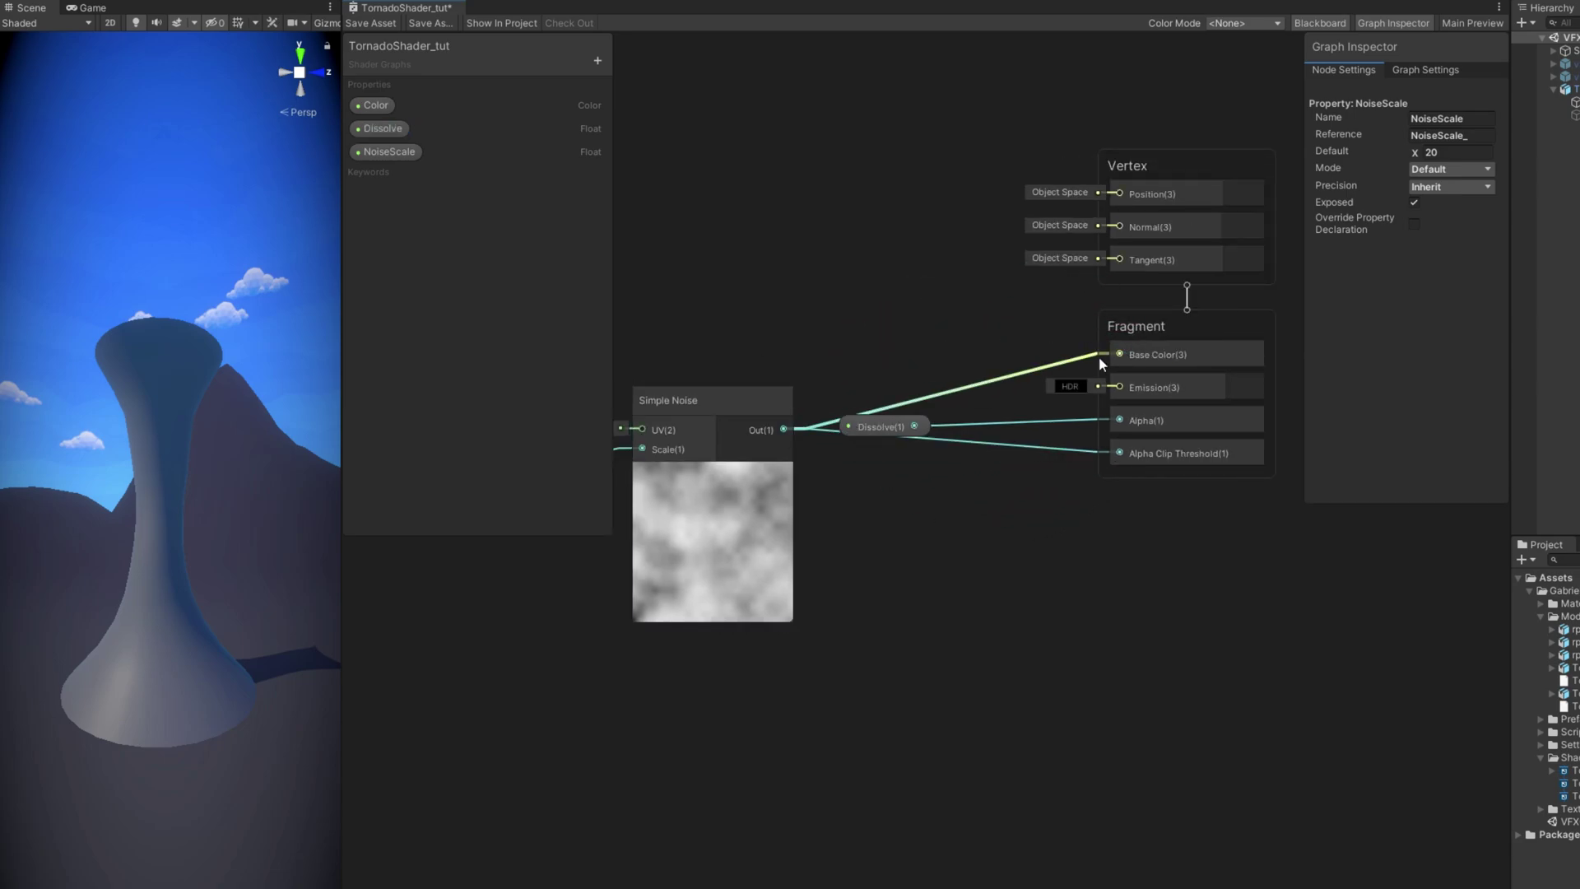
pyautogui.click(378, 24)
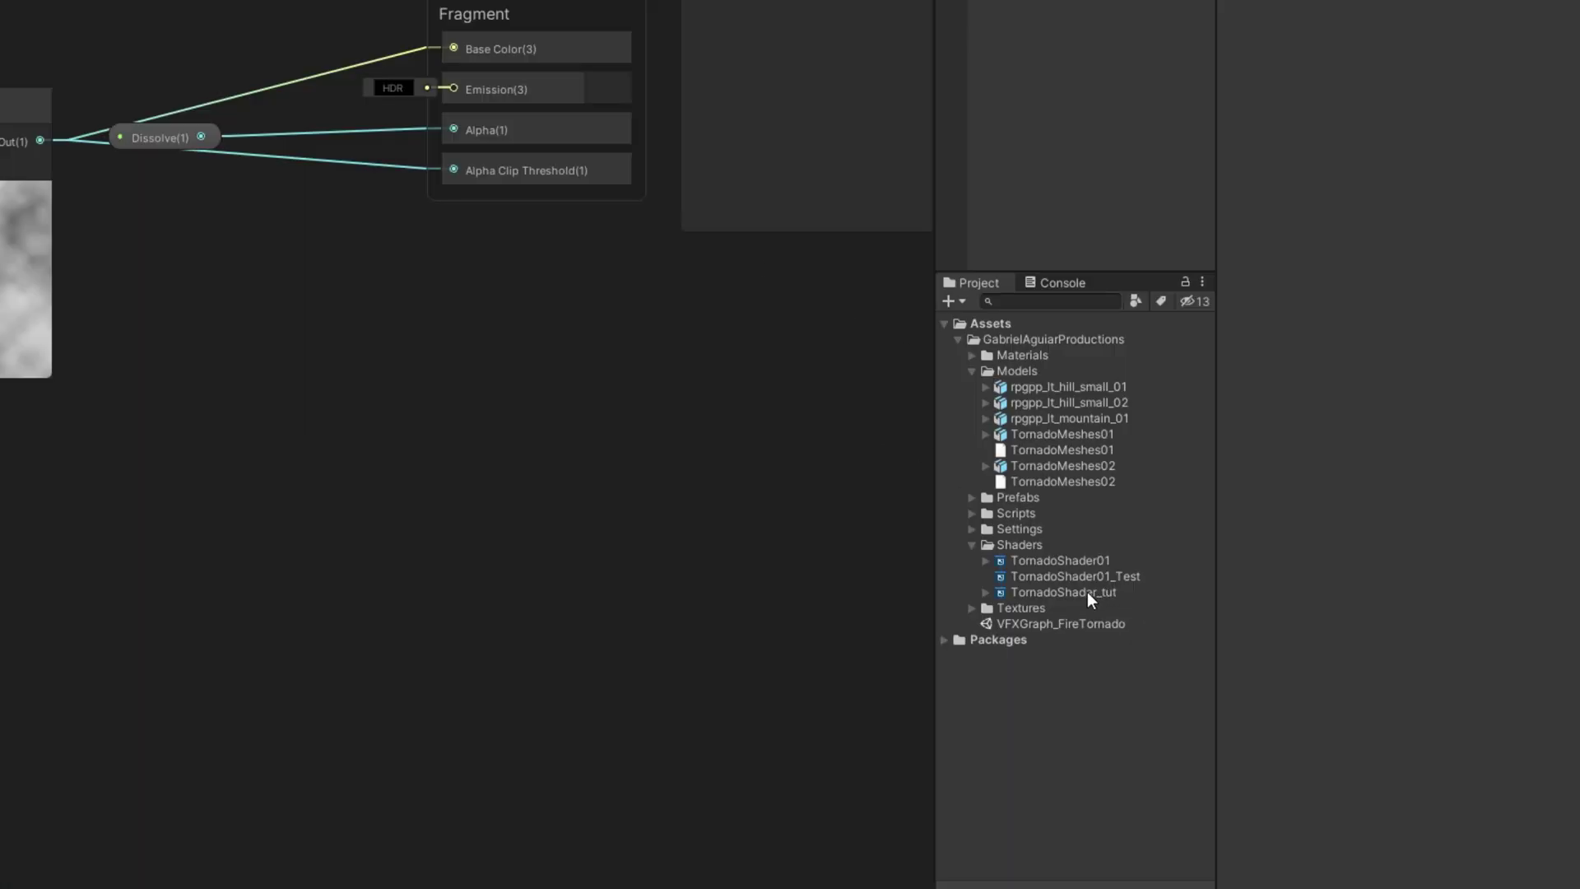
# Create a new material from TornadoShader_tut in the Shaders folder, keeping its default name
pyautogui.rightClick(1574, 795)
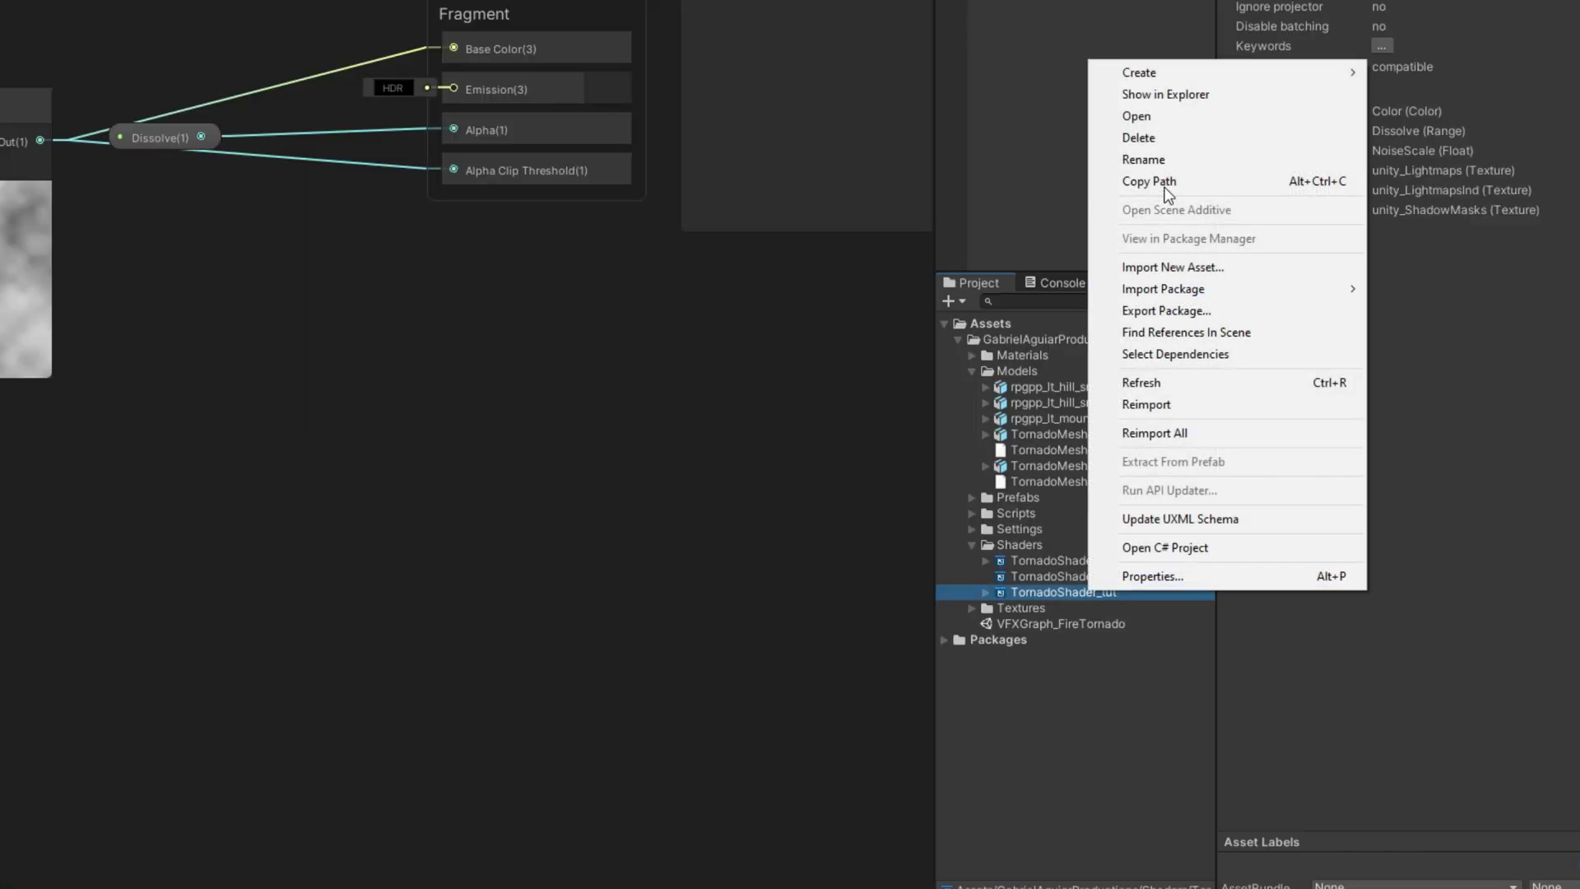
pyautogui.moveTo(1177, 76)
pyautogui.click(980, 455)
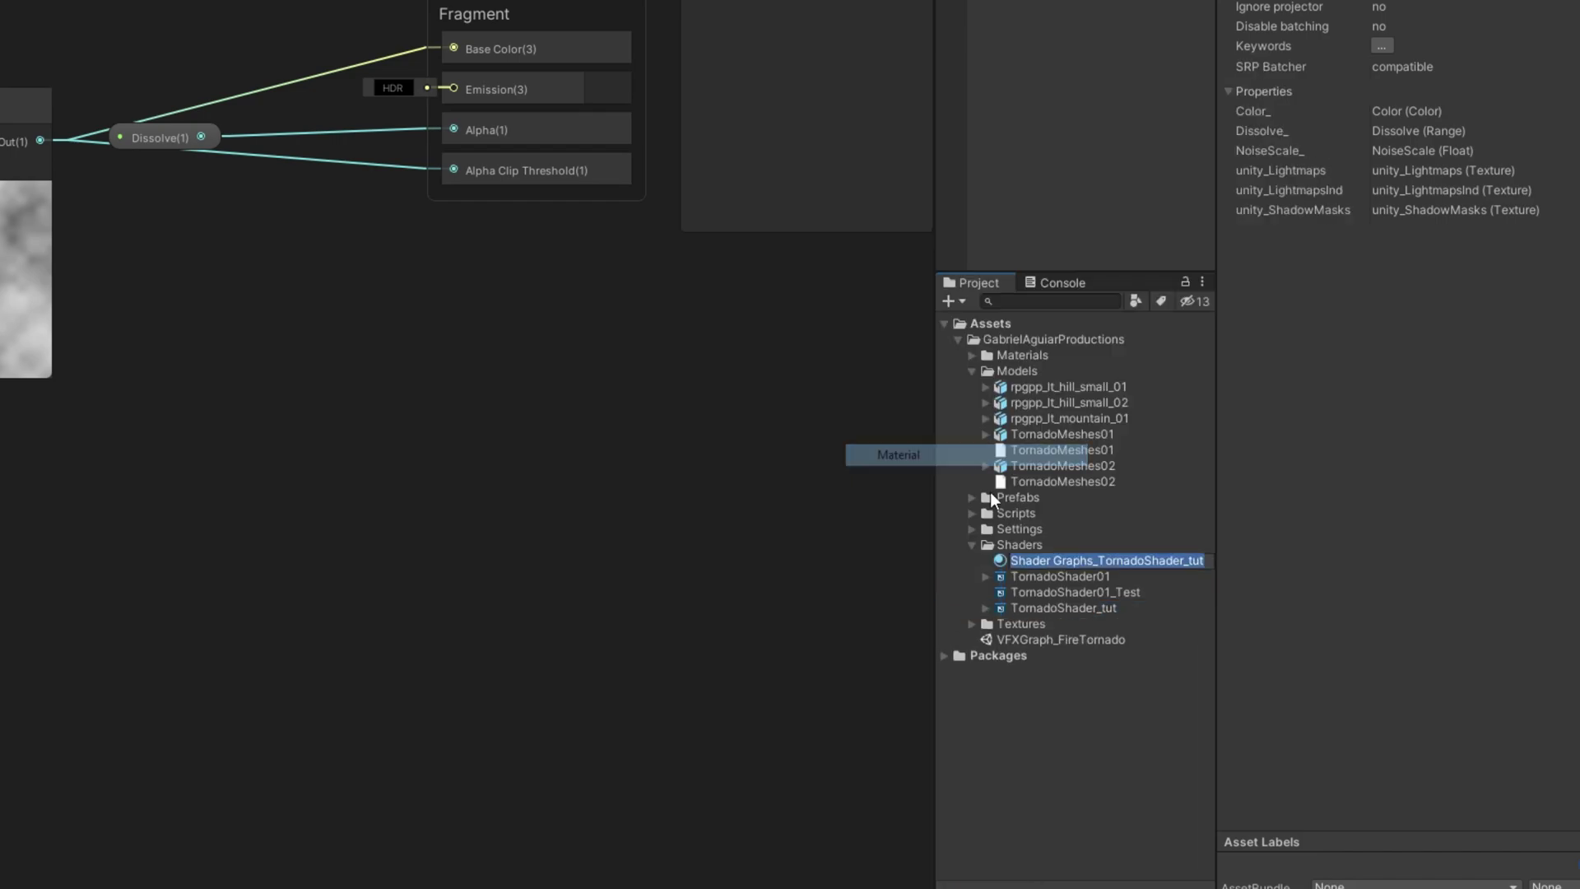
pyautogui.click(1055, 543)
# Apply the new material to the tornado body in the scene and try out its Dissolve slider
pyautogui.moveTo(1055, 561); pyautogui.dragTo(160, 417)
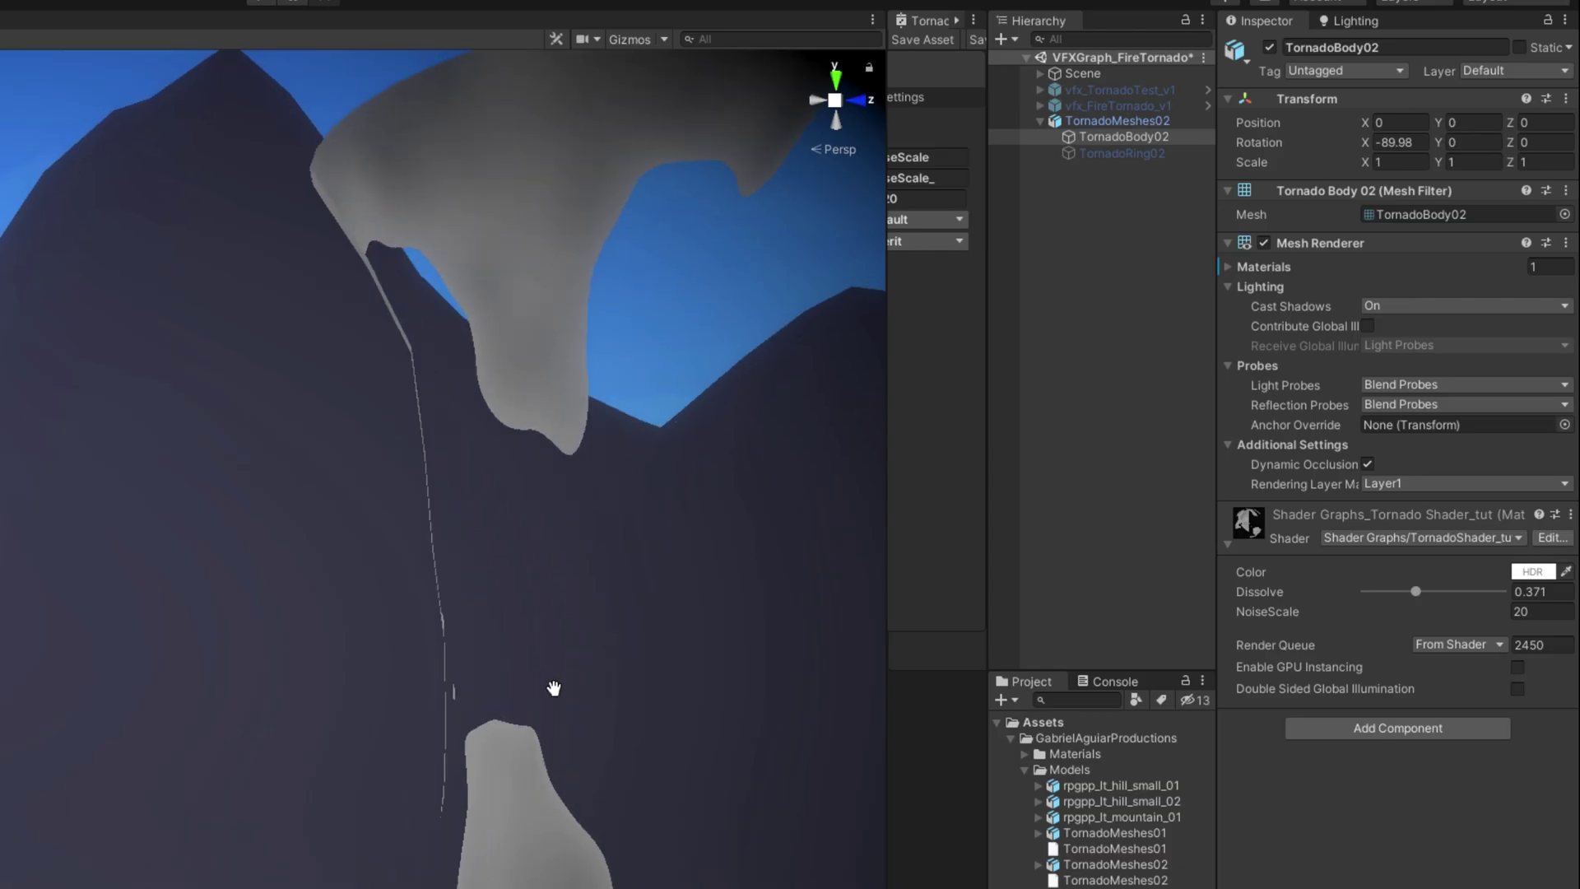
pyautogui.moveTo(1414, 591)
pyautogui.mouseDown()
pyautogui.moveTo(1361, 597)
pyautogui.moveTo(1471, 583)
pyautogui.moveTo(1375, 593)
pyautogui.moveTo(1465, 590)
pyautogui.moveTo(1443, 590)
pyautogui.mouseUp()
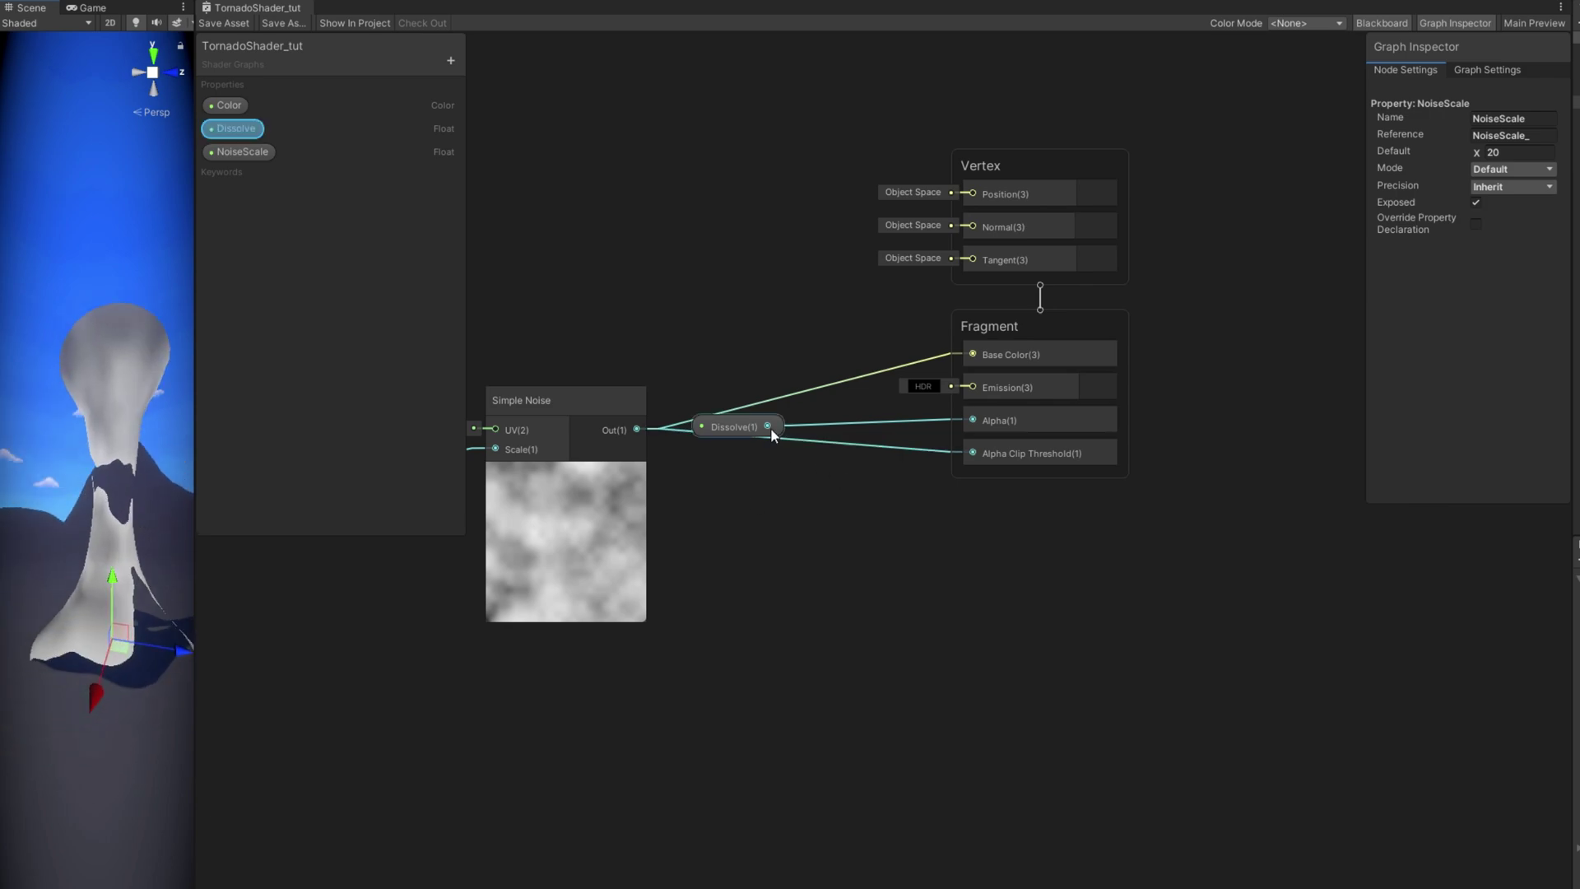
# Create a Remap node from the Dissolve output and set its Out Min Max to 1 and 0
pyautogui.moveTo(769, 426); pyautogui.dragTo(824, 457)
pyautogui.write('remap')
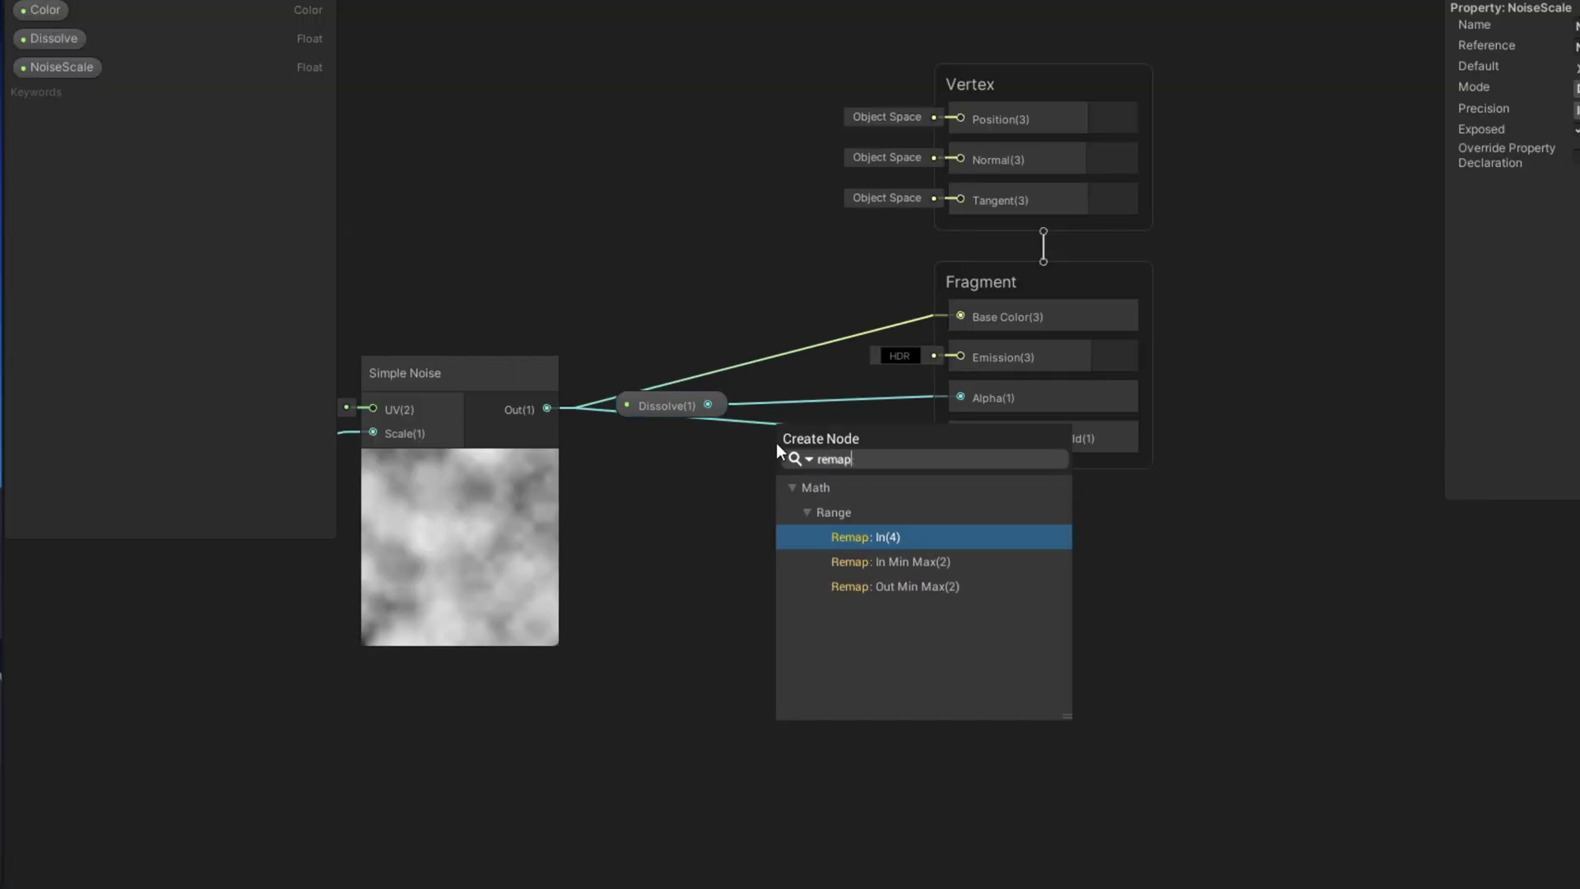
pyautogui.press('Return')
pyautogui.click(675, 485)
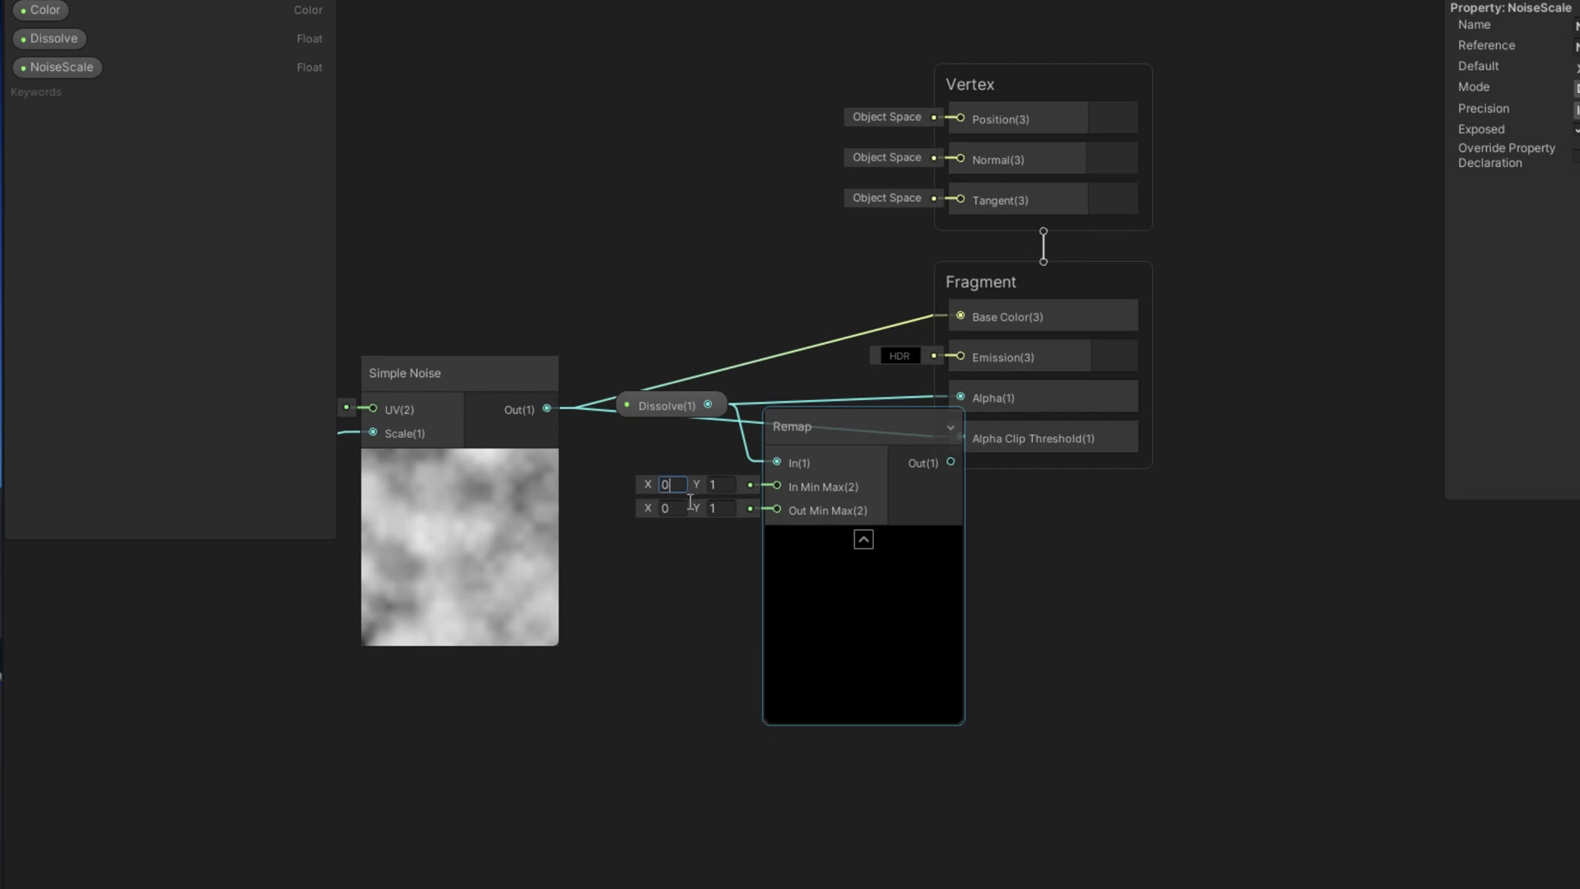
pyautogui.click(680, 514)
pyautogui.write('1')
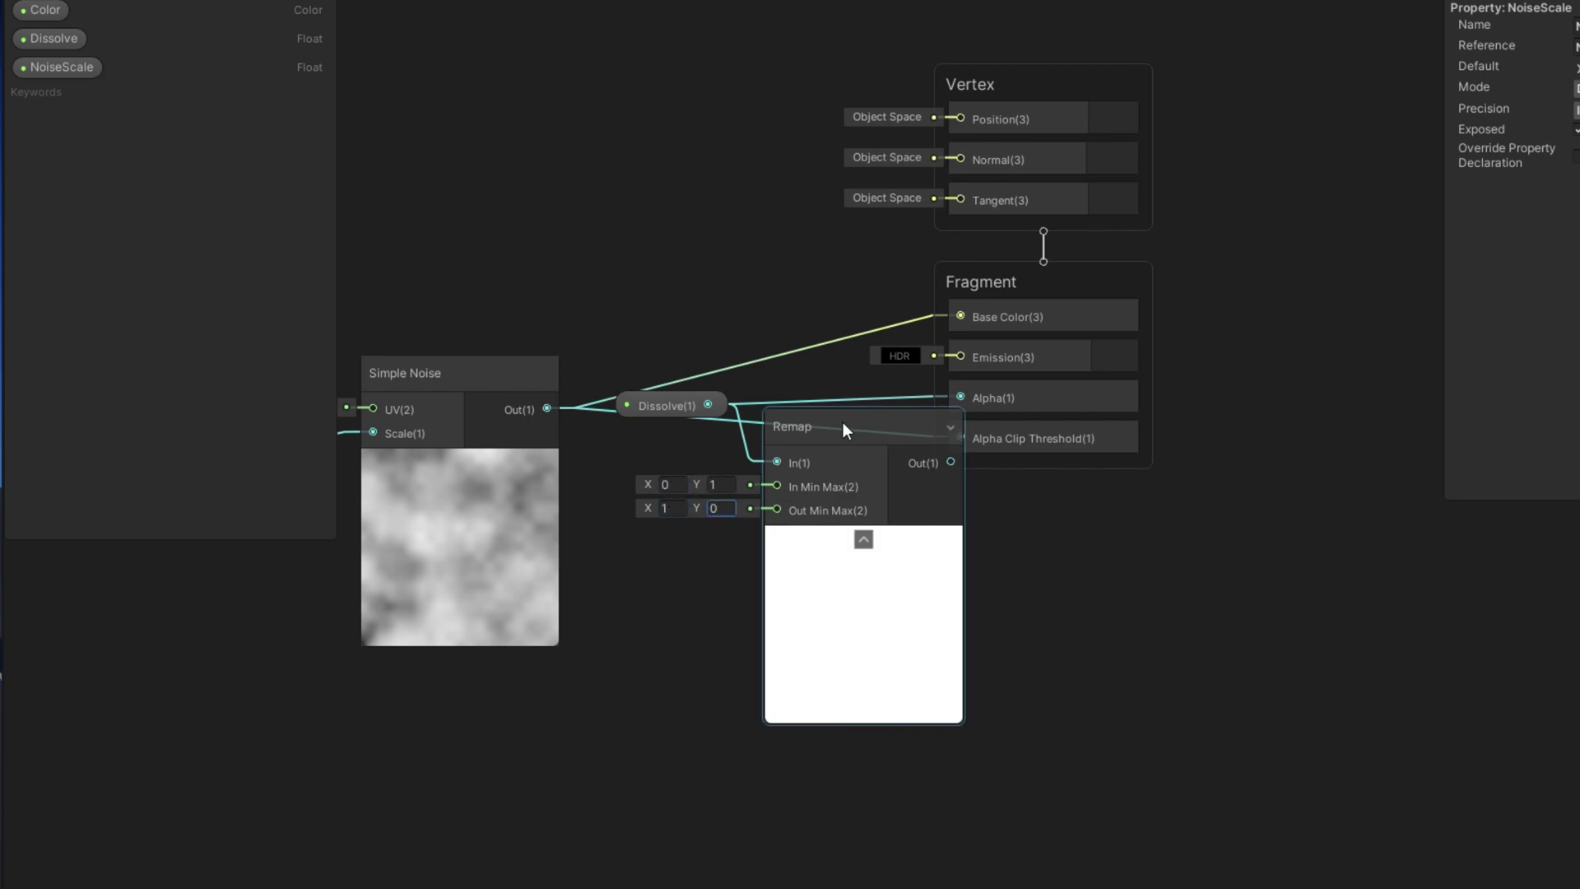
# Connect the Remap output to the Fragment's Alpha input and collapse the Remap node with its preview
pyautogui.moveTo(843, 428); pyautogui.dragTo(831, 409)
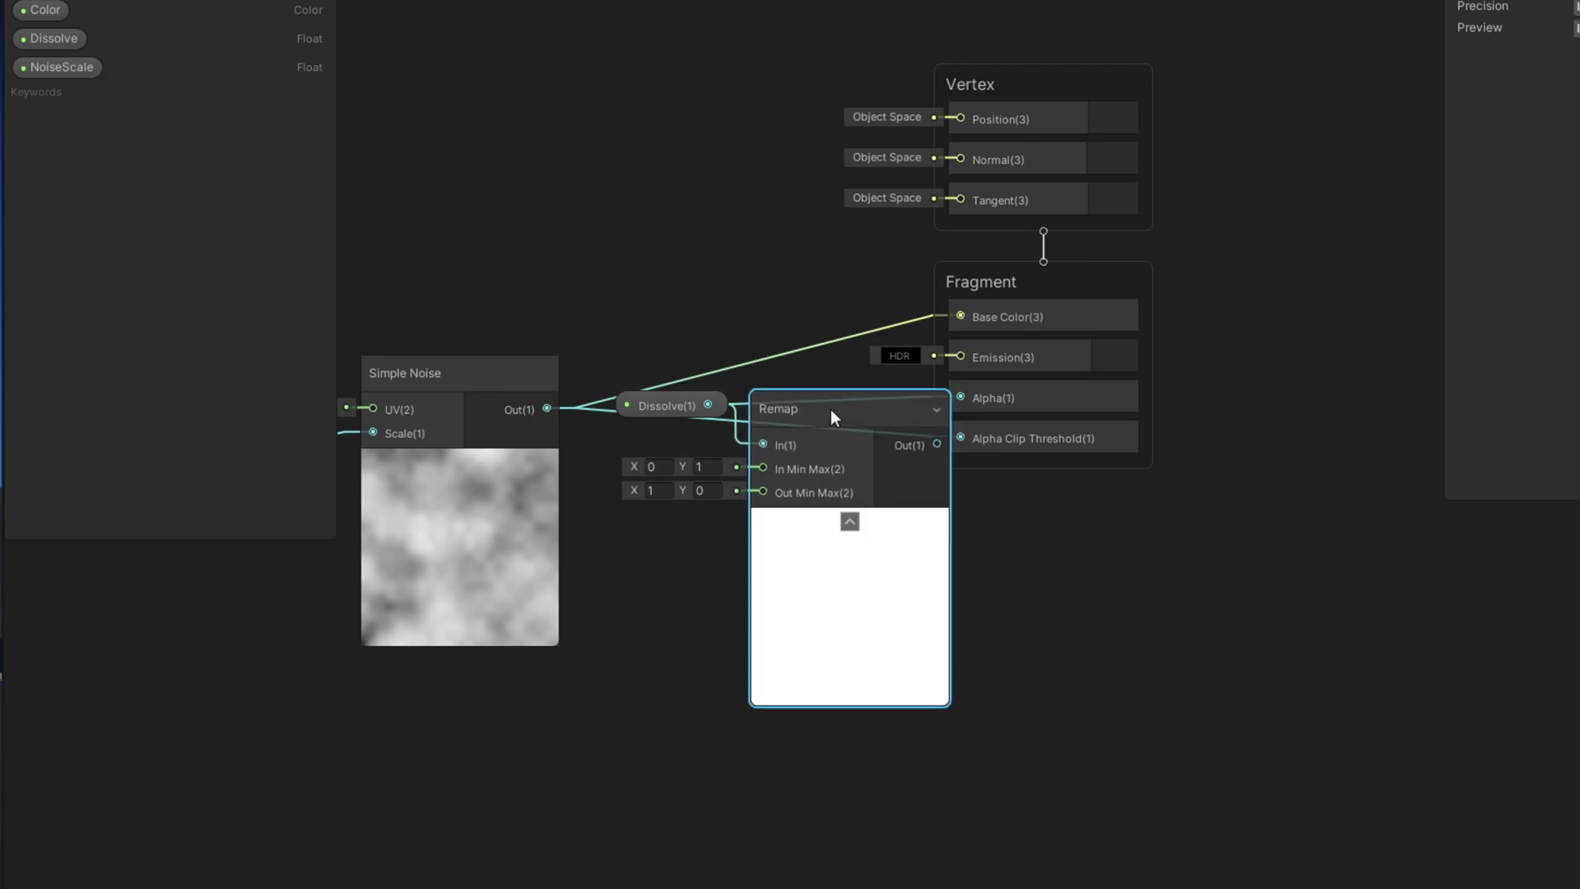
pyautogui.click(849, 522)
pyautogui.moveTo(915, 443); pyautogui.dragTo(961, 401)
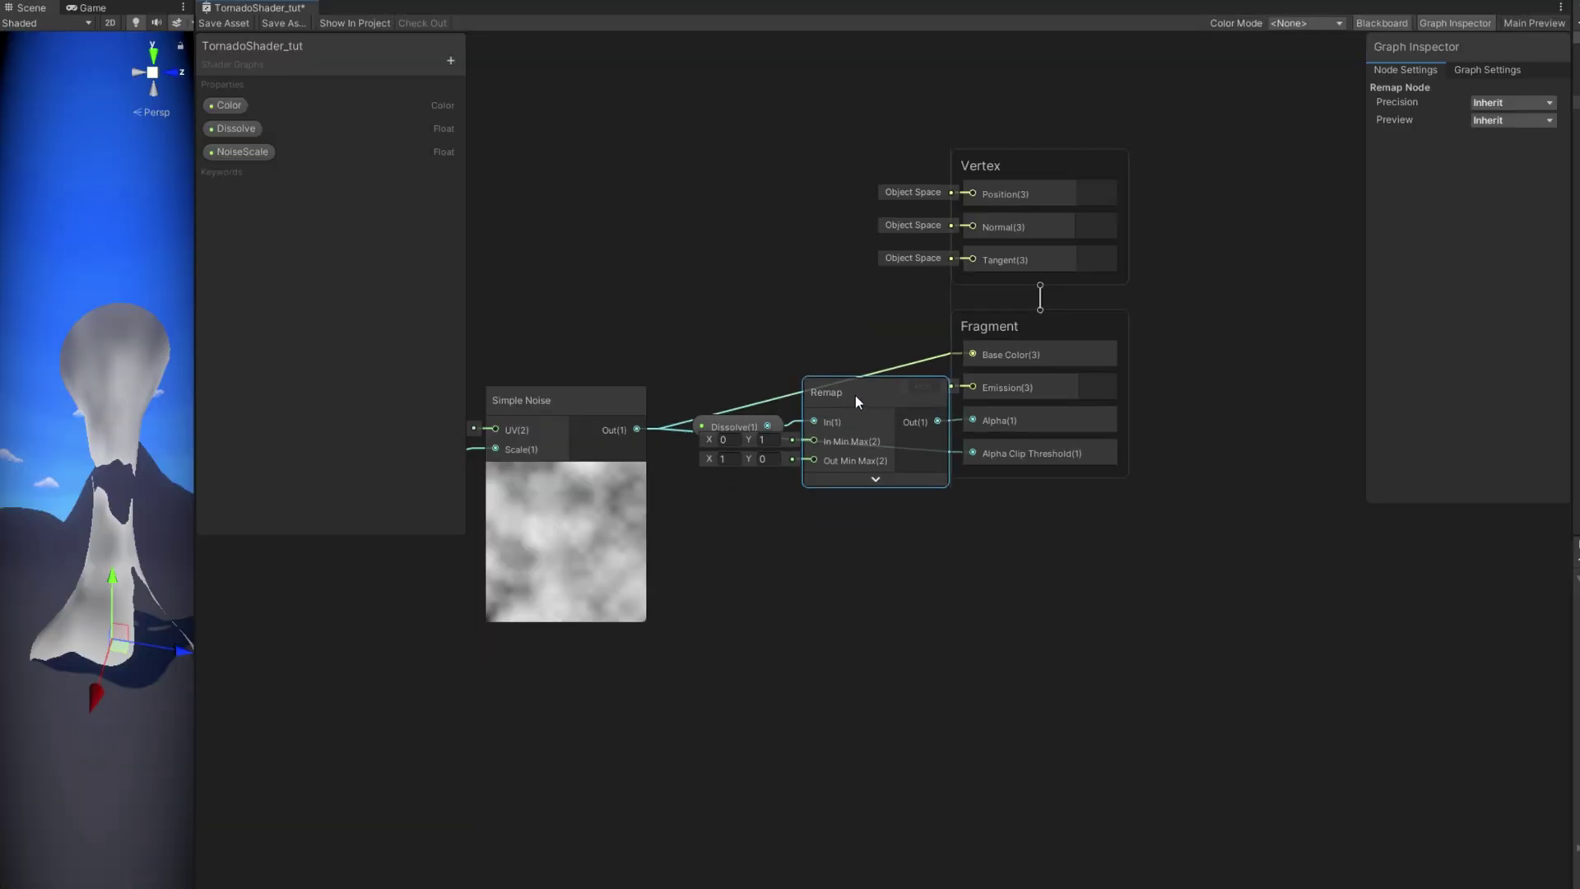
pyautogui.click(931, 387)
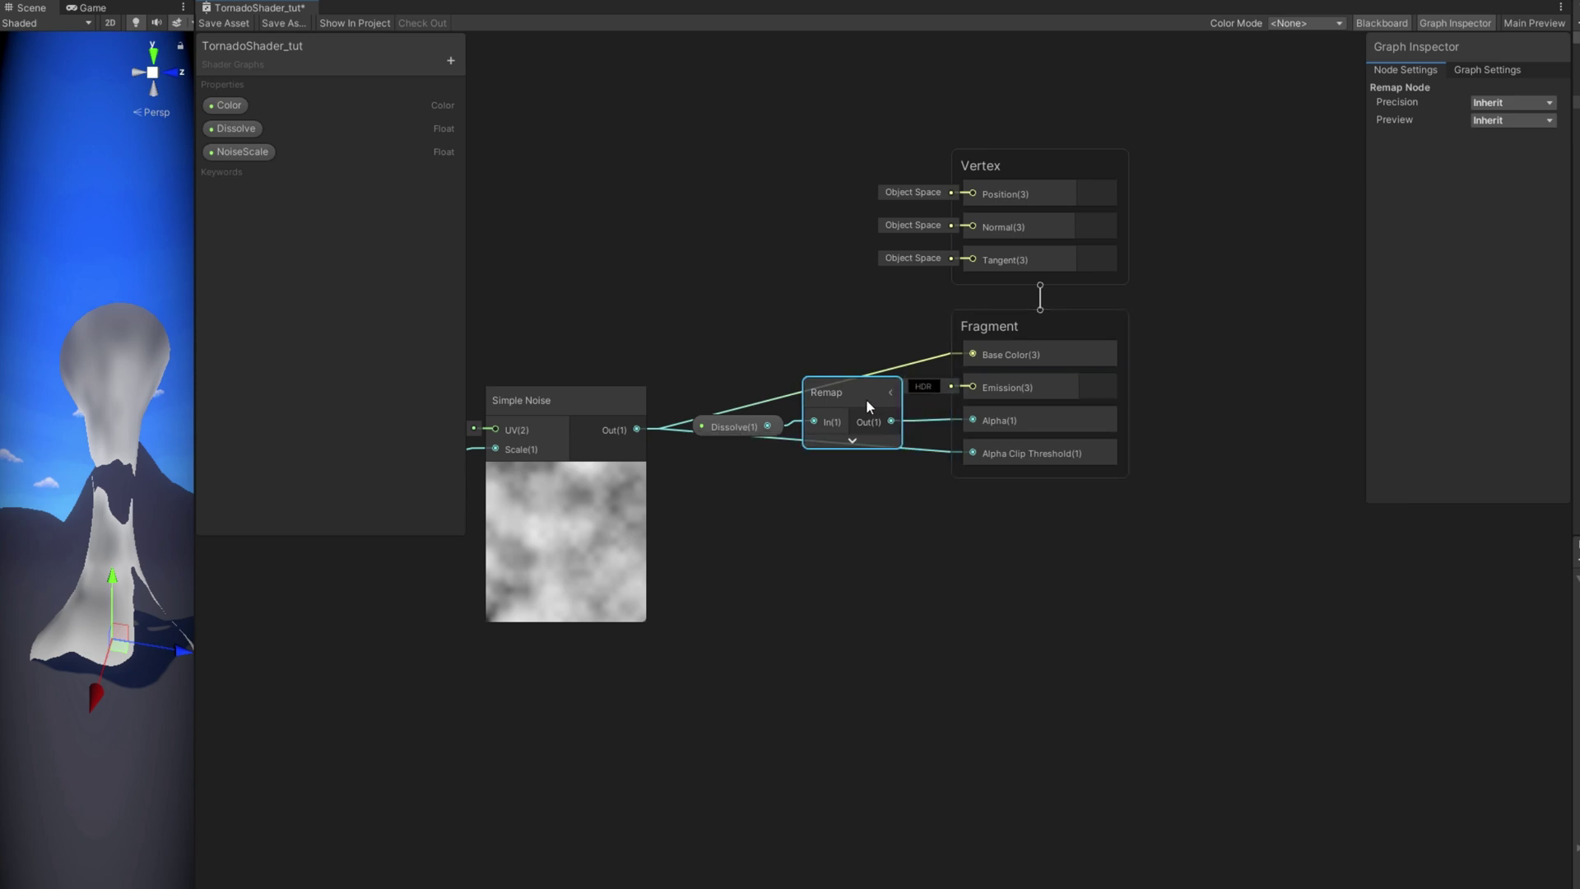
# Create a Radial Shear node before the Simple Noise node and connect its output to the noise's UV input
pyautogui.moveTo(849, 505); pyautogui.dragTo(1047, 522, button='middle')
pyautogui.moveTo(815, 714); pyautogui.dragTo(609, 457)
pyautogui.moveTo(753, 432); pyautogui.dragTo(601, 365)
pyautogui.moveTo(790, 471); pyautogui.dragTo(1308, 477, button='middle')
pyautogui.click(802, 334)
pyautogui.press('space')
pyautogui.write('rad')
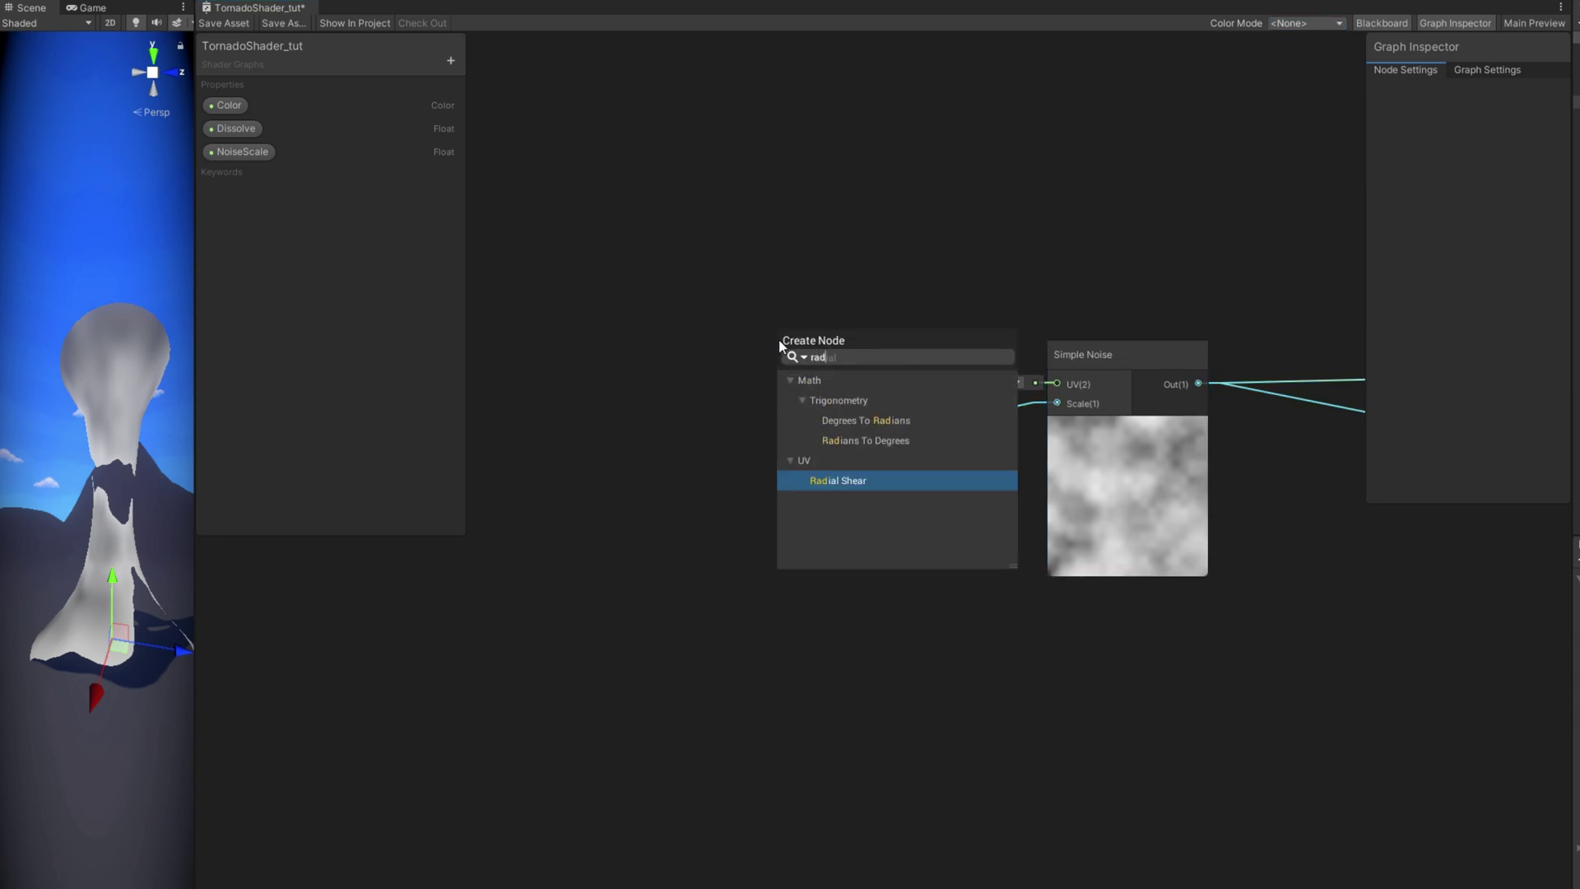
pyautogui.press('Return')
pyautogui.moveTo(790, 377)
pyautogui.mouseDown()
pyautogui.moveTo(818, 318)
pyautogui.moveTo(1057, 384)
pyautogui.mouseUp()
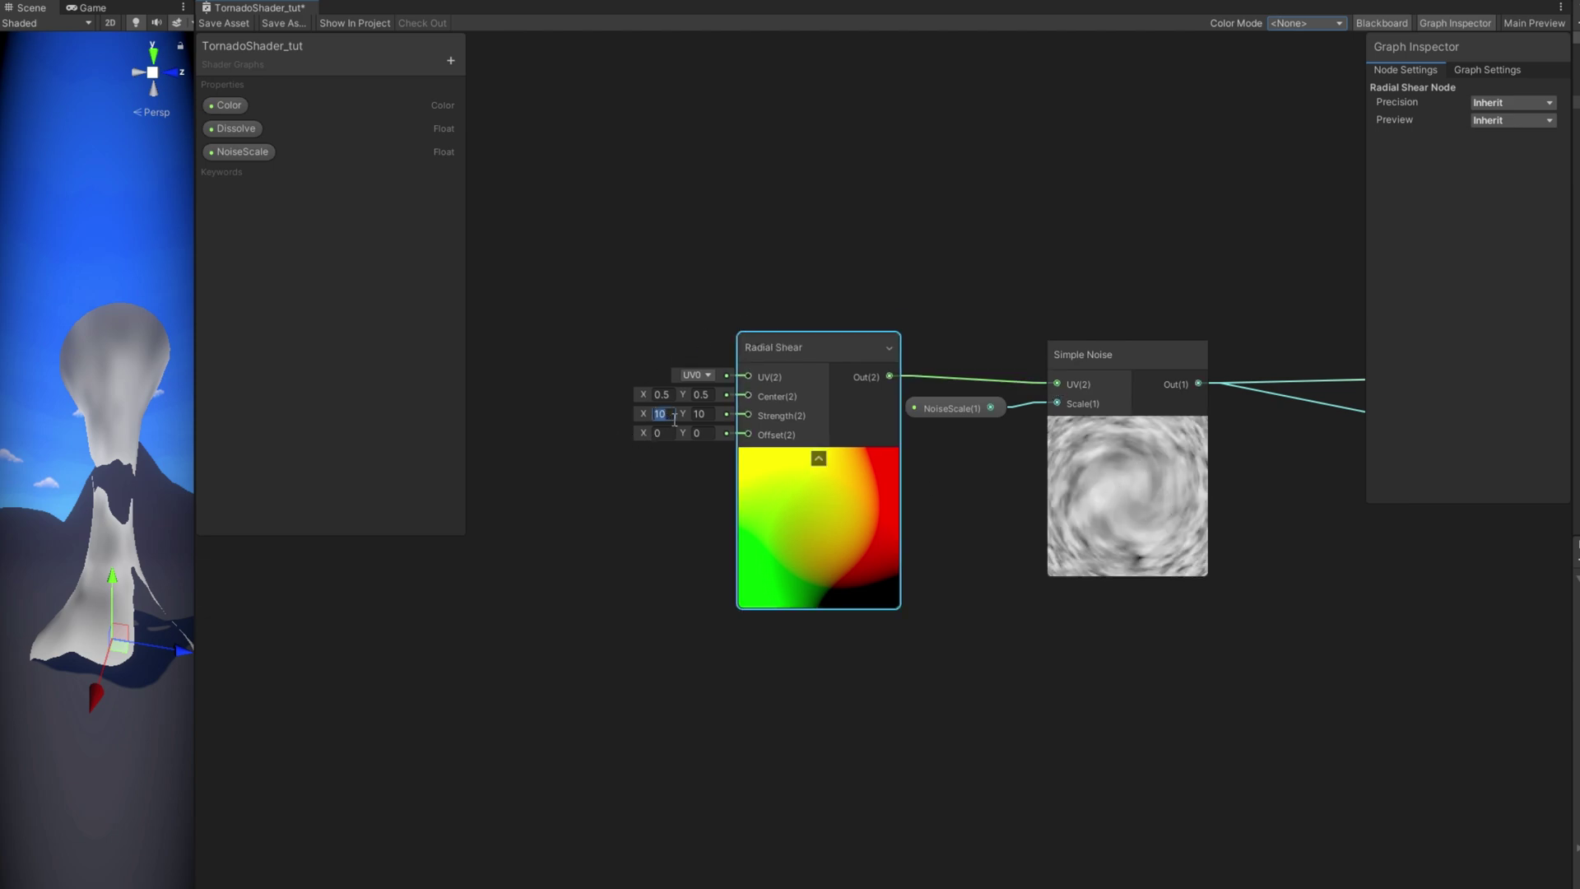
# Set the Radial Shear node's Strength to 5 in both X and Y
pyautogui.write('5')
pyautogui.click(708, 414)
pyautogui.write('5')
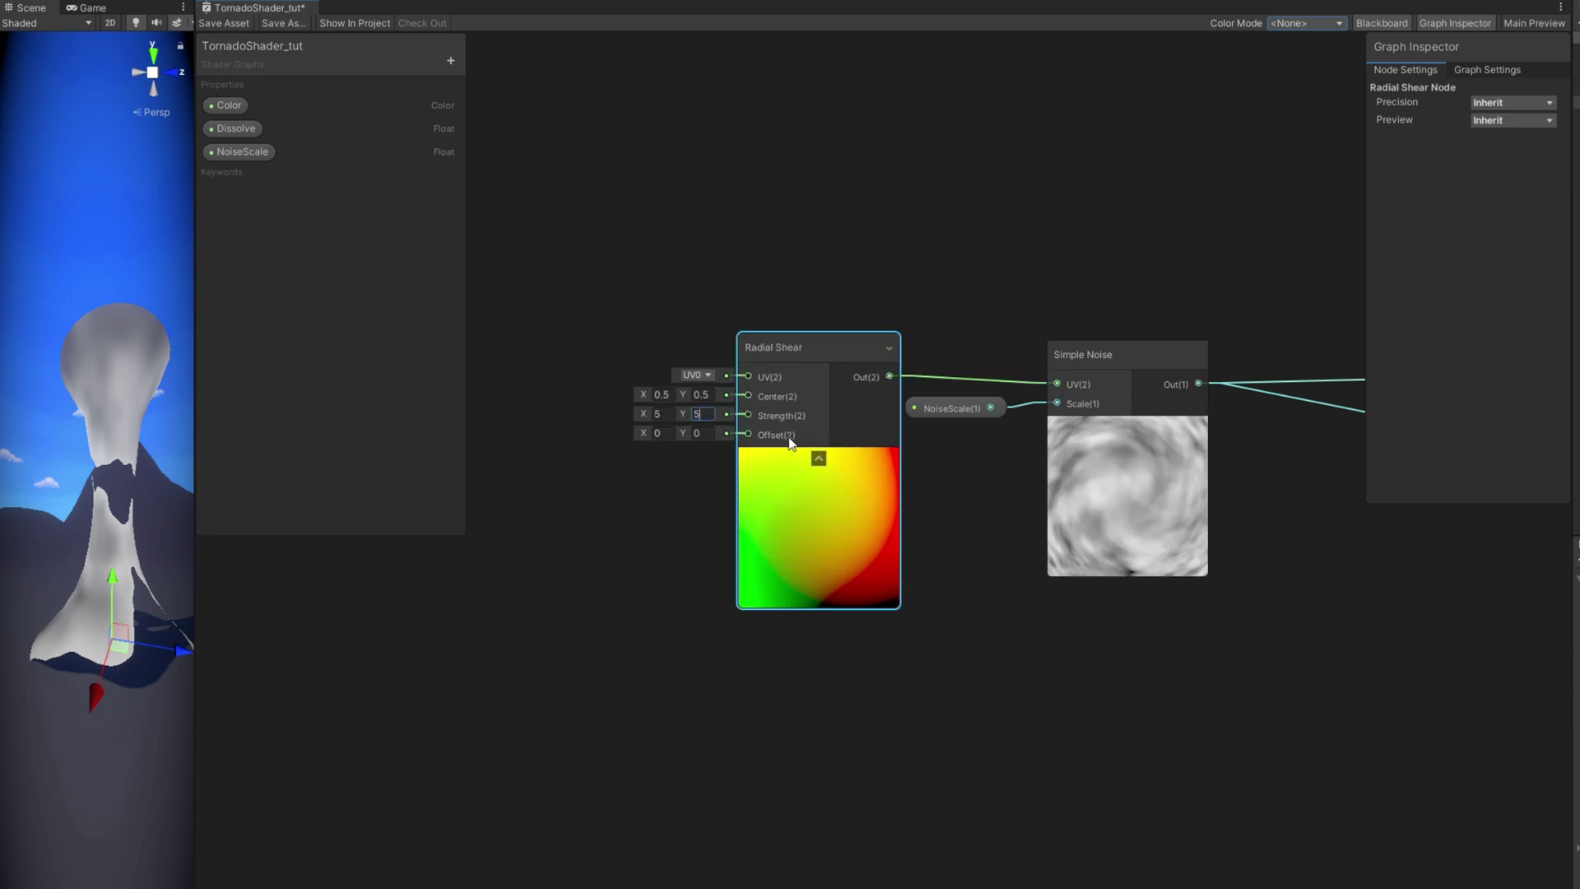
# Create a Time node ahead of Radial Shear and a Multiply node fed by its Time output
pyautogui.moveTo(764, 354); pyautogui.dragTo(763, 362)
pyautogui.press('space')
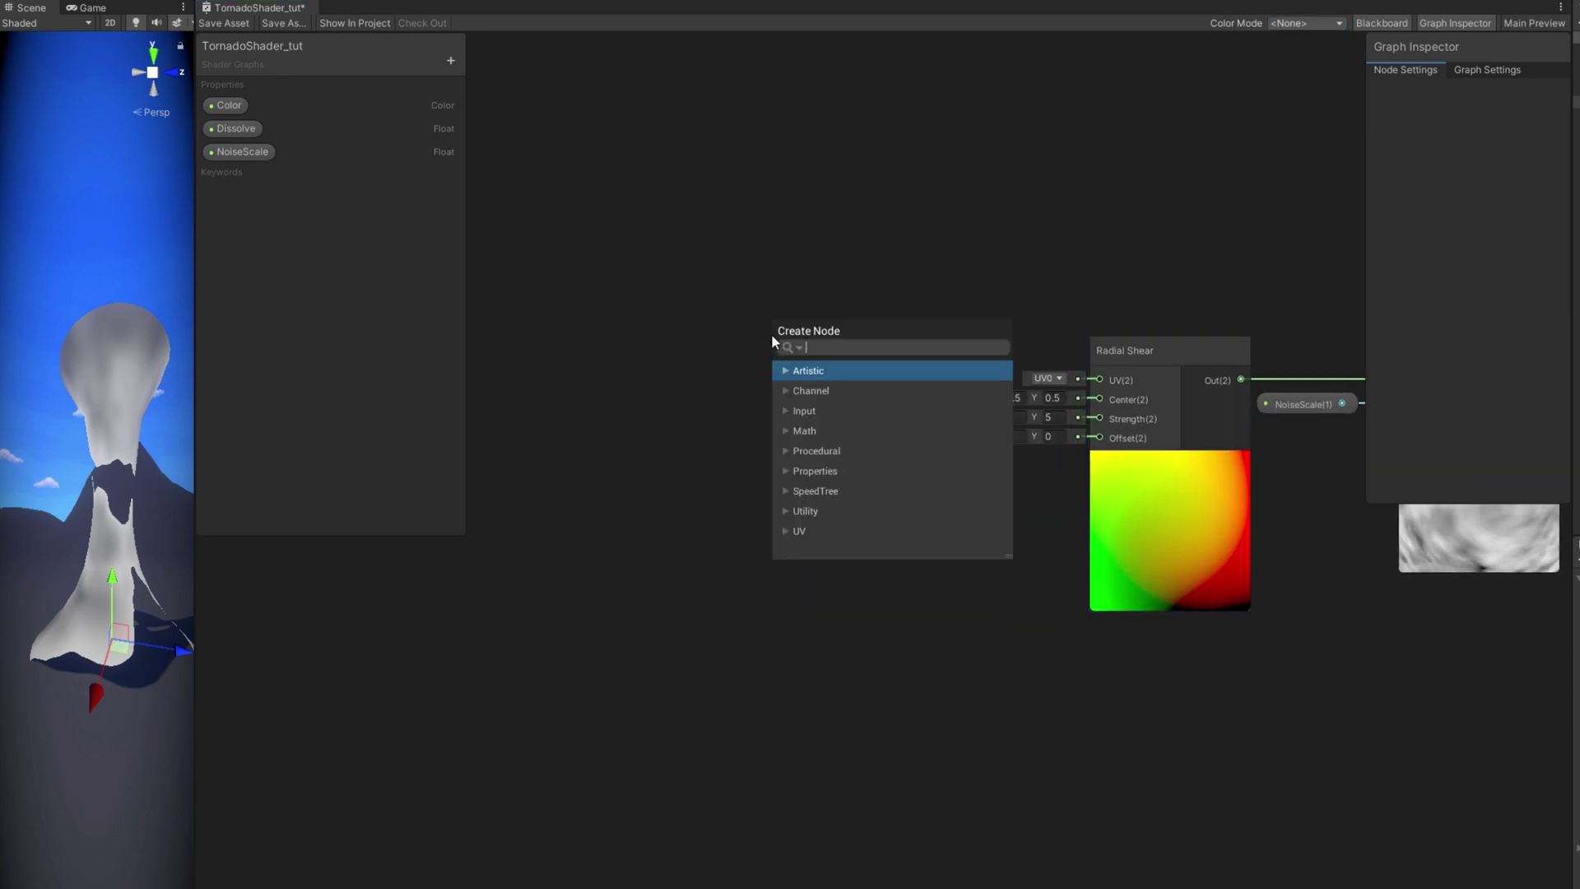
pyautogui.write('time')
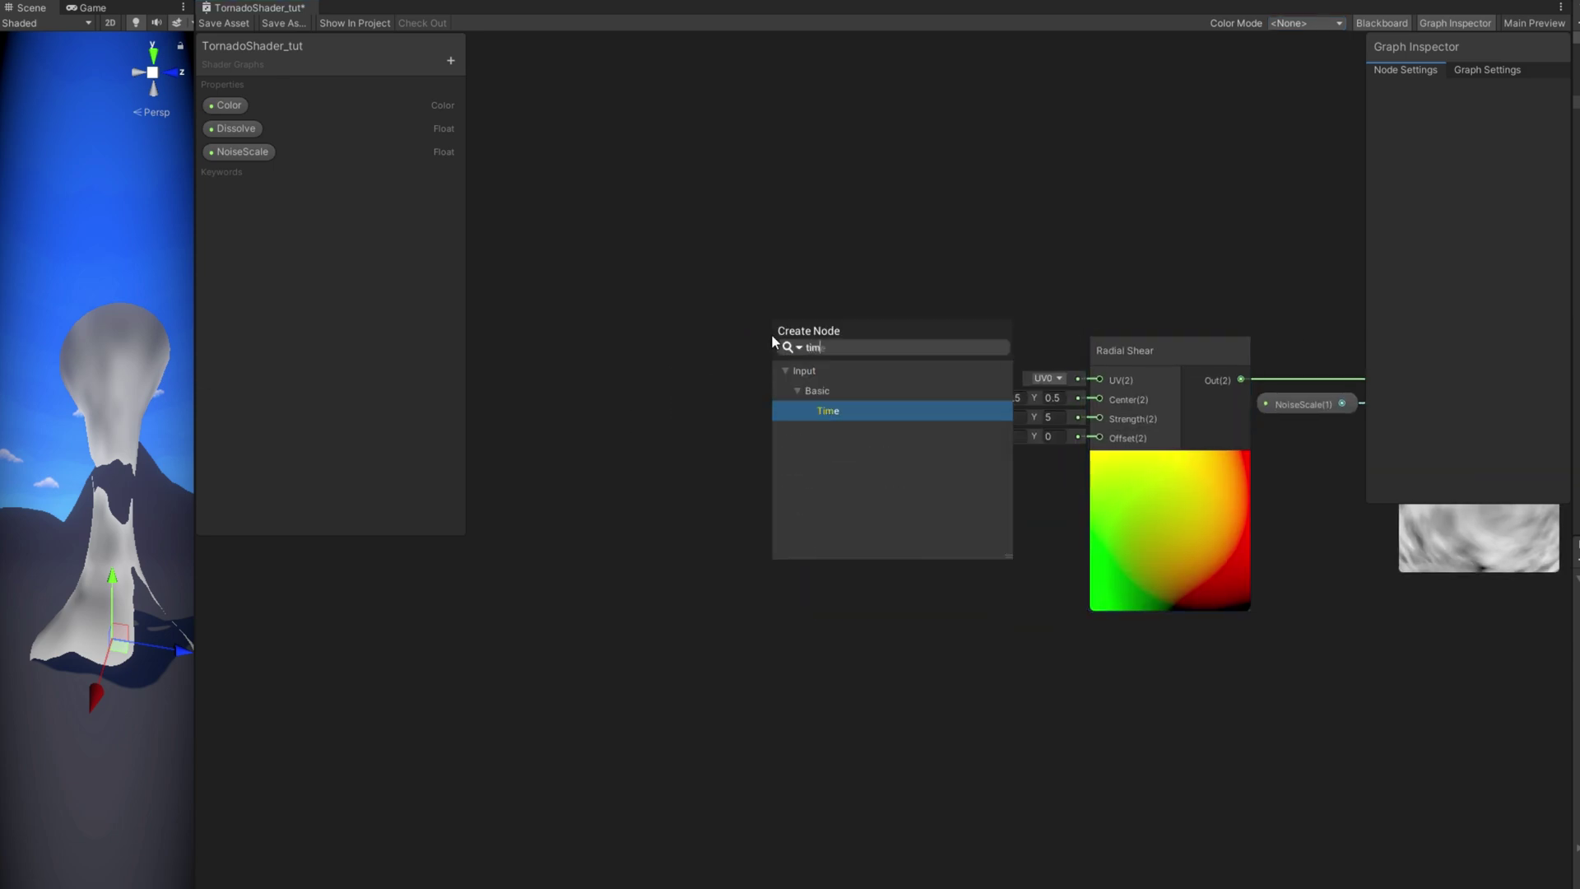
pyautogui.press('Return')
pyautogui.moveTo(810, 371); pyautogui.dragTo(782, 314)
pyautogui.write('mul')
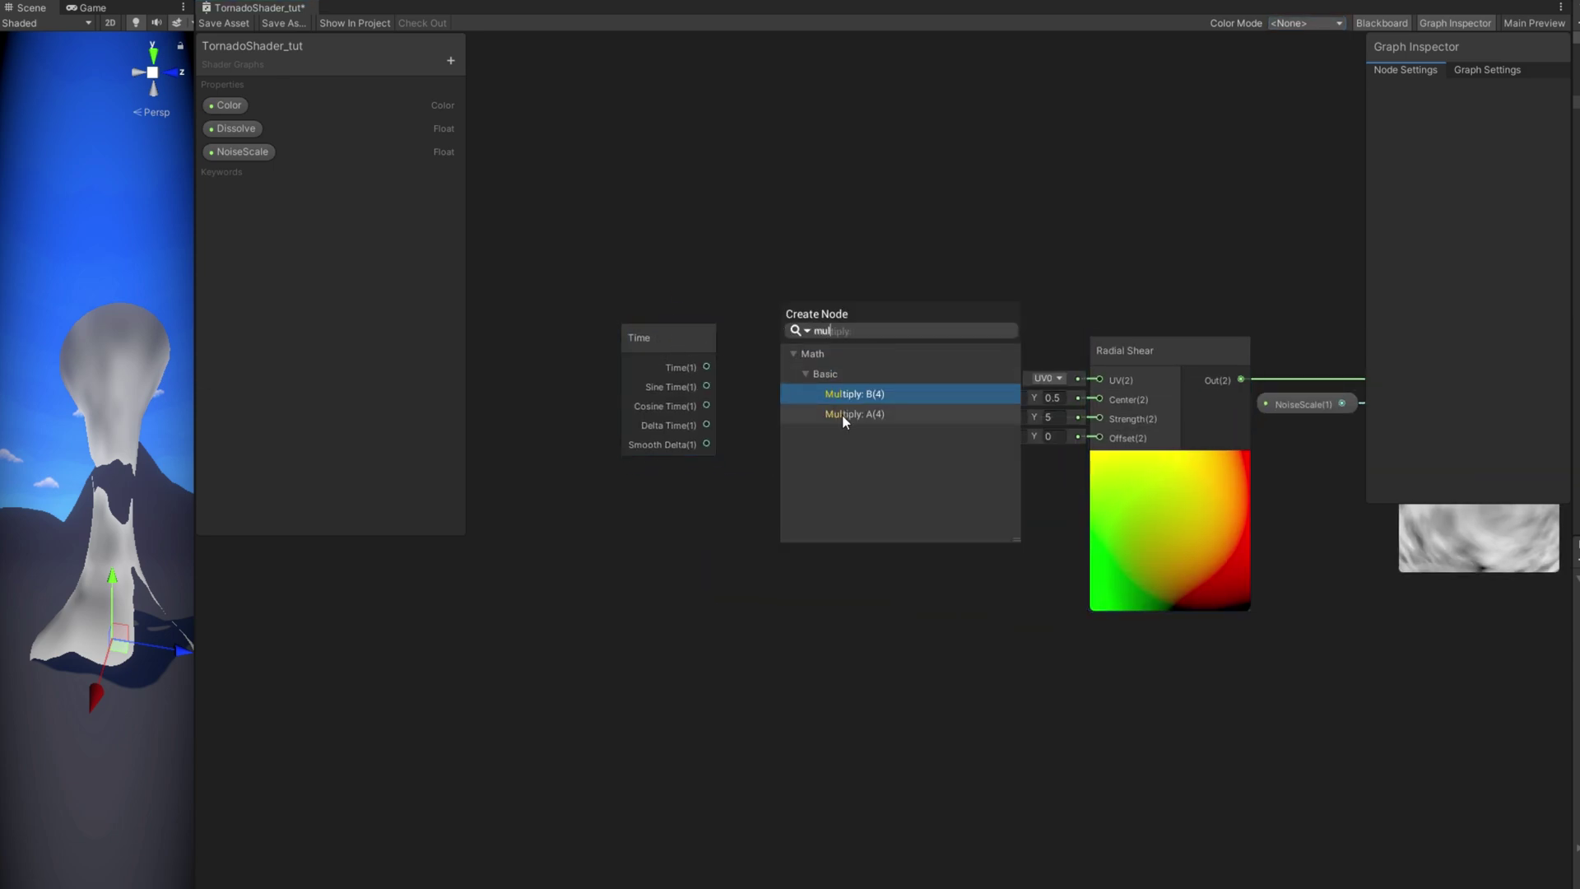
pyautogui.press('Return')
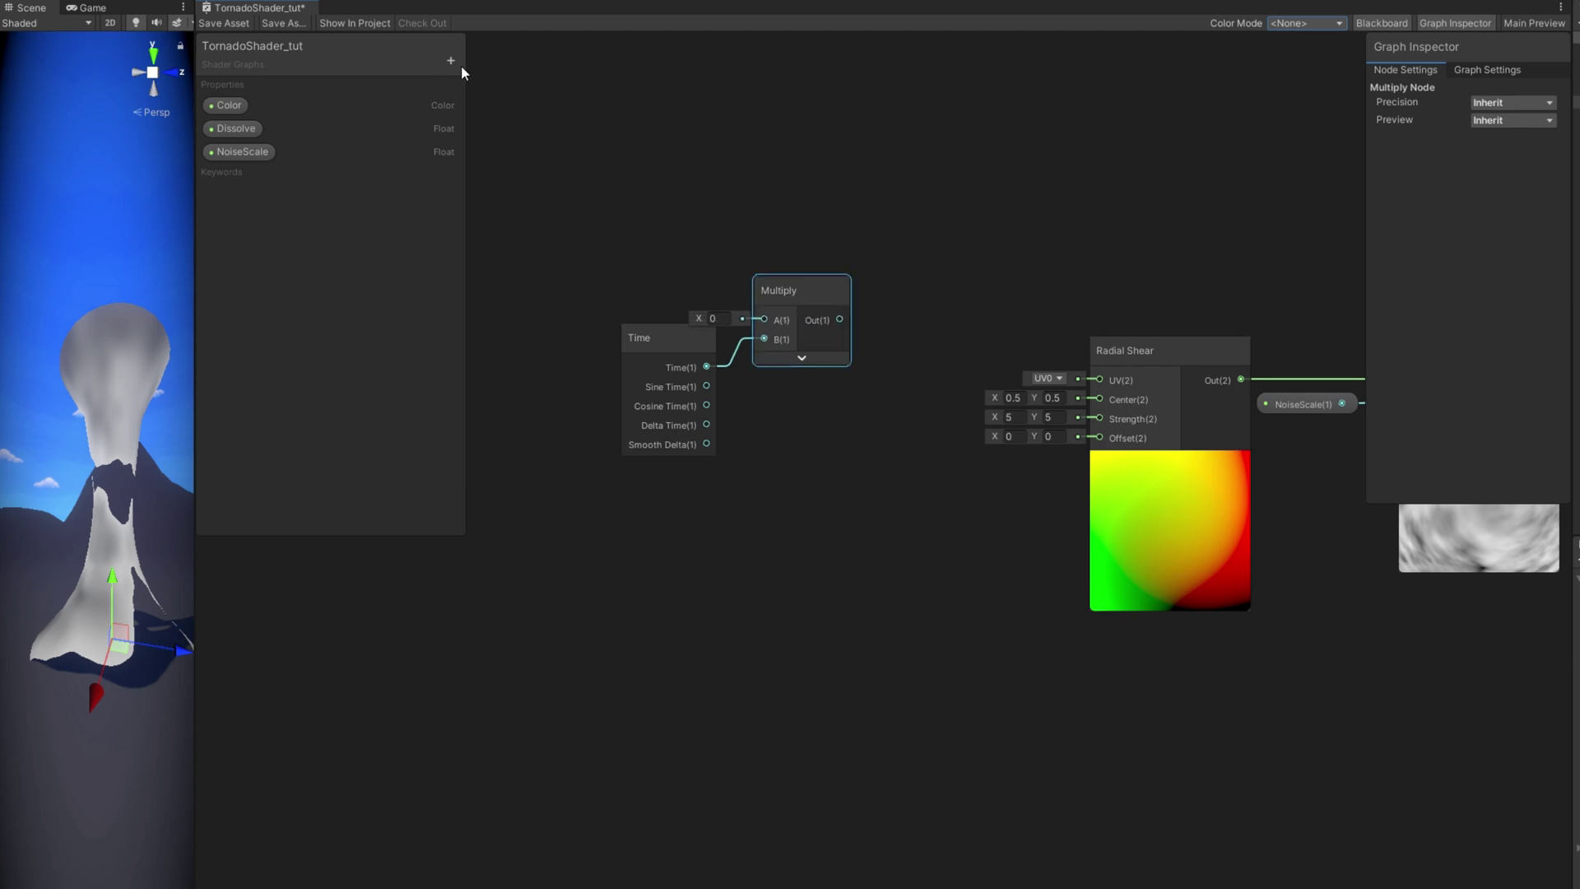
# Add a Vector2 property NoiseSpeed with default 0, 0.5, multiply it with Time and connect the result to Radial Shear's Offset
pyautogui.click(451, 61)
pyautogui.click(543, 86)
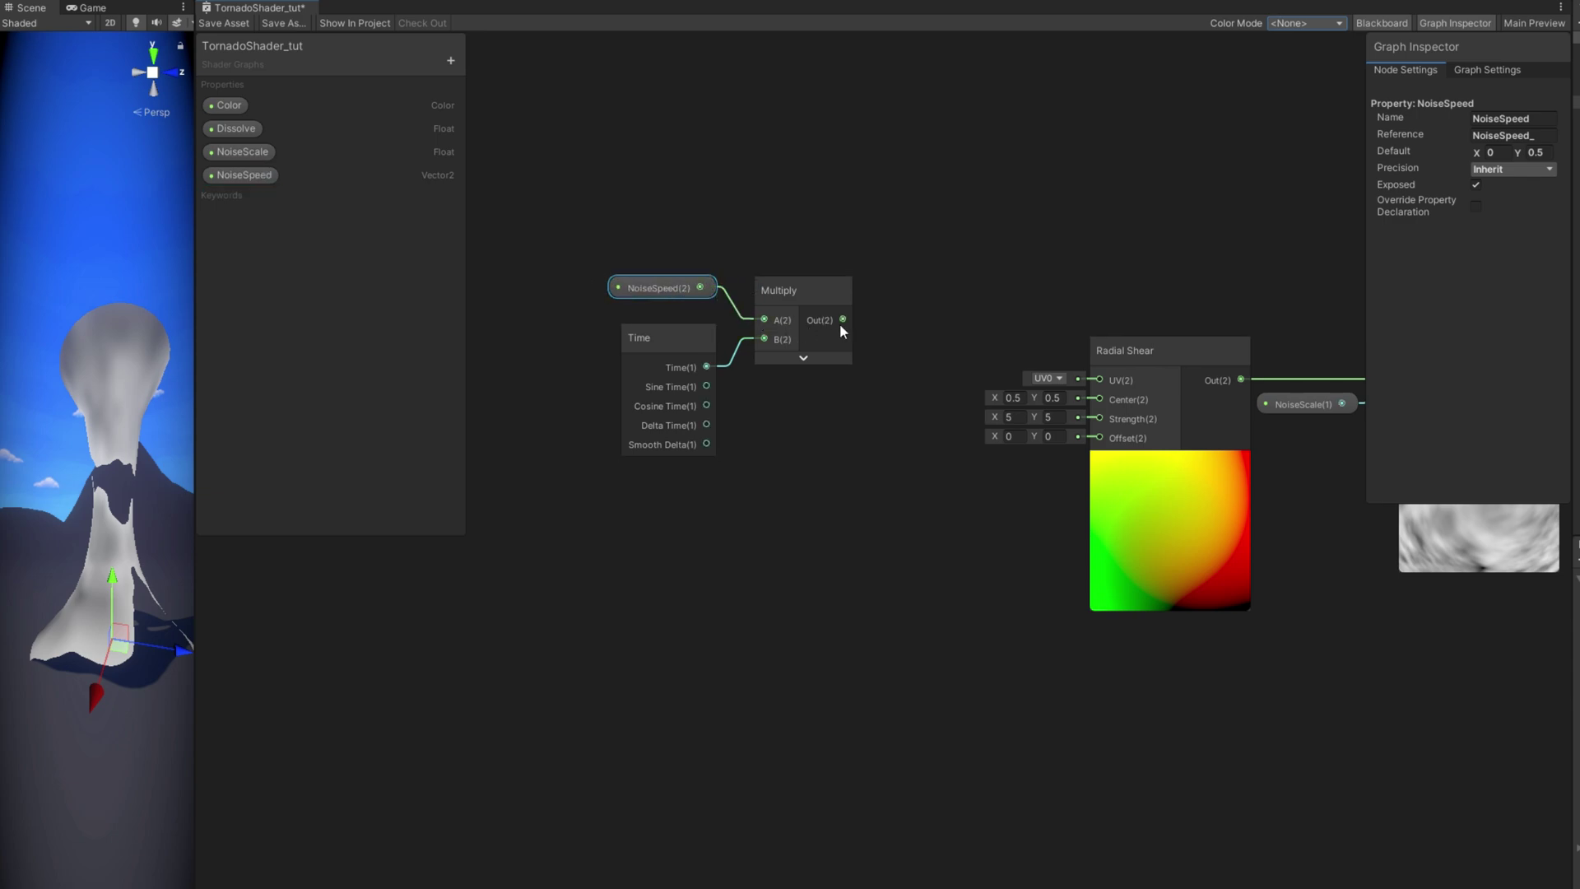
pyautogui.moveTo(841, 320); pyautogui.dragTo(966, 427)
pyautogui.moveTo(1090, 444); pyautogui.dragTo(1095, 441)
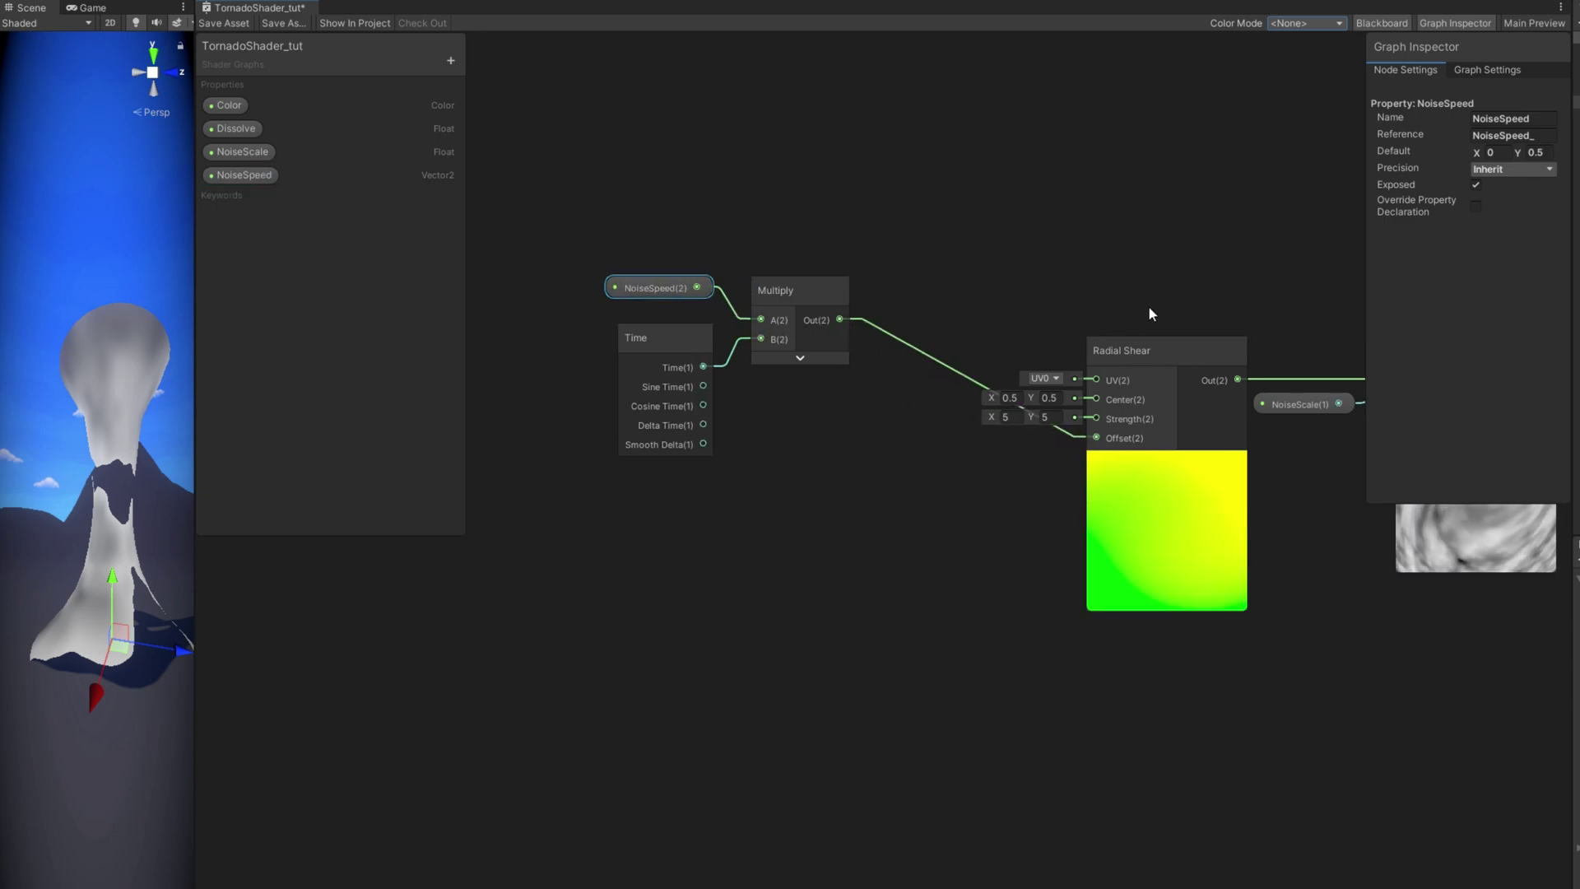
pyautogui.moveTo(1147, 310); pyautogui.dragTo(963, 311, button='middle')
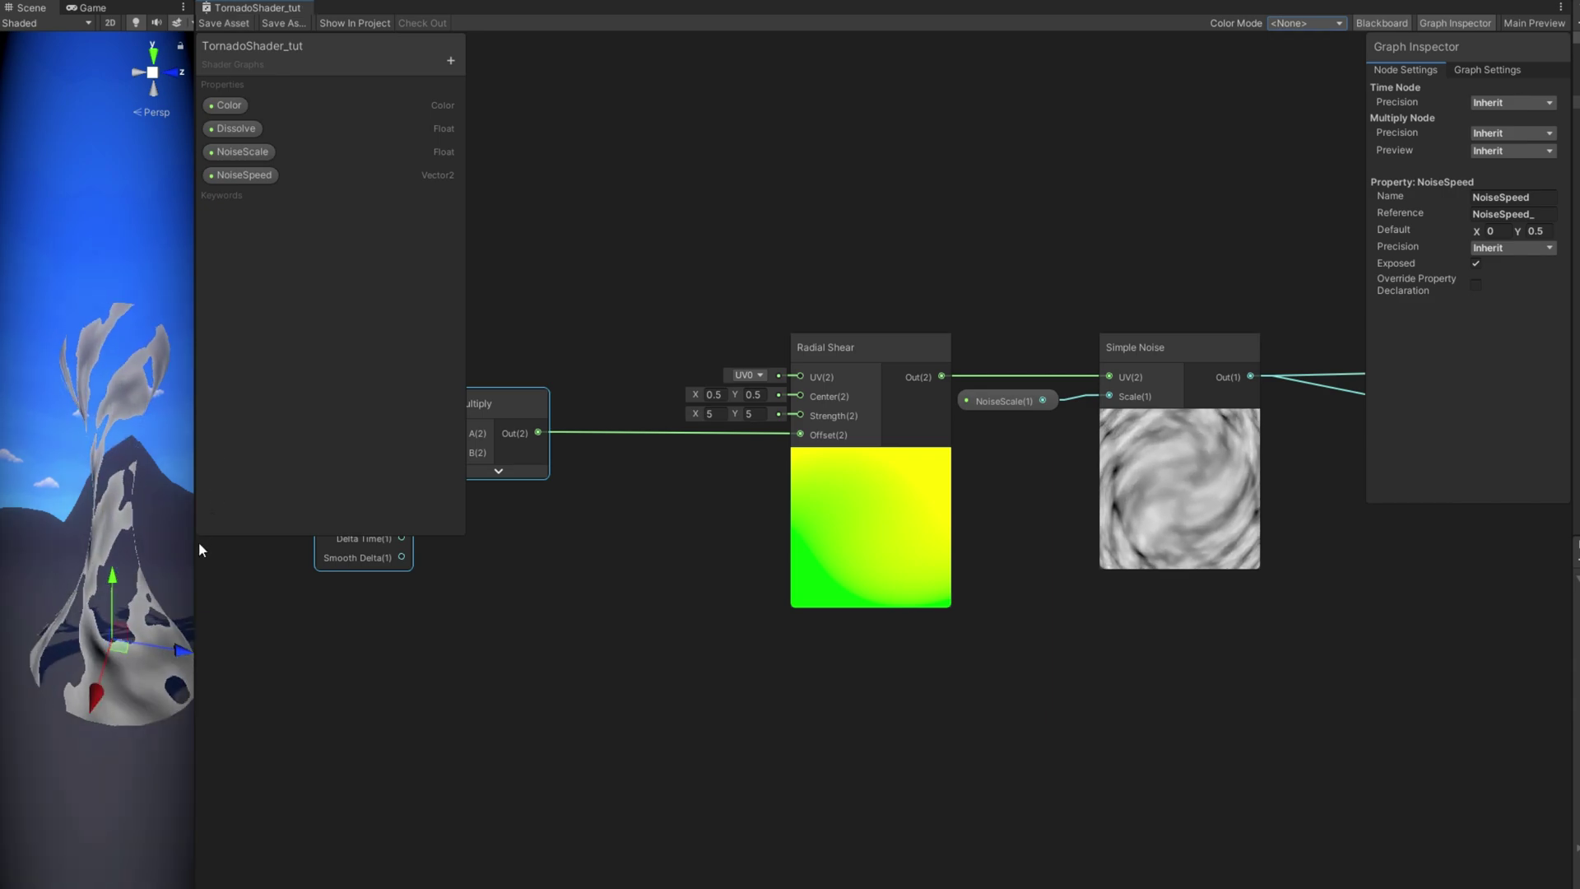
# Enlarge the scene view and set NoiseSpeed Y to -.5 on the tornado's material
pyautogui.moveTo(196, 544); pyautogui.dragTo(468, 576)
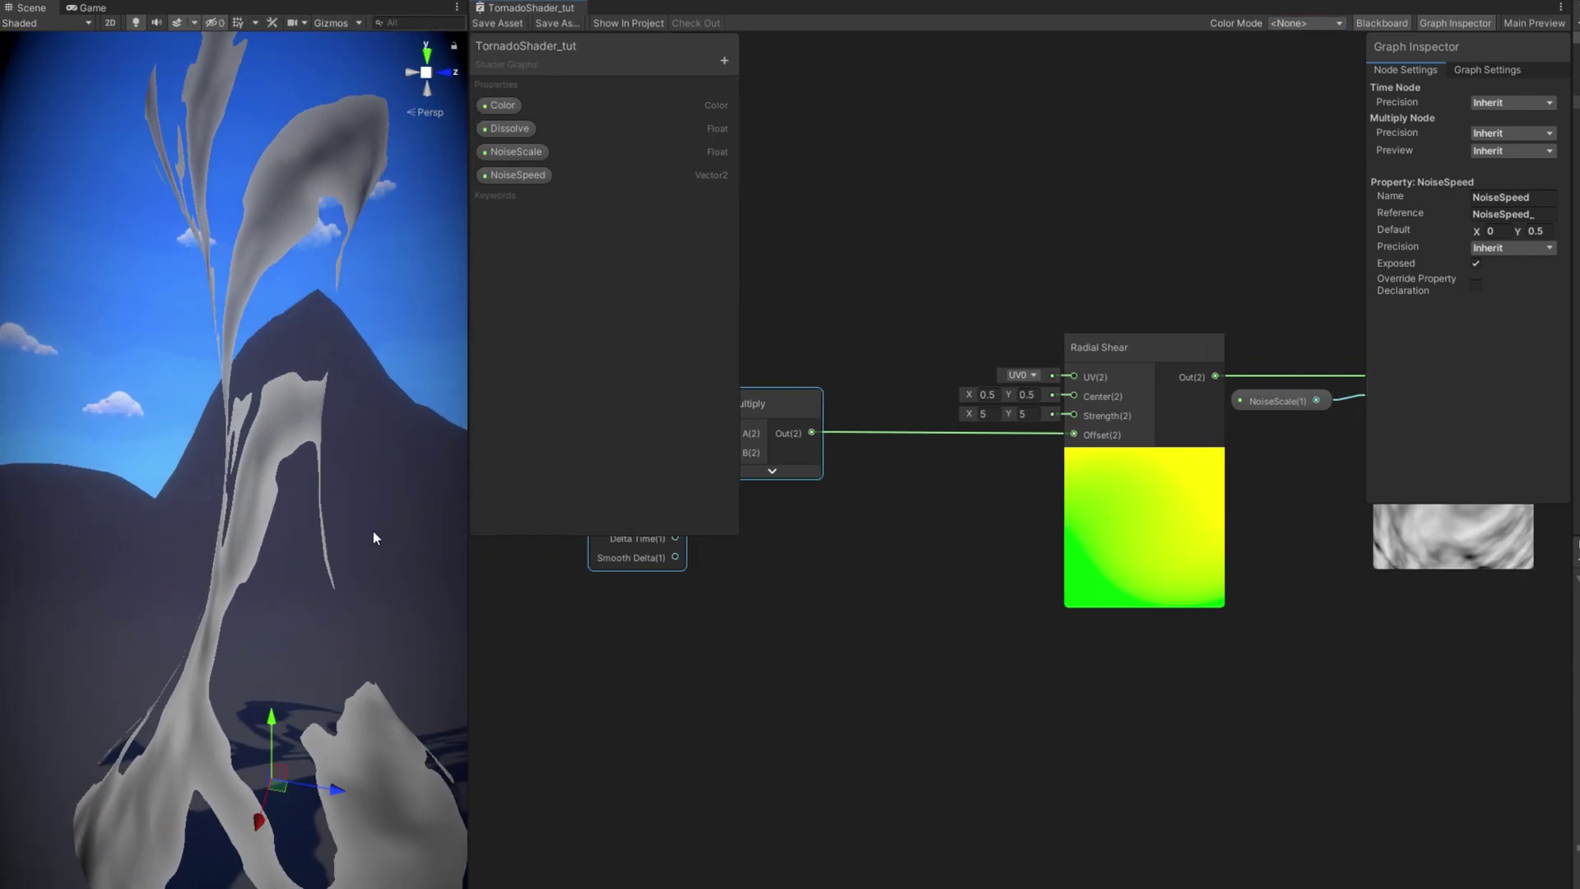
pyautogui.click(373, 531)
pyautogui.click(639, 104)
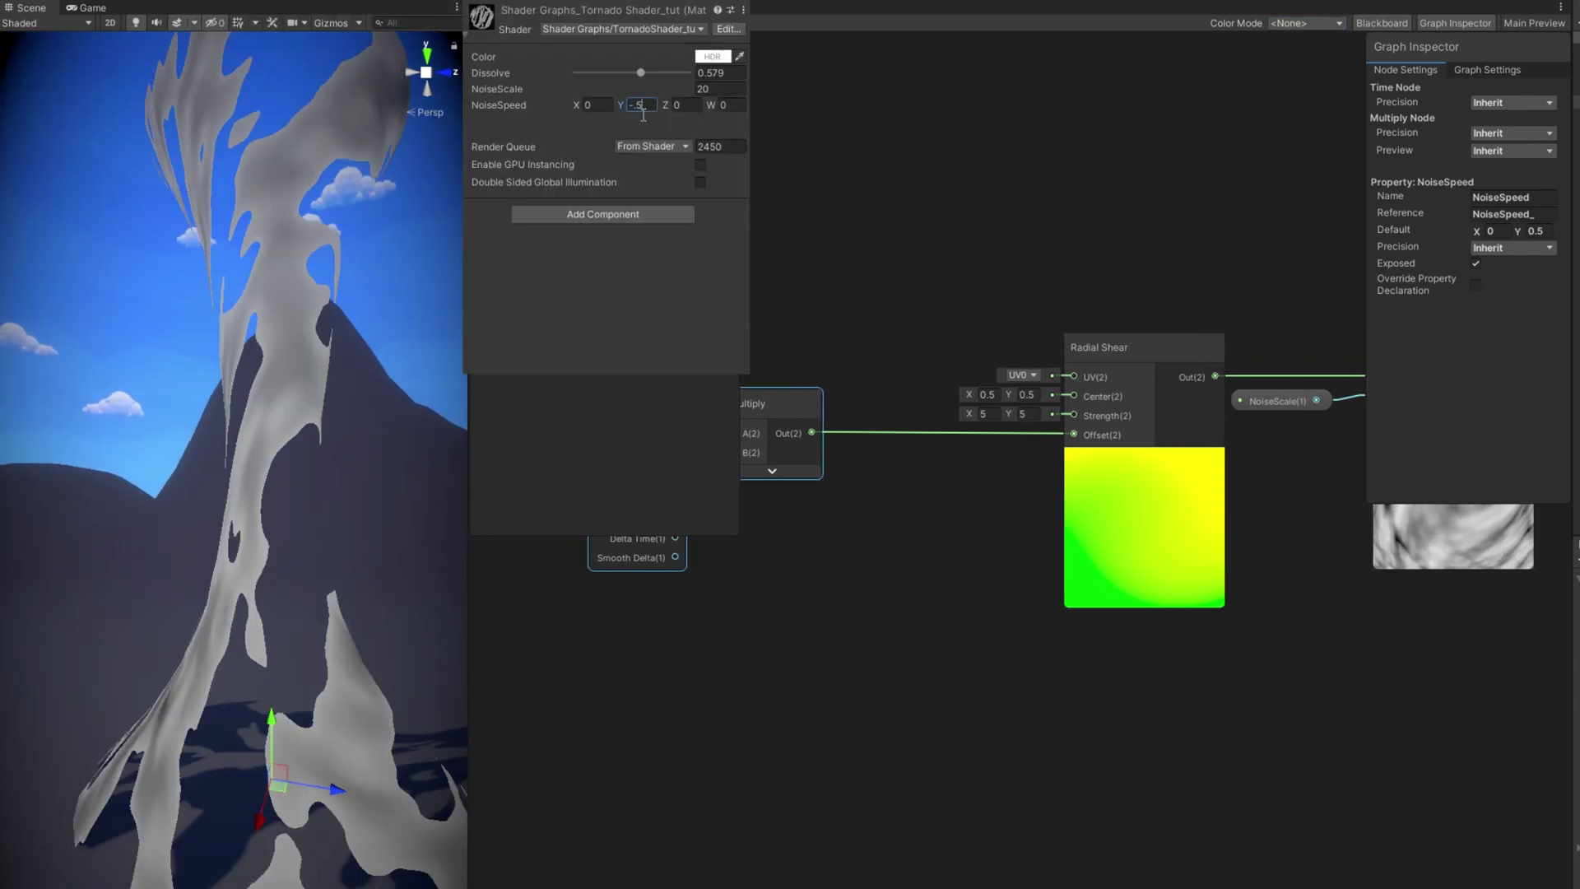
pyautogui.click(443, 621)
pyautogui.moveTo(473, 583); pyautogui.dragTo(520, 576)
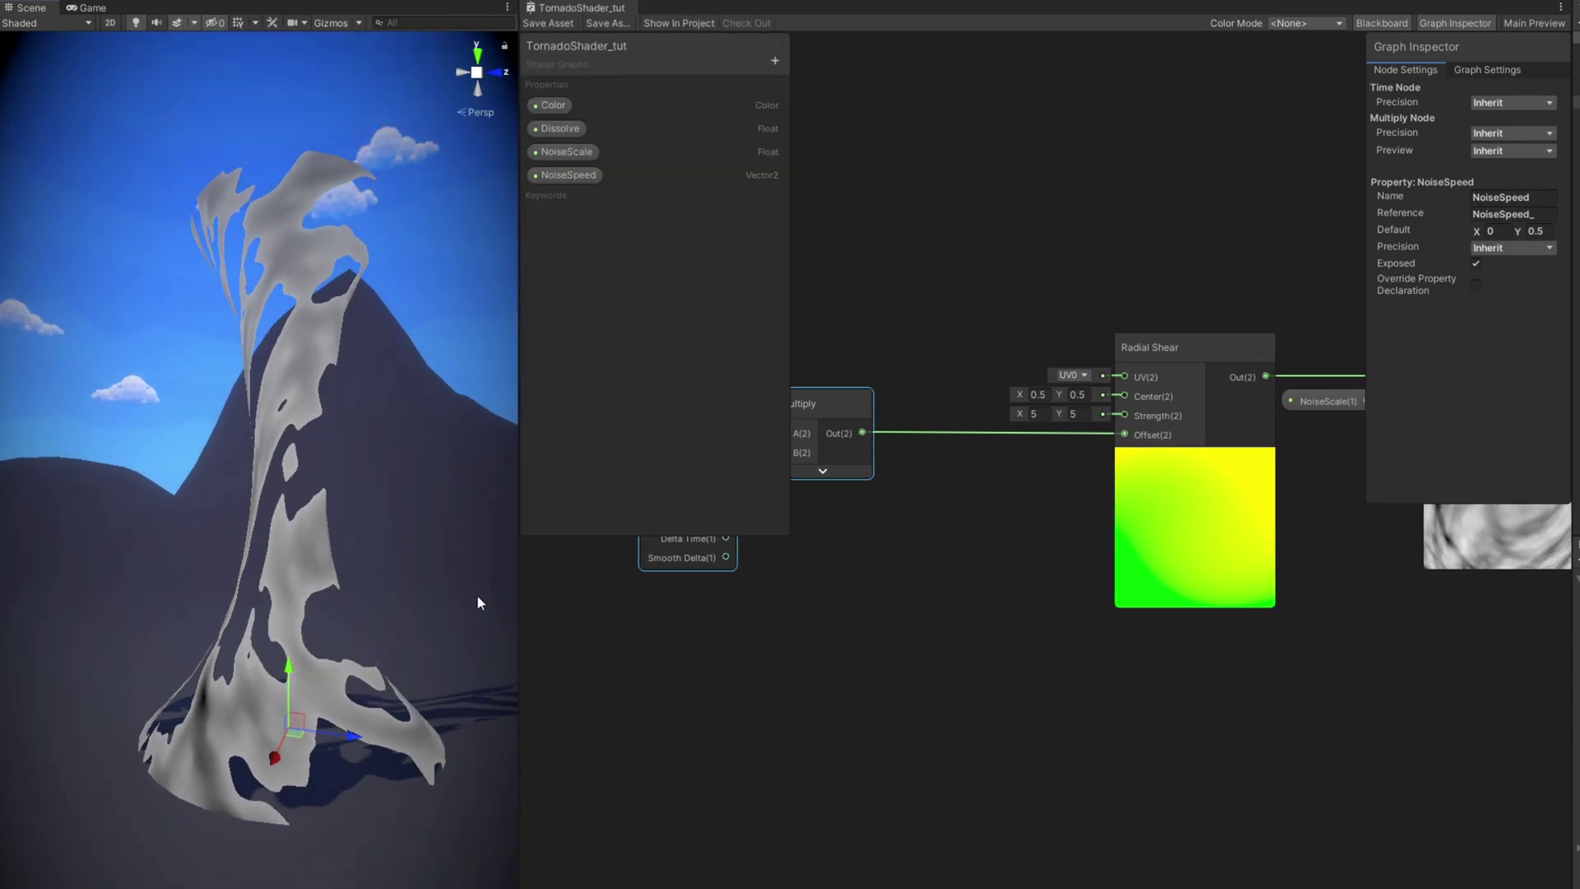
# Try a Radial Shear Strength of 10 in X and Y and save the shader
pyautogui.scroll(1, 1151, 441)
pyautogui.click(1030, 414)
pyautogui.write('10')
pyautogui.click(1073, 416)
pyautogui.write('10')
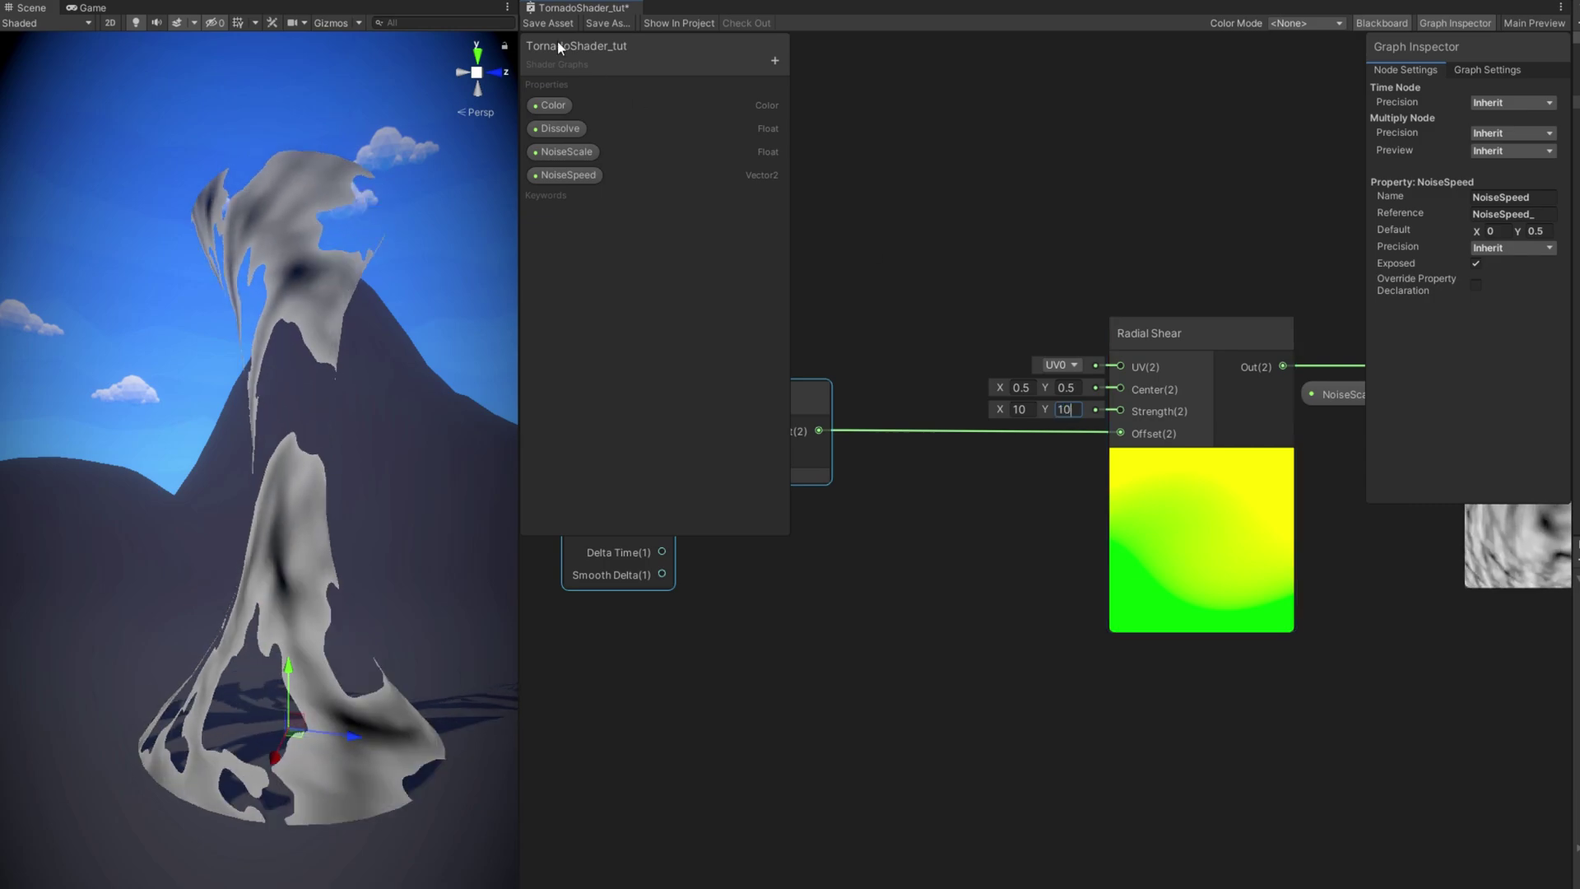
pyautogui.click(543, 24)
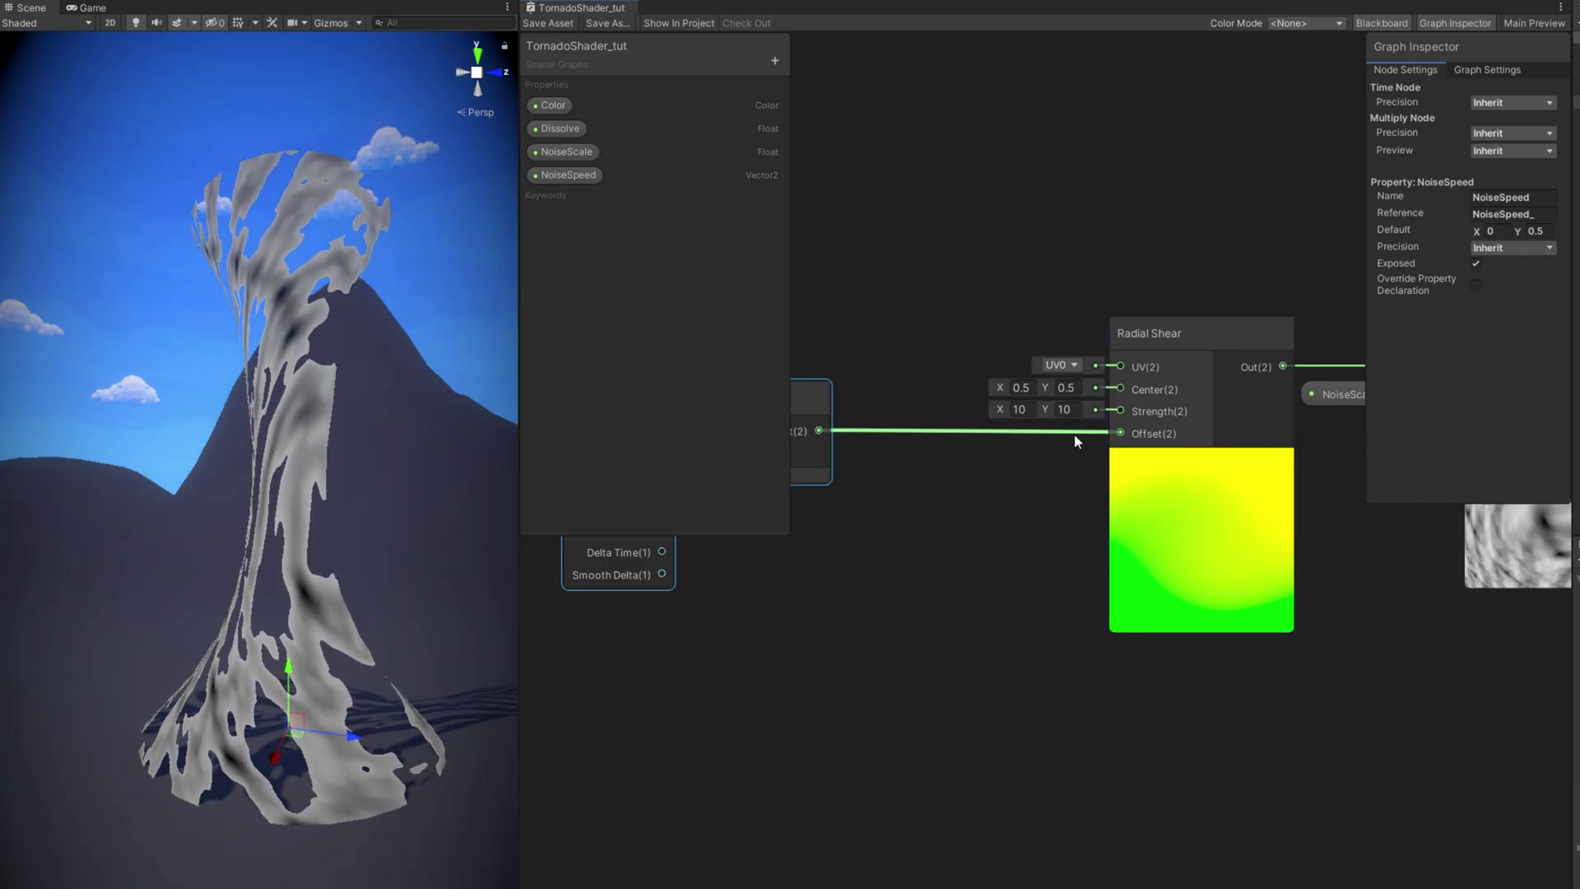
# Return the Radial Shear Strength to 5 in X and Y and save the shader
pyautogui.click(1019, 409)
pyautogui.write('5')
pyautogui.click(1072, 410)
pyautogui.write('5')
pyautogui.click(557, 23)
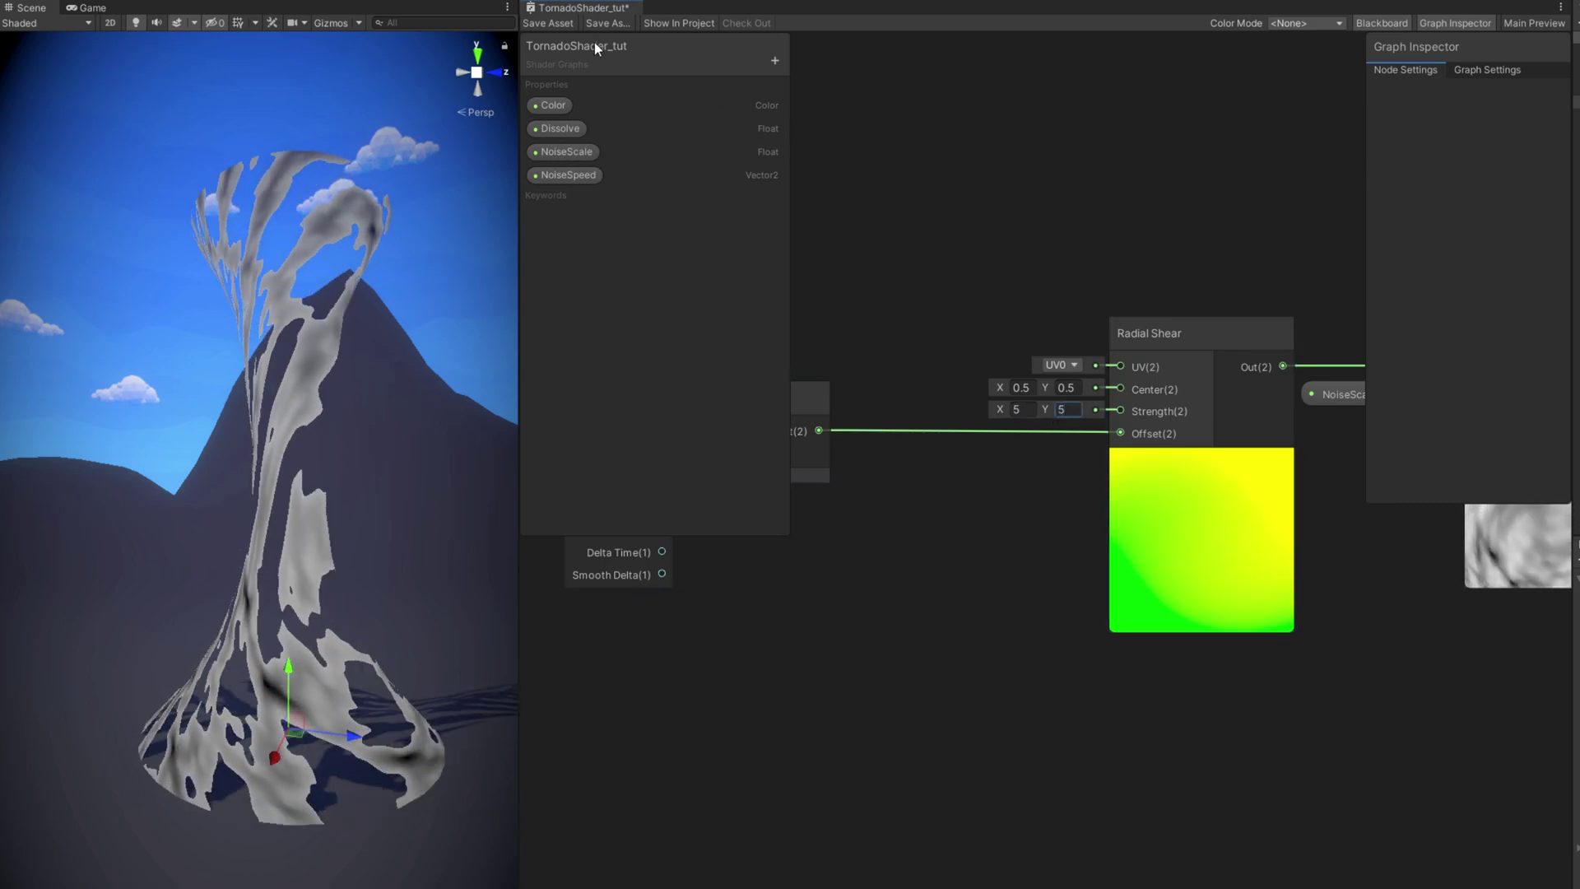
# Duplicate the Simple Noise node below the original, remove the copy's incoming links and set its Scale to 20
pyautogui.moveTo(1315, 728); pyautogui.dragTo(974, 569, button='middle')
pyautogui.click(1203, 339)
pyautogui.hotkey('ctrl', 'd')
pyautogui.moveTo(1234, 358); pyautogui.dragTo(1157, 514)
pyautogui.click(1104, 462)
pyautogui.press('Delete')
pyautogui.click(1091, 569)
pyautogui.write('20')
pyautogui.press('Return')
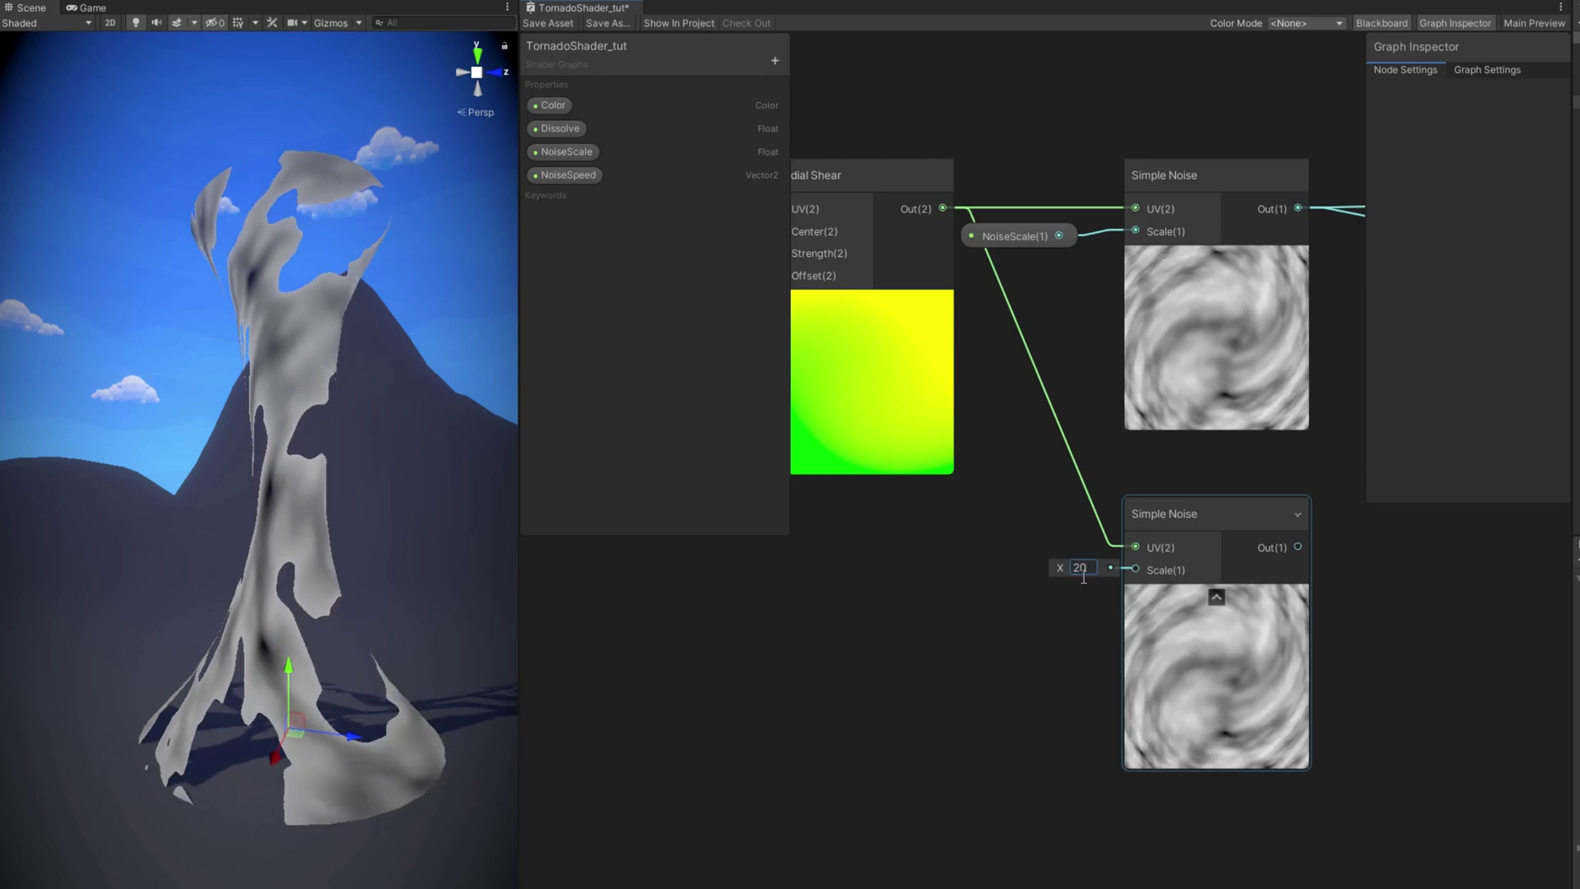
pyautogui.moveTo(1005, 594); pyautogui.dragTo(1065, 564, button='middle')
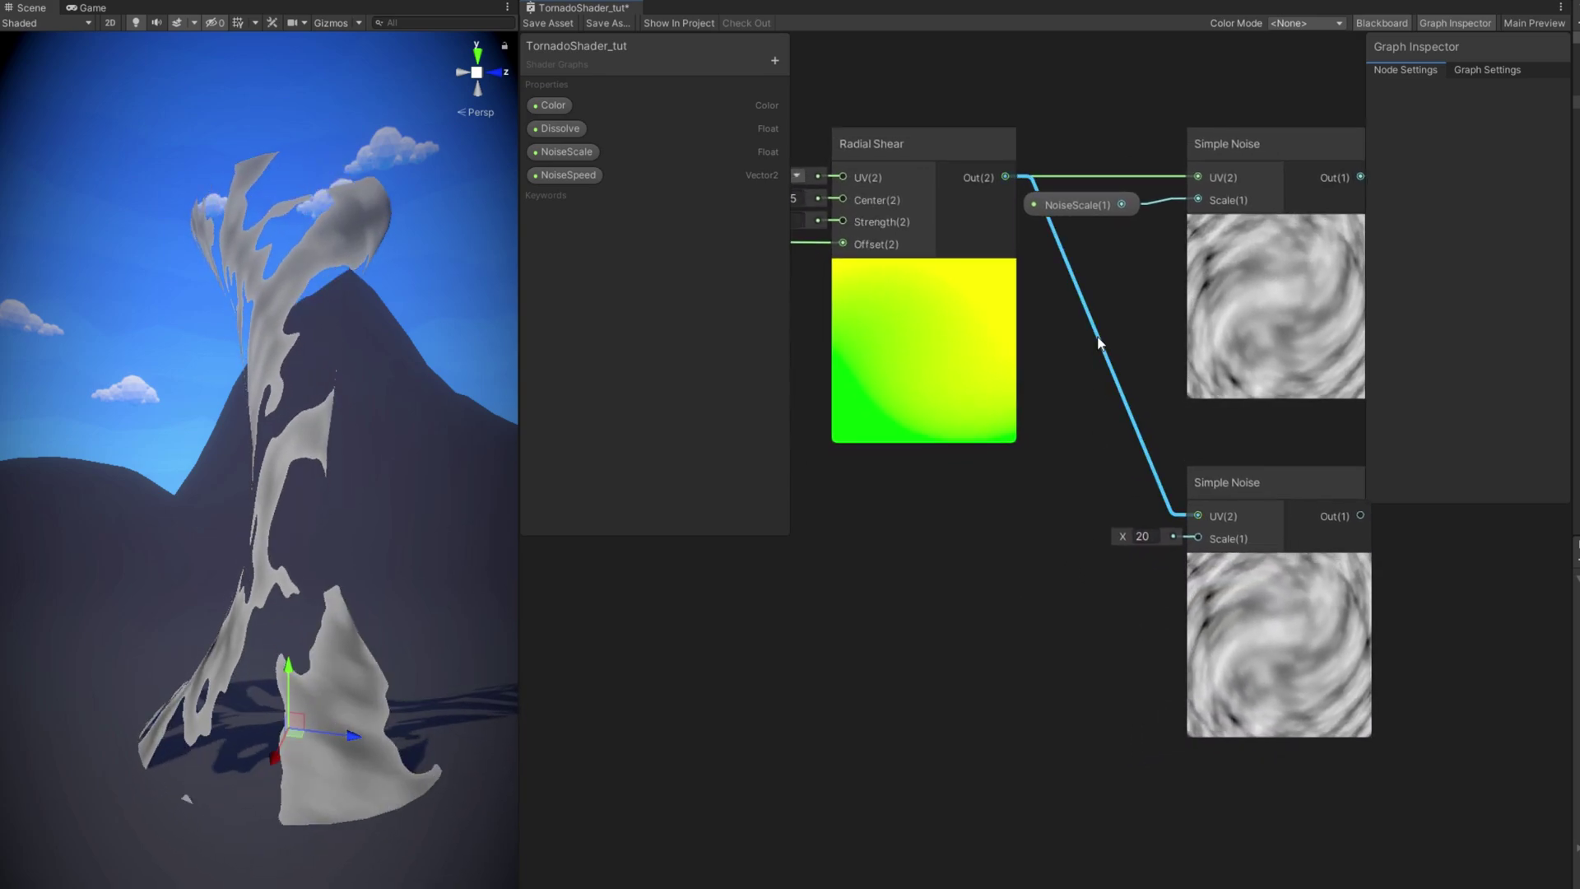
pyautogui.press('Delete')
# Create a Twirl node below Radial Shear and connect its output to the second Simple Noise's UV input
pyautogui.moveTo(932, 599); pyautogui.dragTo(987, 509, button='middle')
pyautogui.press('space')
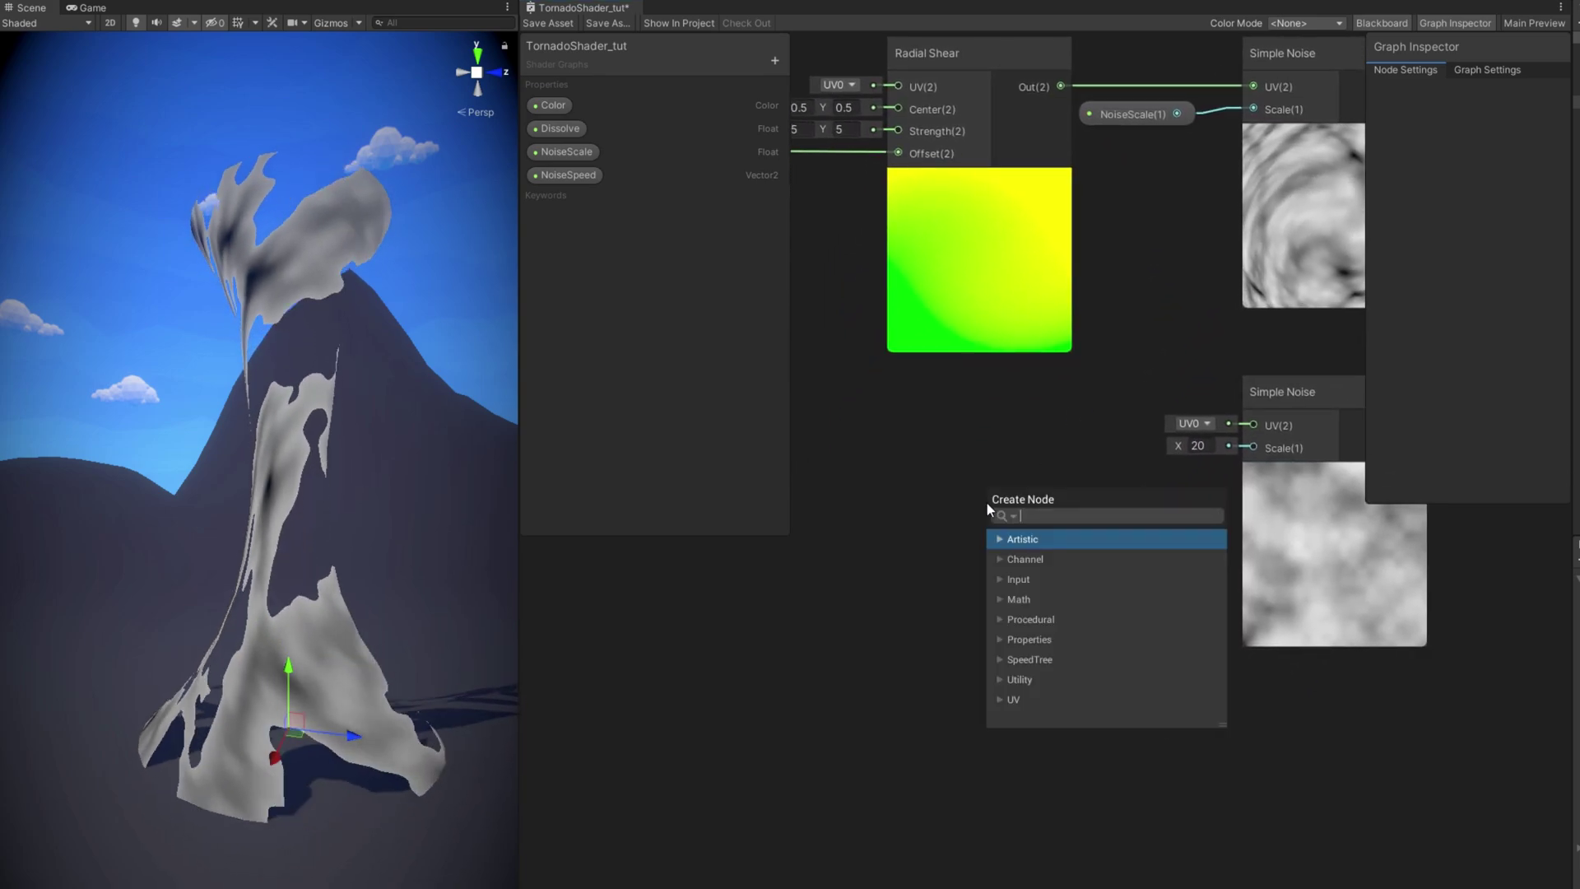
pyautogui.write('twirl')
pyautogui.press('Return')
pyautogui.moveTo(1009, 545); pyautogui.dragTo(905, 442)
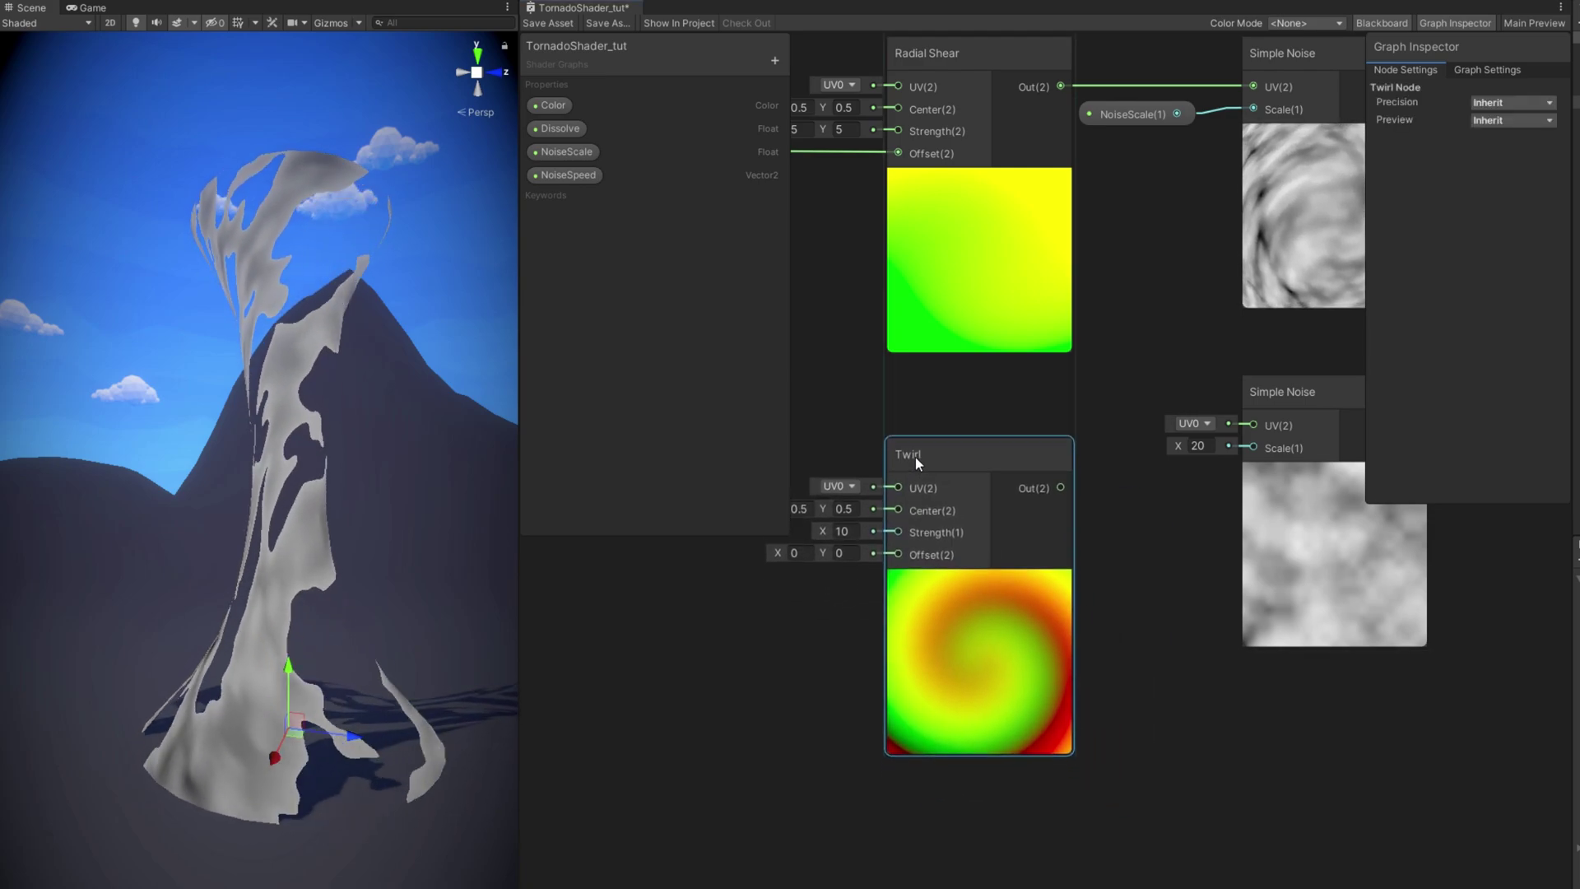
pyautogui.moveTo(1061, 468); pyautogui.dragTo(1307, 452)
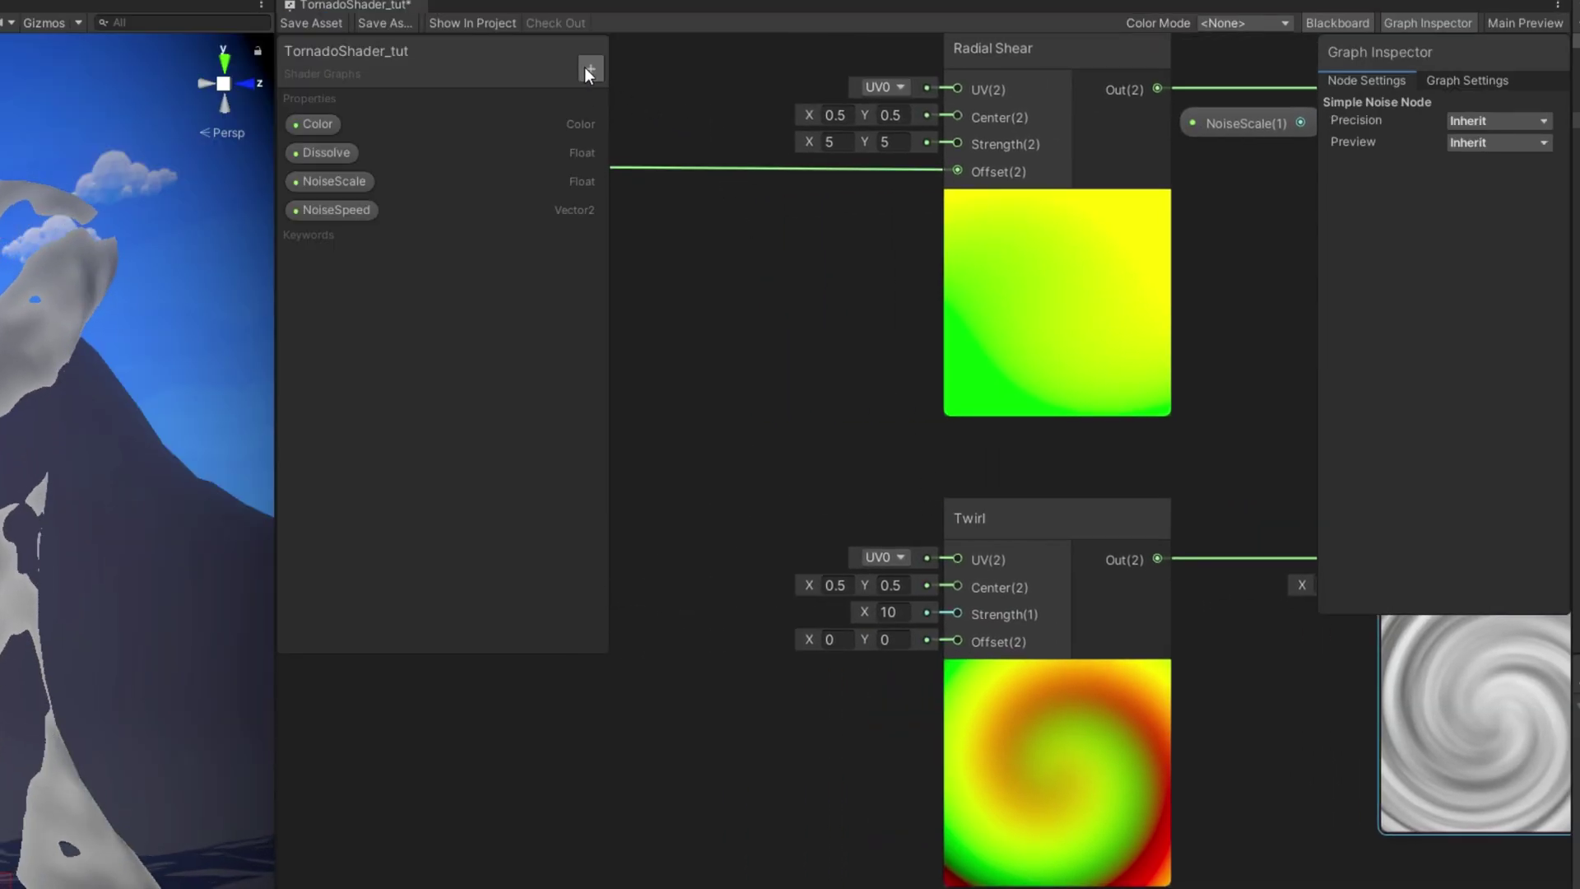
# Add a Vector2 property named TwirlCenter to the shader graph
pyautogui.click(588, 68)
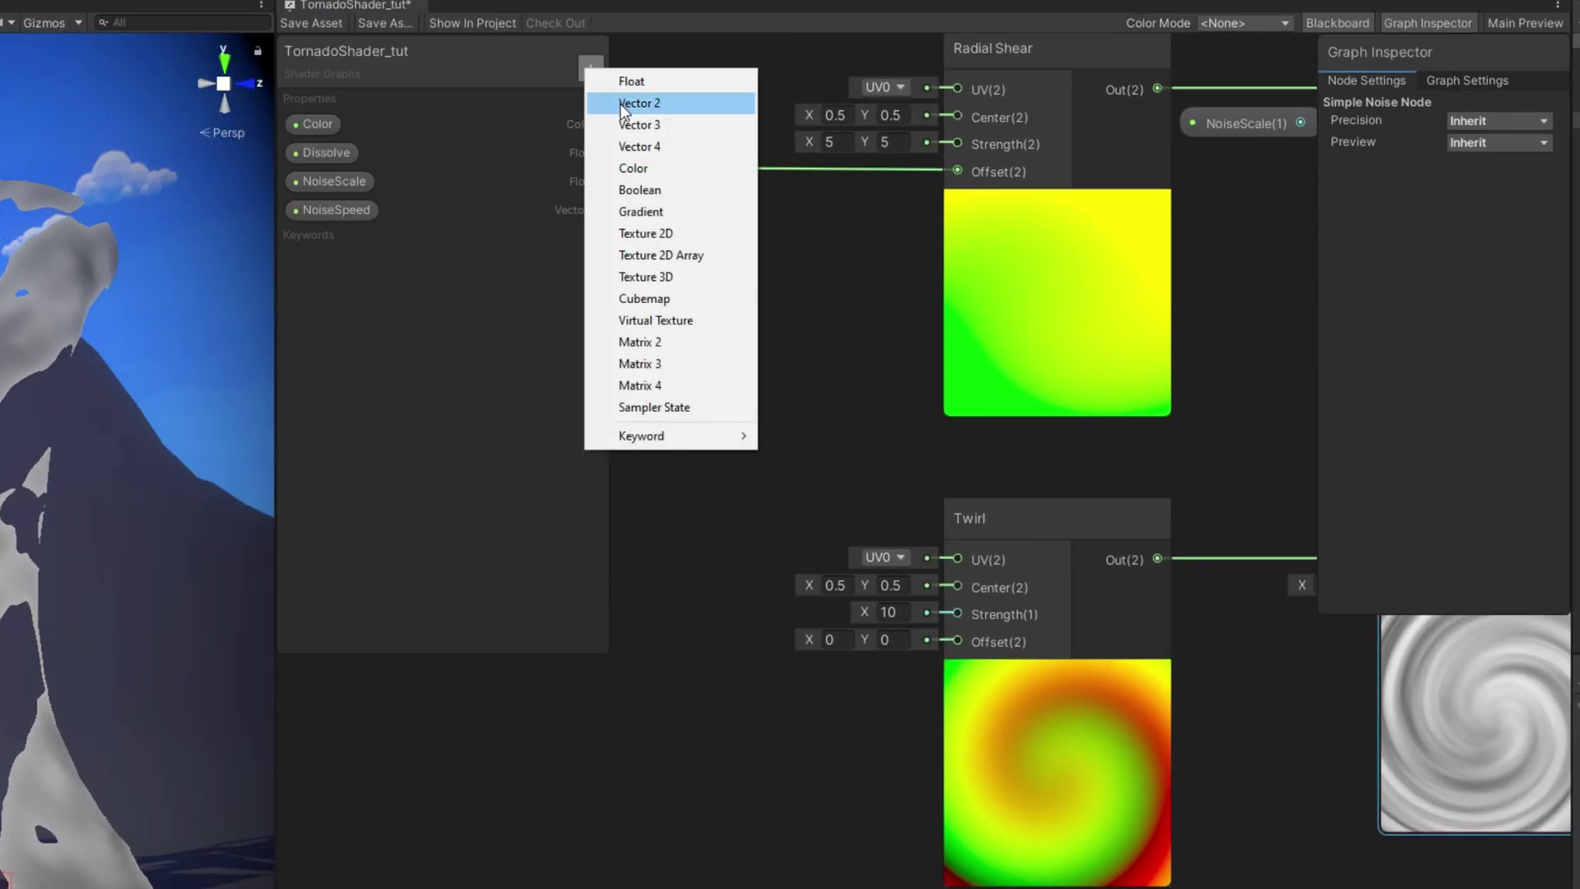
pyautogui.click(636, 103)
pyautogui.write('TwirlCenter')
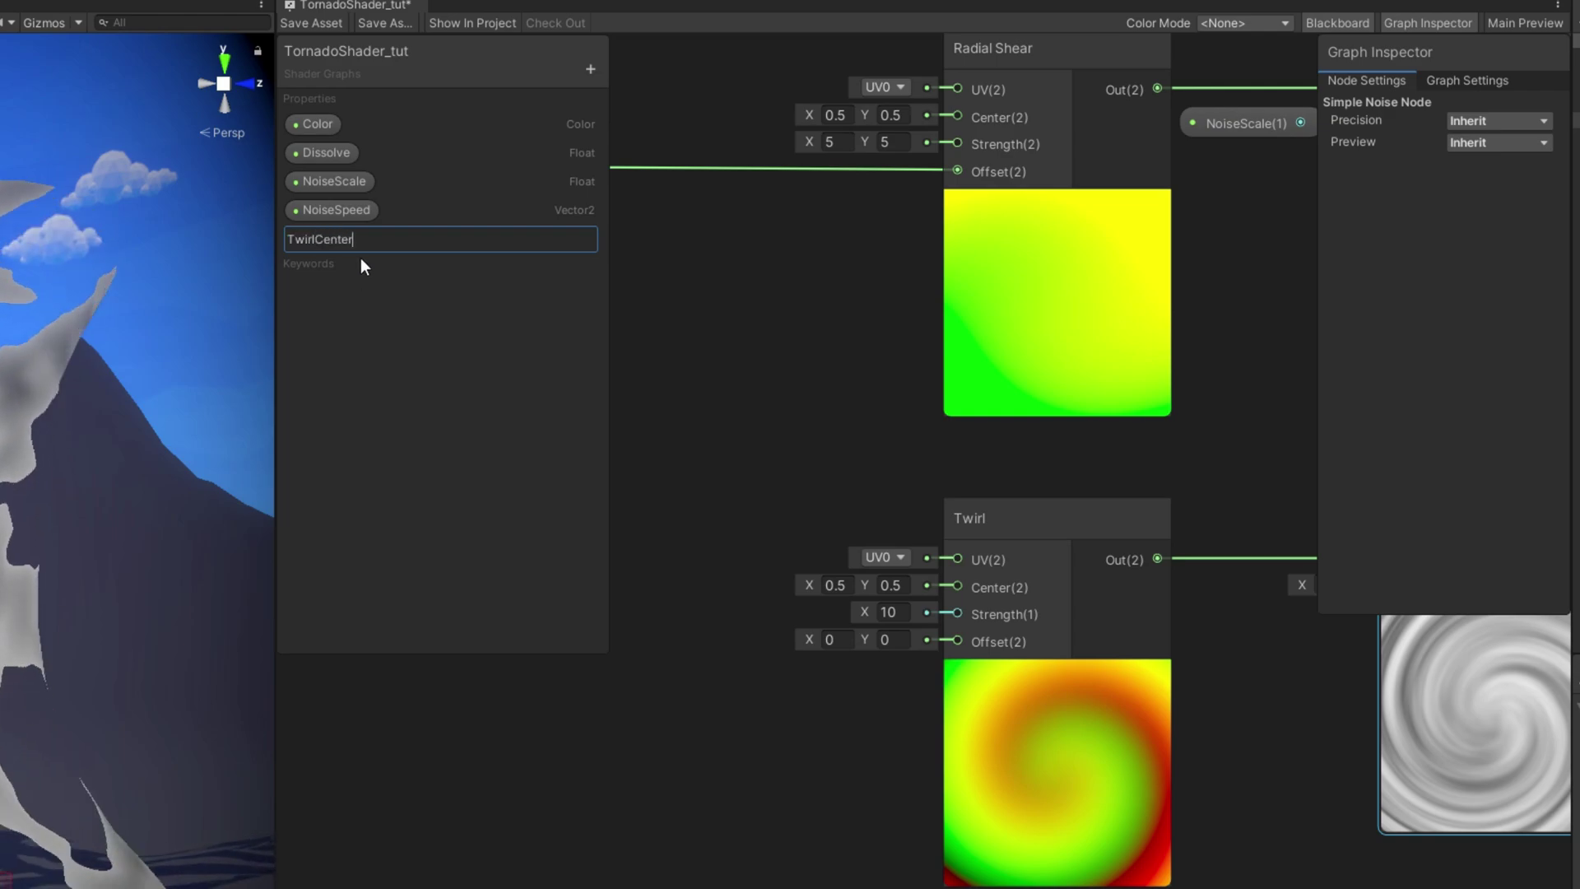
pyautogui.press('Return')
# Add a Float property named TwirlAmount to the shader graph
pyautogui.click(590, 69)
pyautogui.click(630, 83)
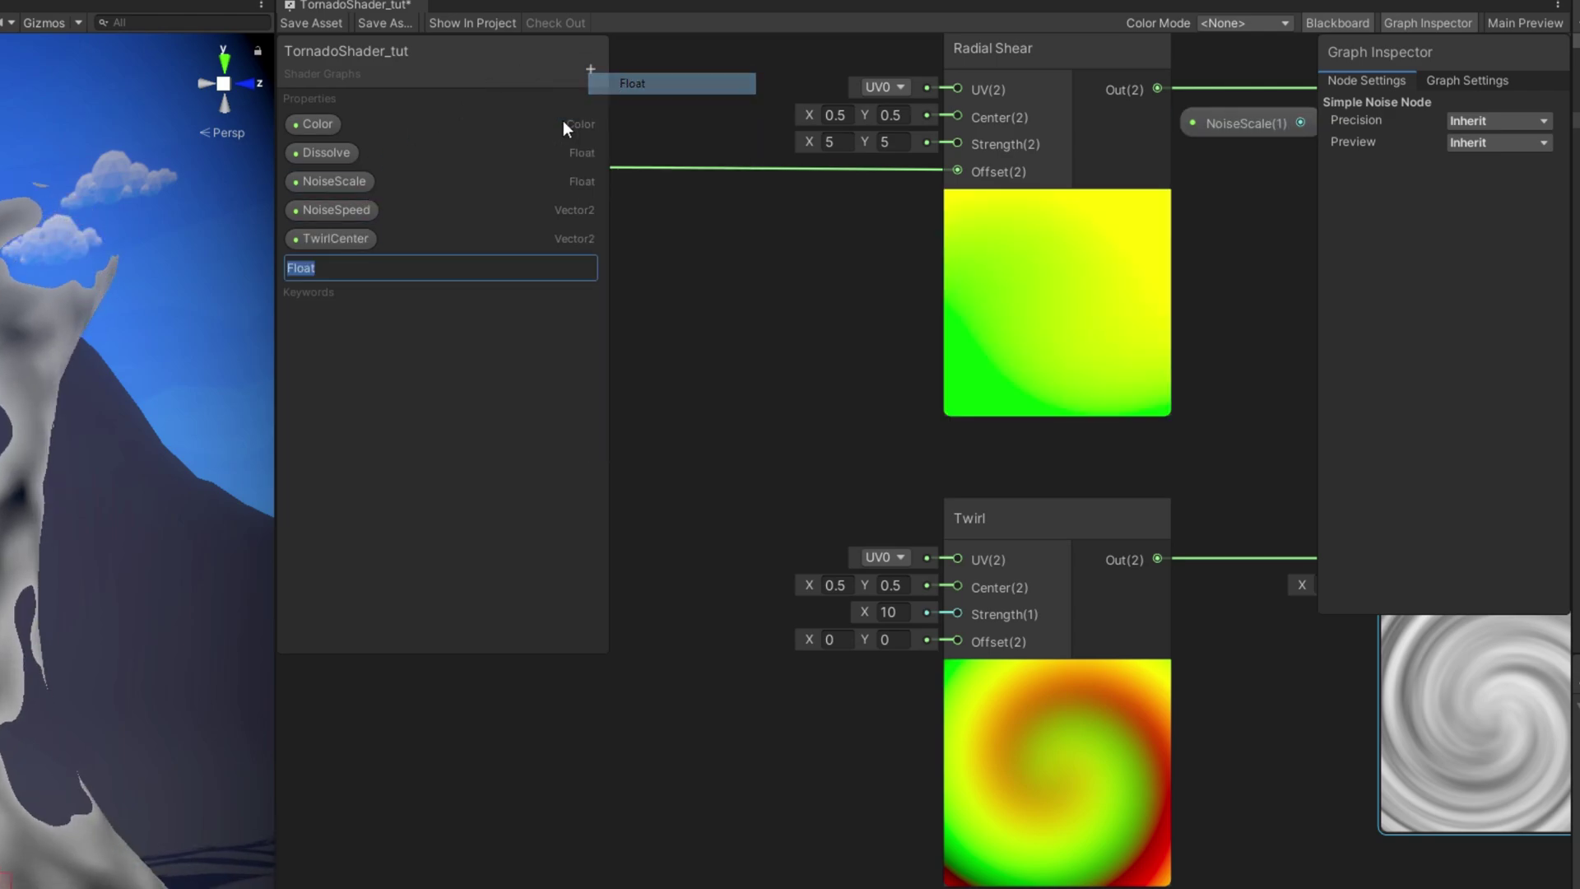
pyautogui.write('TwirlAmount')
pyautogui.press('Return')
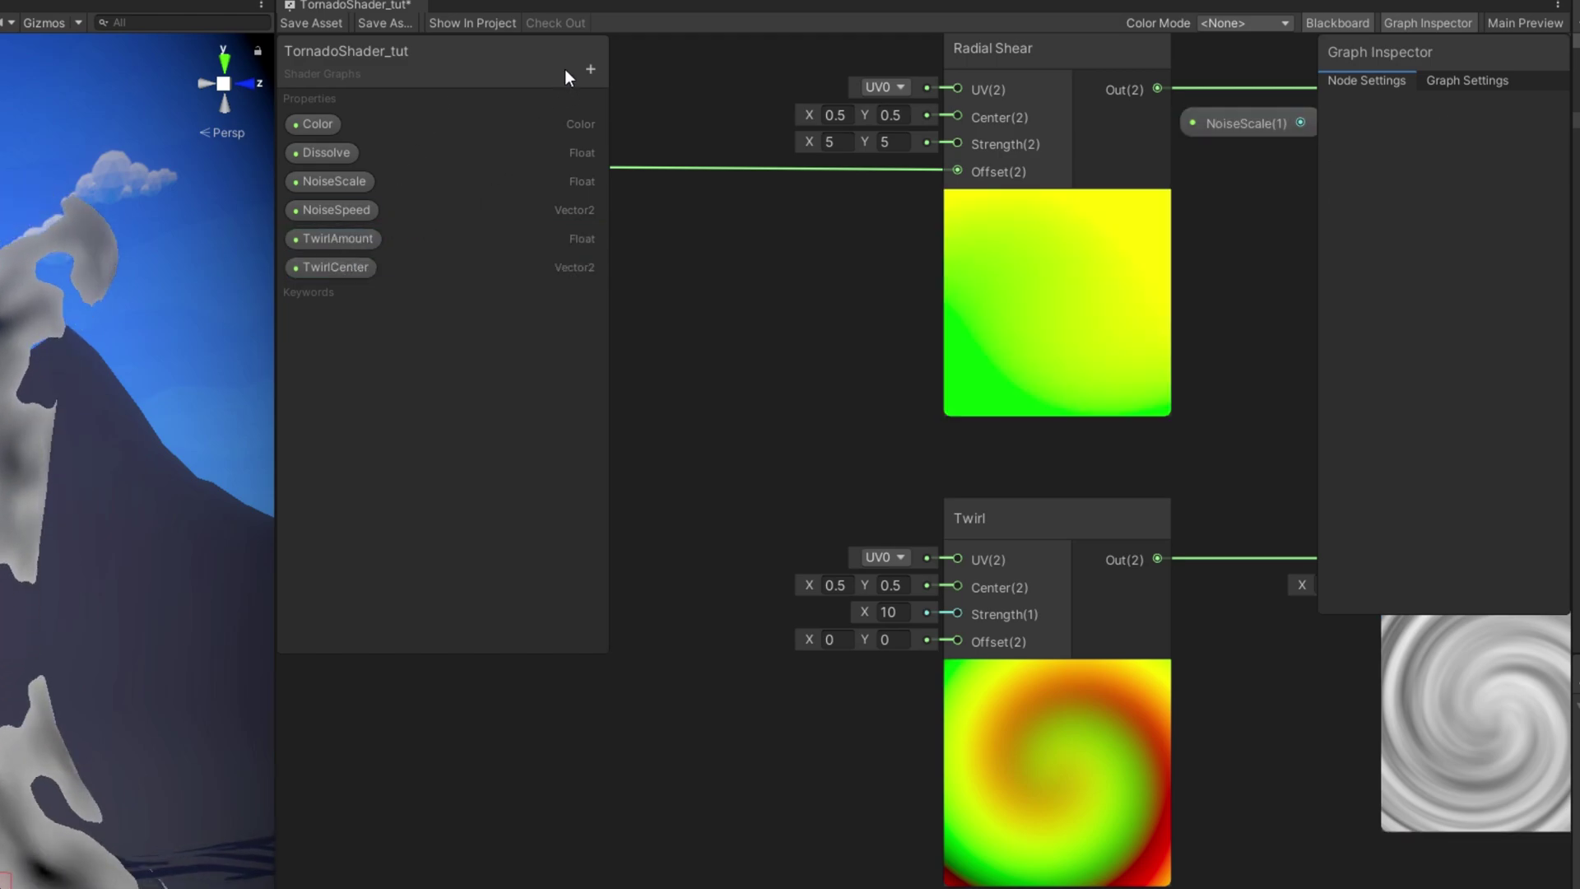
# Add a Vector2 property named TwirlSpeed to the shader graph
pyautogui.click(588, 67)
pyautogui.click(632, 93)
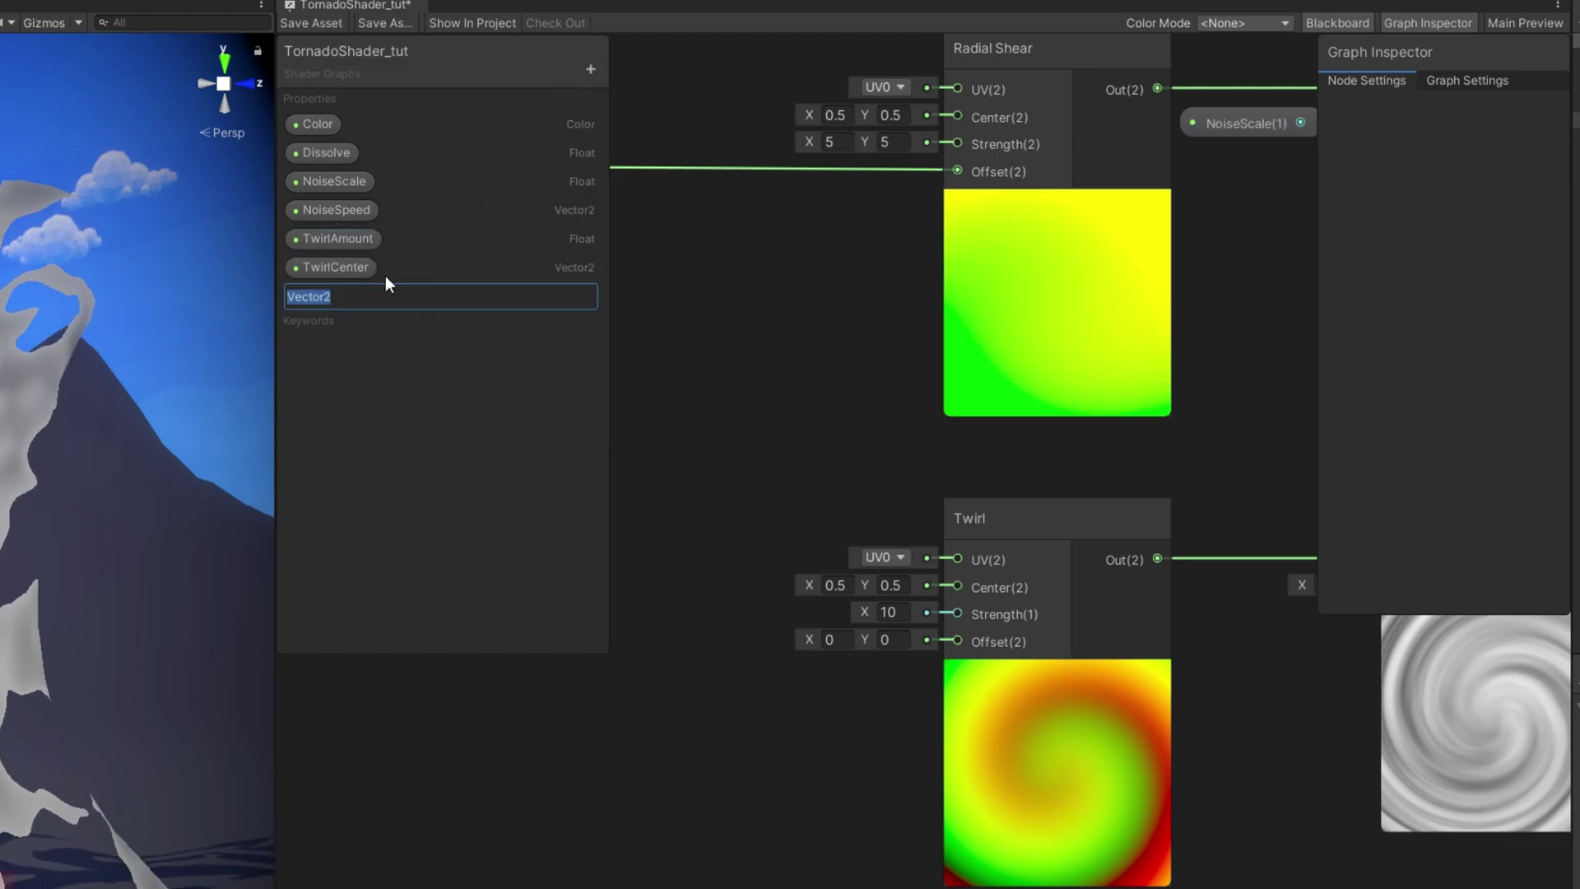
pyautogui.write('TwirlSpeed')
pyautogui.press('Return')
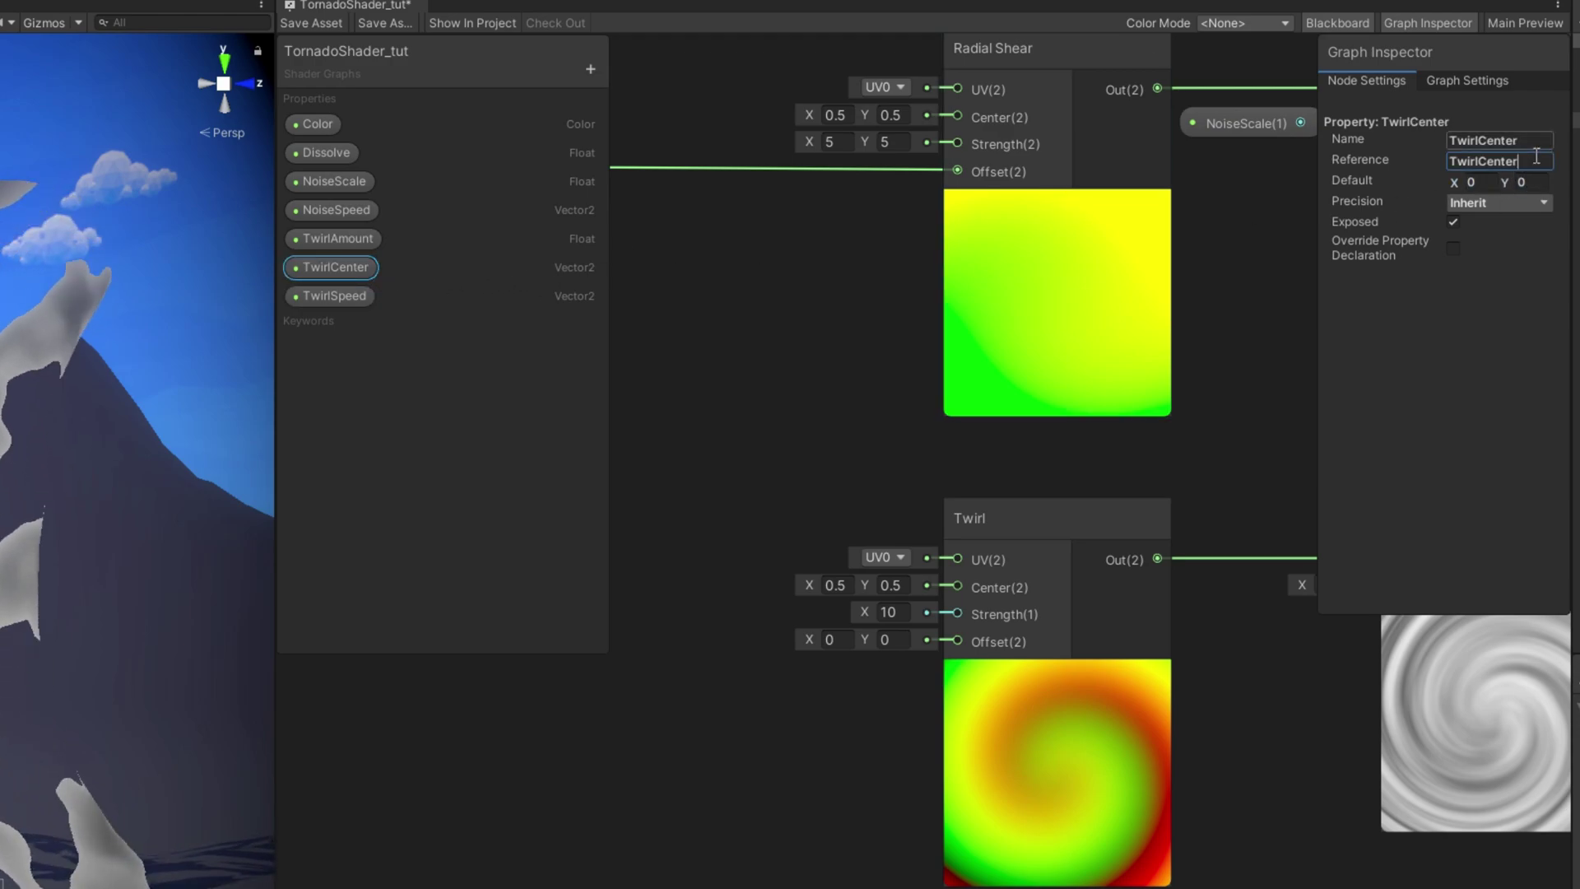
# Set the property references to TwirlCenter_ and TwirlAmount_ and give TwirlAmount a default of 2
pyautogui.write('_')
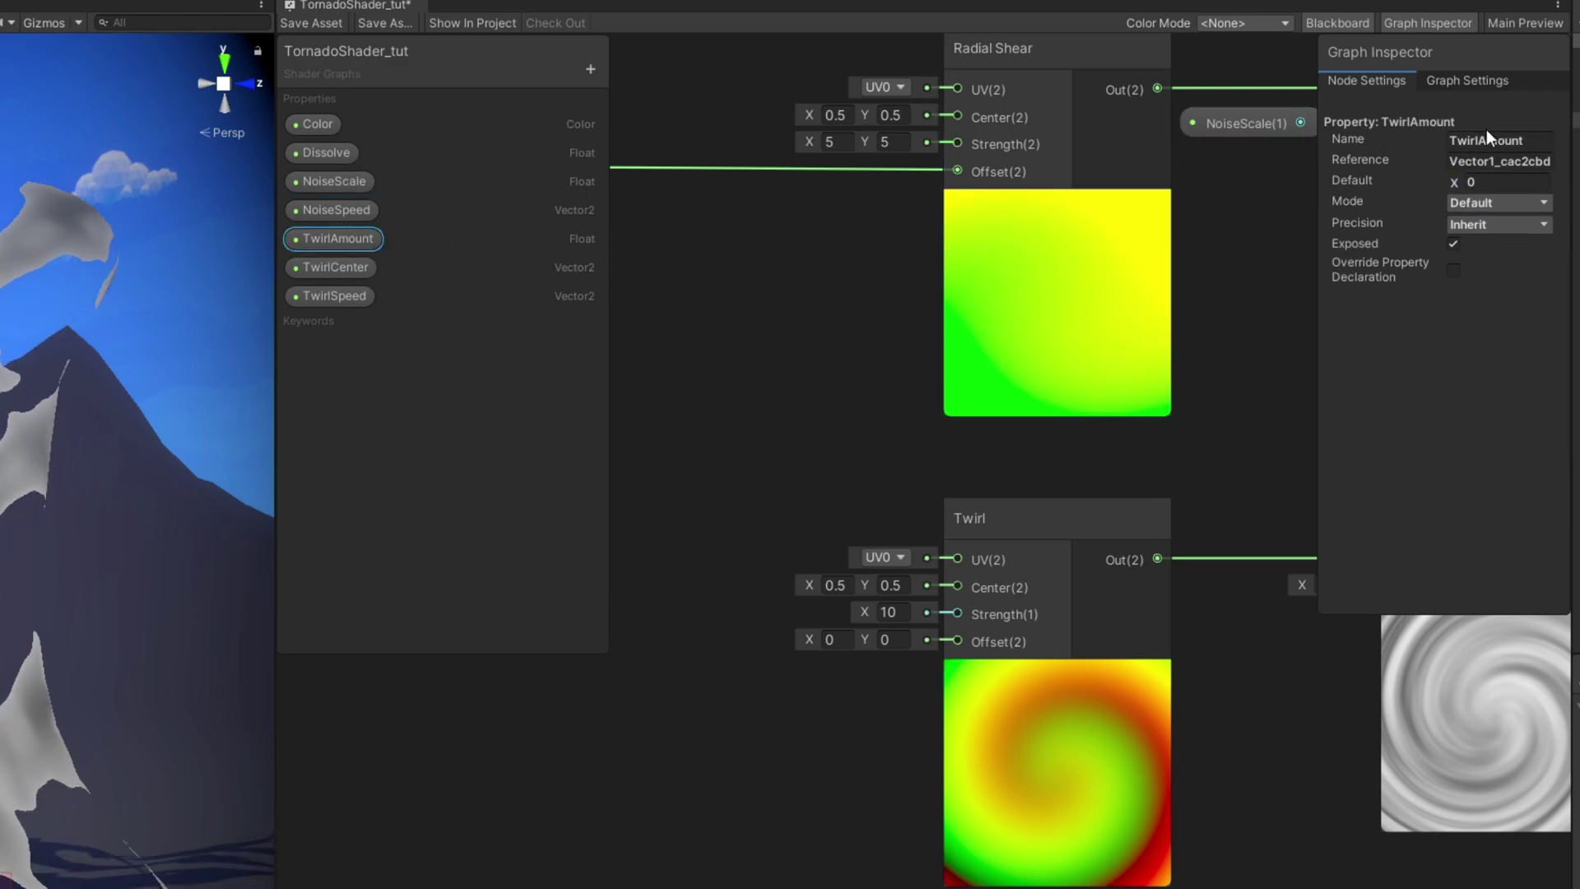
pyautogui.click(1536, 182)
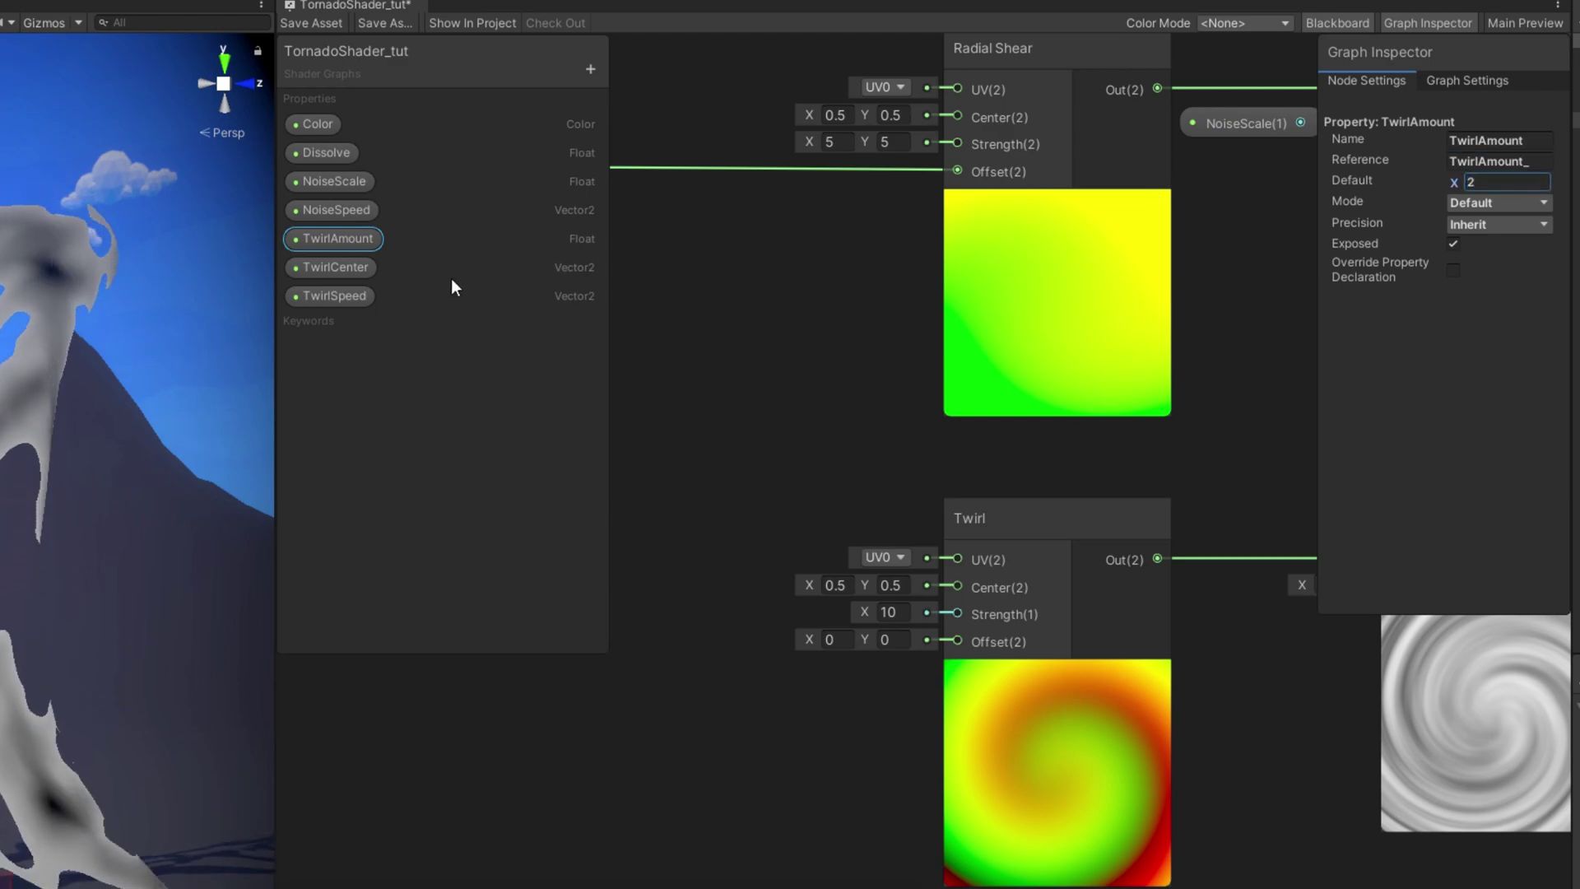
# Place the TwirlAmount property in the graph and connect it to the Twirl node's Strength input
pyautogui.moveTo(337, 239); pyautogui.dragTo(703, 643)
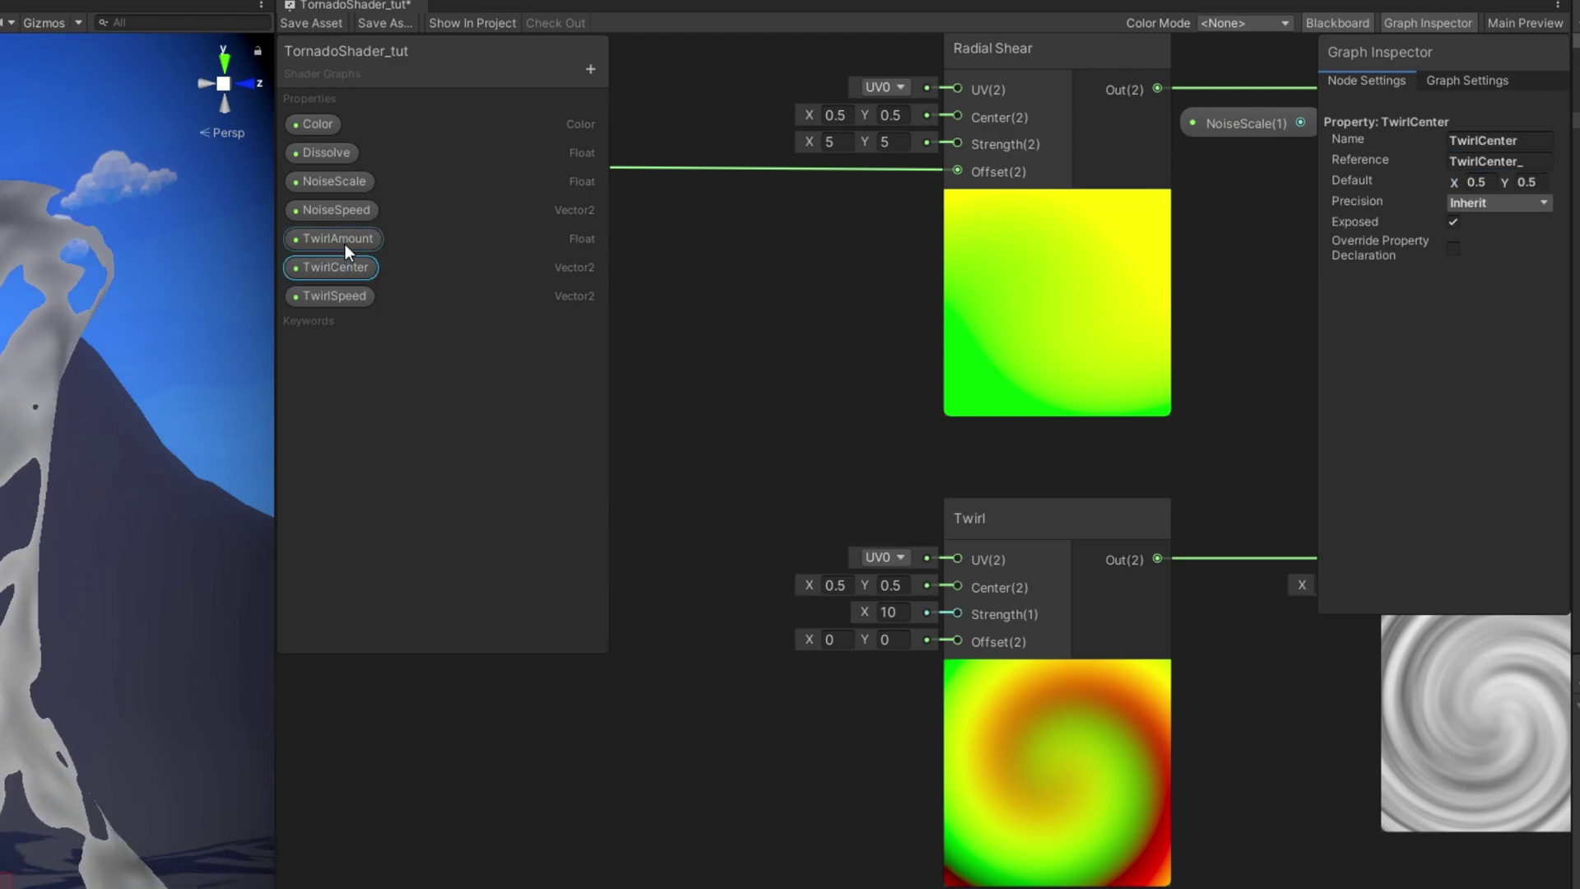
pyautogui.moveTo(1030, 508); pyautogui.dragTo(1072, 503)
pyautogui.moveTo(874, 522); pyautogui.dragTo(866, 500)
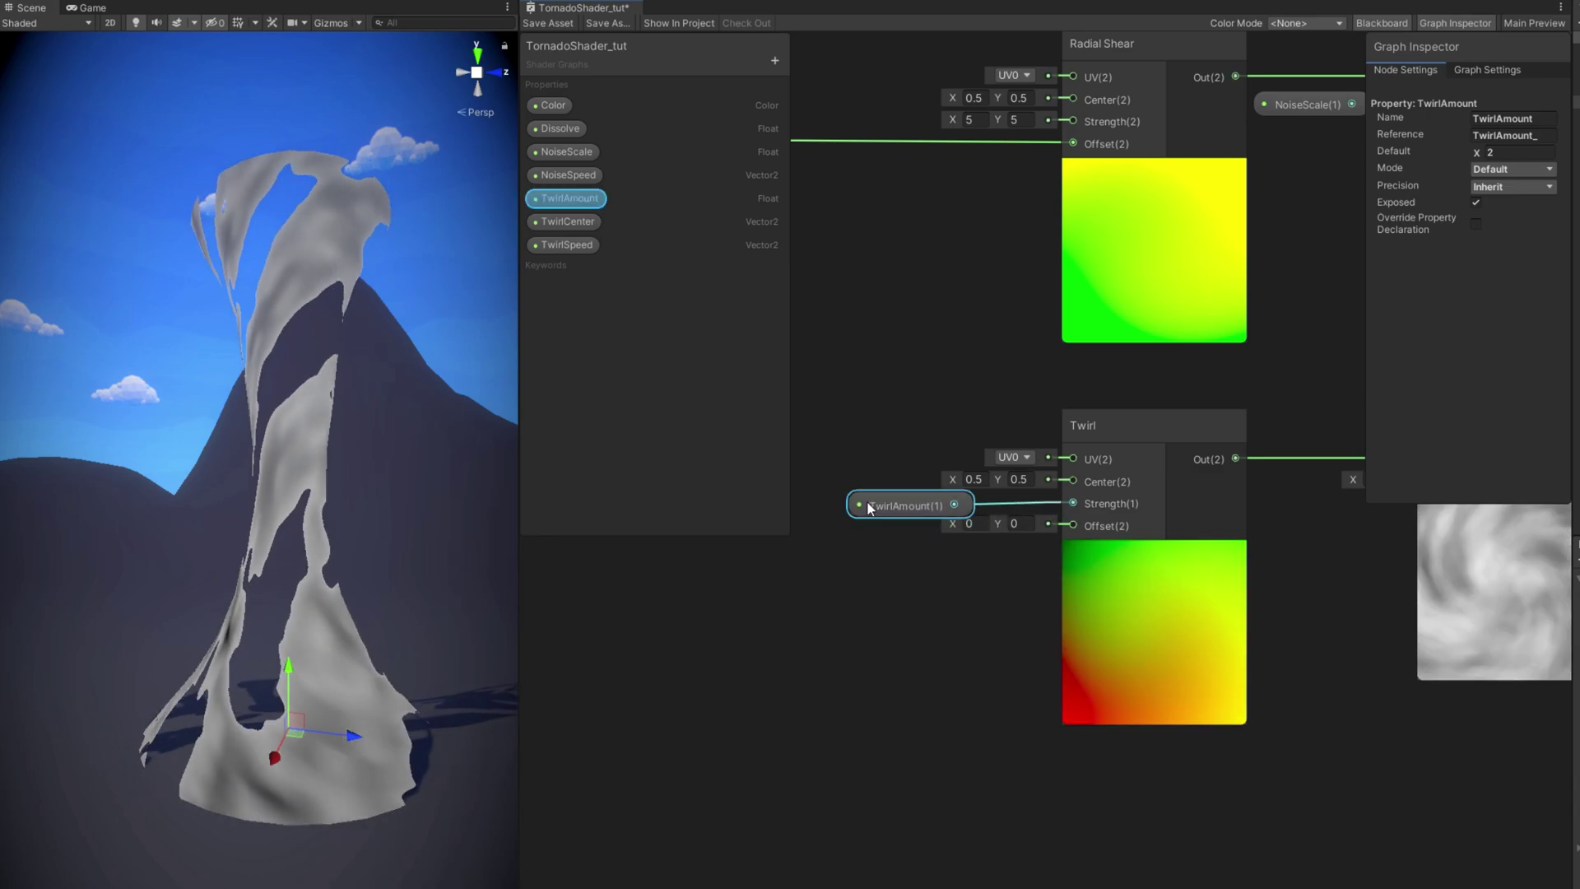
# Place TwirlSpeed in the graph and create a second Multiply node combining the Time output with it
pyautogui.moveTo(858, 362); pyautogui.dragTo(1034, 355, button='middle')
pyautogui.moveTo(1057, 374); pyautogui.dragTo(964, 382)
pyautogui.moveTo(965, 353); pyautogui.dragTo(1132, 353, button='middle')
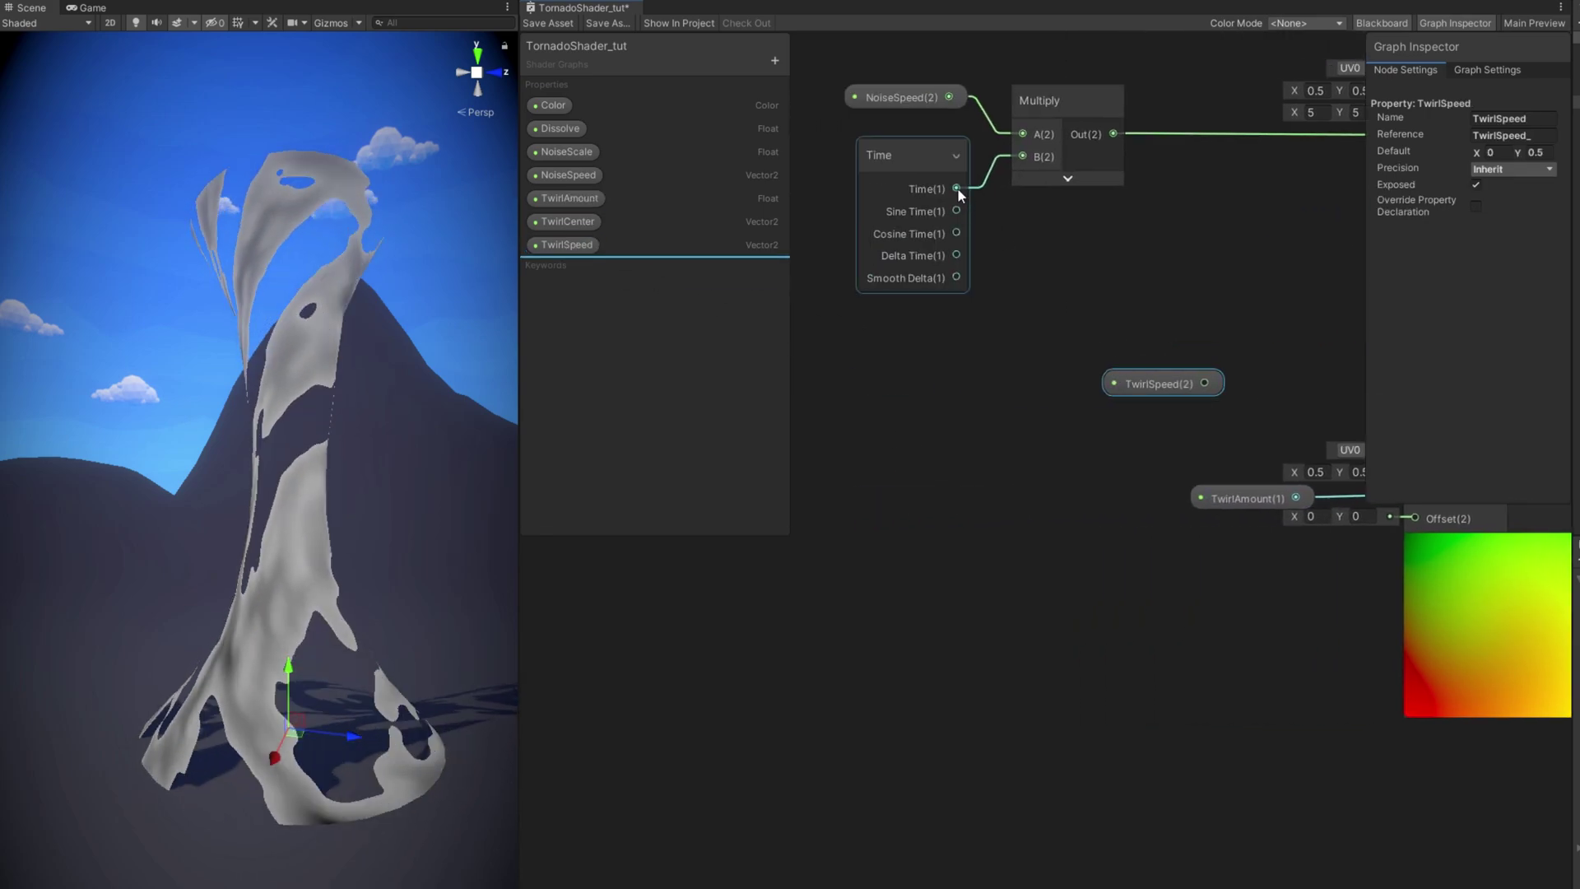
pyautogui.moveTo(958, 188); pyautogui.dragTo(1017, 402)
pyautogui.write('mu')
pyautogui.click(1078, 513)
pyautogui.moveTo(1177, 379); pyautogui.dragTo(1019, 454)
pyautogui.click(1099, 484)
pyautogui.moveTo(1210, 371); pyautogui.dragTo(1046, 398, button='middle')
# Connect the second Multiply output to Twirl's Offset and the TwirlCenter property to its Center input
pyautogui.moveTo(946, 460); pyautogui.dragTo(1010, 469)
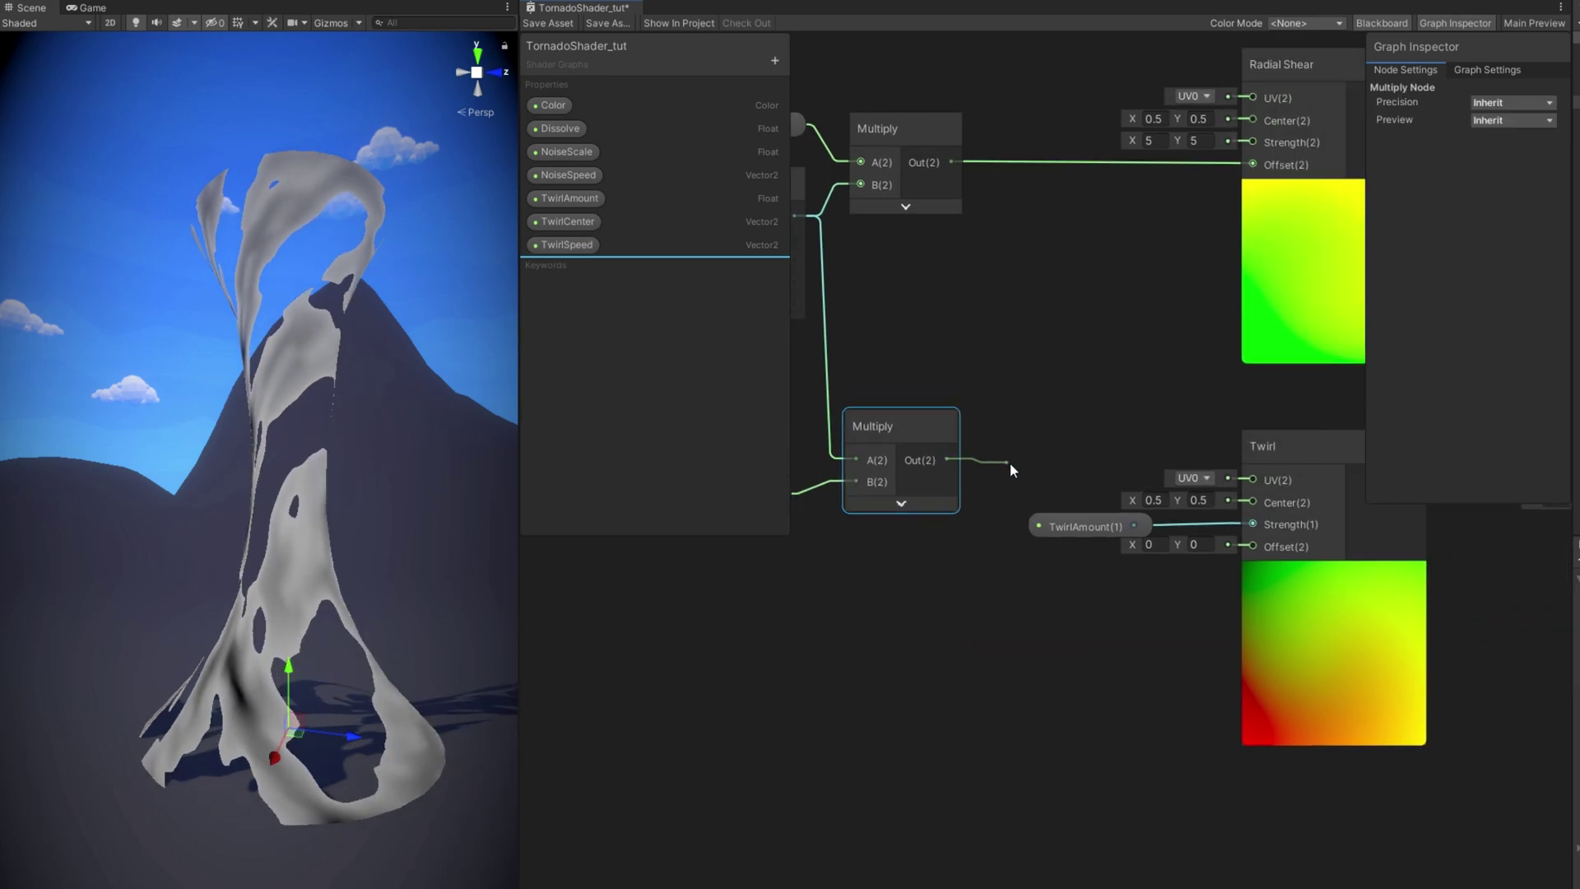
pyautogui.moveTo(1172, 583); pyautogui.dragTo(1252, 545)
pyautogui.moveTo(971, 594); pyautogui.dragTo(1065, 580, button='middle')
pyautogui.moveTo(1065, 579); pyautogui.dragTo(872, 427)
pyautogui.moveTo(984, 405); pyautogui.dragTo(989, 473)
pyautogui.moveTo(1070, 426); pyautogui.dragTo(940, 411, button='middle')
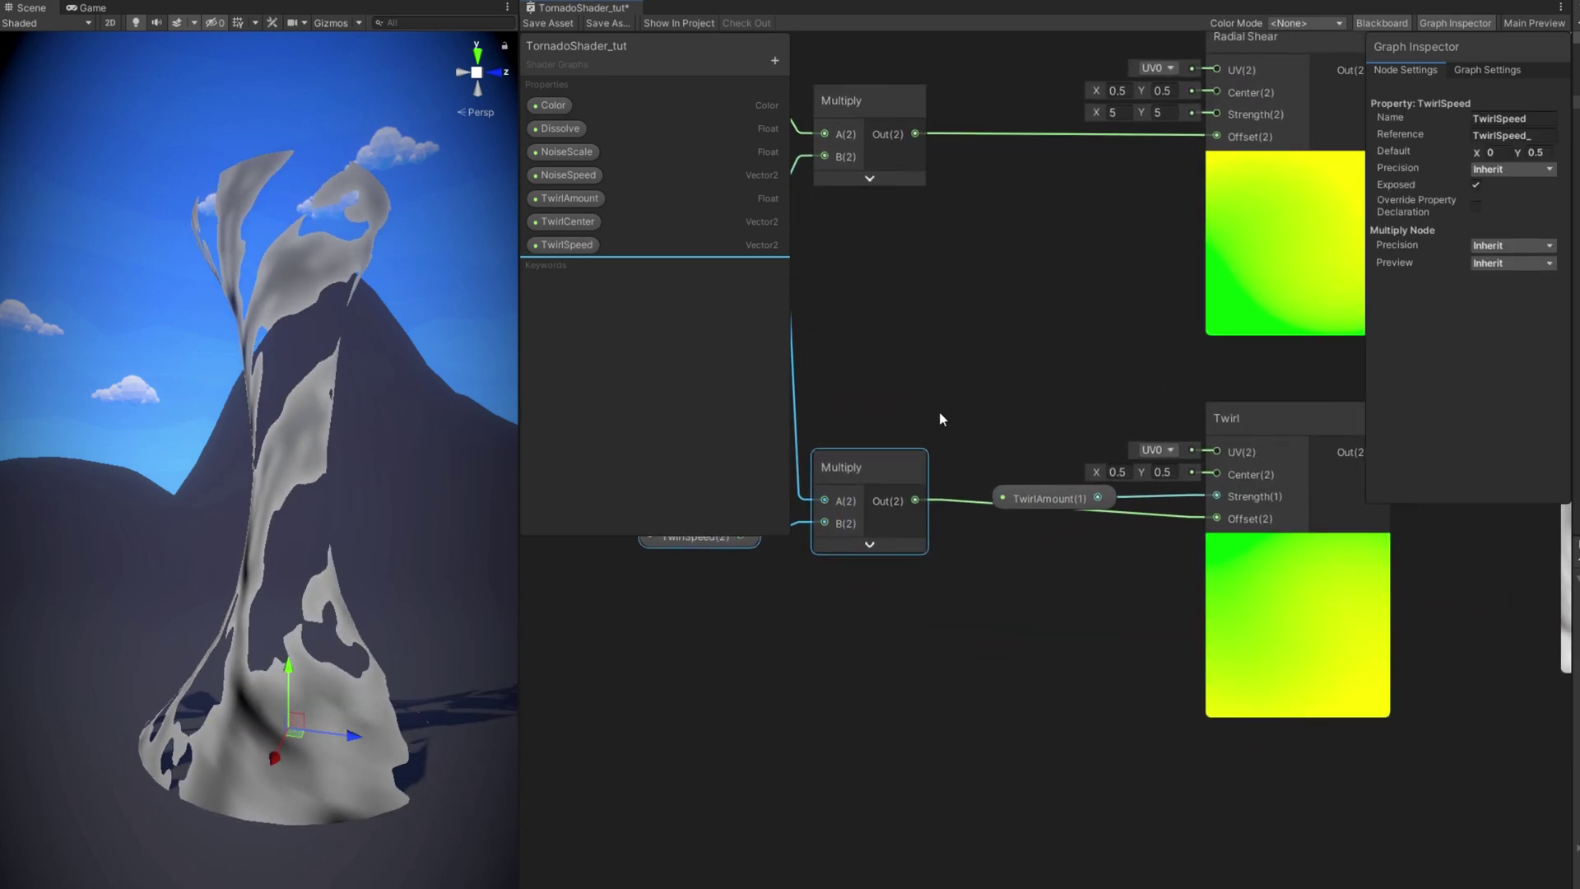
pyautogui.moveTo(581, 220); pyautogui.dragTo(1059, 437)
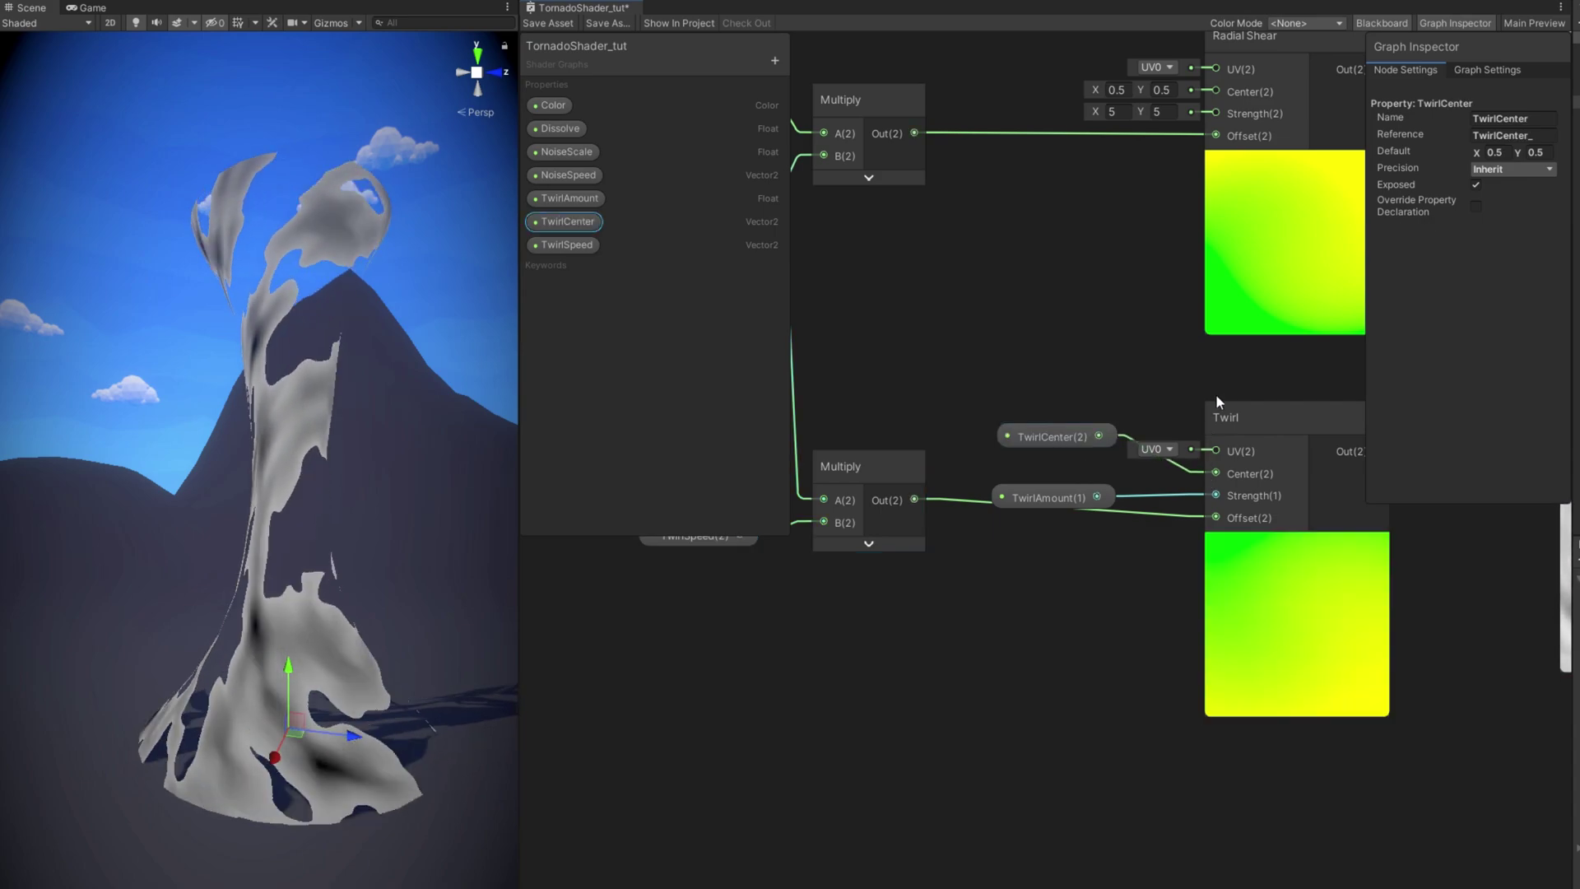
# Multiply the two Simple Noise outputs in a new Multiply node and collapse its preview
pyautogui.moveTo(1217, 394); pyautogui.dragTo(950, 397, button='middle')
pyautogui.moveTo(1206, 377); pyautogui.dragTo(980, 422, button='middle')
pyautogui.scroll(-2, 980, 422)
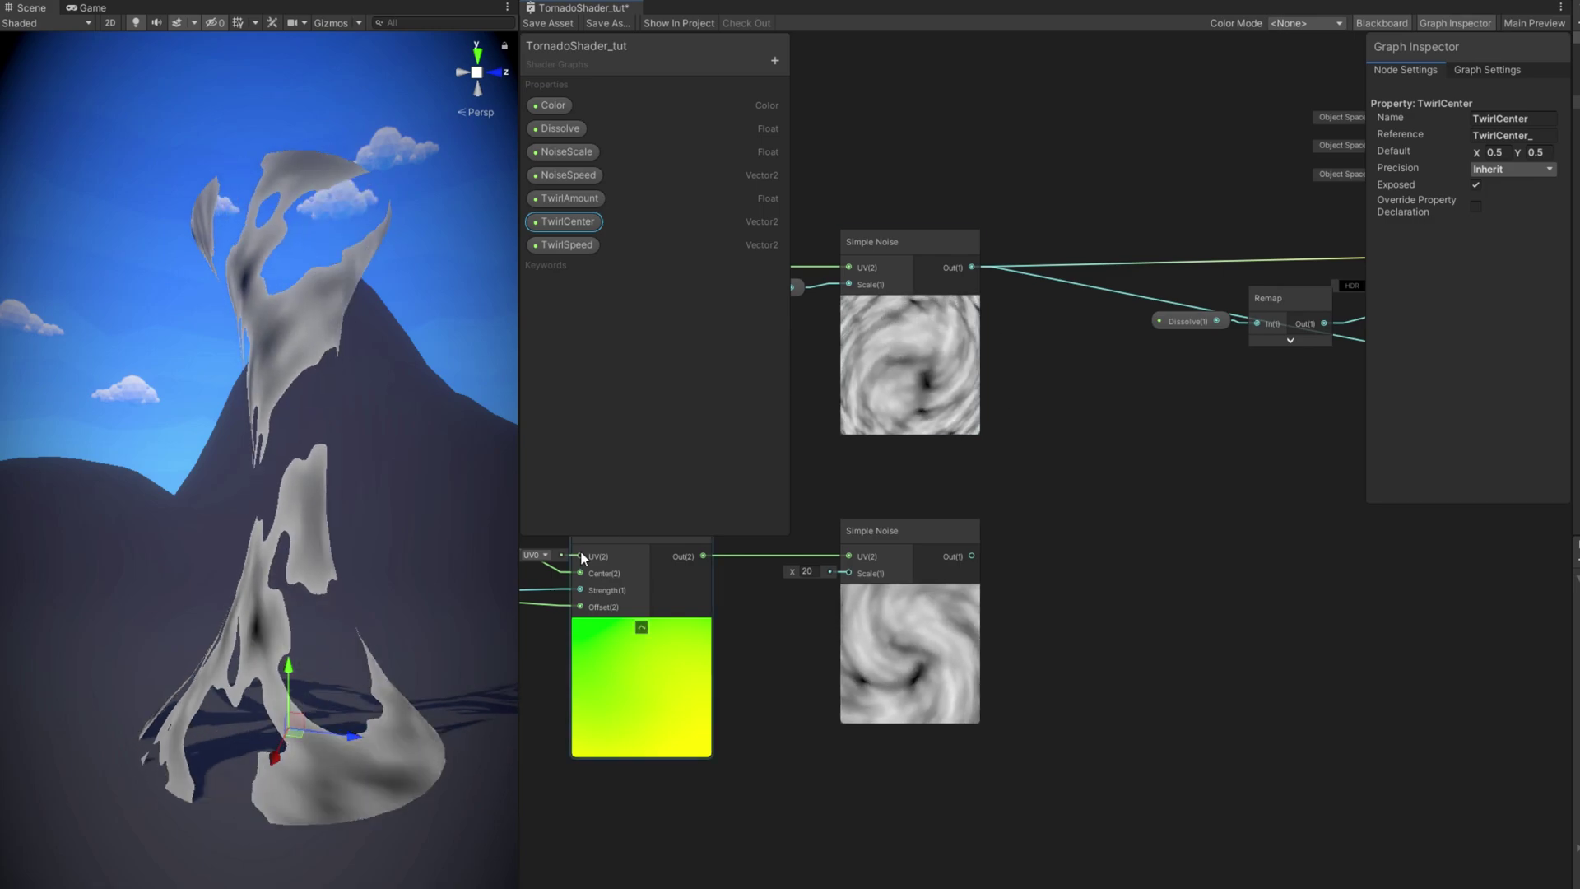
pyautogui.moveTo(520, 570); pyautogui.dragTo(442, 574)
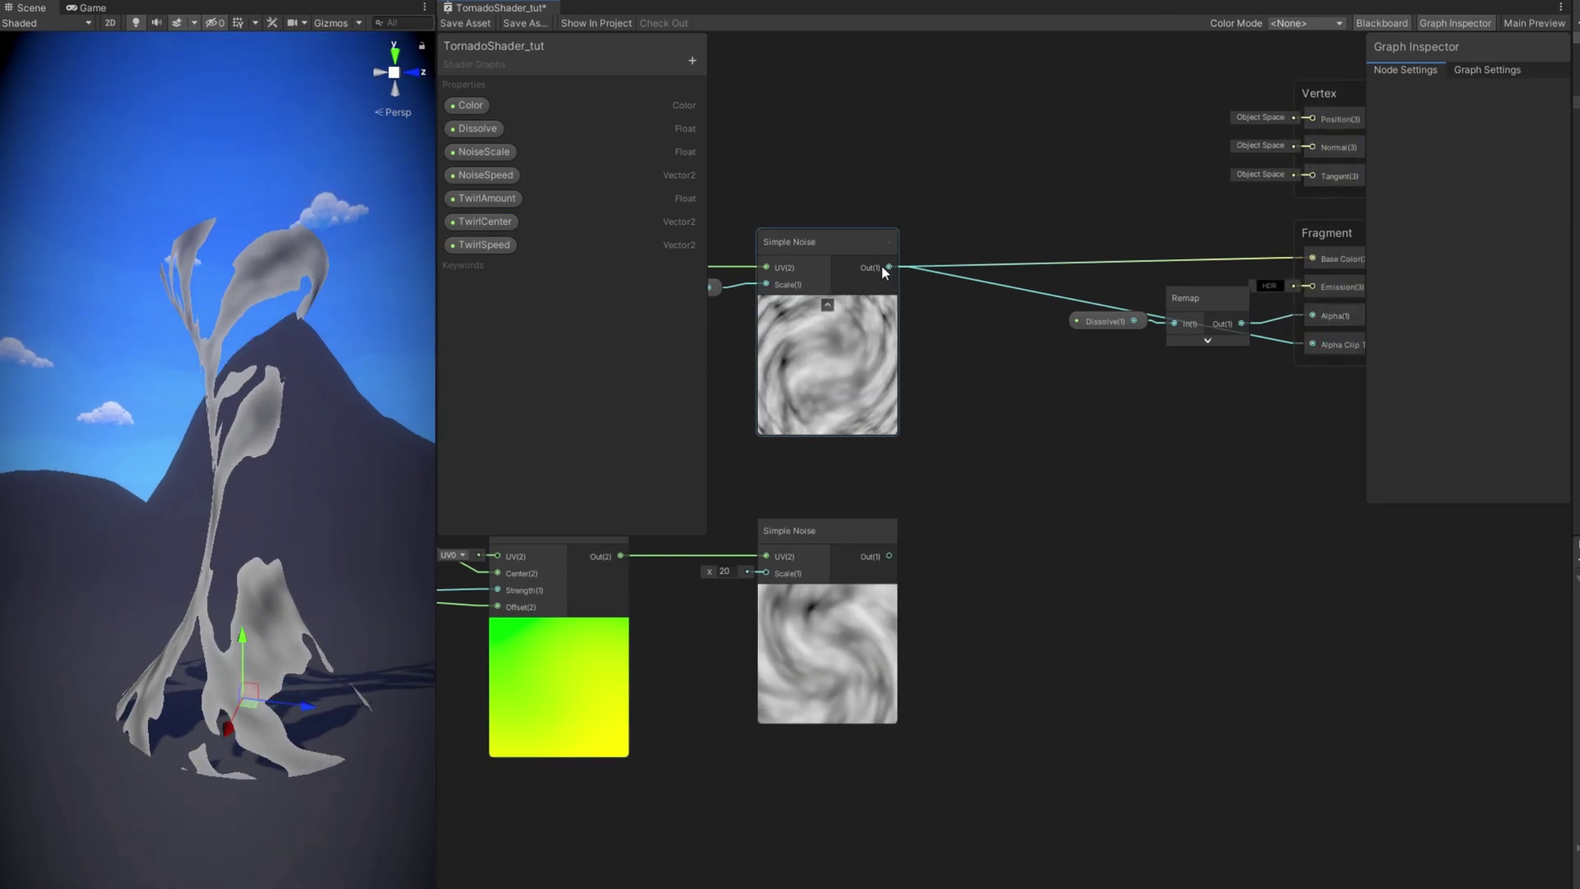
pyautogui.moveTo(887, 265); pyautogui.dragTo(1040, 442)
pyautogui.write('mu')
pyautogui.click(1105, 612)
pyautogui.moveTo(887, 557); pyautogui.dragTo(1042, 437)
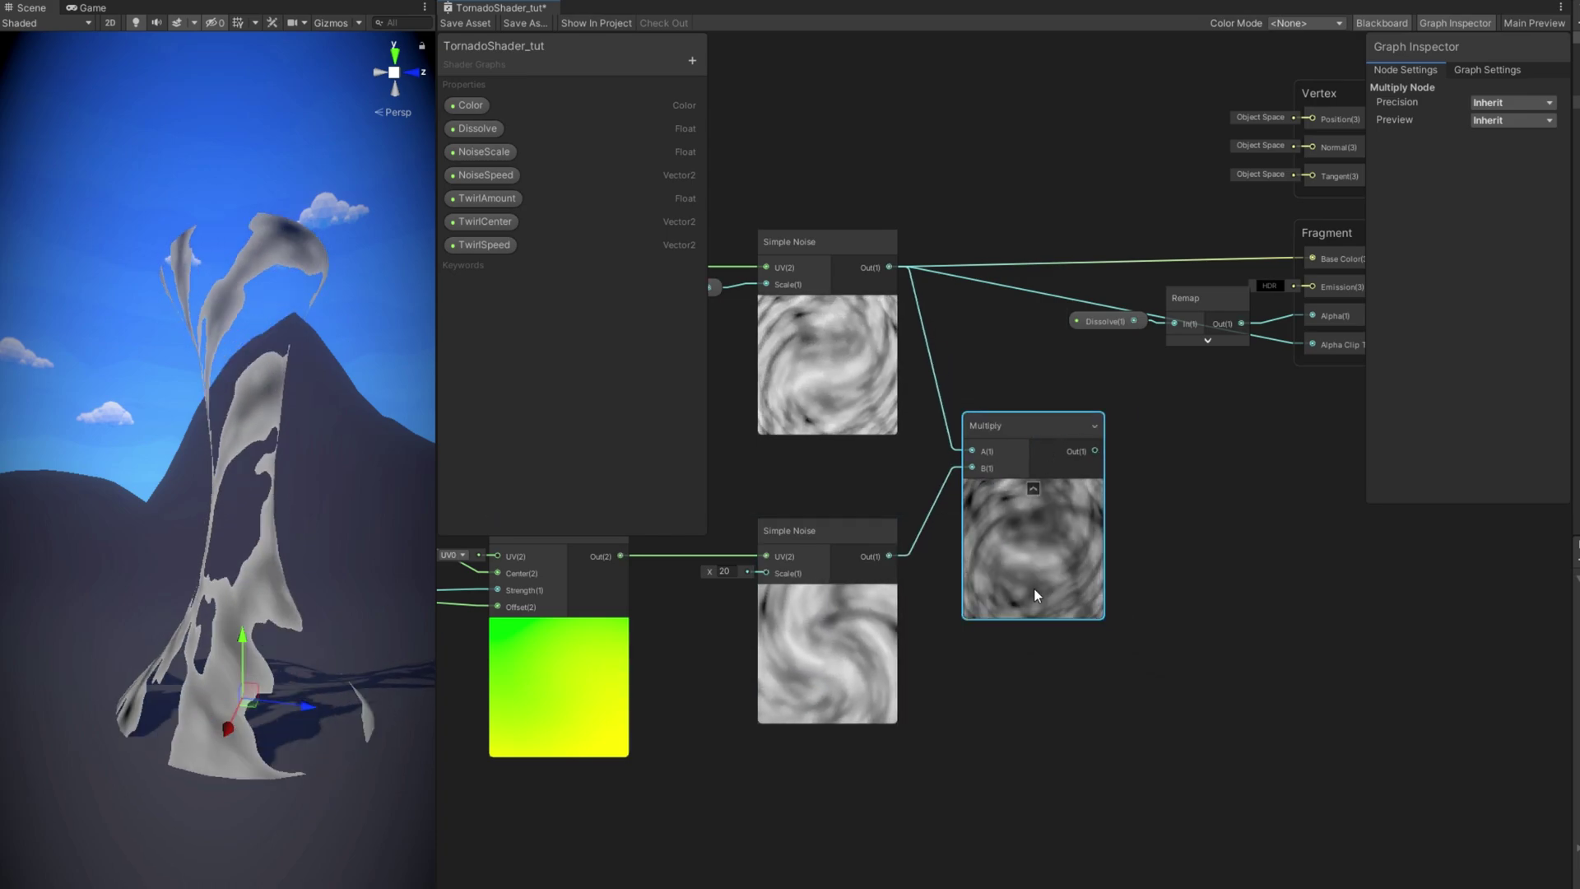
pyautogui.click(1035, 491)
# Add a Power node fed by the Multiply of the two noises and set its B exponent to 1
pyautogui.press('space')
pyautogui.write('power')
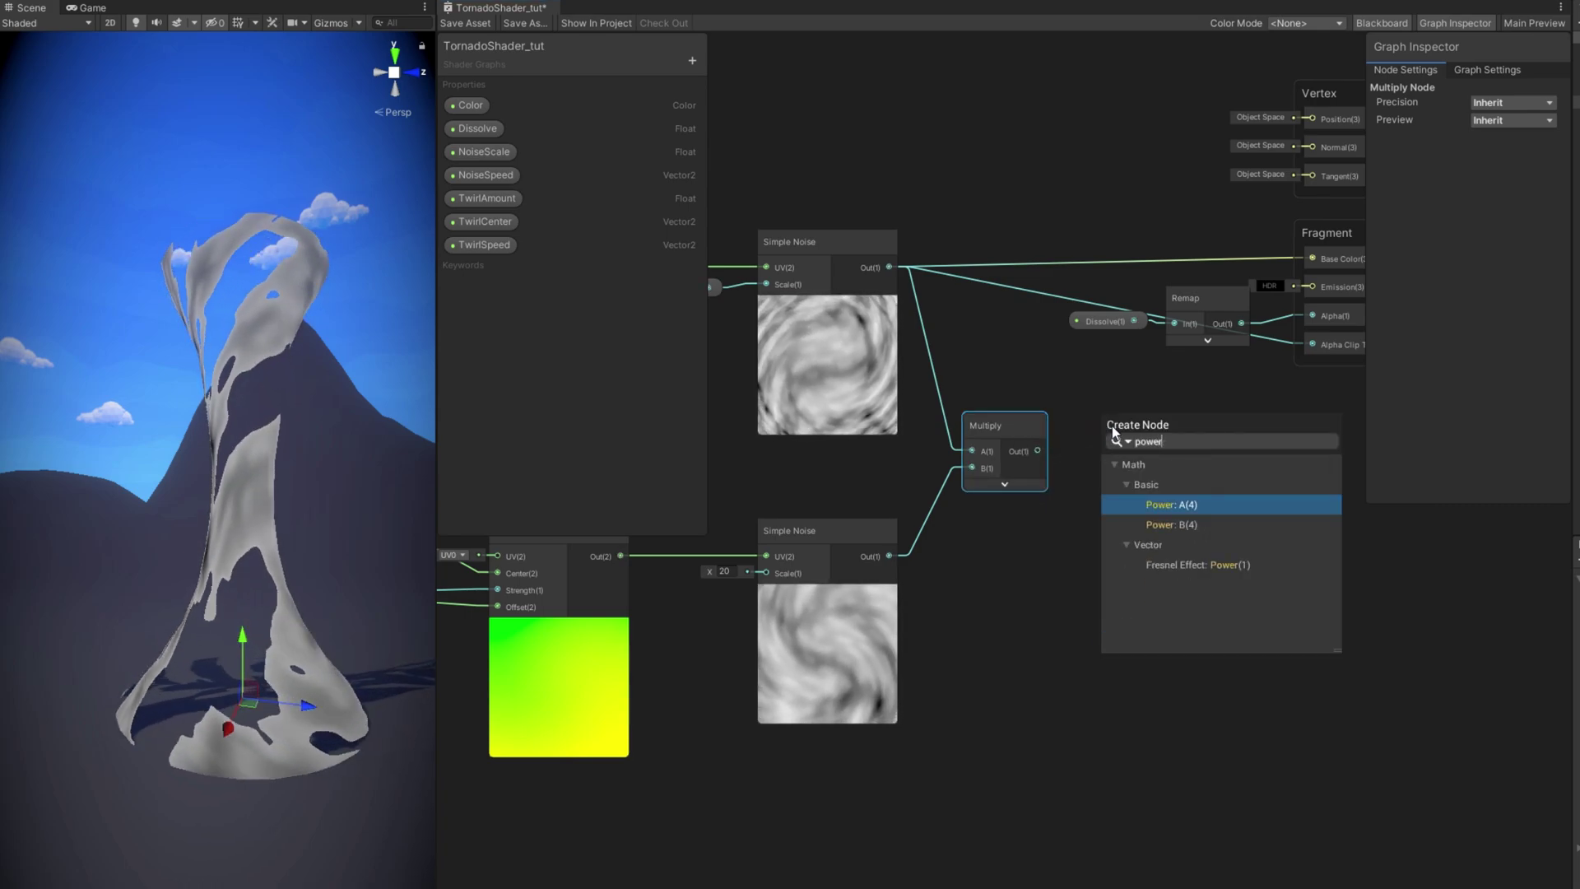
pyautogui.press('Return')
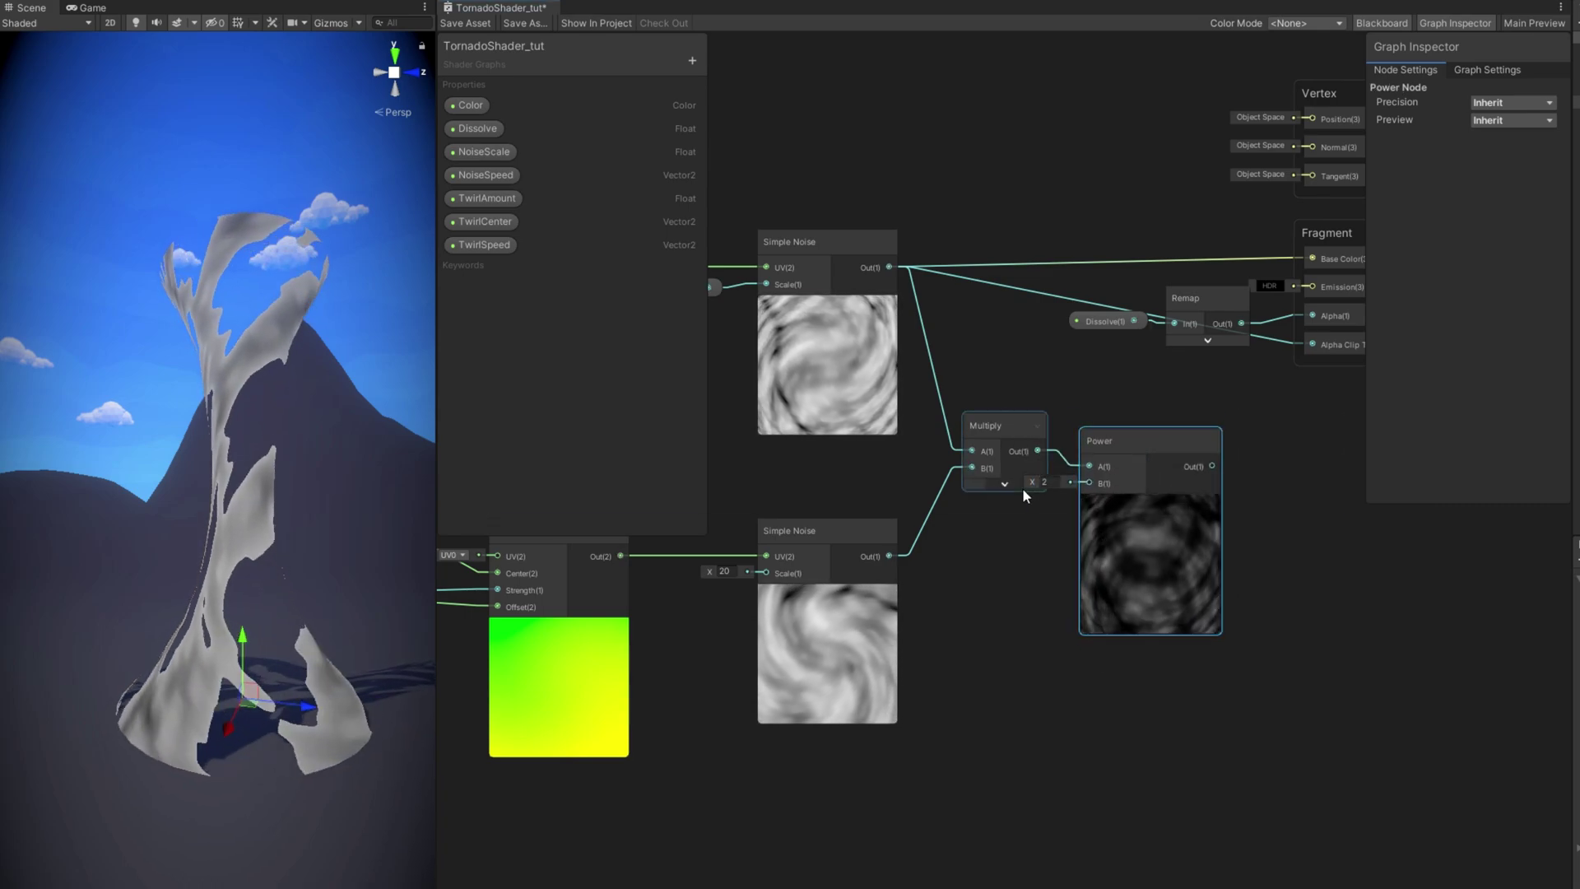
pyautogui.moveTo(1029, 483)
pyautogui.mouseDown()
pyautogui.moveTo(1091, 475)
pyautogui.moveTo(1044, 483)
pyautogui.mouseUp()
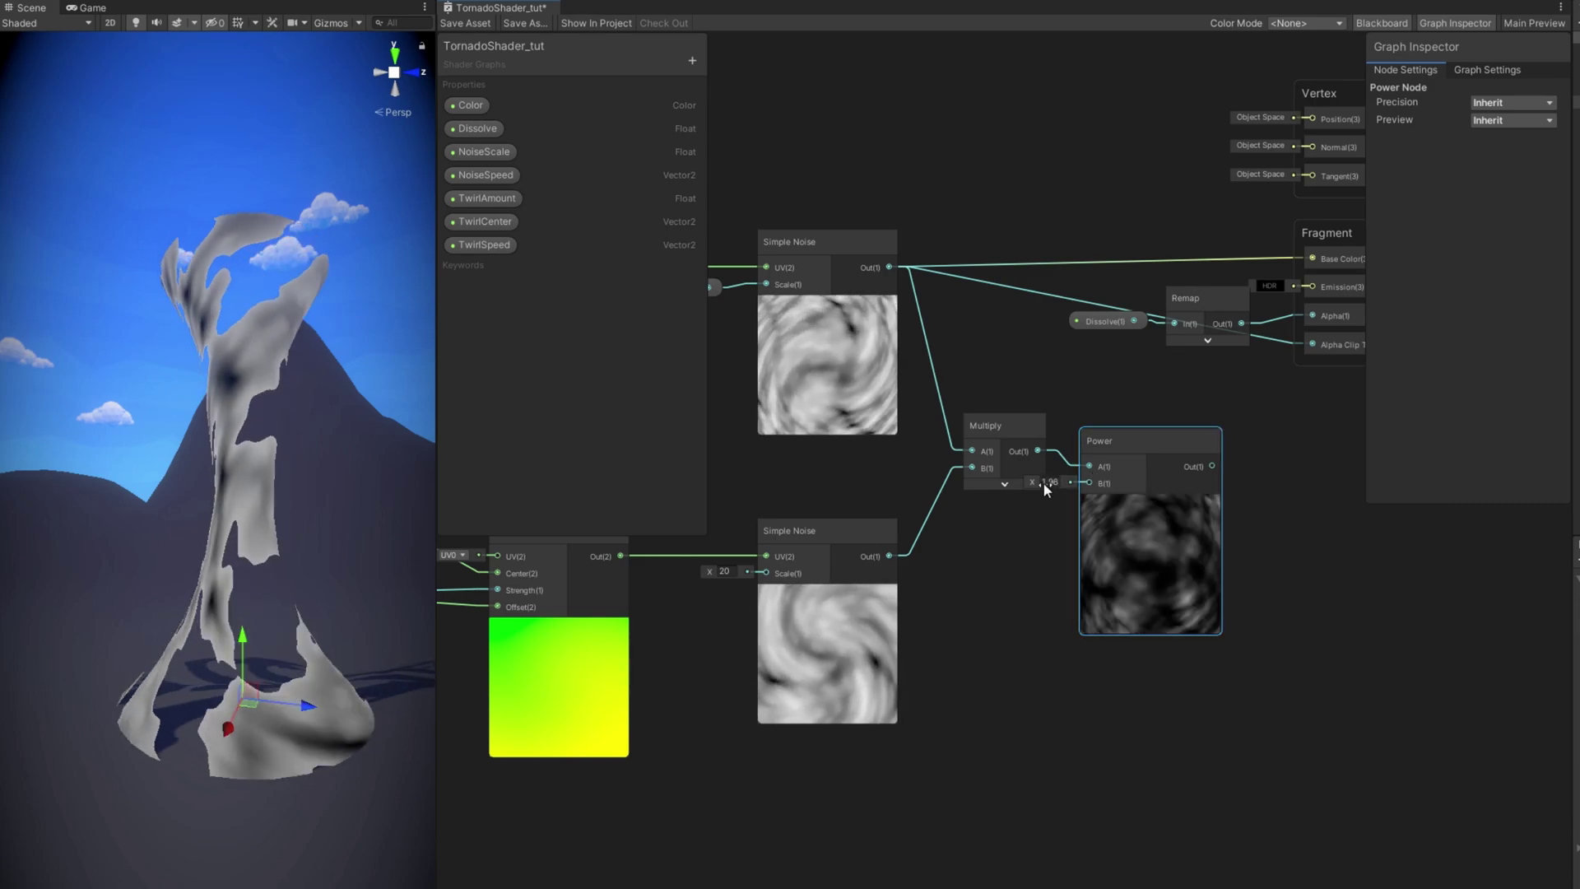
# Create a Float property named NoisePower and connect it to the Power node's B input
pyautogui.click(692, 60)
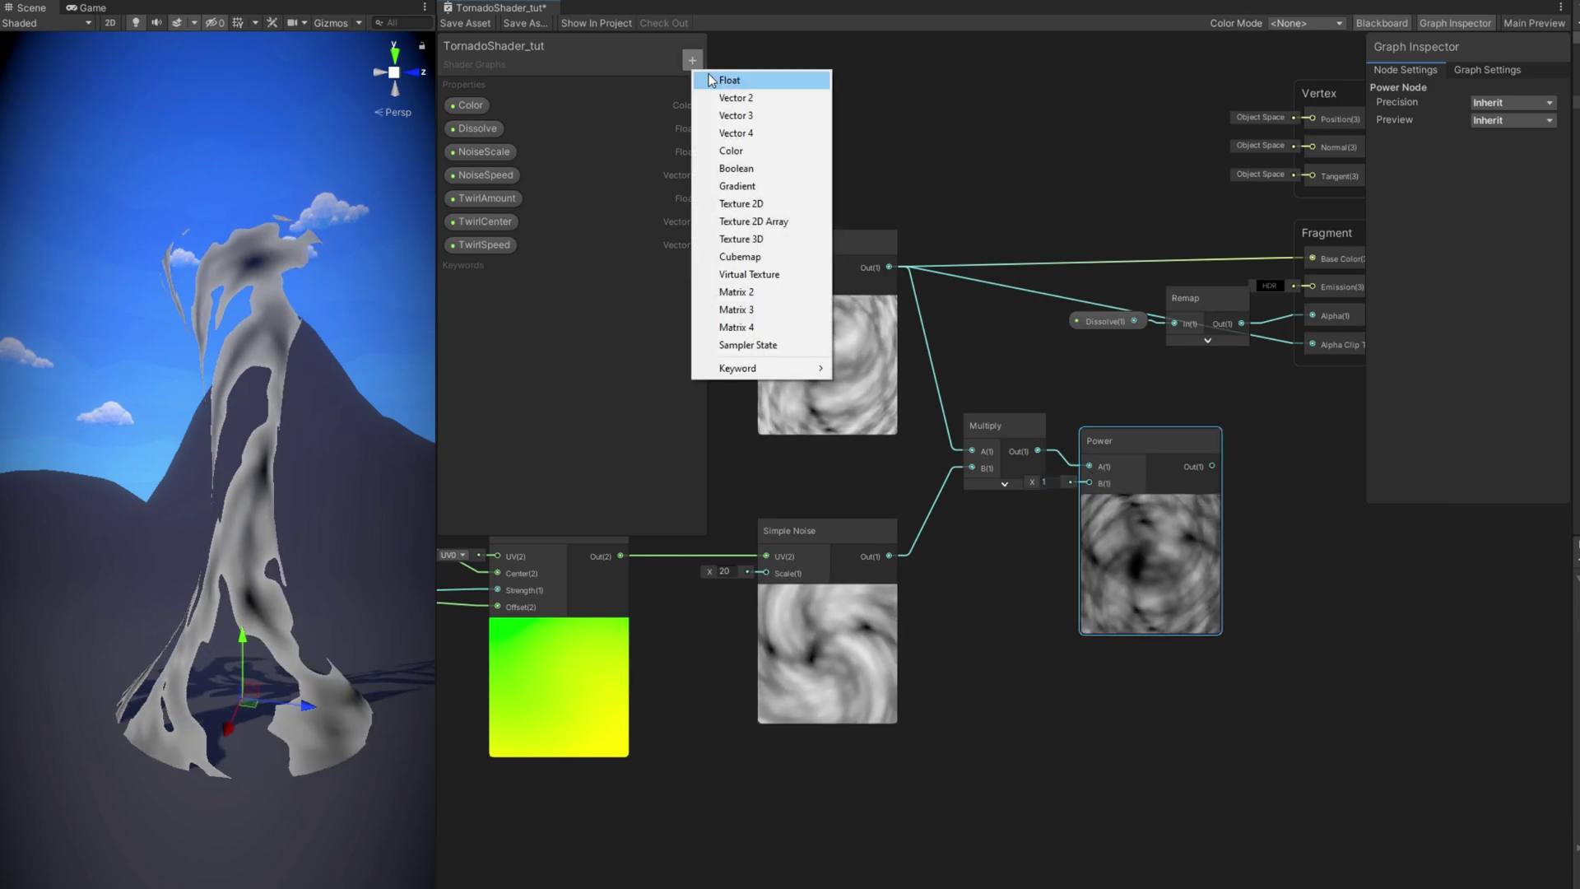
pyautogui.click(729, 80)
pyautogui.write('No')
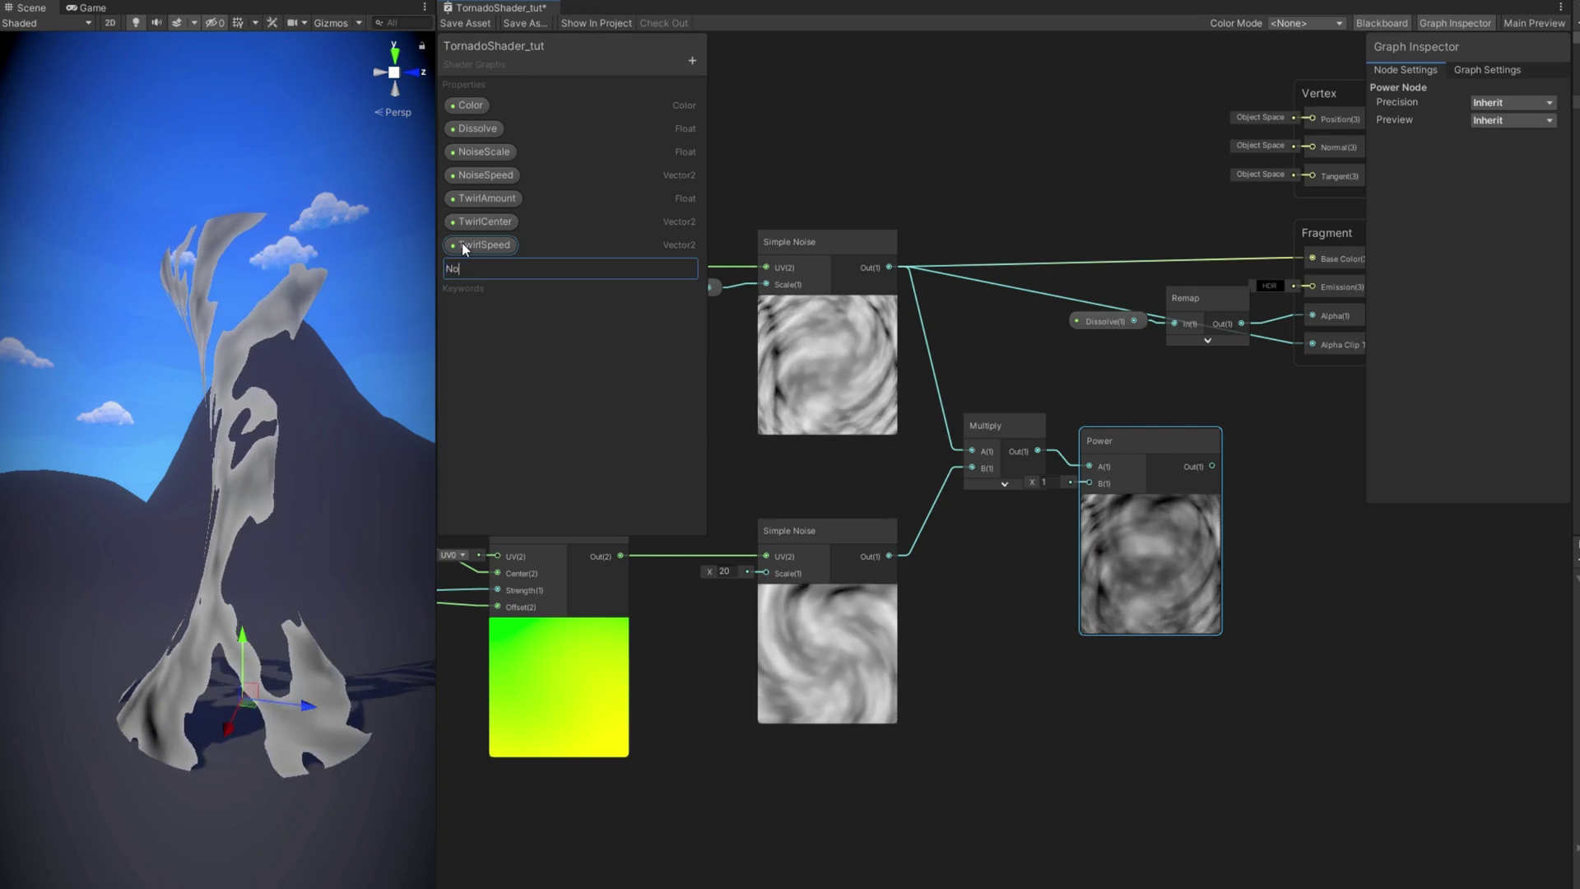
pyautogui.write('isePower')
pyautogui.press('Return')
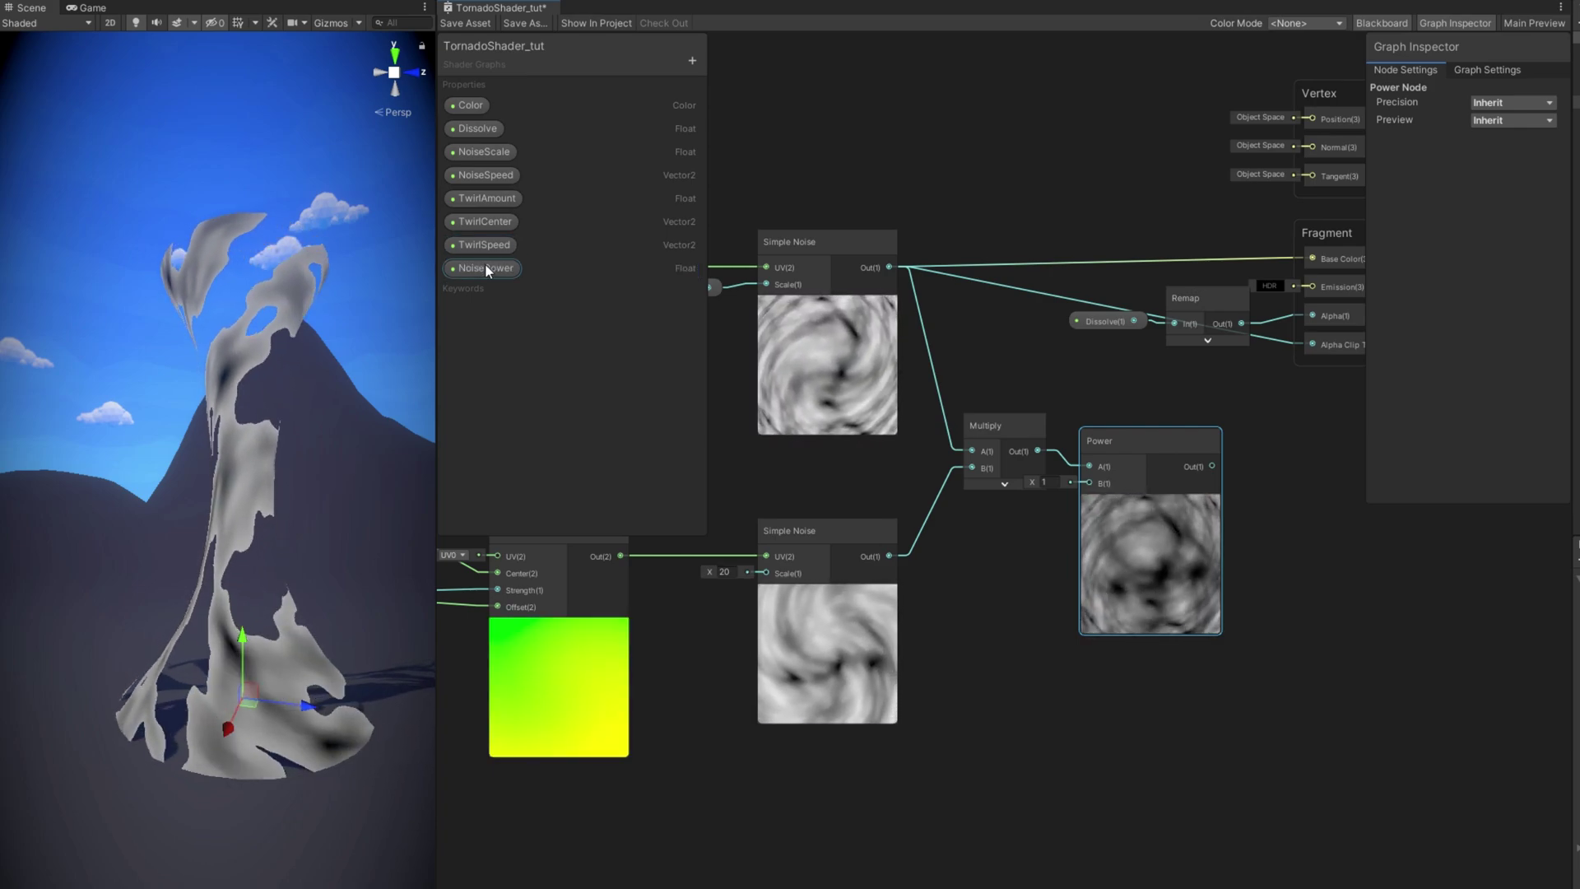
pyautogui.moveTo(486, 270); pyautogui.dragTo(1091, 484)
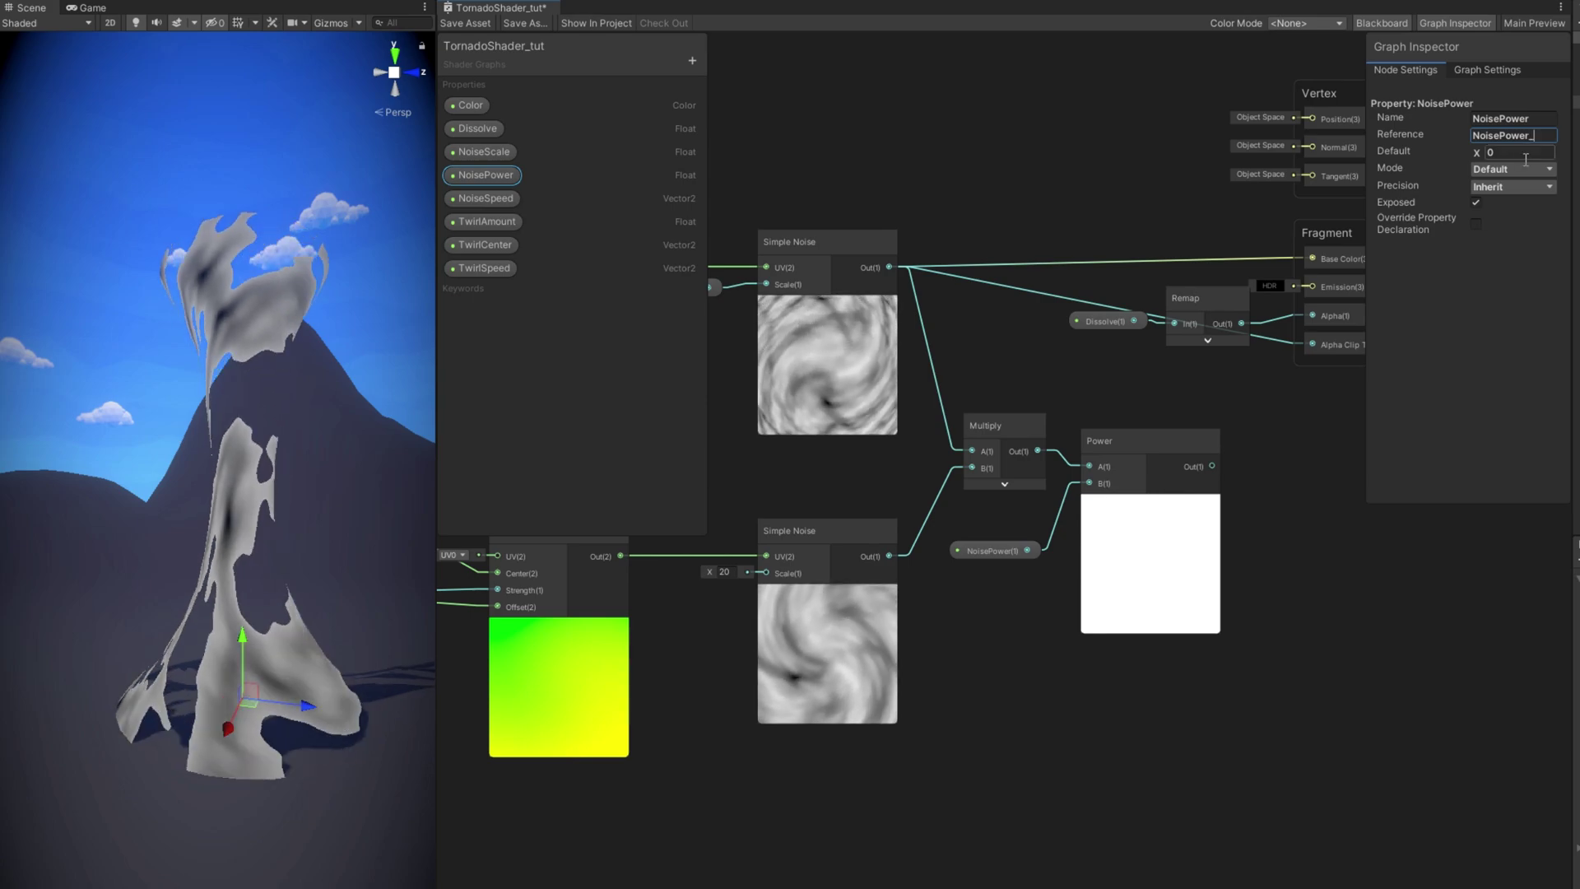
# Set the NoisePower property's reference to NoisePower_ and its default value to 1
pyautogui.press('Return')
pyautogui.click(1520, 154)
pyautogui.write('2')
# Move the Dissolve, Remap, Vertex and Fragment blocks farther away from the noise nodes to make room in the graph
pyautogui.click(1244, 432)
pyautogui.moveTo(1258, 413); pyautogui.dragTo(1091, 521, button='middle')
pyautogui.click(1063, 467)
pyautogui.moveTo(1278, 479); pyautogui.dragTo(834, 184)
pyautogui.moveTo(1132, 200); pyautogui.dragTo(1572, 201)
# Create a Multiply node above the Power node and connect the Power output to its B input
pyautogui.click(1001, 424)
pyautogui.press('space')
pyautogui.write('mul')
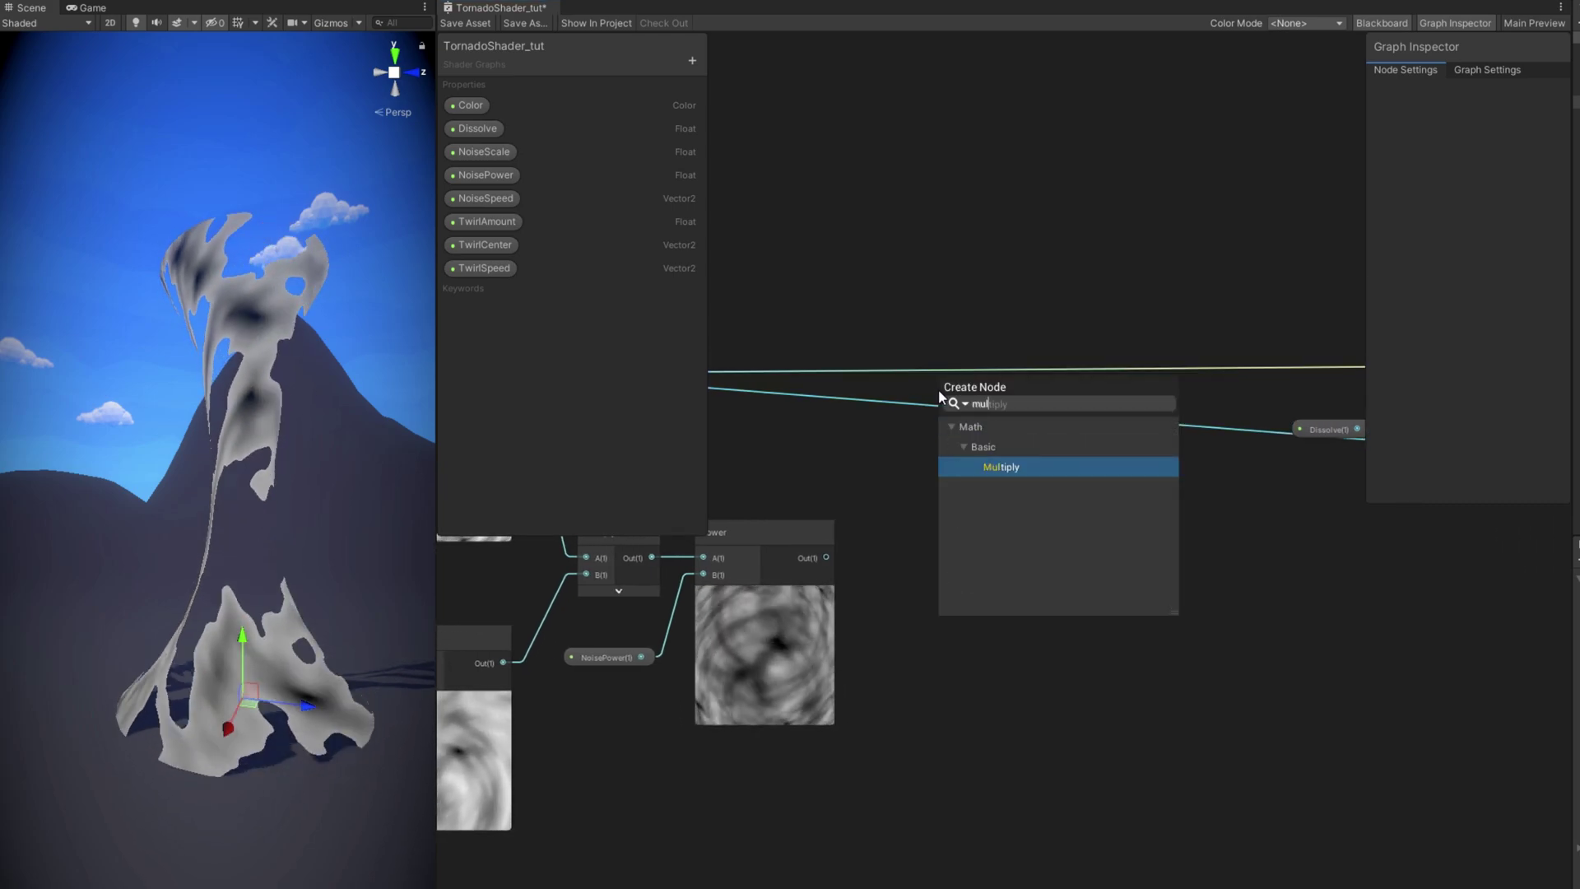
pyautogui.press('Return')
pyautogui.moveTo(826, 557); pyautogui.dragTo(950, 463)
pyautogui.moveTo(990, 424); pyautogui.dragTo(988, 389)
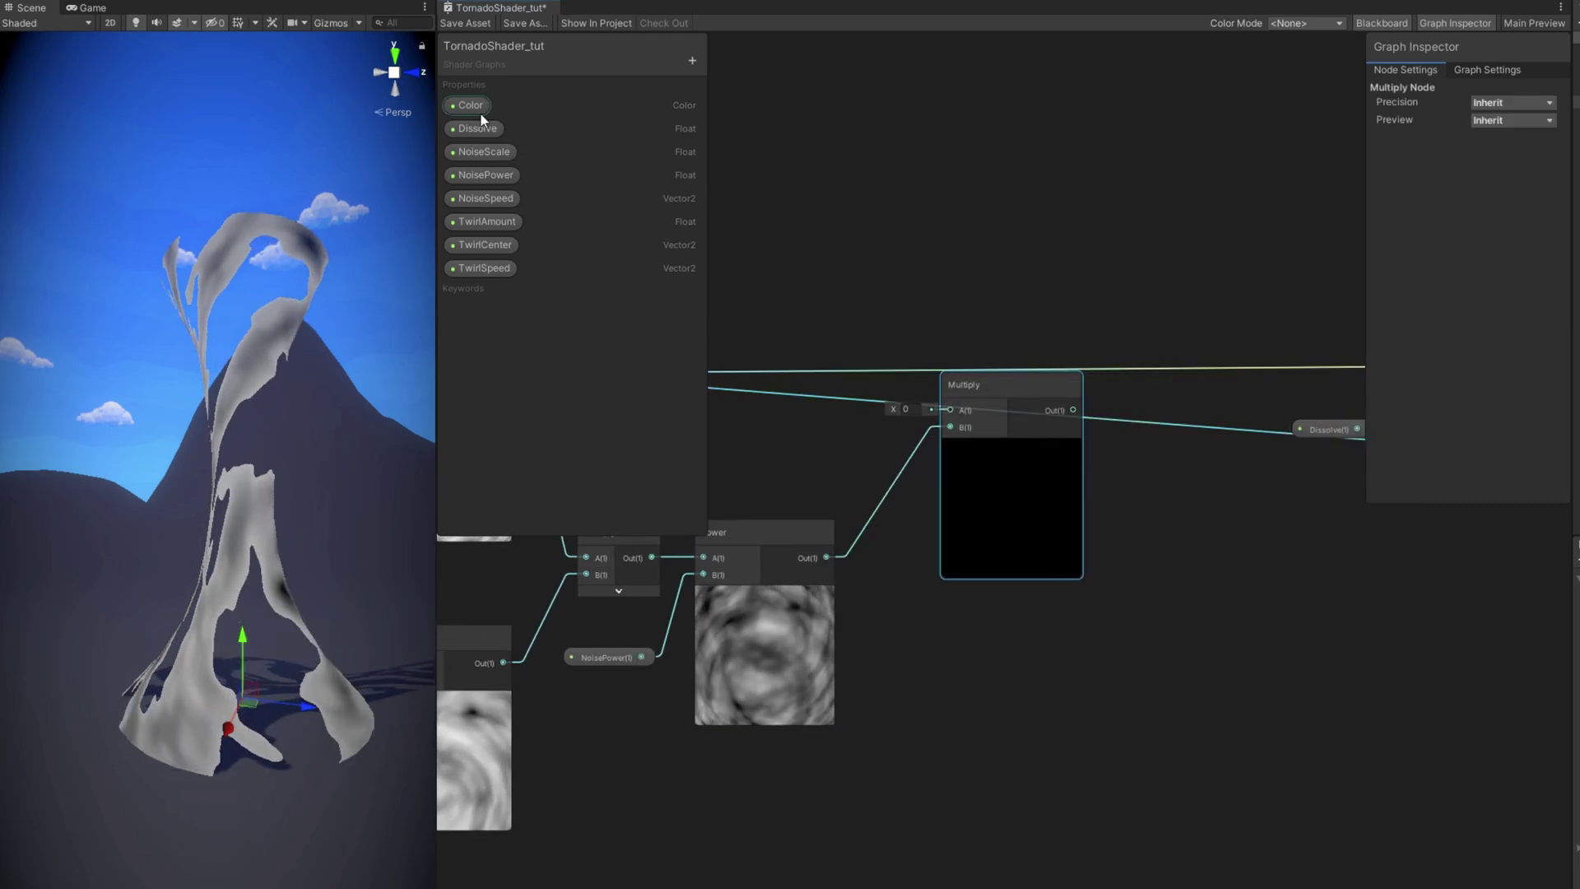
# Place the Color property in the graph, connect it to the new Multiply node's A input and tidy the node positions
pyautogui.moveTo(480, 113); pyautogui.dragTo(953, 410)
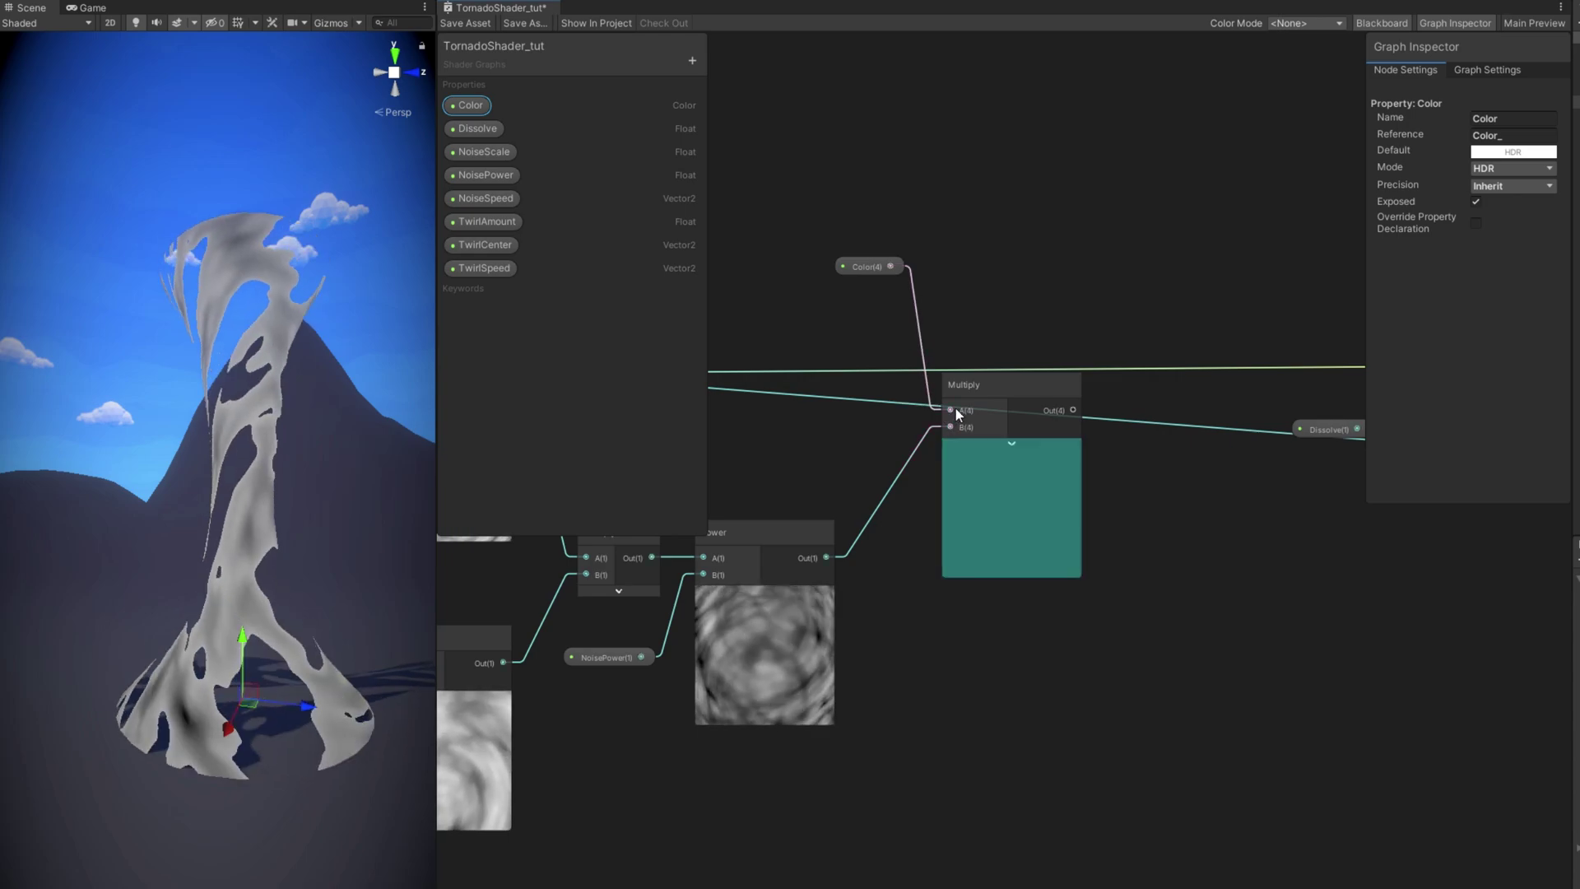
pyautogui.moveTo(1043, 351); pyautogui.dragTo(1004, 367, button='middle')
pyautogui.moveTo(996, 400); pyautogui.dragTo(991, 363)
pyautogui.moveTo(1096, 359); pyautogui.dragTo(902, 401, button='middle')
# Connect the color Multiply output to Base Color and Alpha Clip Threshold in the Fragment block, and save the shader
pyautogui.moveTo(841, 432); pyautogui.dragTo(1309, 427)
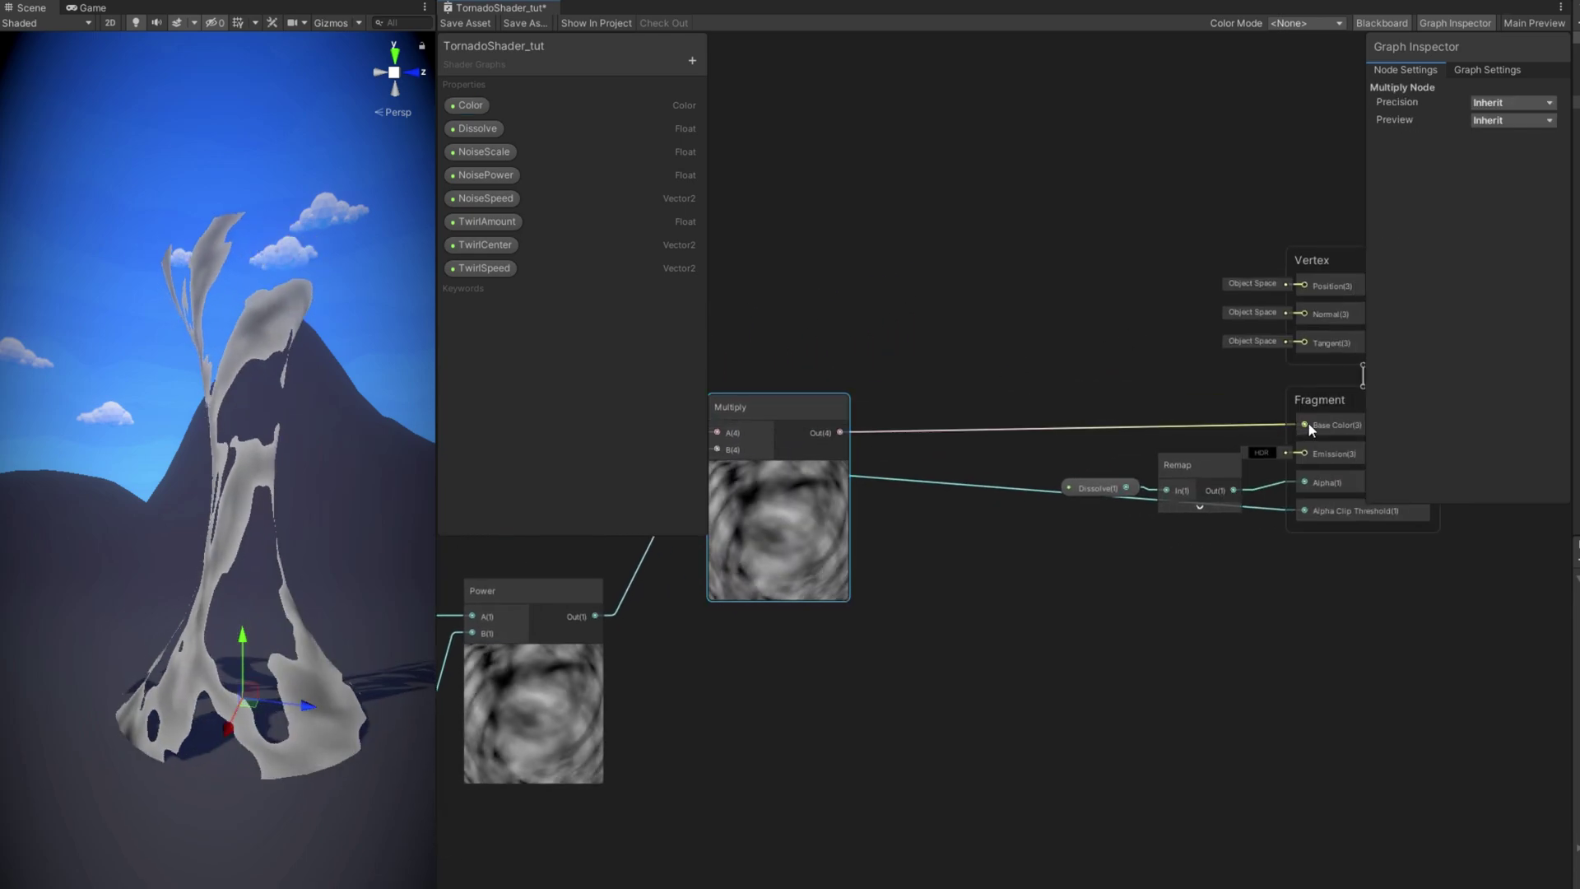
pyautogui.moveTo(841, 432); pyautogui.dragTo(1305, 511)
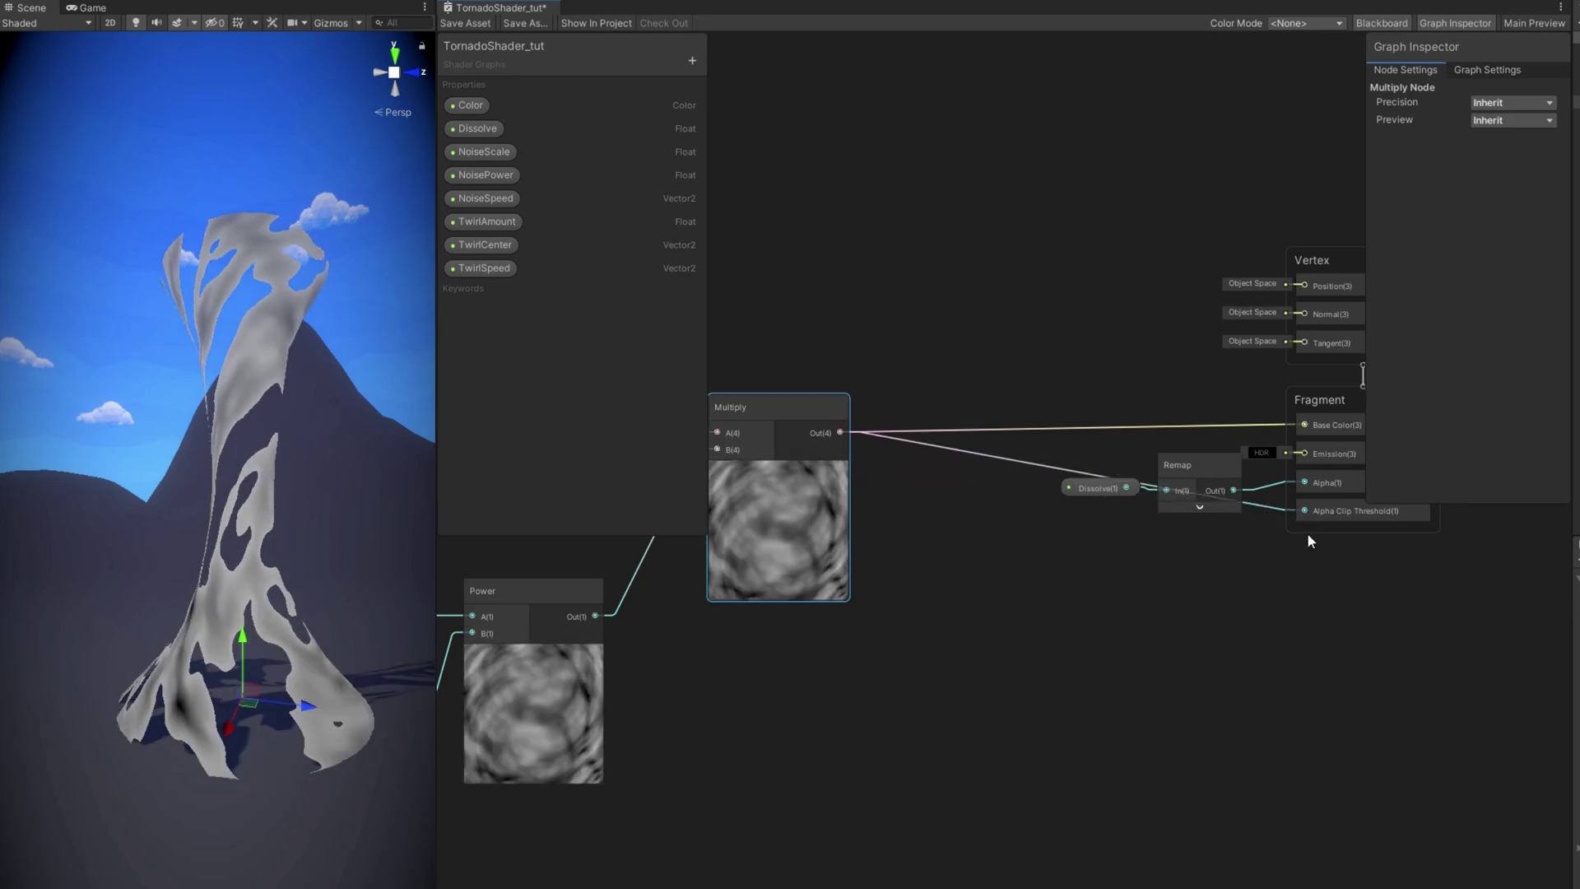
pyautogui.click(477, 26)
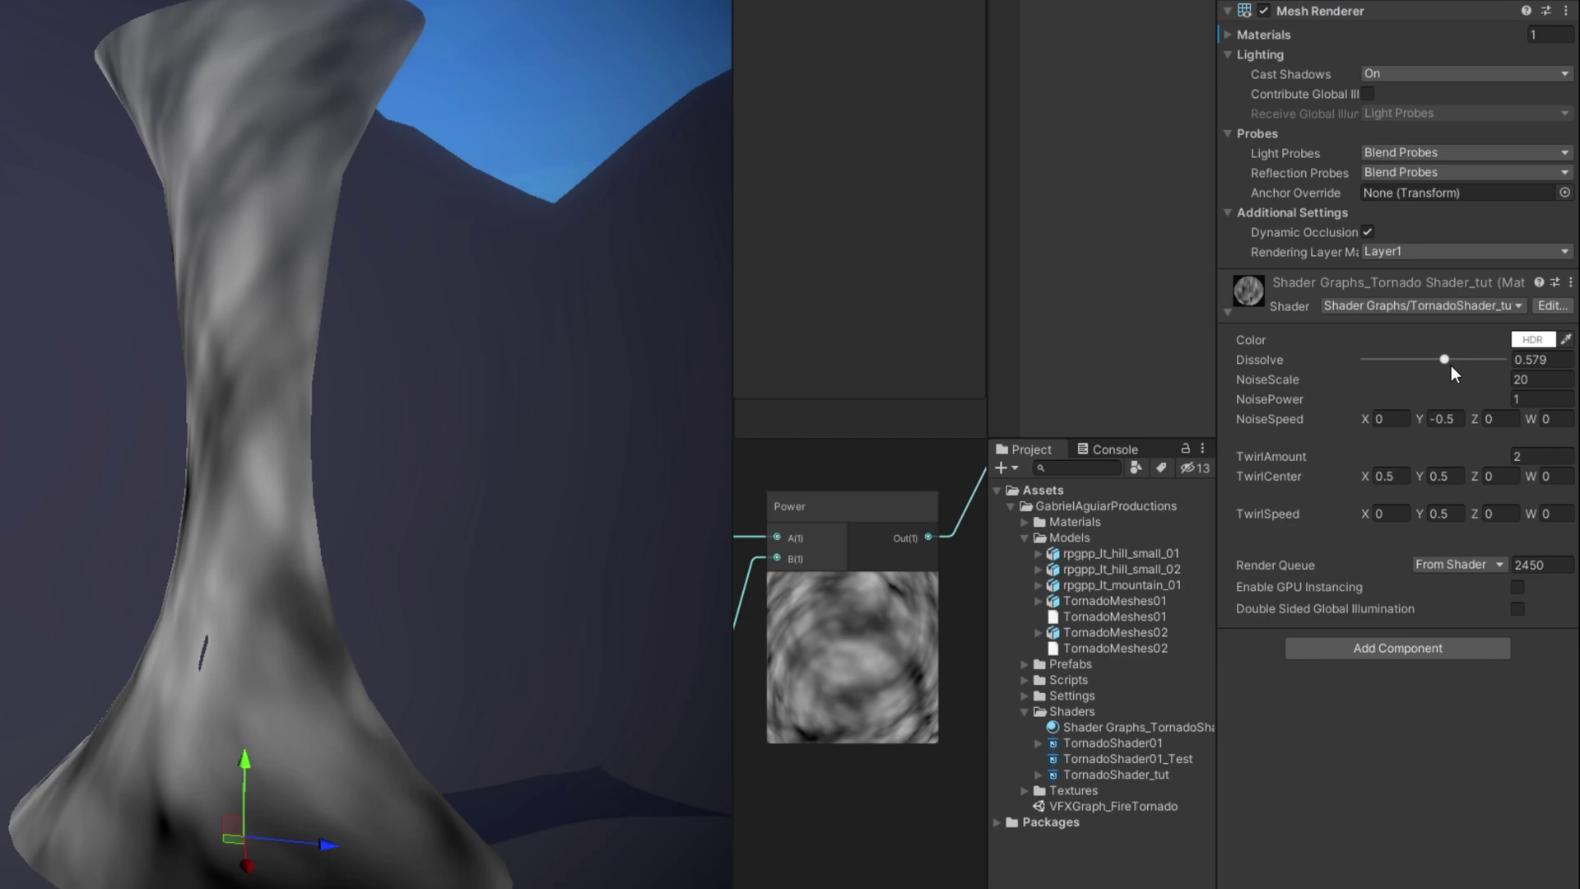
# Set the tornado material's Dissolve to 0.862, TwirlAmount to 7.9, TwirlCenter Y to -0.5 and NoiseSpeed Y to 0.5
pyautogui.moveTo(1451, 366); pyautogui.dragTo(1483, 358)
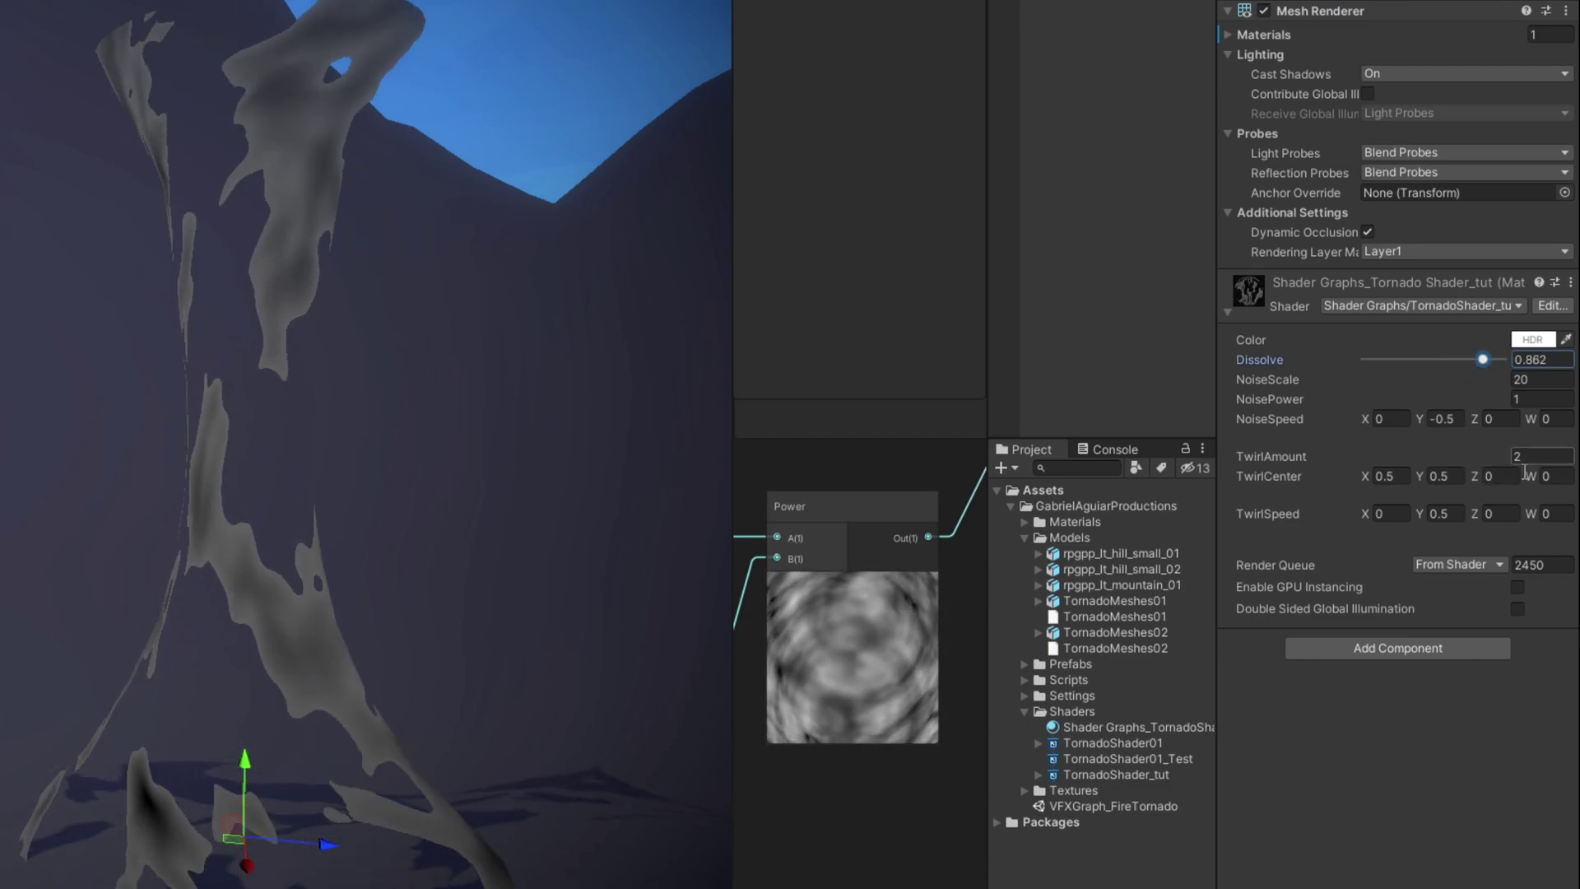
pyautogui.moveTo(1508, 460); pyautogui.dragTo(1579, 460)
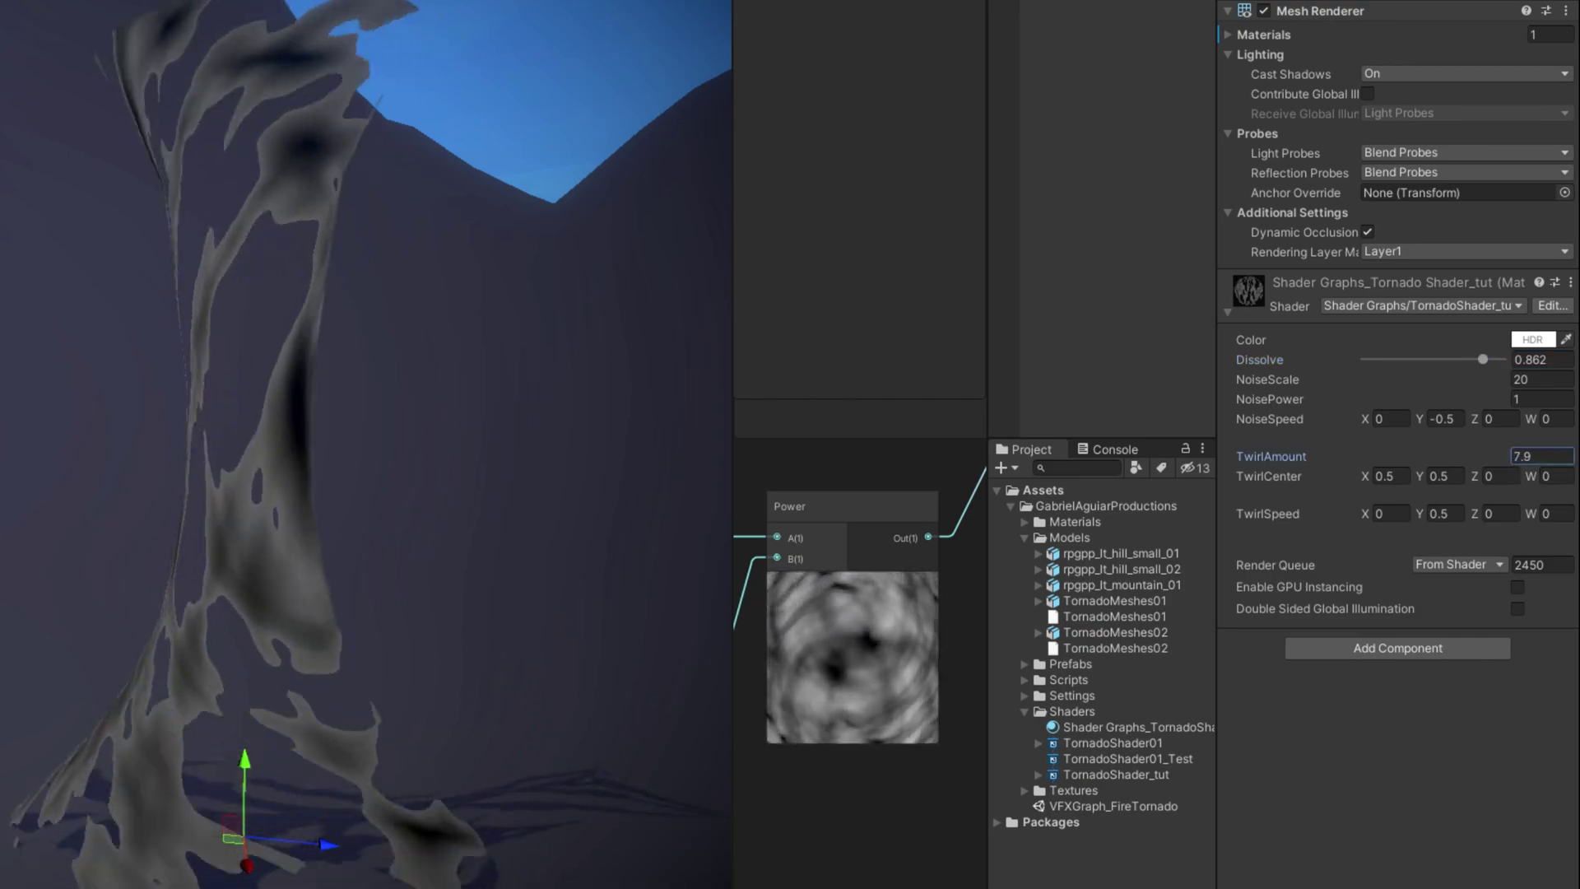
pyautogui.click(1460, 479)
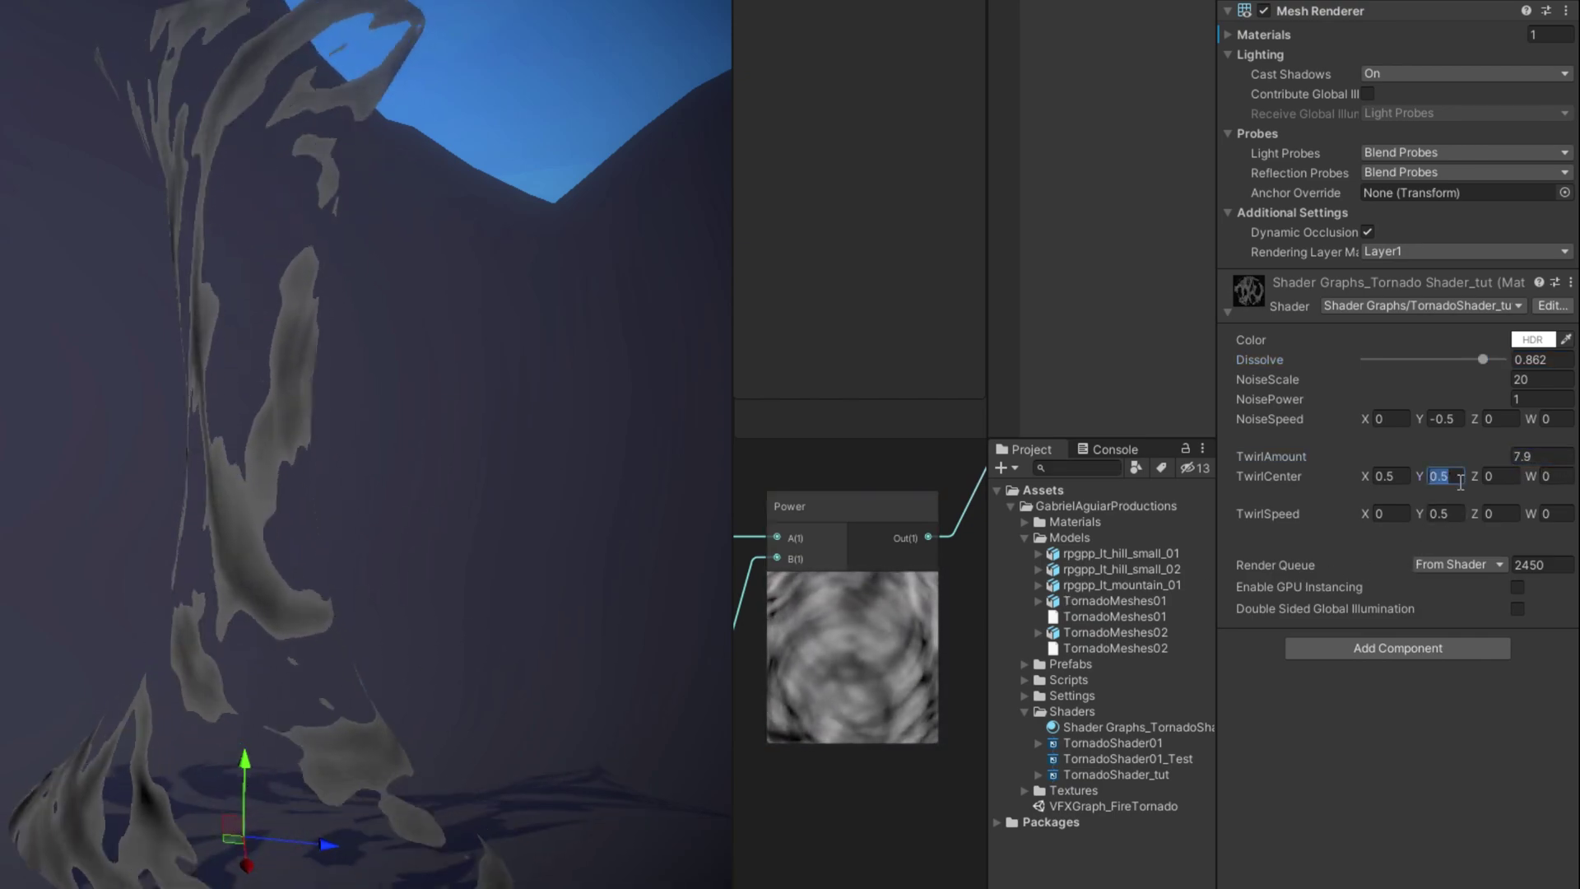
pyautogui.write('-0.5')
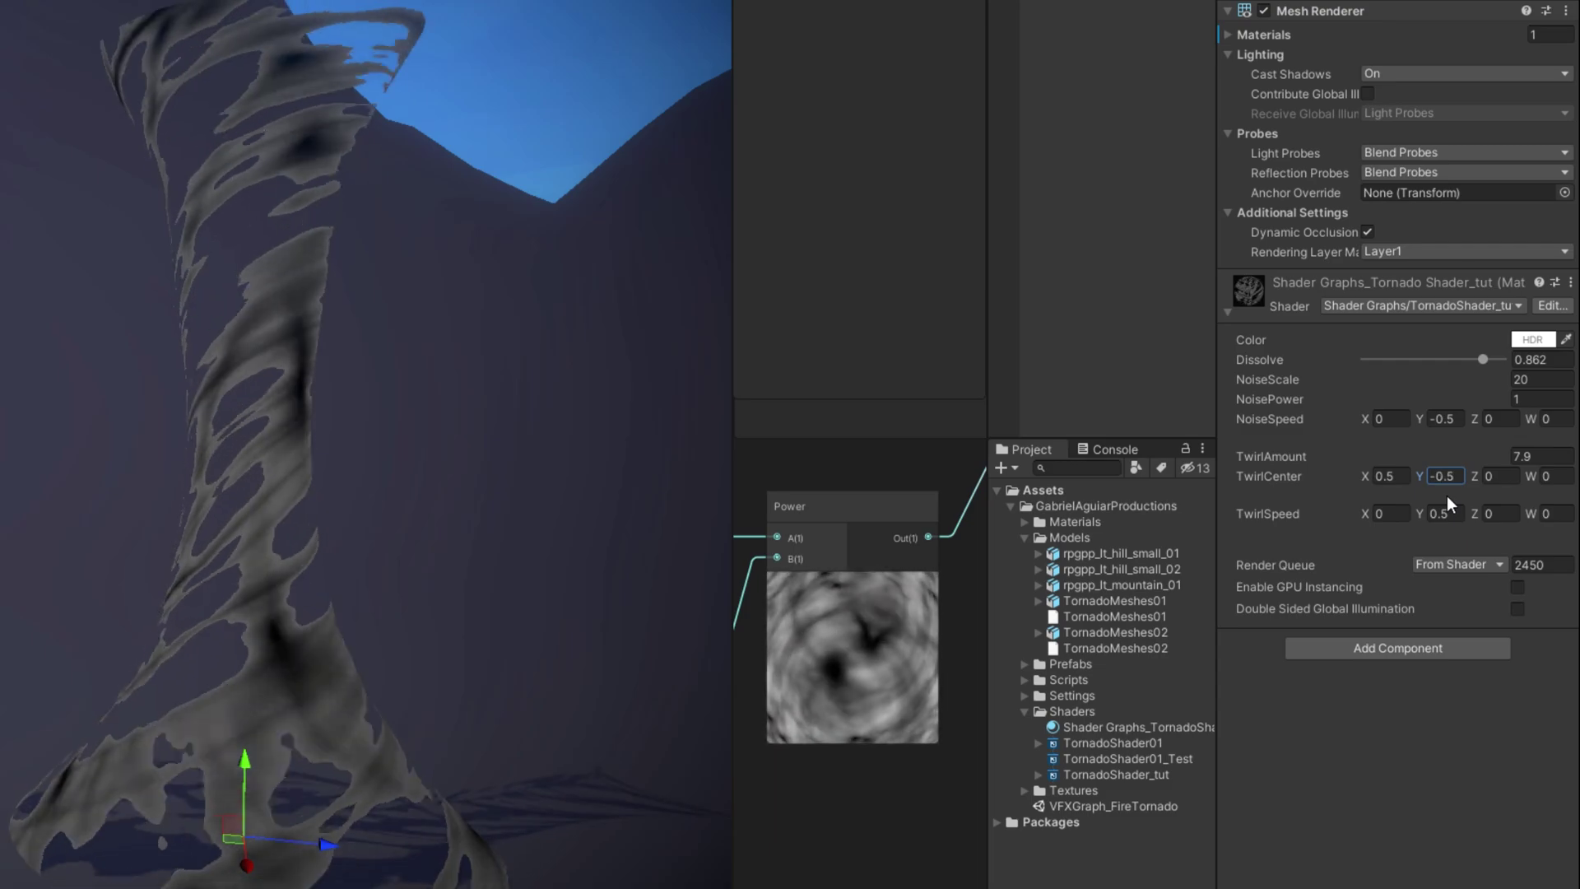
pyautogui.click(1461, 421)
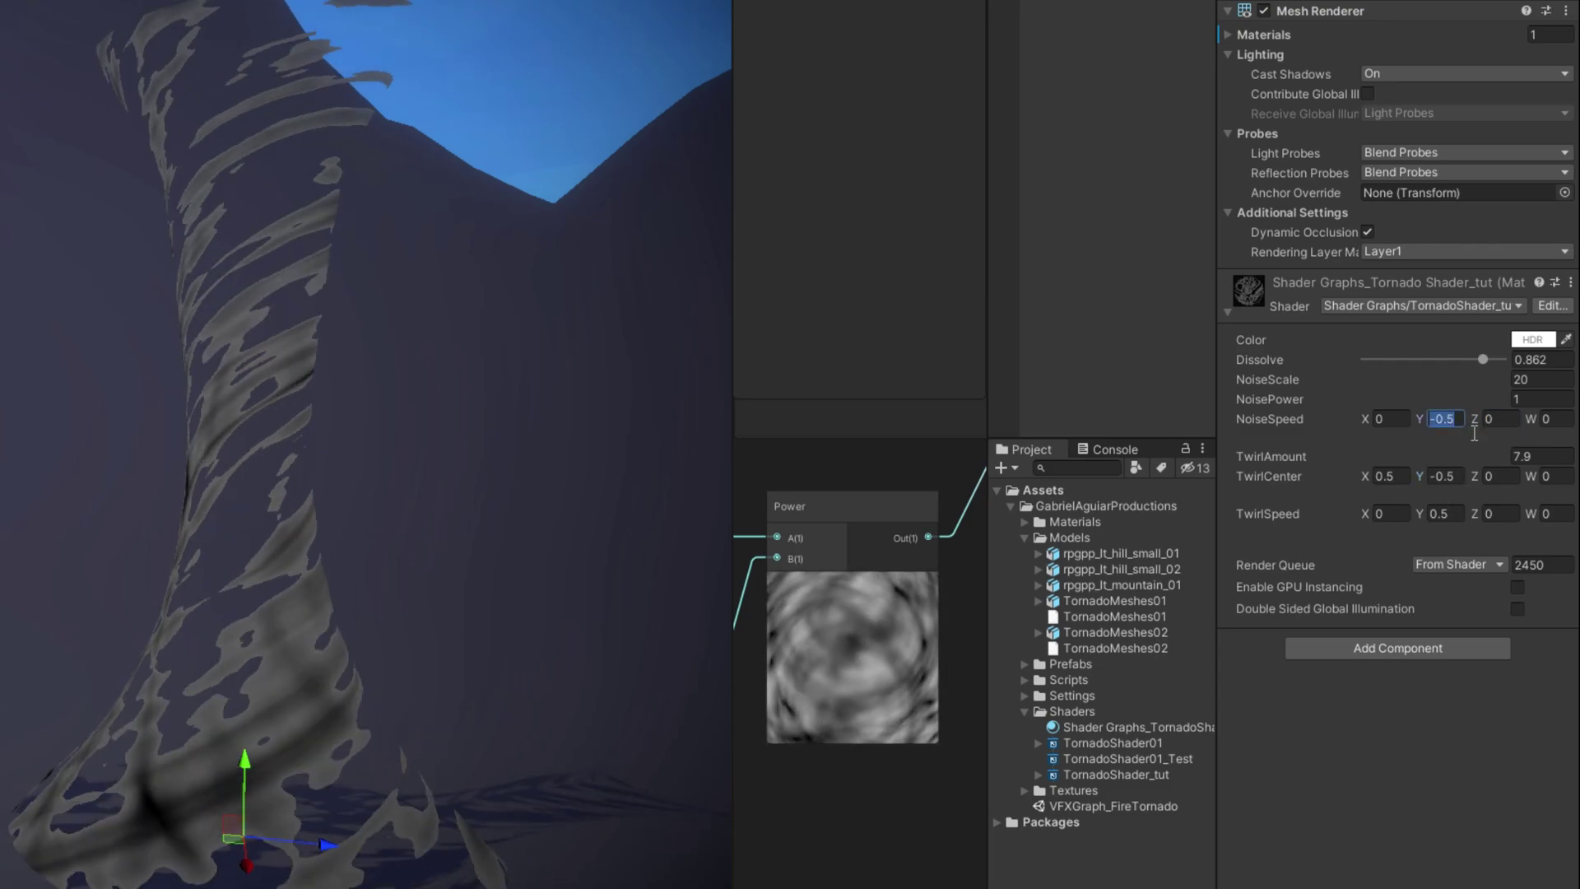
# Change the material's HDR Color to orange with hue 21, saturation 85 and value 92, and raise its intensity slightly
pyautogui.click(1531, 339)
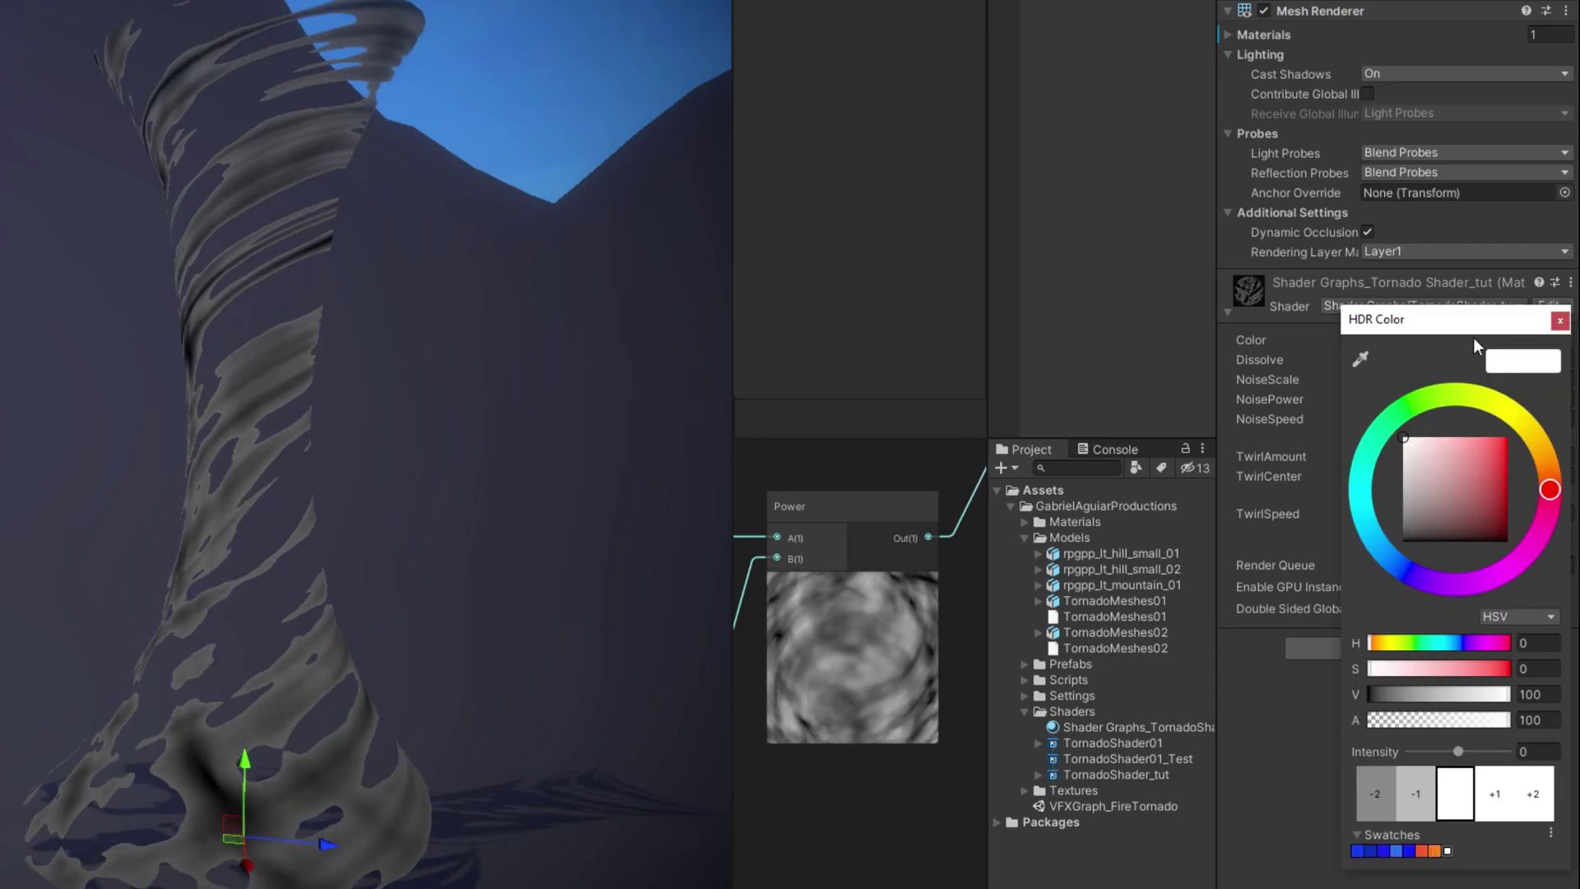
pyautogui.moveTo(1473, 327); pyautogui.dragTo(1225, 226)
pyautogui.click(1300, 349)
pyautogui.click(1245, 343)
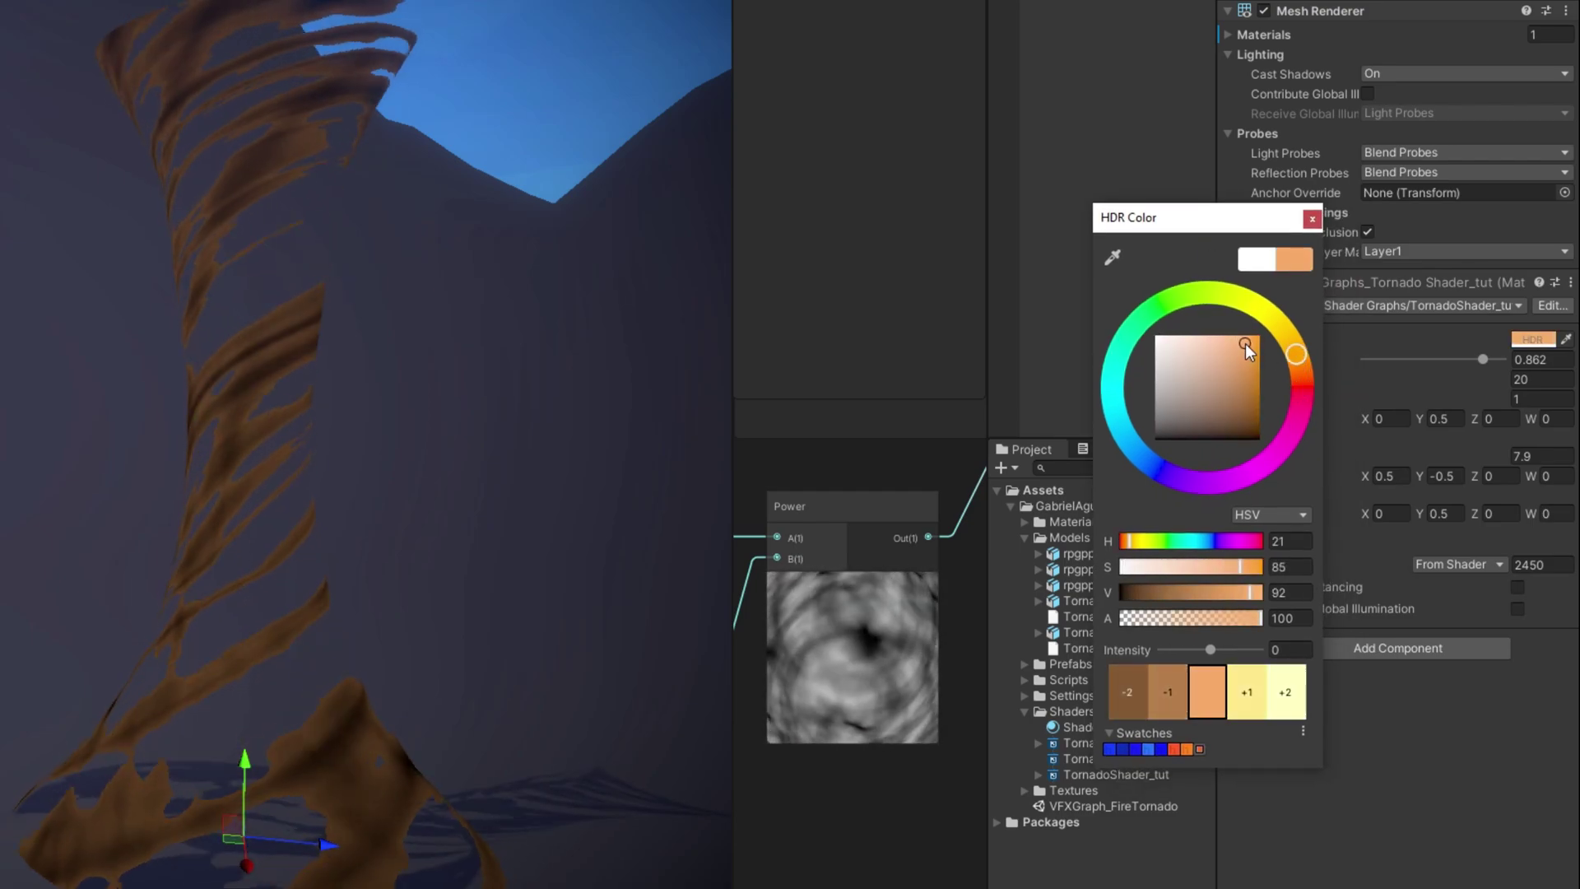
pyautogui.moveTo(1210, 650); pyautogui.dragTo(1225, 648)
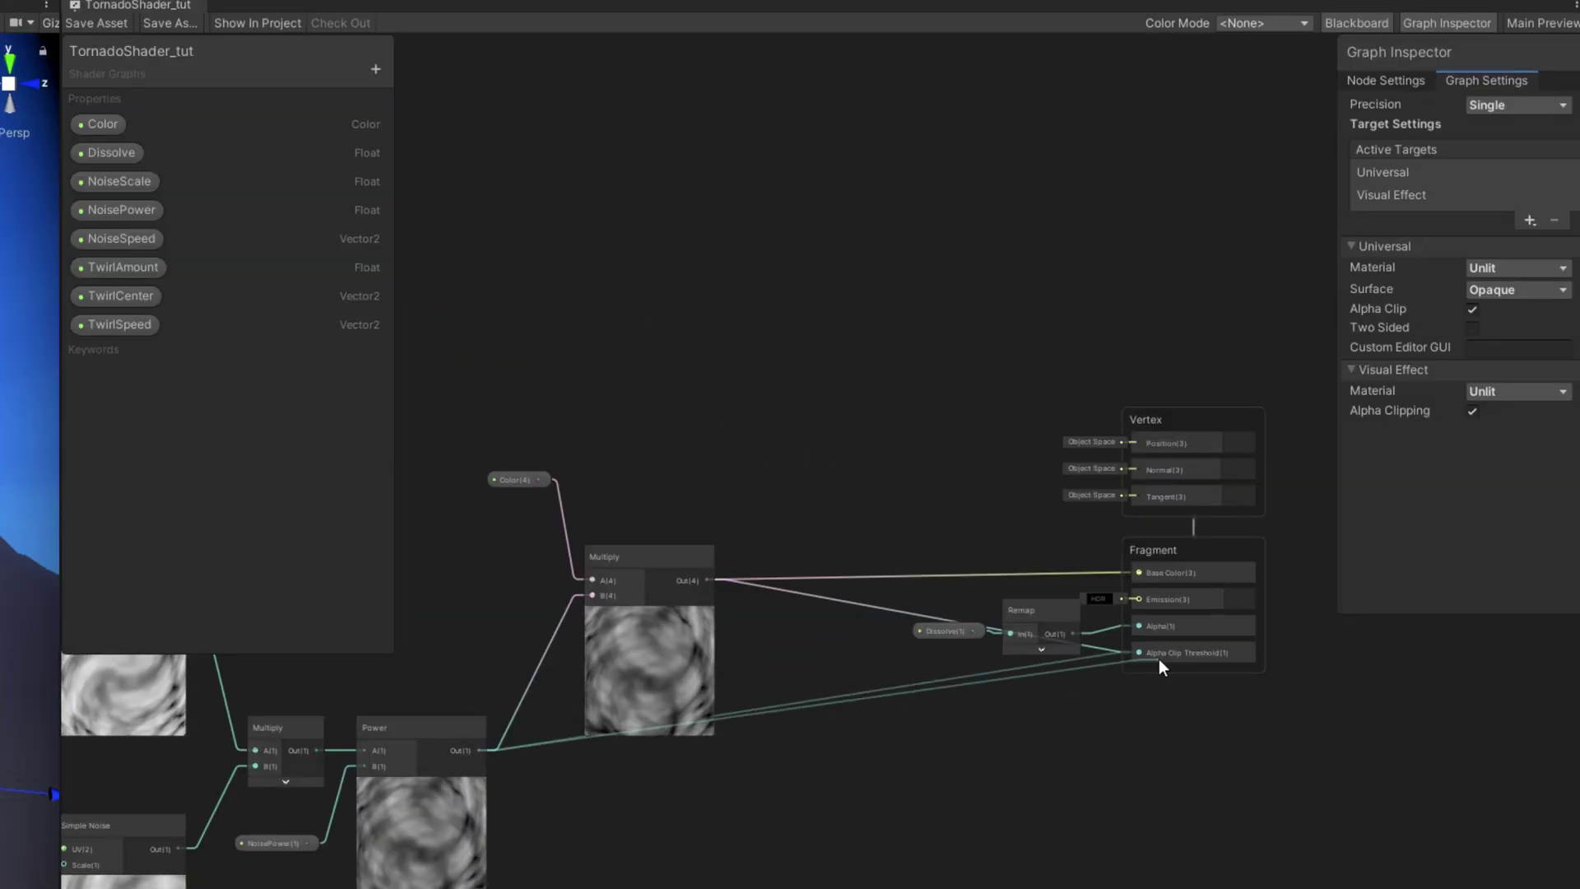
# Connect the Power output to Alpha Clip Threshold instead, and set the material Color's HDR intensity to 5.9
pyautogui.moveTo(1159, 659); pyautogui.dragTo(1151, 657)
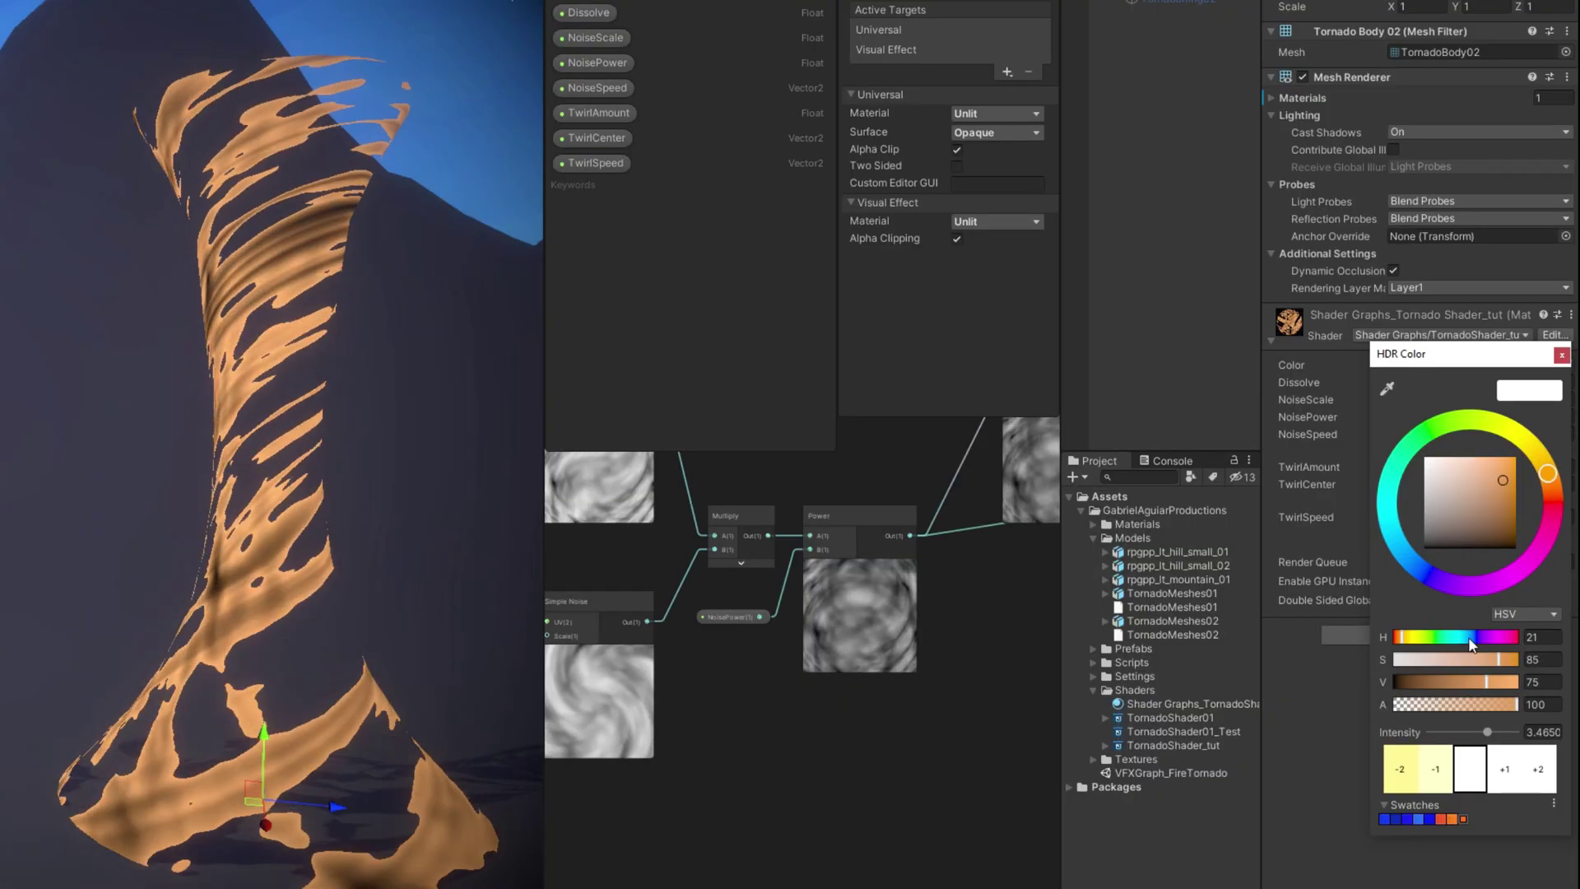
pyautogui.moveTo(1473, 733); pyautogui.dragTo(1498, 735)
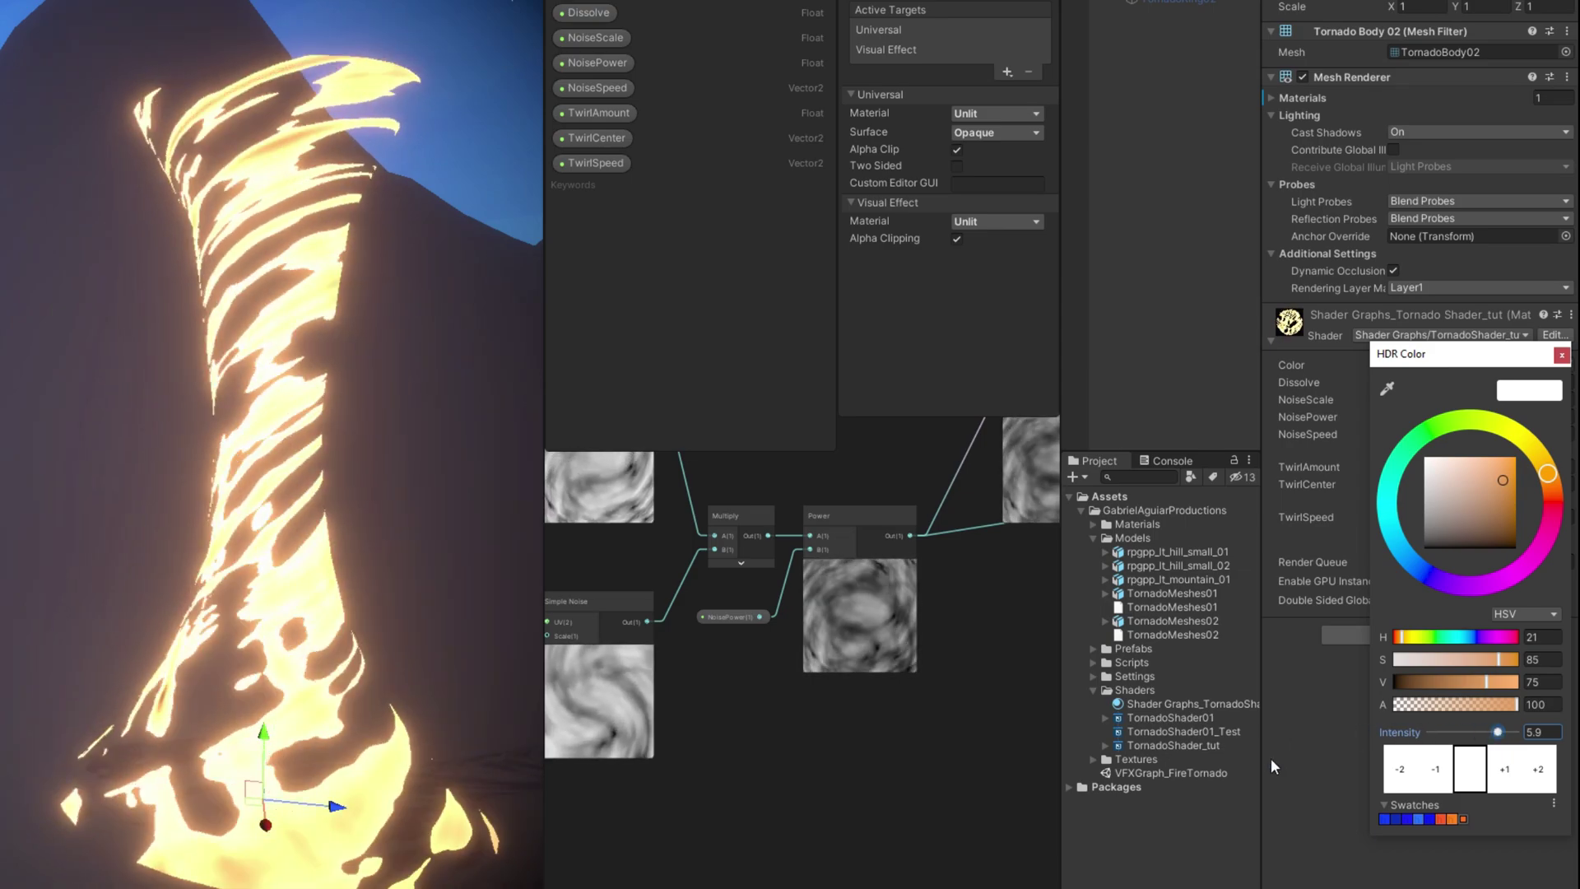
pyautogui.click(1277, 754)
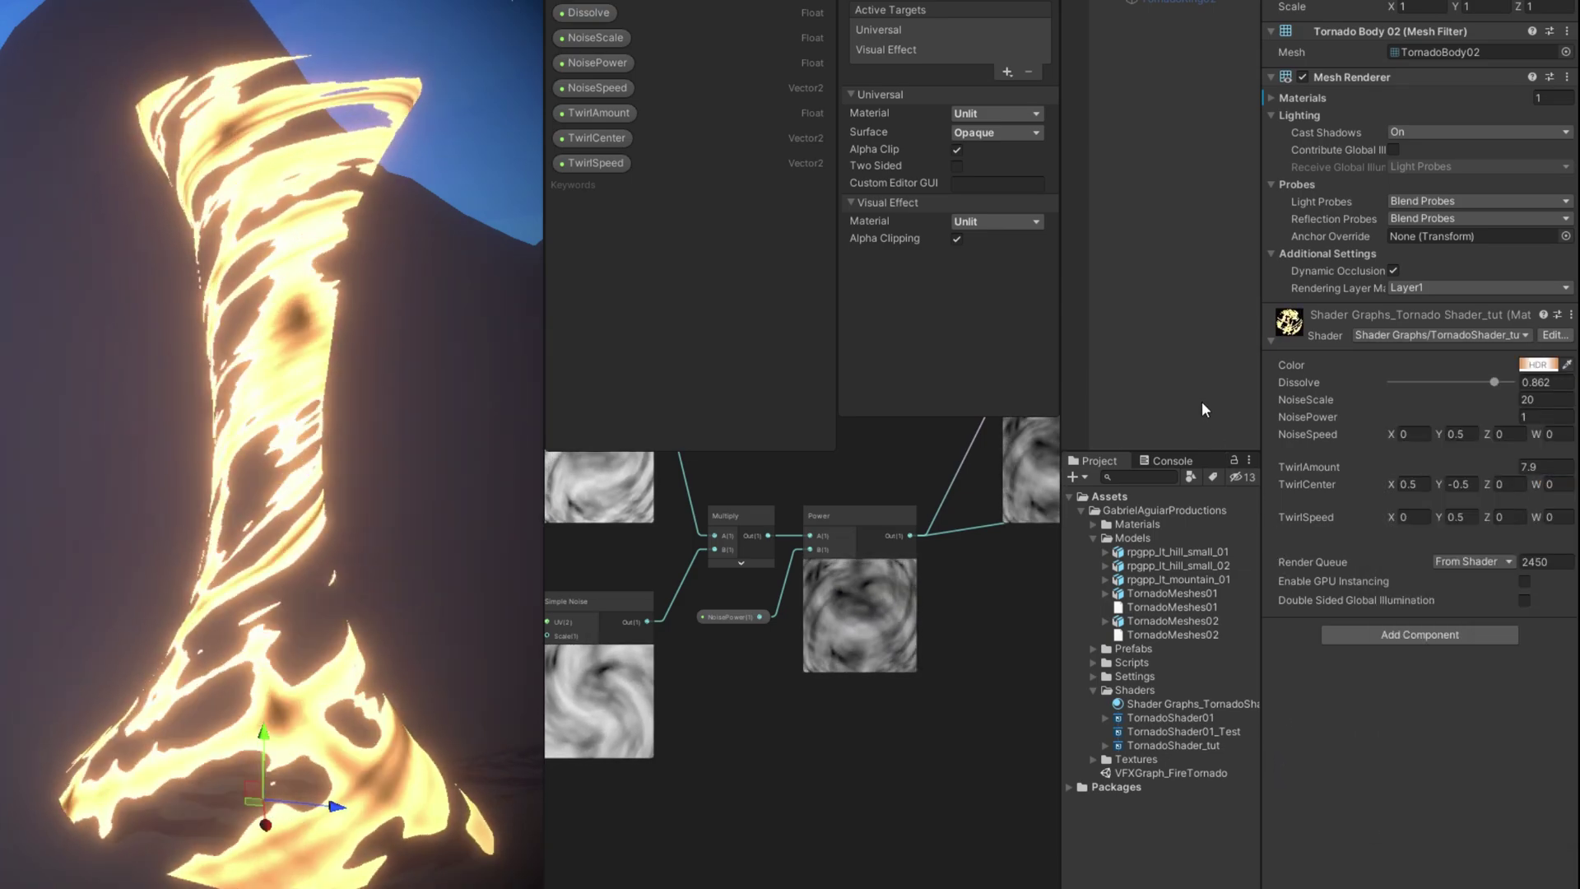
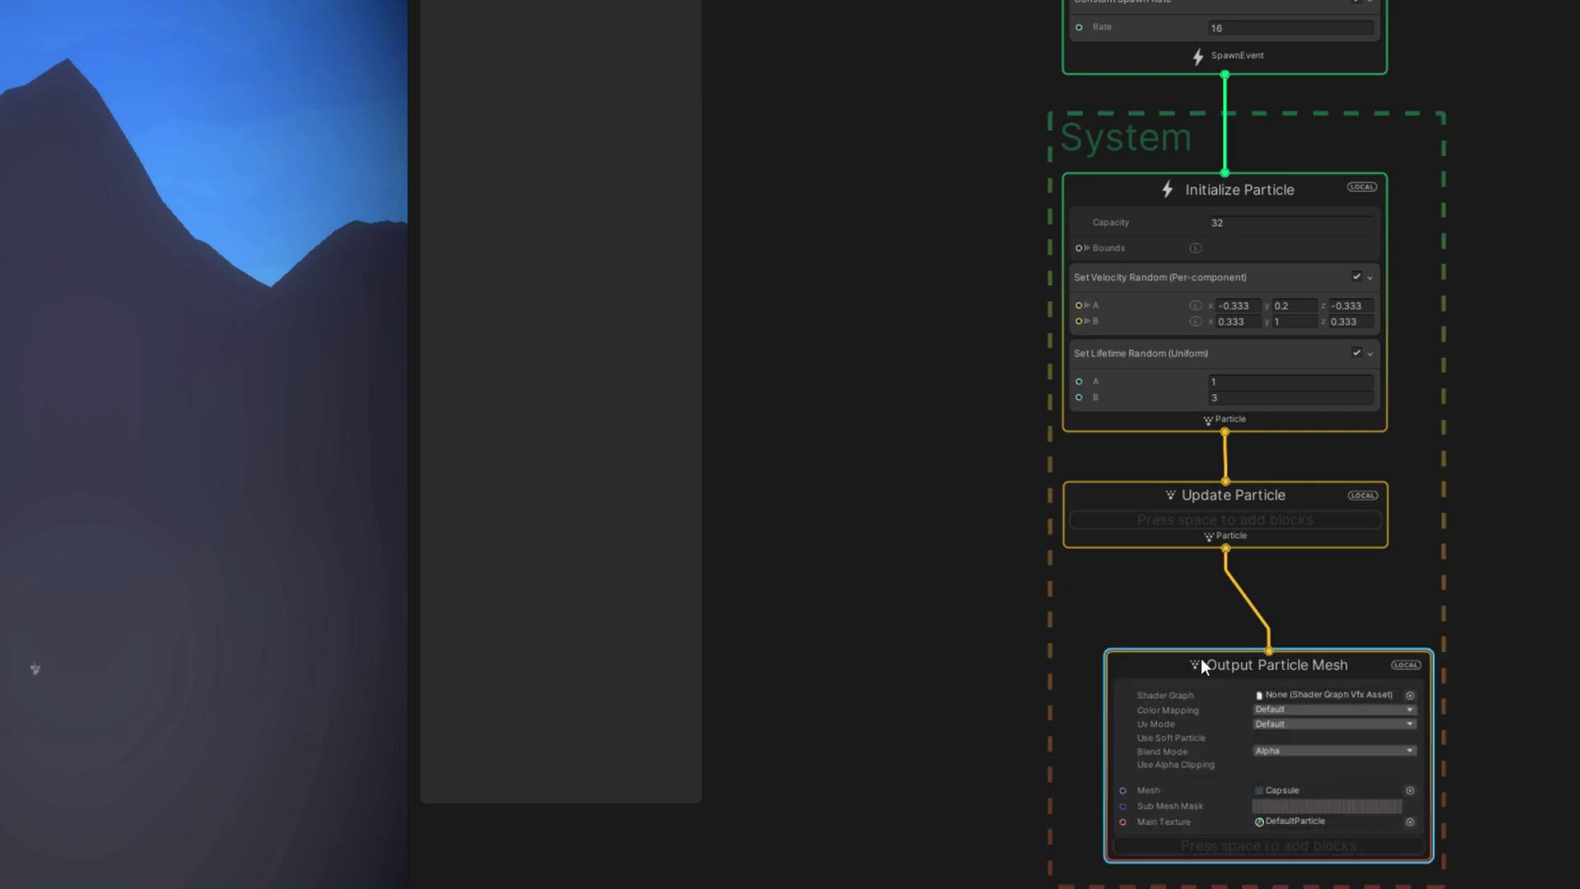
# Label the Output Particle Mesh context TORNADO CORE
pyautogui.doubleClick(1127, 629)
pyautogui.write('TORNADO')
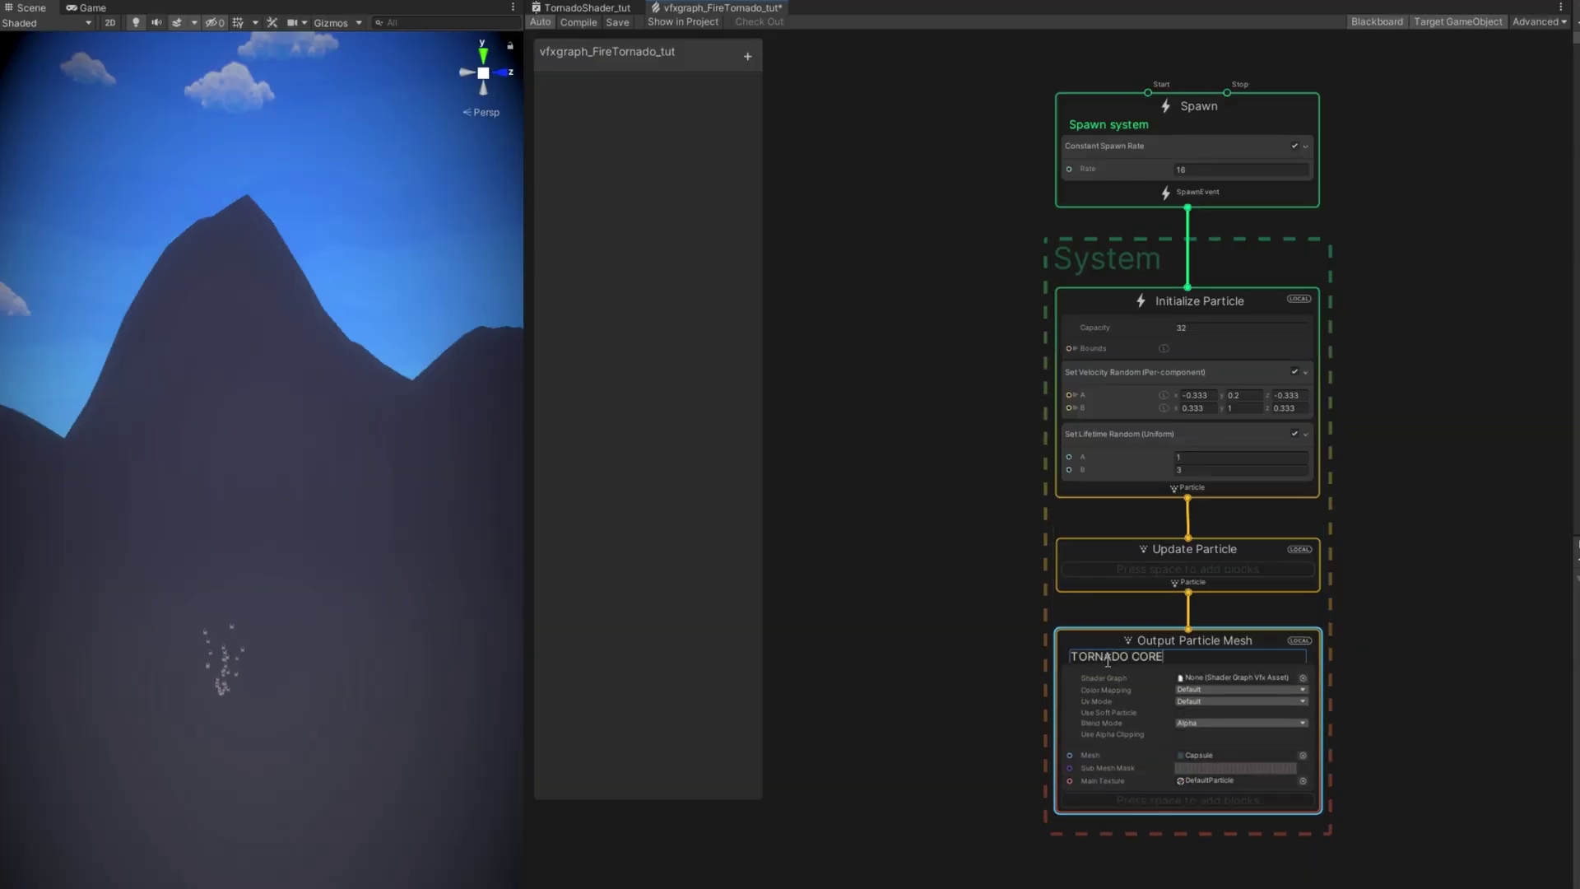
pyautogui.write(' CORE')
pyautogui.press('Return')
# Replace the Constant Spawn Rate block in the Spawn context with a Single Burst block with a Count of 1
pyautogui.click(1156, 157)
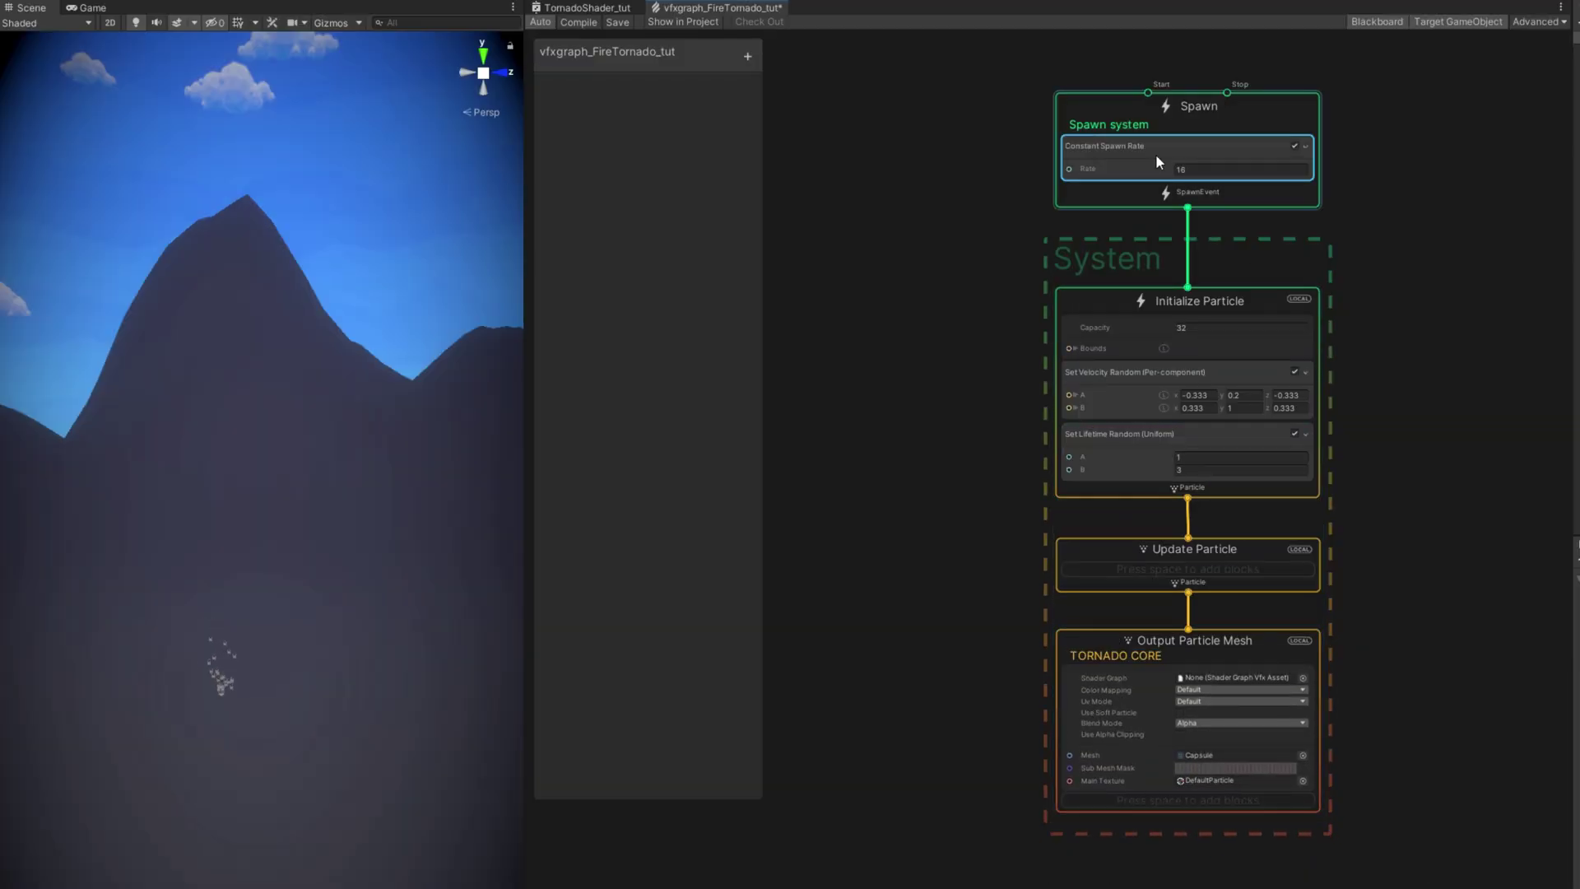
pyautogui.press('Delete')
pyautogui.press('space')
pyautogui.write('sing')
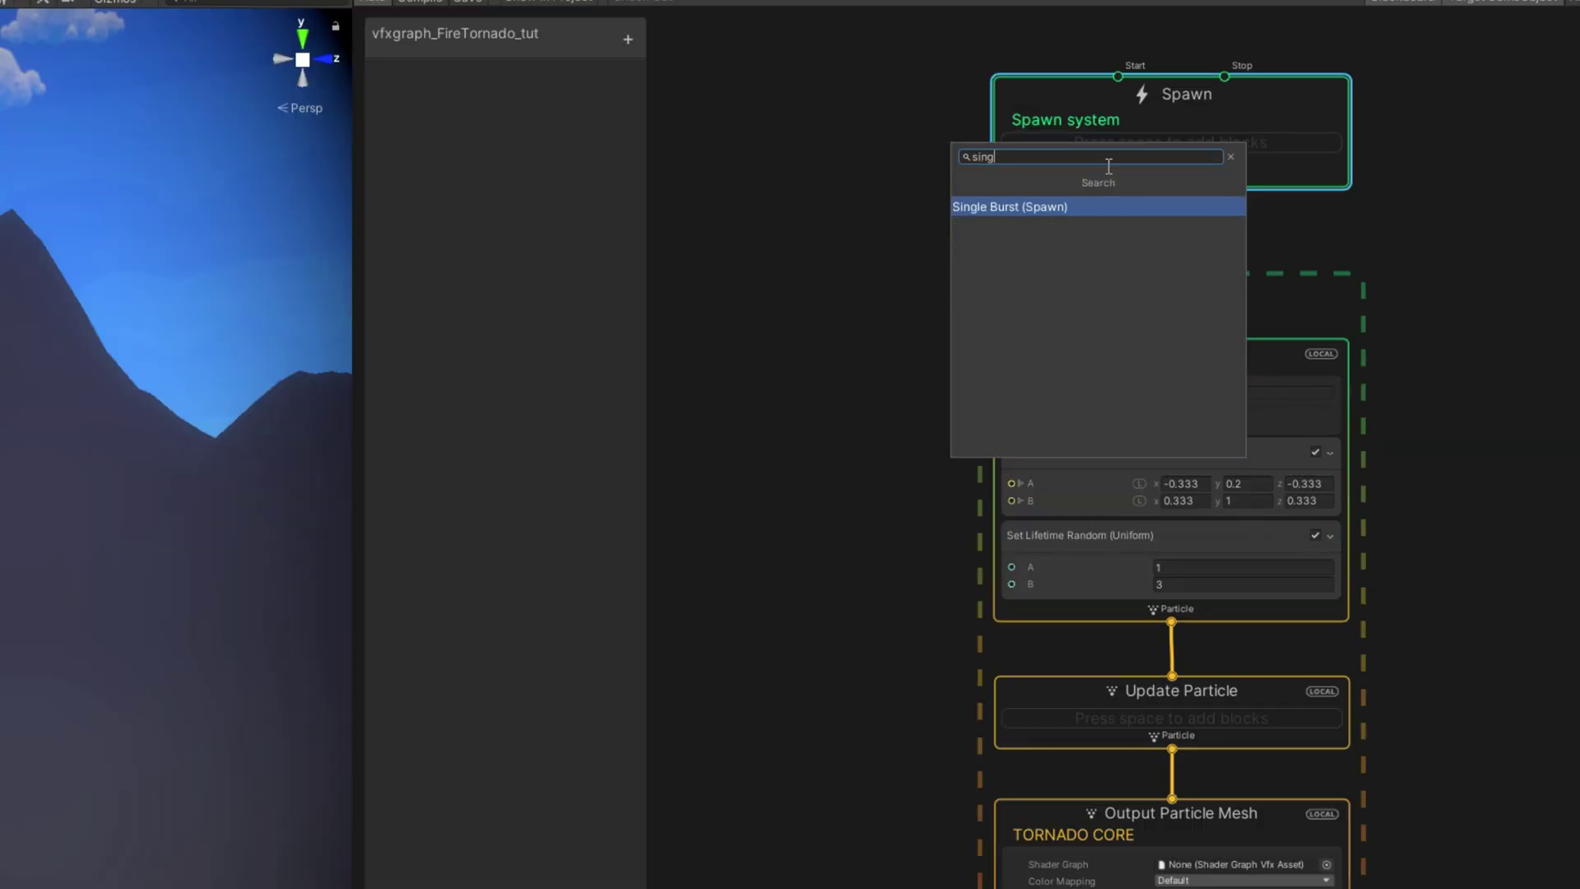
pyautogui.press('Return')
pyautogui.click(1184, 229)
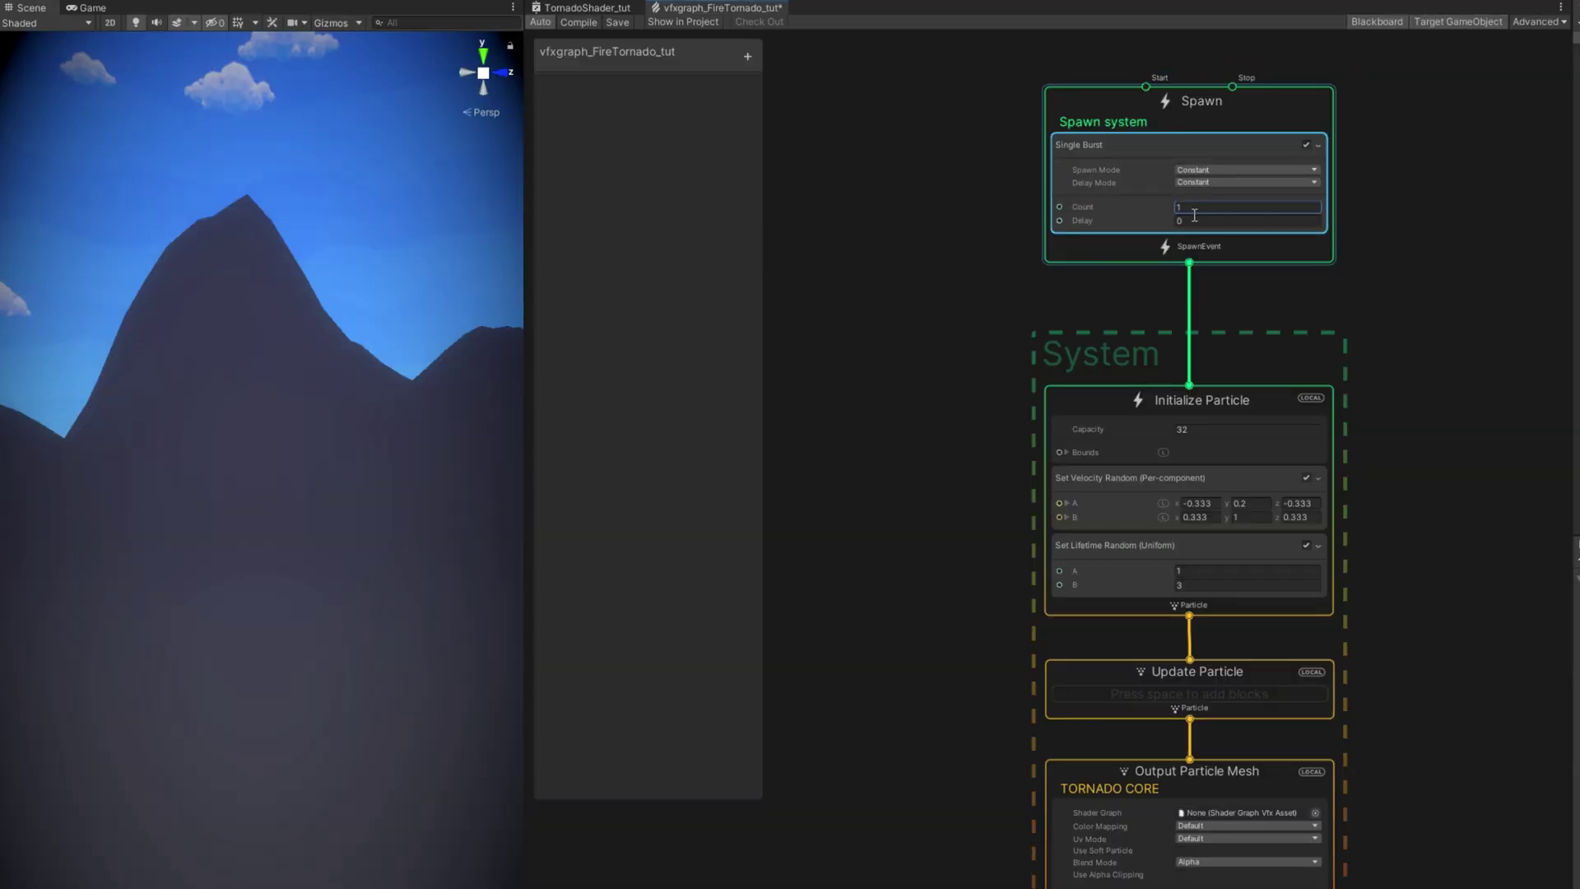
# Delete the Set Velocity Random block from Initialize Particle, and turn off randomness on Set Lifetime with a lifetime of 5
pyautogui.click(1129, 490)
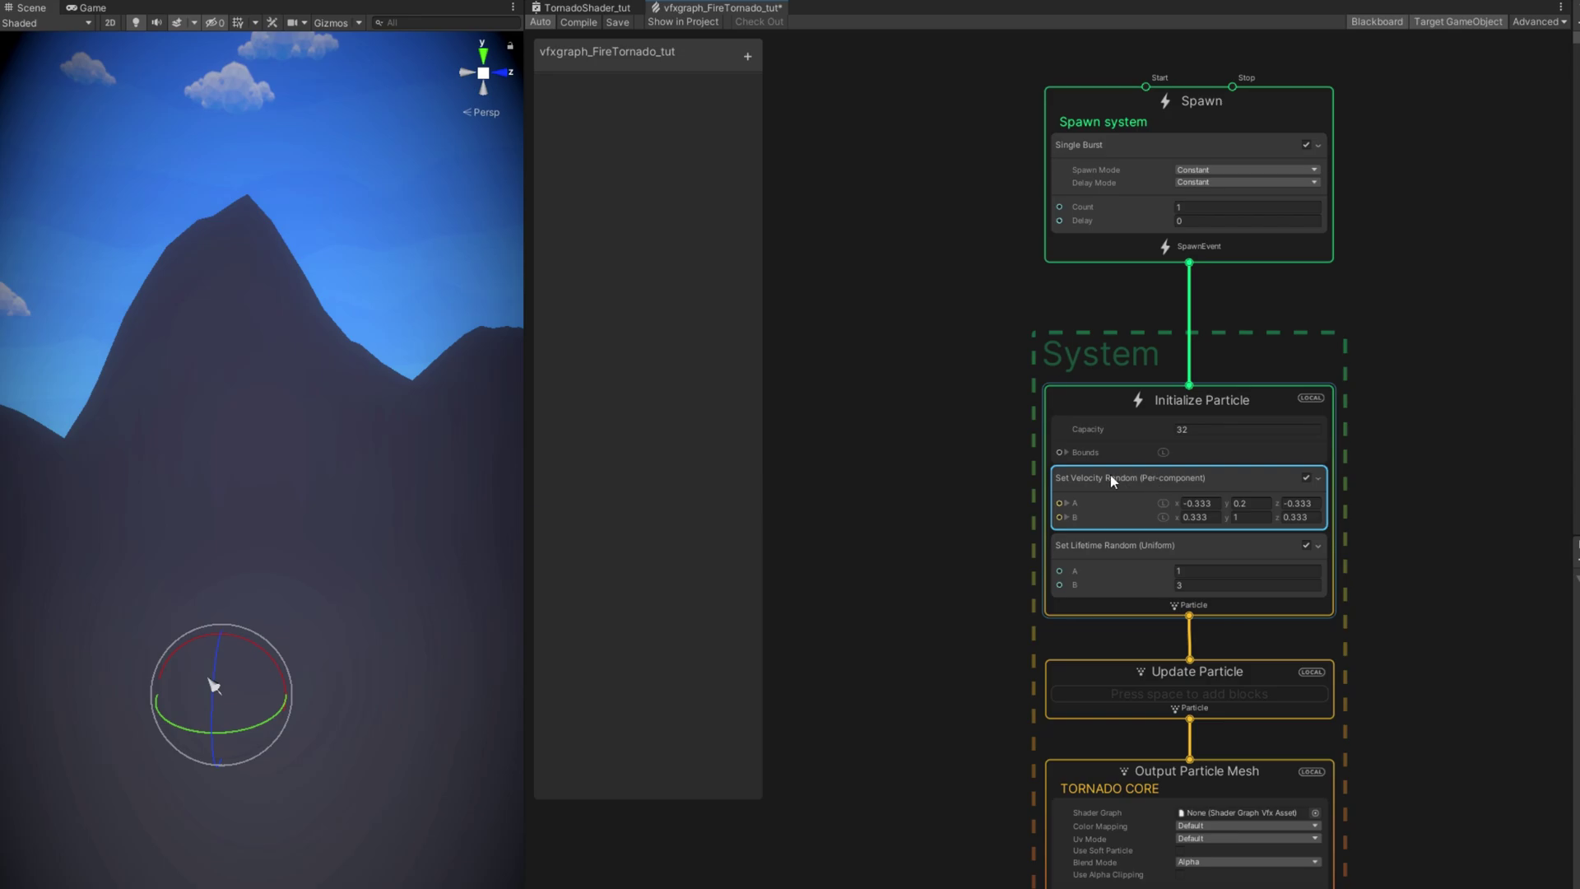
pyautogui.press('Delete')
pyautogui.click(1412, 135)
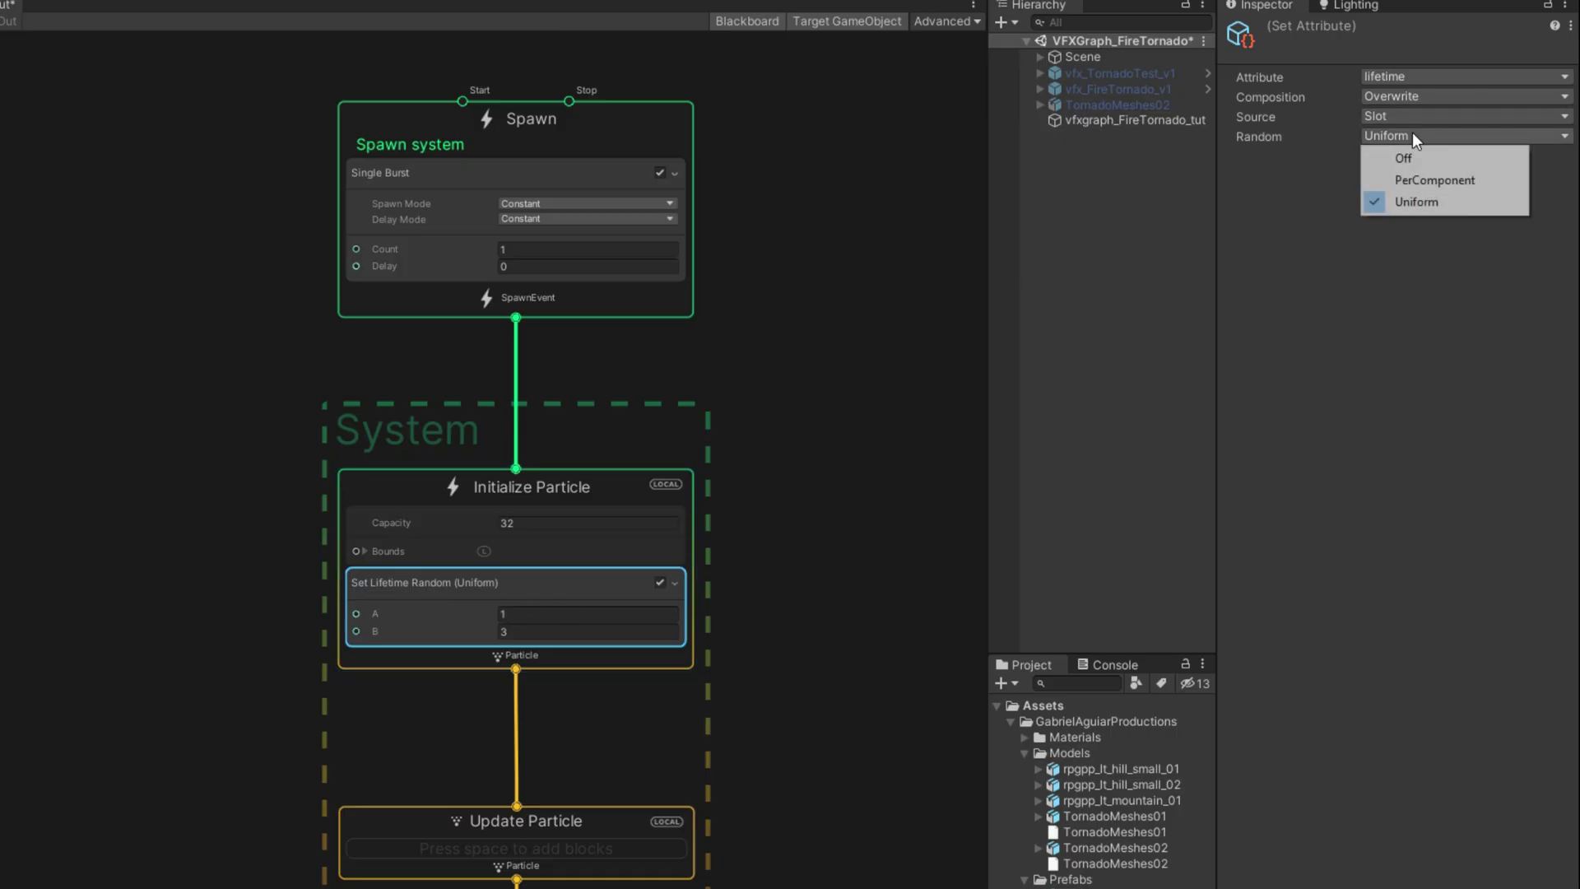
pyautogui.click(1404, 158)
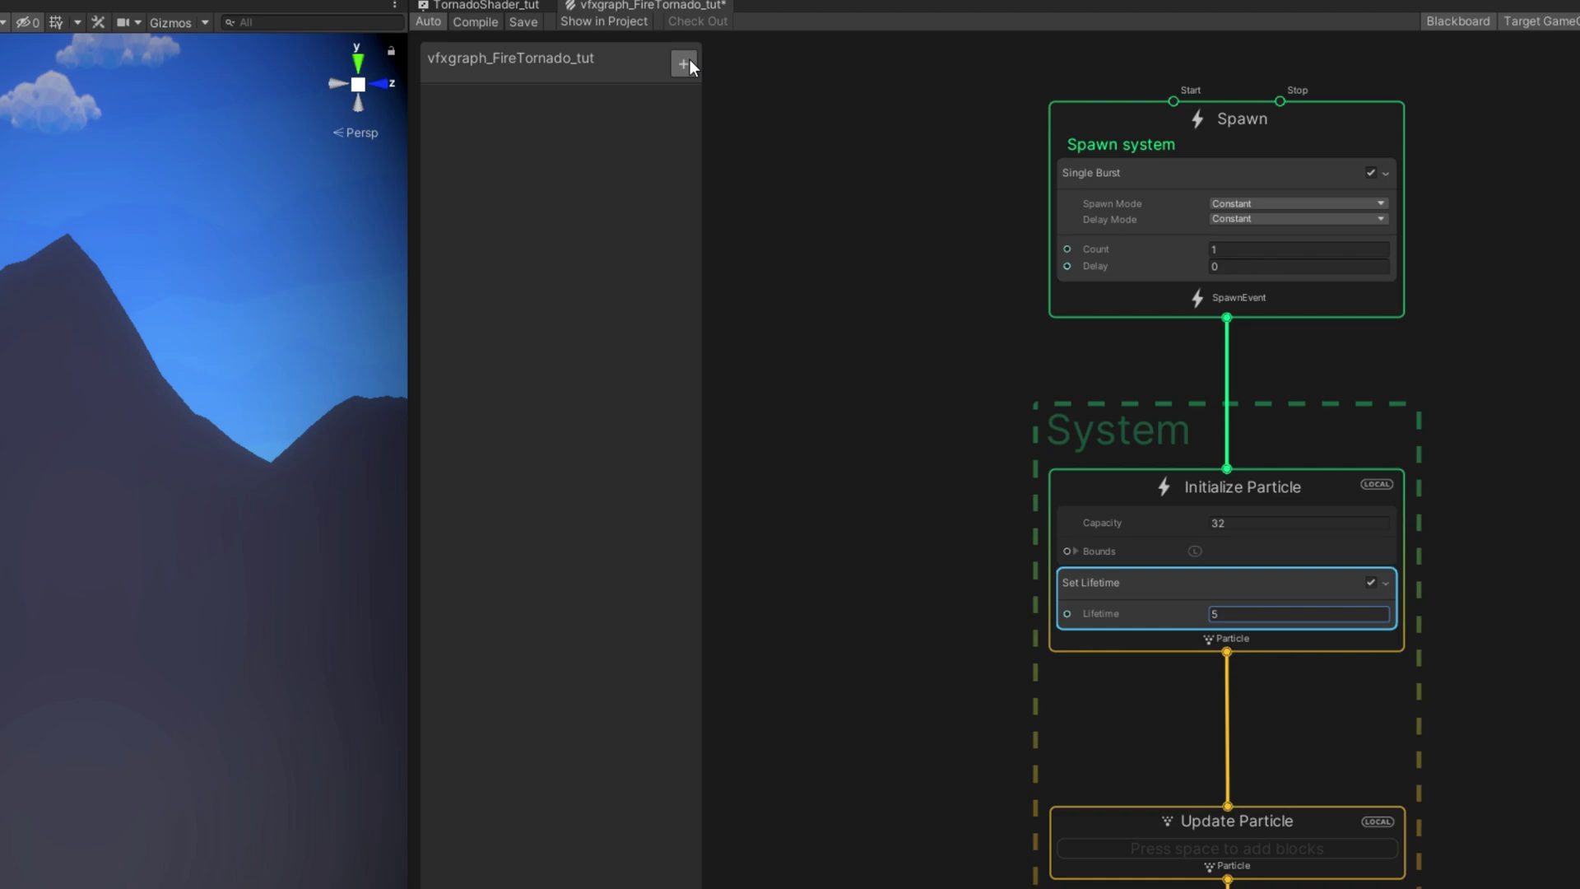
# Create an exposed float property named Duration with value 5 and connect it to the Set Lifetime input
pyautogui.click(747, 56)
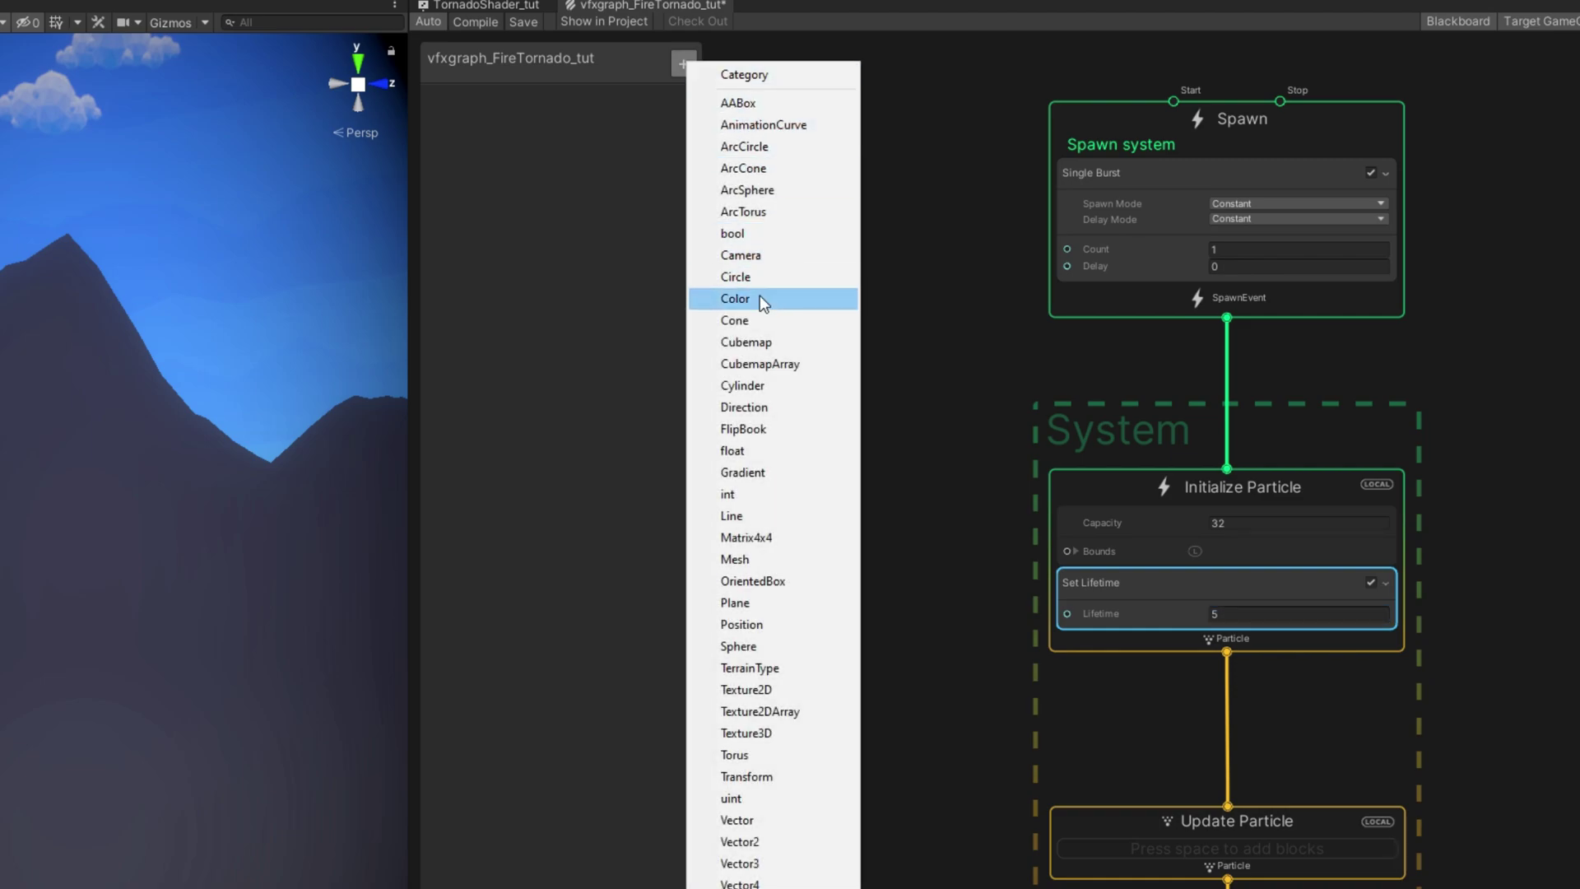
pyautogui.click(737, 451)
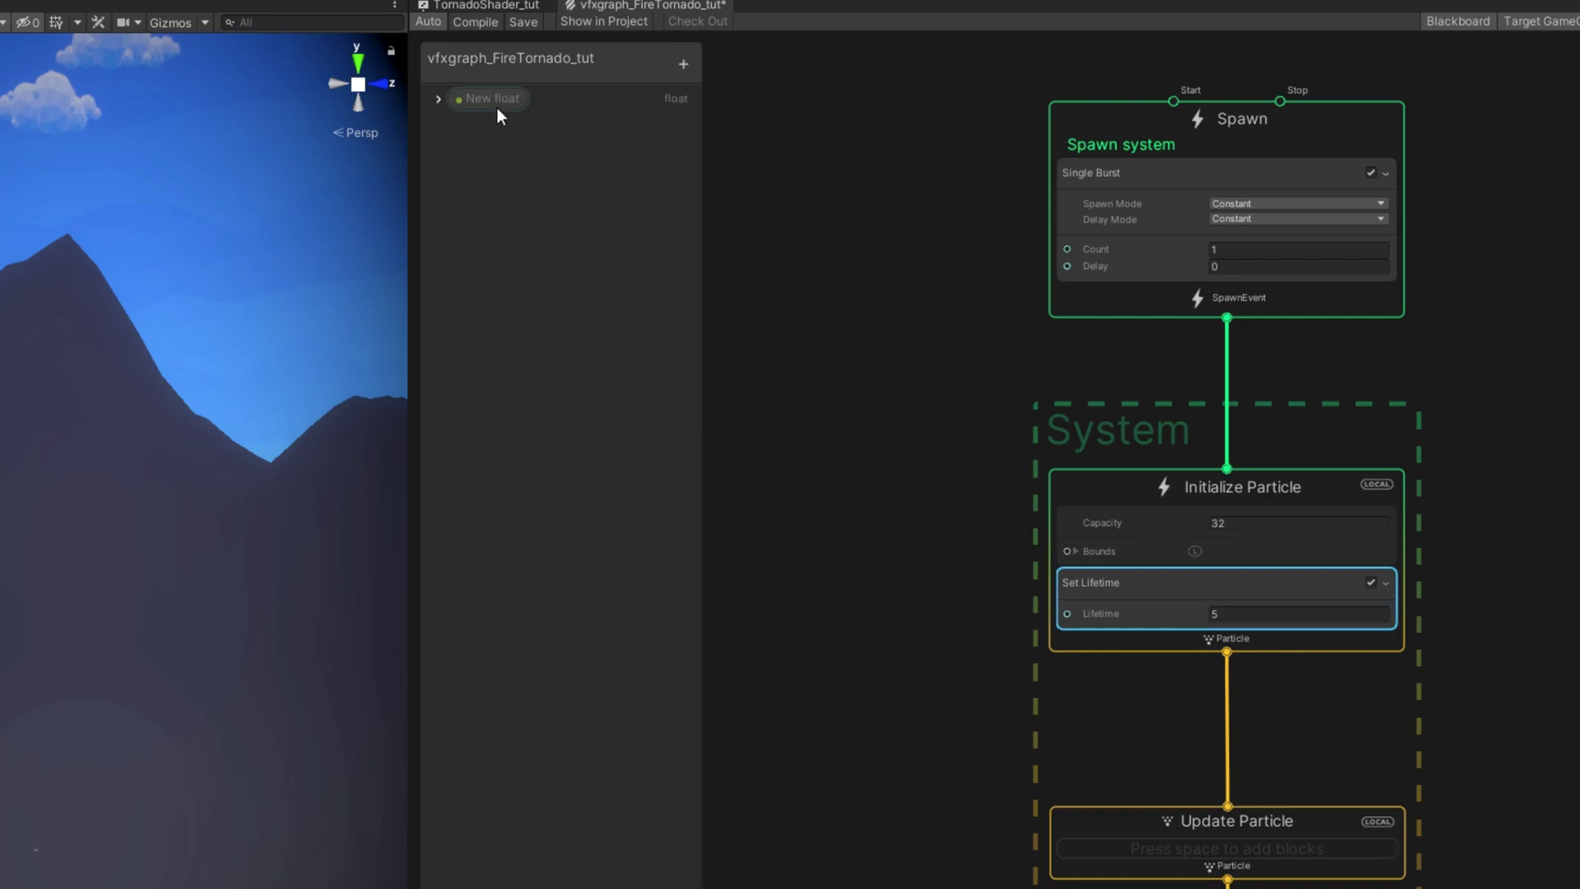
pyautogui.doubleClick(497, 107)
pyautogui.write('Duration')
pyautogui.click(444, 101)
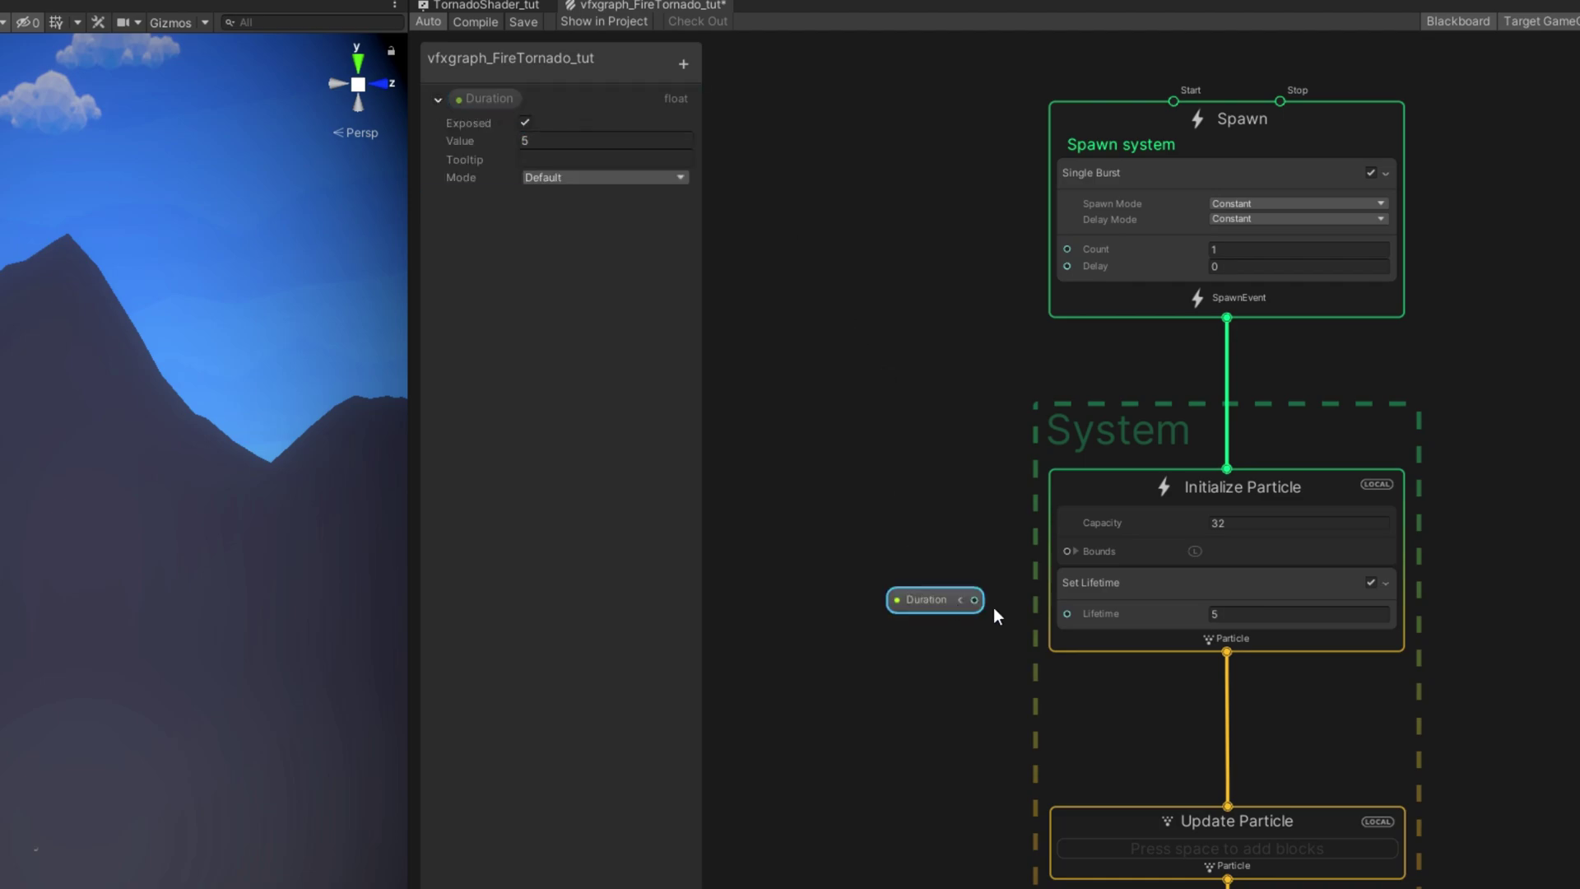
pyautogui.moveTo(1016, 619); pyautogui.dragTo(1021, 613)
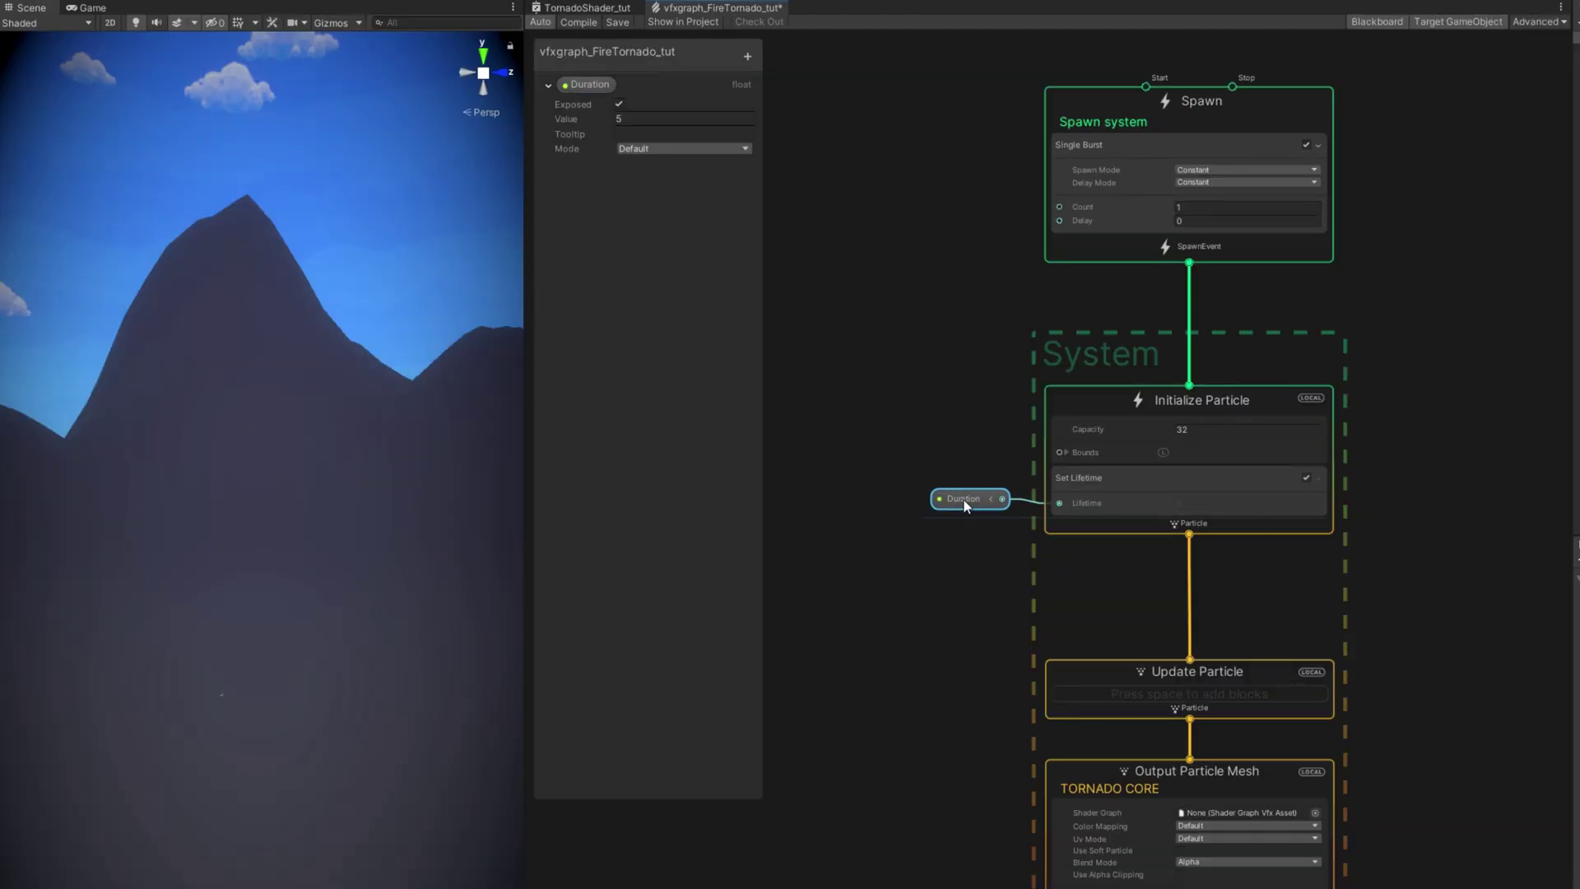
# Add a Set Size block with size 1 to the TORNADO CORE output
pyautogui.scroll(2, 991, 547)
pyautogui.moveTo(1016, 709); pyautogui.dragTo(941, 453, button='middle')
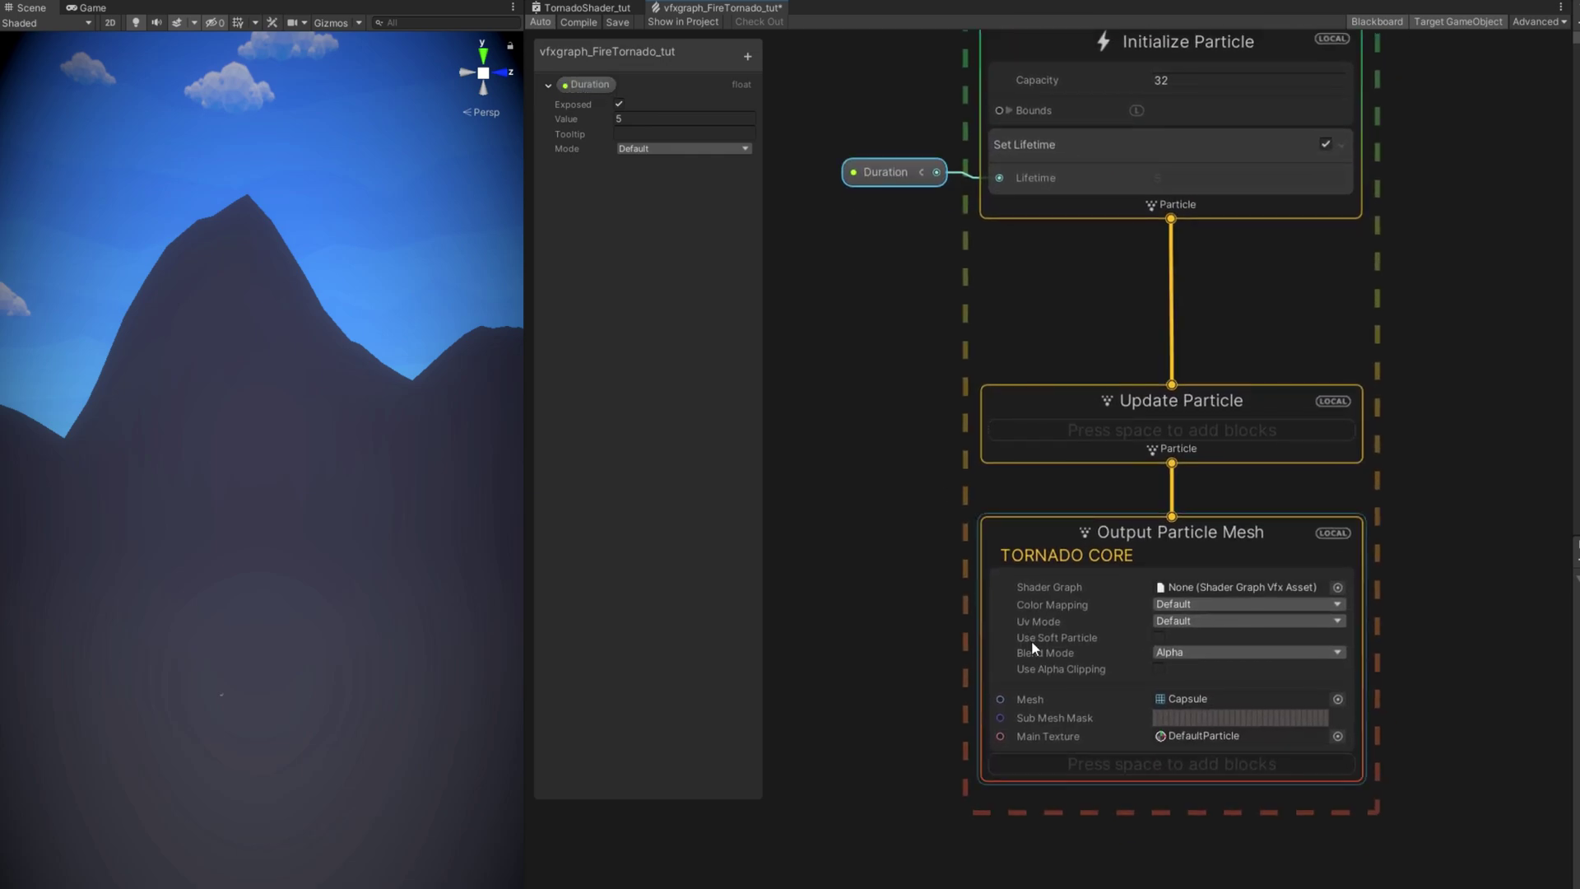
pyautogui.click(1077, 754)
pyautogui.press('space')
pyautogui.write('set ')
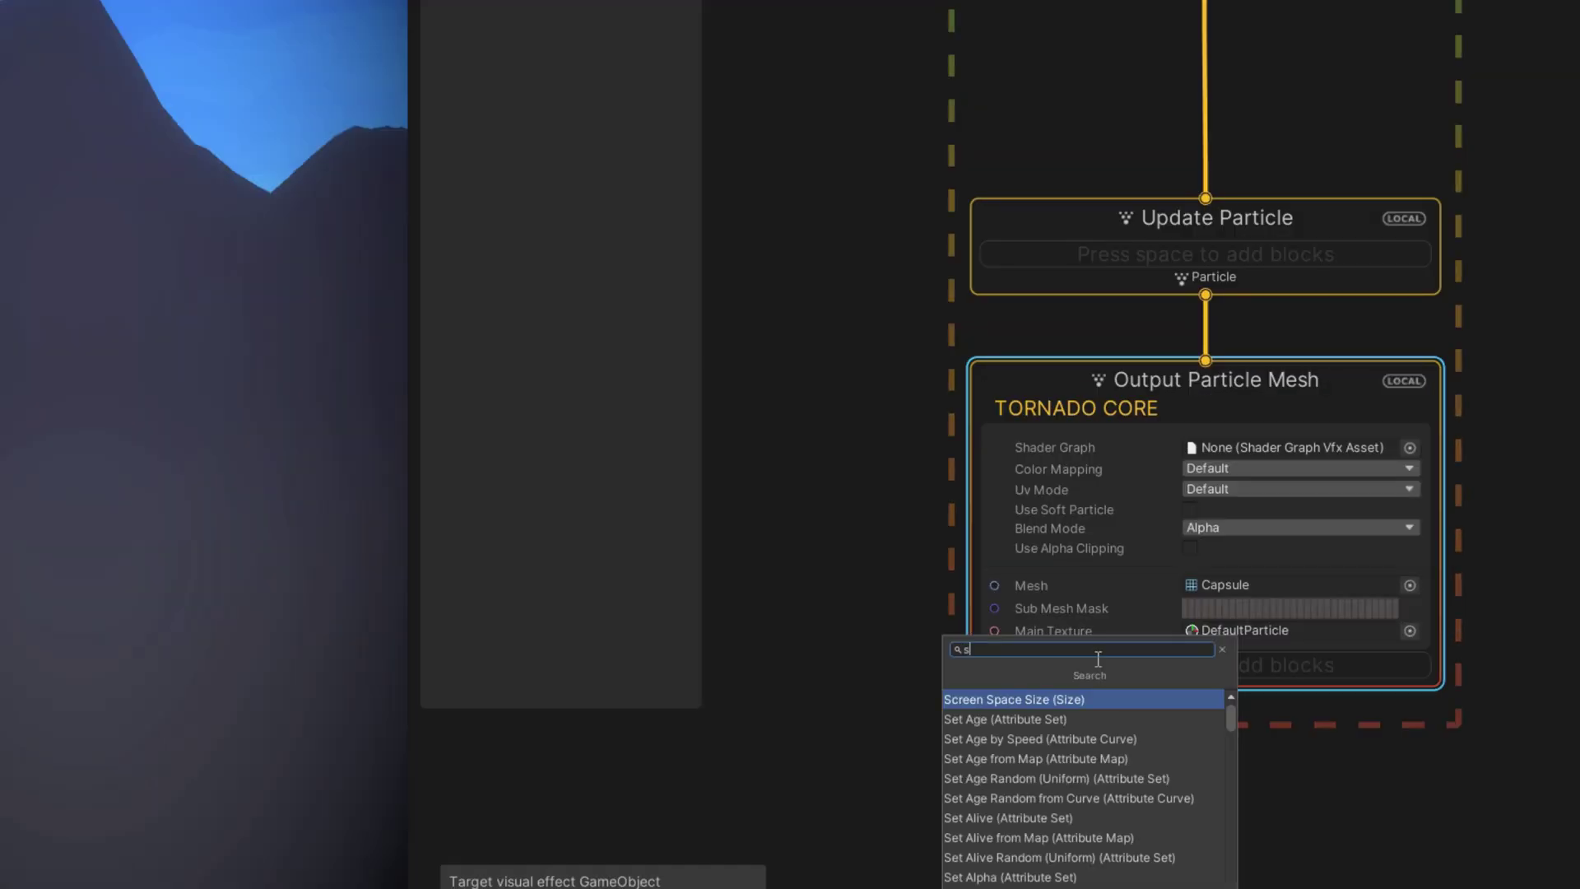
pyautogui.write('set size')
pyautogui.press('Return')
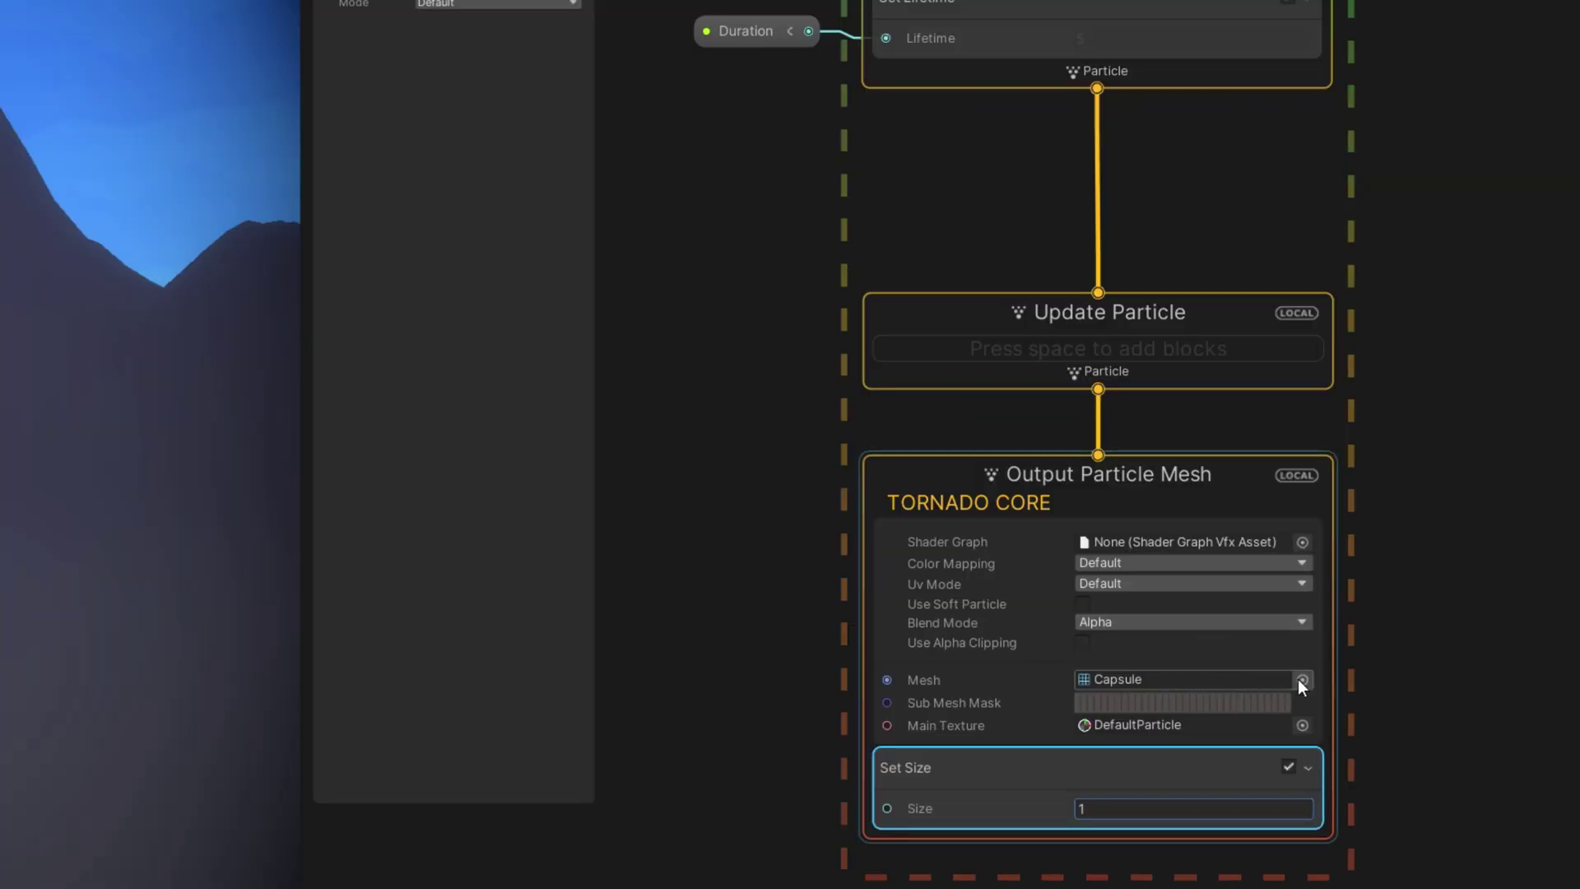
# Assign the TornadoBody02 mesh to the TORNADO CORE output
pyautogui.click(1301, 679)
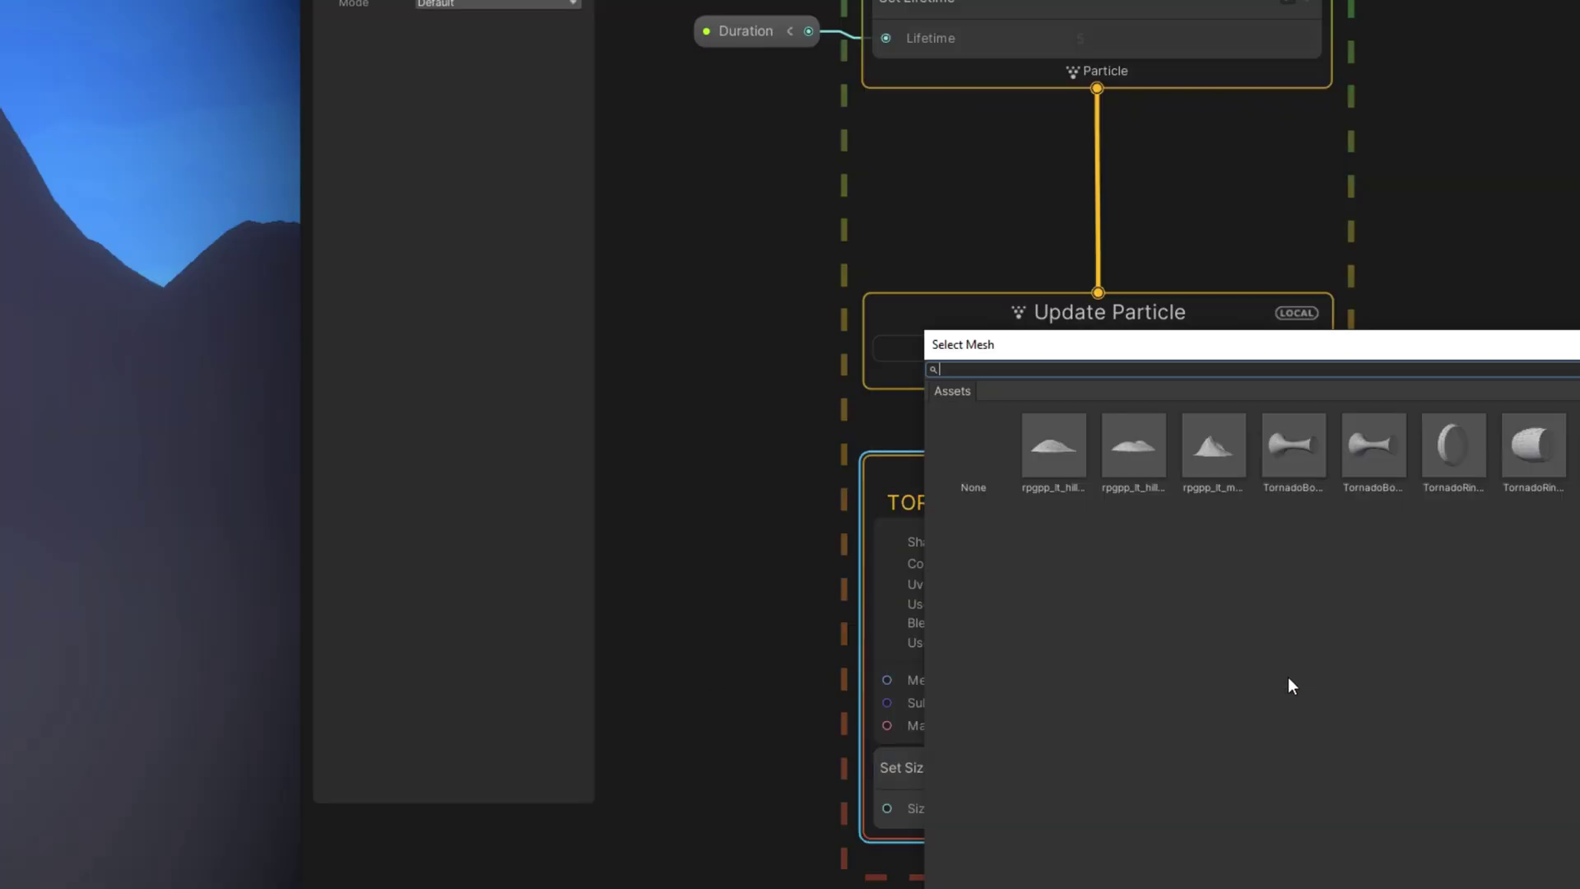
pyautogui.click(1381, 453)
pyautogui.doubleClick(1381, 453)
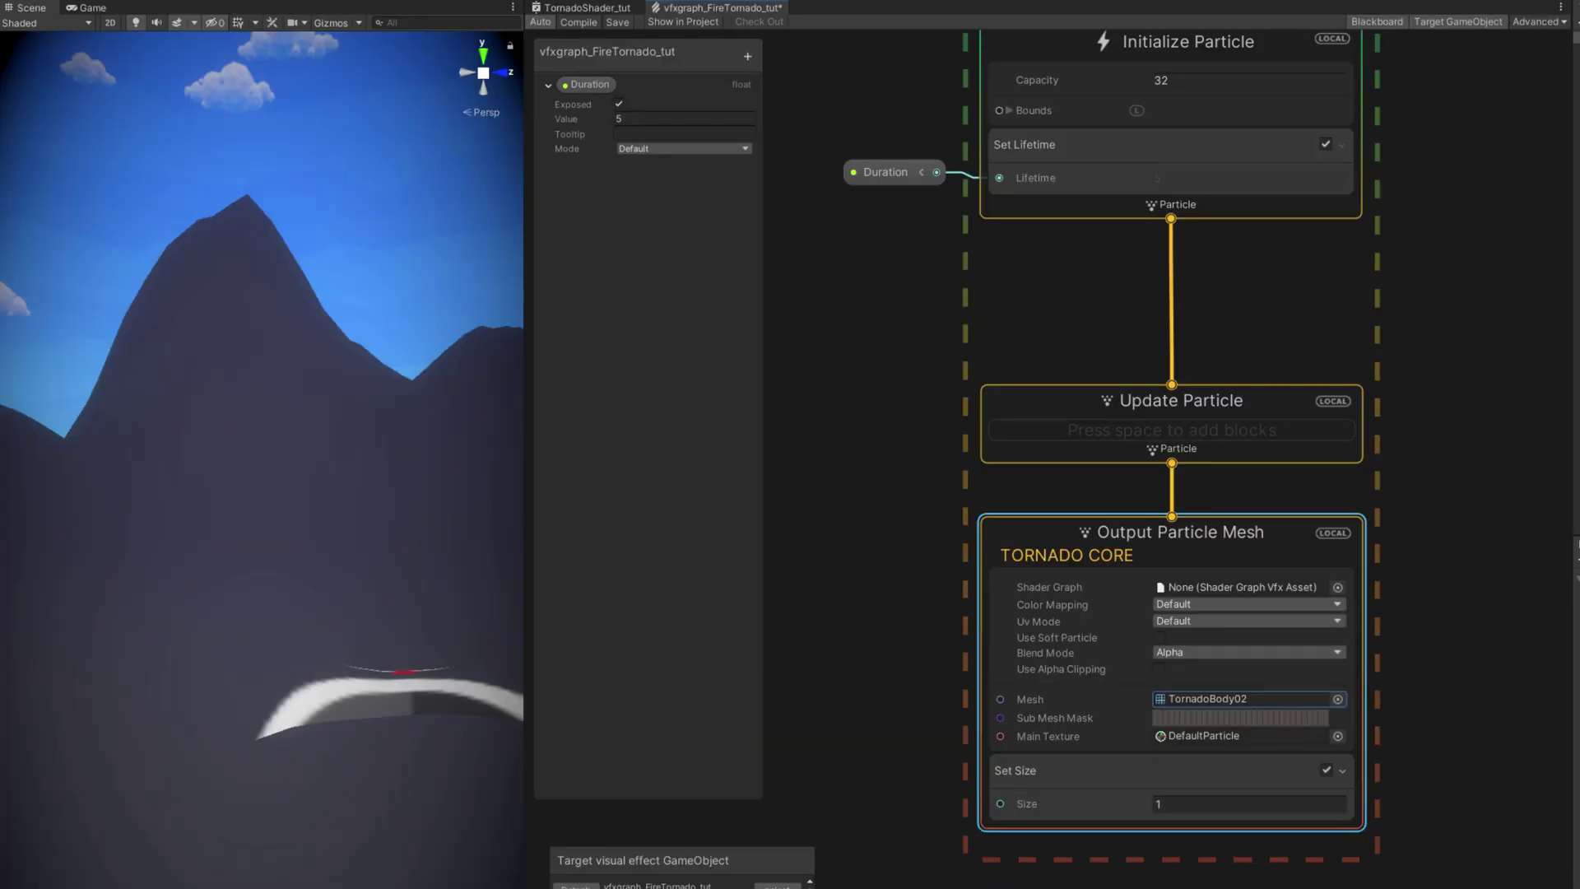
# Add a Set Angle block with X at -90 to Initialize Particle, and return the Scene view from Shaded Wireframe to Shaded
pyautogui.moveTo(976, 362); pyautogui.dragTo(978, 715, button='middle')
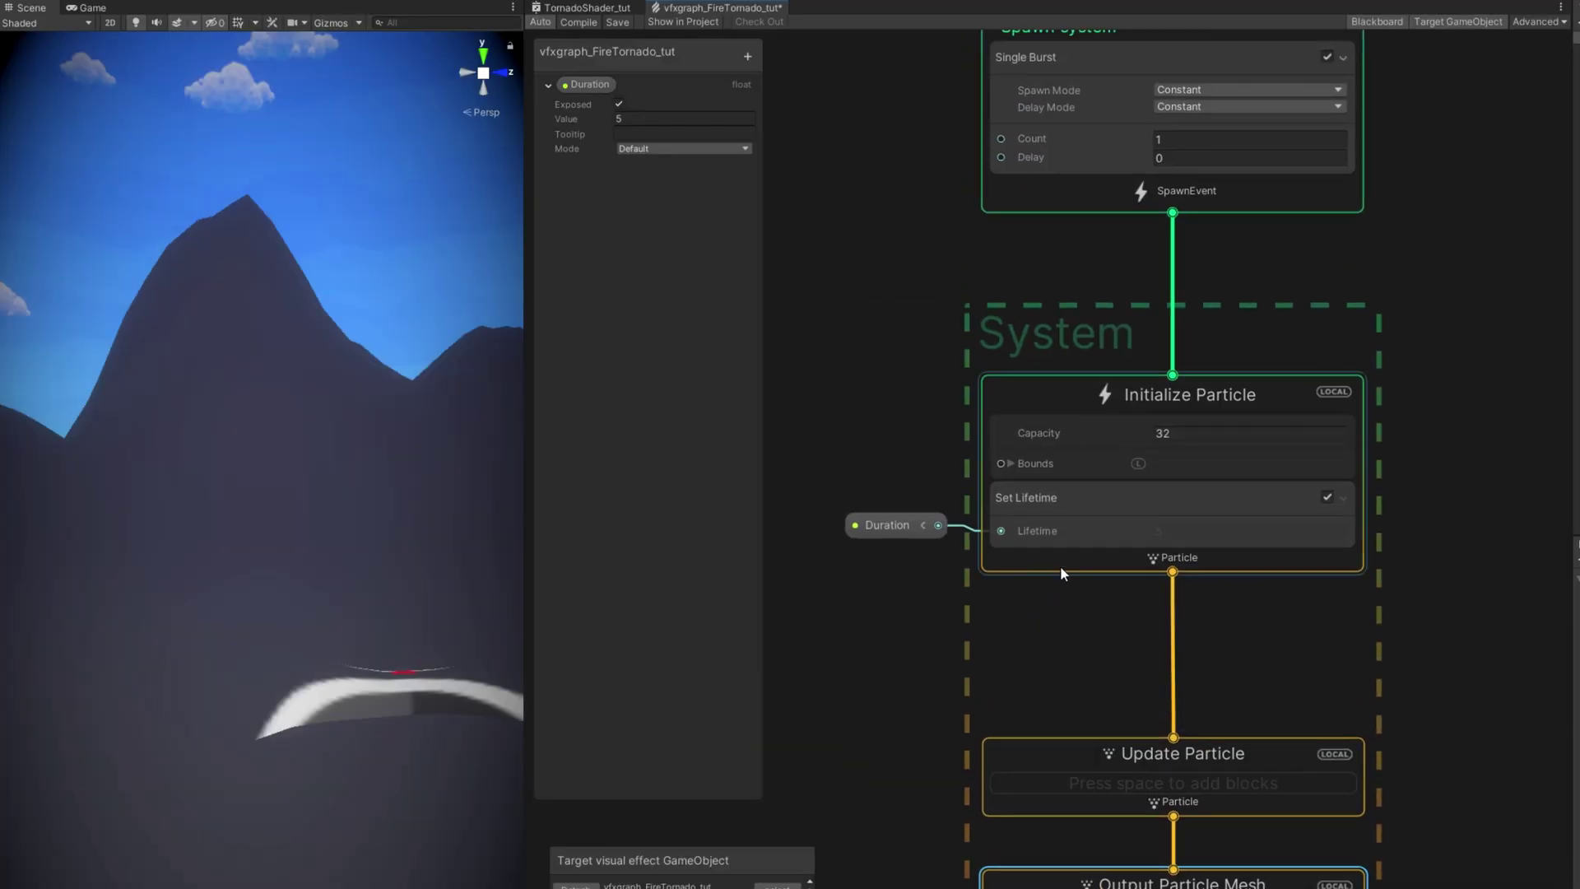
pyautogui.click(1061, 567)
pyautogui.press('space')
pyautogui.write('set ang')
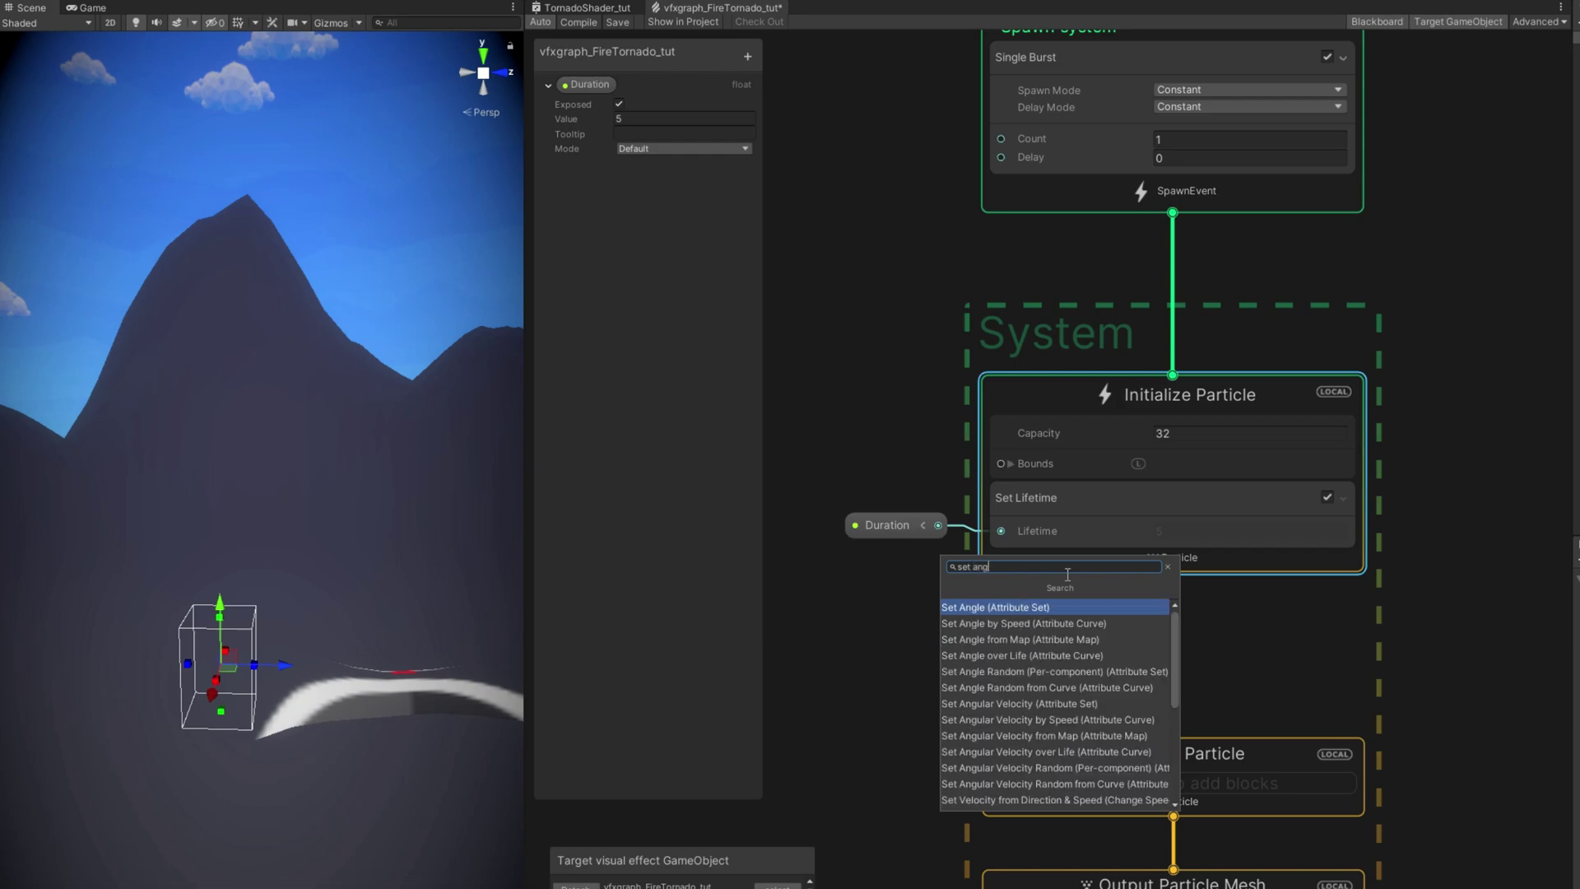
pyautogui.press('BackSpace')
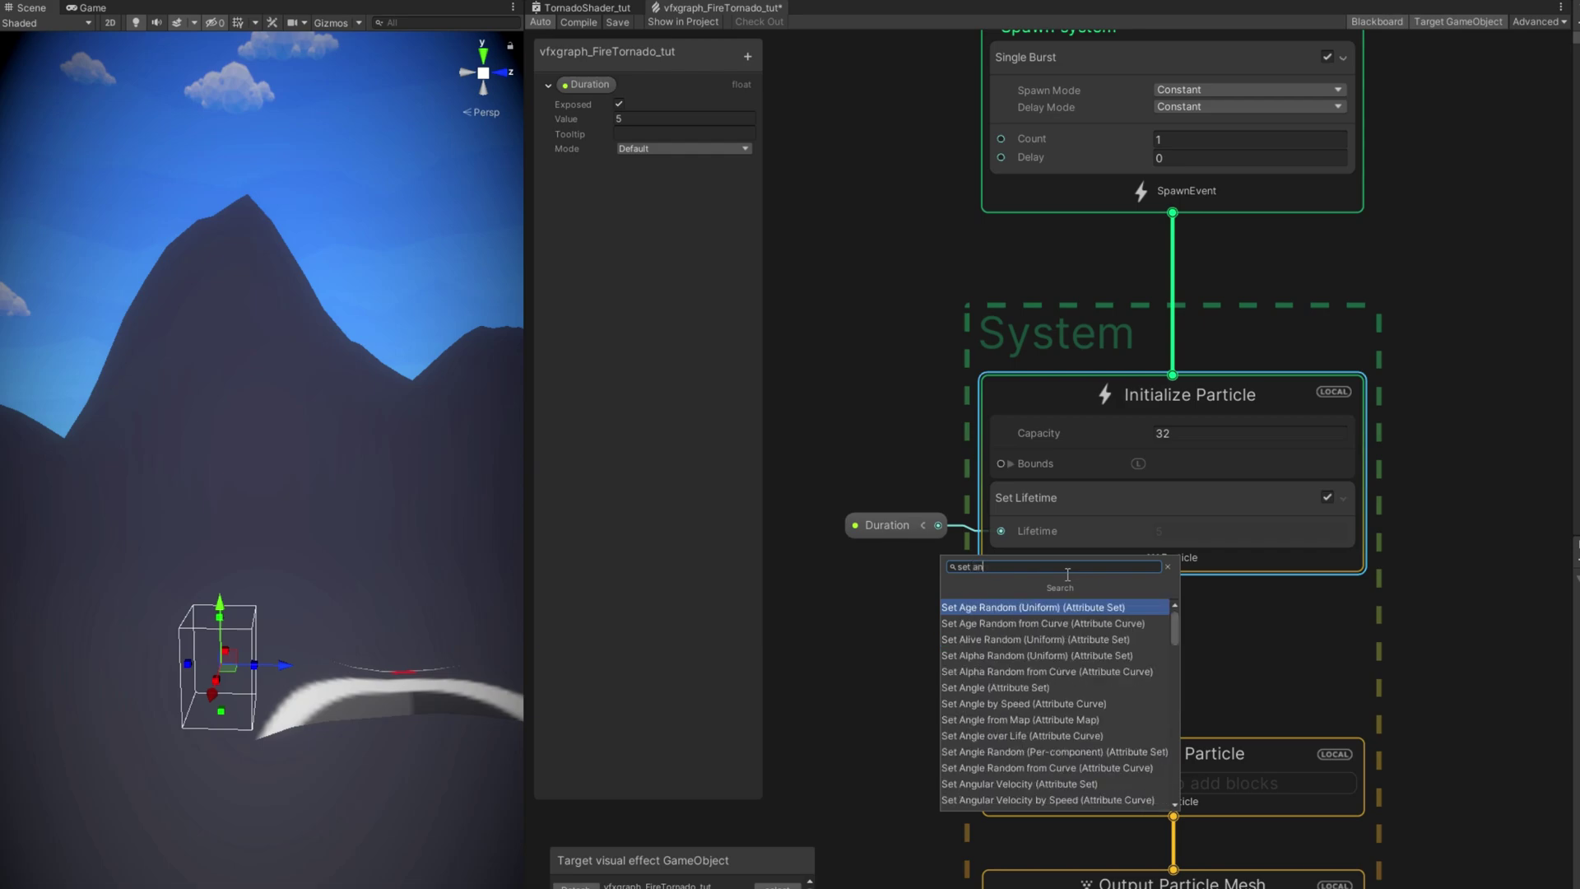
pyautogui.write('gle')
pyautogui.press('Return')
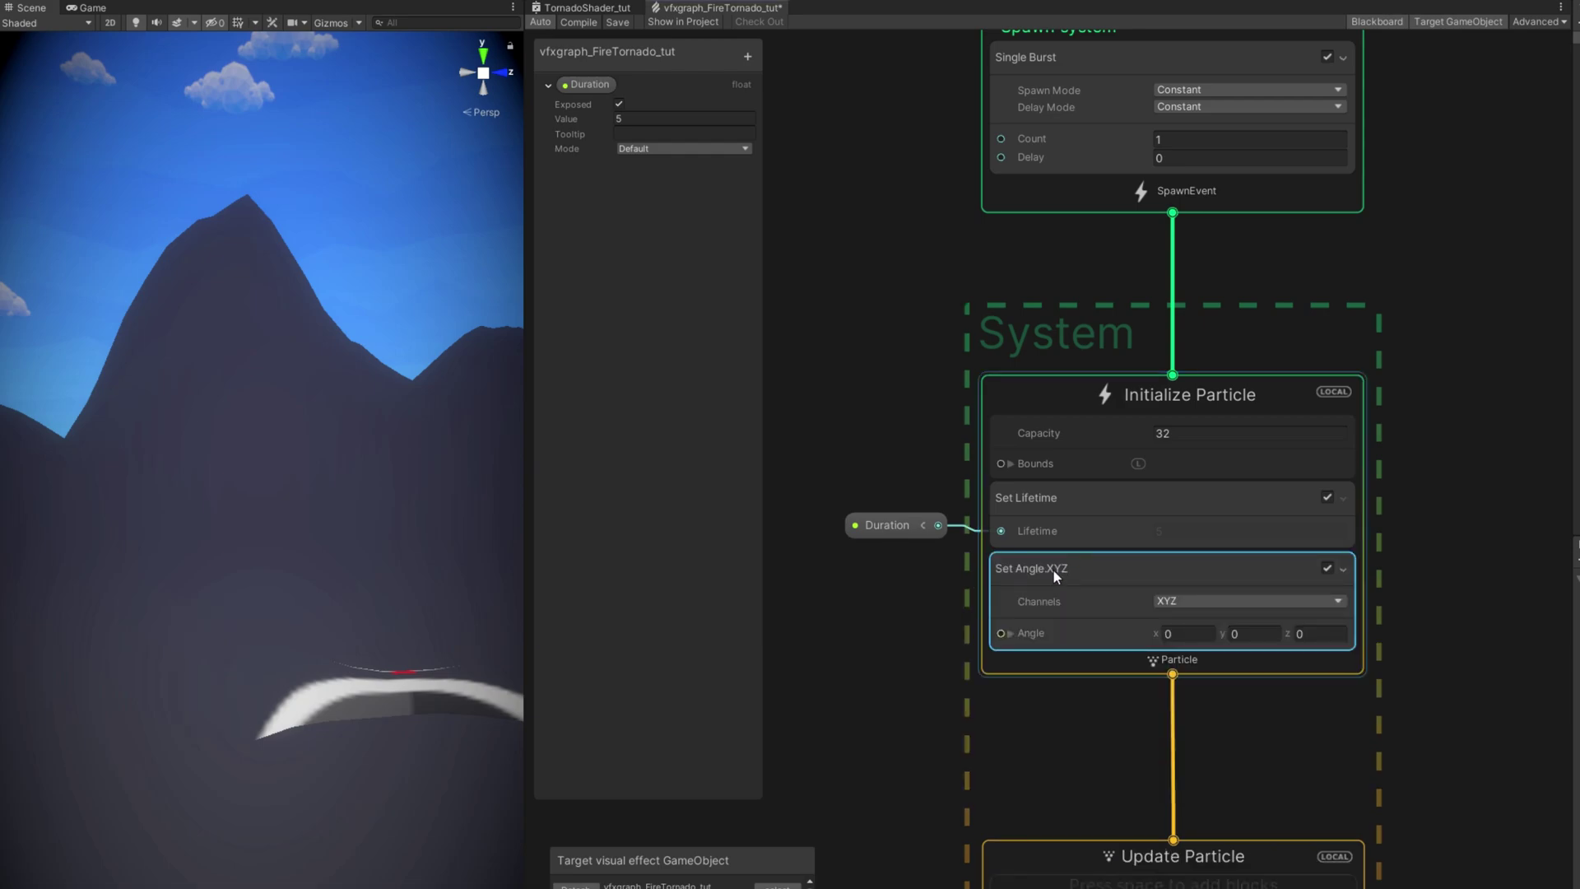
pyautogui.click(1178, 633)
pyautogui.write('-9')
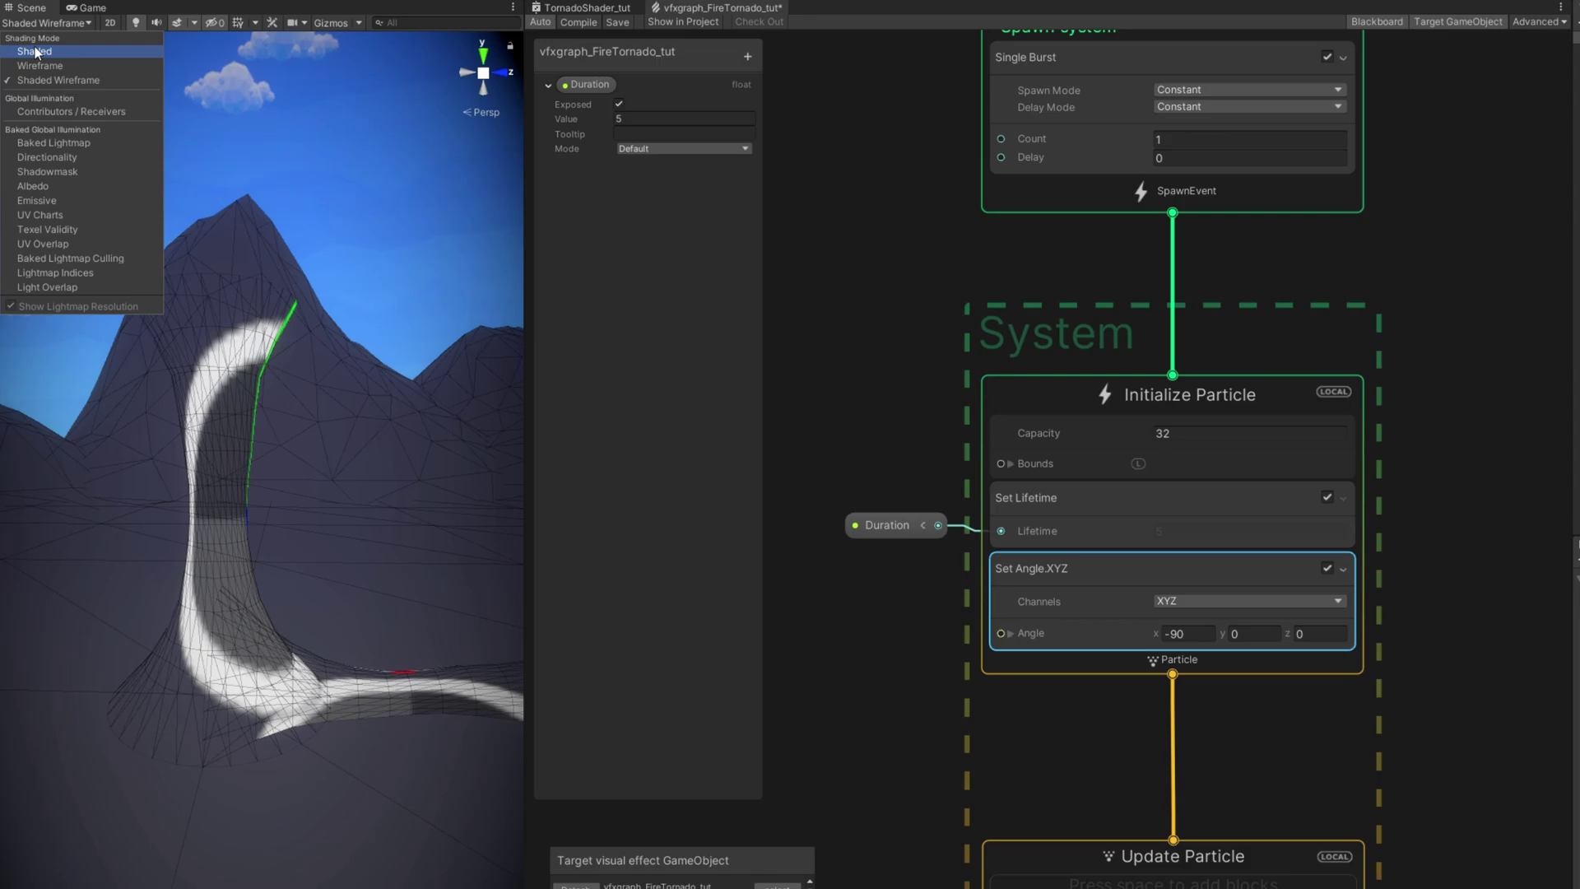
pyautogui.click(35, 52)
# Assign TornadoShader_tut as the TORNADO CORE output's Shader Graph and set its Blend Mode to Opaque
pyautogui.click(955, 754)
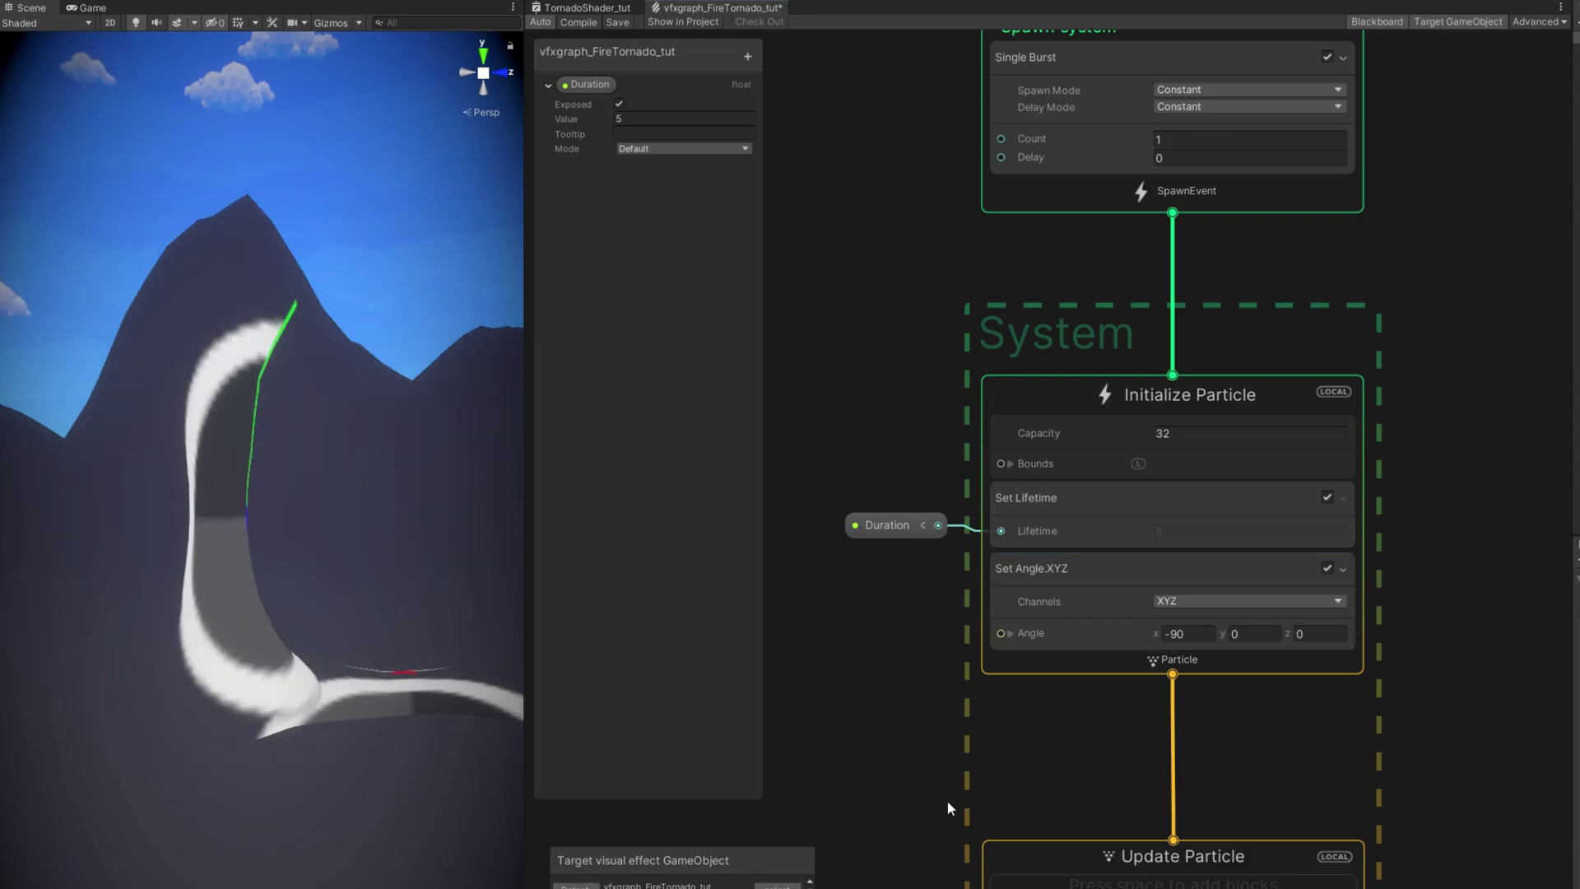
pyautogui.moveTo(946, 798); pyautogui.dragTo(927, 491, button='middle')
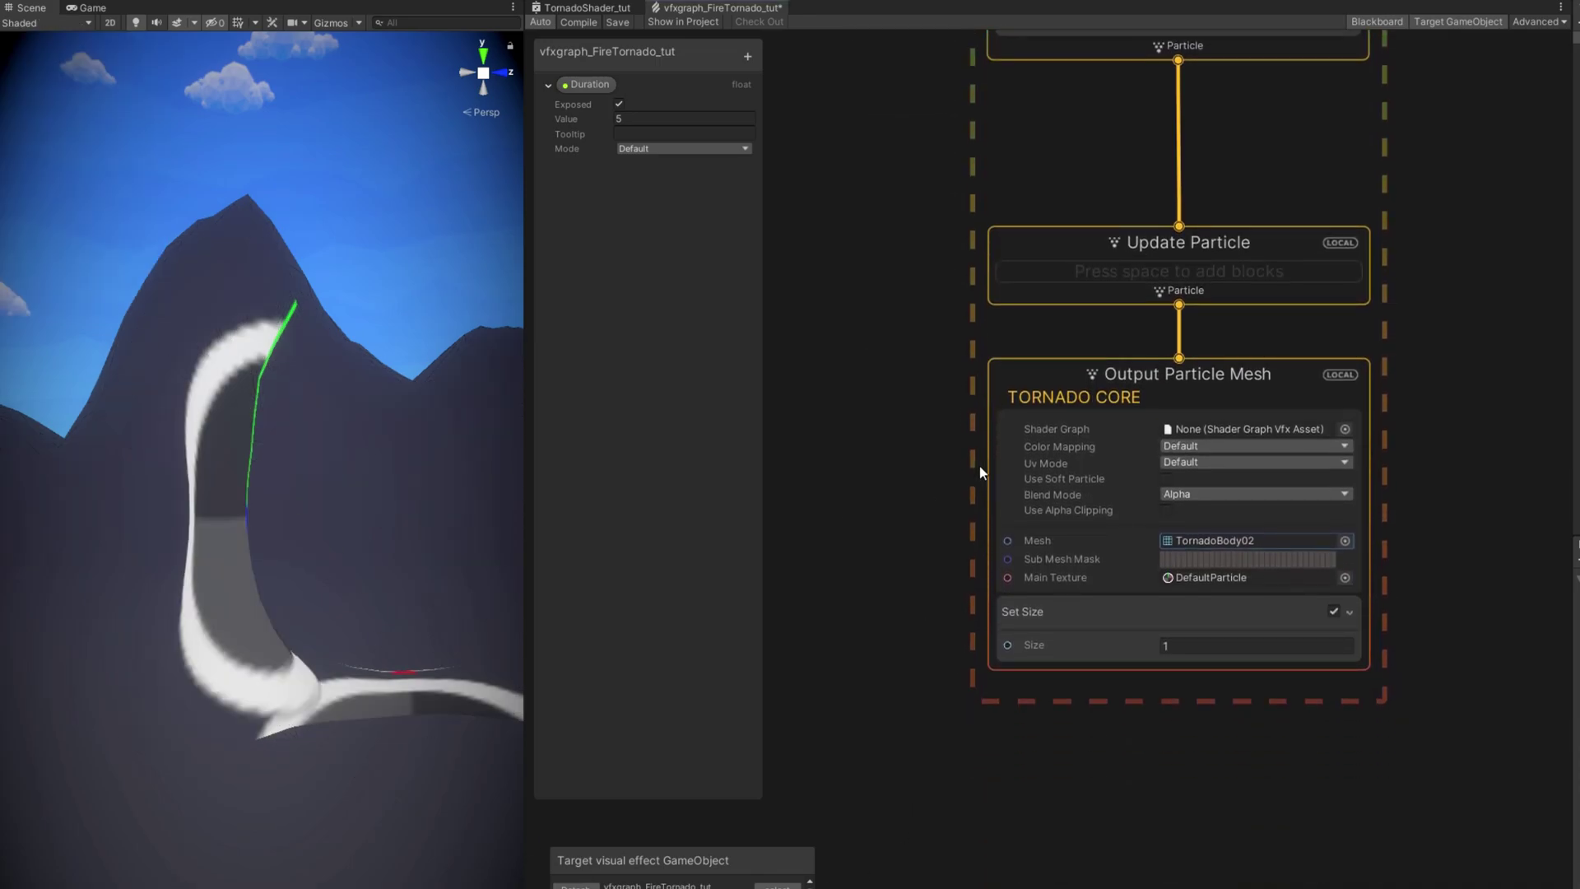
pyautogui.scroll(2, 1317, 369)
pyautogui.click(1355, 443)
pyautogui.click(1200, 514)
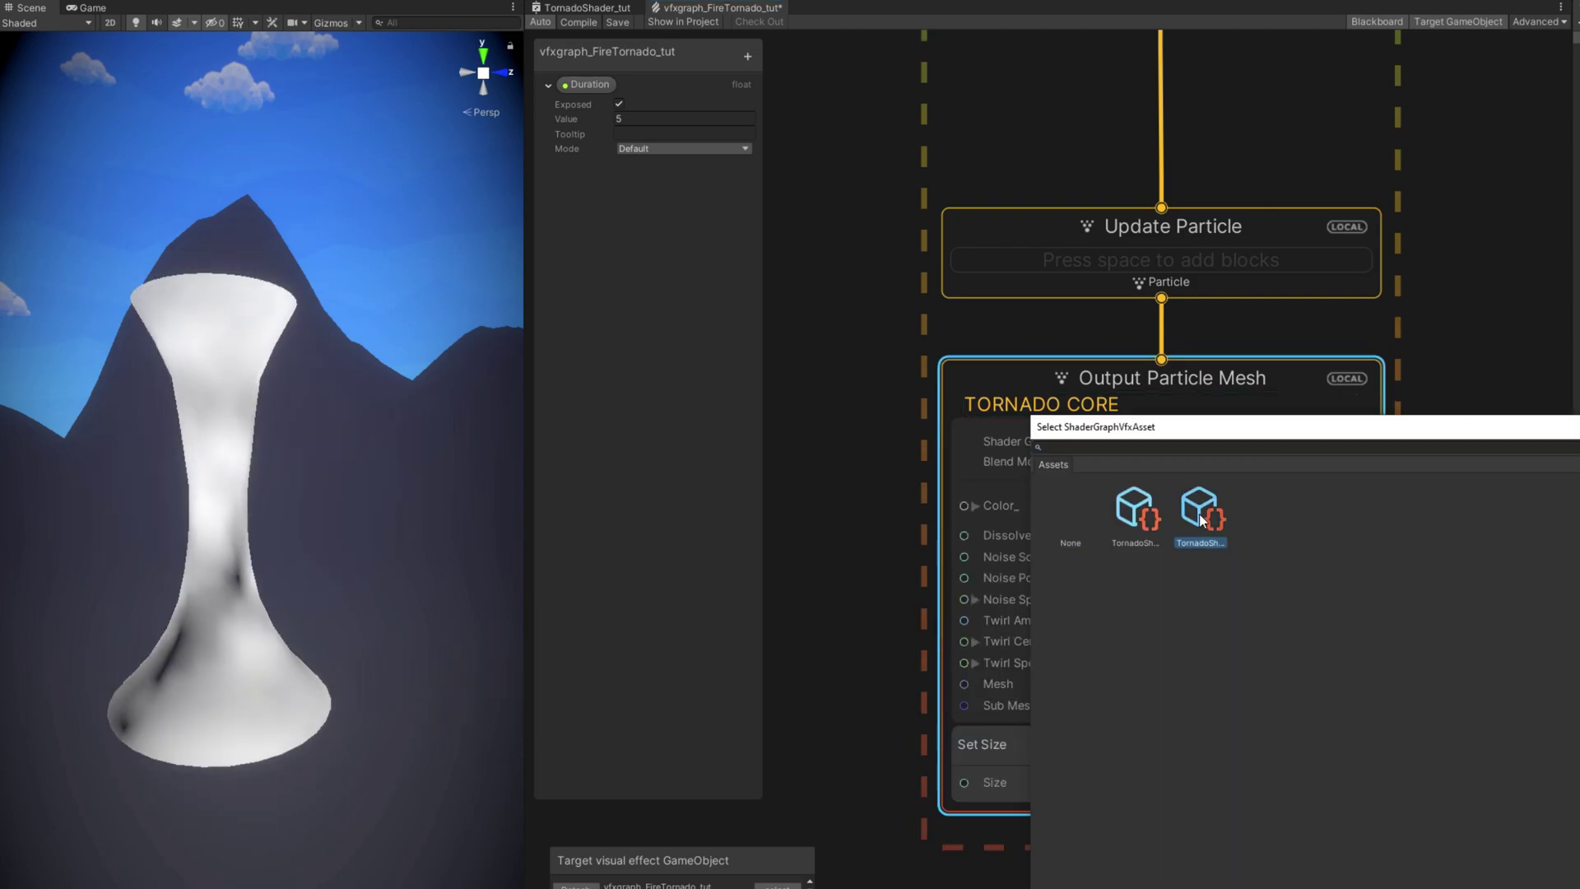
pyautogui.doubleClick(1201, 515)
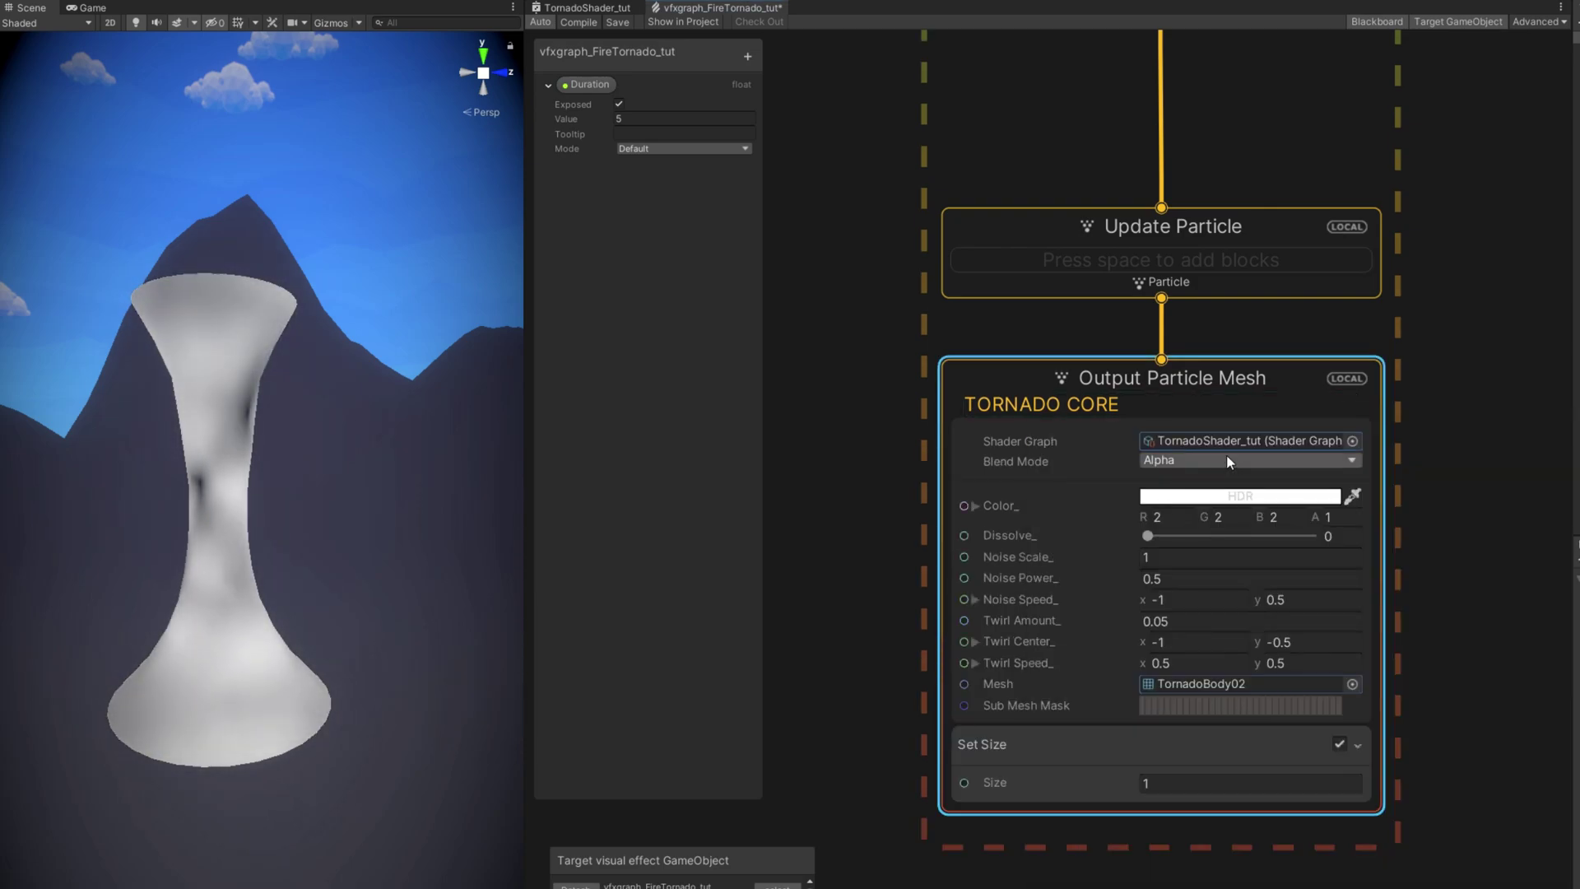
pyautogui.click(1182, 461)
pyautogui.click(1184, 532)
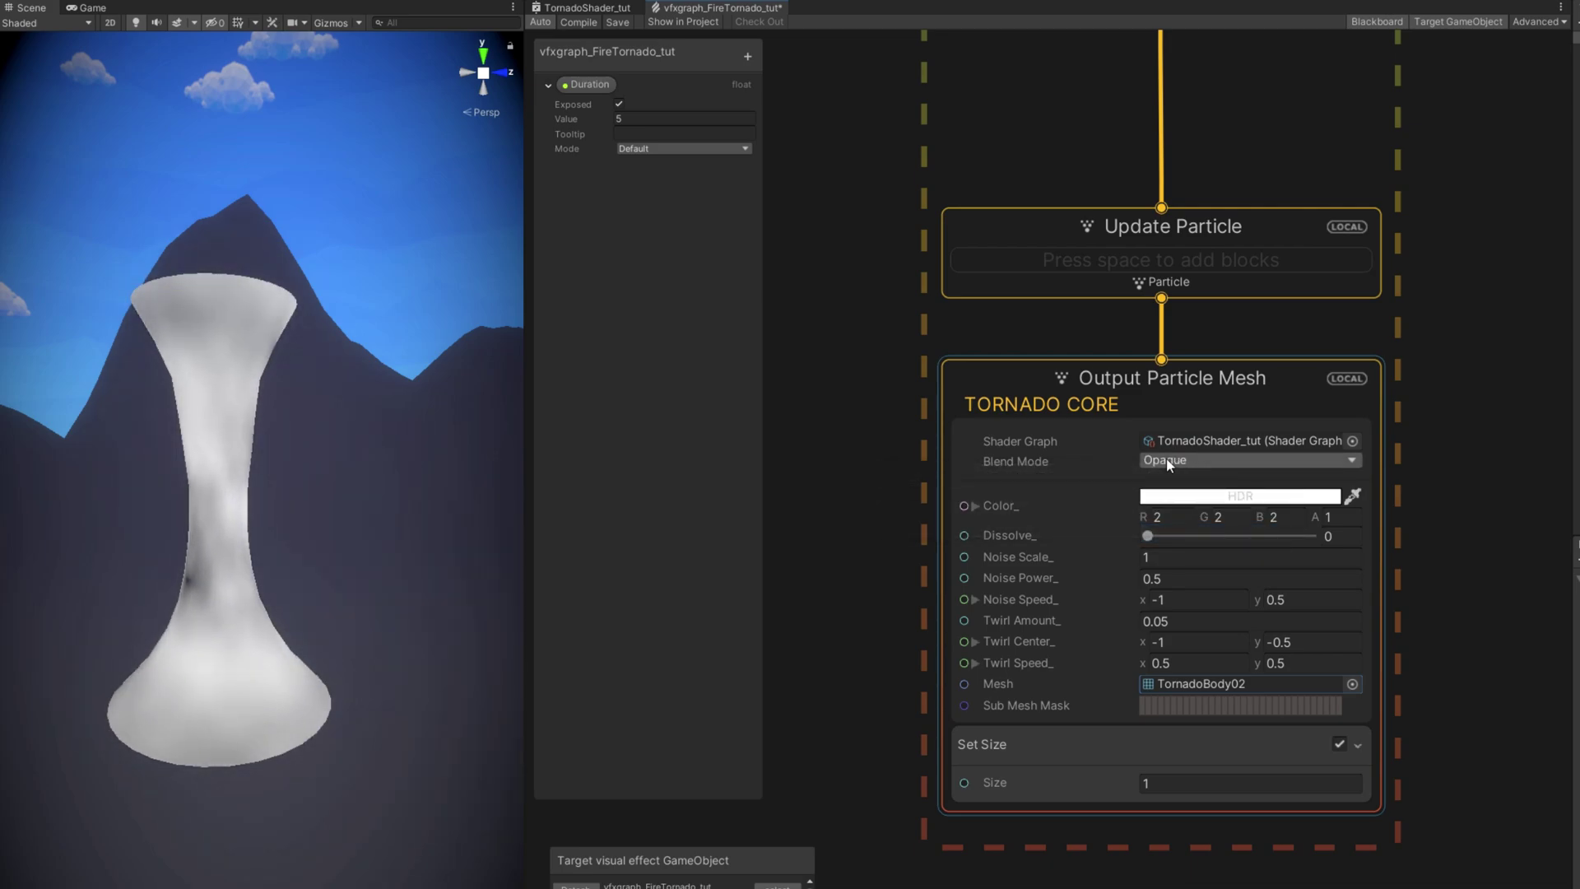
# Set the TORNADO CORE output's Dissolve to 0.61, Noise Scale to 20 and Noise Power to 1
pyautogui.moveTo(1150, 536); pyautogui.dragTo(1248, 537)
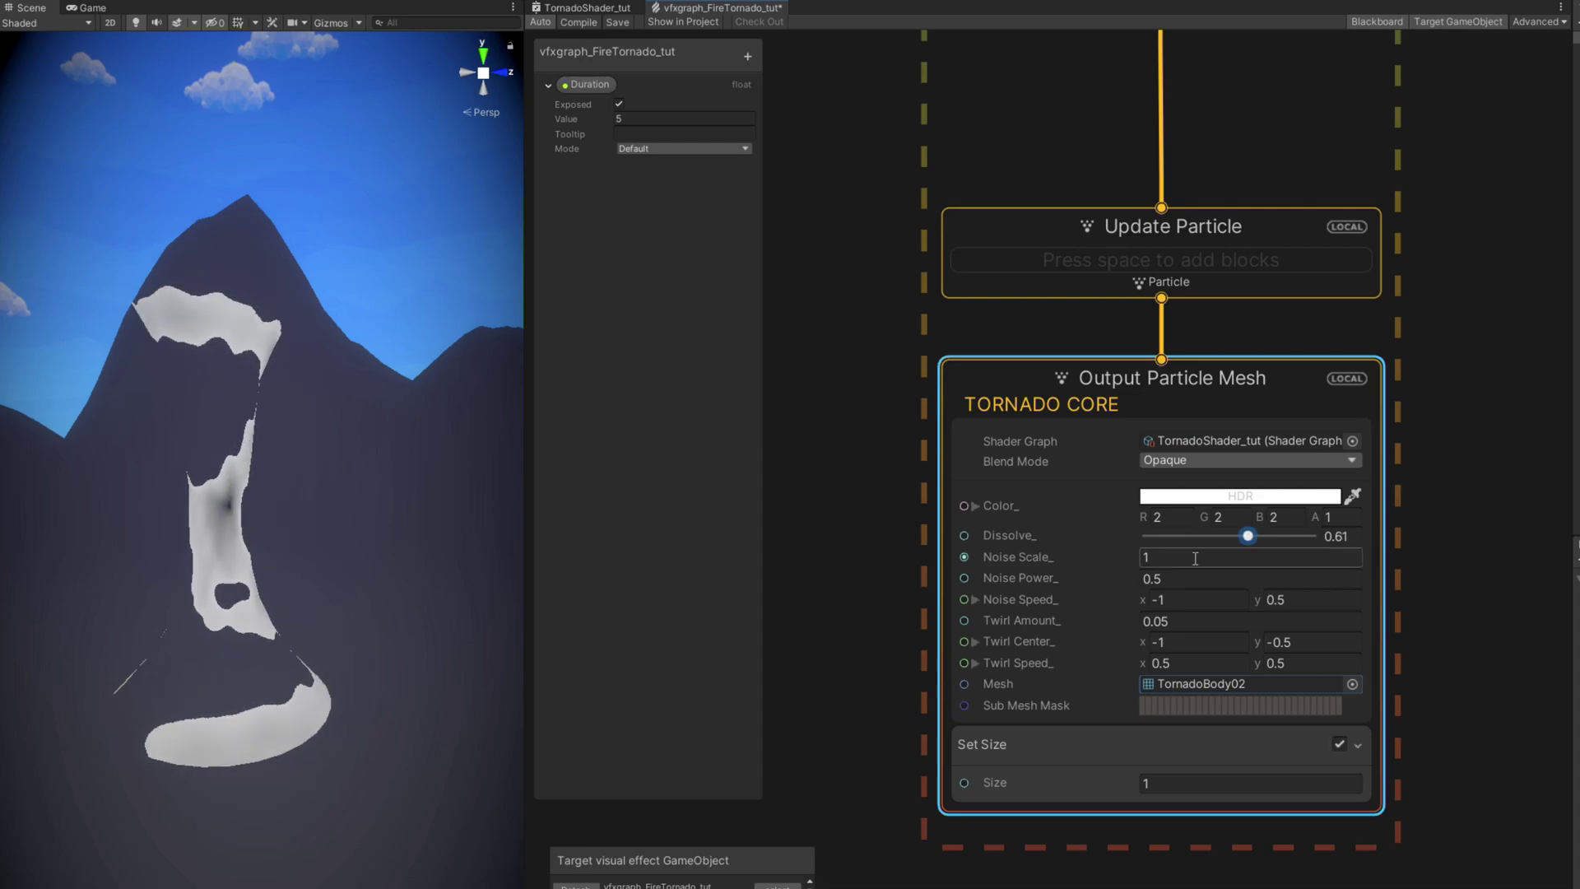
pyautogui.click(1195, 558)
pyautogui.write('20')
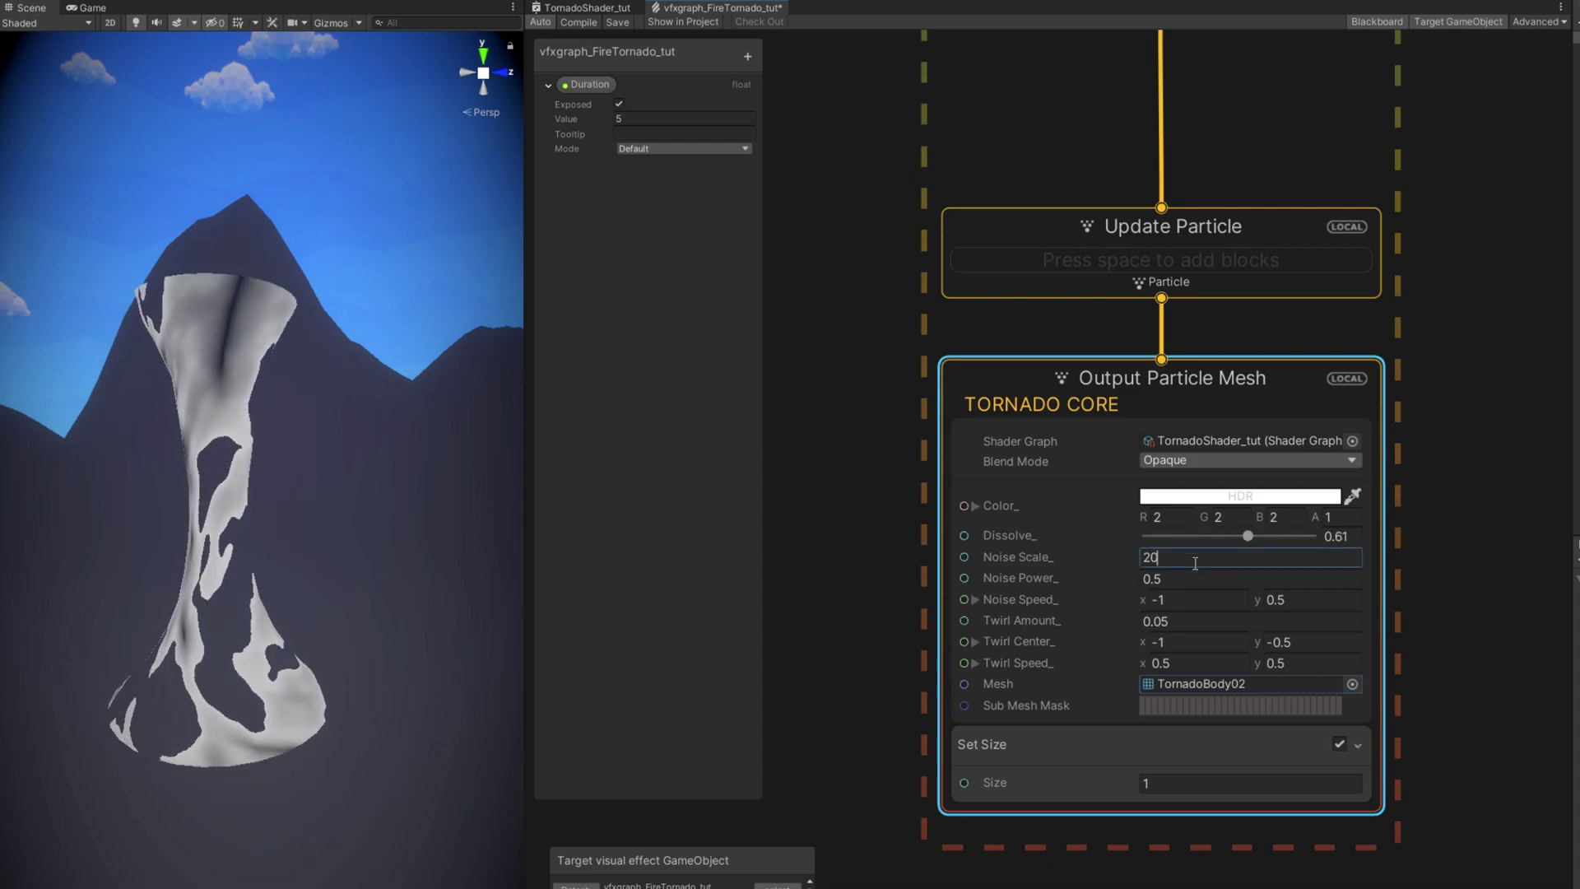
pyautogui.click(1175, 579)
pyautogui.write('1')
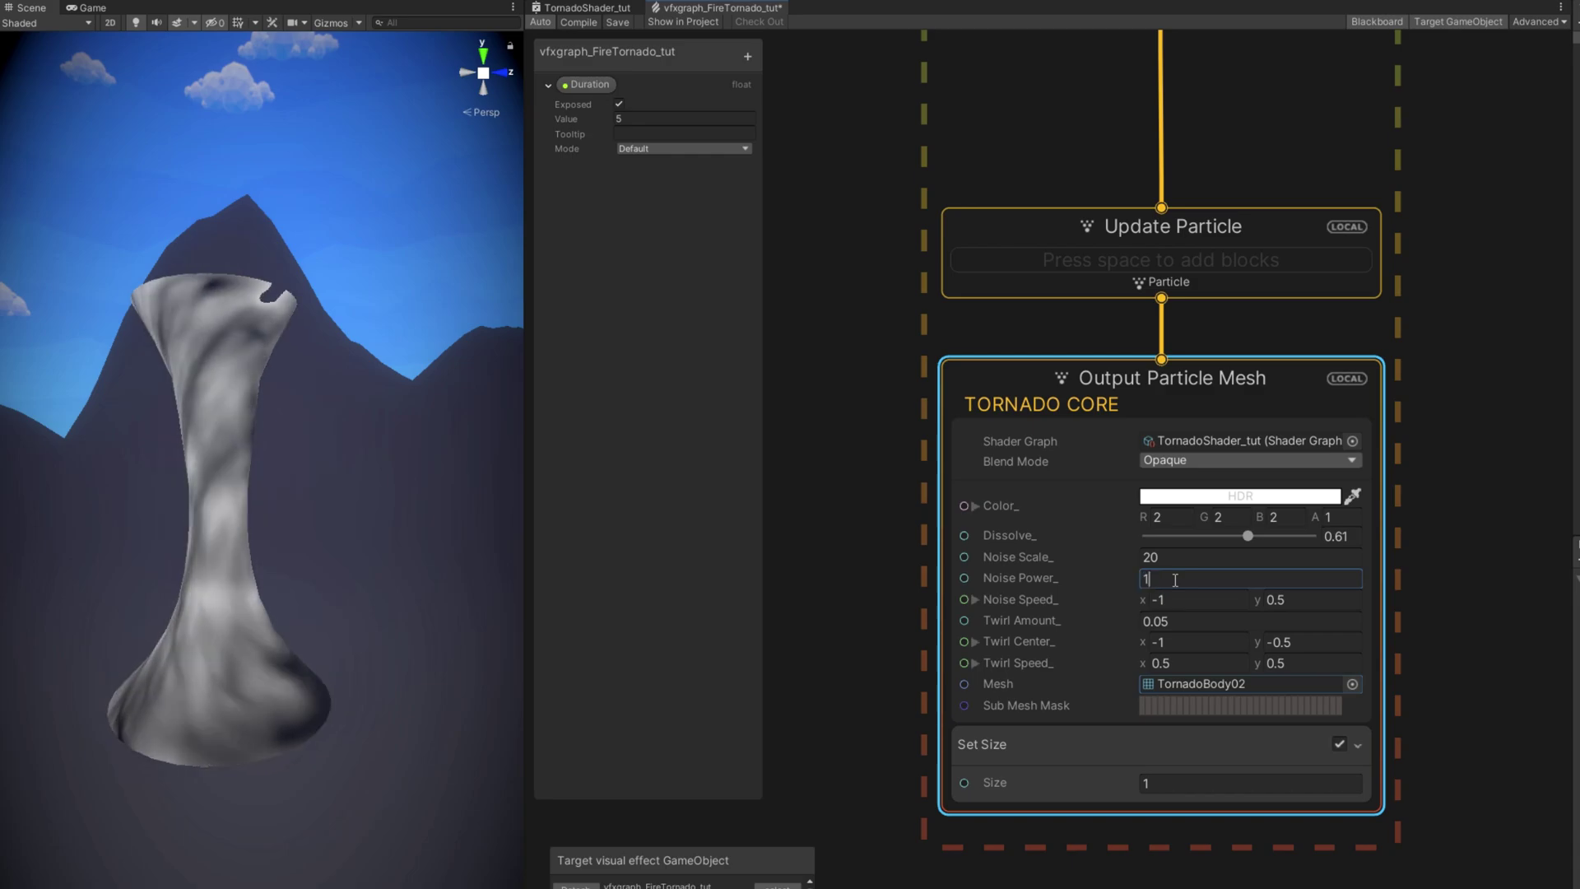
# Set the TORNADO CORE output's Twirl Amount to 8 and Twirl Center to X 0.5, Y -0.52
pyautogui.click(1160, 621)
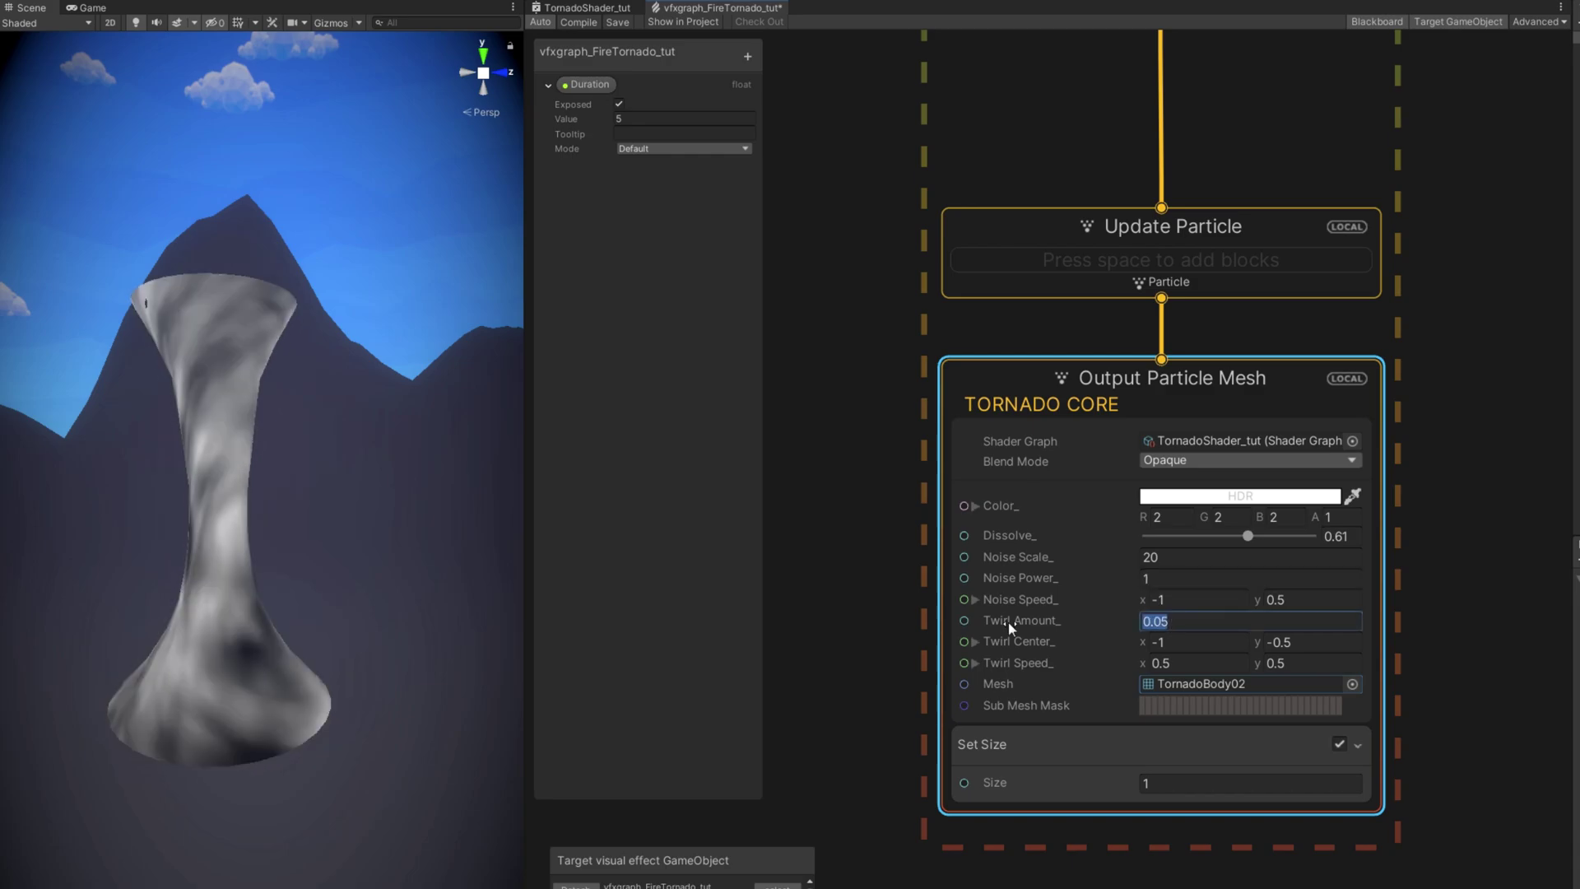
pyautogui.write('8')
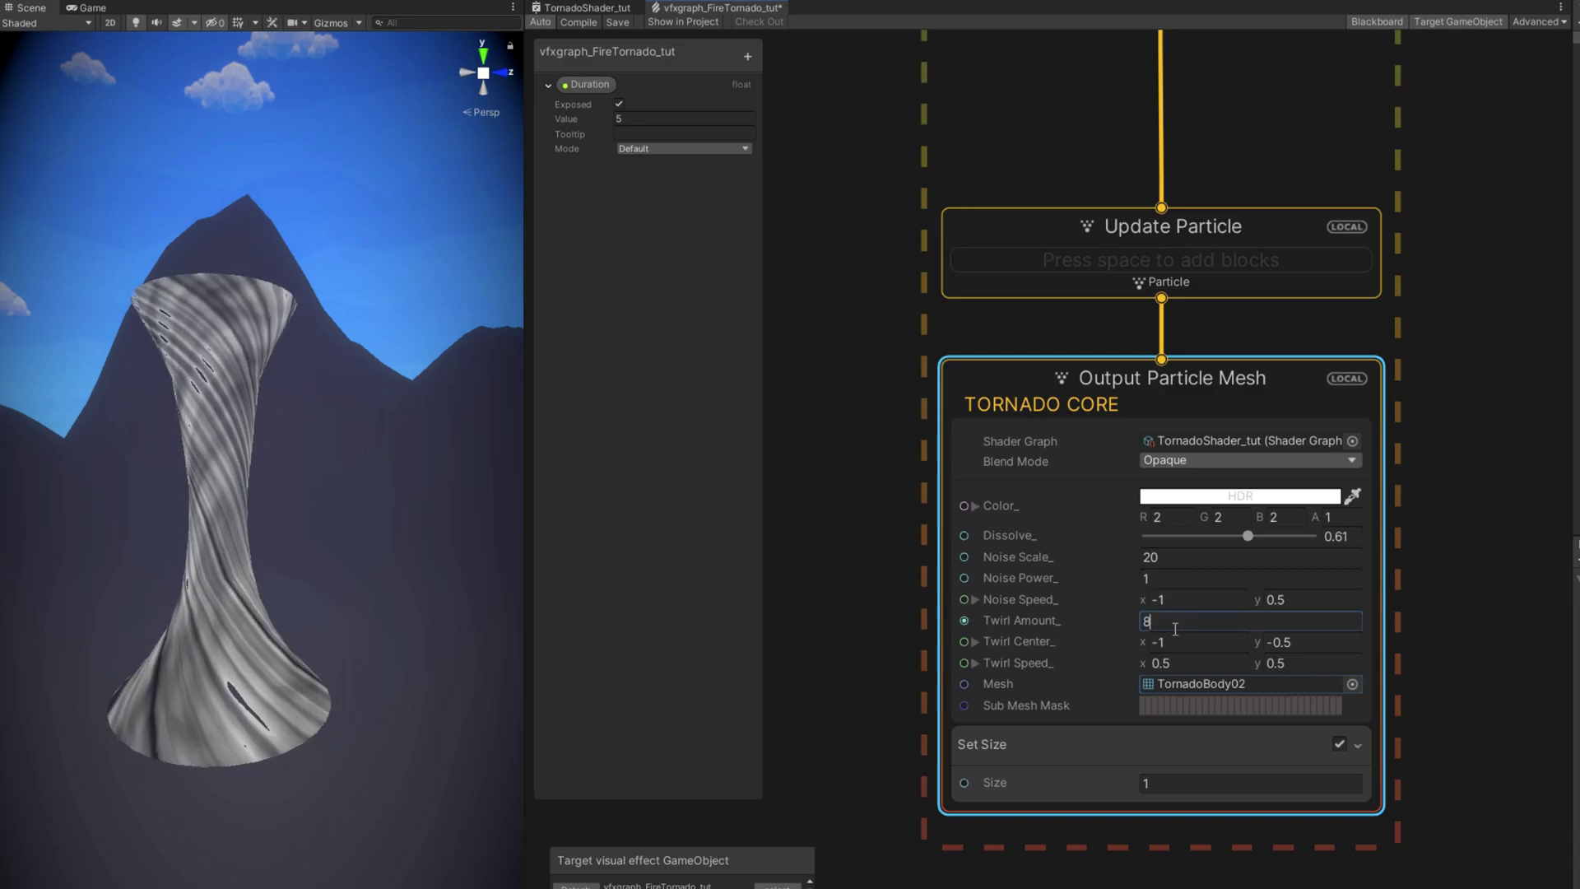
pyautogui.press('Tab')
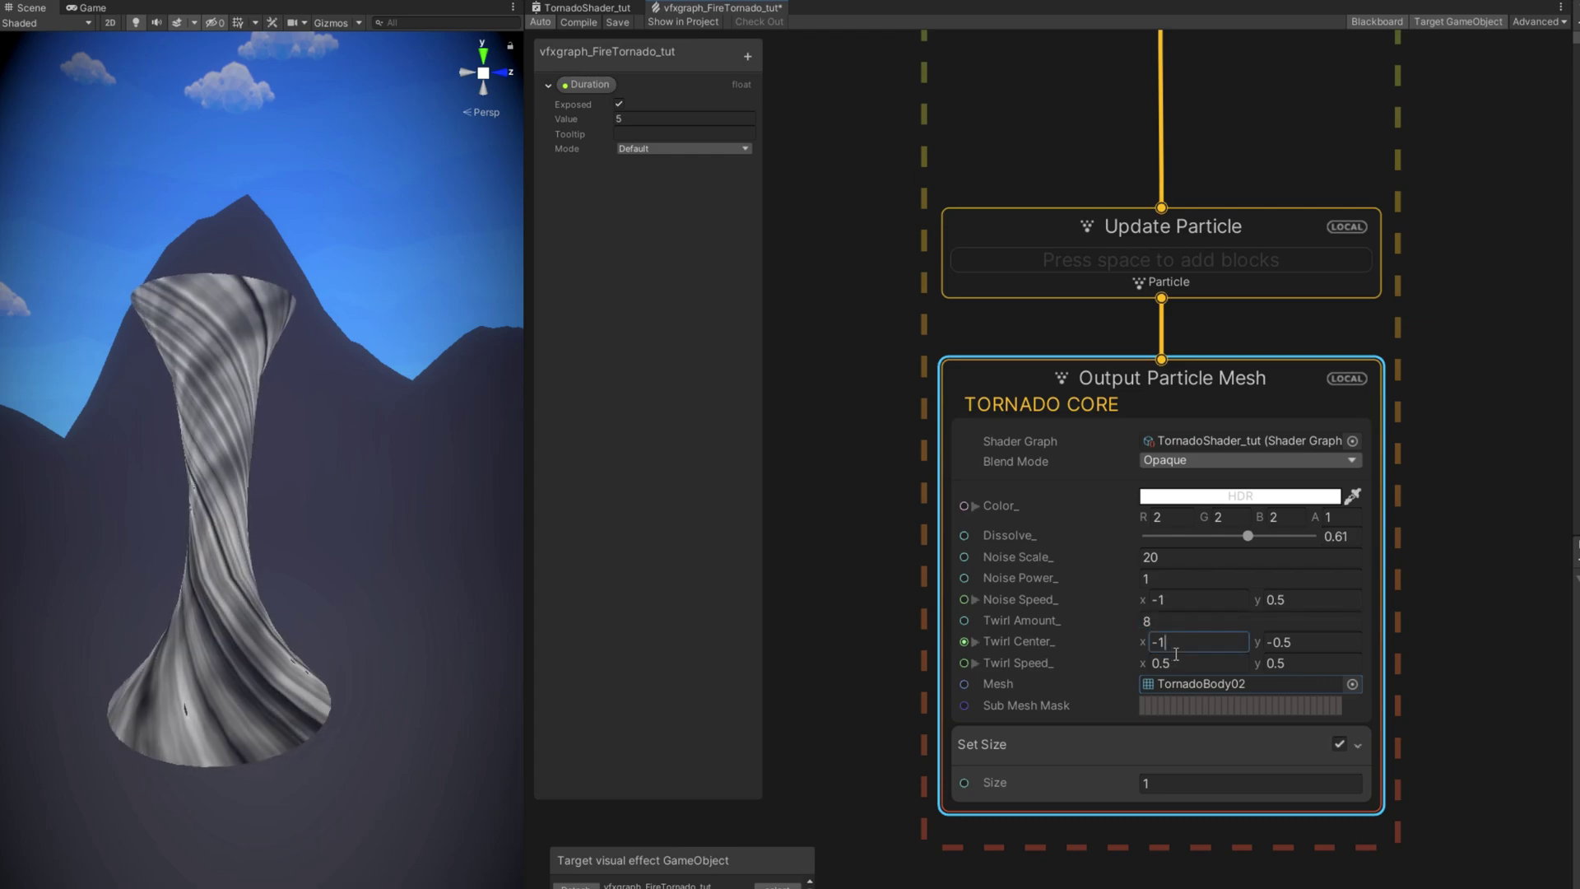
pyautogui.write('.5')
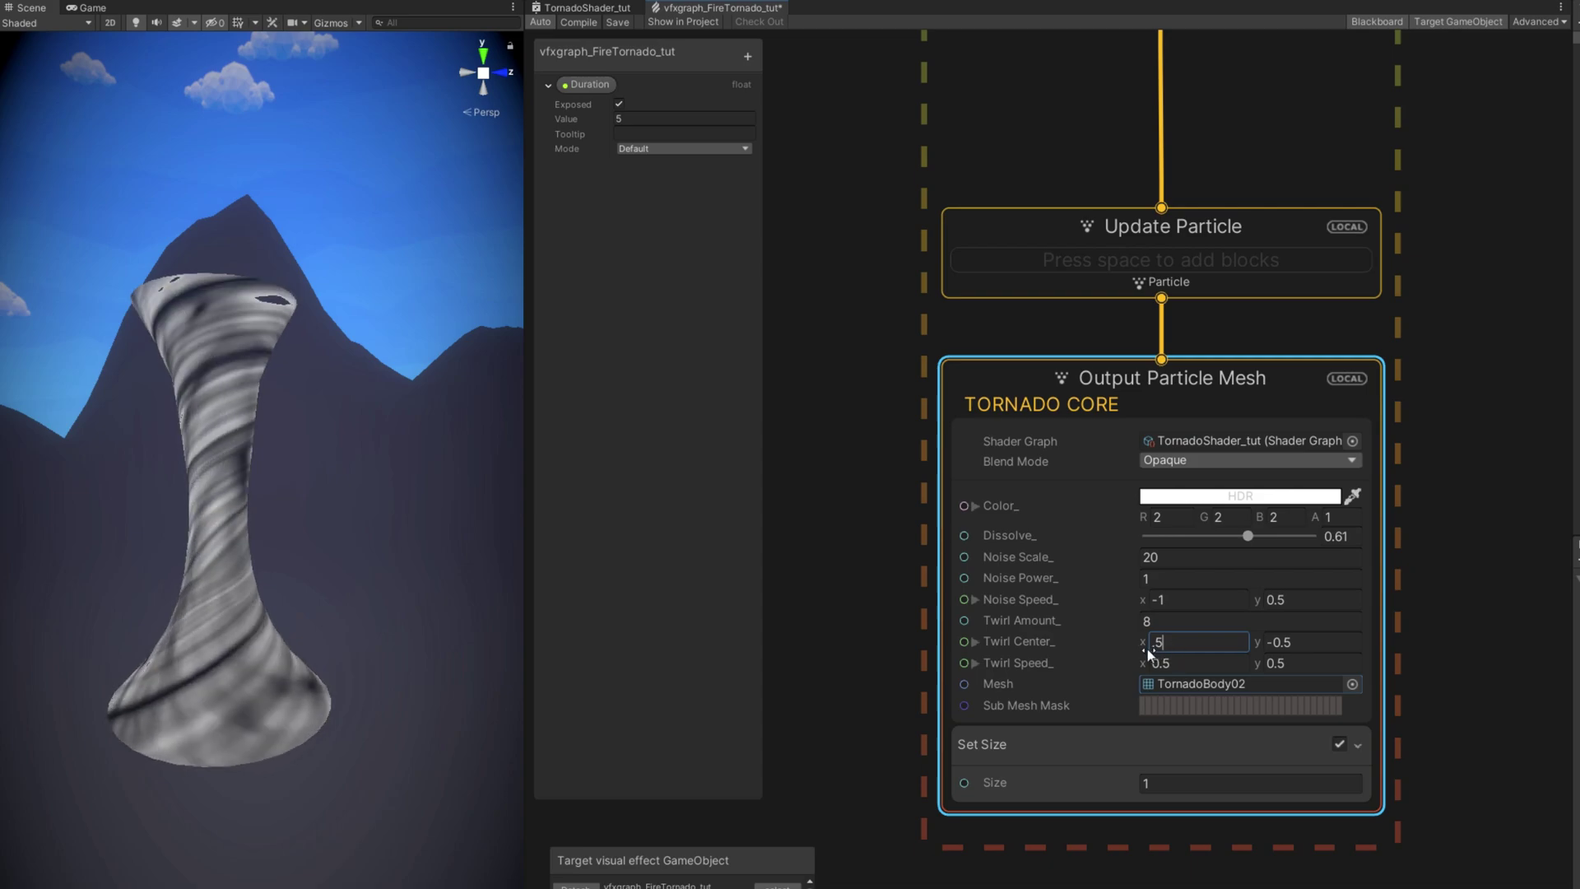
pyautogui.press('Tab')
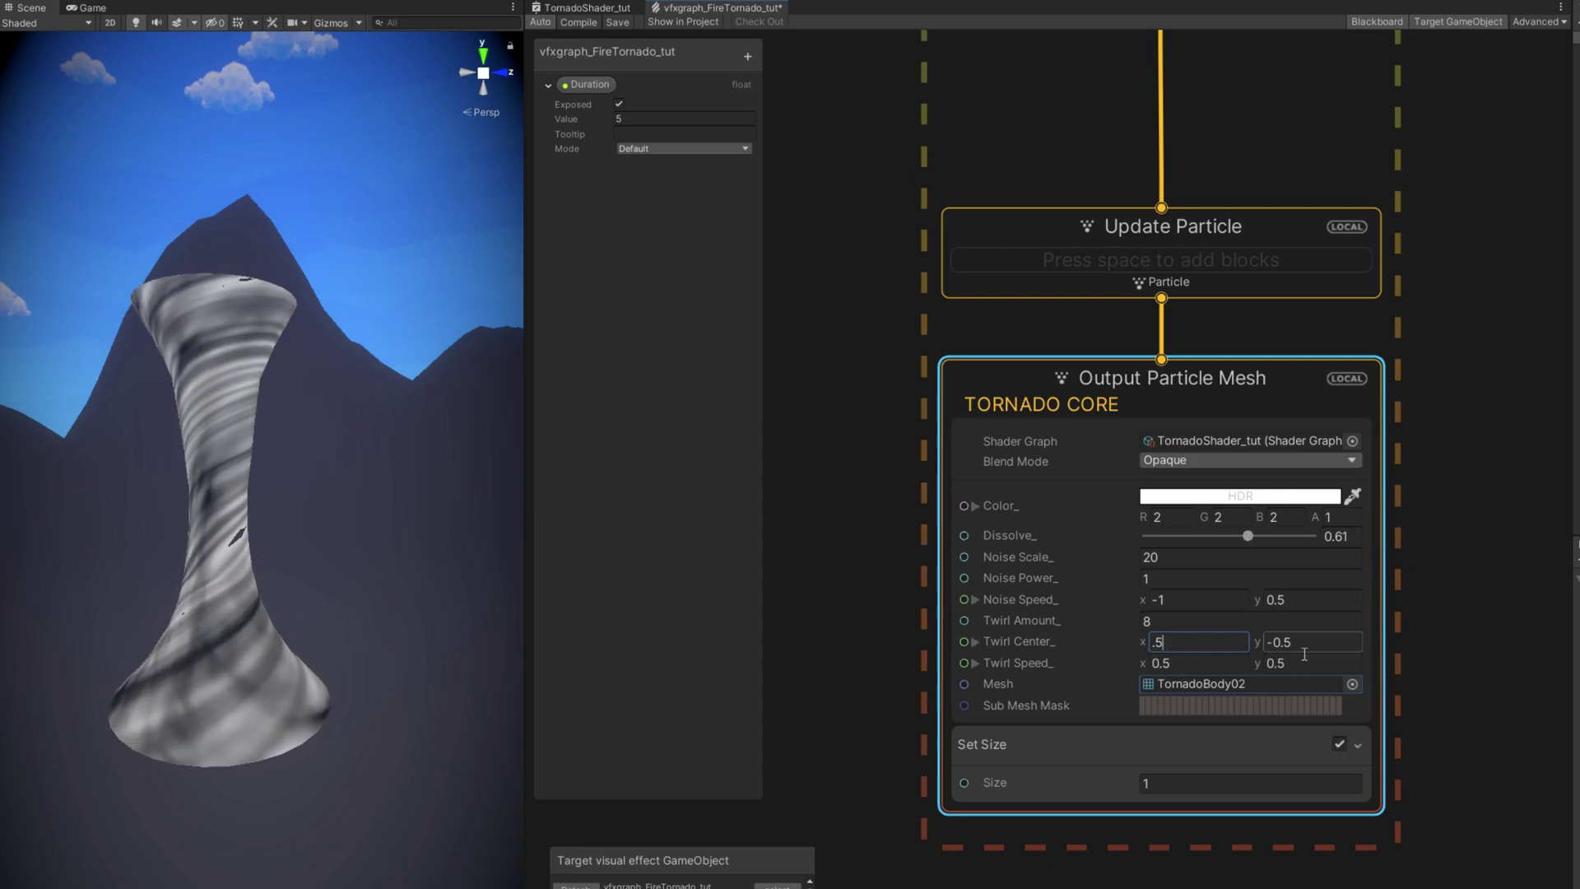
pyautogui.click(1322, 645)
pyautogui.write('2')
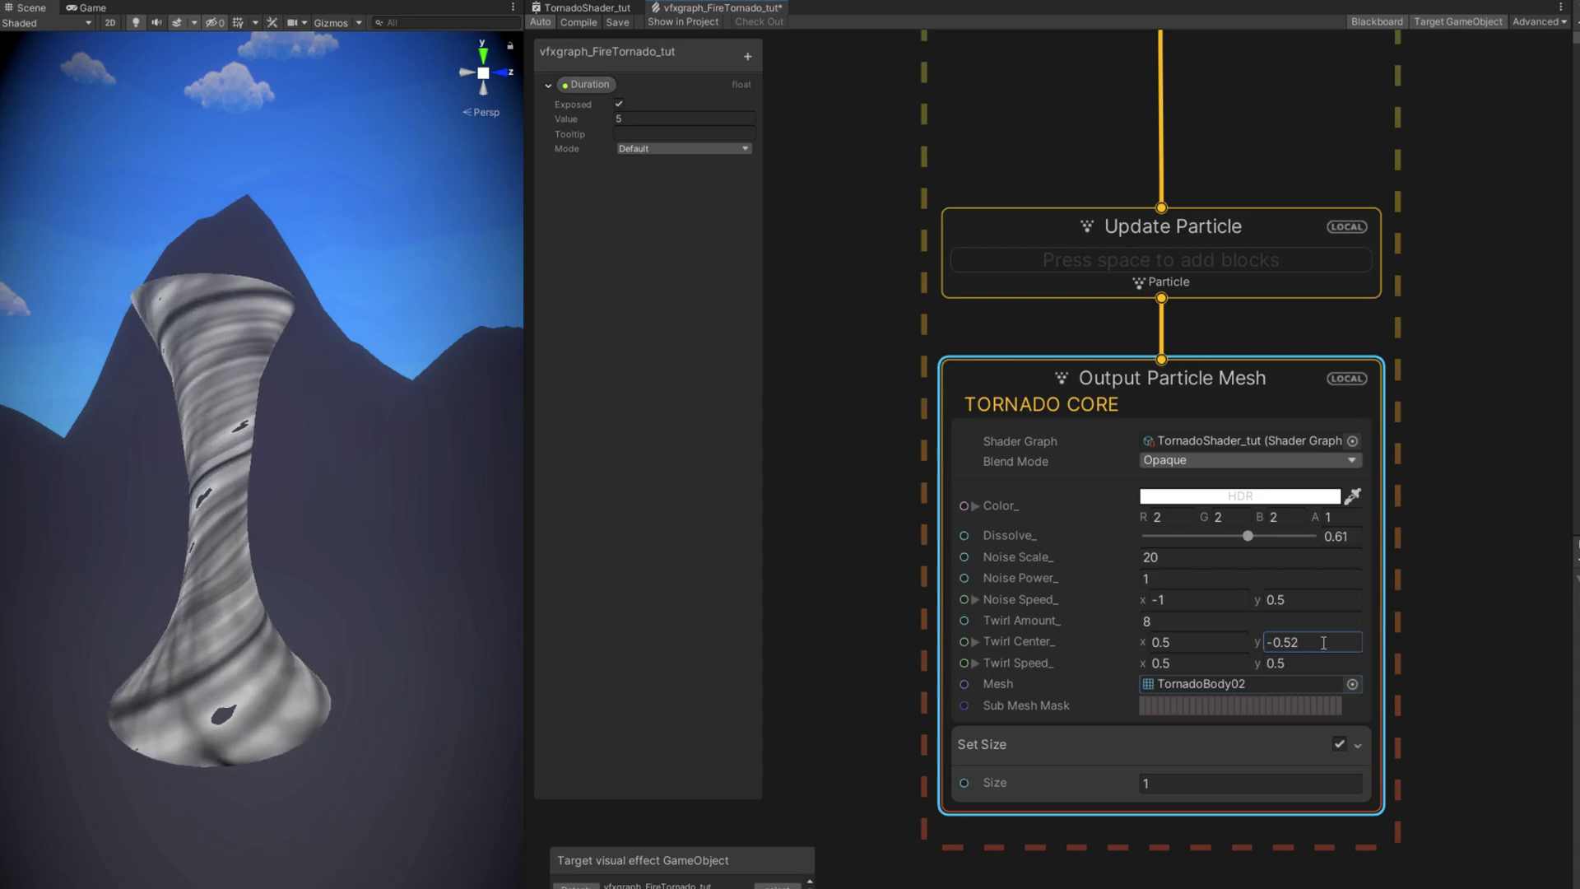
# Set the TORNADO CORE output's Twirl Speed to X -1, Y -0.5
pyautogui.click(1230, 670)
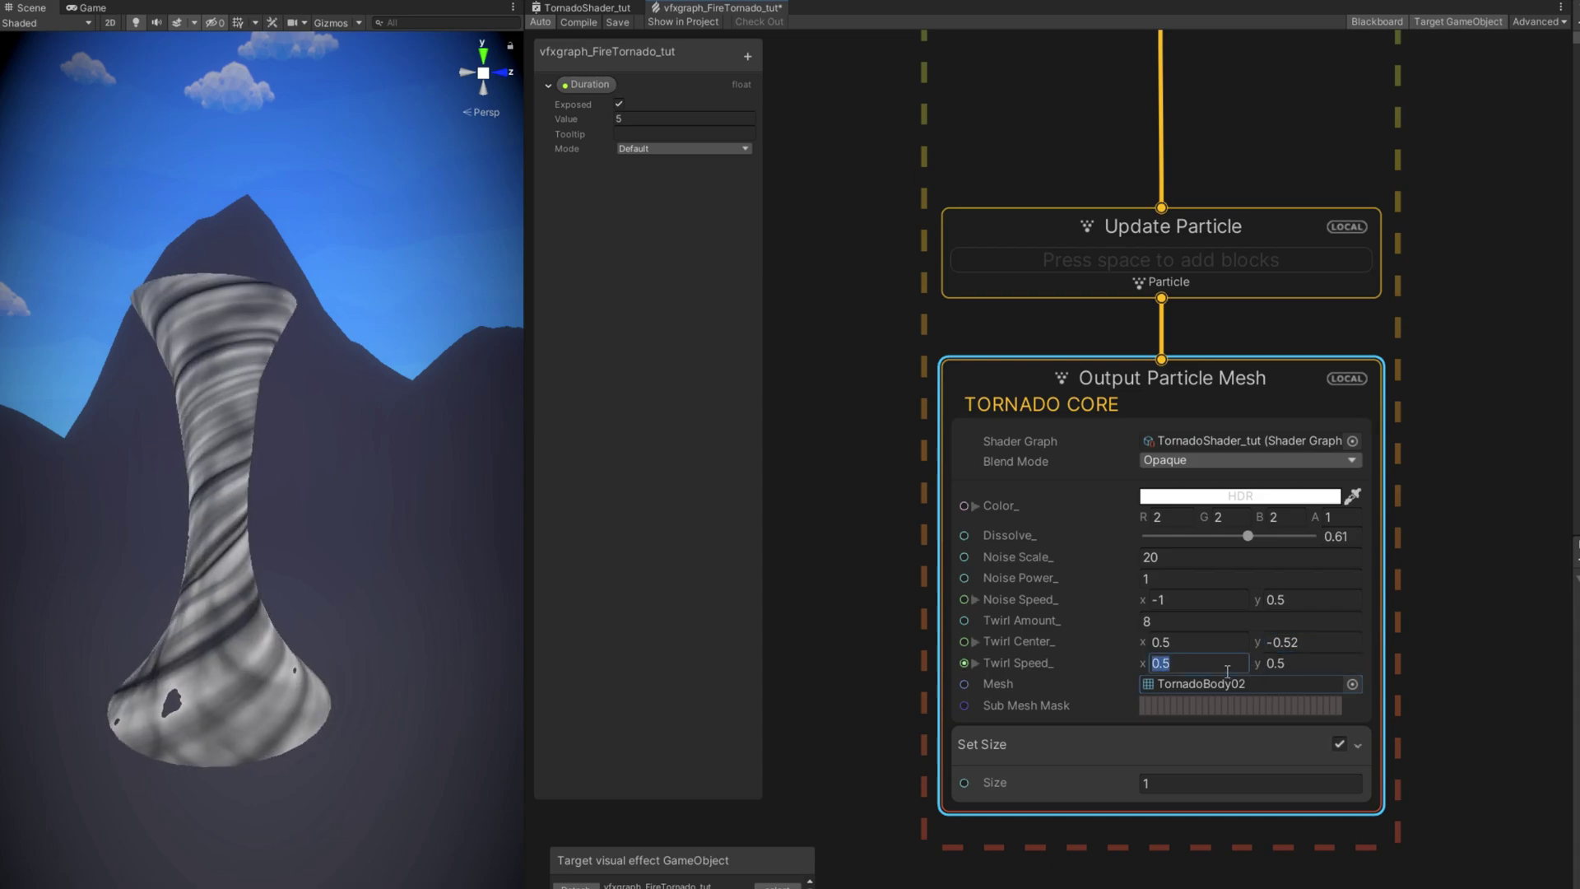
pyautogui.write('-1')
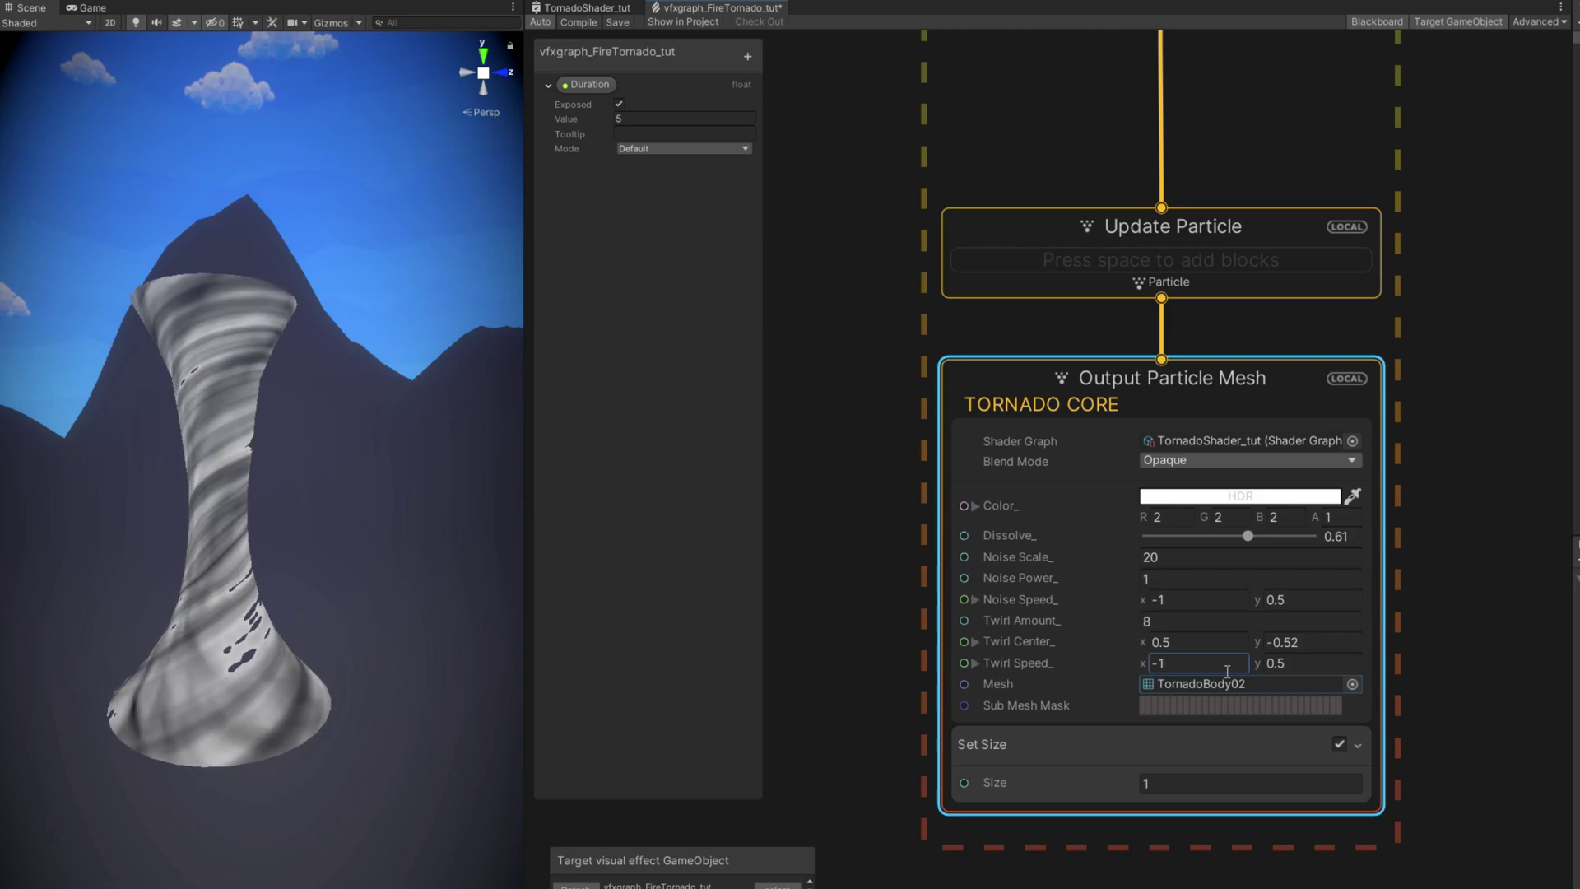
pyautogui.click(1306, 674)
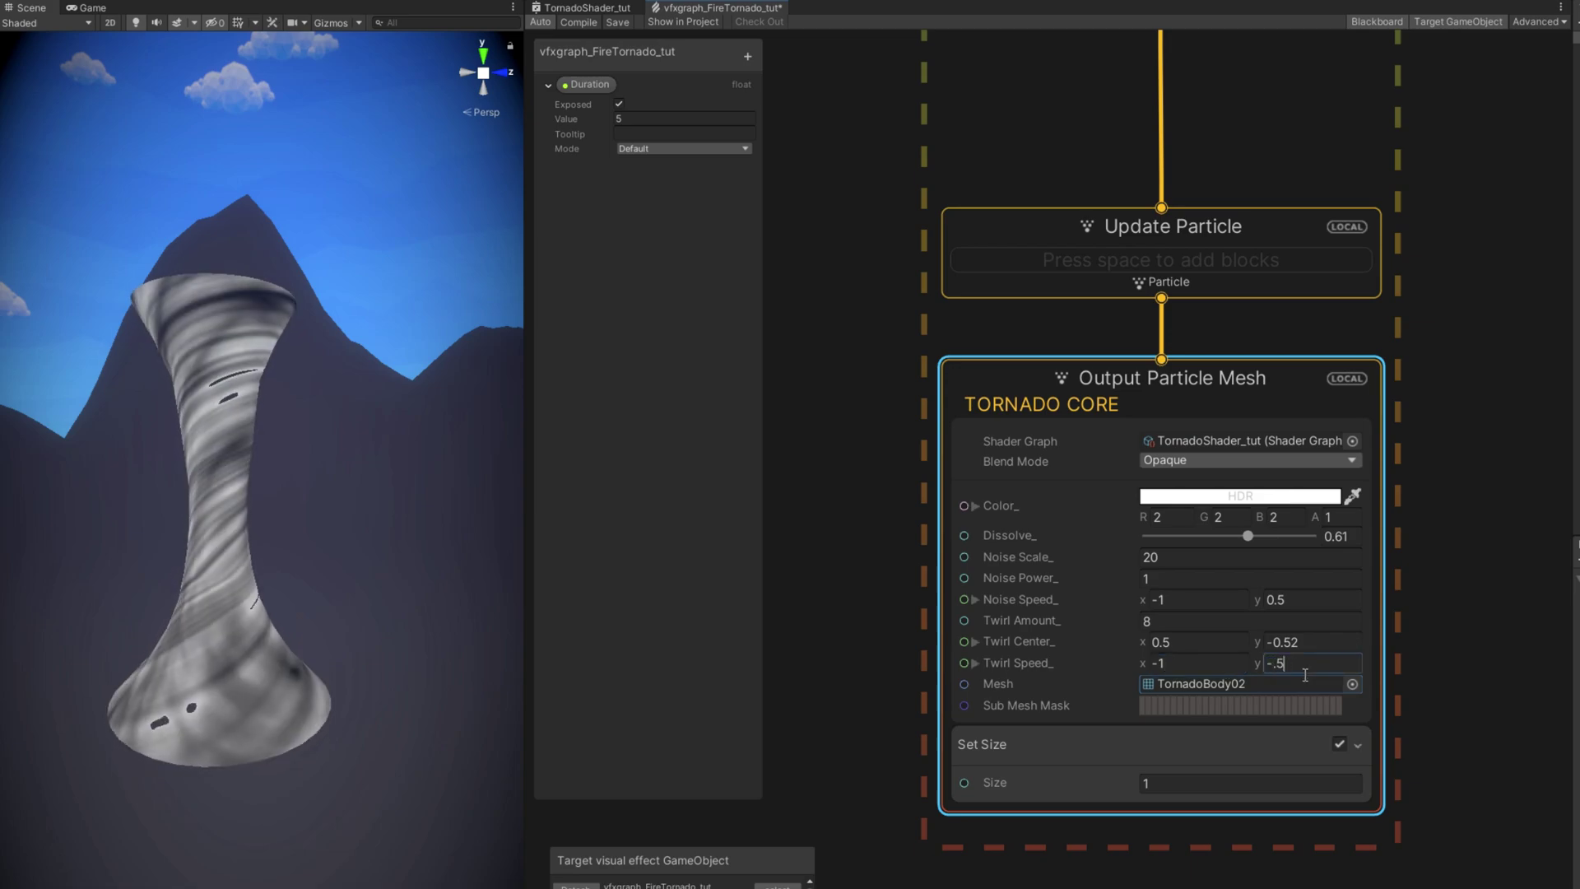
pyautogui.write('-0.5')
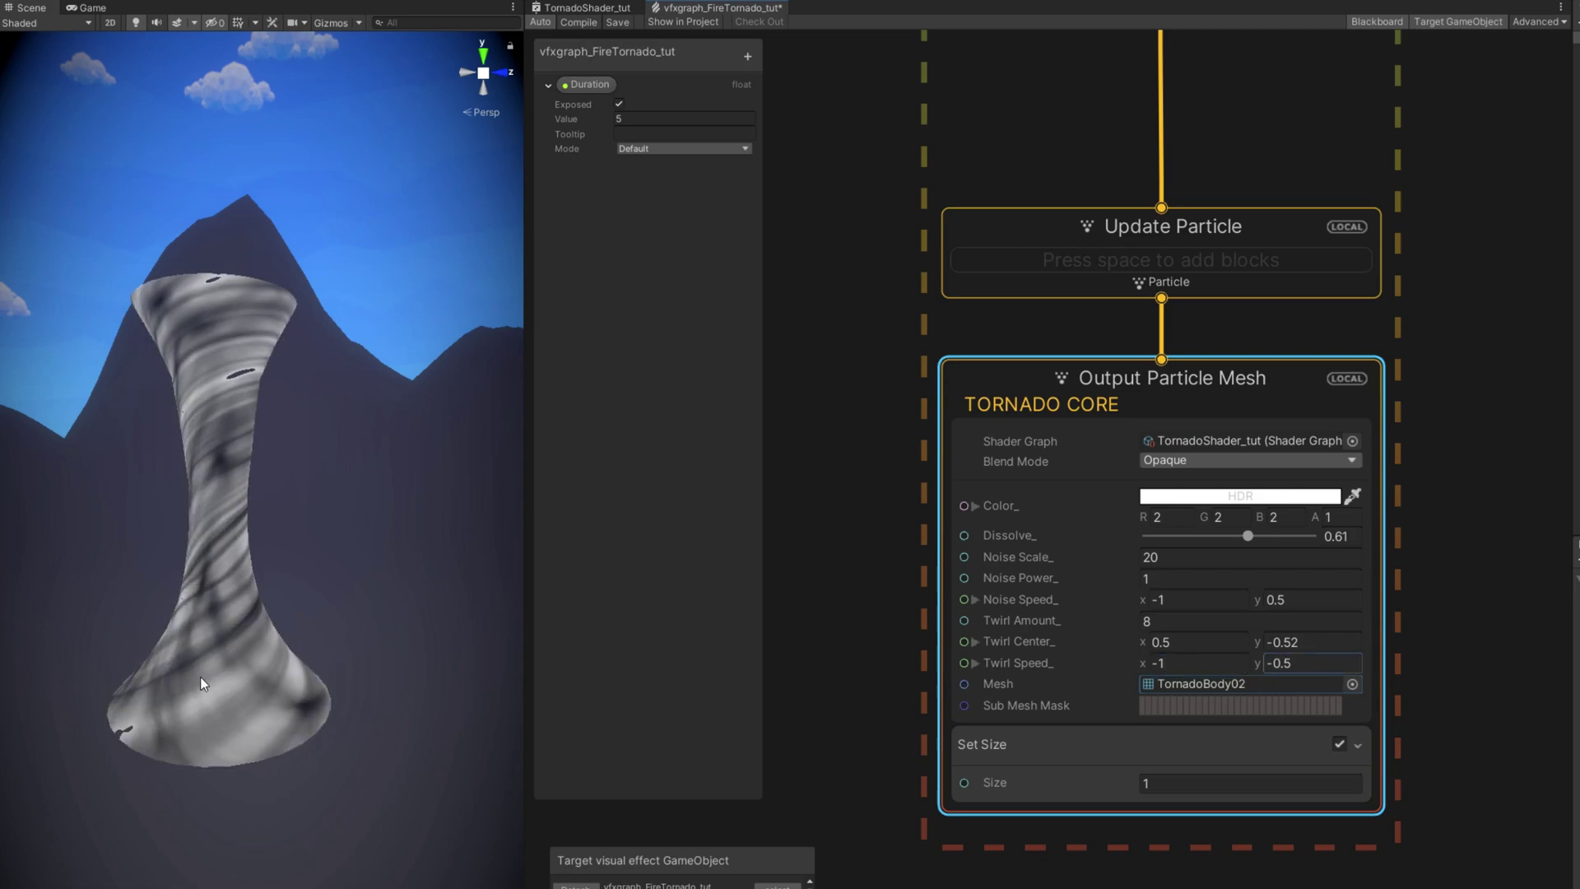
# Add a Color property named TornadoCoreColor to the graph and connect it to the TORNADO CORE output's Color input
pyautogui.click(747, 56)
pyautogui.click(828, 244)
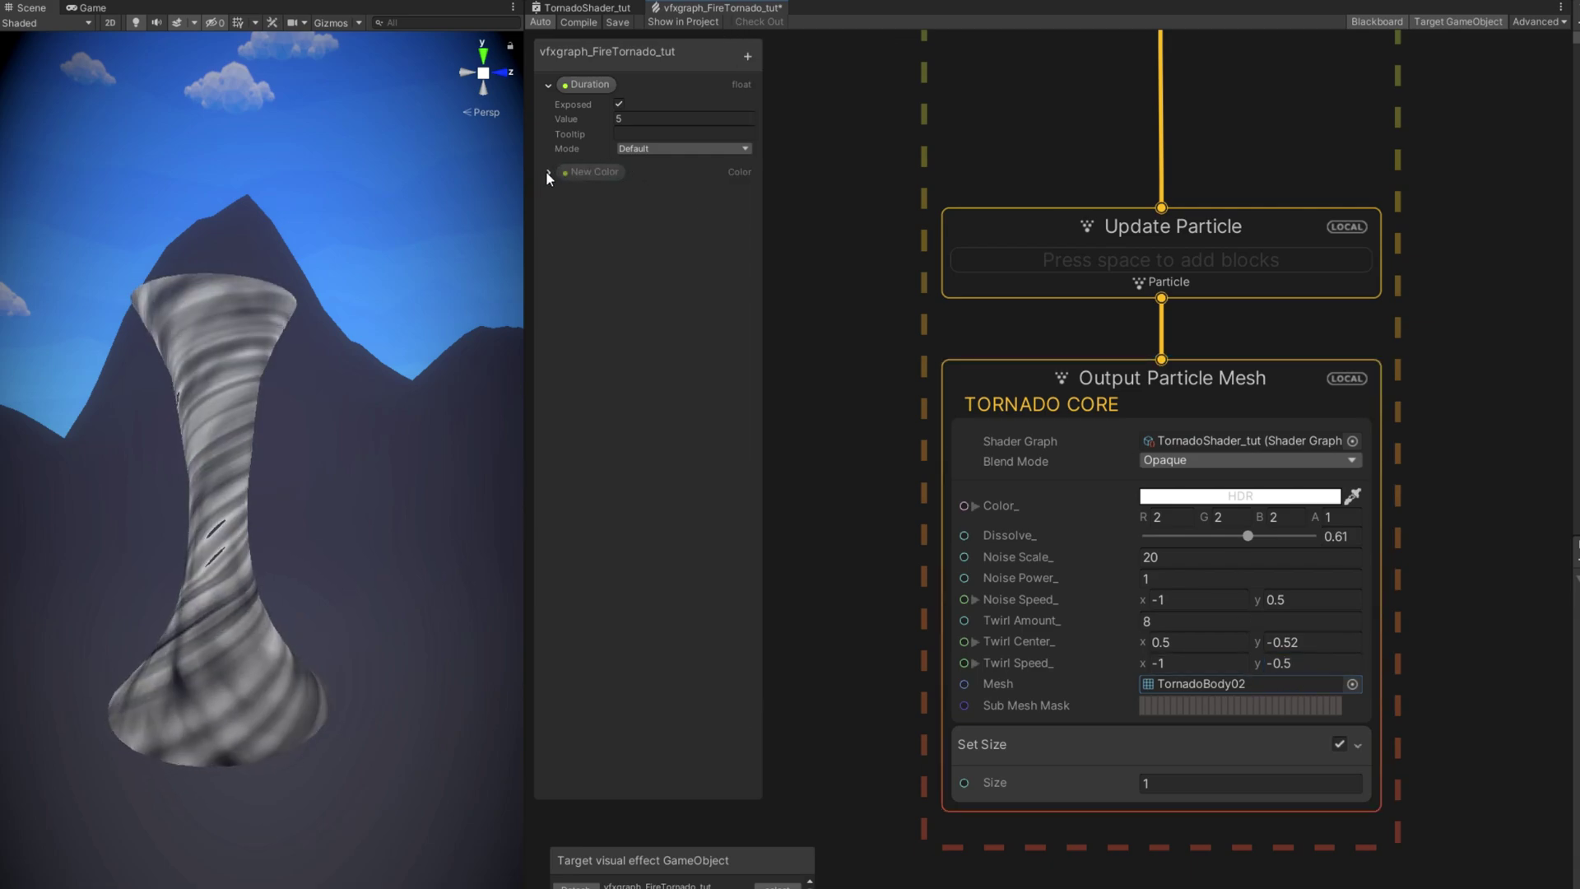
pyautogui.write('TornadoCoreColor')
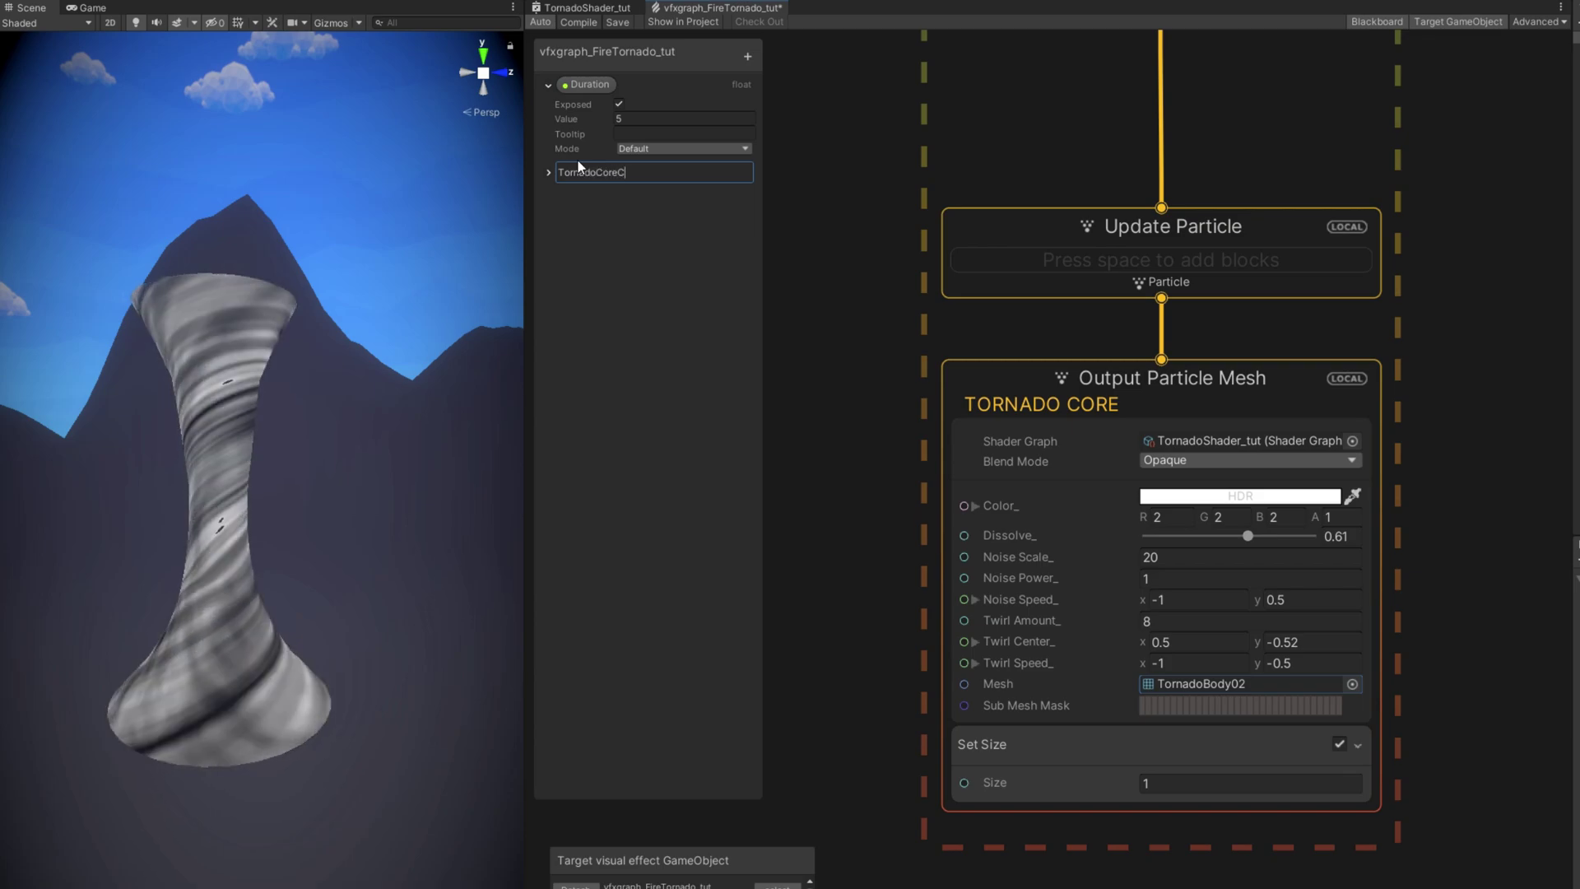
pyautogui.press('Return')
pyautogui.moveTo(578, 169); pyautogui.dragTo(797, 486)
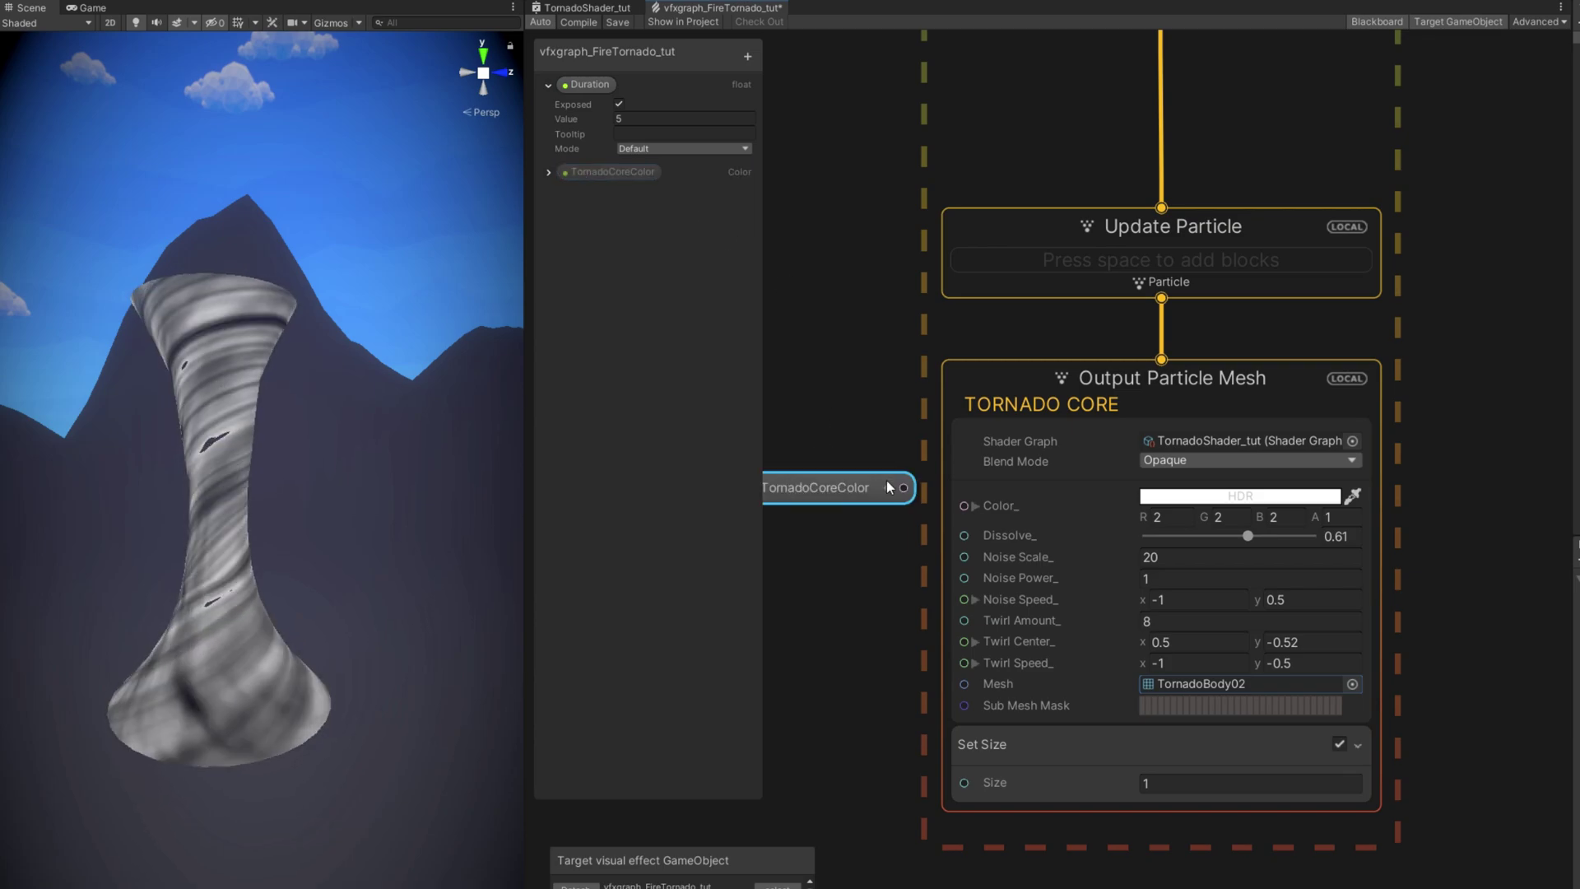
pyautogui.moveTo(904, 487); pyautogui.dragTo(964, 506)
pyautogui.moveTo(849, 487); pyautogui.dragTo(848, 498)
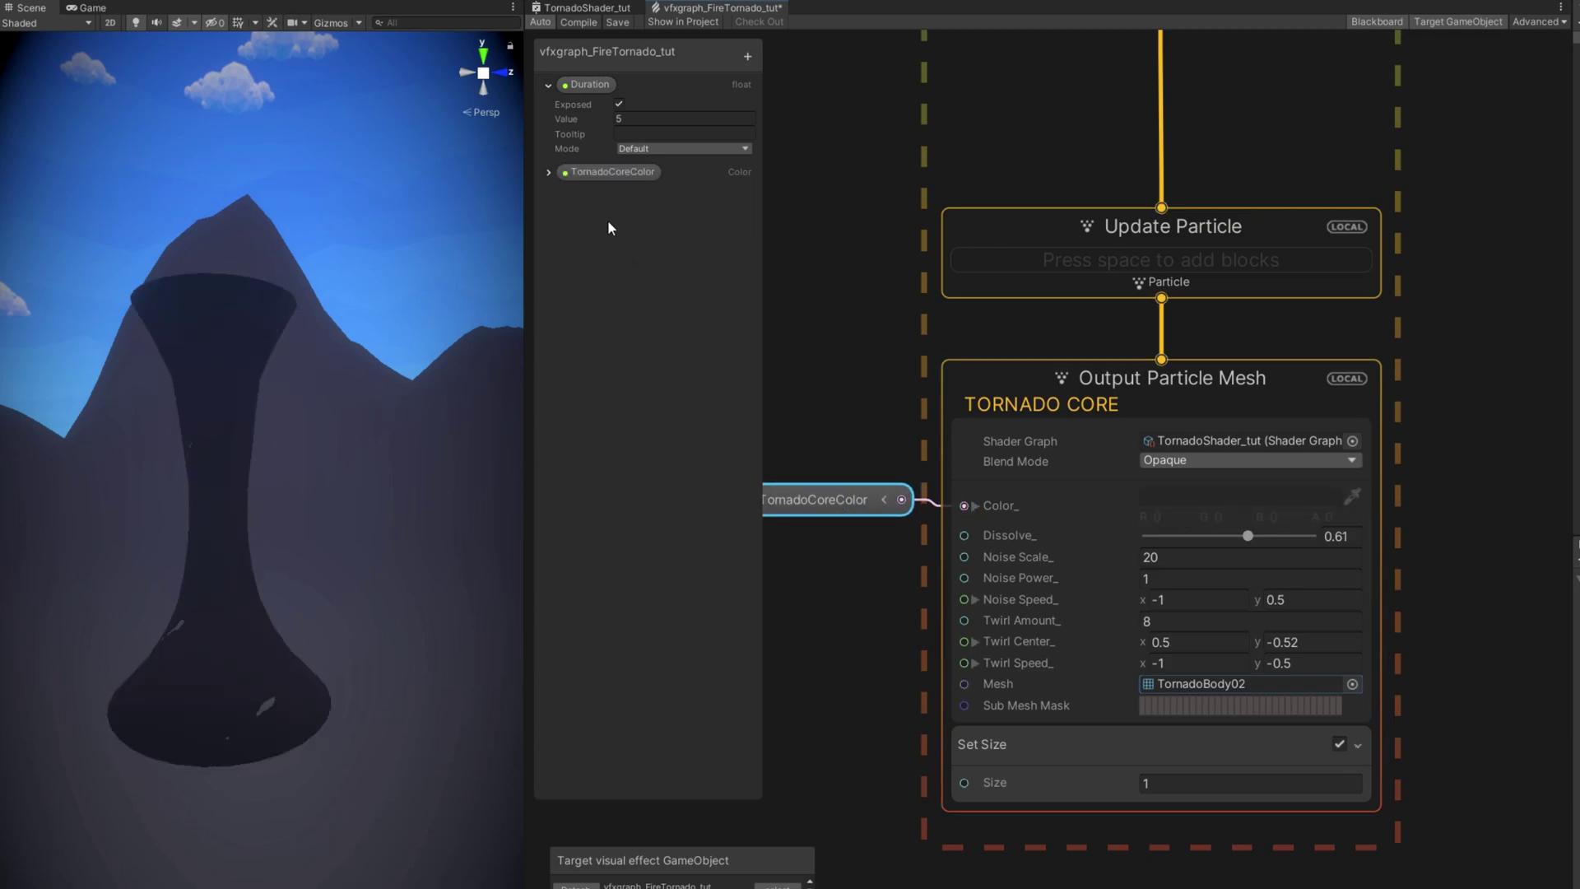
# Set TornadoCoreColor to an orange-red HDR colour with hue 8, saturation 91, value 86 and intensity 3
pyautogui.click(549, 173)
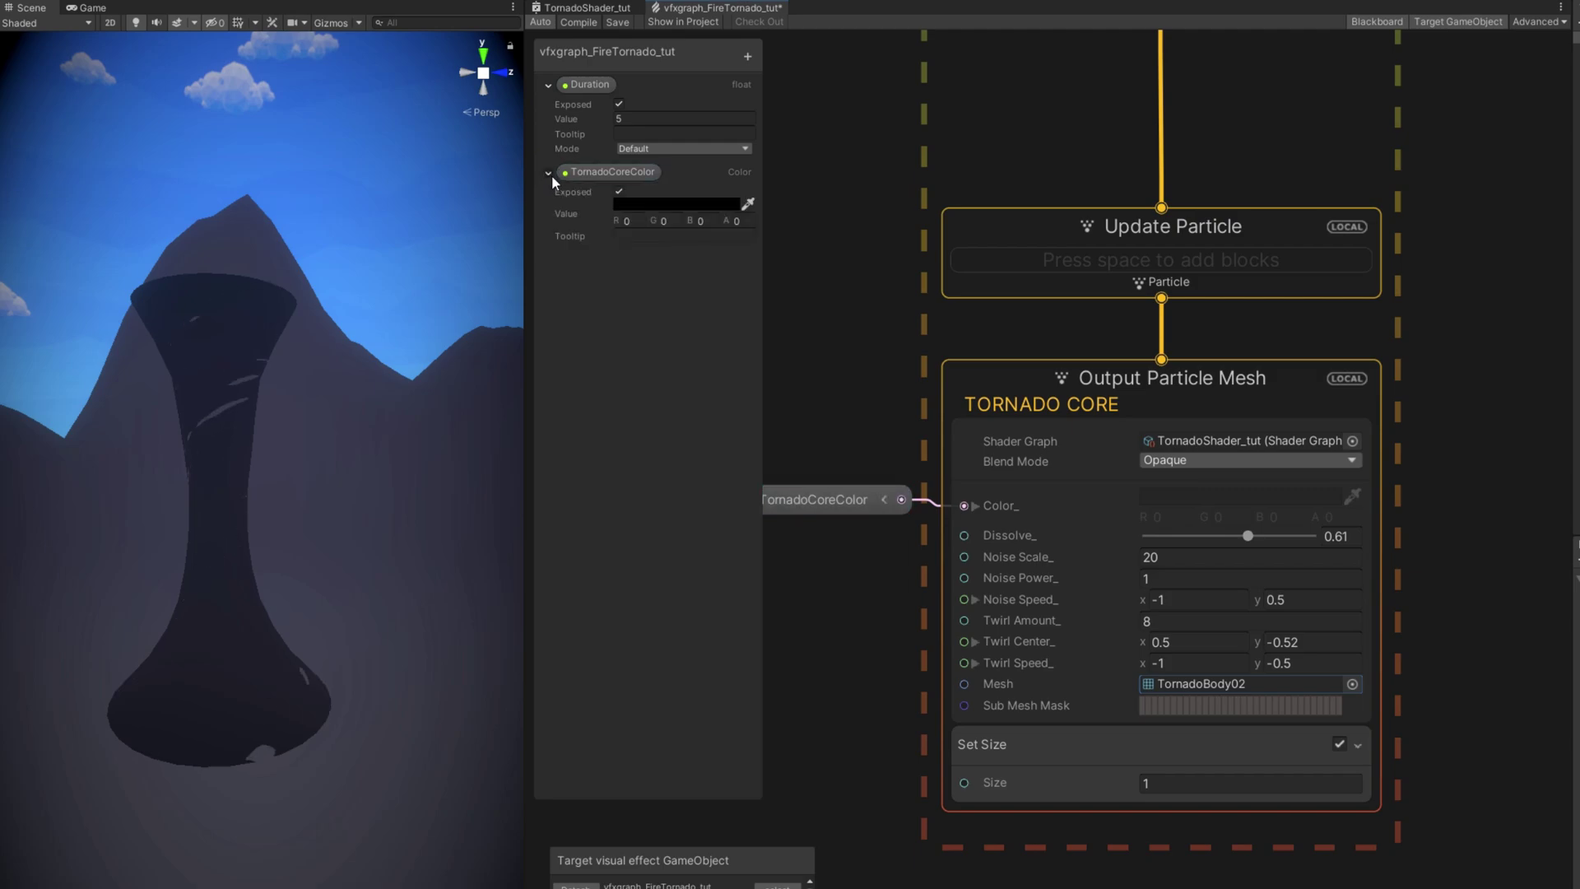
pyautogui.click(646, 205)
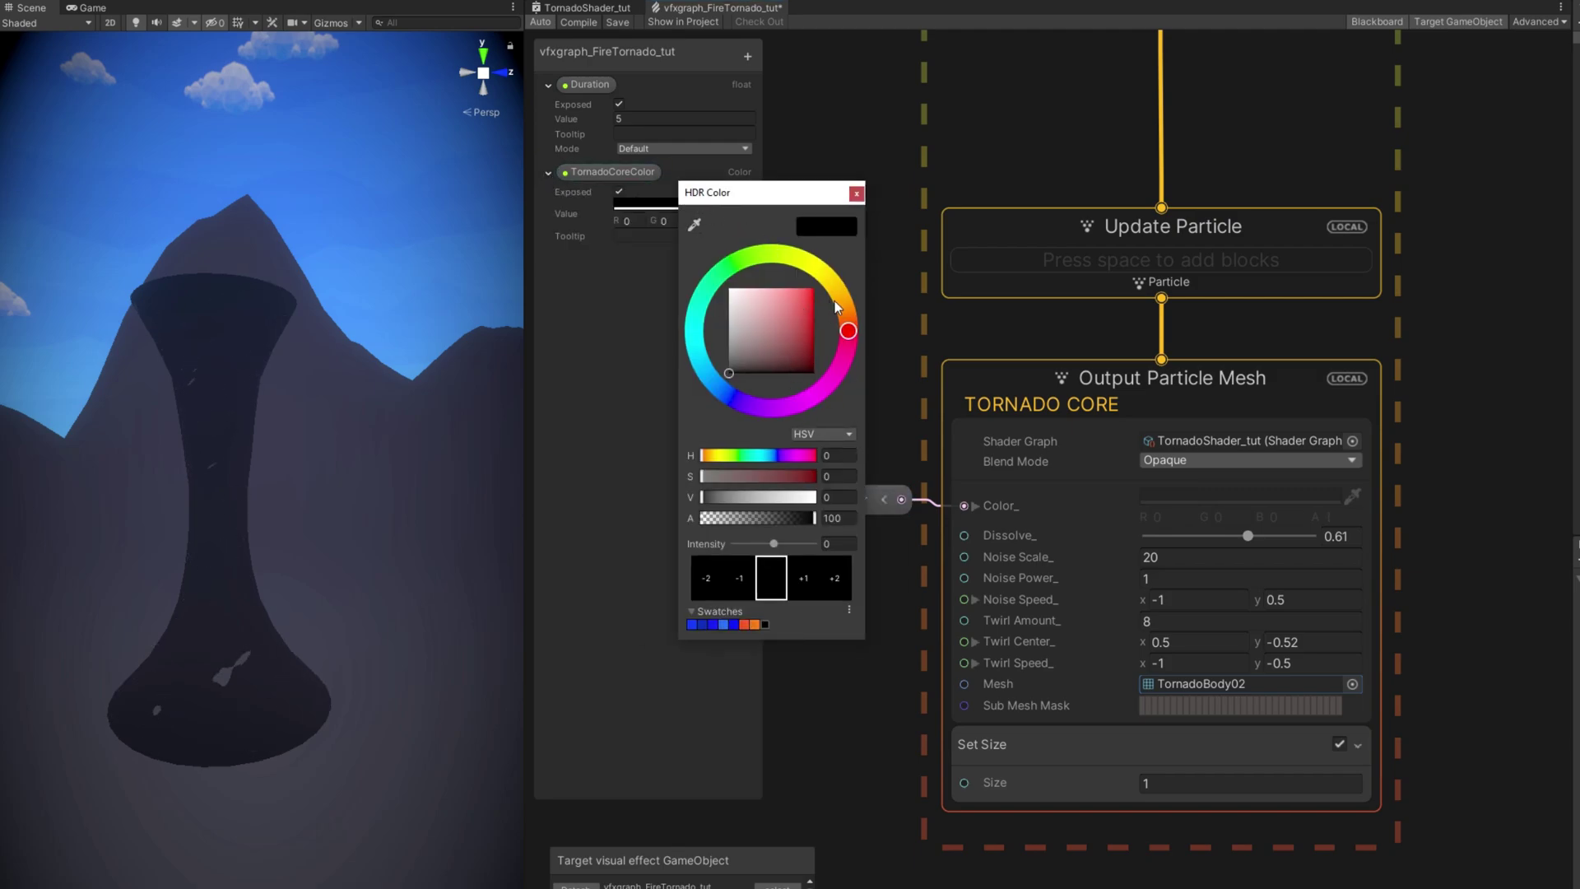
pyautogui.moveTo(836, 306); pyautogui.dragTo(850, 320)
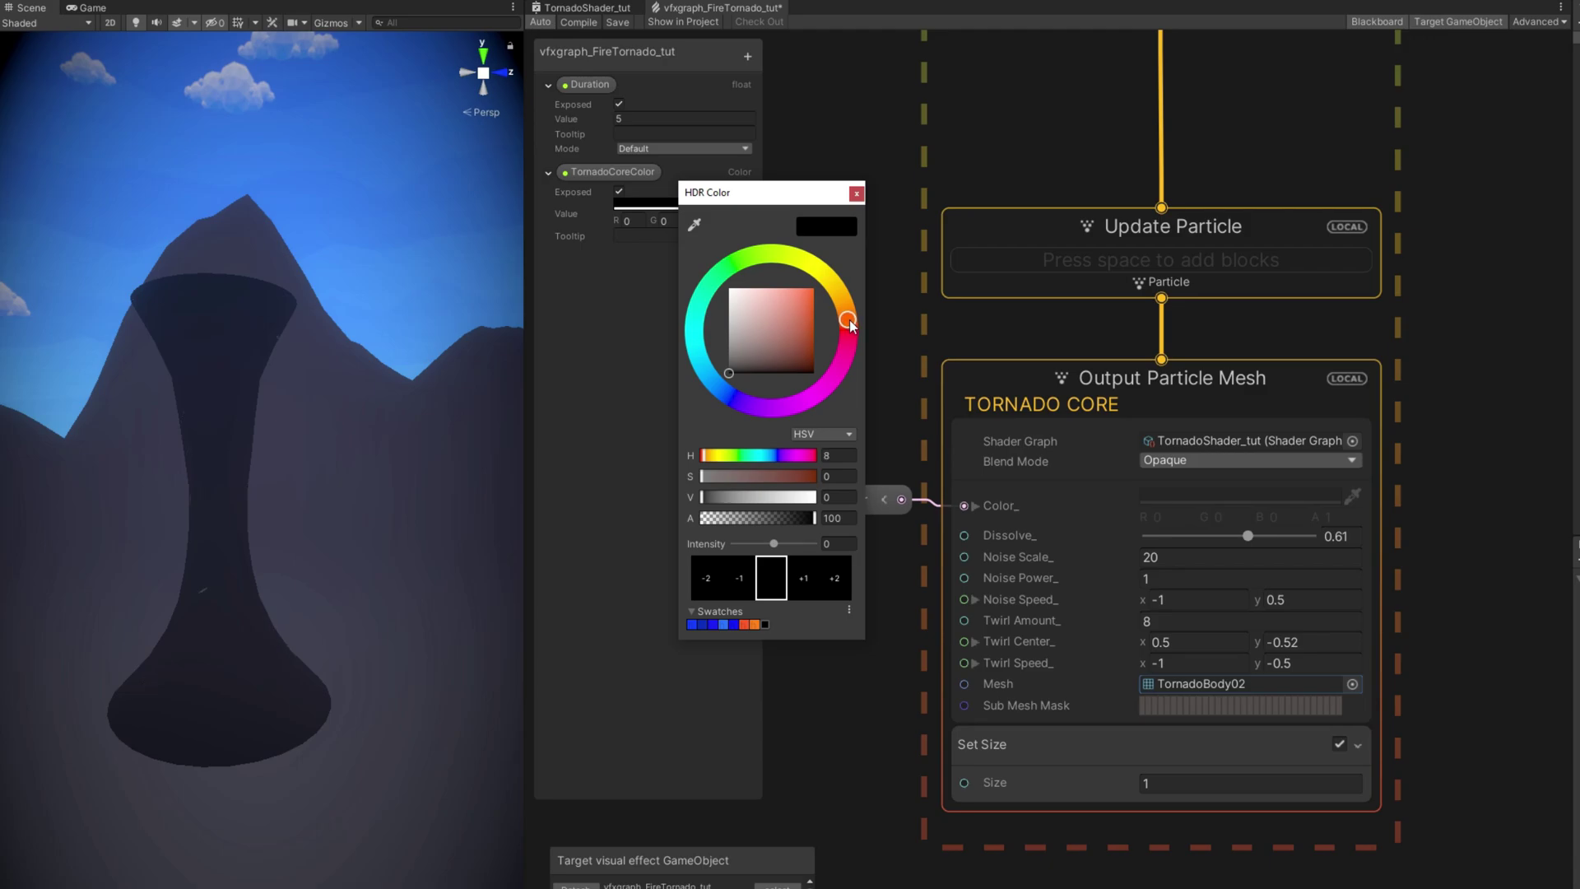
pyautogui.moveTo(787, 329); pyautogui.dragTo(806, 302)
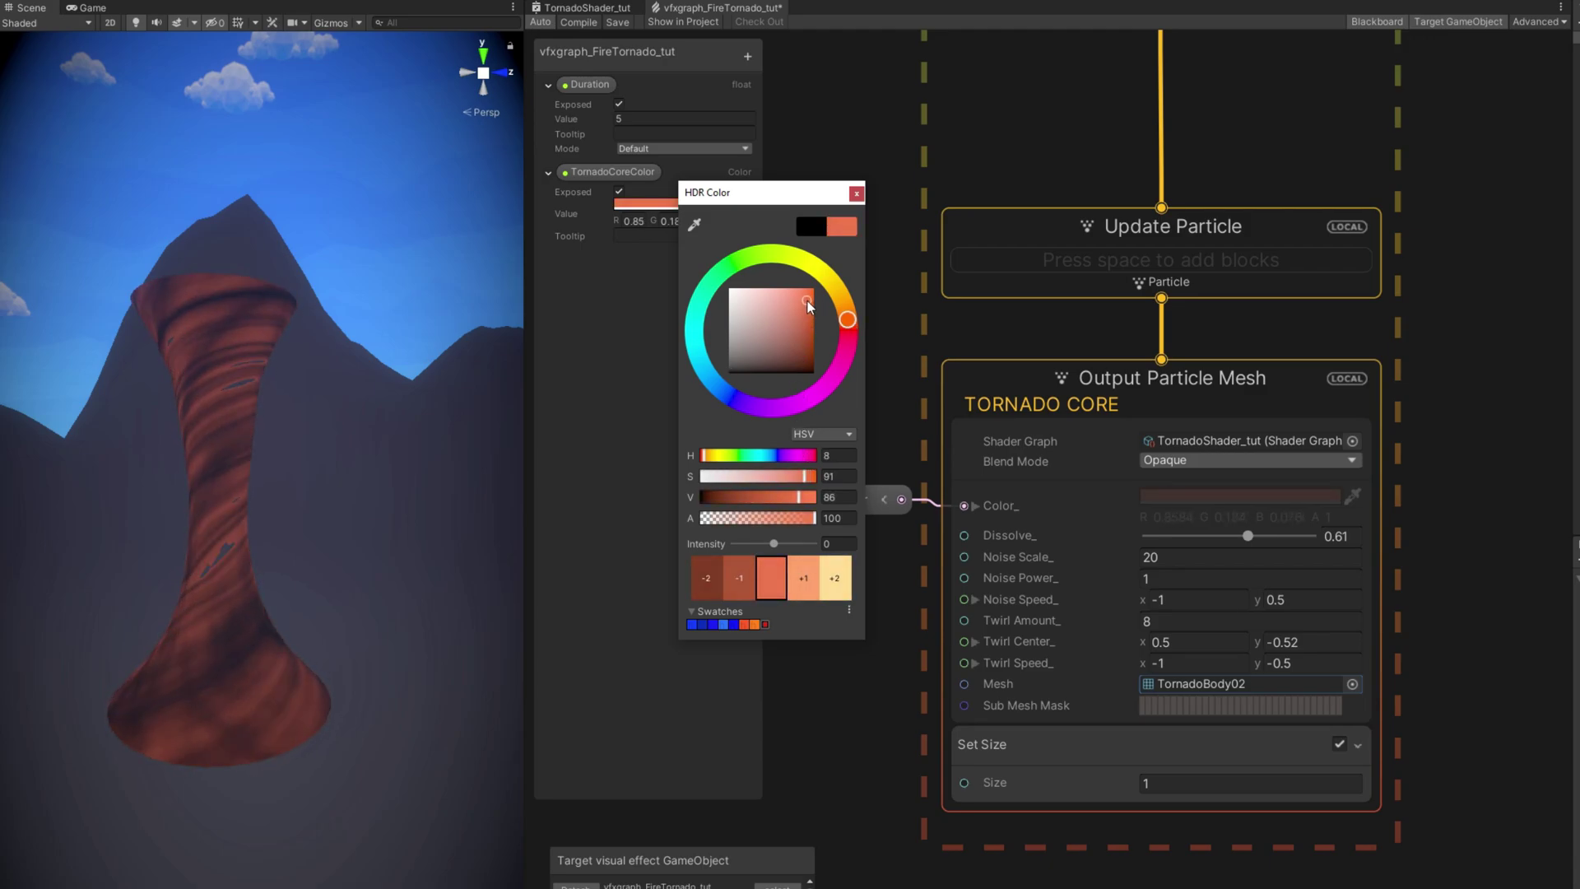
pyautogui.click(838, 544)
pyautogui.write('3')
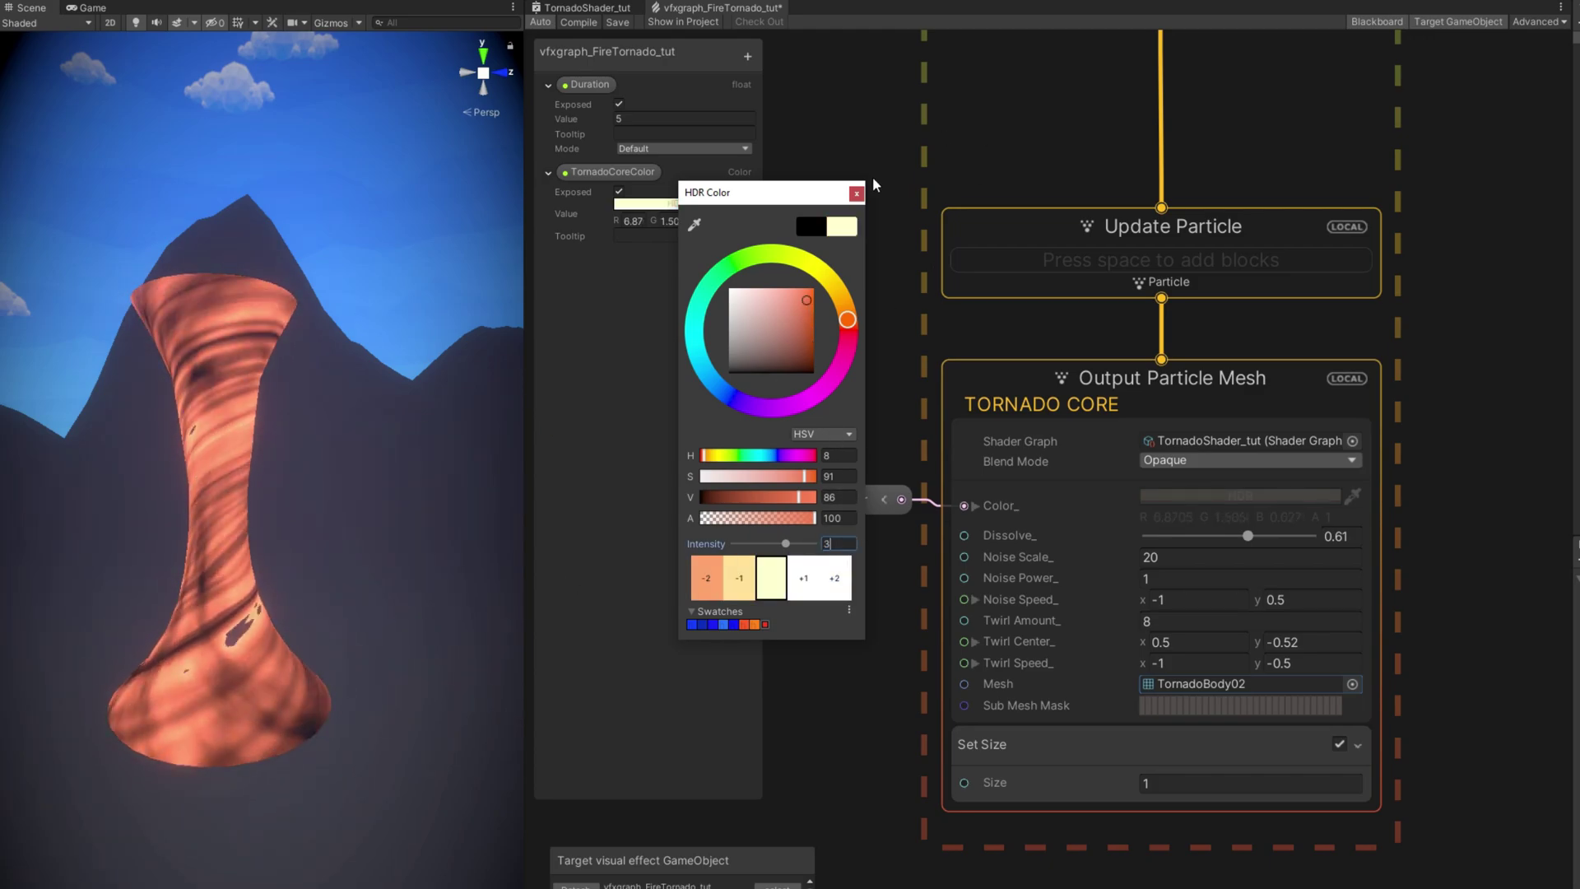
pyautogui.click(857, 194)
# Add a Set Scale block above Set Size in the TORNADO CORE output, with its Z scale at 0.75
pyautogui.click(1027, 764)
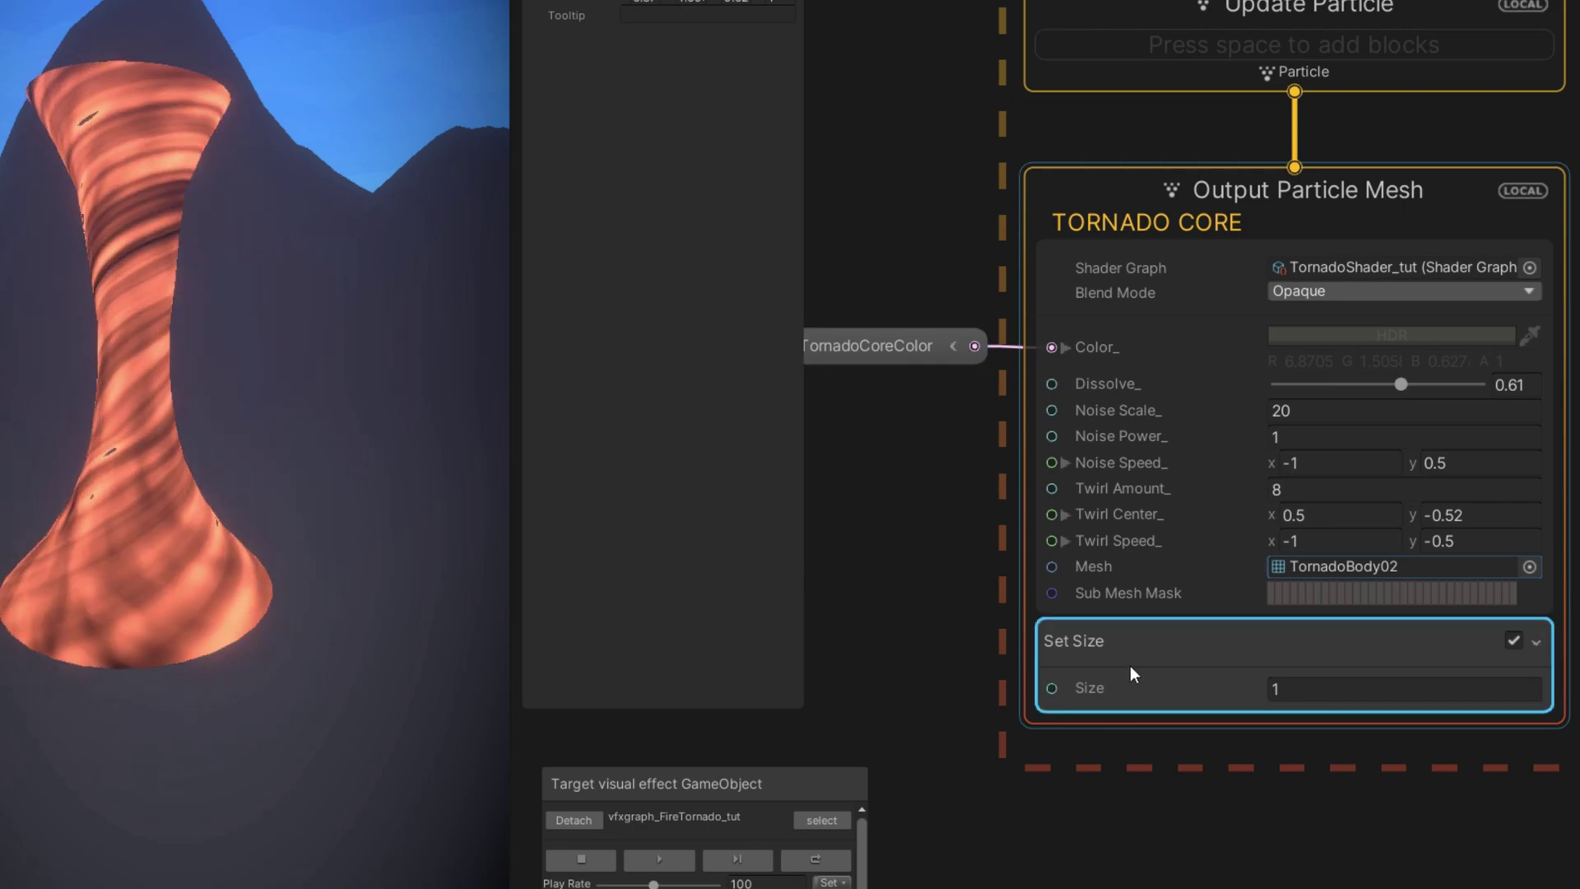
pyautogui.press('space')
pyautogui.write('set scale')
pyautogui.press('Return')
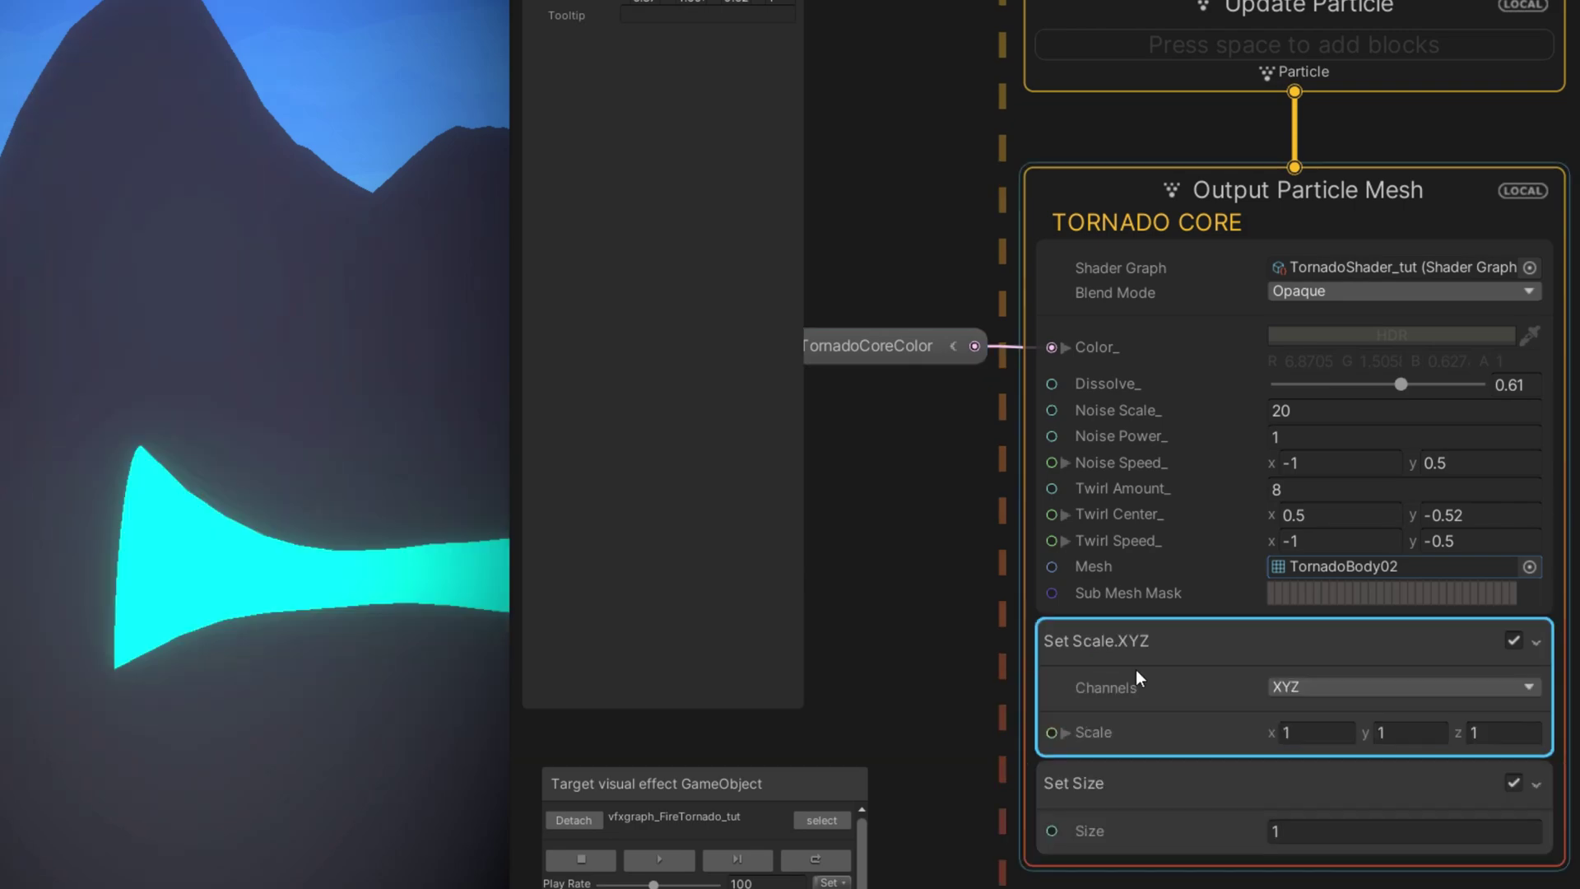
pyautogui.click(1502, 734)
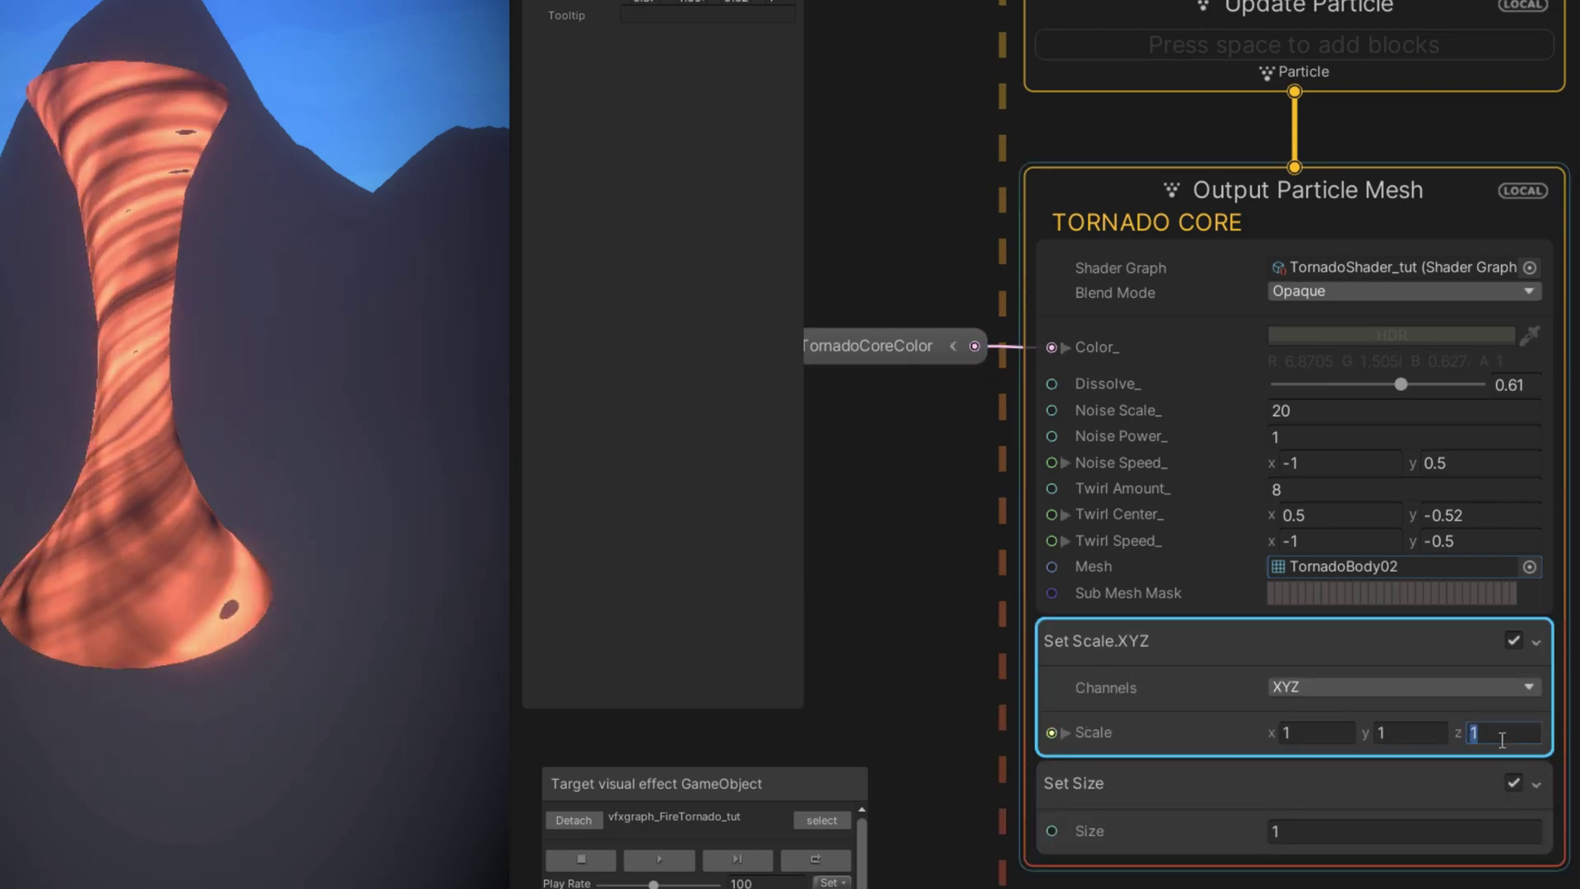
pyautogui.write('0.75')
pyautogui.press('Return')
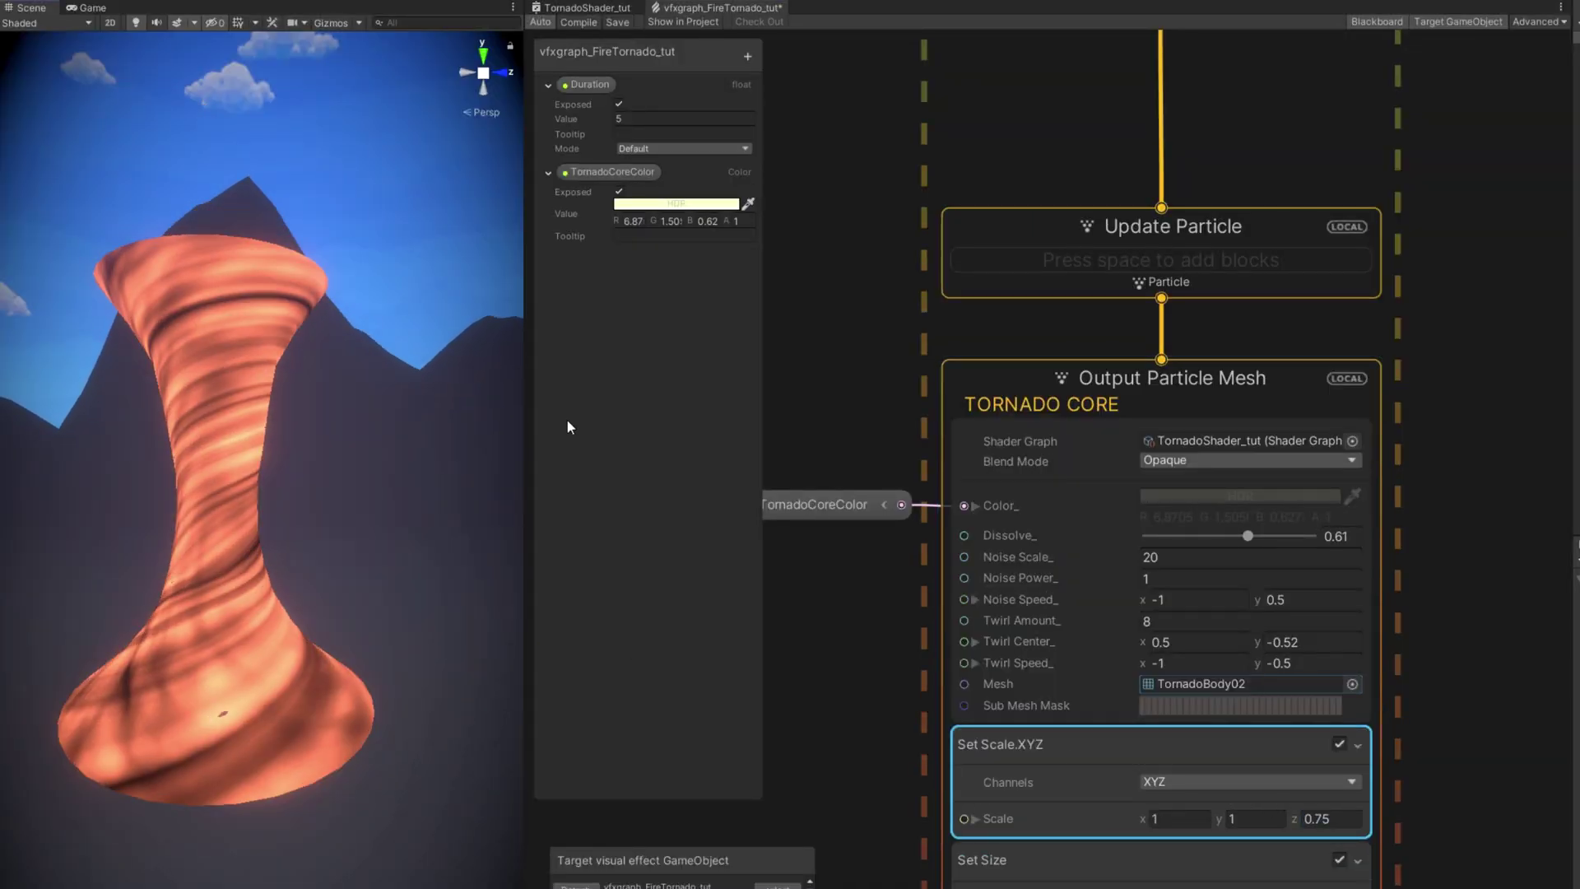
# Add a Vector3 property named Scale above TornadoCoreColor and give it the value 1, 1, 0.75
pyautogui.click(747, 56)
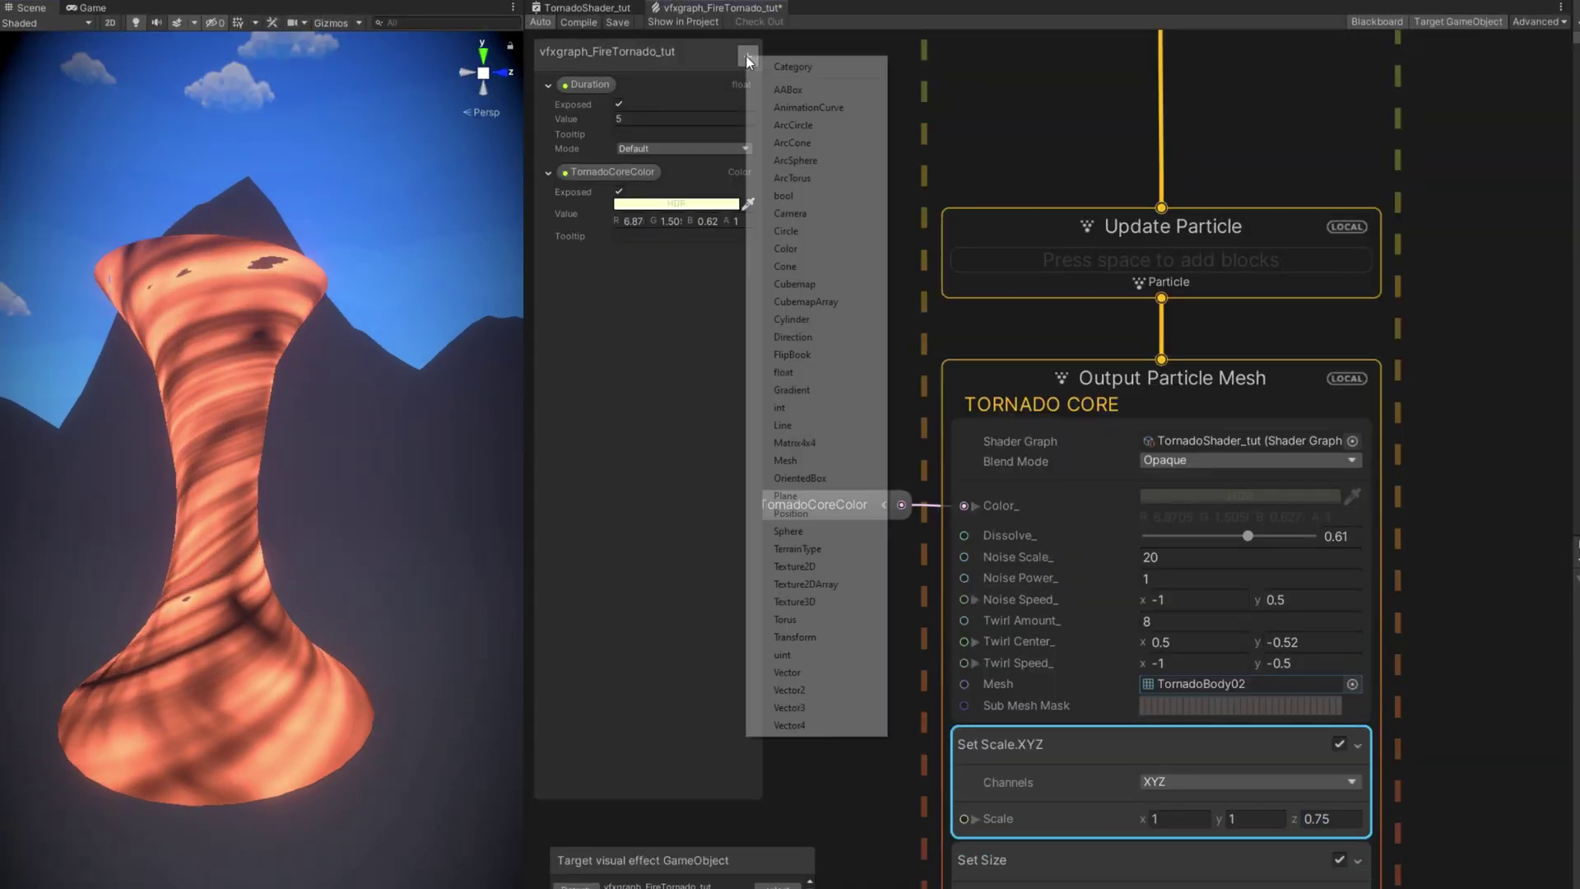
pyautogui.click(815, 710)
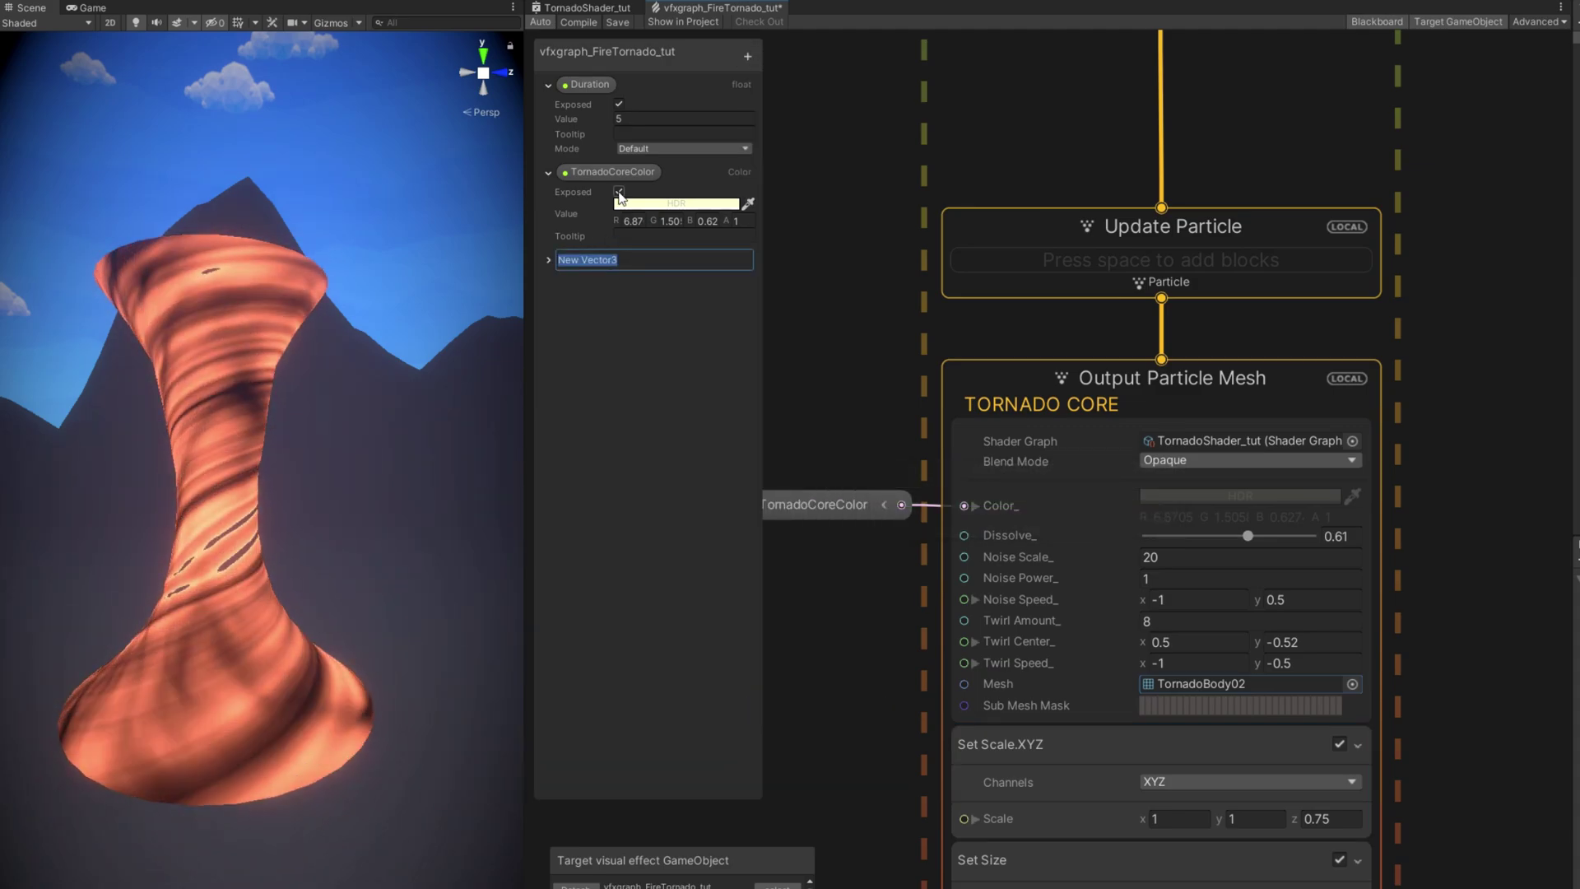
pyautogui.write('Scale')
pyautogui.press('Return')
pyautogui.moveTo(580, 259); pyautogui.dragTo(579, 170)
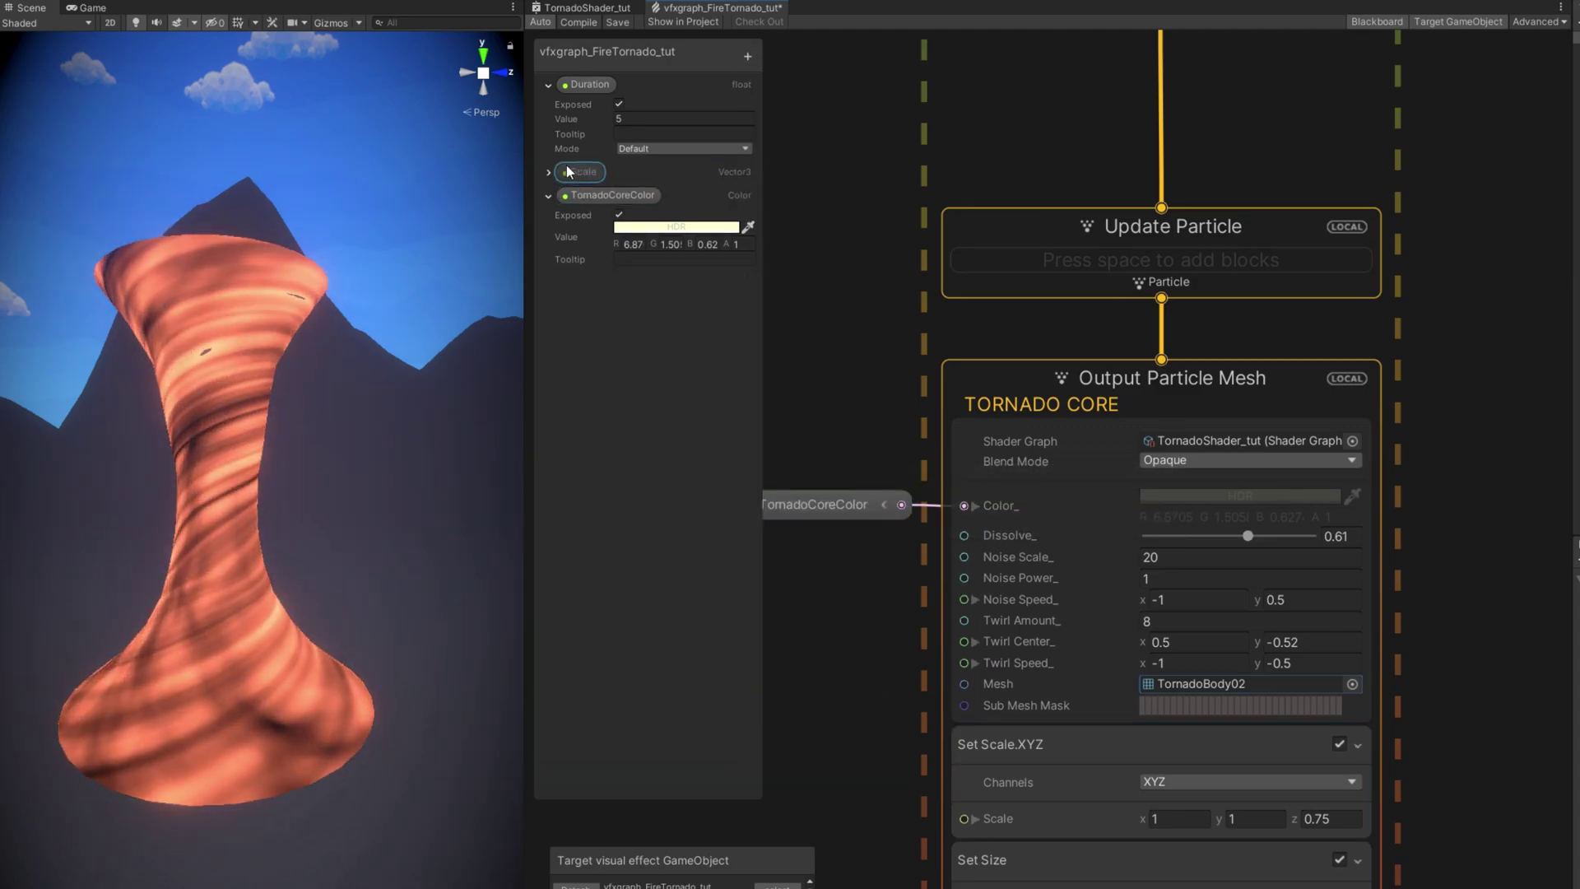
pyautogui.click(548, 173)
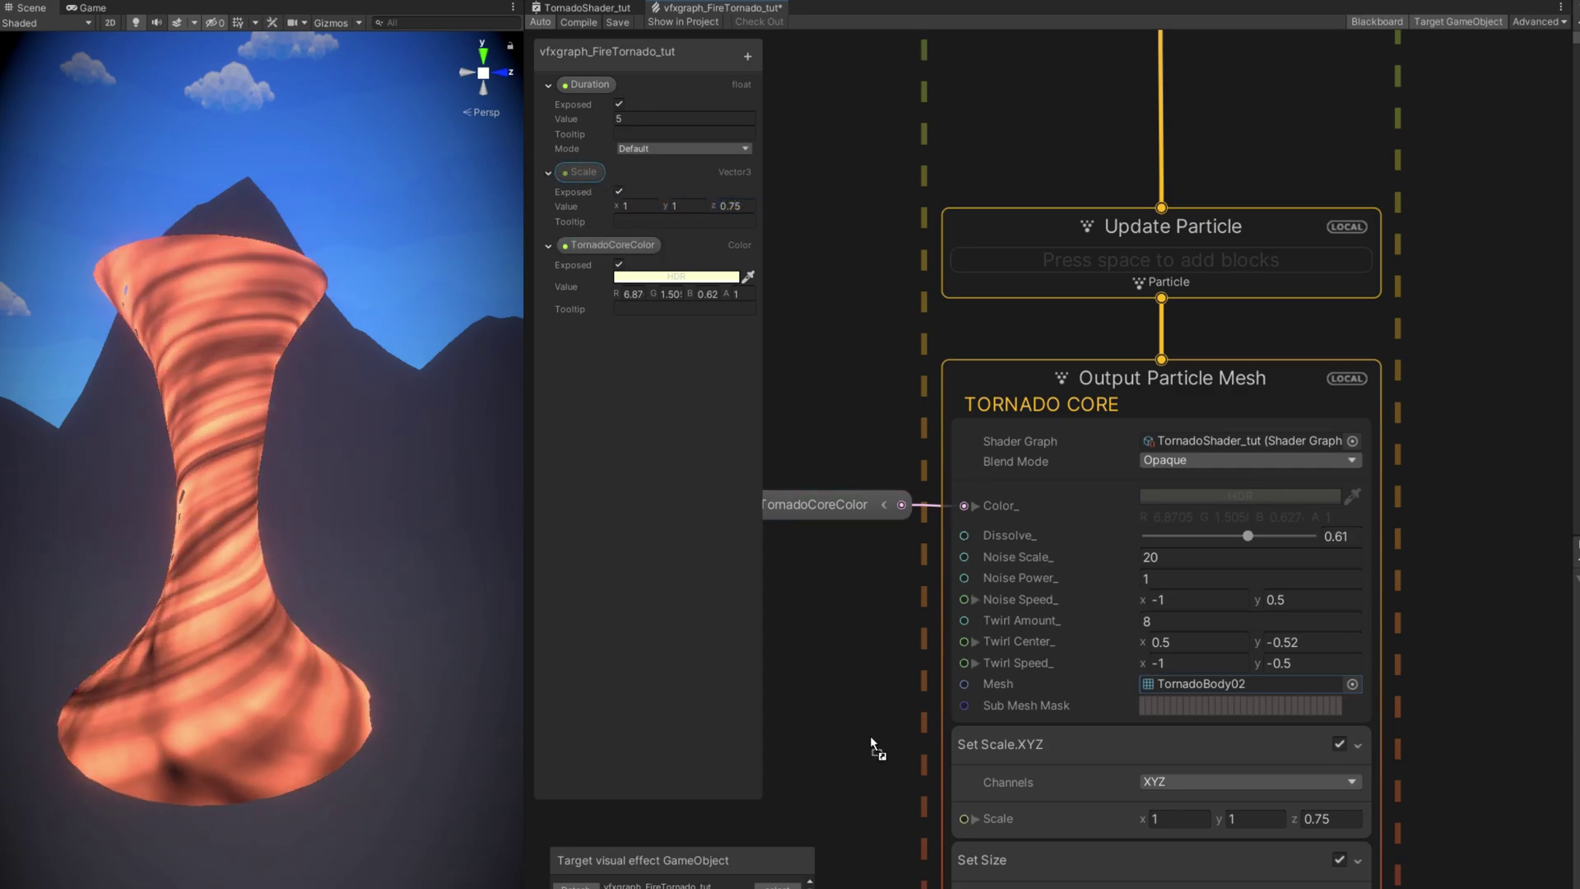
# Place the Scale property in the graph and connect it to the Set Scale block's Scale input
pyautogui.moveTo(775, 804); pyautogui.dragTo(963, 819)
pyautogui.moveTo(800, 828); pyautogui.dragTo(852, 818)
pyautogui.moveTo(905, 856); pyautogui.dragTo(905, 626, button='middle')
pyautogui.click(926, 695)
# Add a Set Scale over Life block below Set Size in the TORNADO CORE output
pyautogui.click(1005, 670)
pyautogui.press('space')
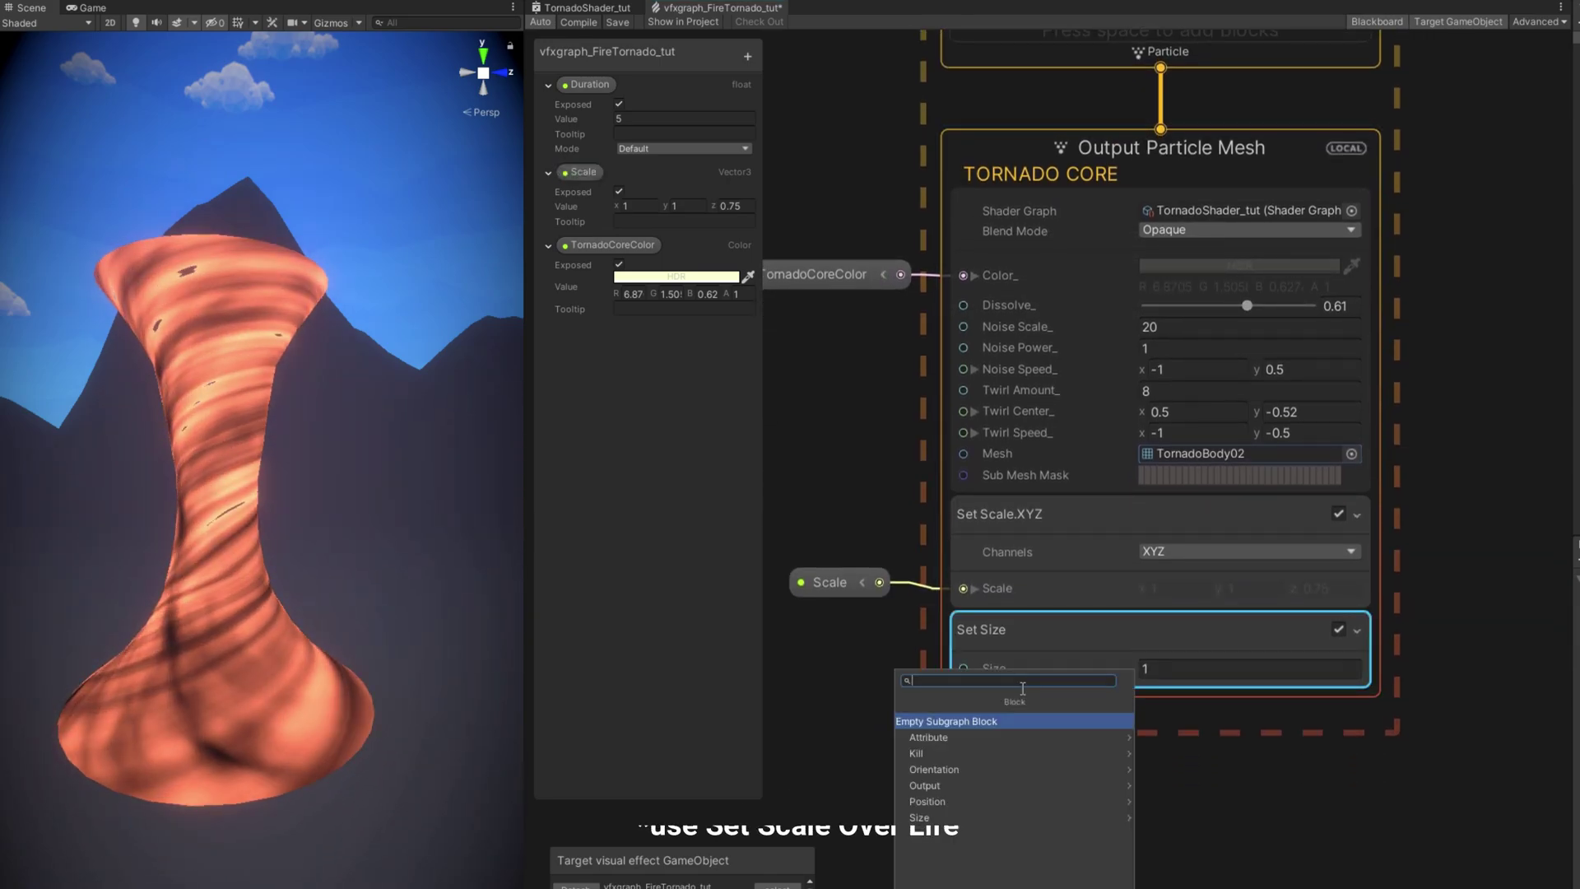
pyautogui.write('scale over')
pyautogui.press('Down')
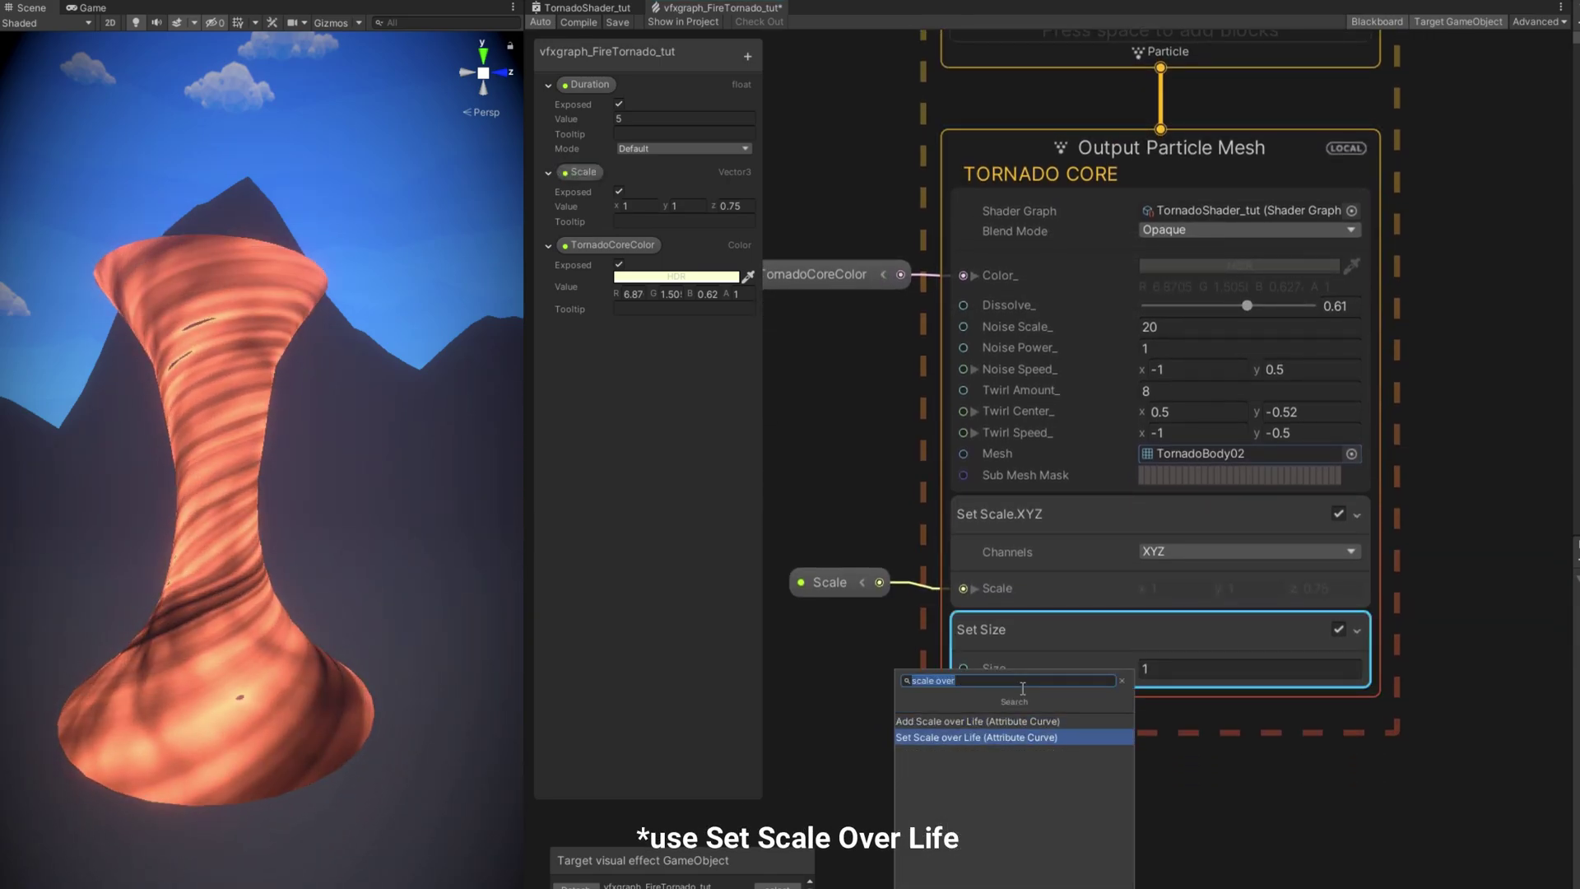
pyautogui.press('Return')
pyautogui.moveTo(1030, 708); pyautogui.dragTo(1081, 597, button='middle')
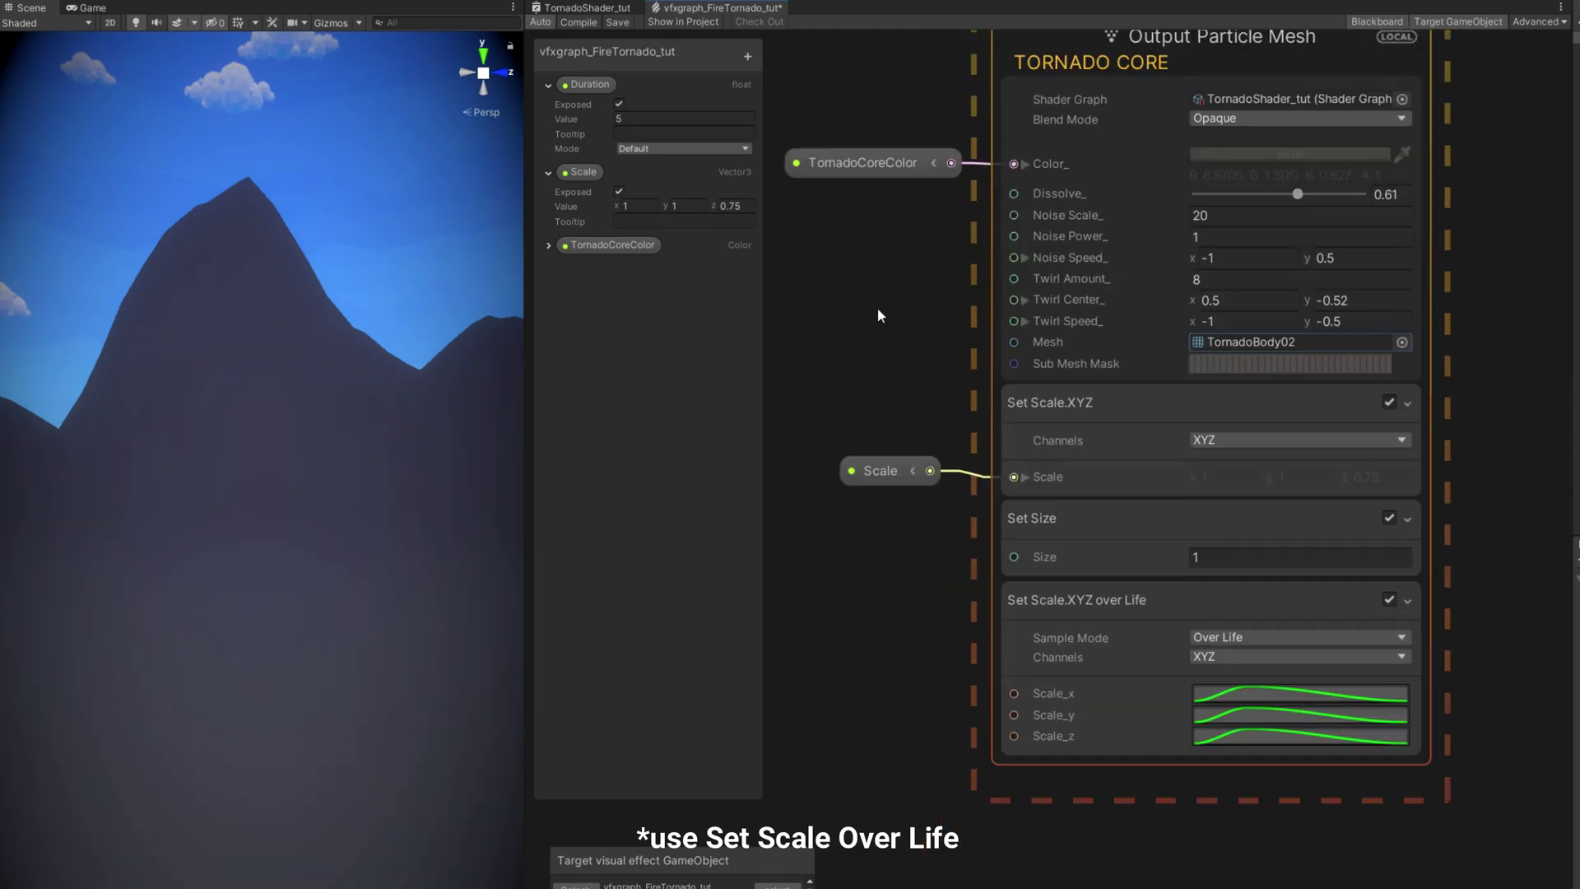
# Add three AnimationCurve properties to the graph's blackboard
pyautogui.click(749, 56)
pyautogui.click(808, 113)
pyautogui.click(747, 56)
pyautogui.click(801, 100)
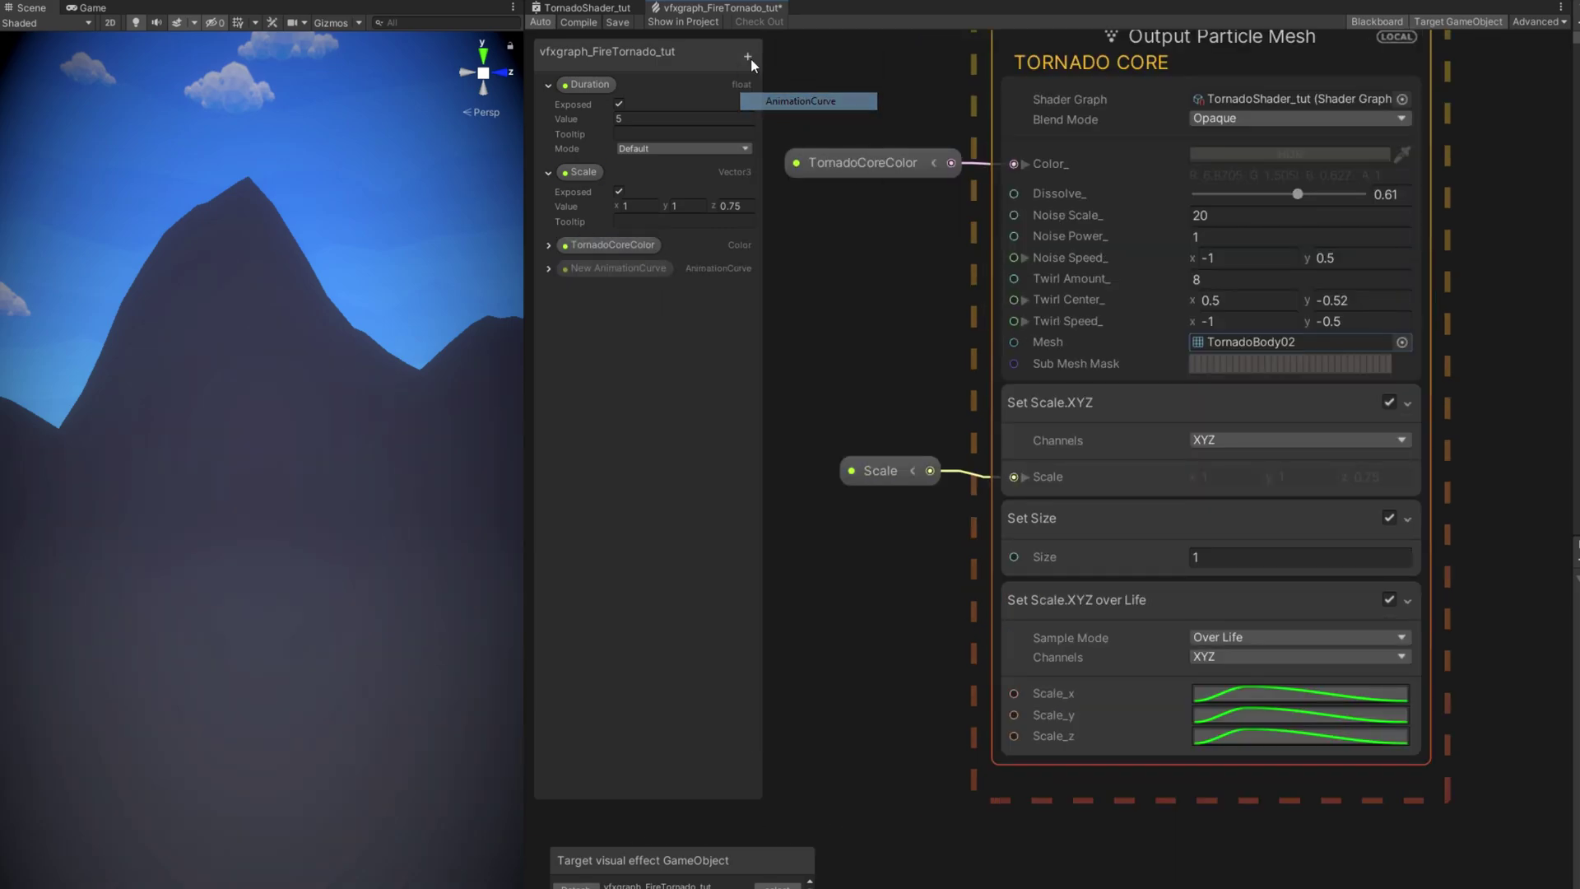
pyautogui.click(747, 56)
pyautogui.click(801, 100)
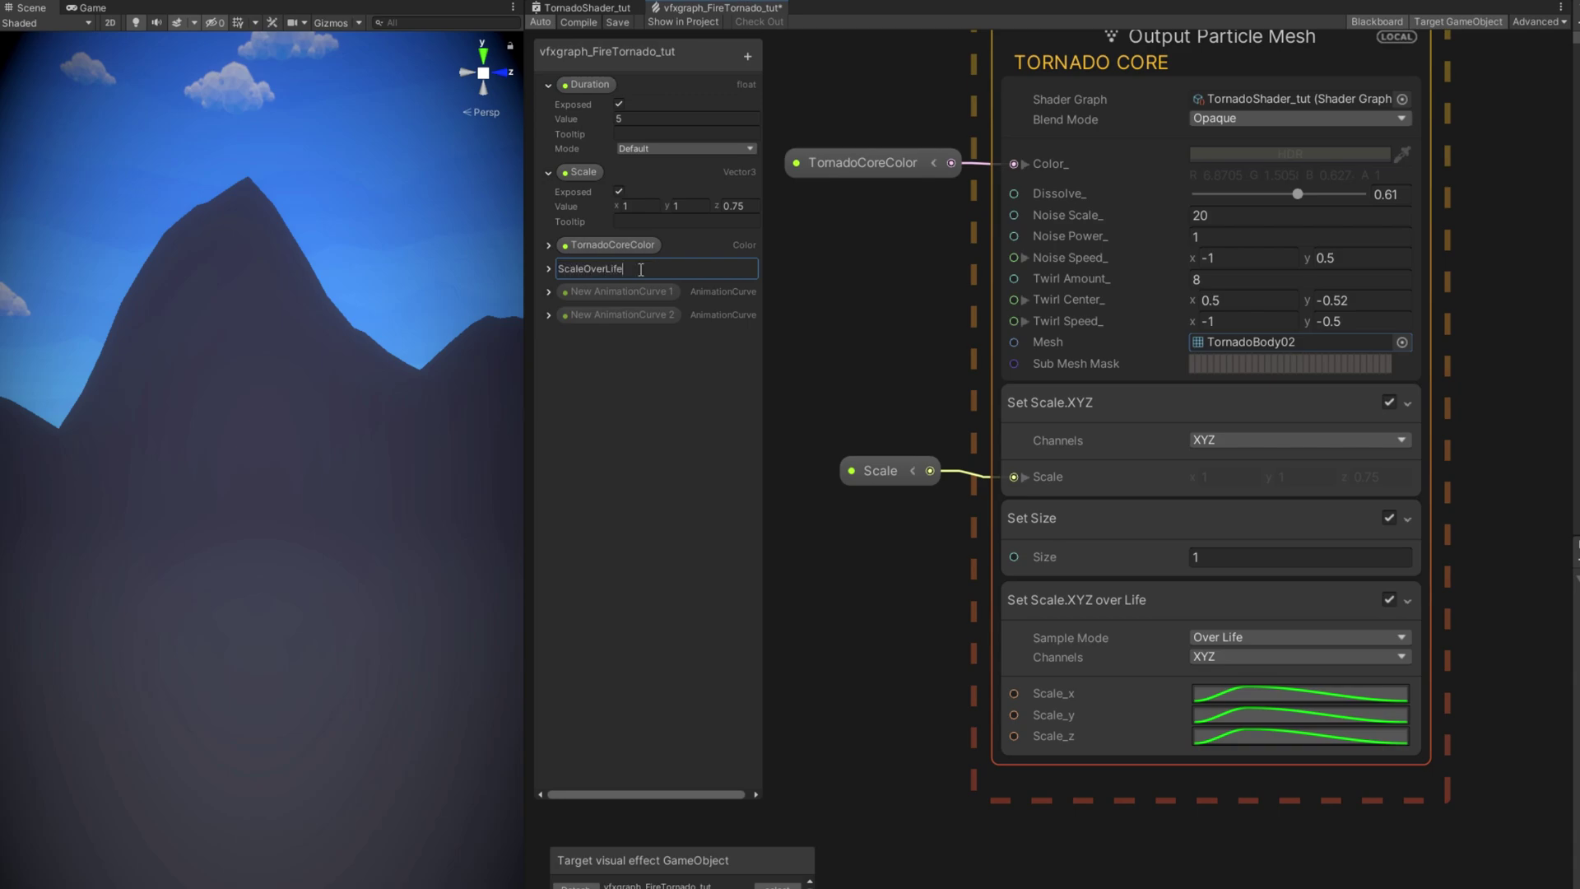
# Name the three AnimationCurve properties ScaleOverLifeX, ScaleOverLifeY and ScaleOverLifeZ
pyautogui.press('Return')
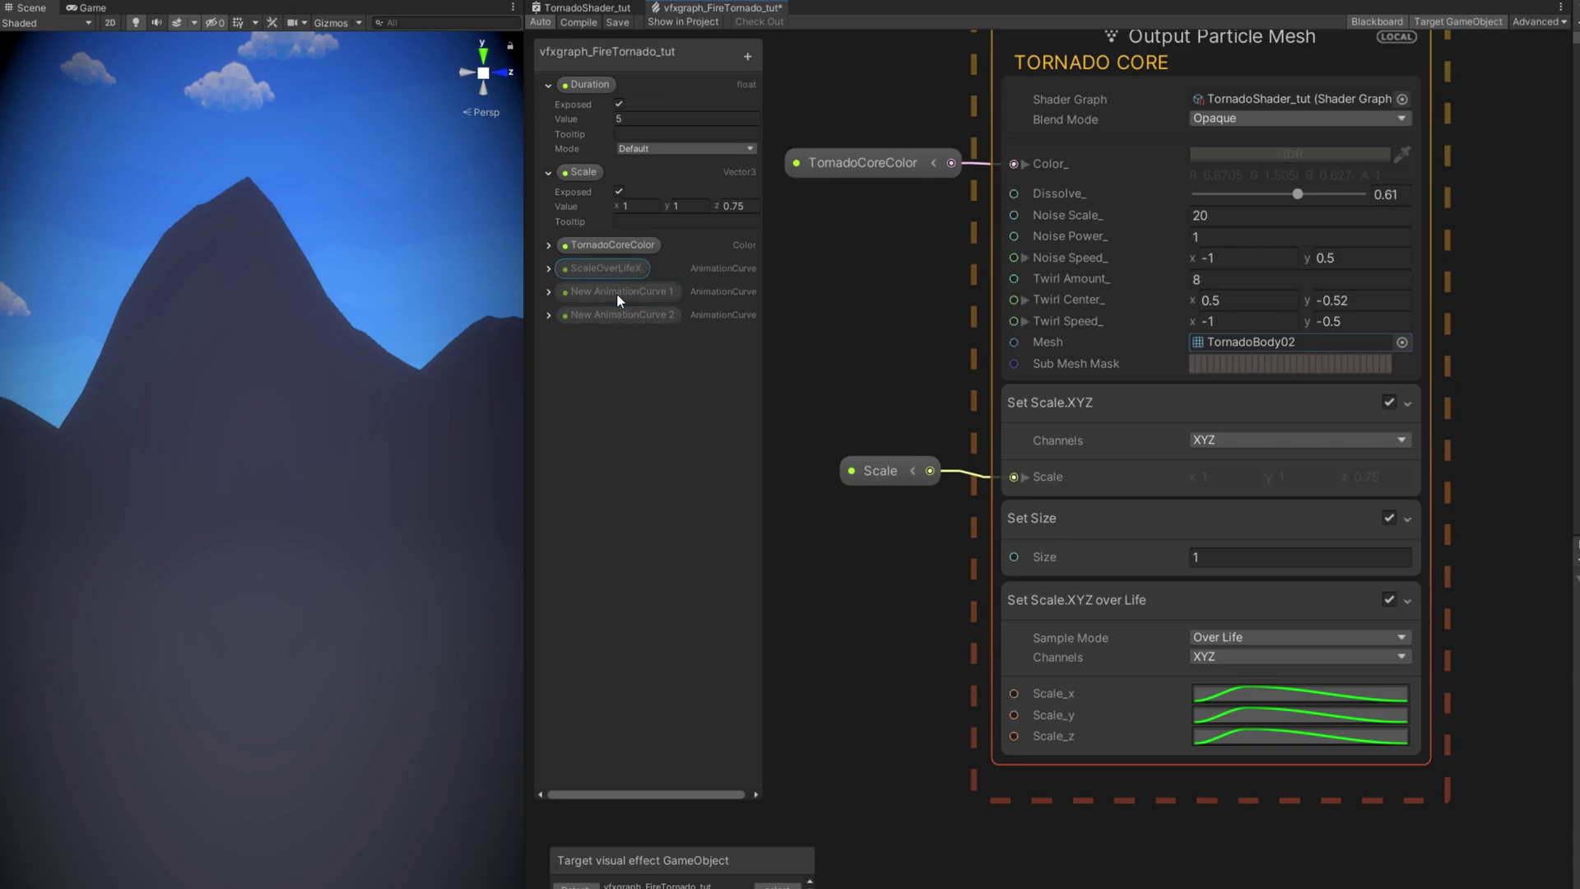
pyautogui.doubleClick(616, 292)
pyautogui.write('ScaleOverLifeY')
pyautogui.press('Return')
pyautogui.press('BackSpace')
pyautogui.write('Z')
pyautogui.press('Return')
# Place the ScaleOverLifeX, Y and Z properties in the graph and connect them to the over-life block's Scale_x, Scale_y and Scale_z inputs
pyautogui.moveTo(691, 268); pyautogui.dragTo(856, 704)
pyautogui.moveTo(933, 704); pyautogui.dragTo(1014, 693)
pyautogui.moveTo(888, 700); pyautogui.dragTo(889, 690)
pyautogui.moveTo(608, 294); pyautogui.dragTo(786, 724)
pyautogui.moveTo(934, 740); pyautogui.dragTo(1013, 715)
pyautogui.moveTo(872, 740); pyautogui.dragTo(821, 758)
pyautogui.moveTo(968, 773); pyautogui.dragTo(1014, 736)
pyautogui.moveTo(891, 773); pyautogui.dragTo(855, 773)
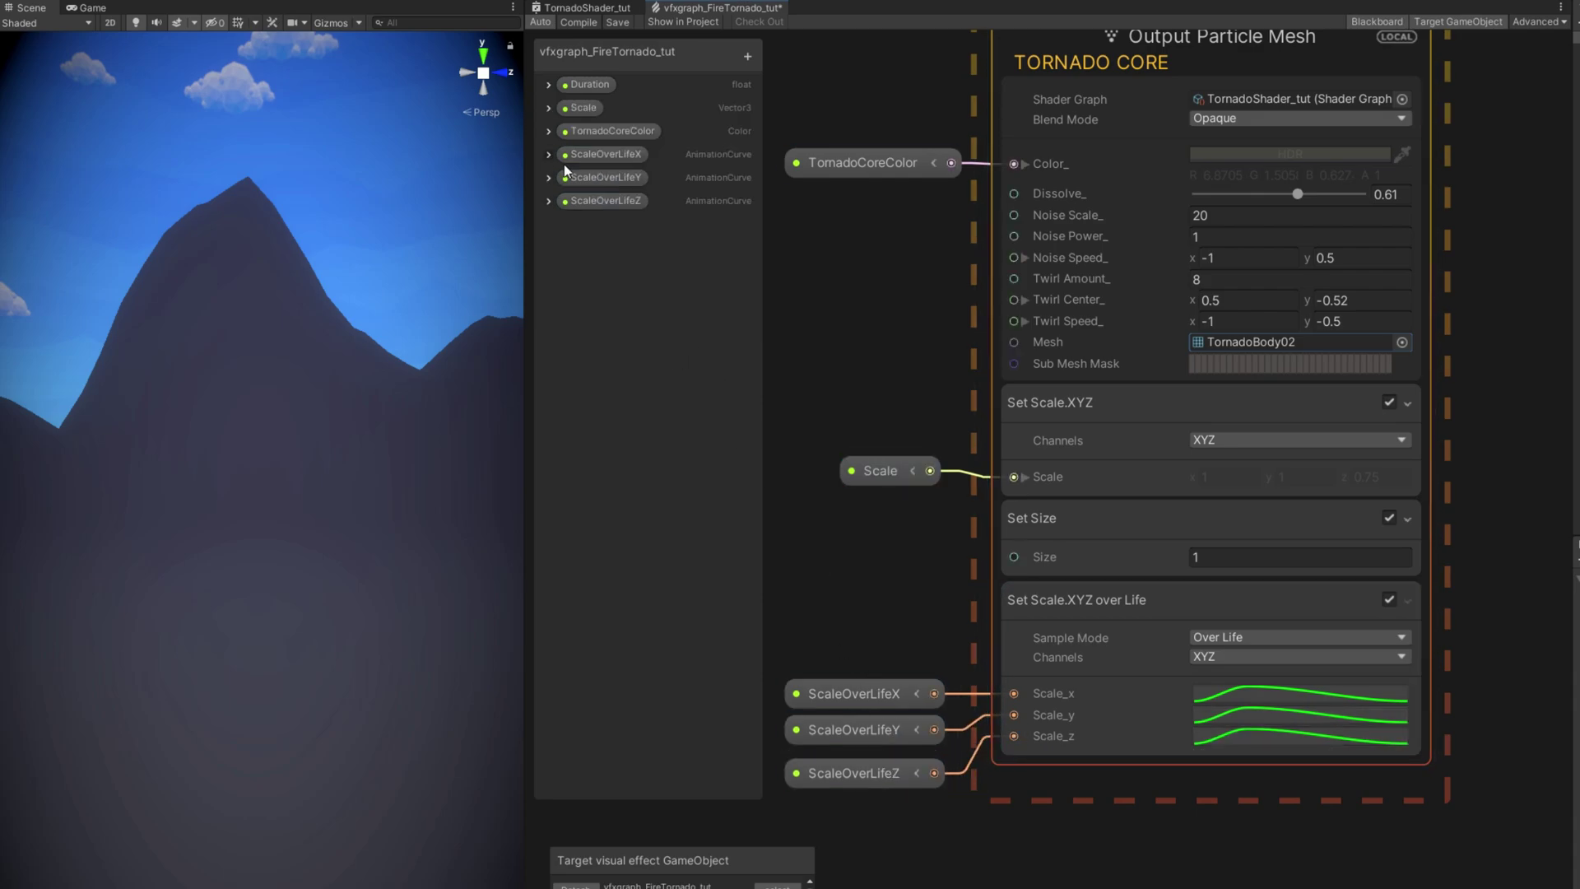
# Change the Composition of the Scale over Life block from Overwrite to Multiply
pyautogui.click(1089, 624)
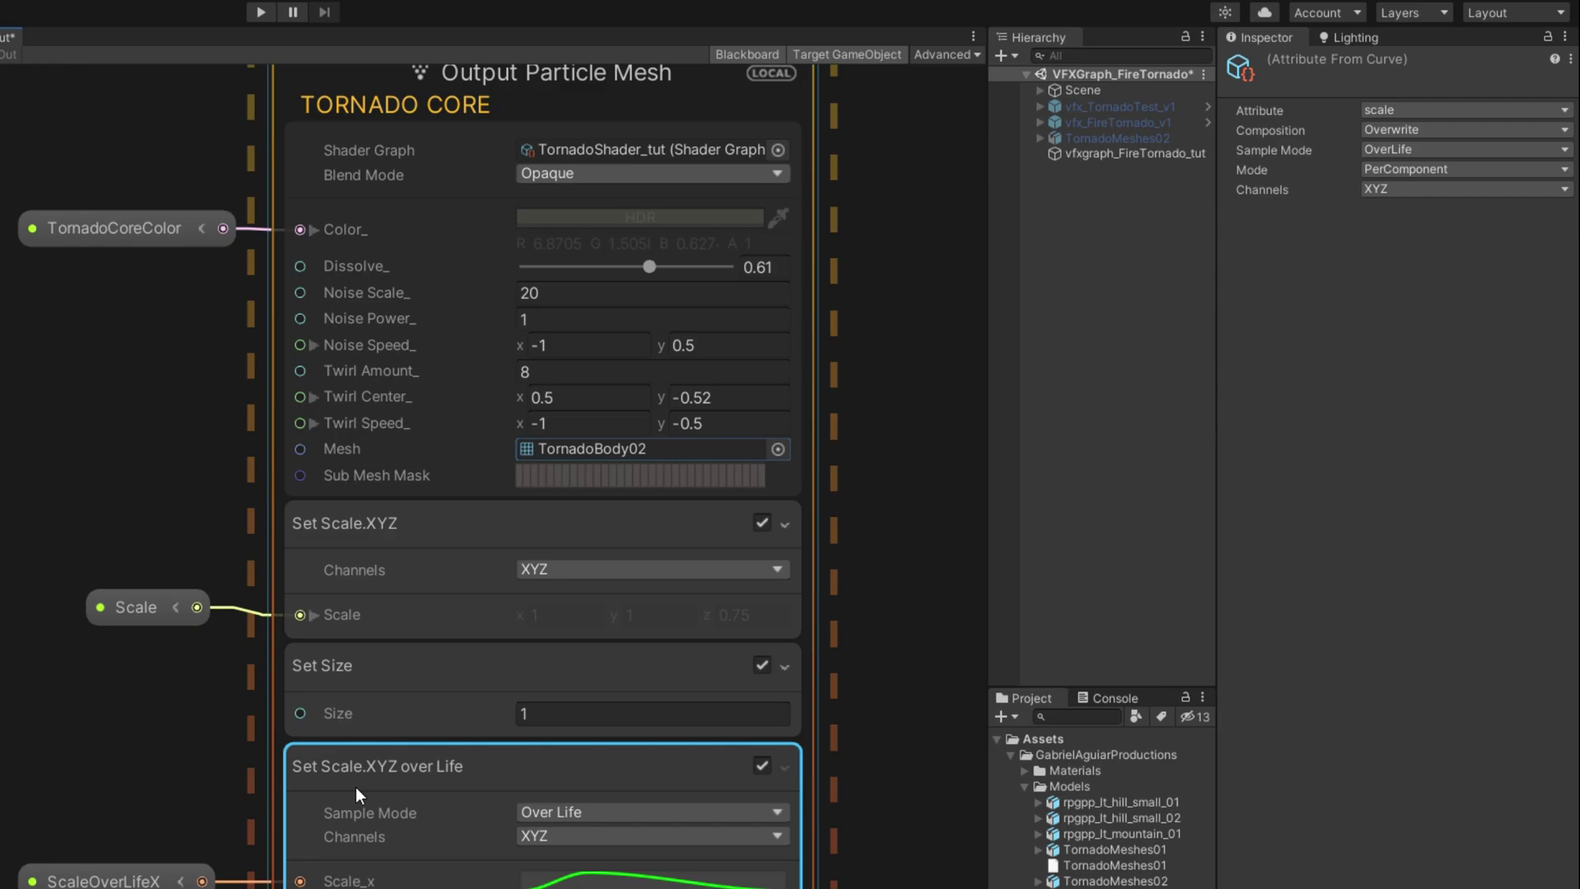
pyautogui.click(1439, 129)
pyautogui.click(1442, 195)
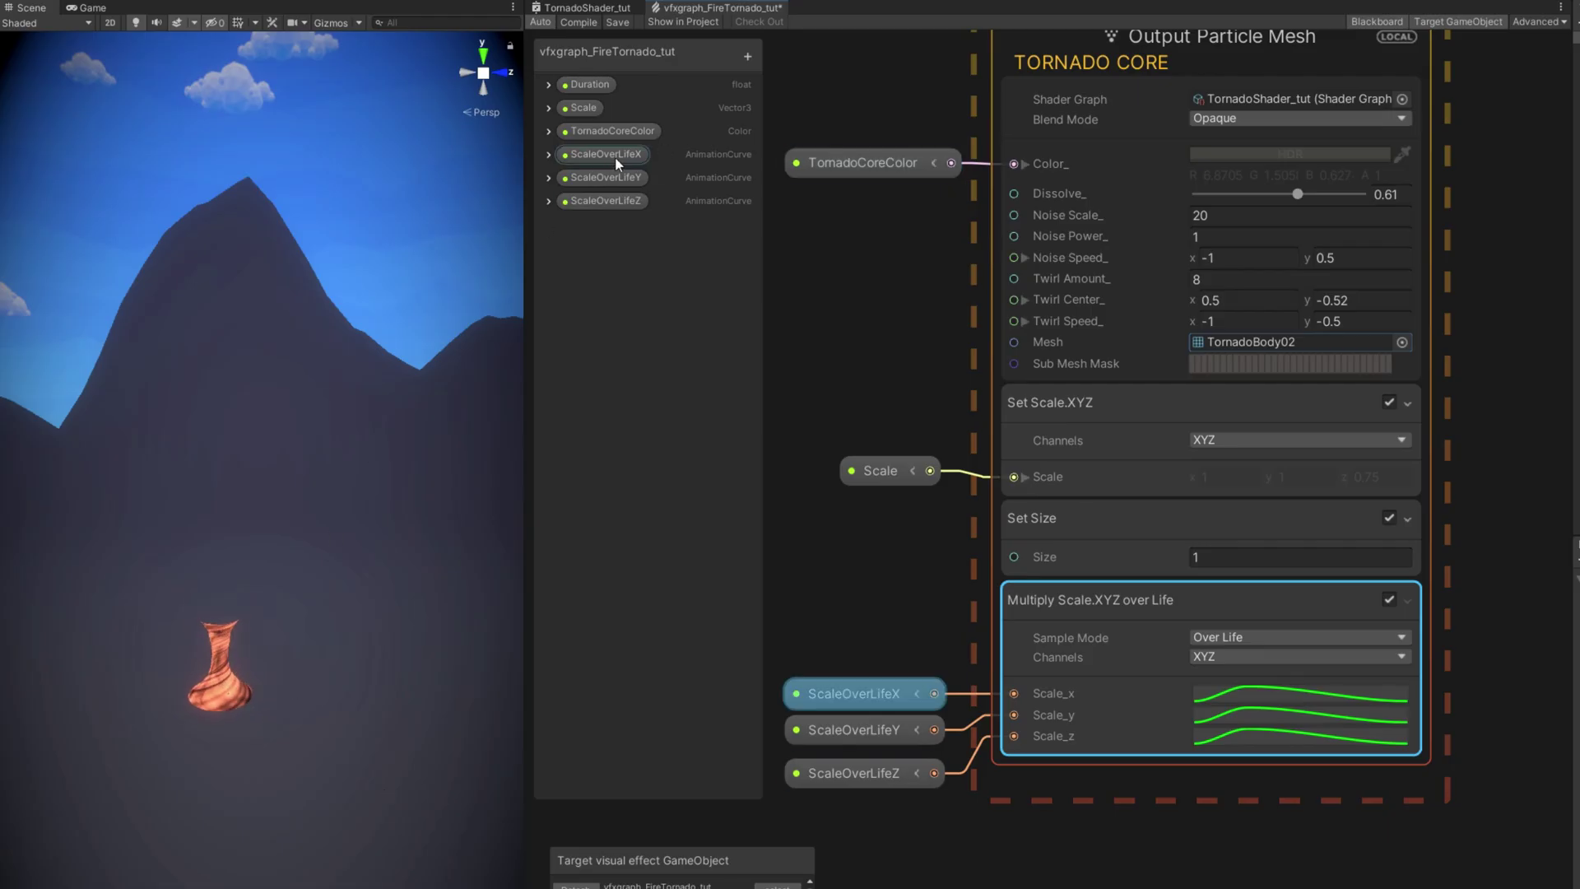
# Apply the flat preset to the ScaleOverLifeX curve, add a key at about 0.1 and lower the starting key to about 0
pyautogui.click(549, 155)
pyautogui.click(640, 189)
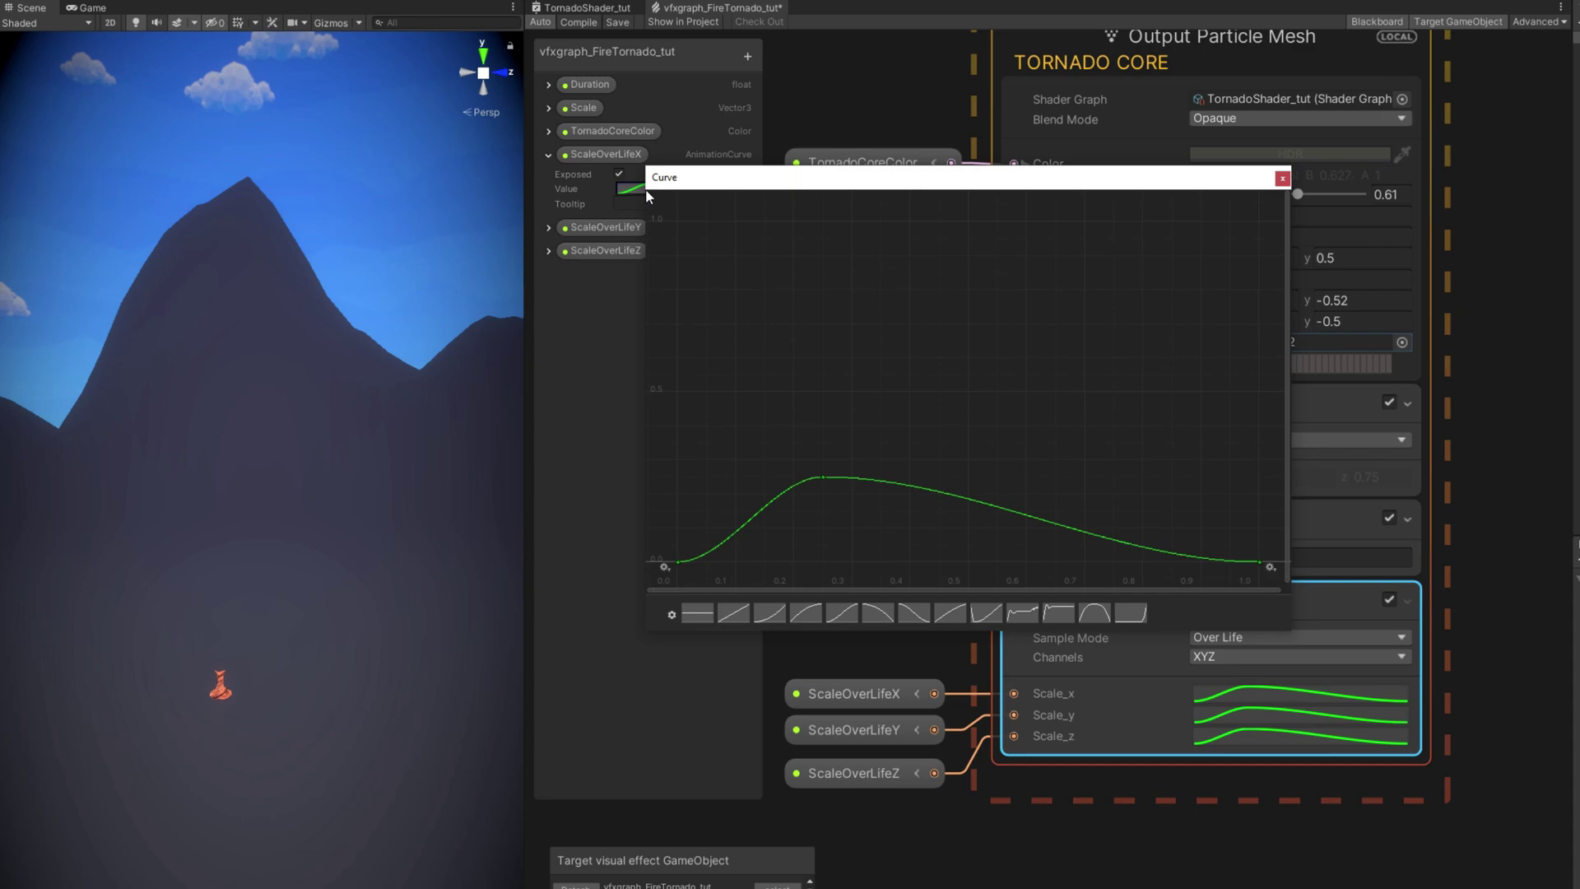
pyautogui.click(715, 616)
pyautogui.rightClick(737, 227)
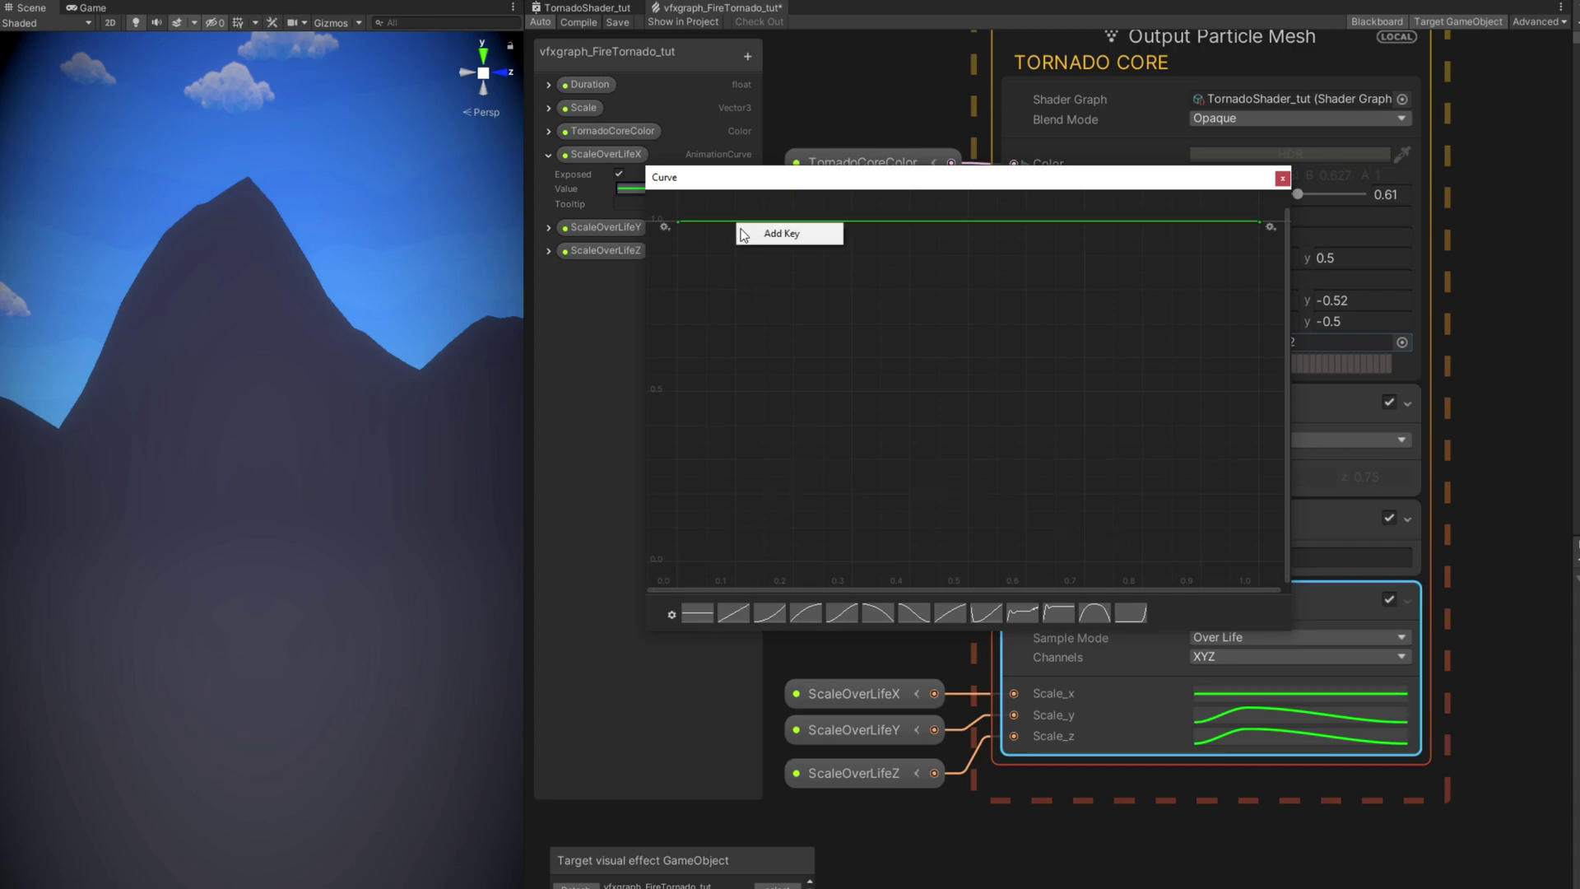
pyautogui.click(770, 234)
pyautogui.moveTo(679, 222); pyautogui.dragTo(686, 553)
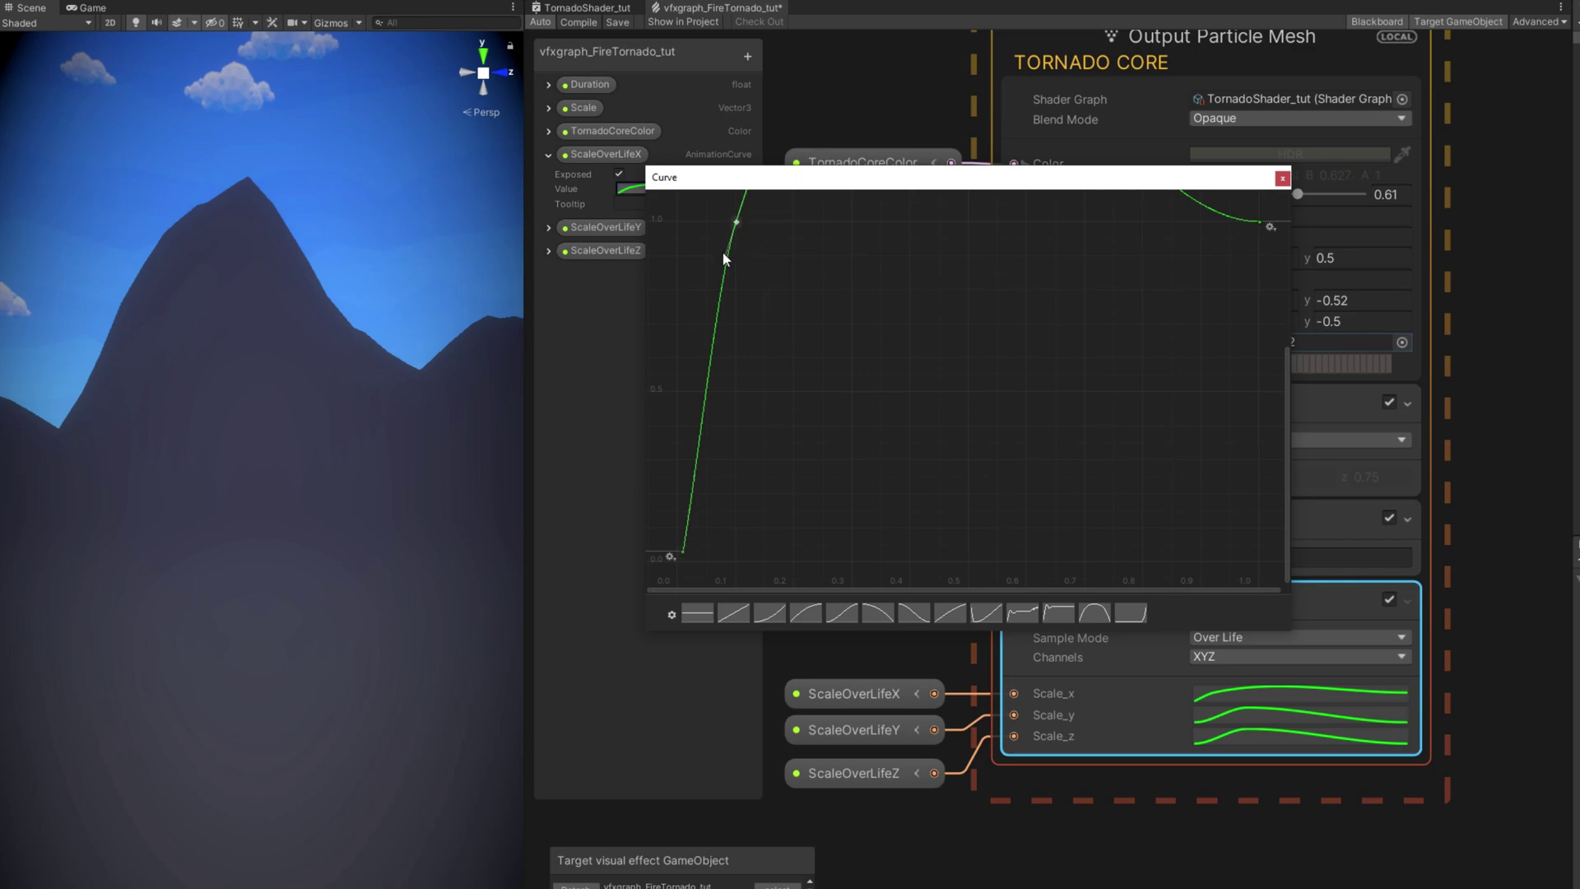
# Shape ScaleOverLifeX into a steep rise with a slight overshoot and bounce that settles at 1, and save the curve as a new preset
pyautogui.moveTo(722, 252)
pyautogui.mouseDown()
pyautogui.moveTo(720, 225)
pyautogui.moveTo(703, 262)
pyautogui.mouseUp()
pyautogui.doubleClick(798, 260)
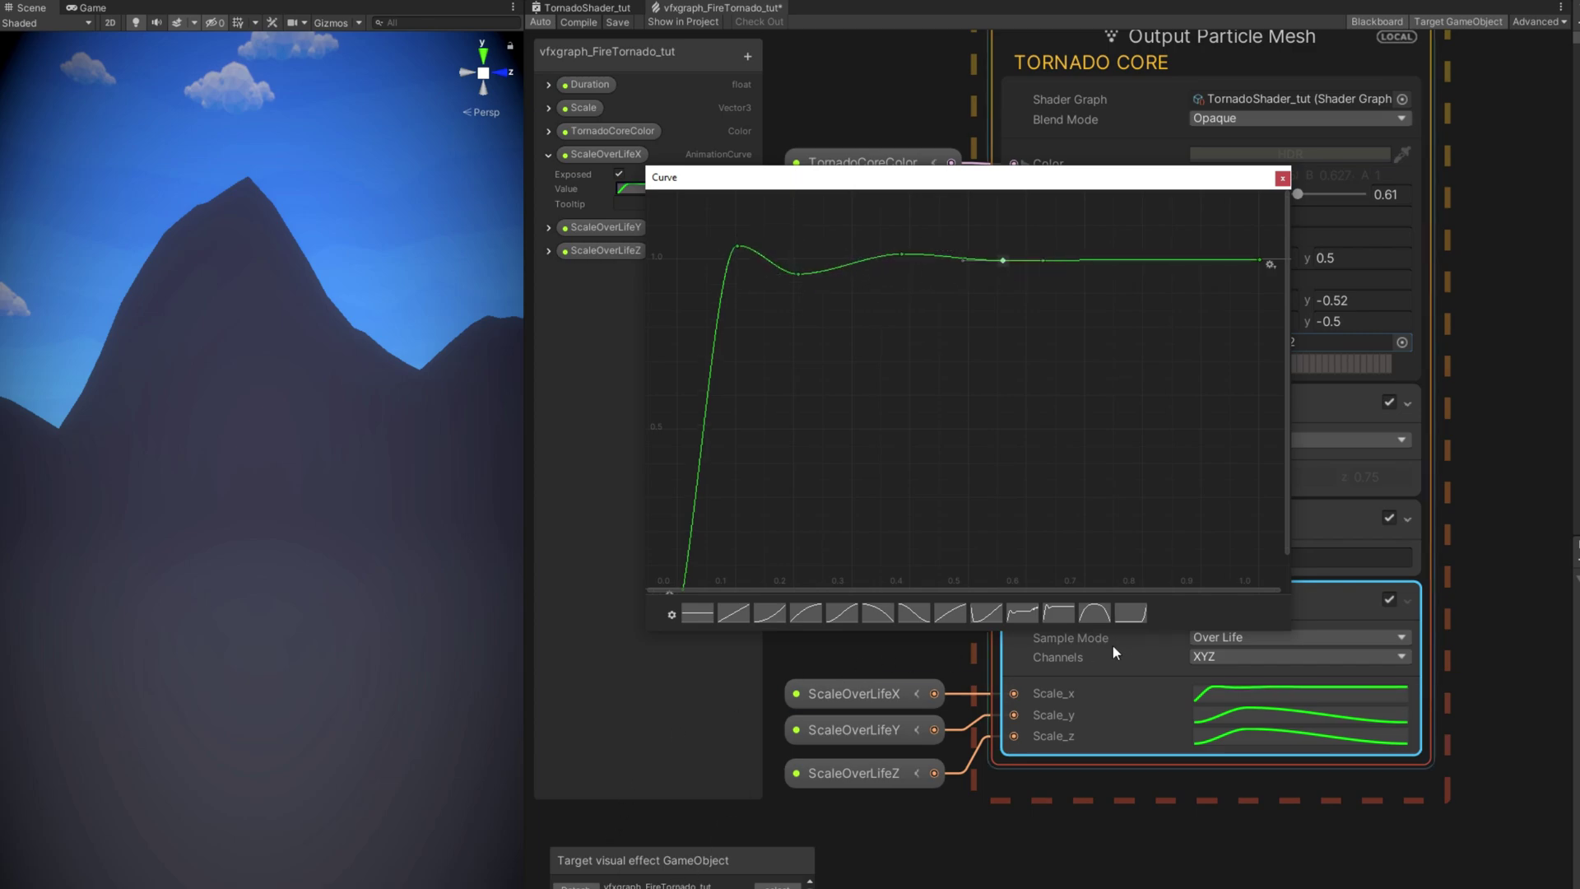
pyautogui.click(672, 616)
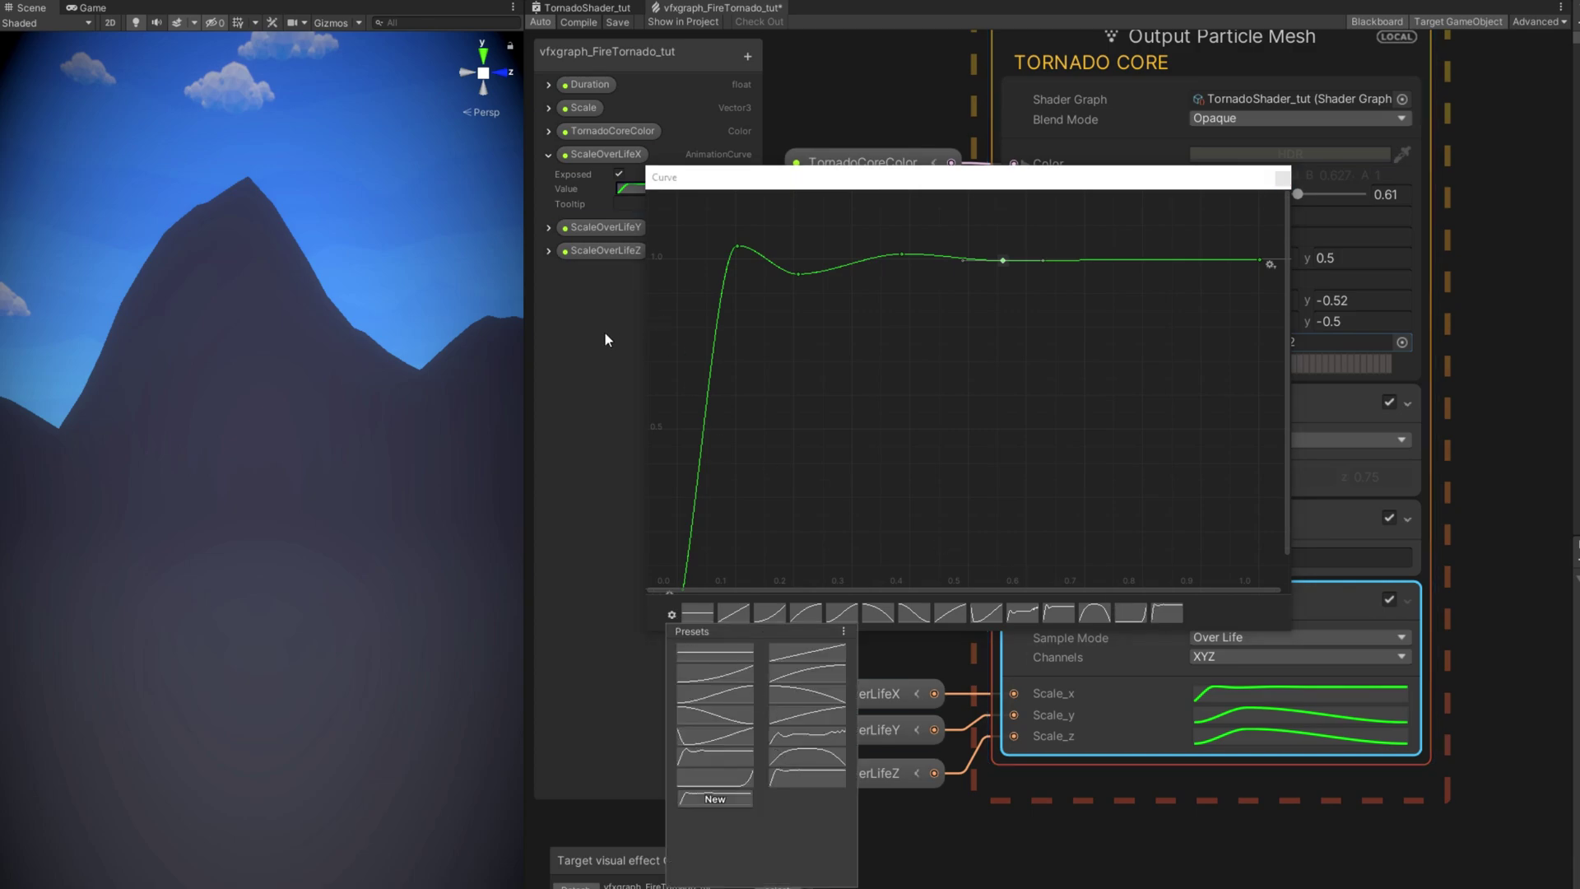
# Apply the saved steep-rise curve preset to both the ScaleOverLifeY and ScaleOverLifeZ properties
pyautogui.click(548, 227)
pyautogui.click(642, 263)
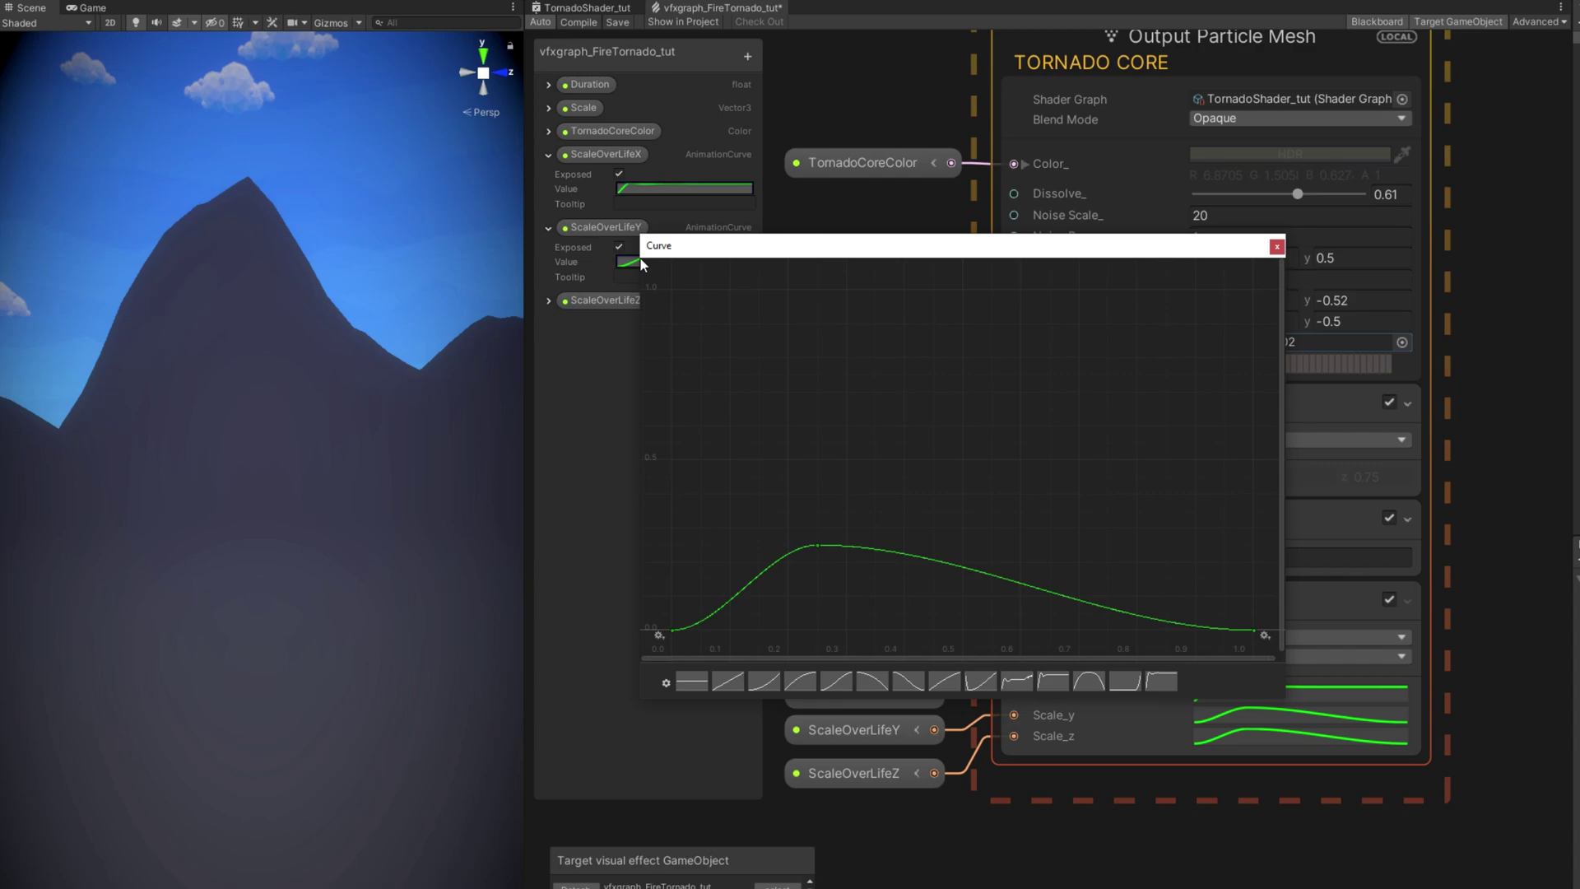
pyautogui.click(1169, 683)
pyautogui.click(548, 300)
pyautogui.click(630, 335)
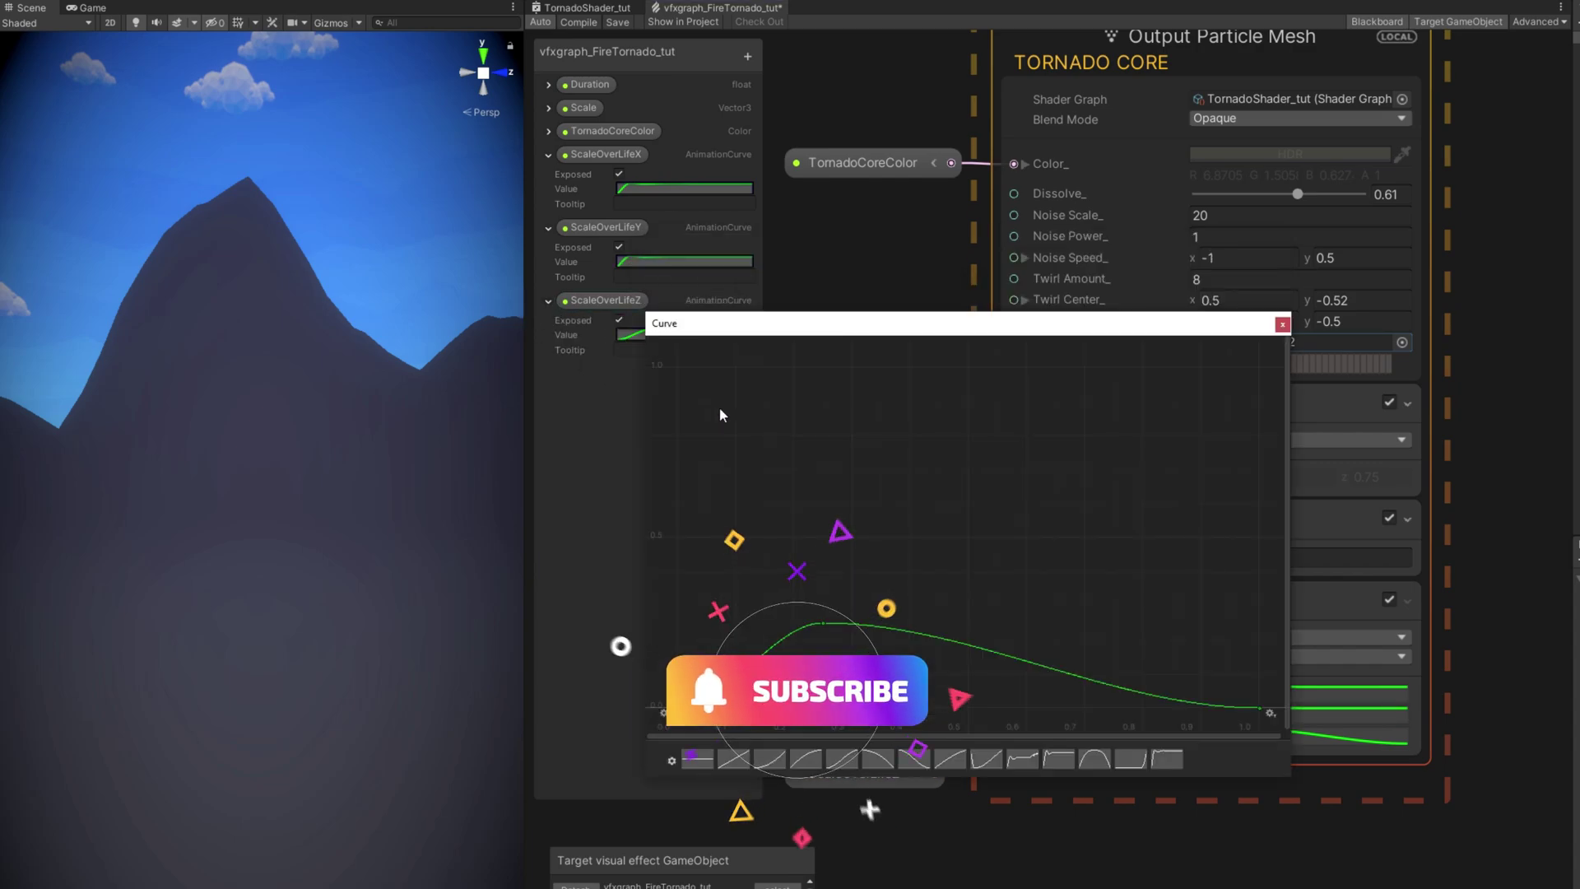
pyautogui.click(1161, 758)
pyautogui.click(634, 693)
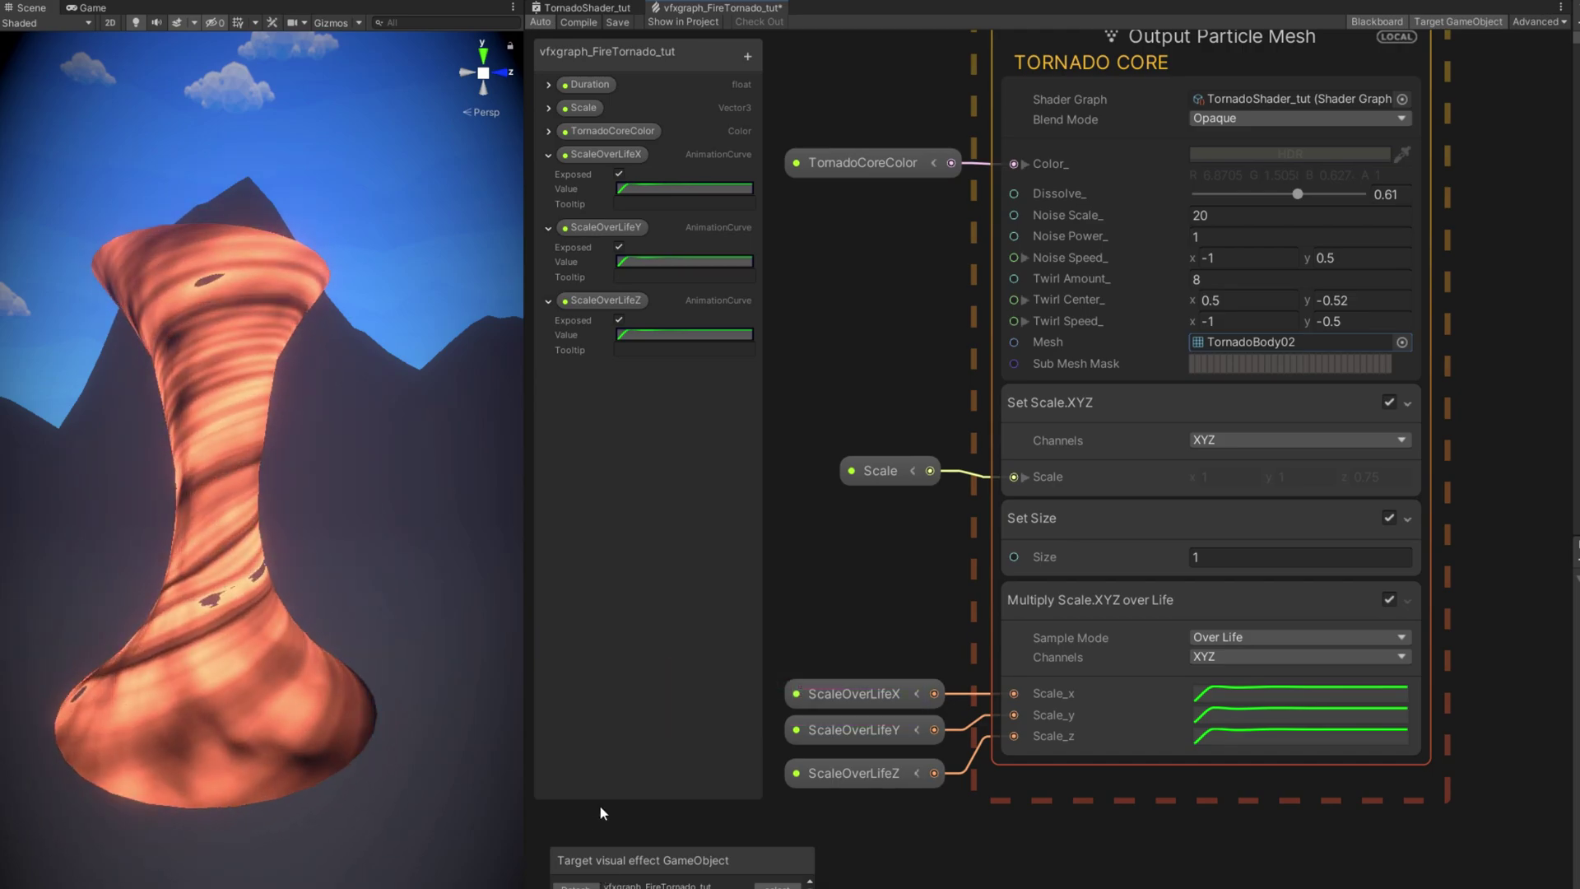
# Try a stronger bounce in the ScaleOverLifeX curve
pyautogui.click(656, 187)
pyautogui.moveTo(779, 383); pyautogui.dragTo(826, 374)
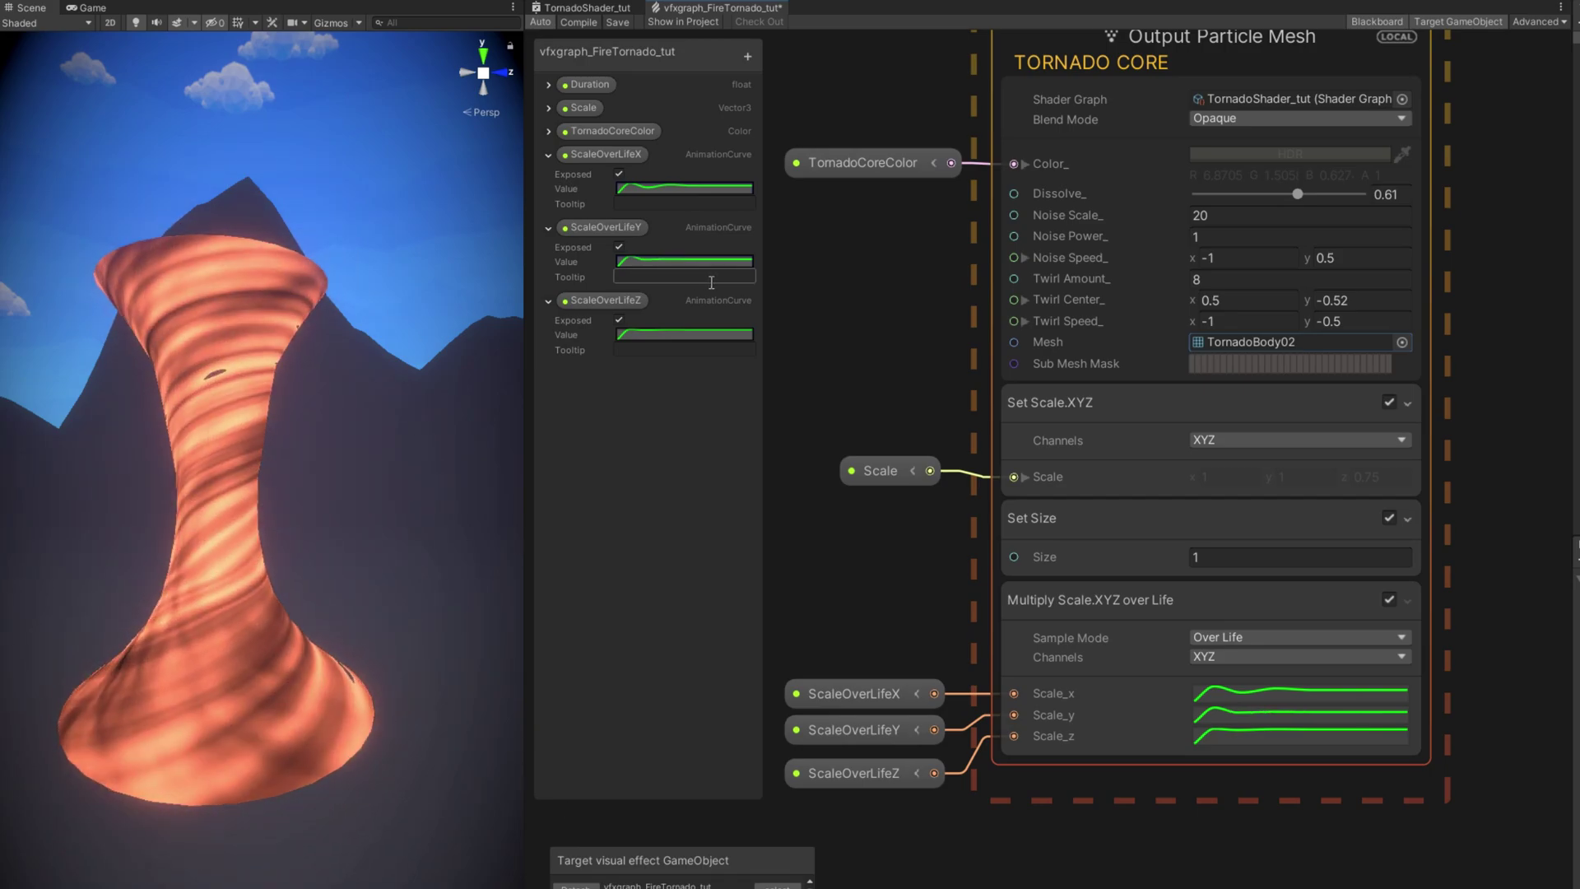
# Add an exposed float property named TornadoCoreDissolve with a value of 0.61
pyautogui.click(747, 55)
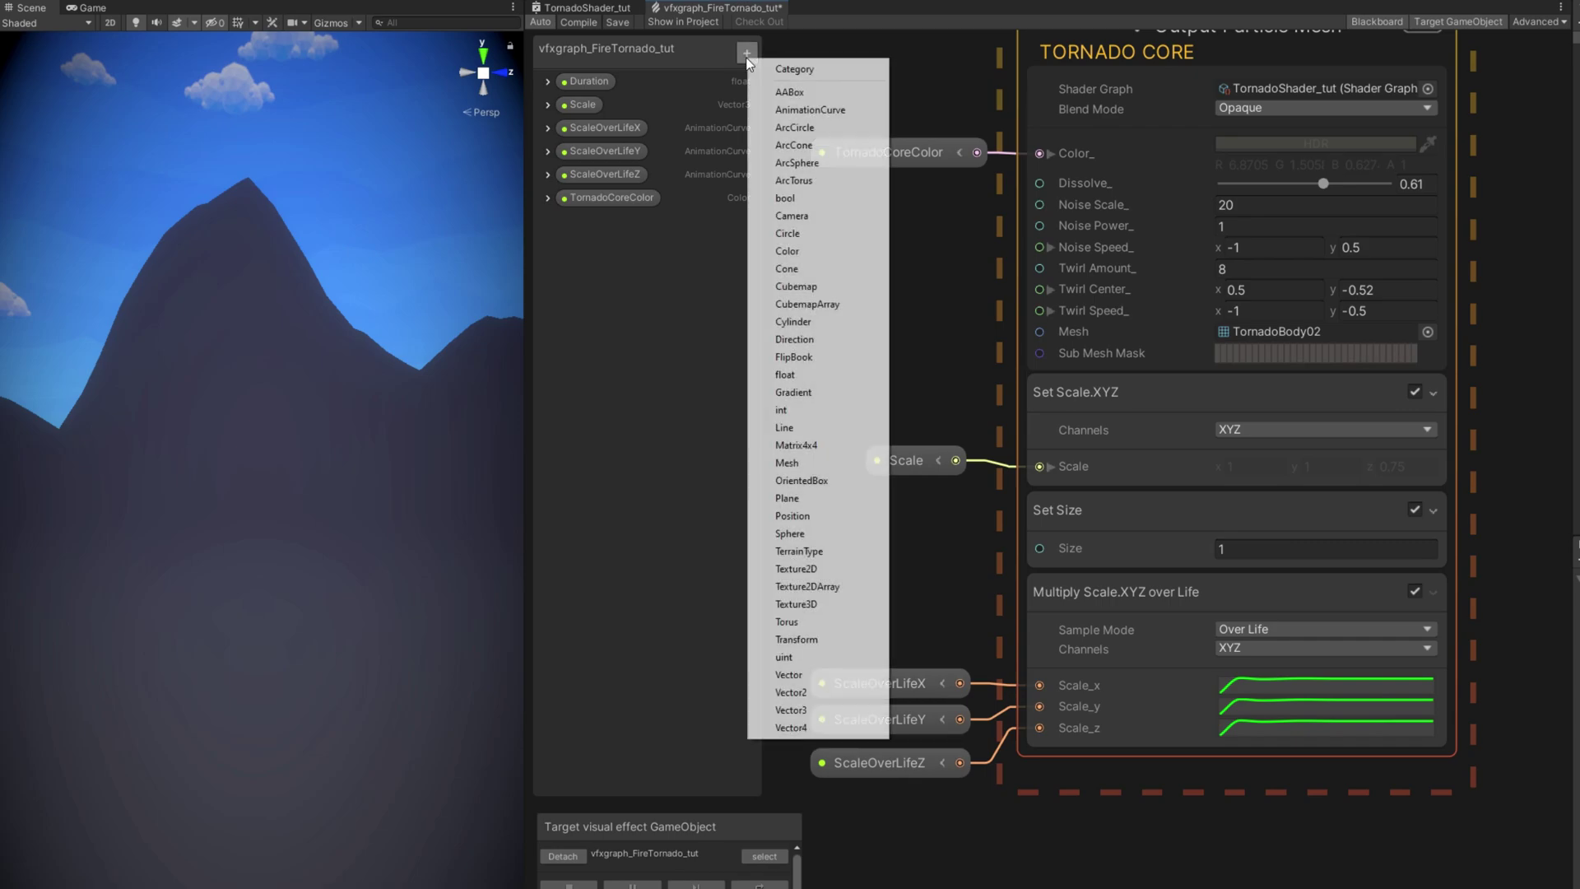
pyautogui.click(803, 375)
pyautogui.write('Tornado')
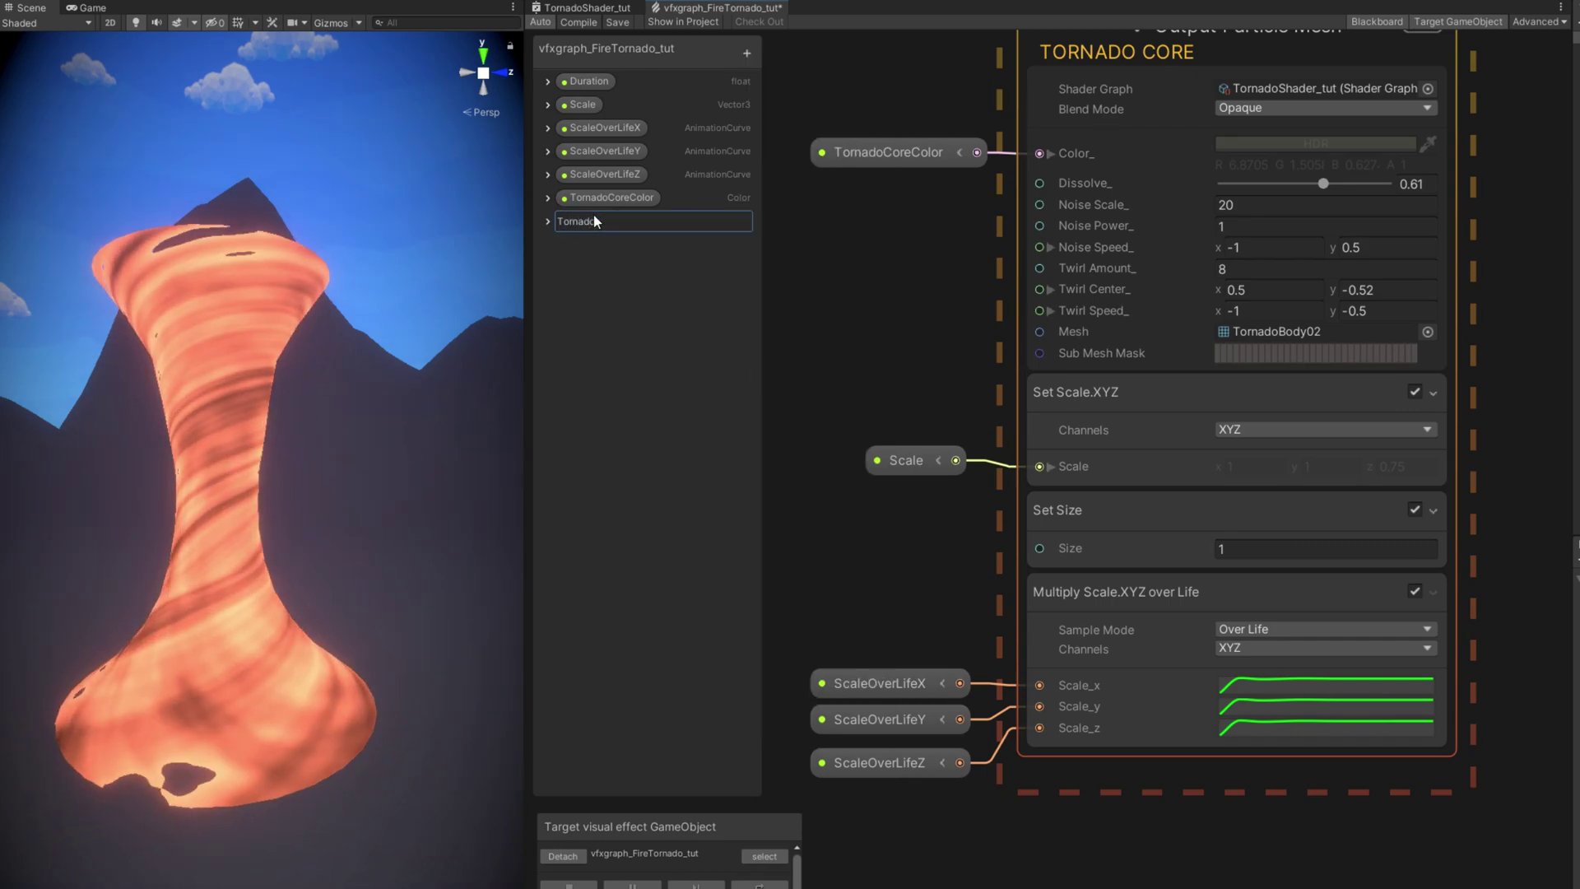
pyautogui.write('CoreDissolve')
pyautogui.press('Return')
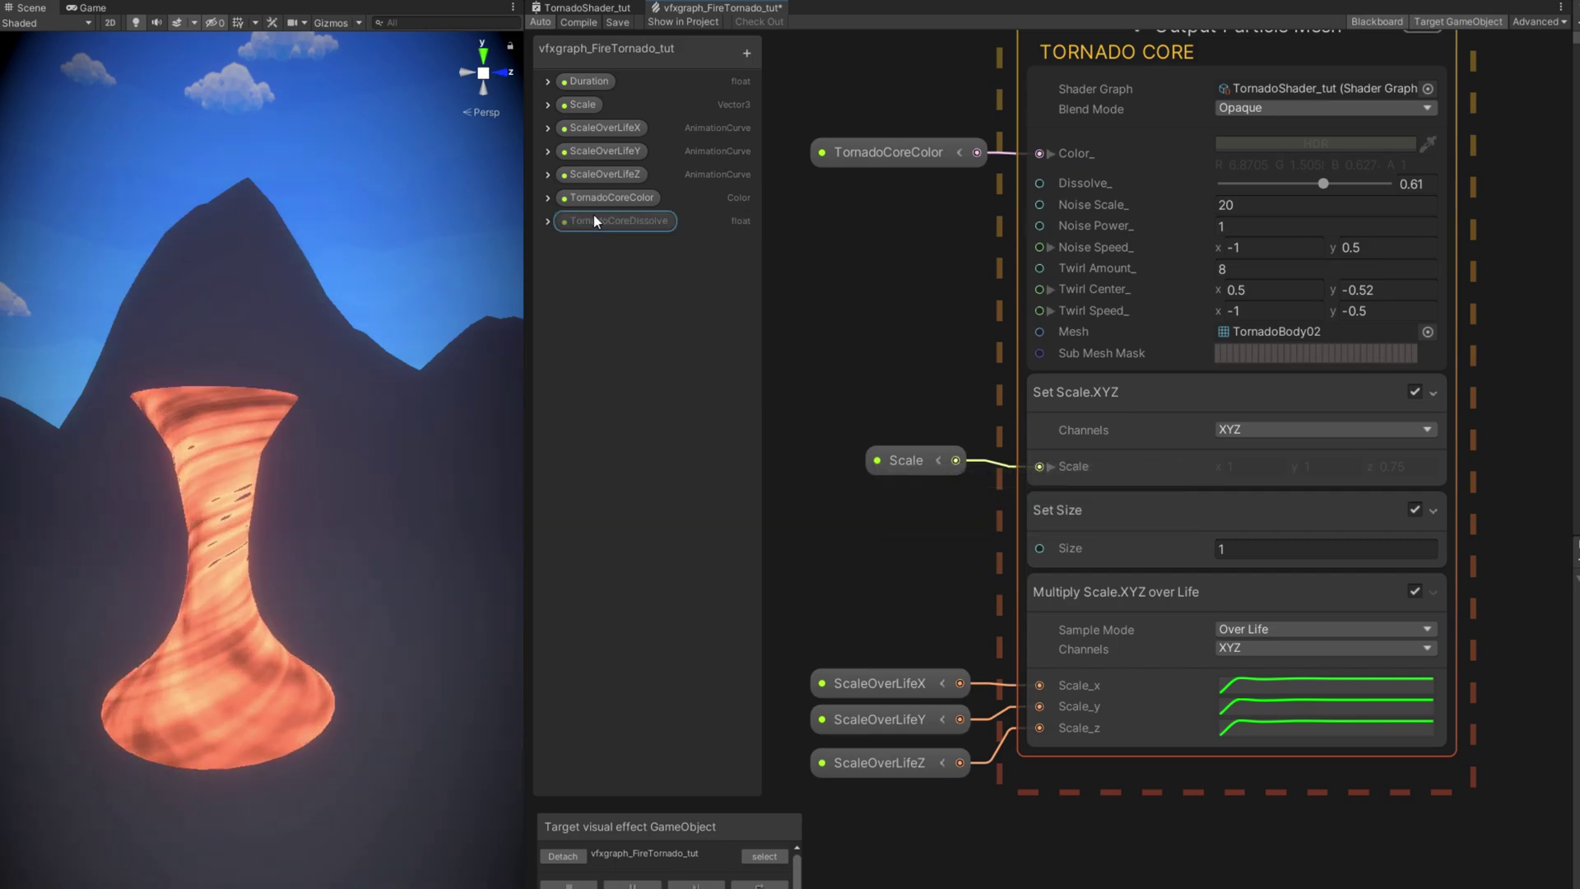
pyautogui.click(547, 221)
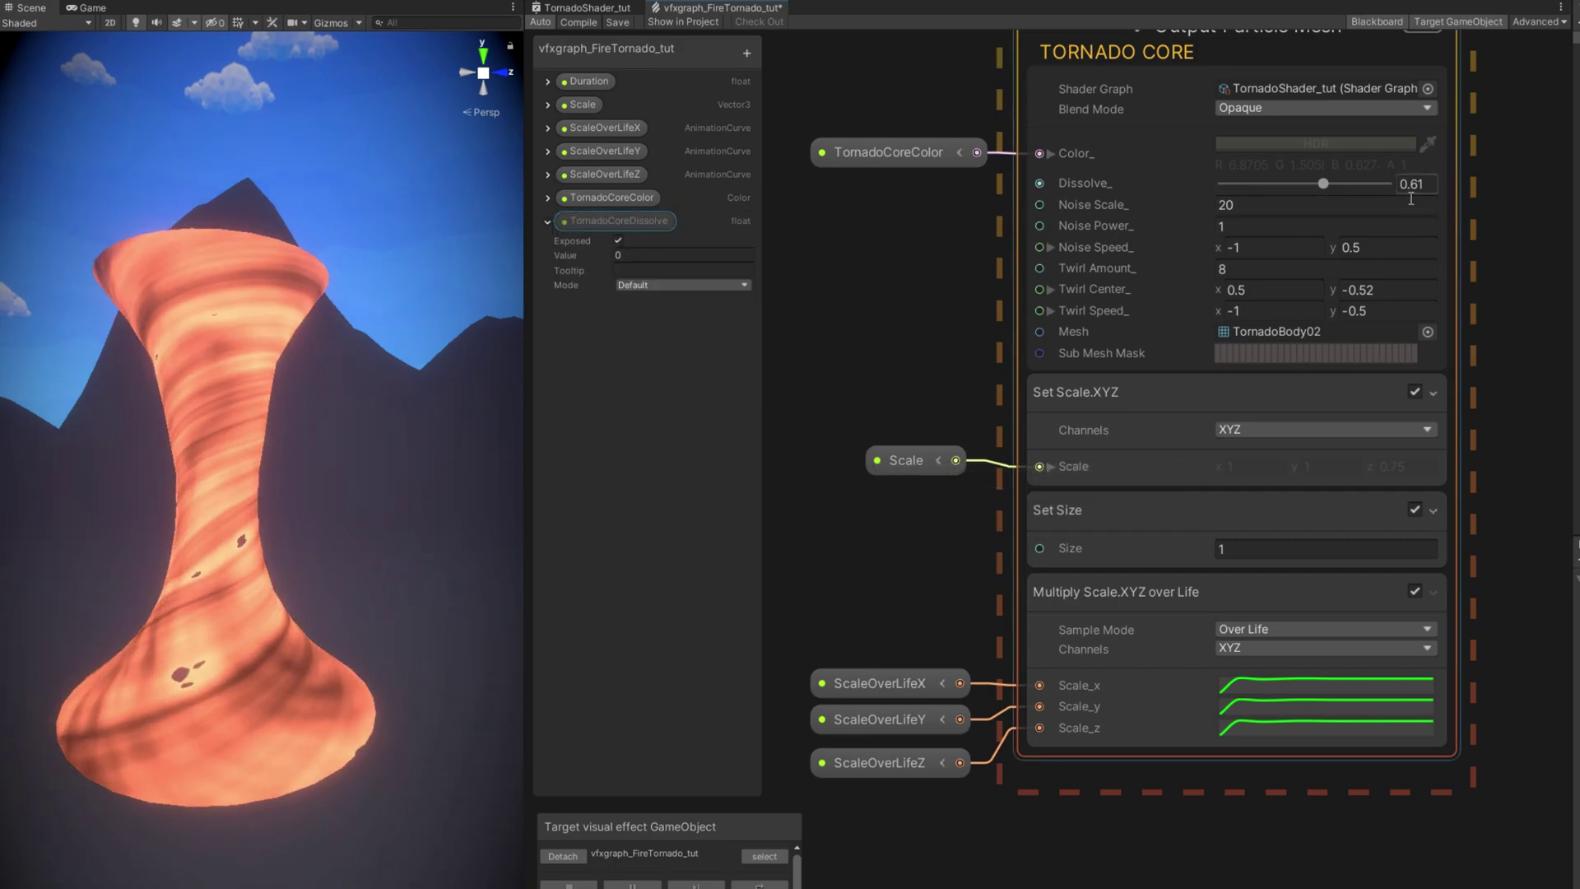
pyautogui.click(642, 255)
pyautogui.write('.61')
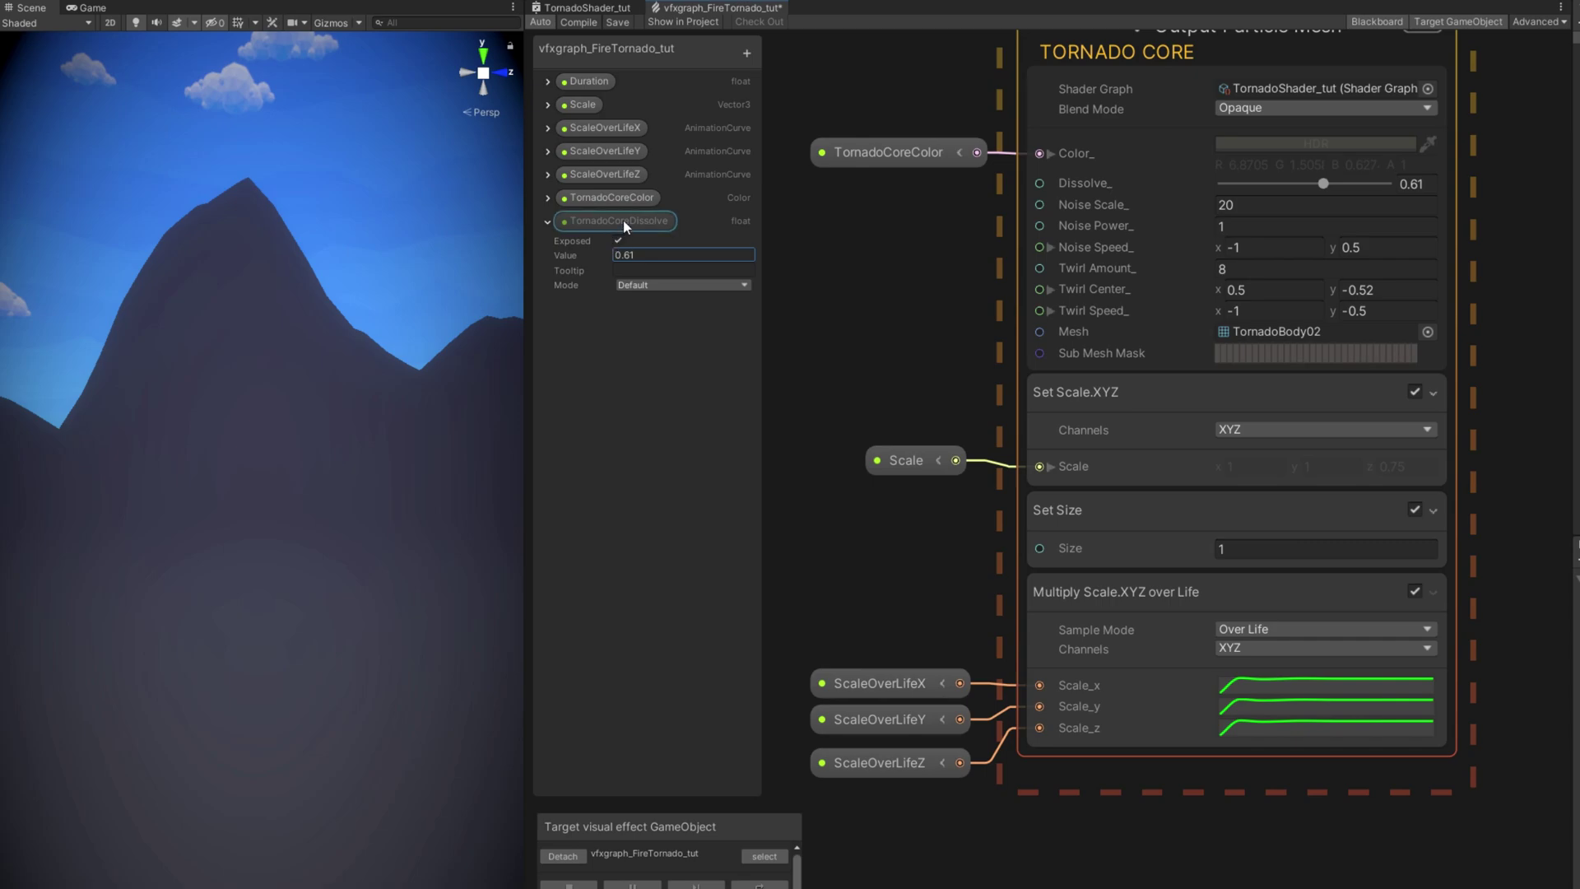
# Place the TornadoCoreDissolve property in the graph, well clear of the TORNADO CORE output's Dissolve_ input
pyautogui.moveTo(624, 220); pyautogui.dragTo(1070, 251)
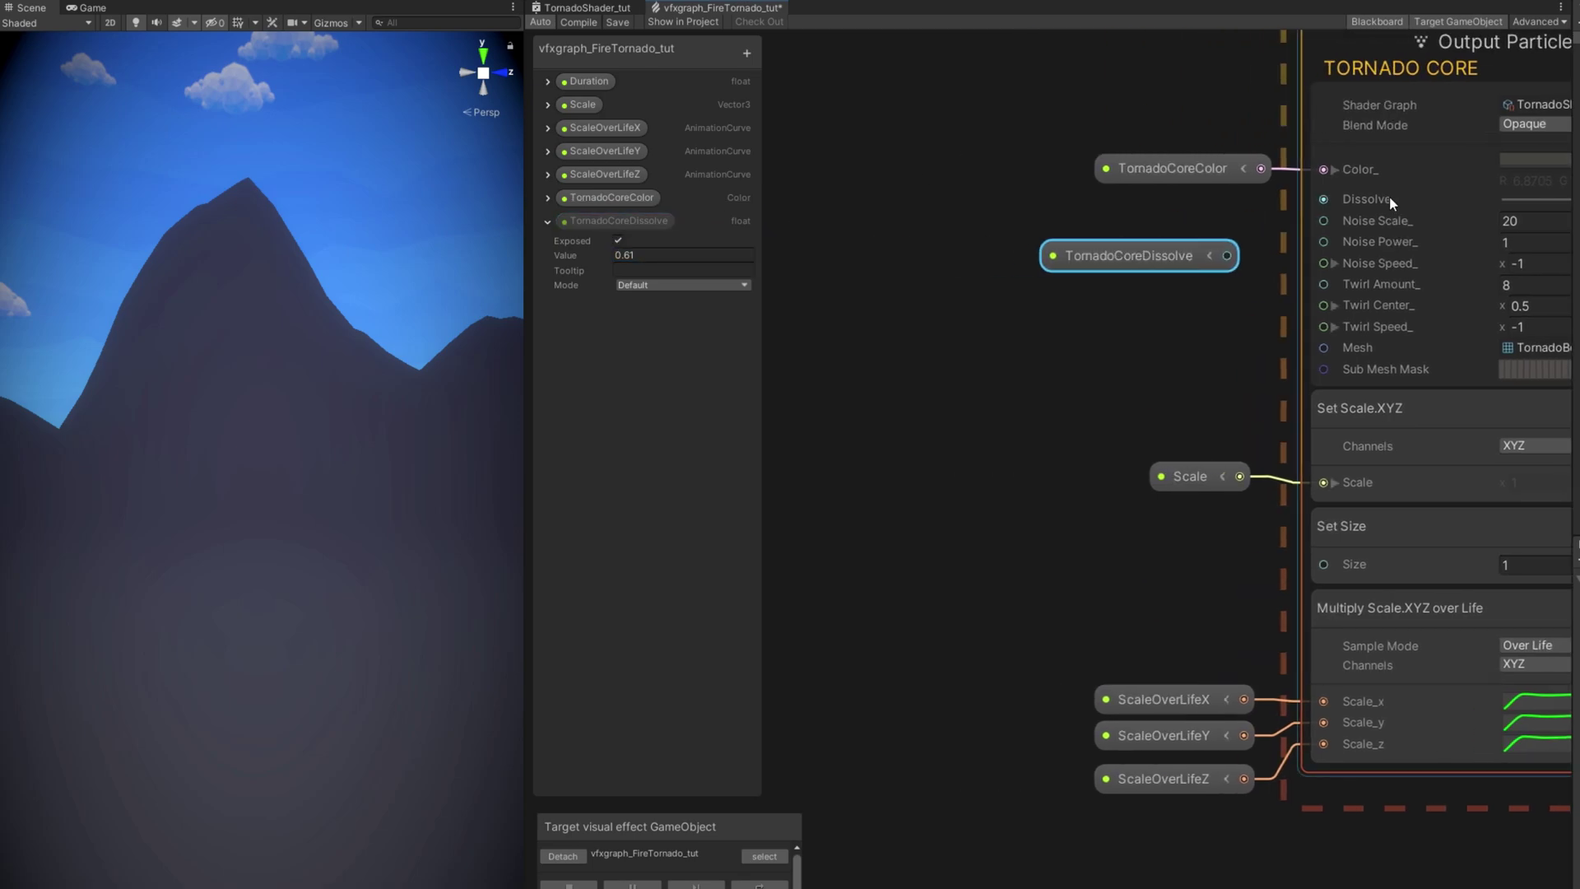
pyautogui.moveTo(1198, 253); pyautogui.dragTo(1126, 333, button='middle')
pyautogui.moveTo(1024, 329); pyautogui.dragTo(835, 309)
pyautogui.moveTo(886, 310); pyautogui.dragTo(1112, 343, button='middle')
pyautogui.moveTo(1112, 343); pyautogui.dragTo(999, 303)
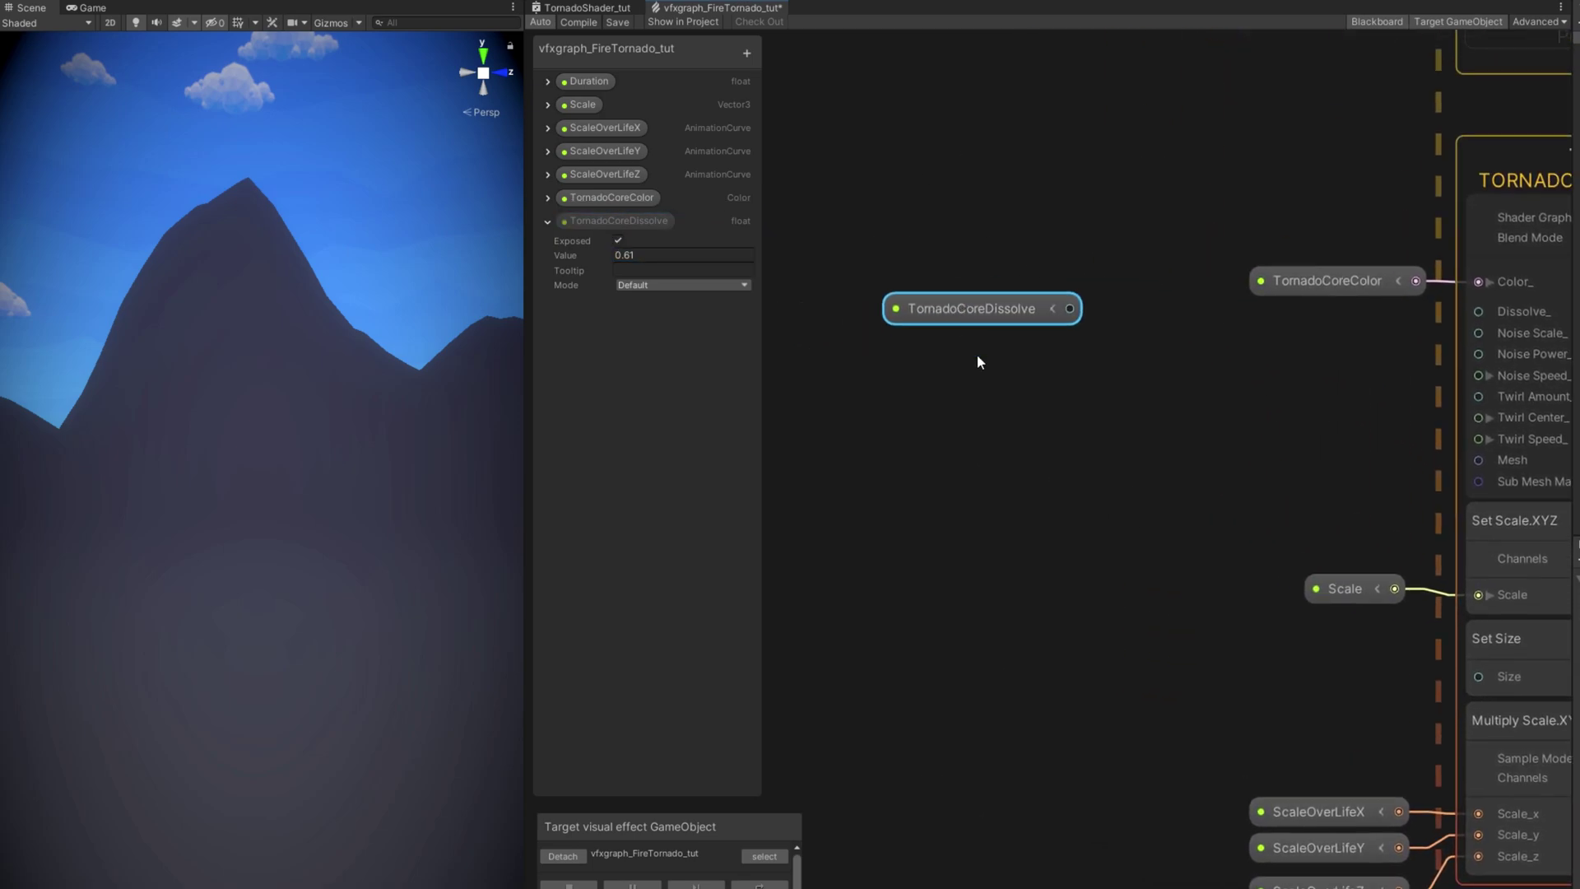
# Add a Sample Curve operator below the TornadoCoreDissolve node
pyautogui.click(979, 362)
pyautogui.press('space')
pyautogui.write('sample curve')
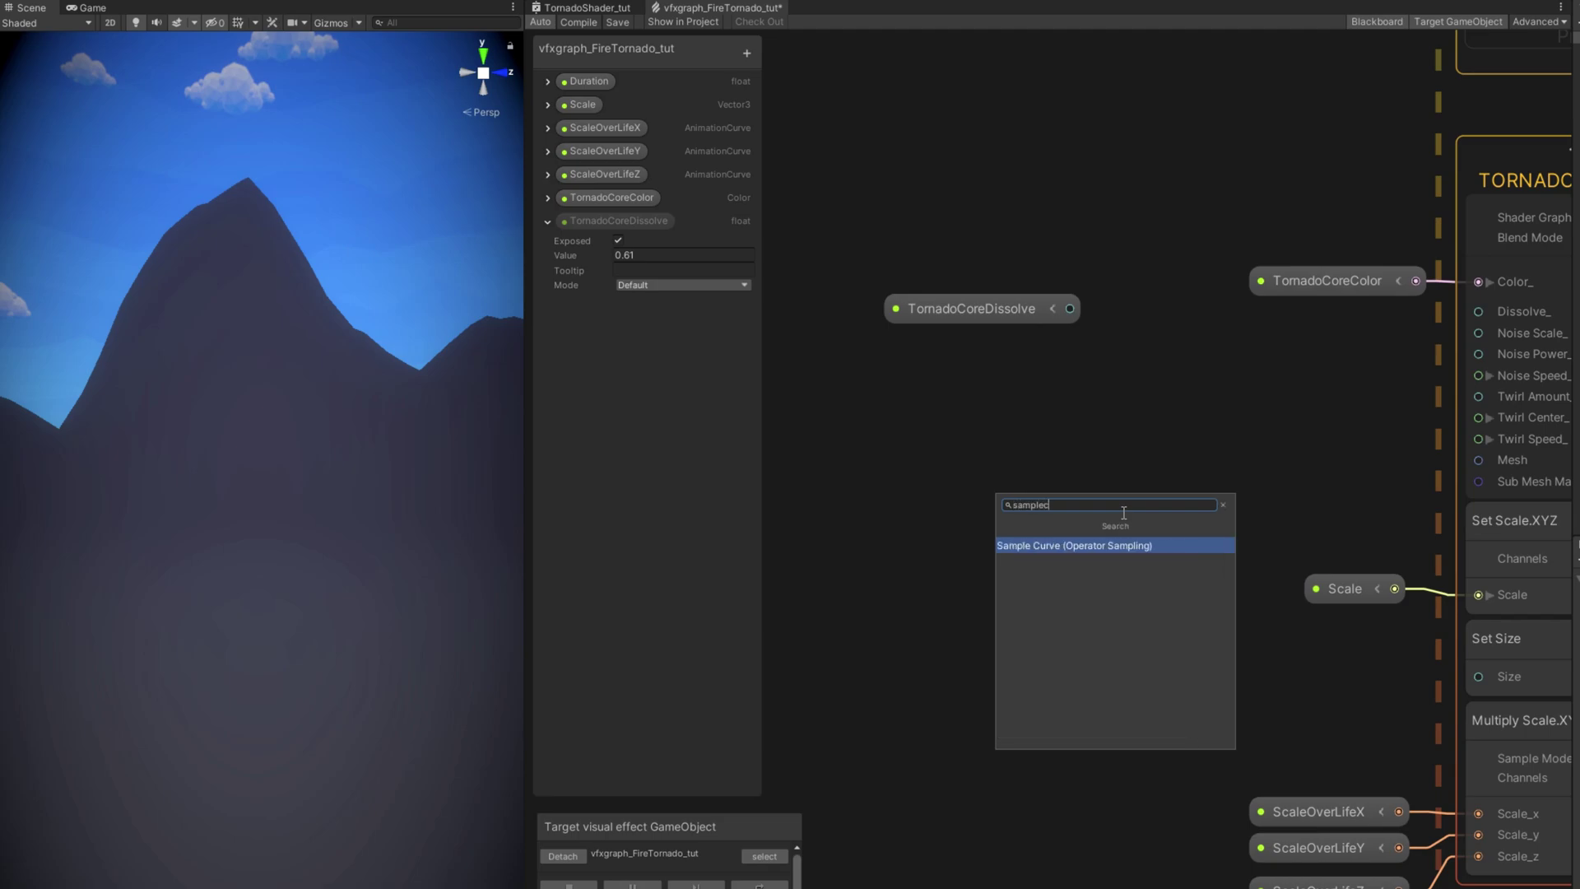
pyautogui.press('Return')
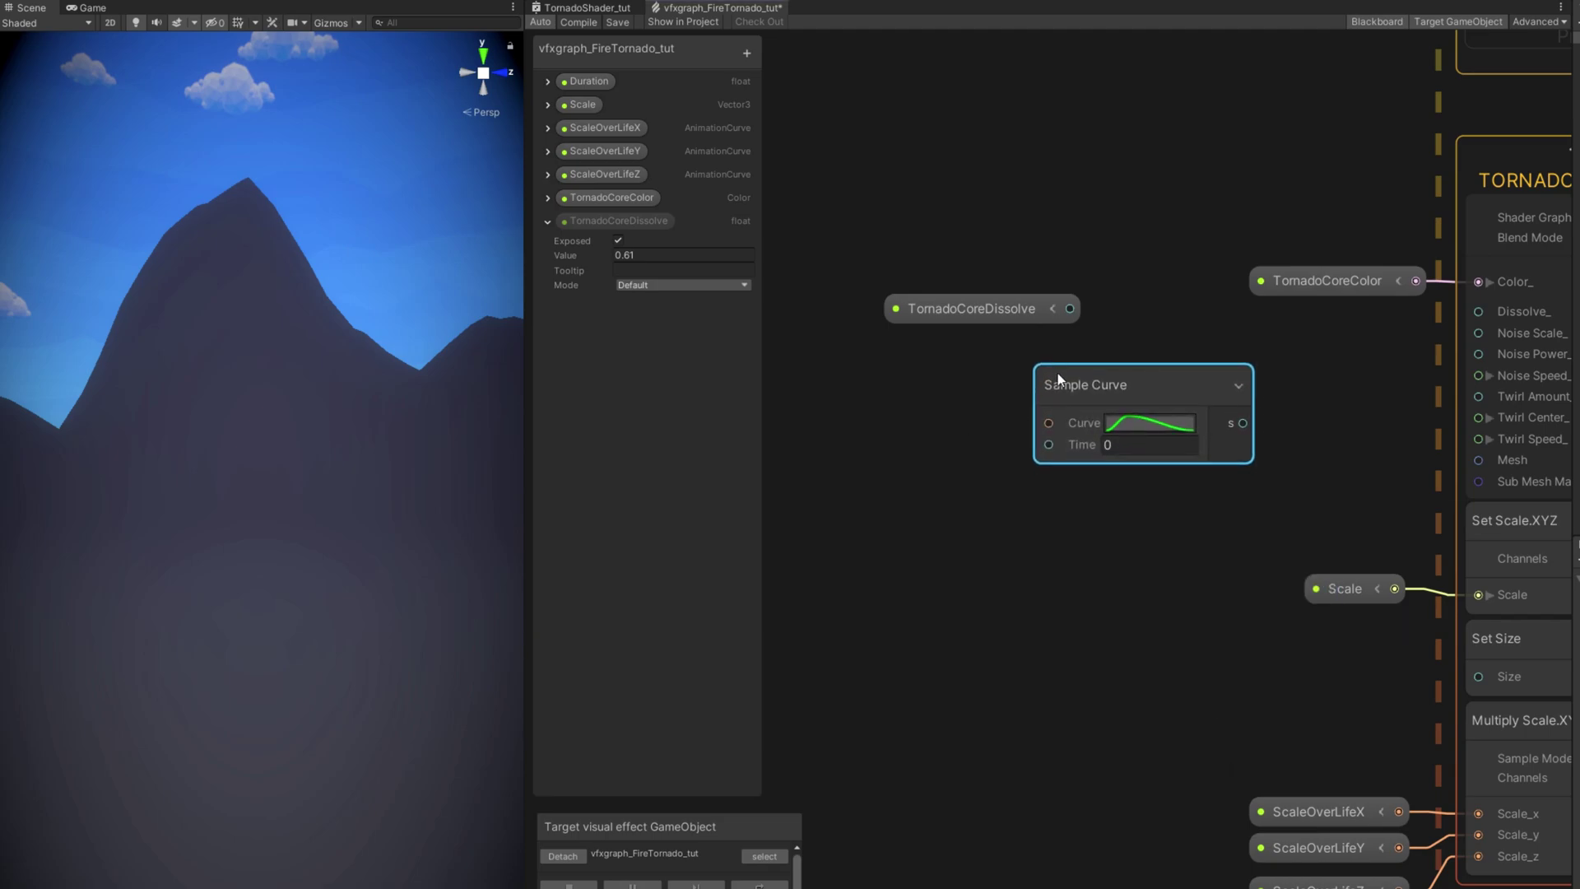
# Add an AnimationCurve property named DissolveCurve and move it directly below Duration in the property list
pyautogui.click(747, 52)
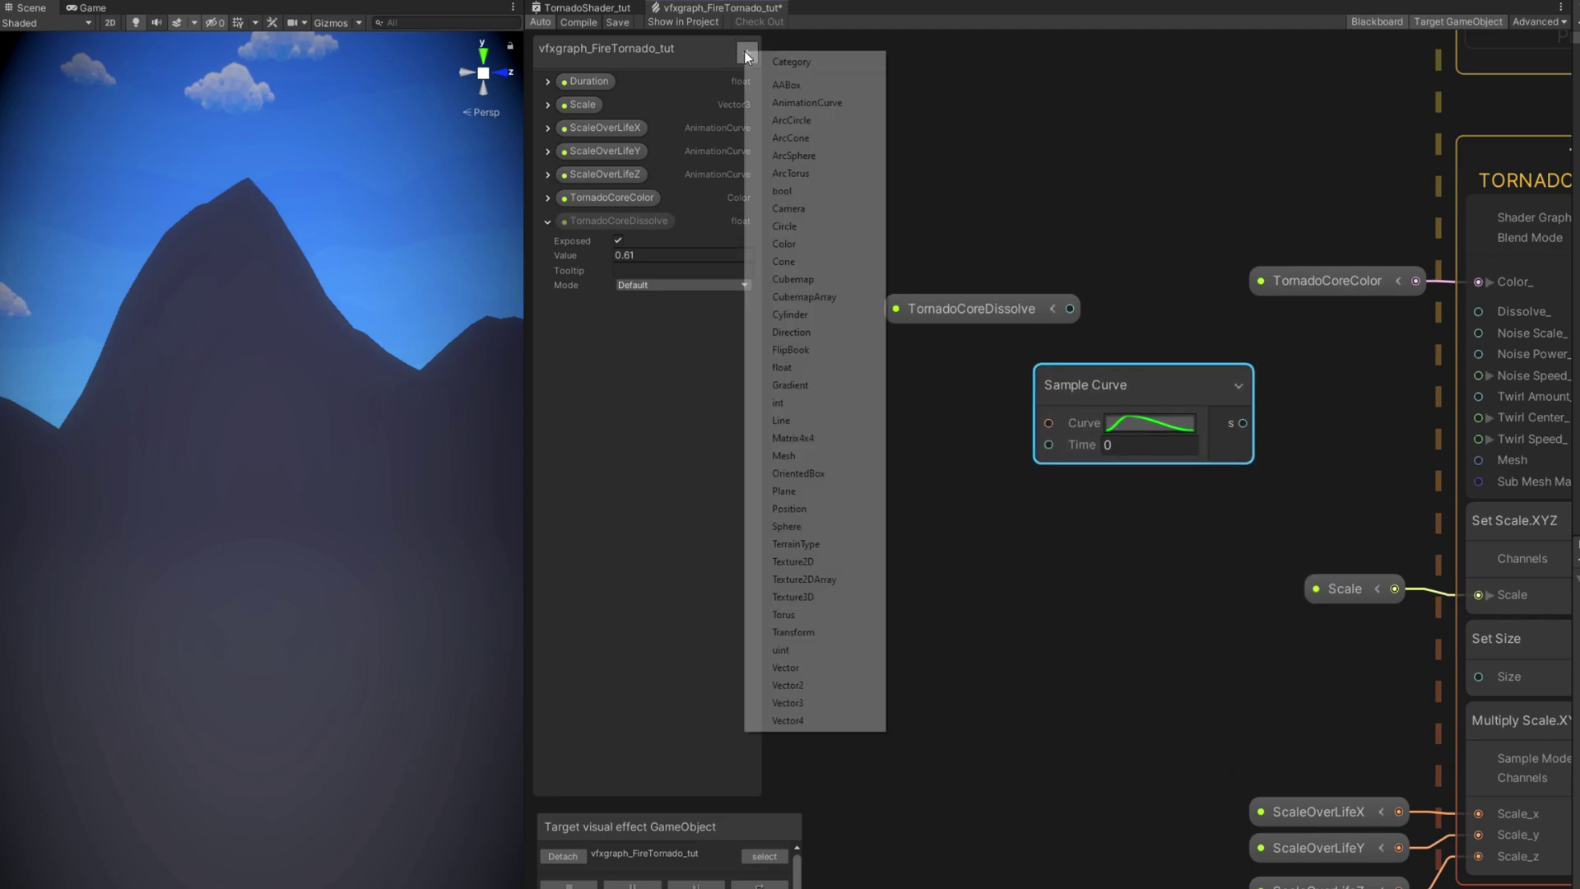
pyautogui.click(832, 104)
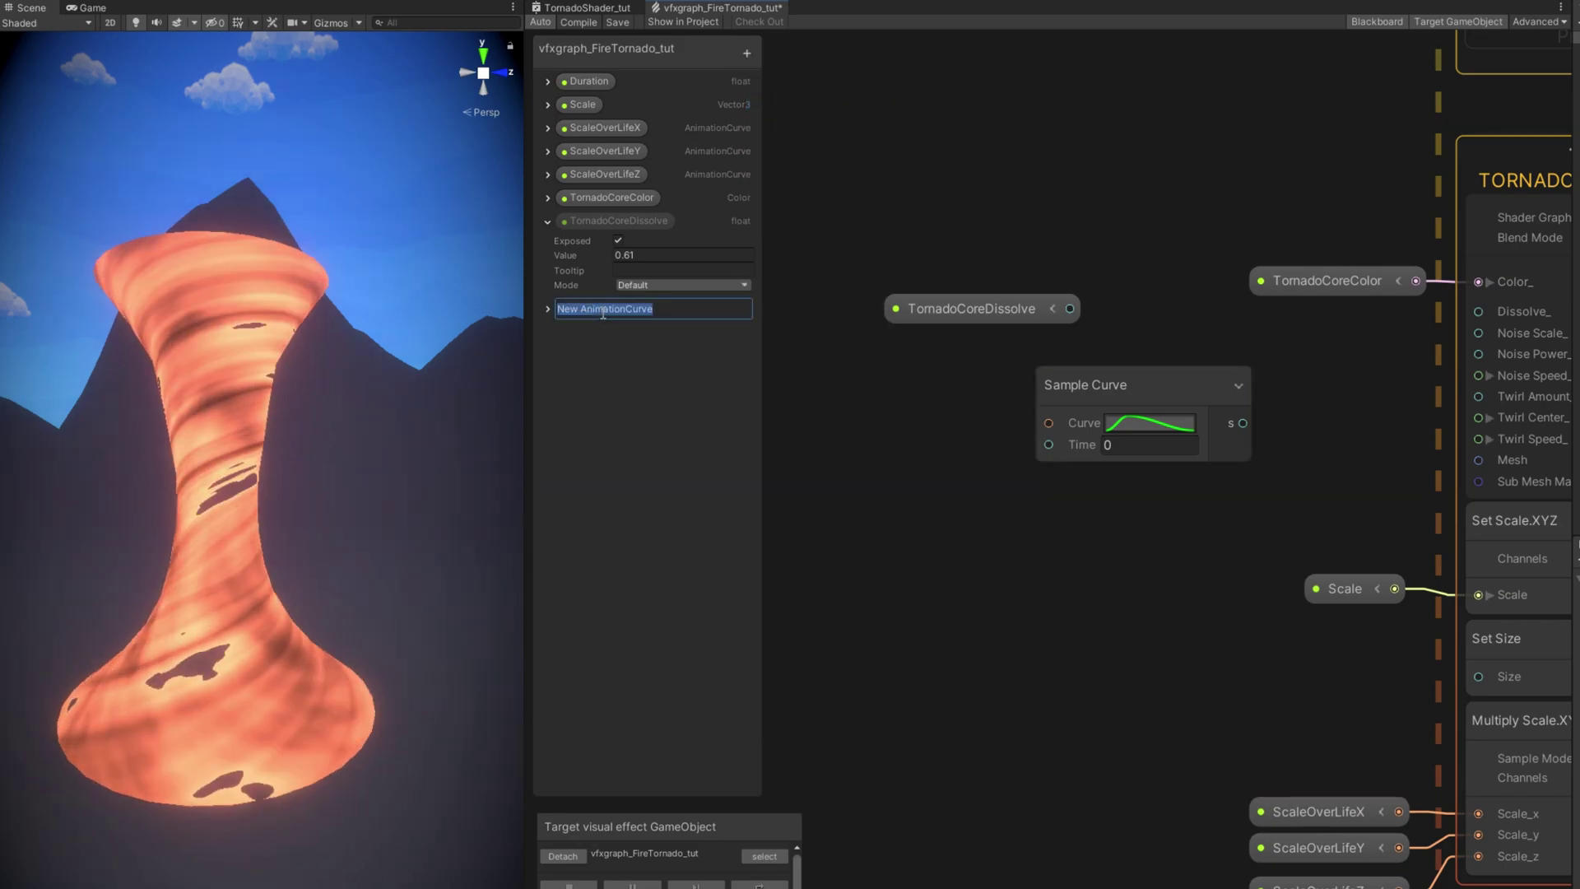
pyautogui.write('DissolveCurve')
pyautogui.press('Return')
pyautogui.moveTo(597, 306); pyautogui.dragTo(605, 102)
# Shape DissolveCurve flat at 1 up to a flat-tangent key at about 0.83, then rising to about 1.5 at the end
pyautogui.click(548, 106)
pyautogui.click(659, 138)
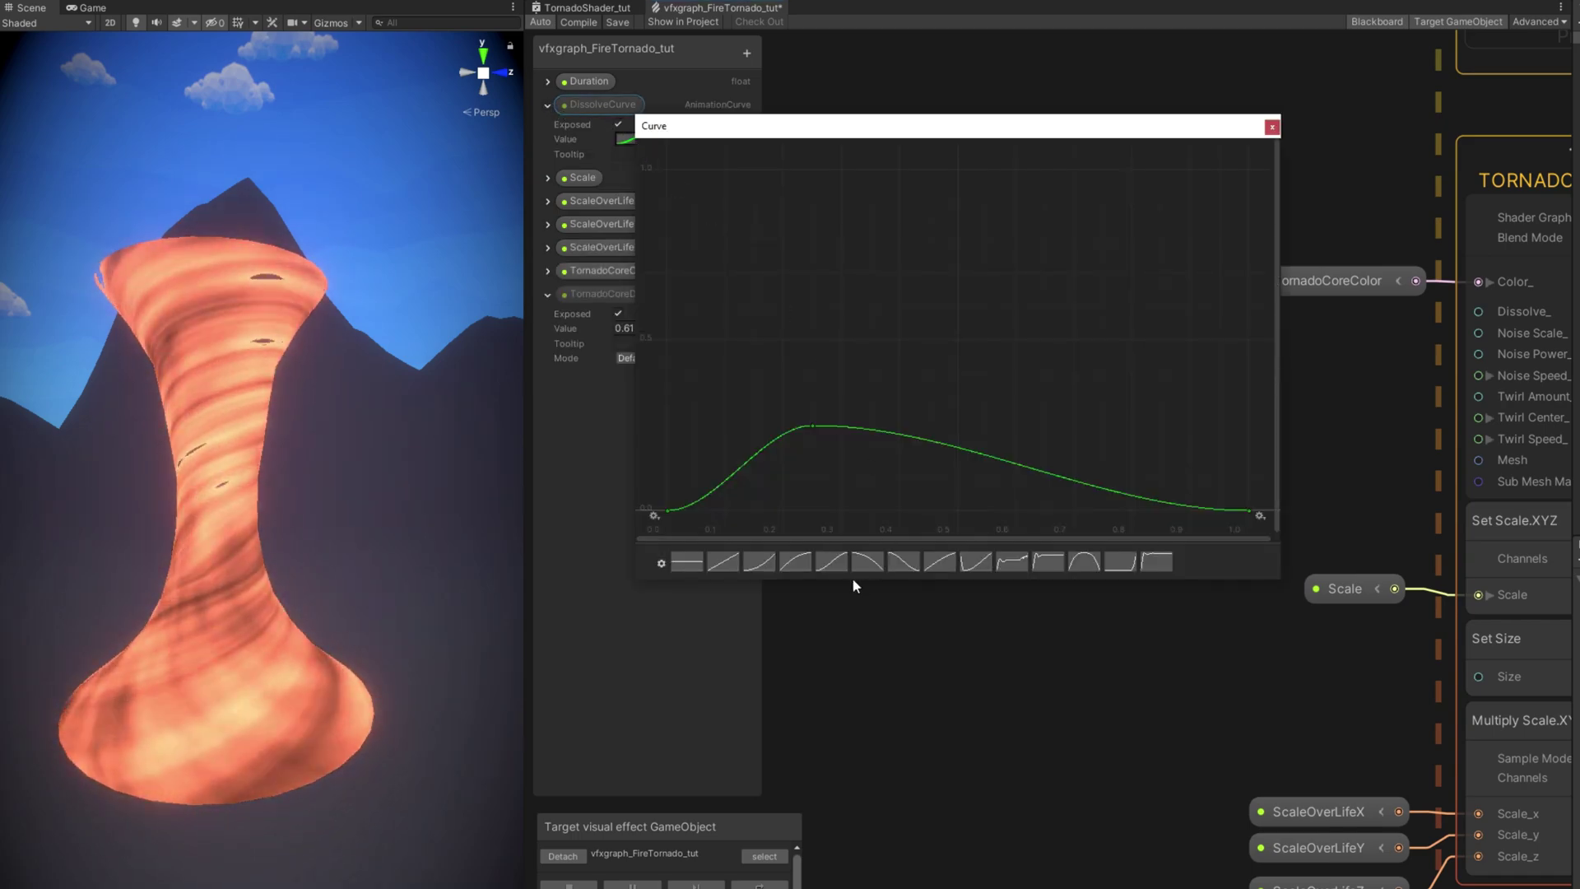
pyautogui.click(687, 561)
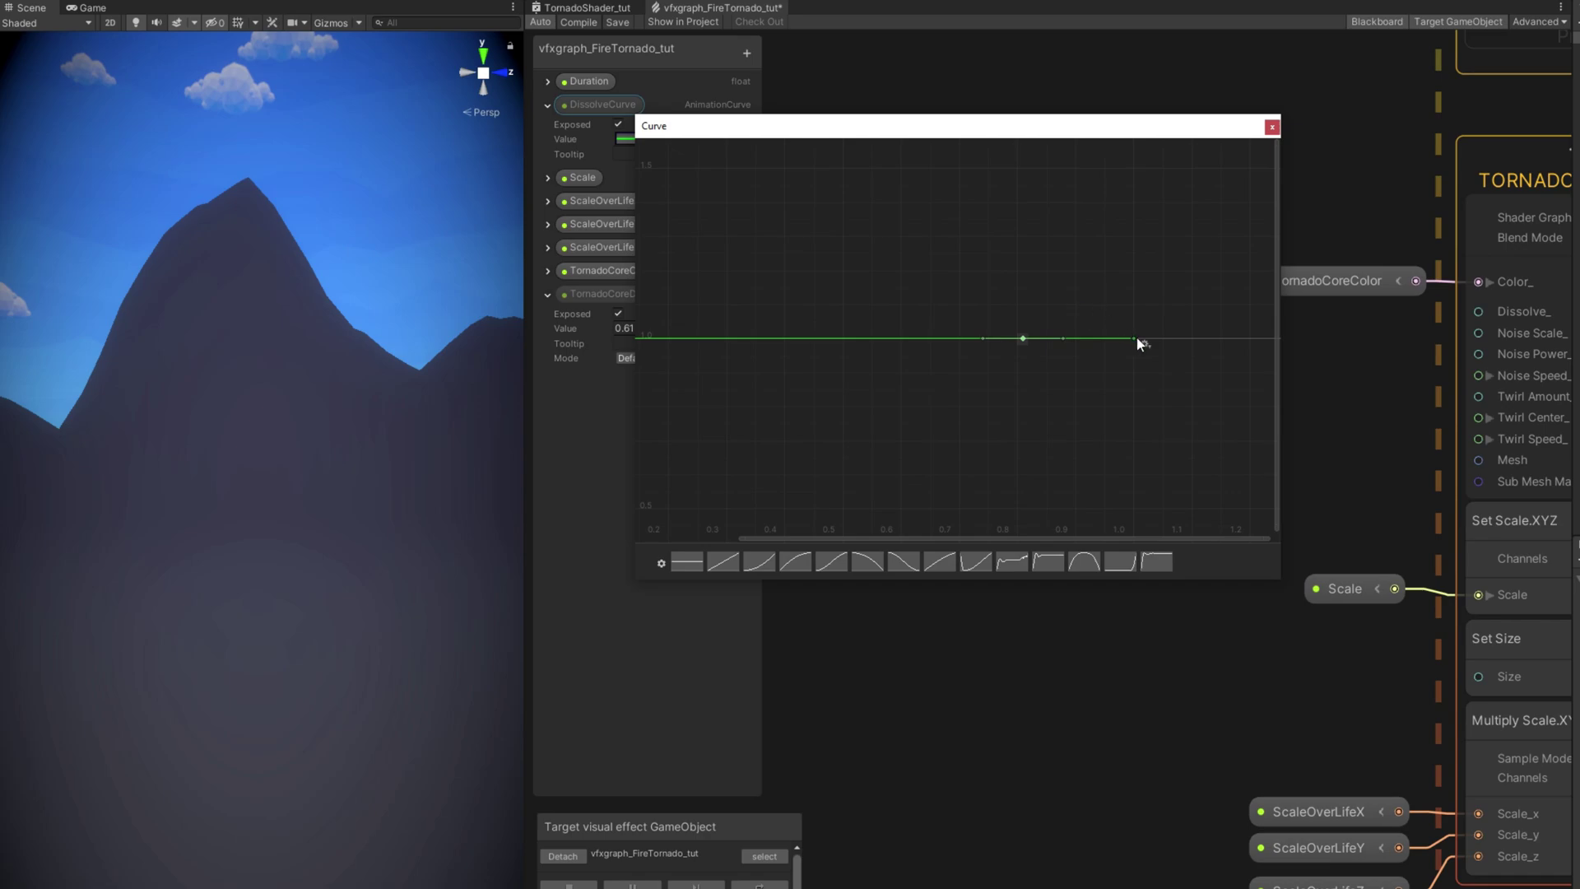
pyautogui.rightClick(1023, 338)
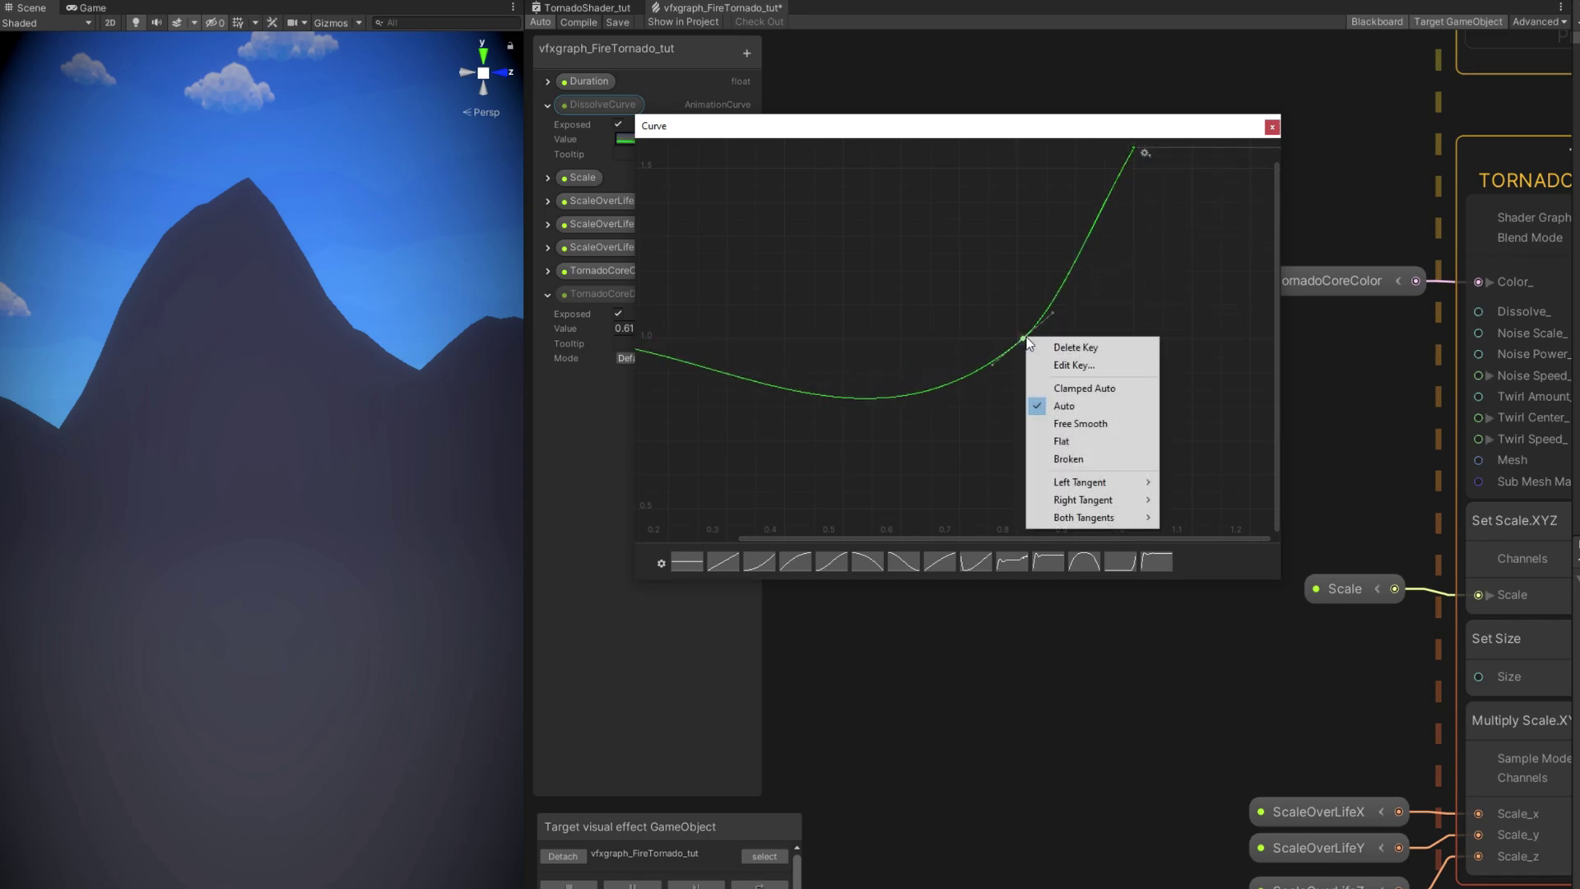
pyautogui.click(1060, 442)
pyautogui.click(1274, 127)
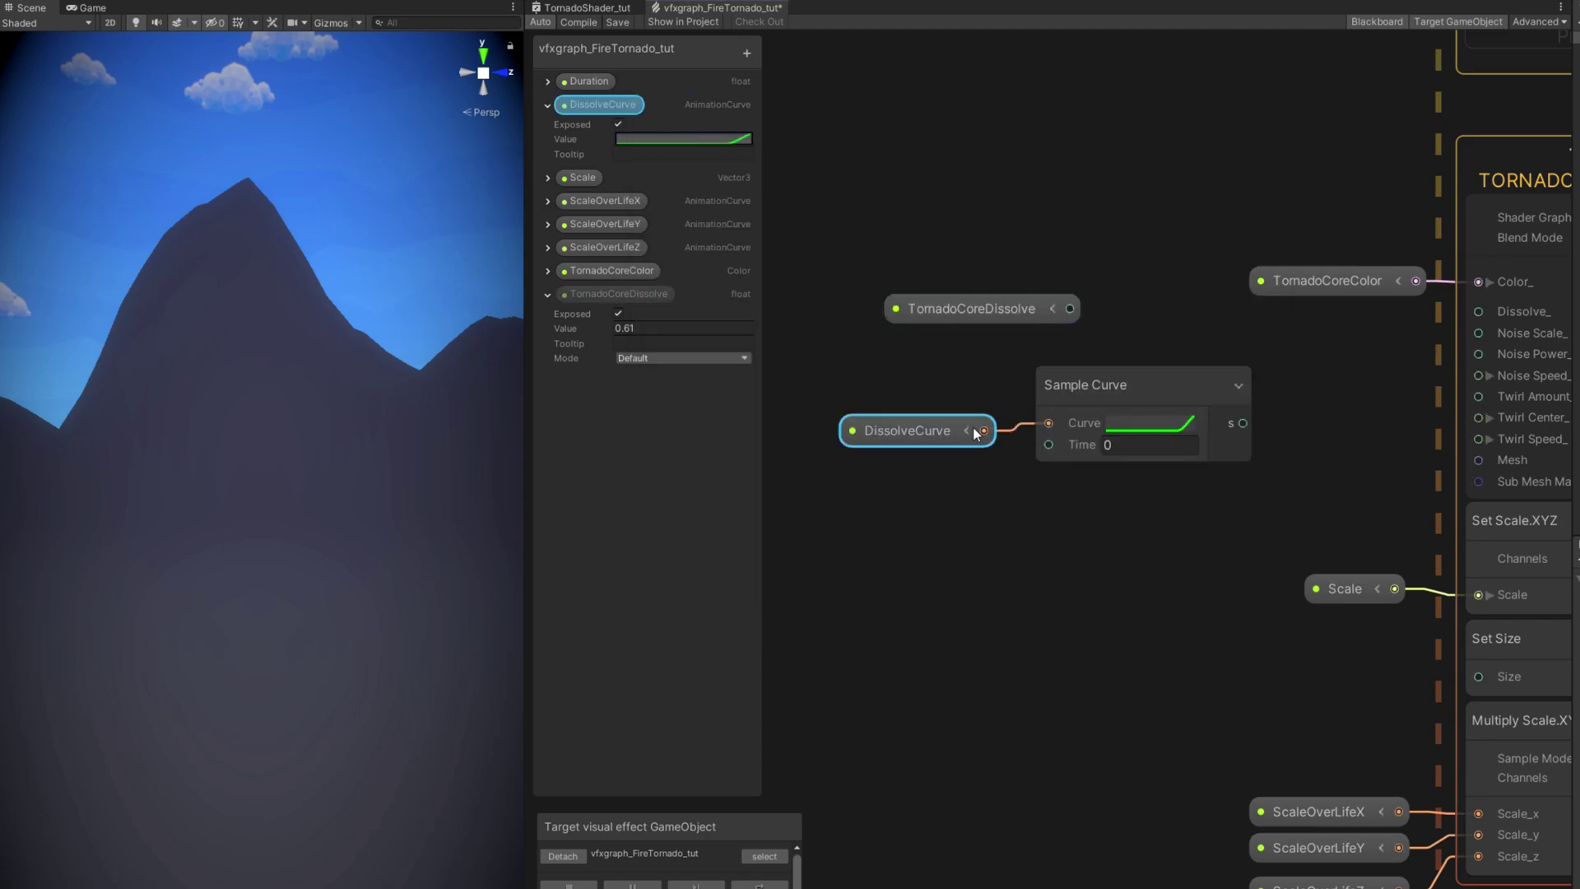
# Feed DissolveCurve into the Sample Curve's Curve input and a new Age Over Lifetime operator into its Time input
pyautogui.moveTo(908, 434); pyautogui.dragTo(907, 423)
pyautogui.moveTo(932, 477); pyautogui.dragTo(975, 466, button='middle')
pyautogui.click(921, 477)
pyautogui.press('space')
pyautogui.write('a')
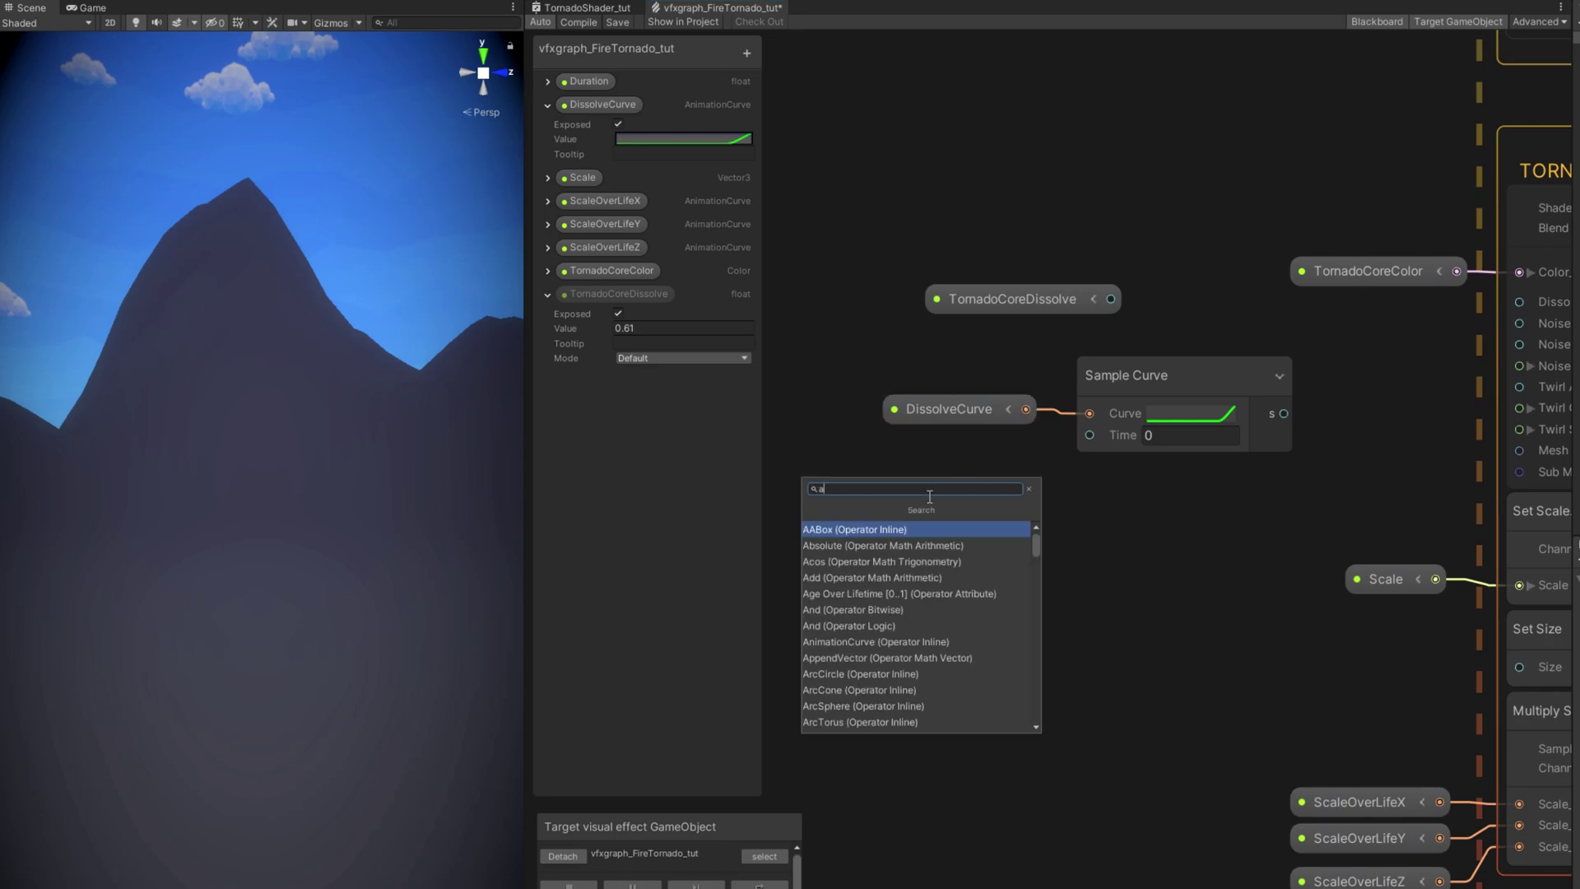
pyautogui.write('ge')
pyautogui.click(874, 531)
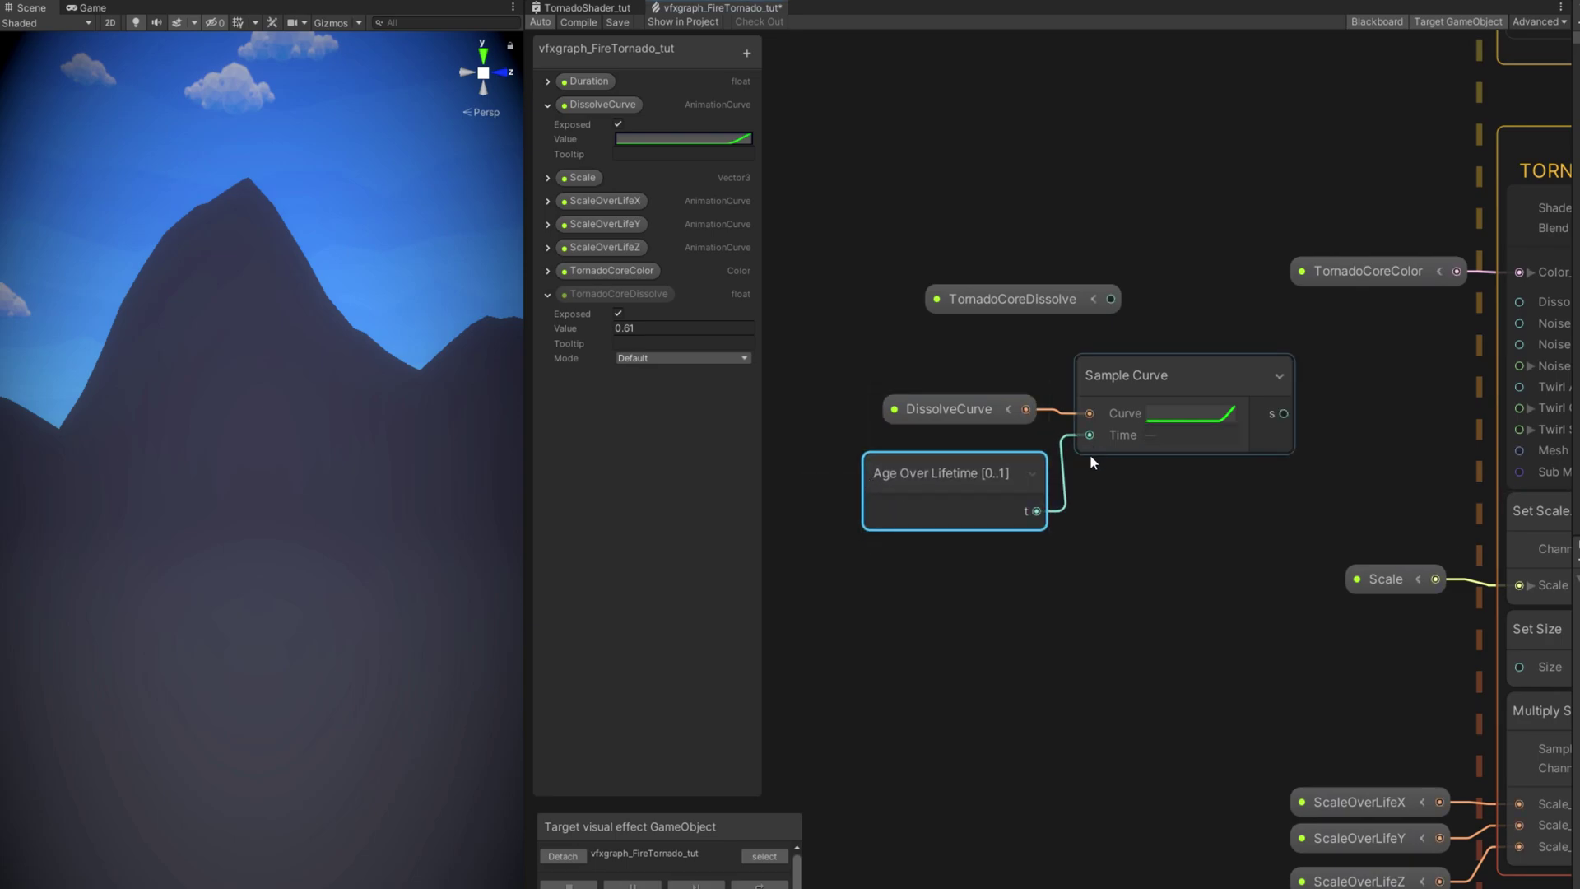
# Multiply TornadoCoreDissolve by the Sample Curve output and connect the product to the TORNADO CORE output's Dissolve_ input
pyautogui.moveTo(1134, 375); pyautogui.dragTo(912, 435)
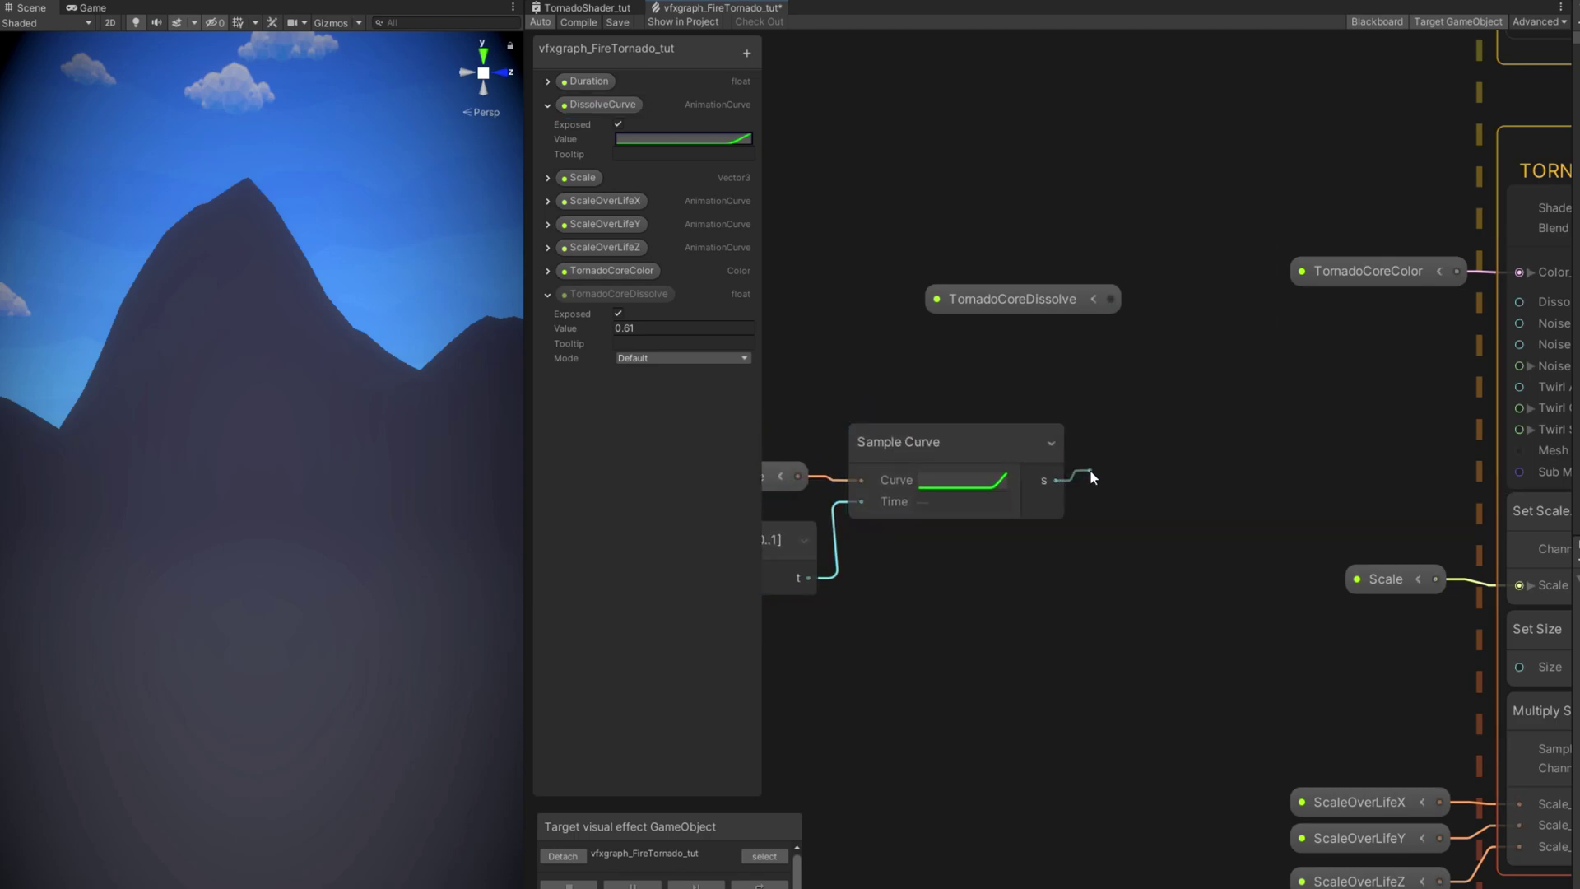
pyautogui.press('space')
pyautogui.write('multiply')
pyautogui.click(1139, 436)
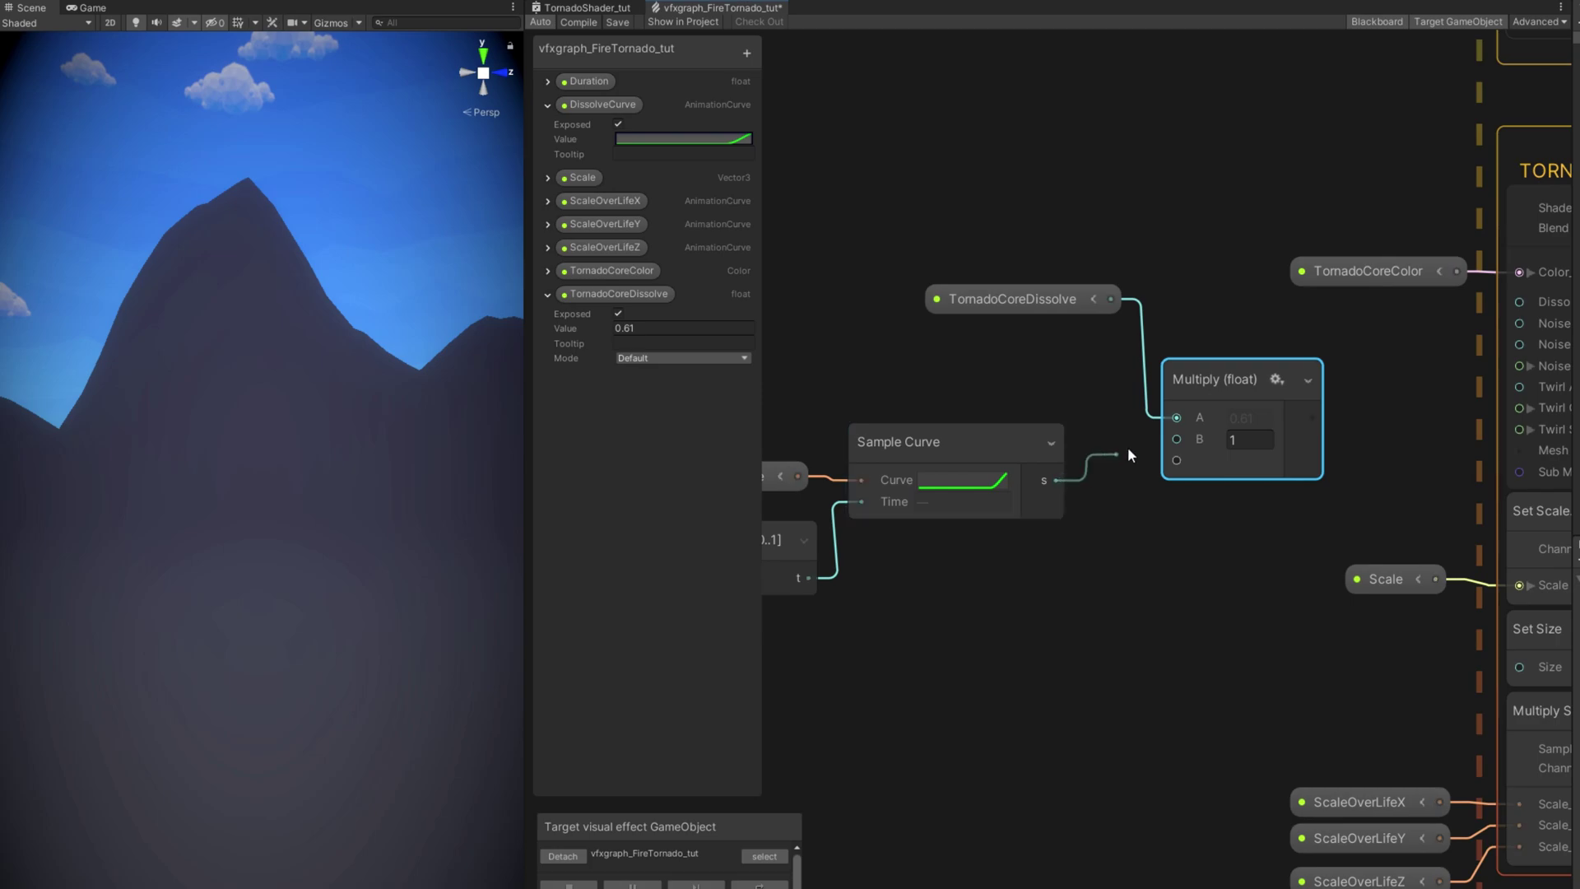
pyautogui.moveTo(1363, 380); pyautogui.dragTo(1127, 429, button='middle')
pyautogui.moveTo(1077, 466); pyautogui.dragTo(1284, 349)
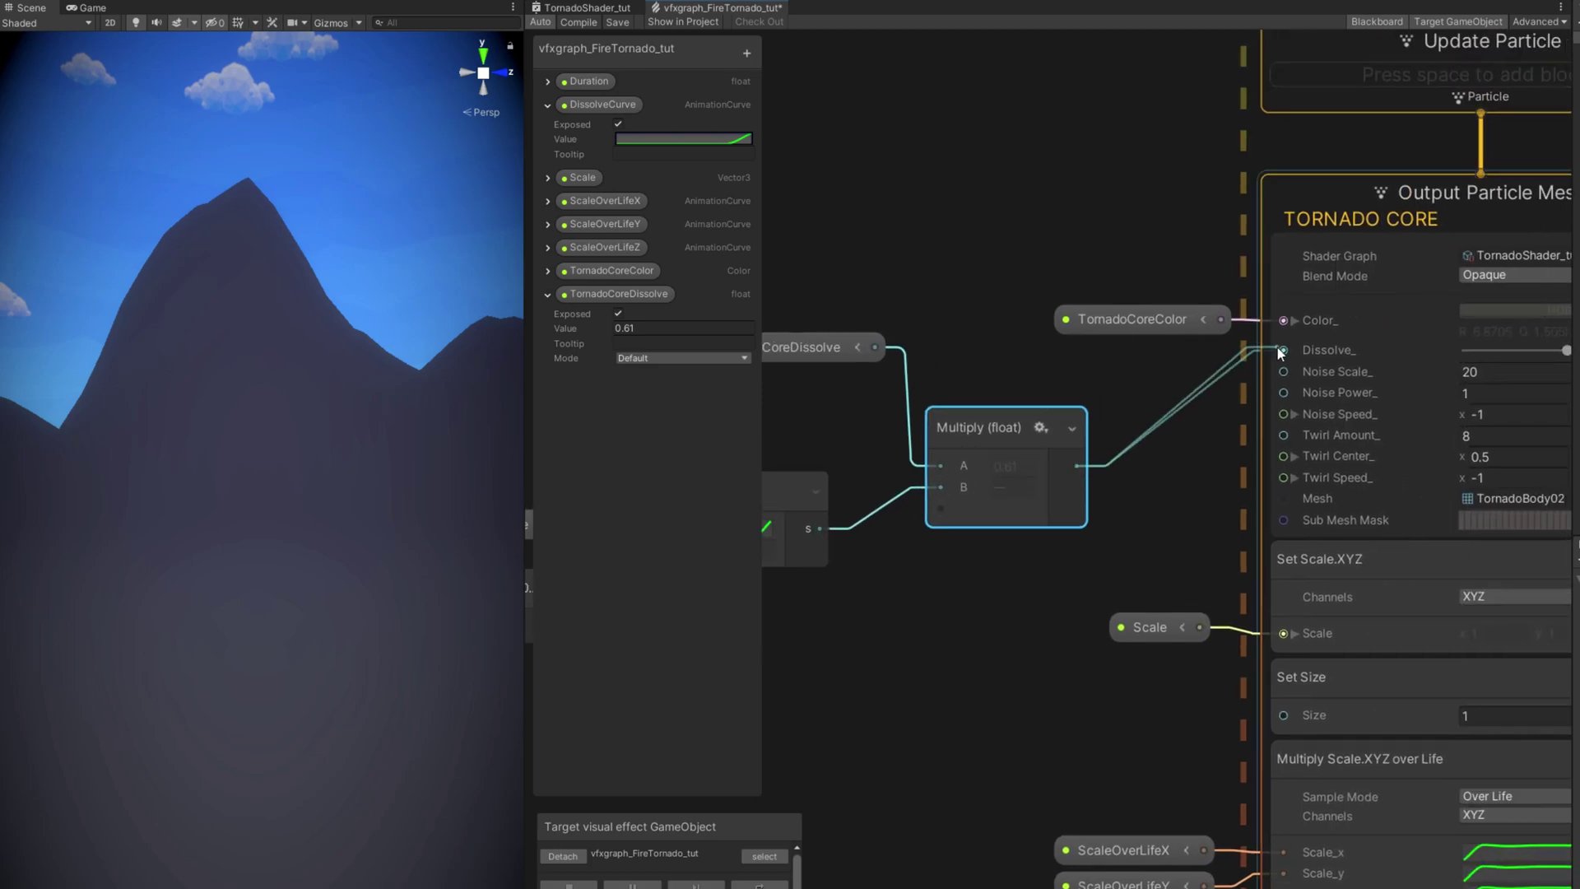
# Group the entire particle system with its property nodes and title the group TORNADO CORE
pyautogui.scroll(-2, 1101, 428)
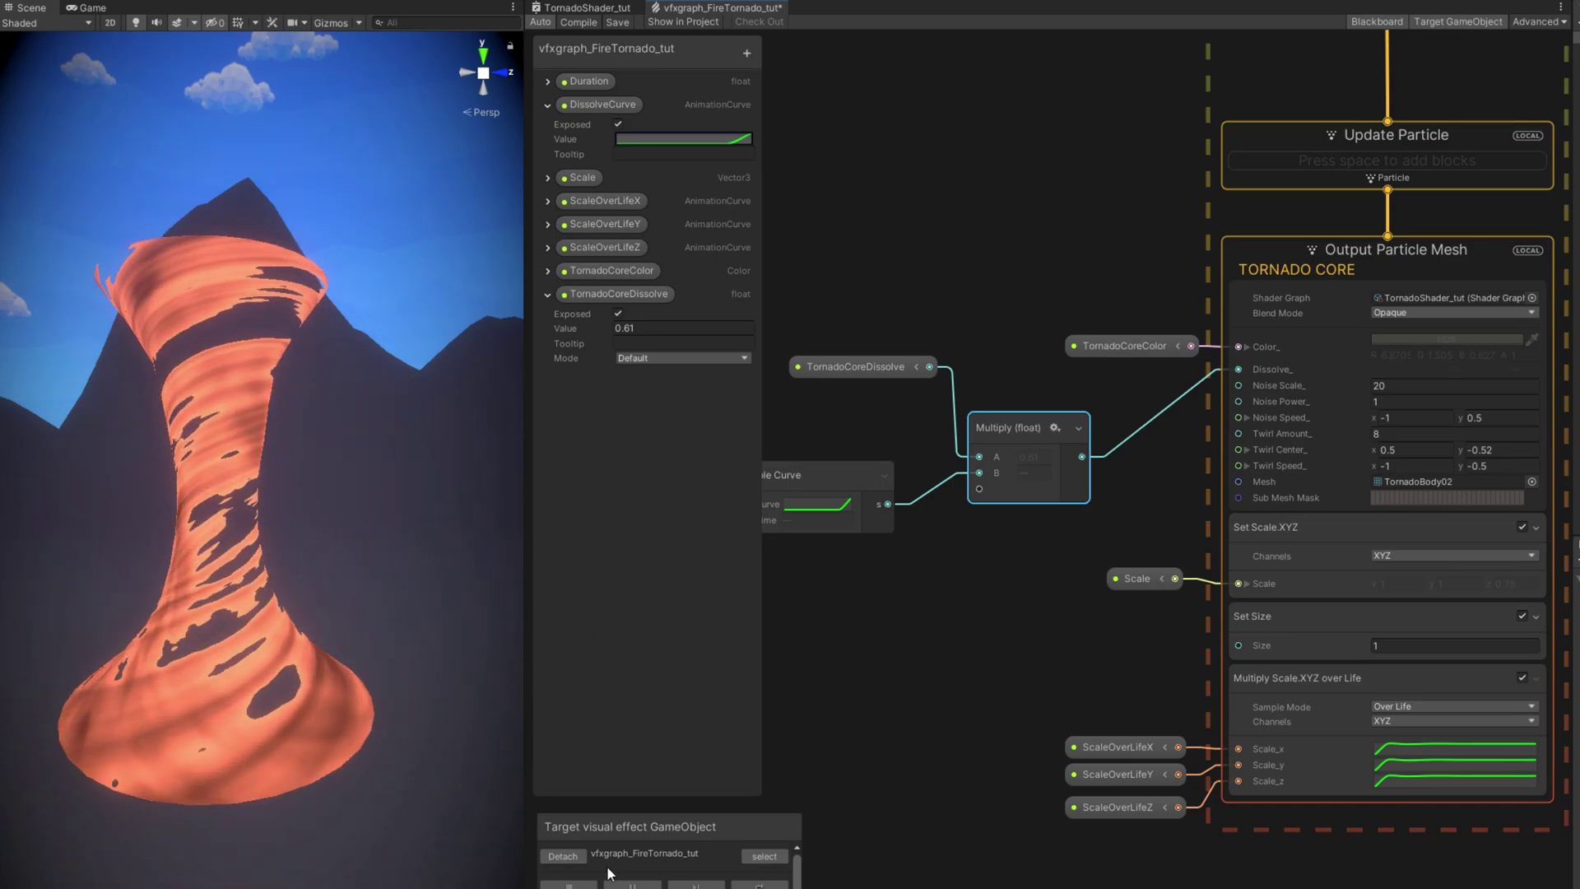
pyautogui.scroll(-4, 947, 594)
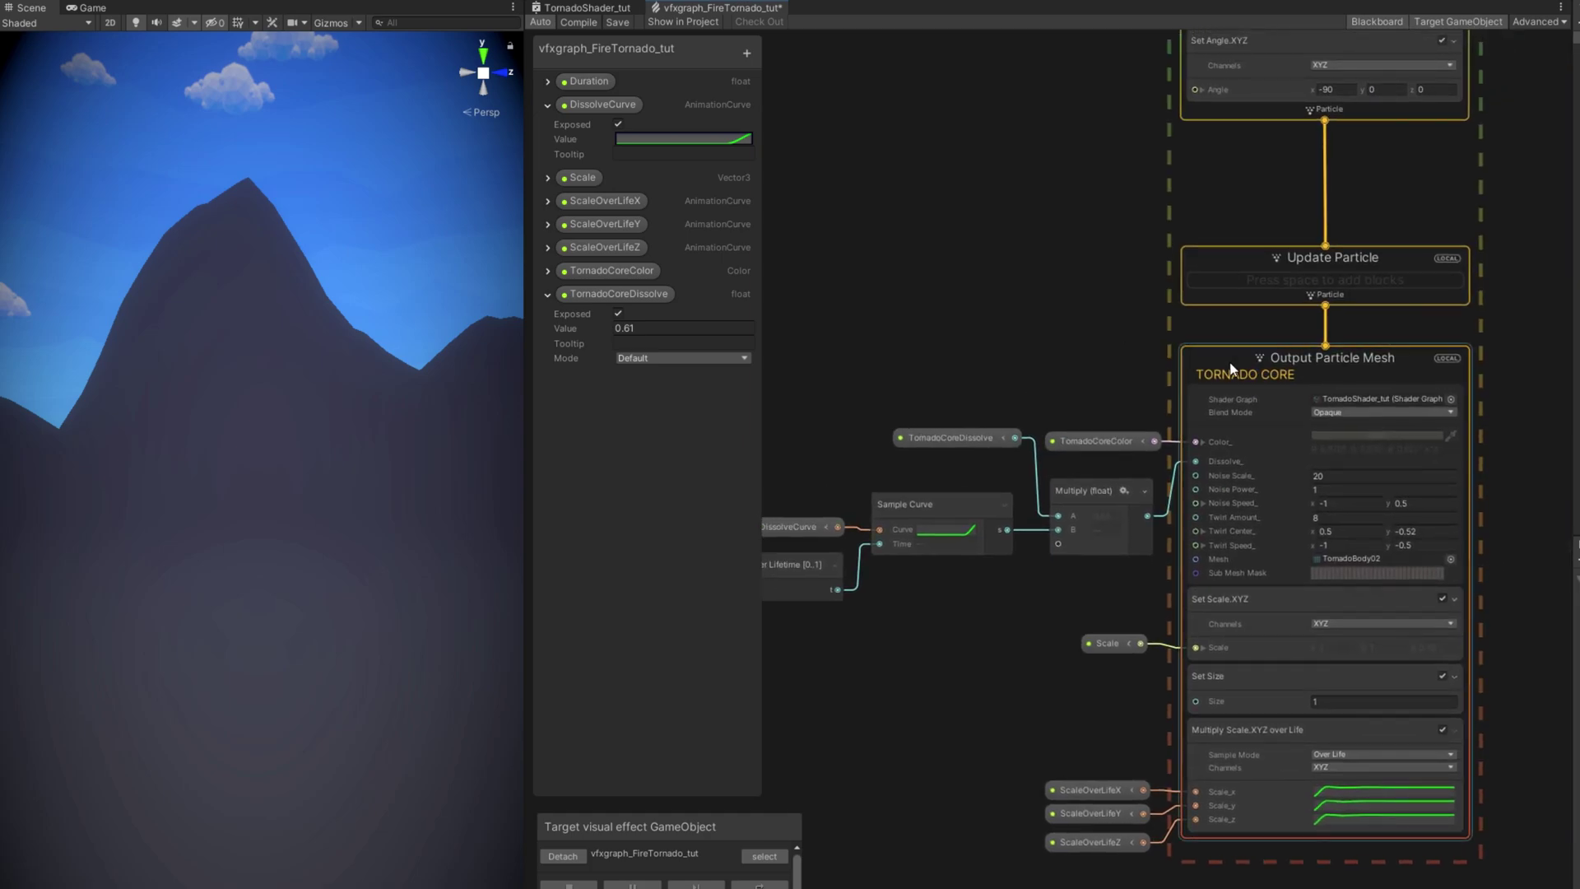
pyautogui.doubleClick(1260, 367)
pyautogui.scroll(-2, 1047, 364)
pyautogui.scroll(-3, 1047, 364)
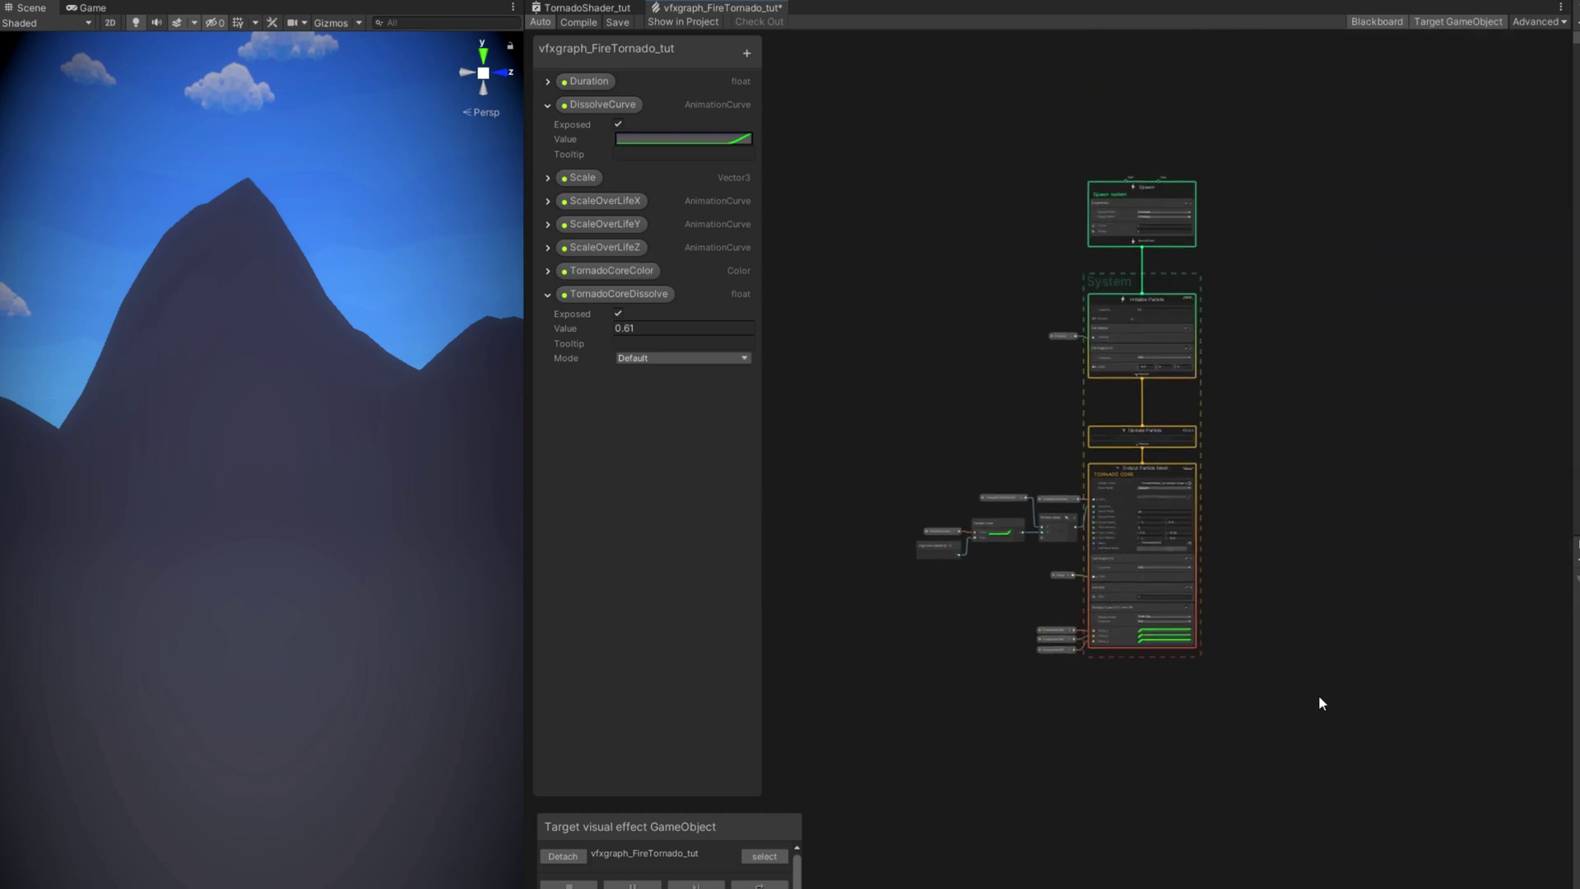
pyautogui.moveTo(850, 125); pyautogui.dragTo(850, 125)
pyautogui.rightClick(1136, 199)
pyautogui.click(1215, 202)
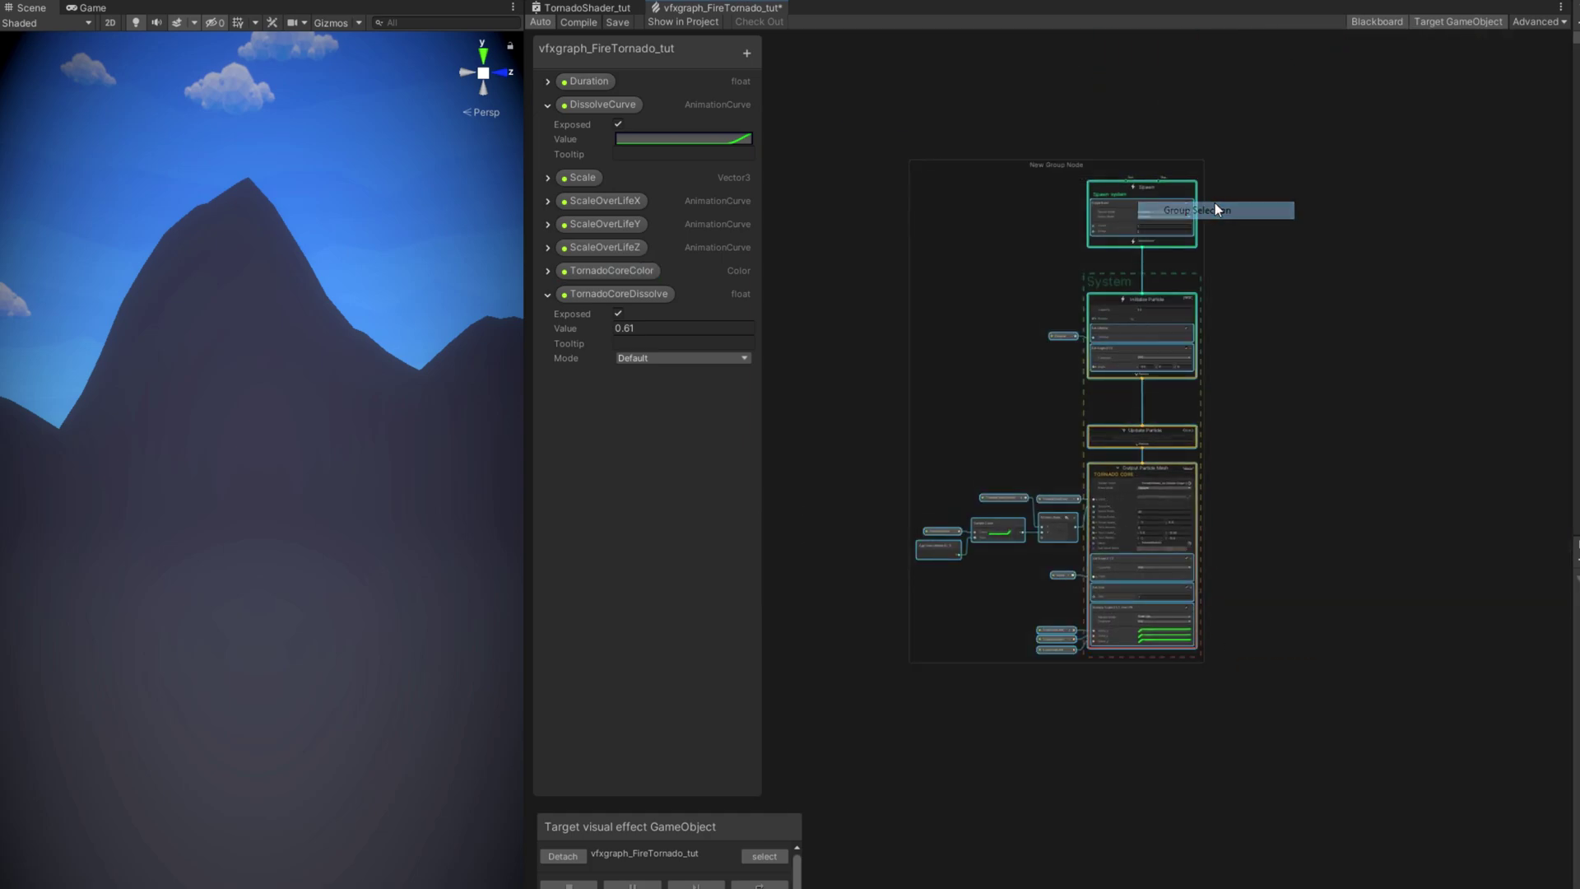
pyautogui.moveTo(1062, 161); pyautogui.dragTo(1081, 217)
pyautogui.doubleClick(1082, 220)
# Duplicate the TORNADO CORE group and place the copy beside the original
pyautogui.scroll(2, 1098, 212)
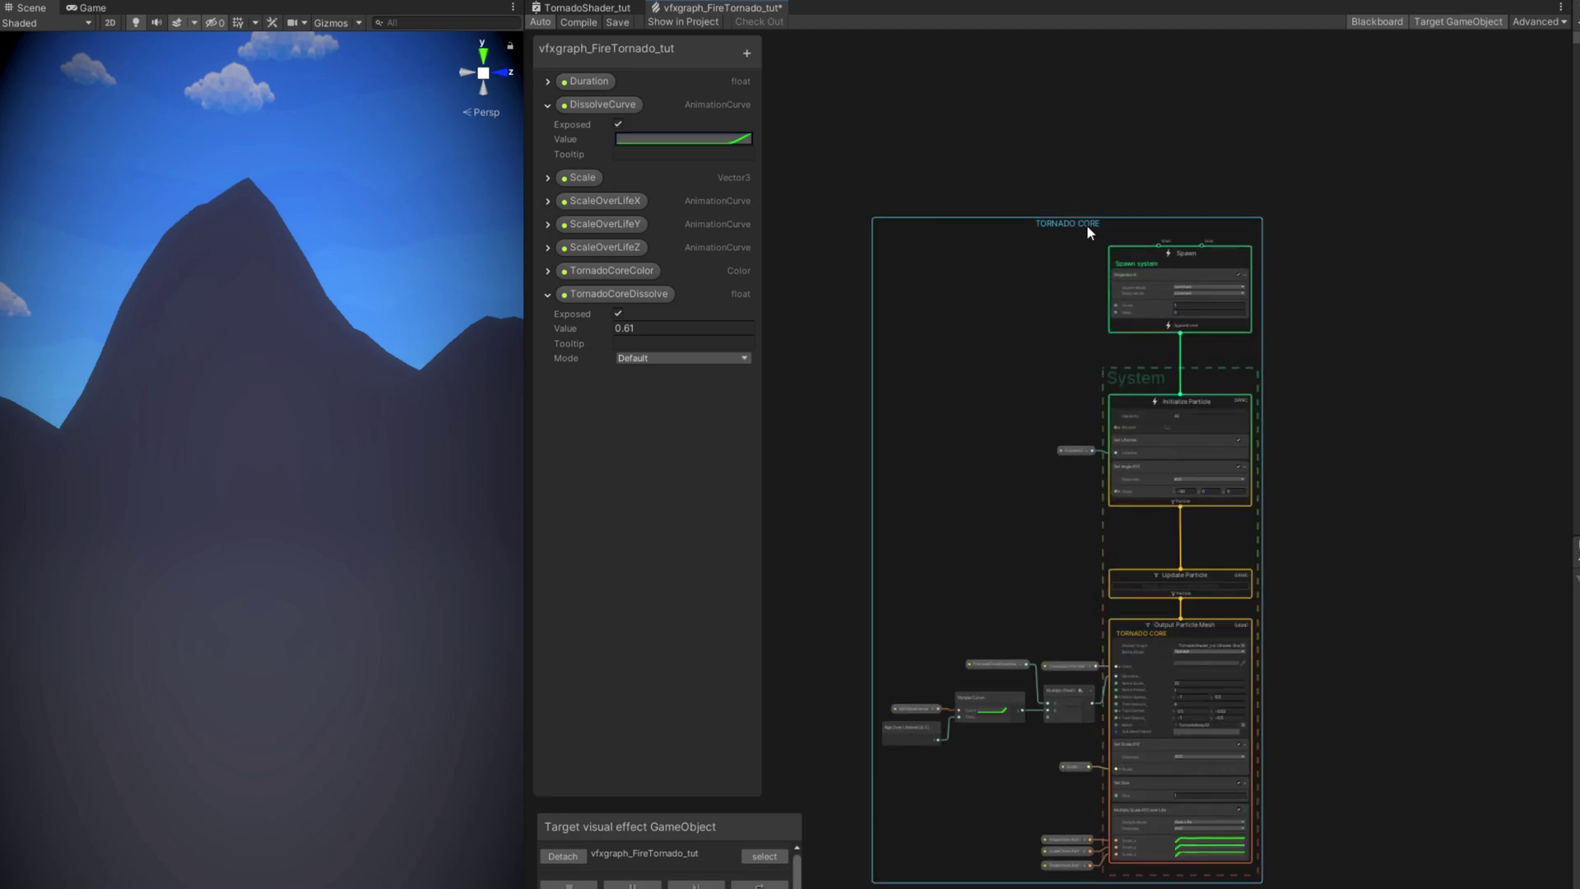
pyautogui.moveTo(1208, 203); pyautogui.dragTo(890, 223, button='middle')
pyautogui.hotkey('ctrl', 'd')
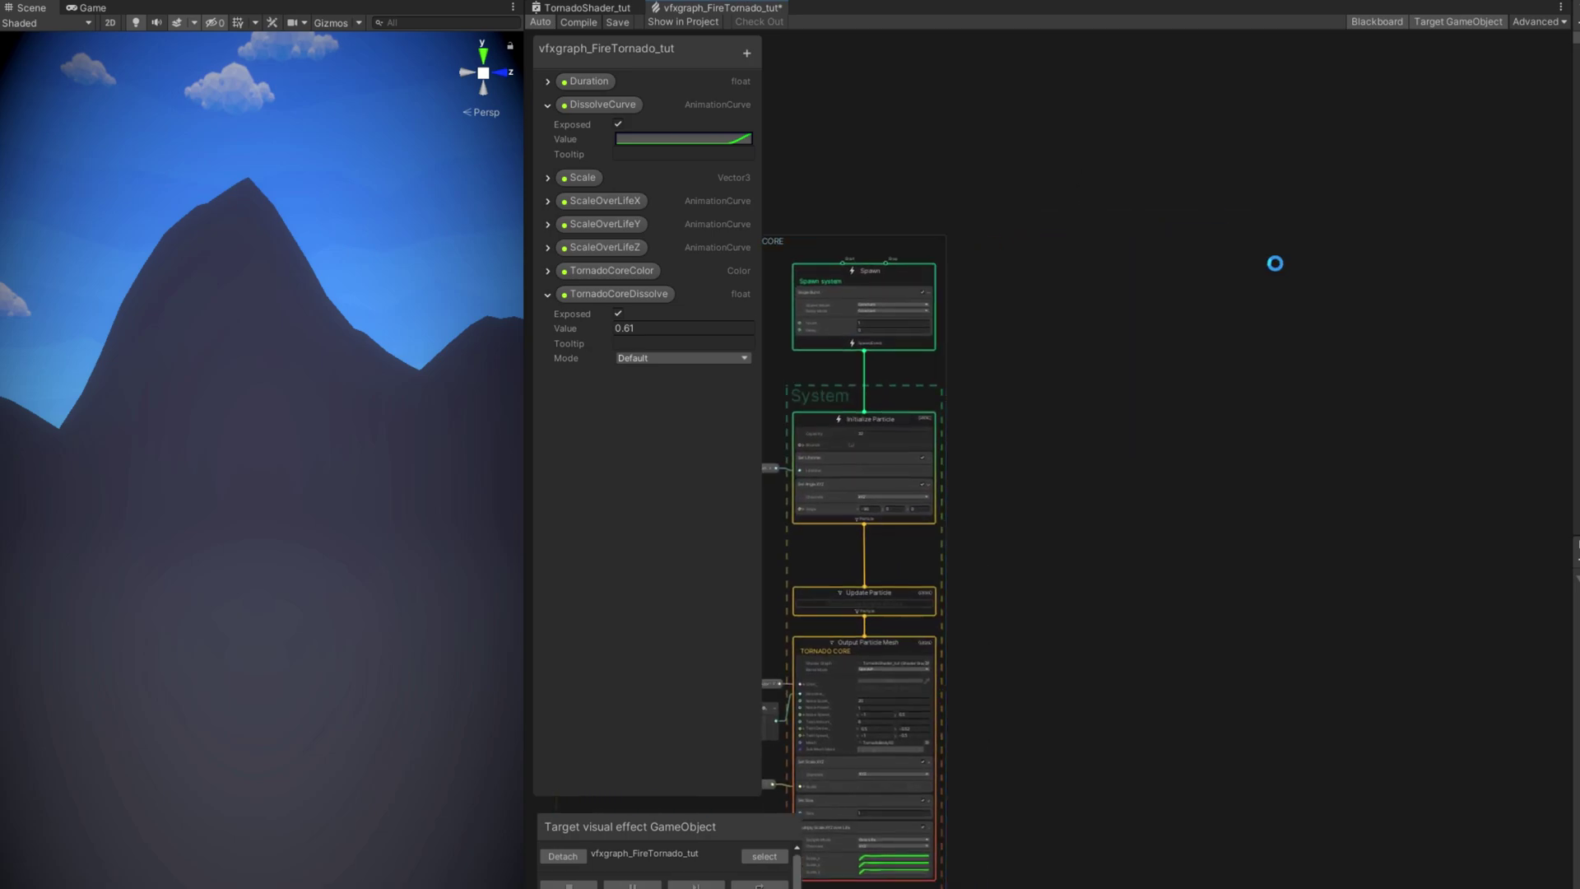
pyautogui.moveTo(1079, 207); pyautogui.dragTo(1246, 238)
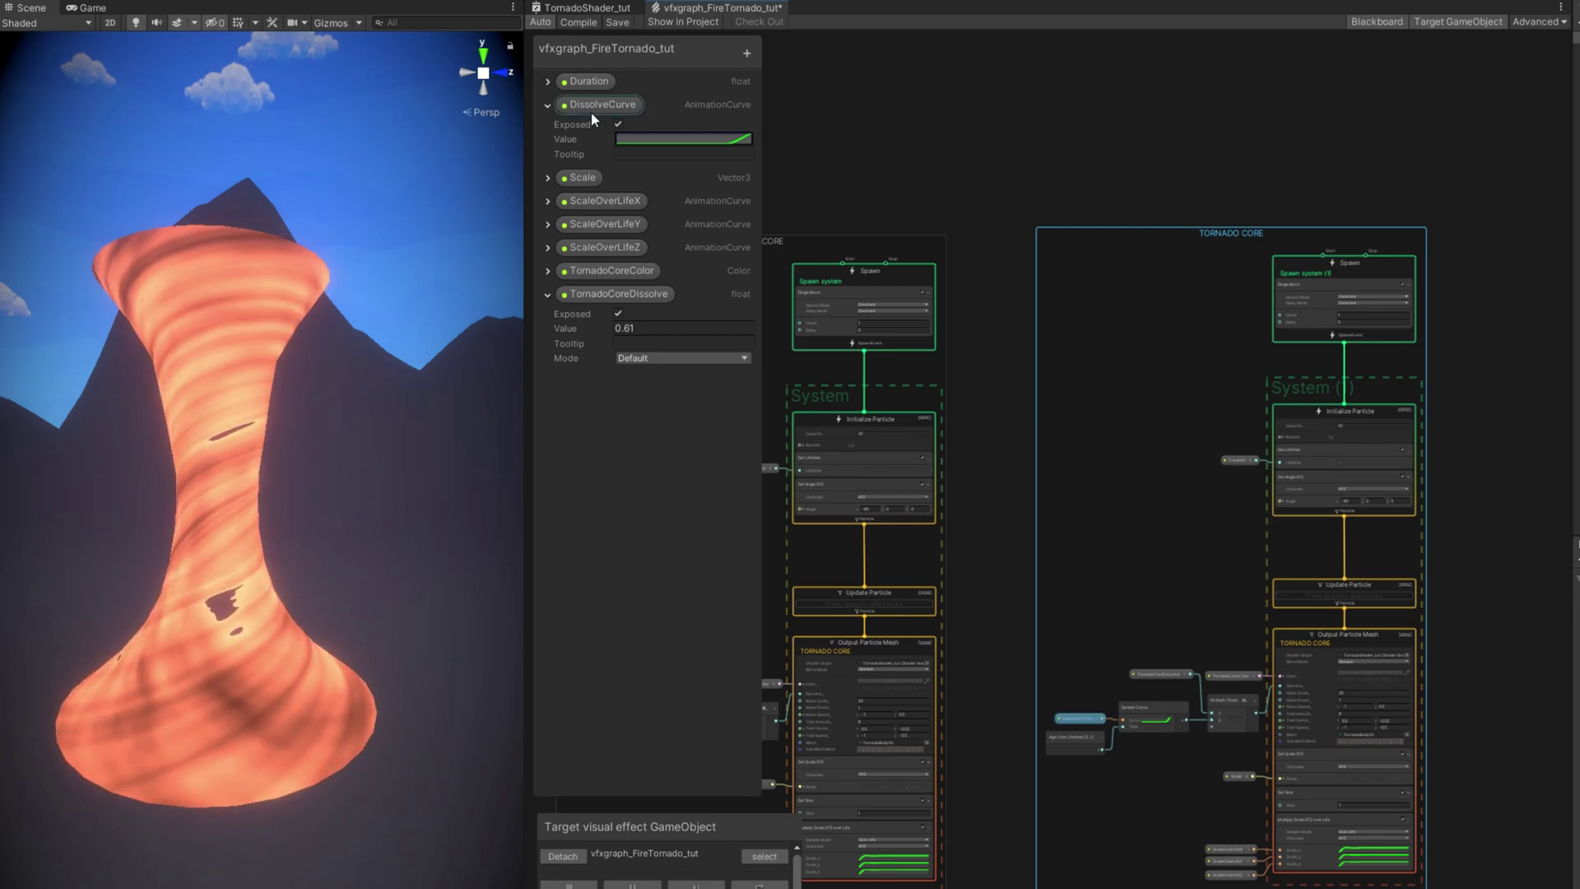
# Collapse the DissolveCurve details and add a Color property named TornadoLayer1Color
pyautogui.click(545, 108)
pyautogui.click(548, 104)
pyautogui.click(746, 53)
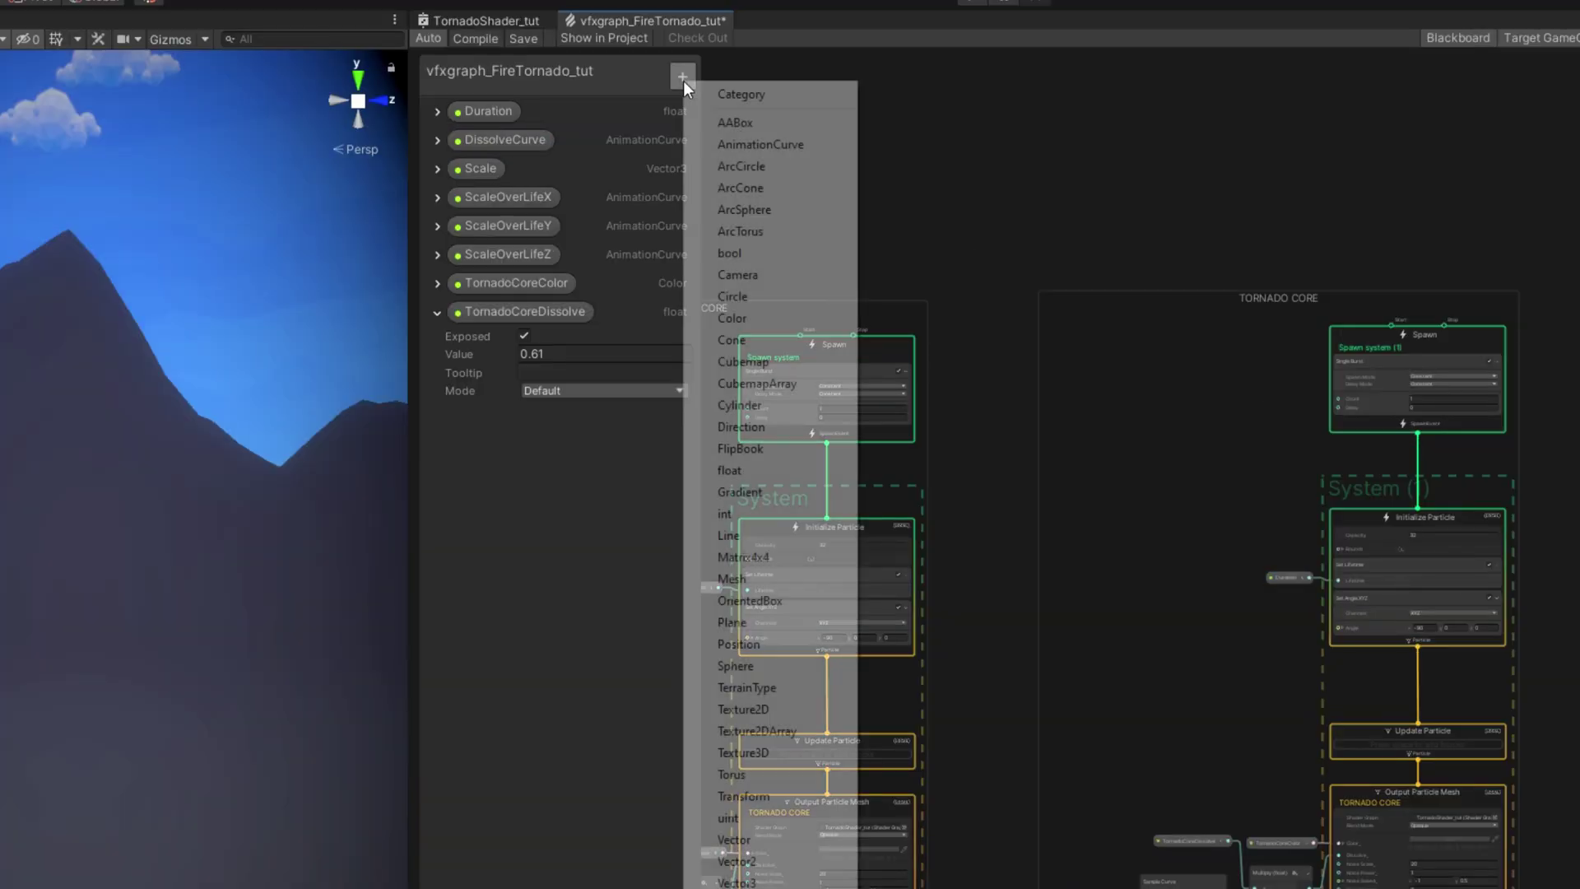
pyautogui.click(797, 248)
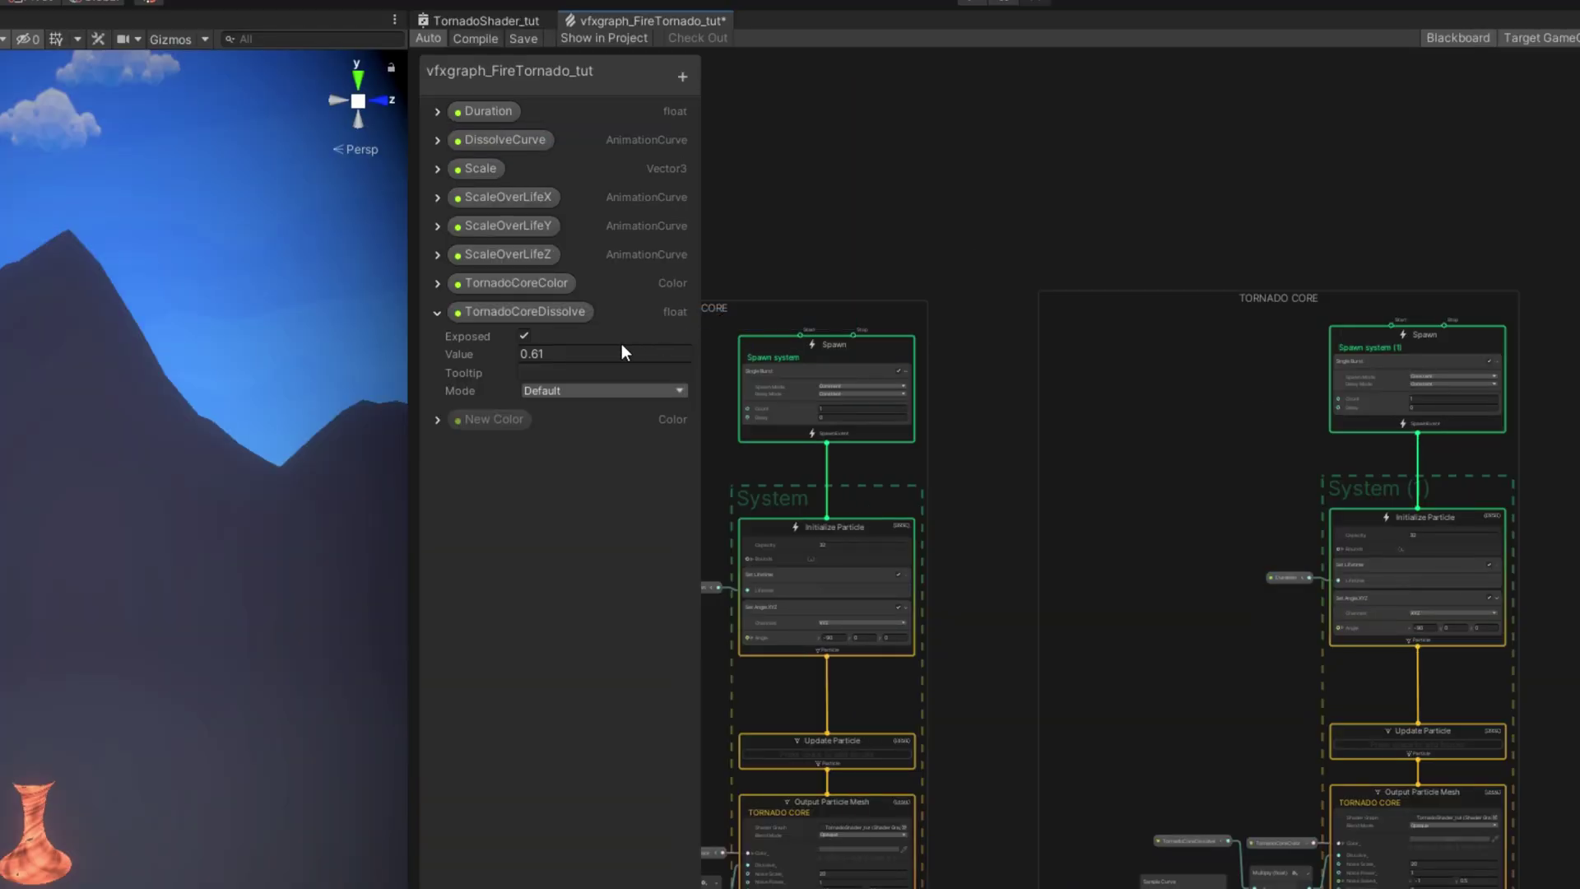
pyautogui.doubleClick(484, 419)
pyautogui.write('TornadoLayer1Color')
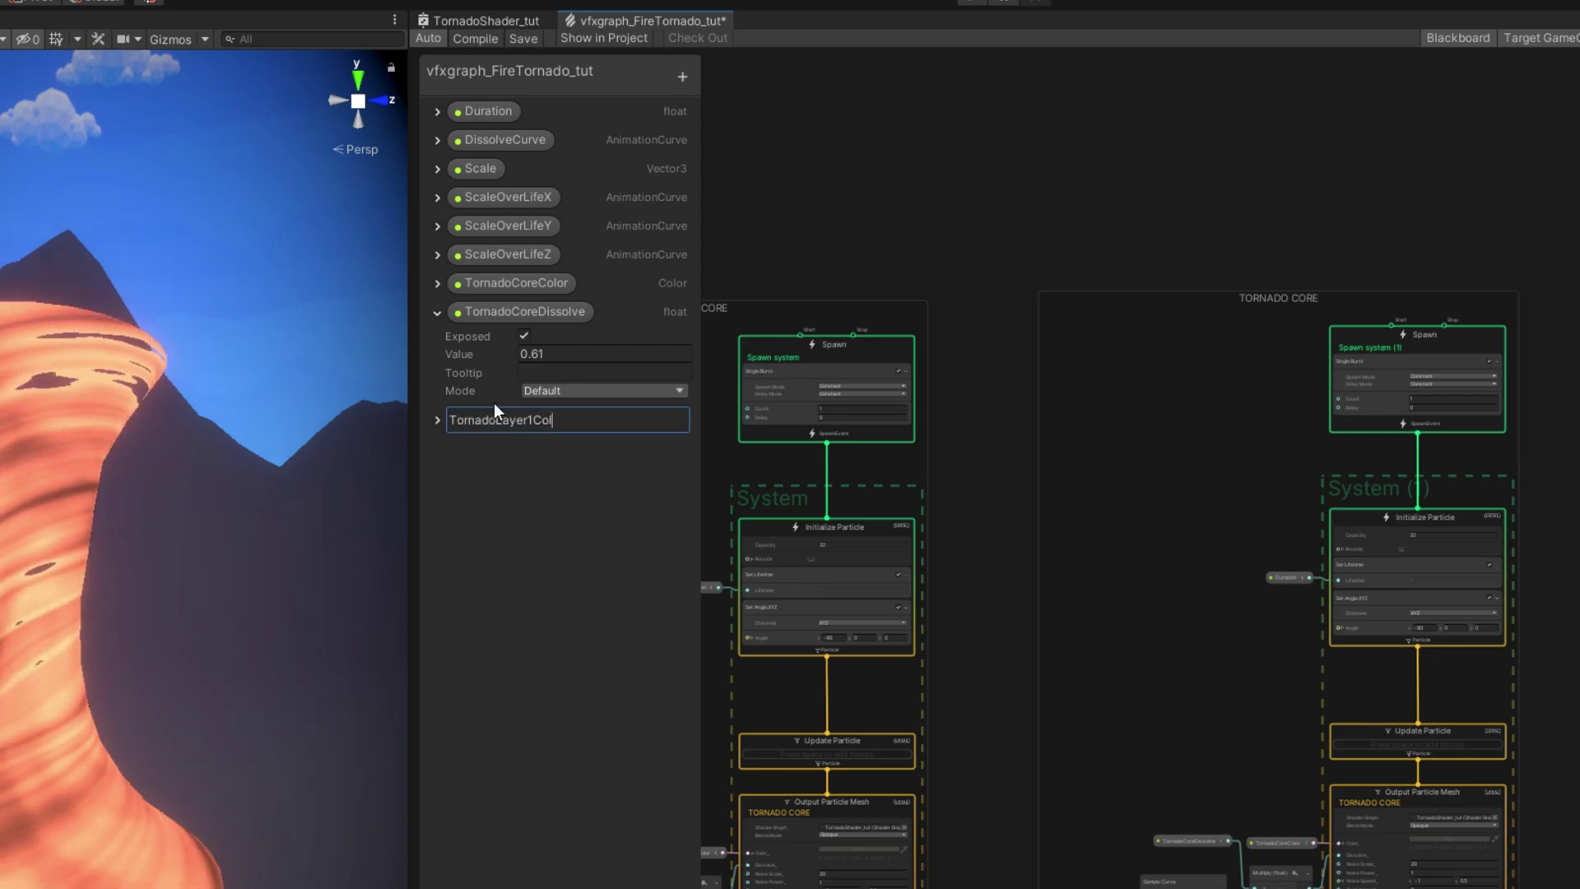
pyautogui.press('Return')
# Add a float property named TornadoLayer1Dissolve to the graph
pyautogui.click(680, 74)
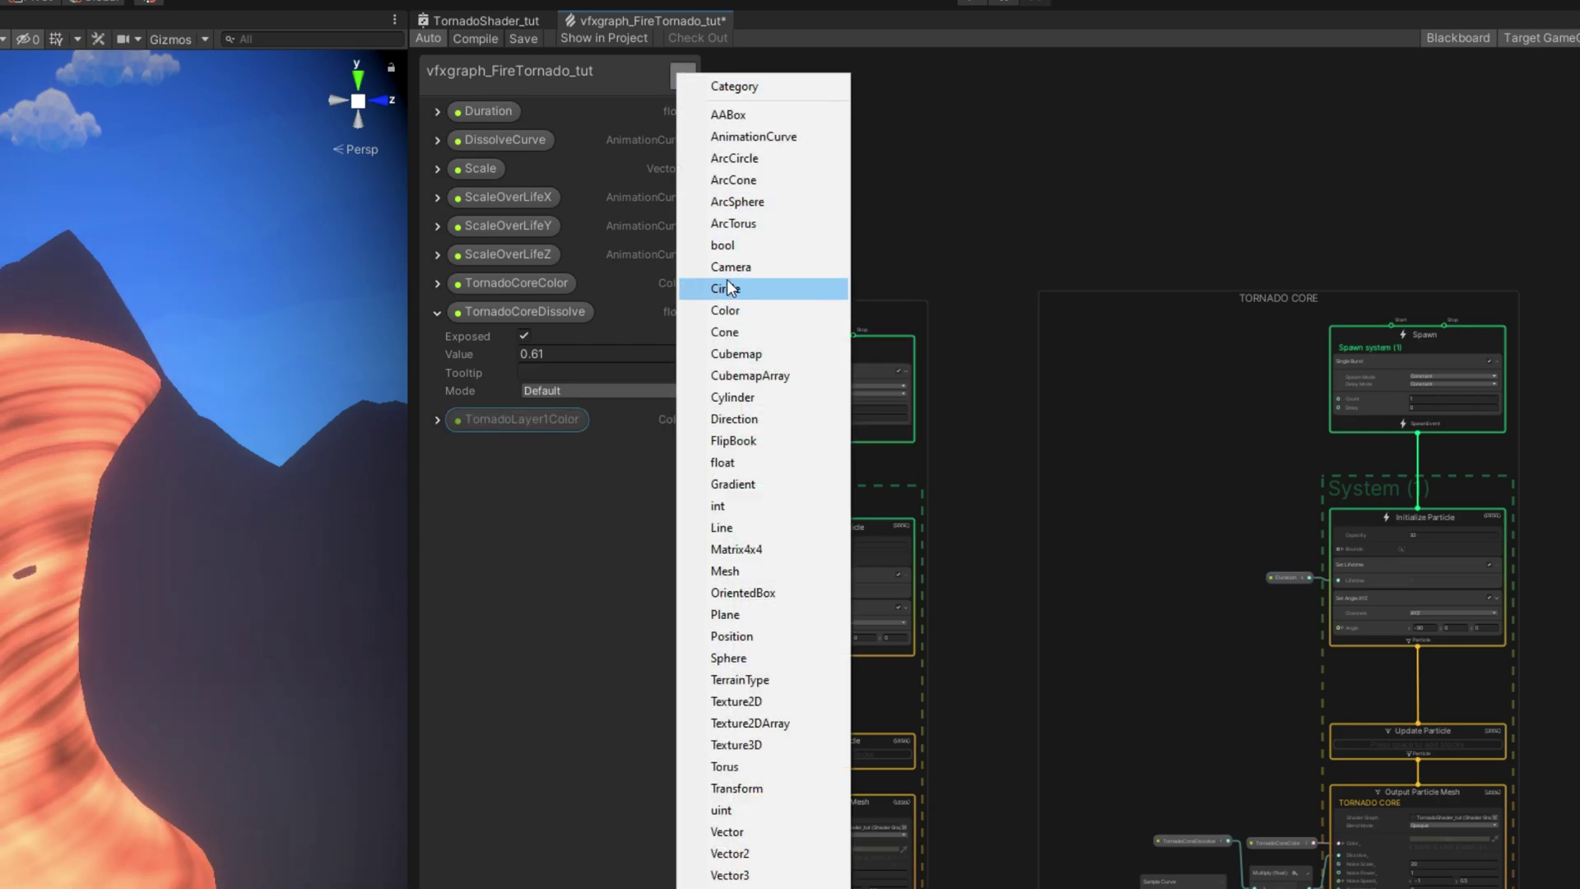
pyautogui.click(722, 463)
pyautogui.doubleClick(522, 455)
pyautogui.write('Tornado')
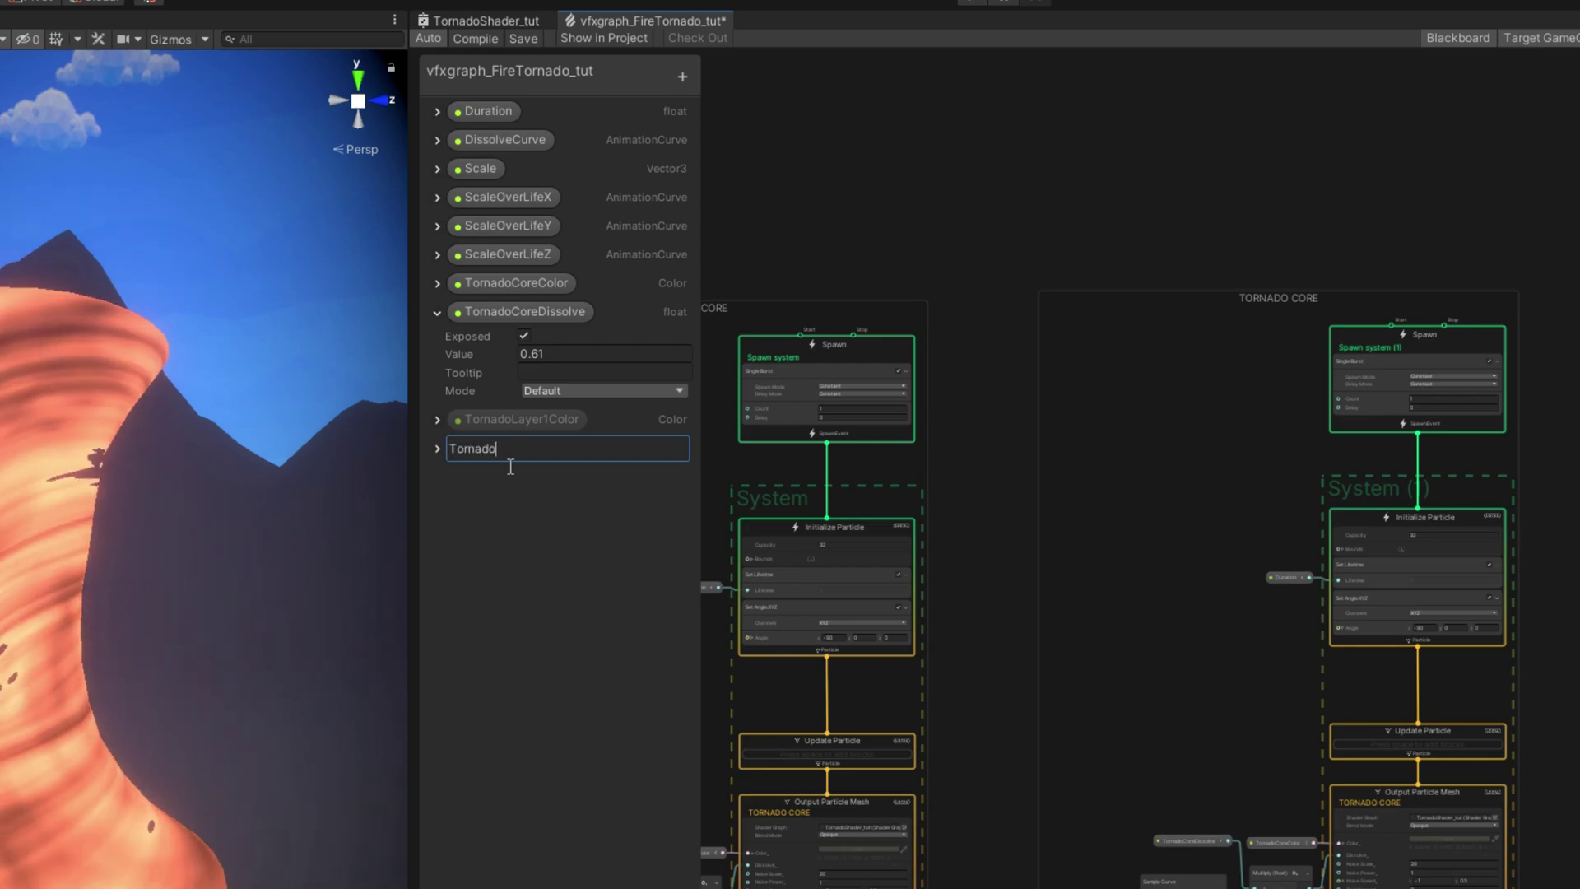
pyautogui.write('Layer1Dissolve')
pyautogui.press('Return')
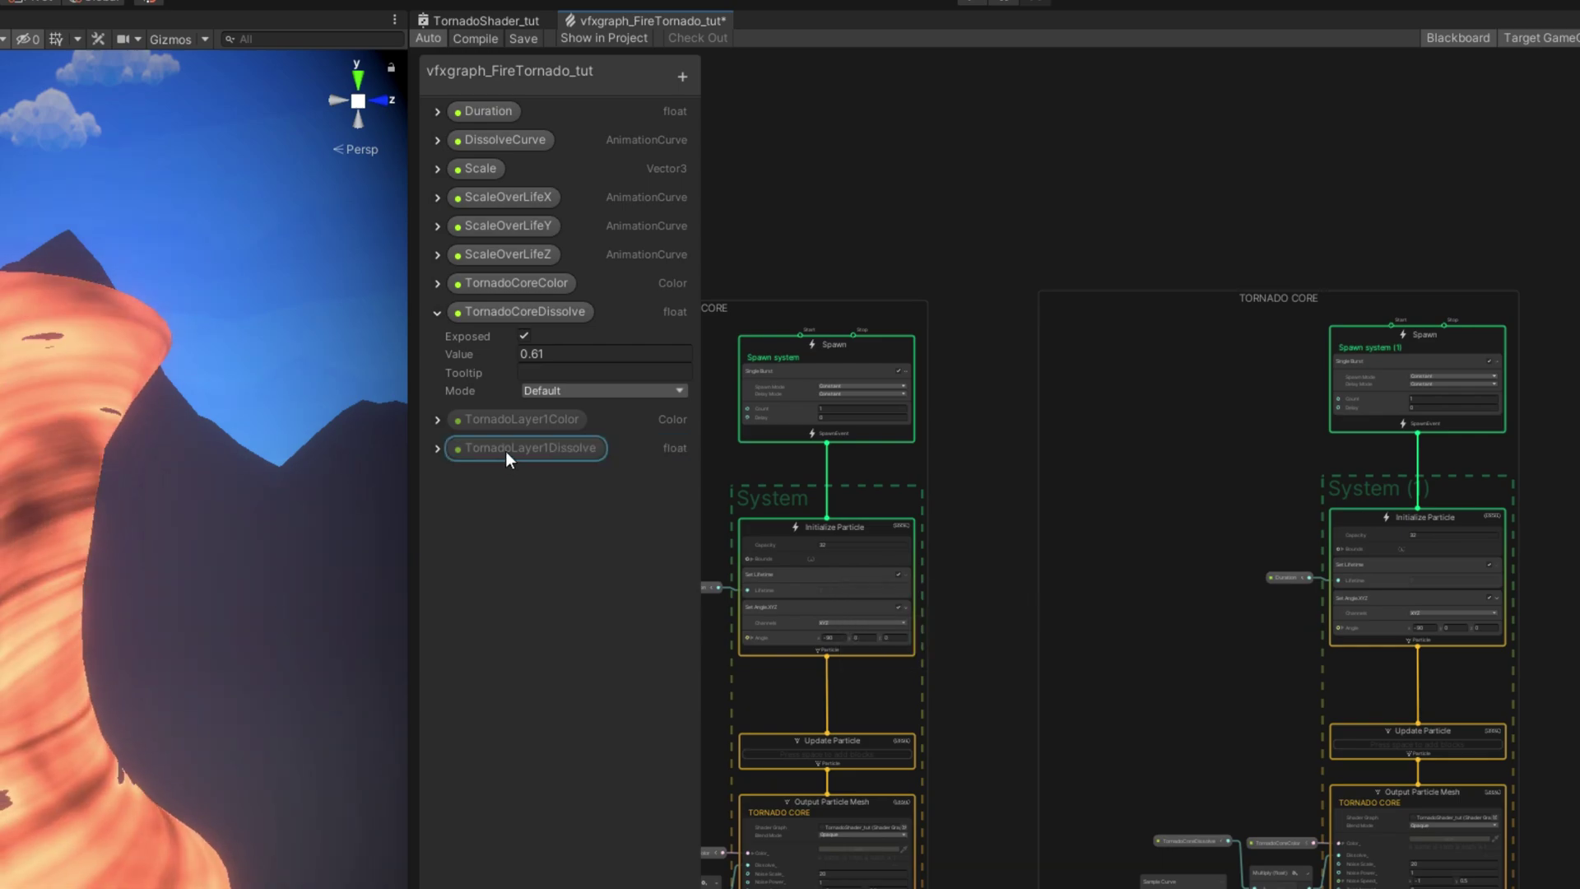
# Collapse the TornadoCoreDissolve details, expand both TornadoLayer1 properties and set TornadoLayer1Dissolve to 0.84
pyautogui.click(437, 312)
pyautogui.click(437, 367)
pyautogui.click(437, 341)
pyautogui.click(585, 492)
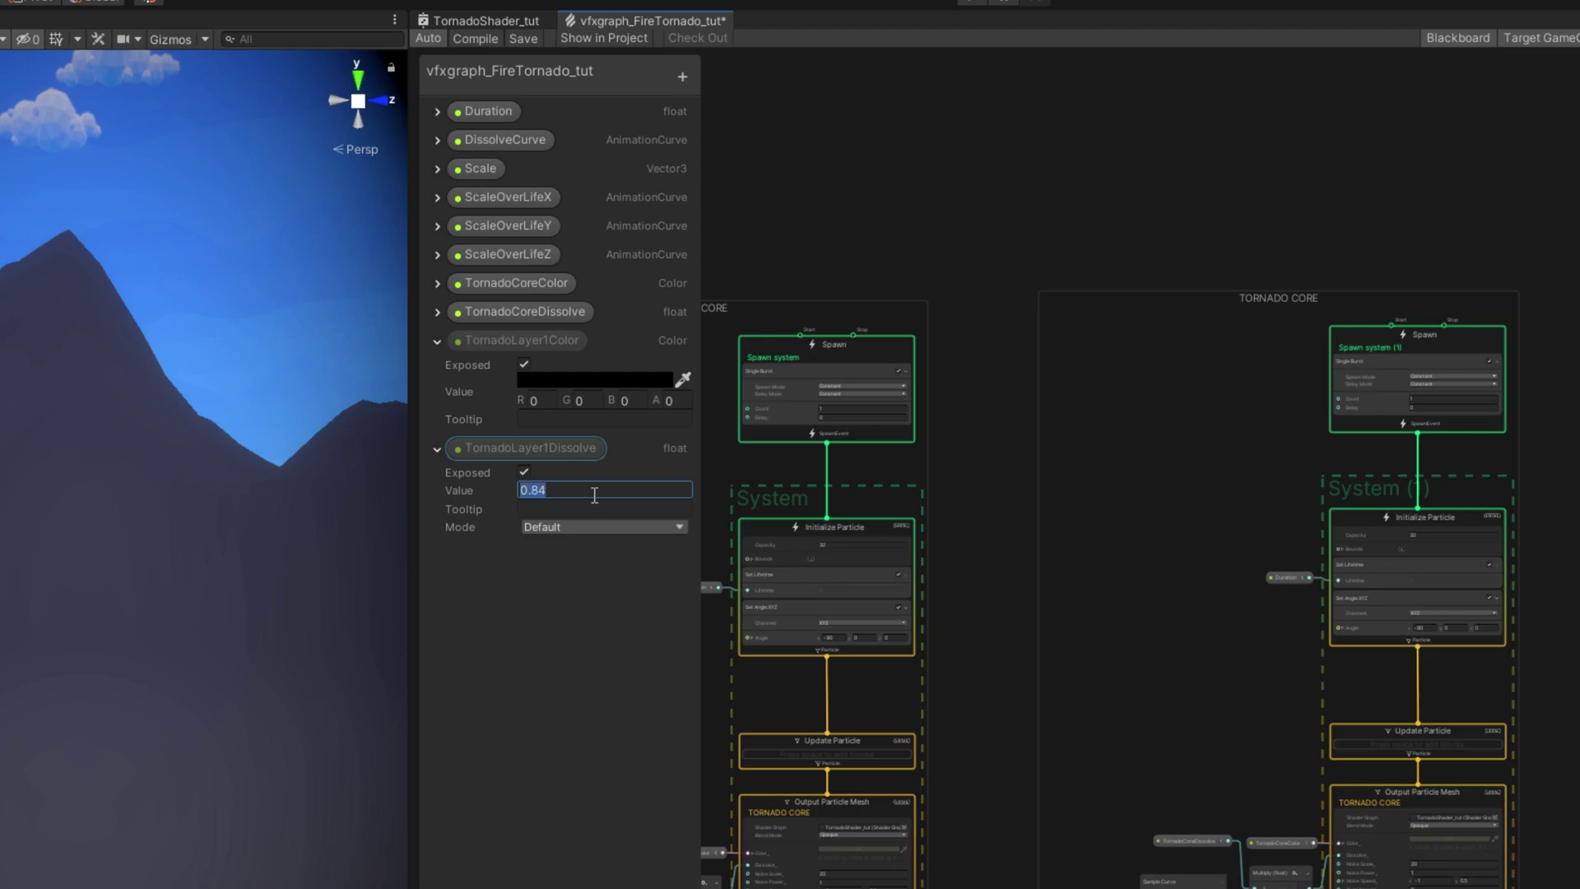
# Set TornadoLayer1Color to an HDR orange with hue 8, saturation 86, value 97 and intensity 6
pyautogui.click(611, 379)
pyautogui.moveTo(726, 515); pyautogui.dragTo(734, 487)
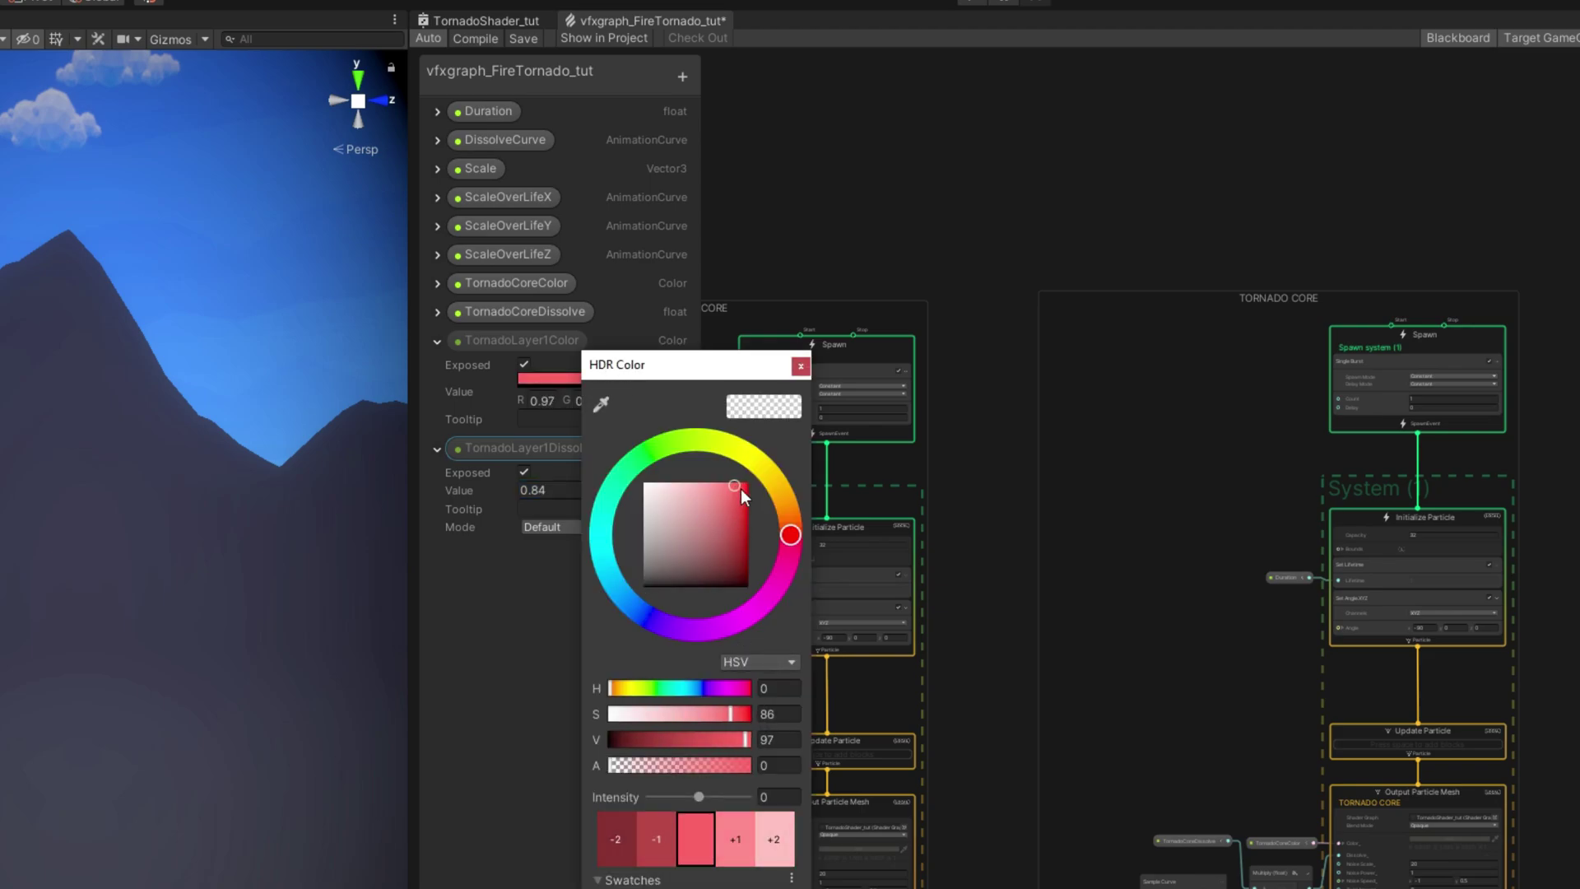
pyautogui.click(786, 521)
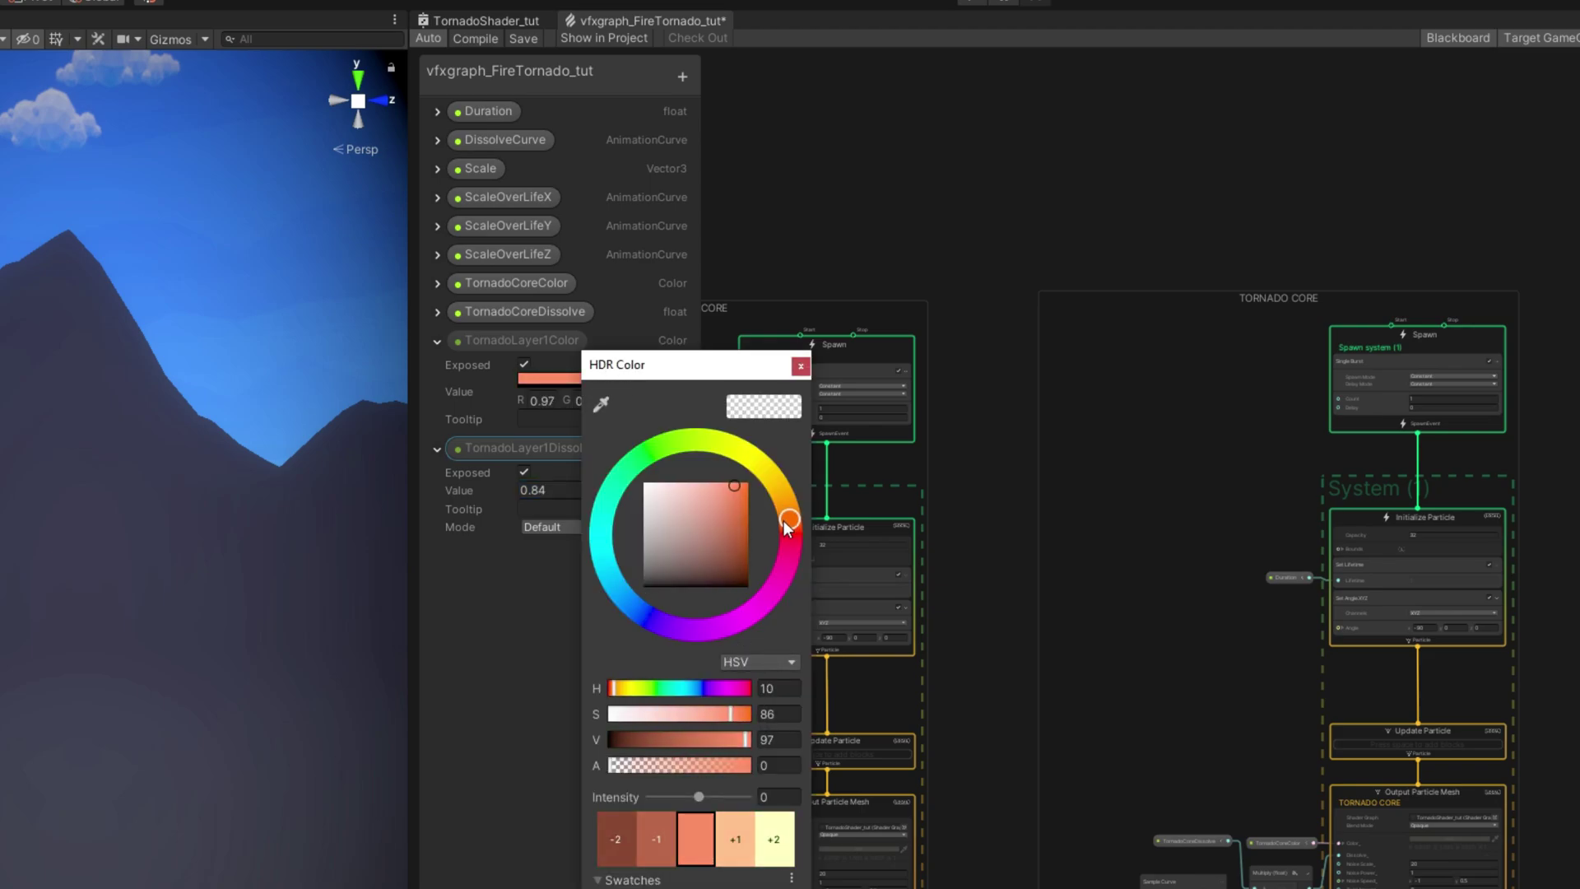
pyautogui.click(786, 797)
pyautogui.write('6')
# Place TornadoLayer1Color in the duplicated system, connect it to the output's Color_ input and delete the TornadoCoreColor node there
pyautogui.moveTo(568, 342); pyautogui.dragTo(1169, 725)
pyautogui.scroll(3, 1074, 680)
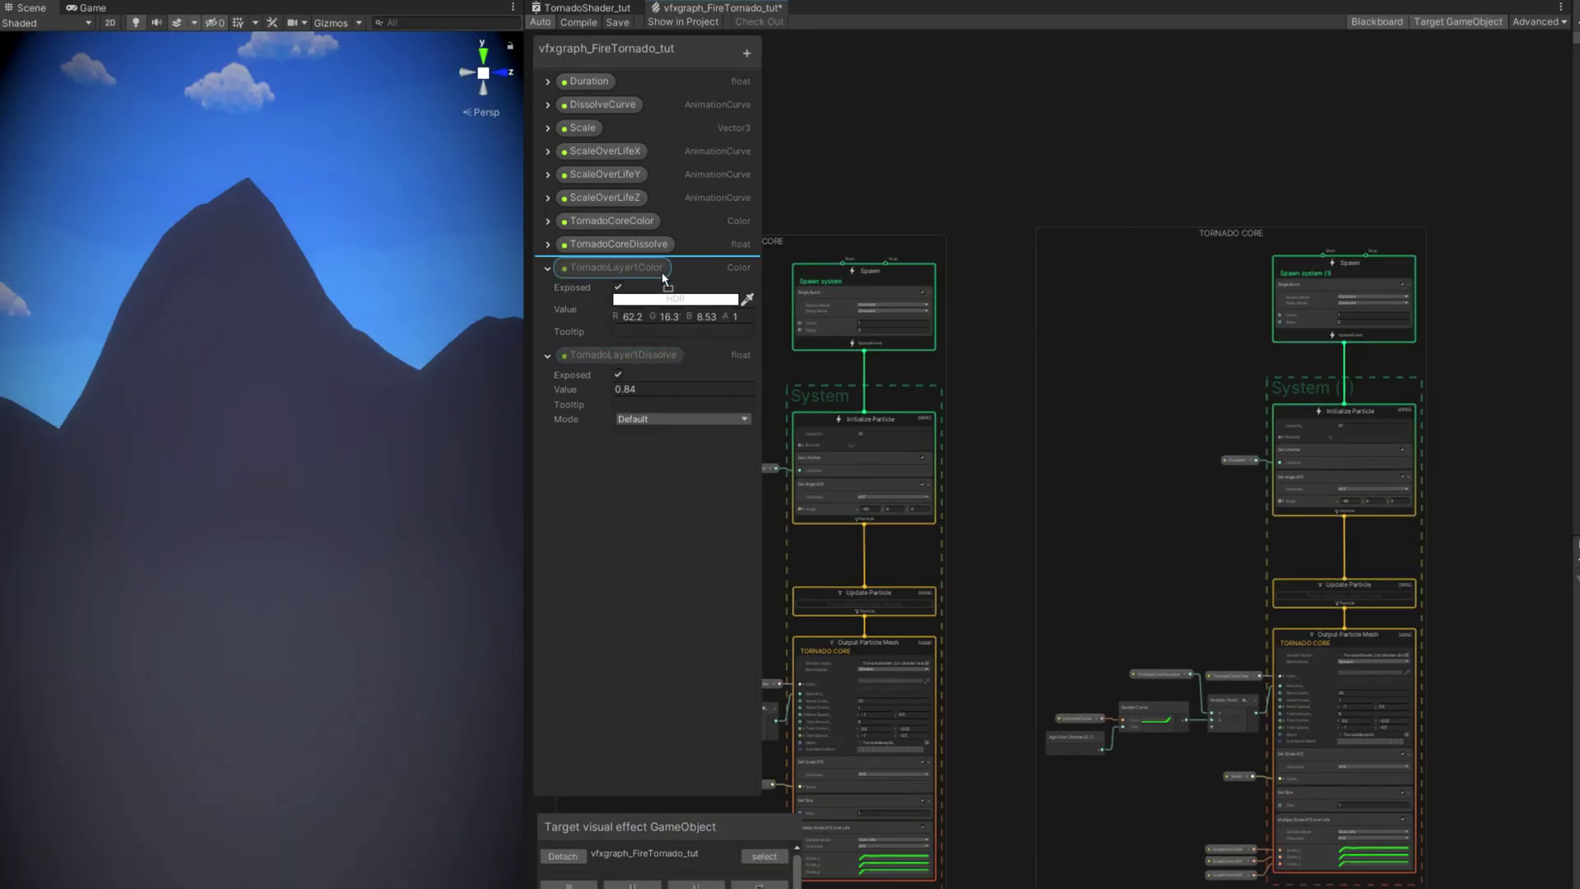
pyautogui.moveTo(1070, 556); pyautogui.dragTo(1242, 718)
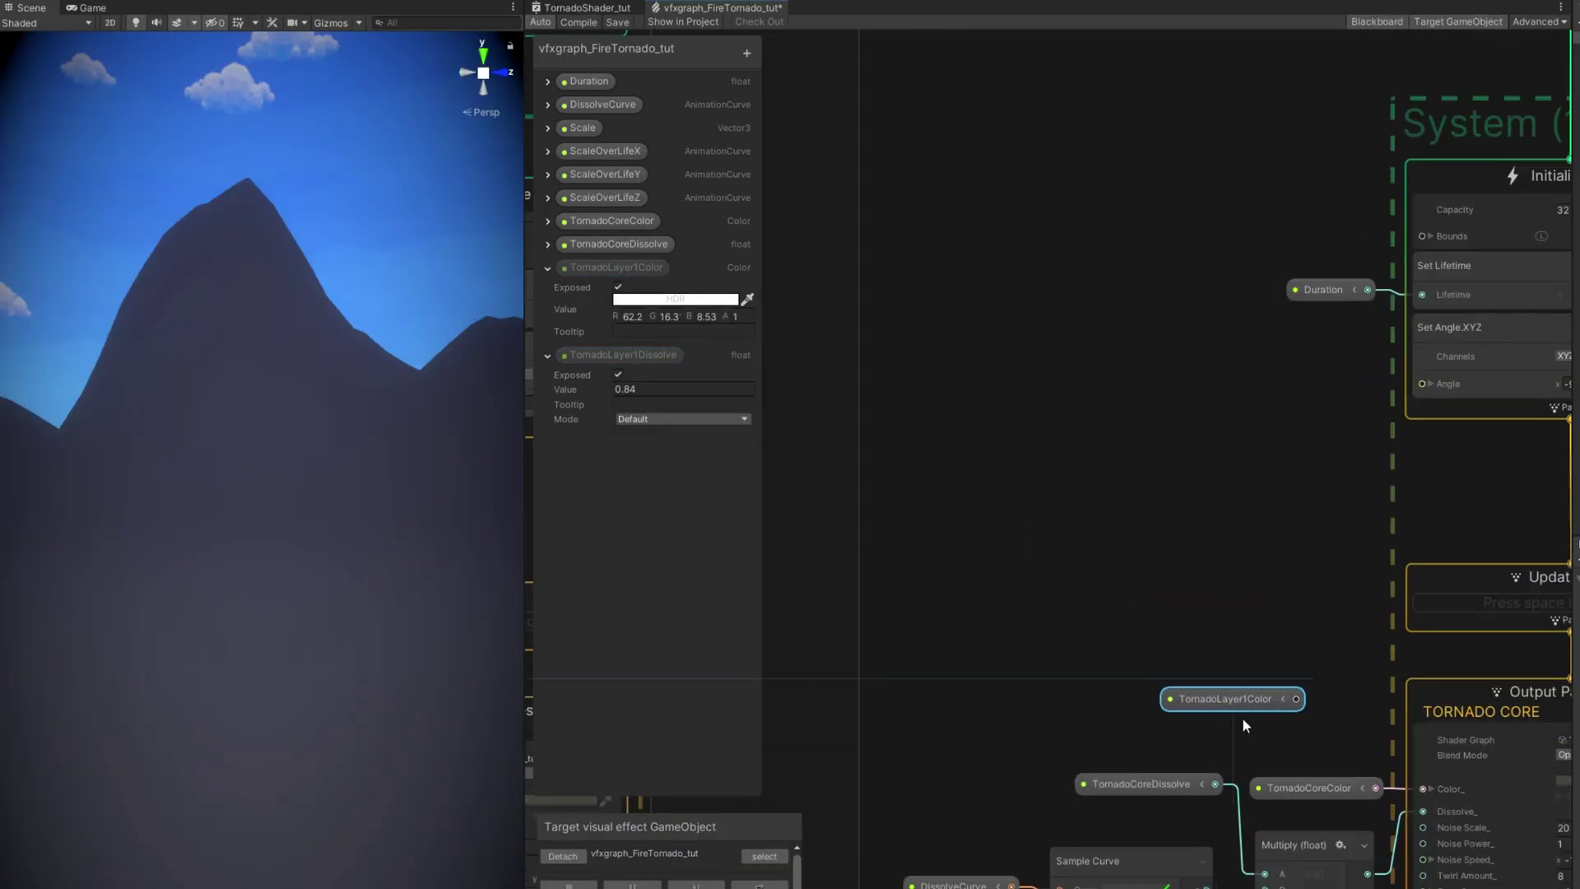
pyautogui.moveTo(1267, 714); pyautogui.dragTo(1049, 411, button='middle')
pyautogui.scroll(3, 1054, 410)
pyautogui.moveTo(1023, 407); pyautogui.dragTo(1082, 465)
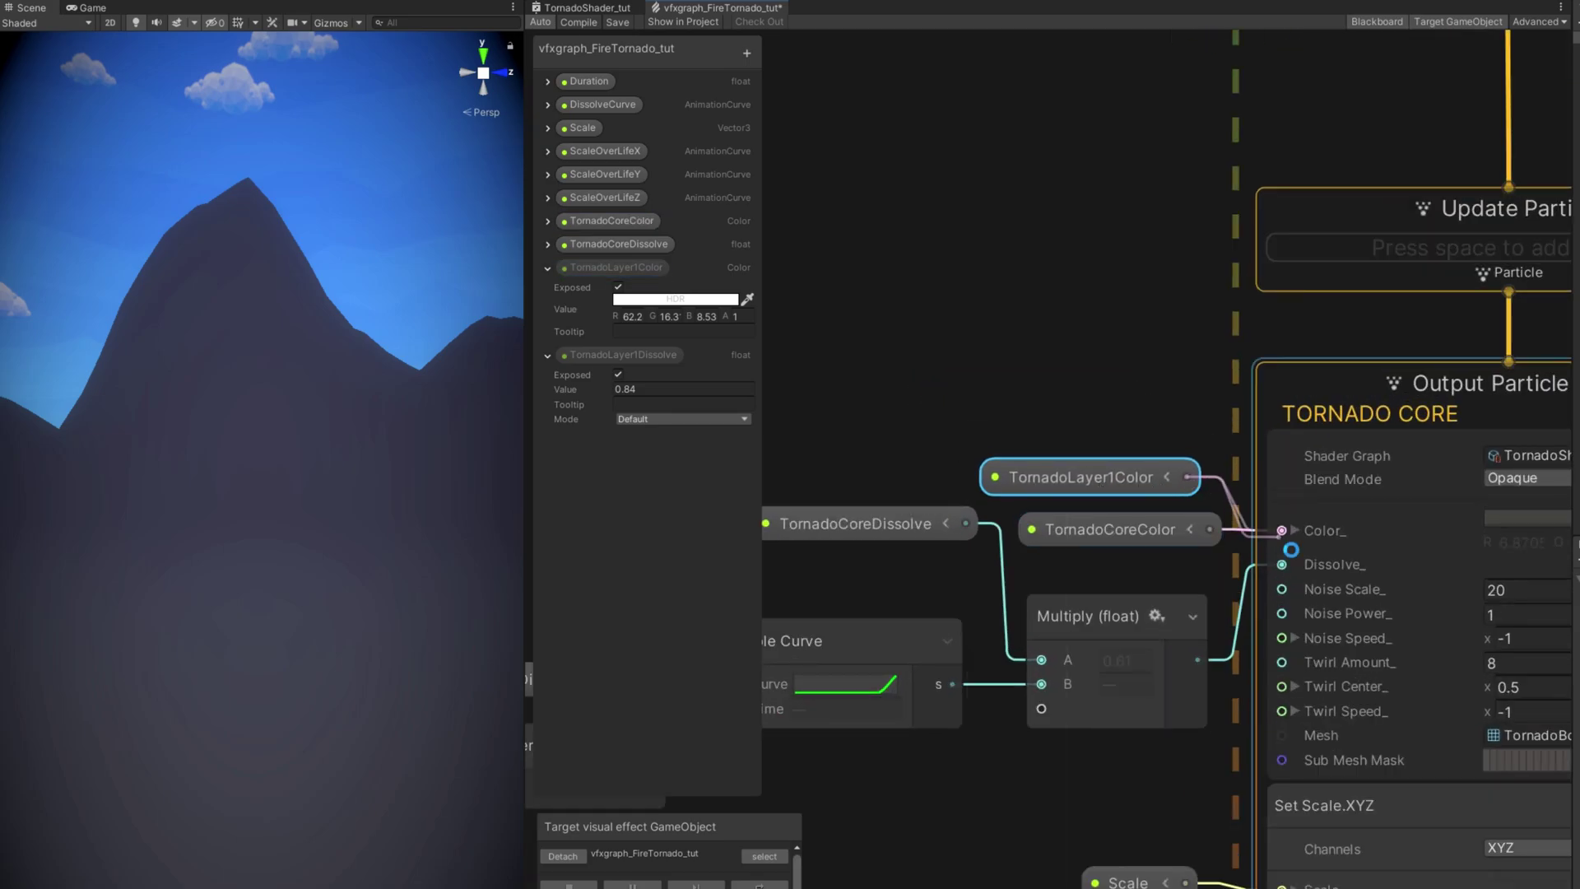
pyautogui.click(1132, 527)
pyautogui.press('Delete')
# Replace the copy's TornadoCoreDissolve node with TornadoLayer1Dissolve, feeding input A of the dissolve Multiply node
pyautogui.moveTo(874, 515); pyautogui.dragTo(992, 476, button='middle')
pyautogui.click(943, 484)
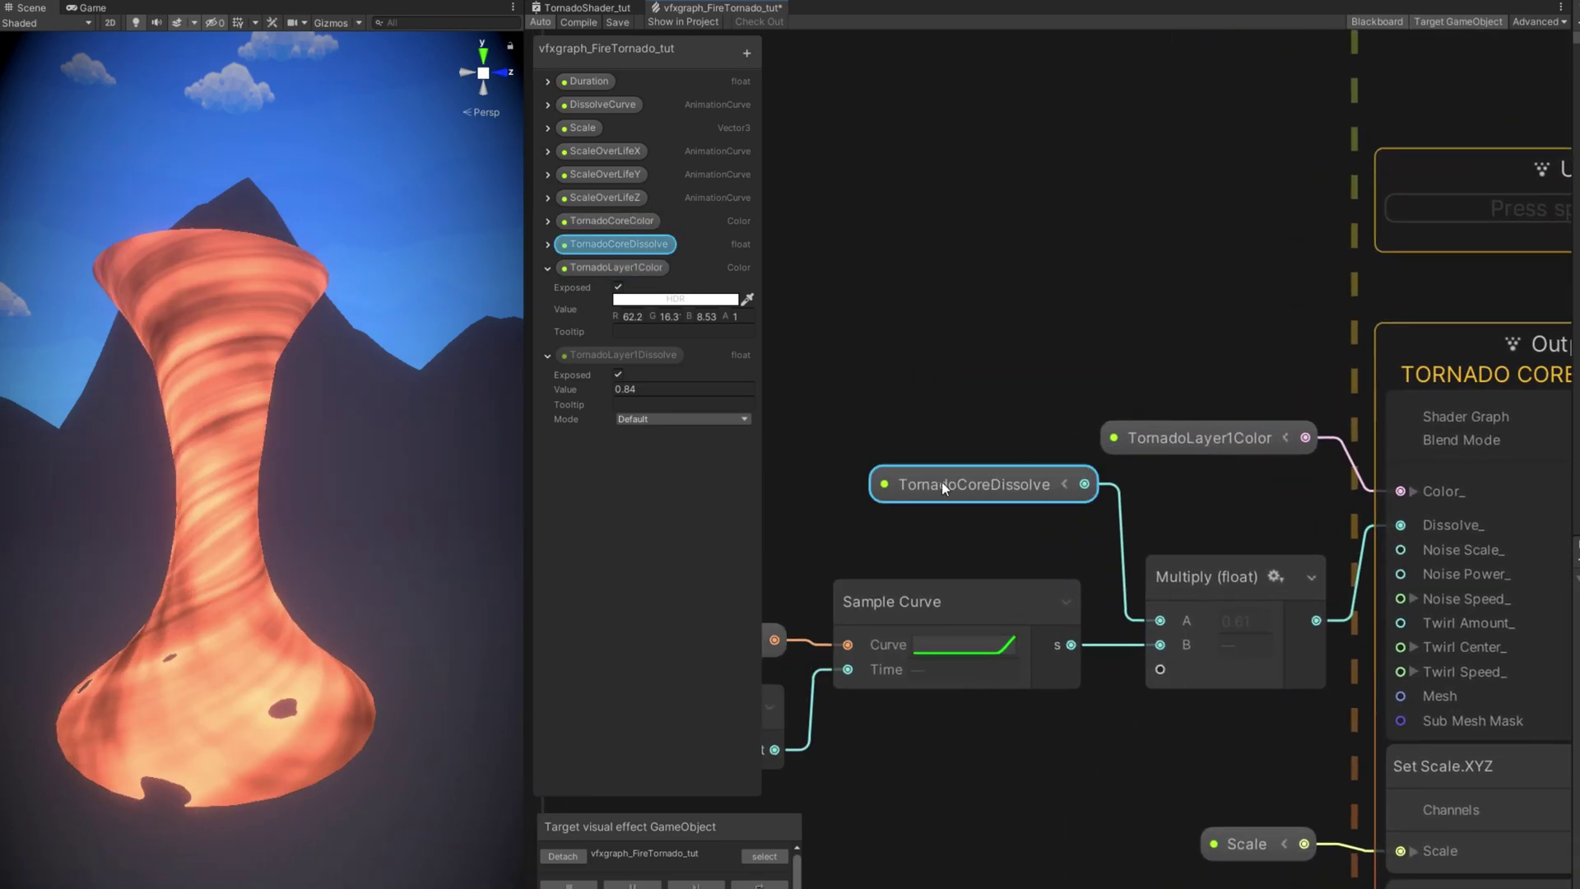
pyautogui.press('Delete')
pyautogui.moveTo(623, 354); pyautogui.dragTo(954, 506)
pyautogui.moveTo(1116, 507); pyautogui.dragTo(1150, 609)
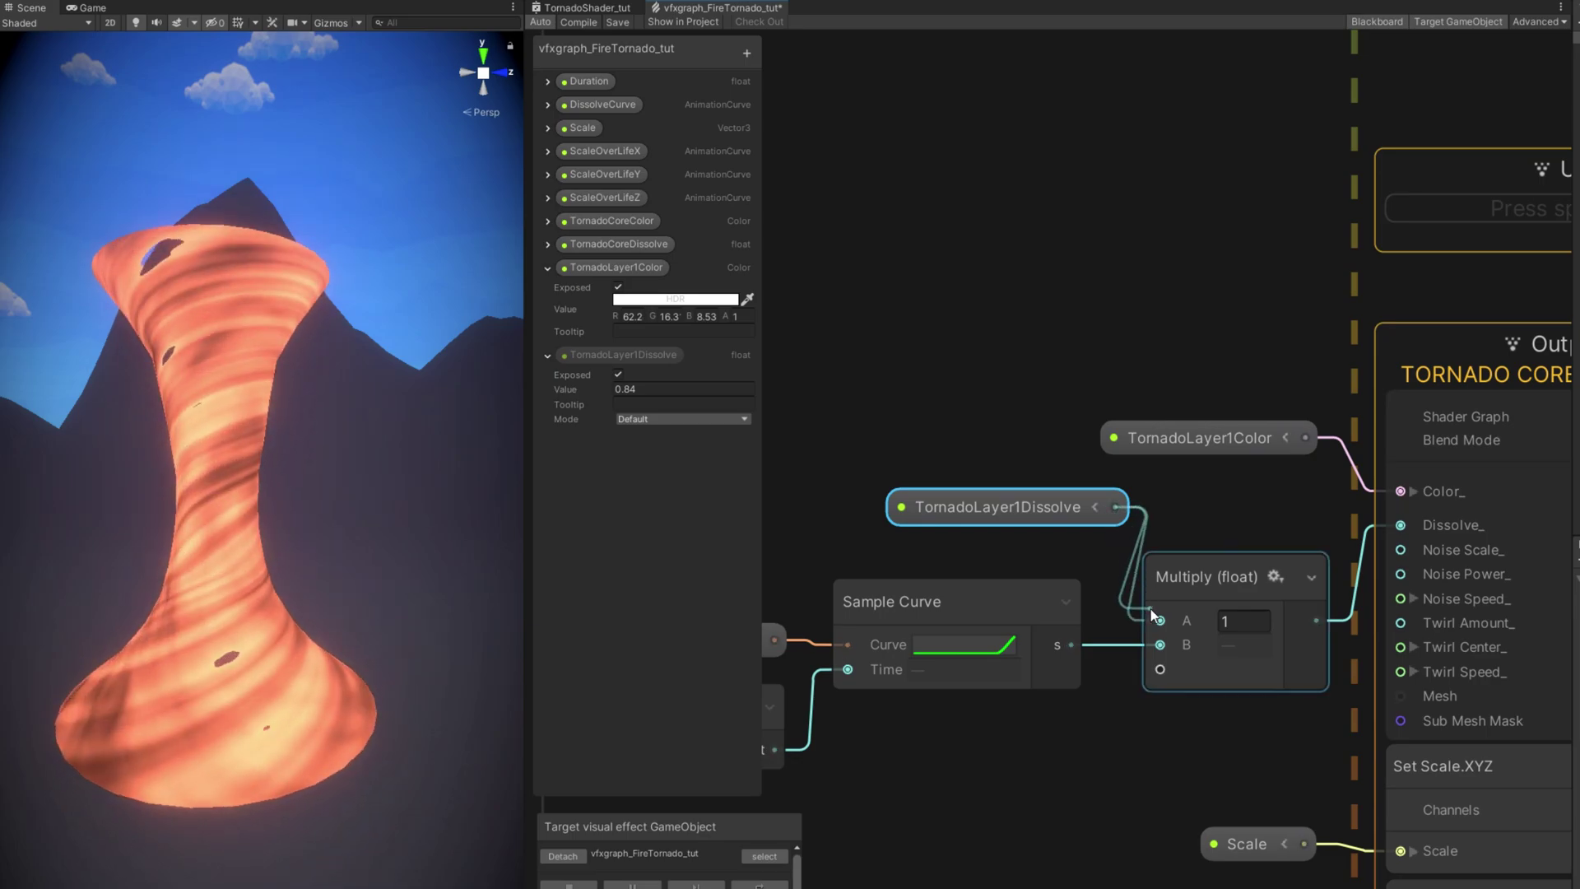
pyautogui.moveTo(1035, 512); pyautogui.dragTo(978, 530)
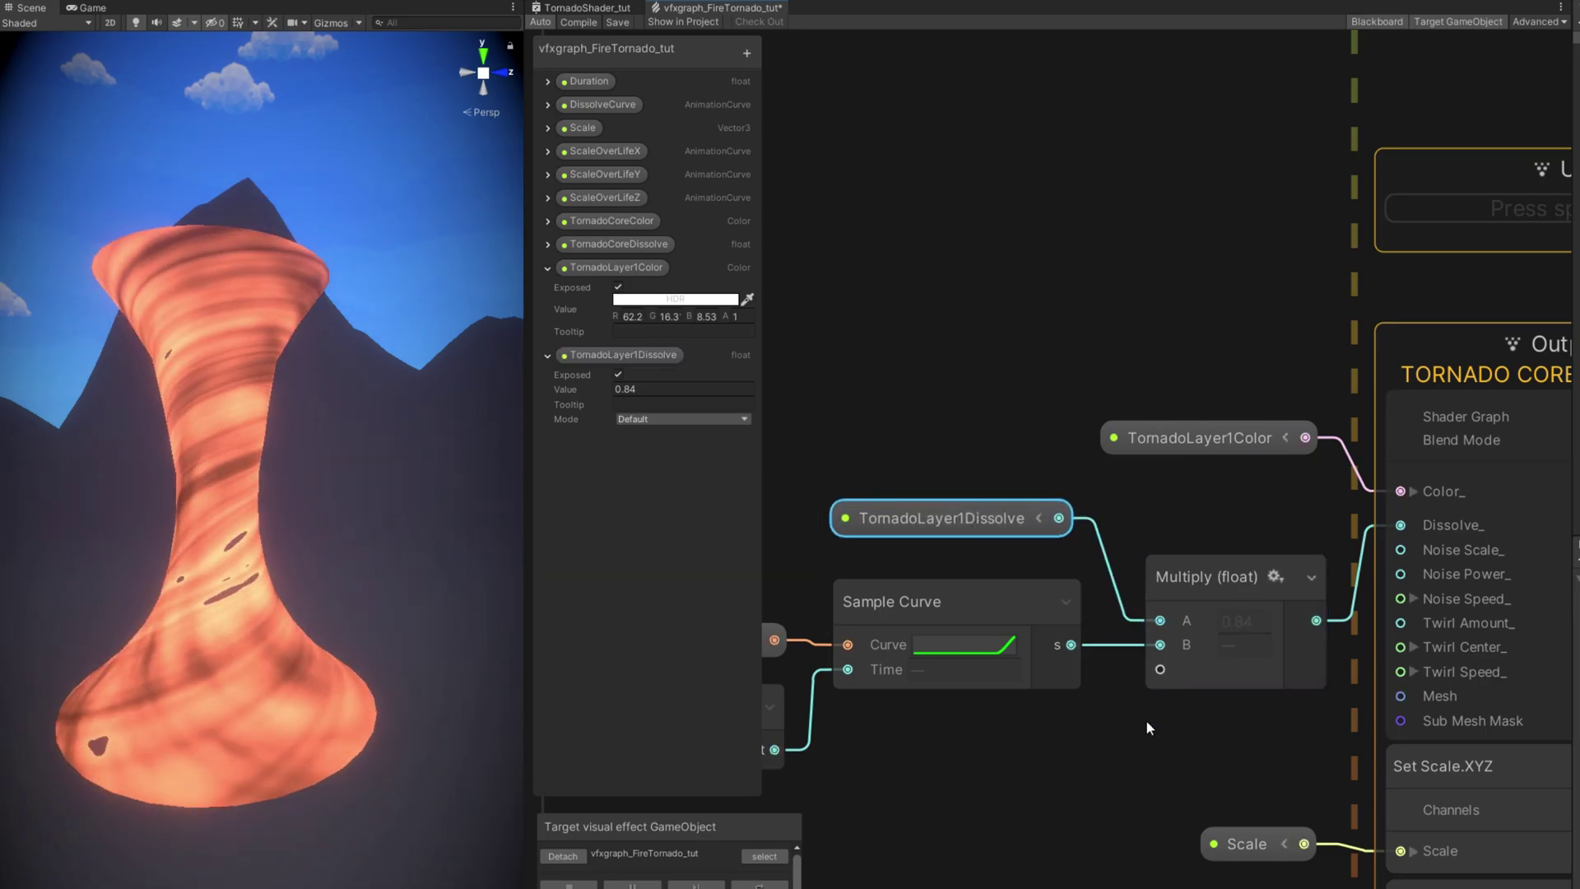
# Rename the duplicated Output Particle Mesh context TORNADO LAYER 1
pyautogui.moveTo(1146, 720); pyautogui.dragTo(977, 607, button='middle')
pyautogui.doubleClick(1412, 265)
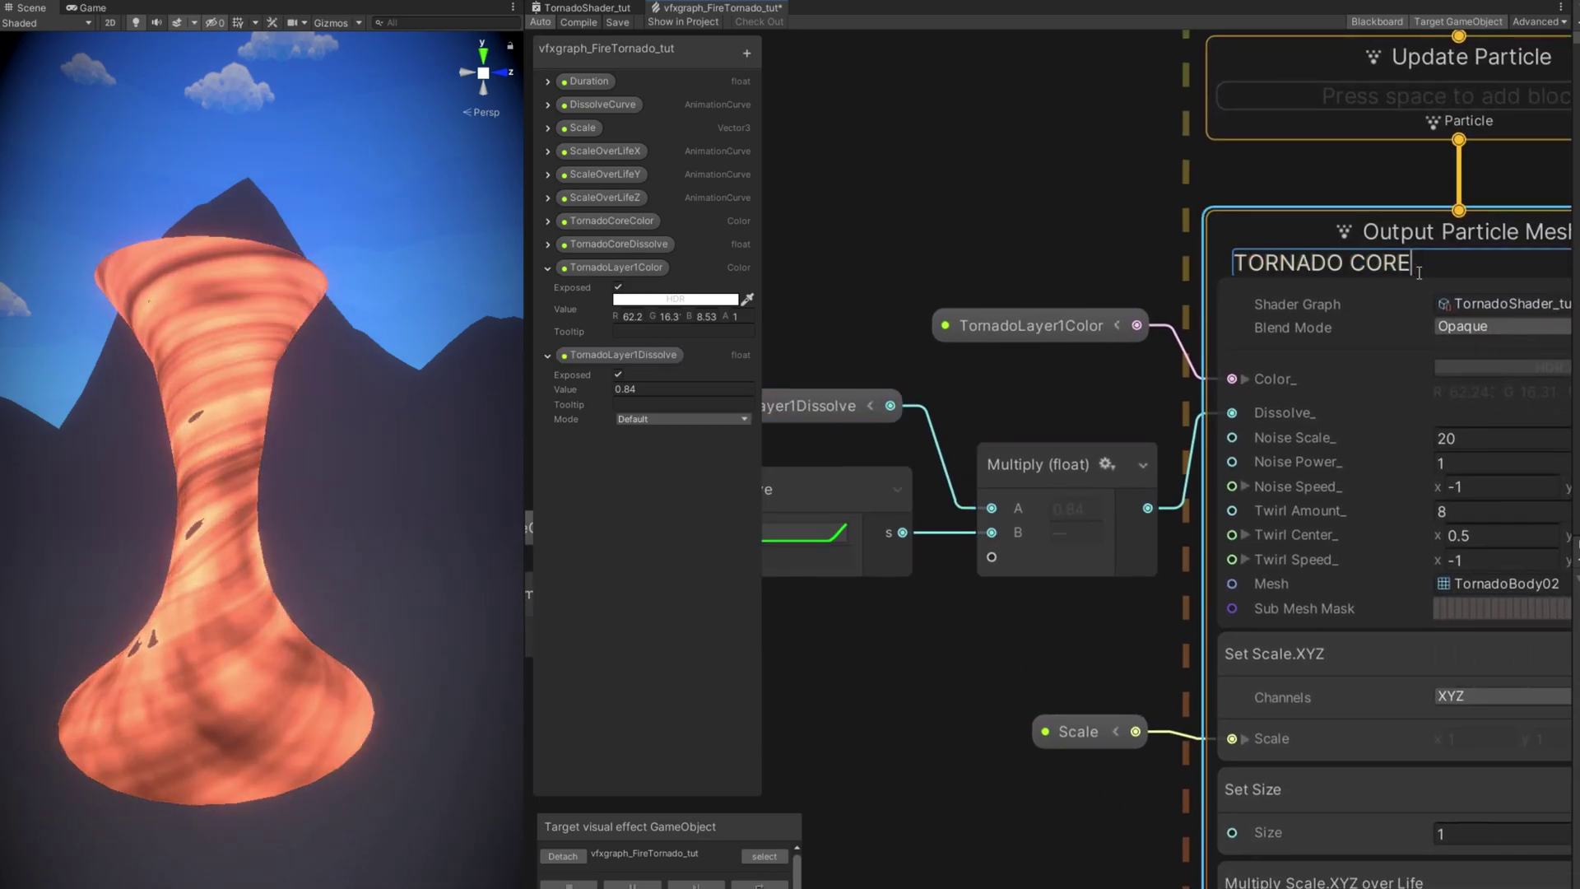
pyautogui.write('LAYER 1')
pyautogui.click(971, 763)
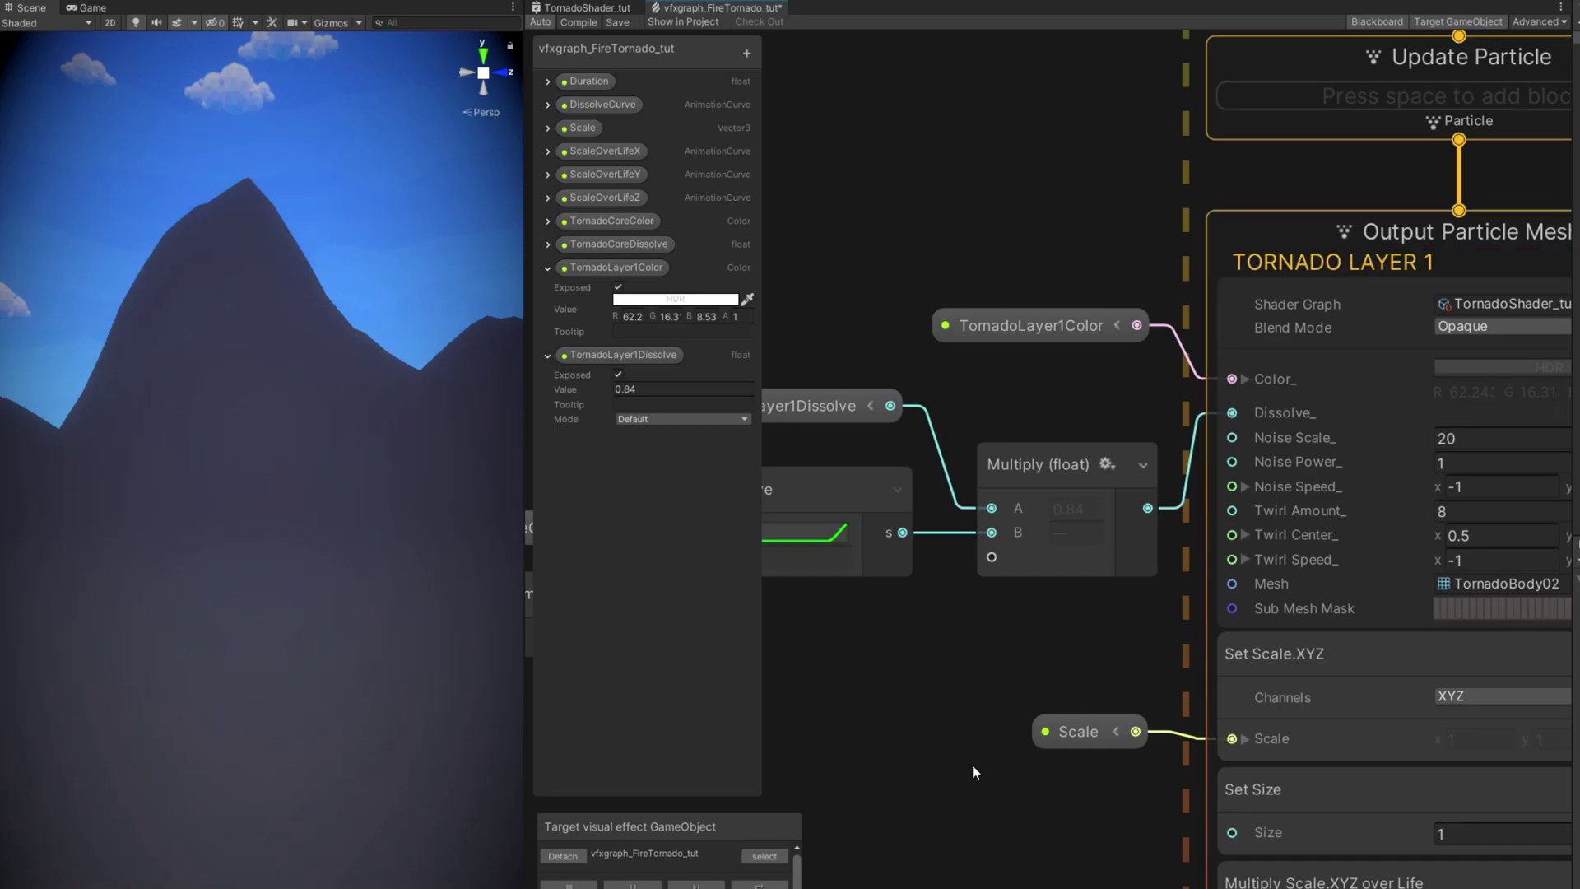
# Split the layer's Scale into components, multiply its x by 1.15 and connect the product to Set Scale X
pyautogui.moveTo(1070, 757); pyautogui.dragTo(1240, 607, button='middle')
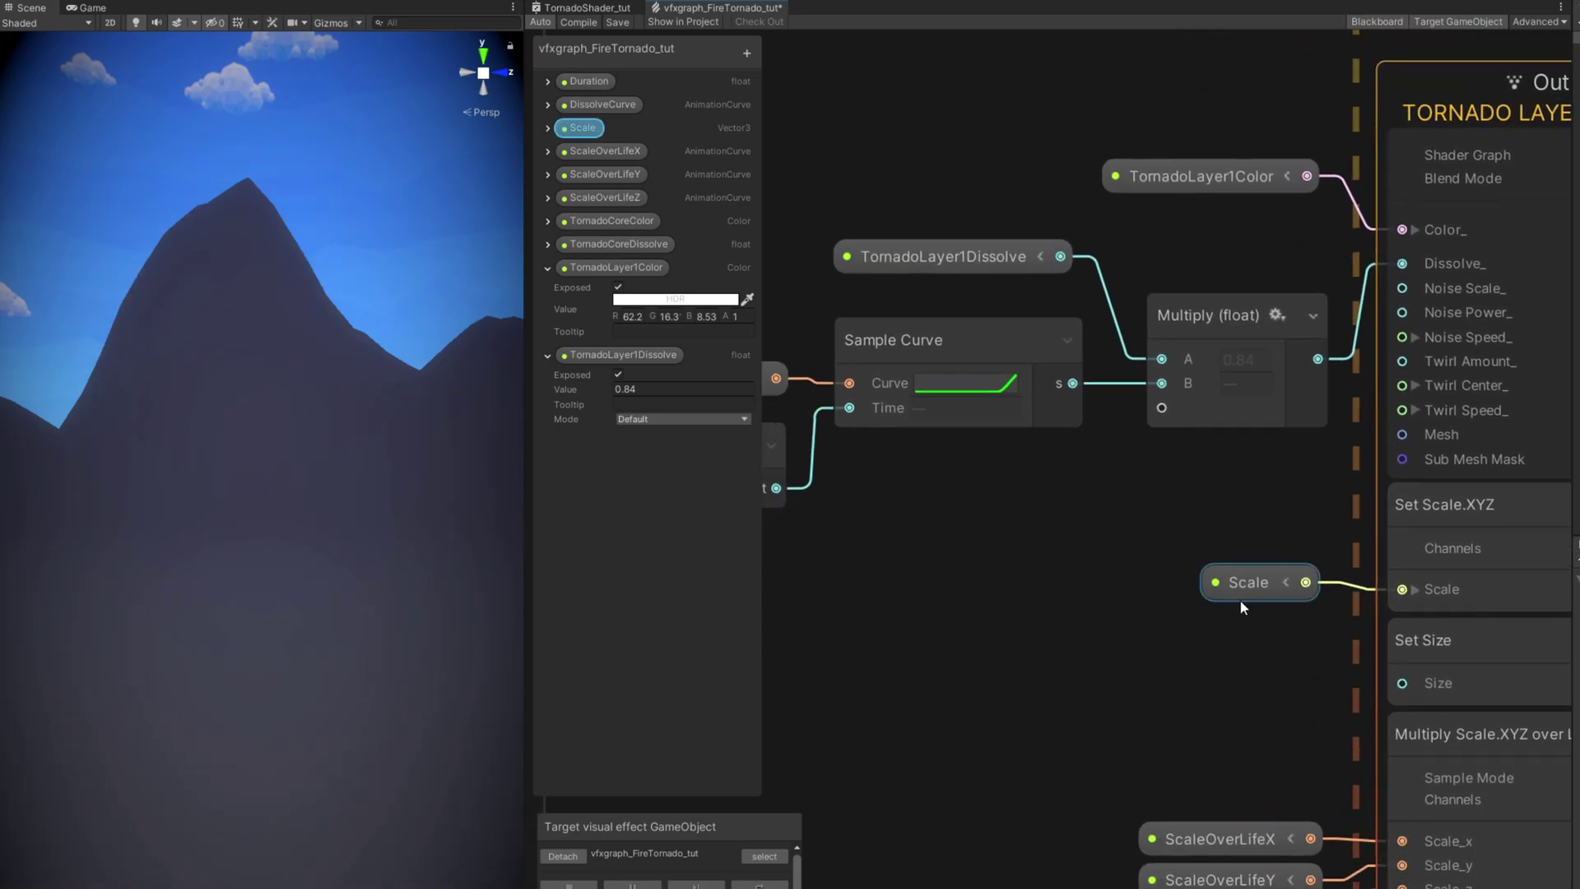
pyautogui.moveTo(1001, 638); pyautogui.dragTo(986, 569)
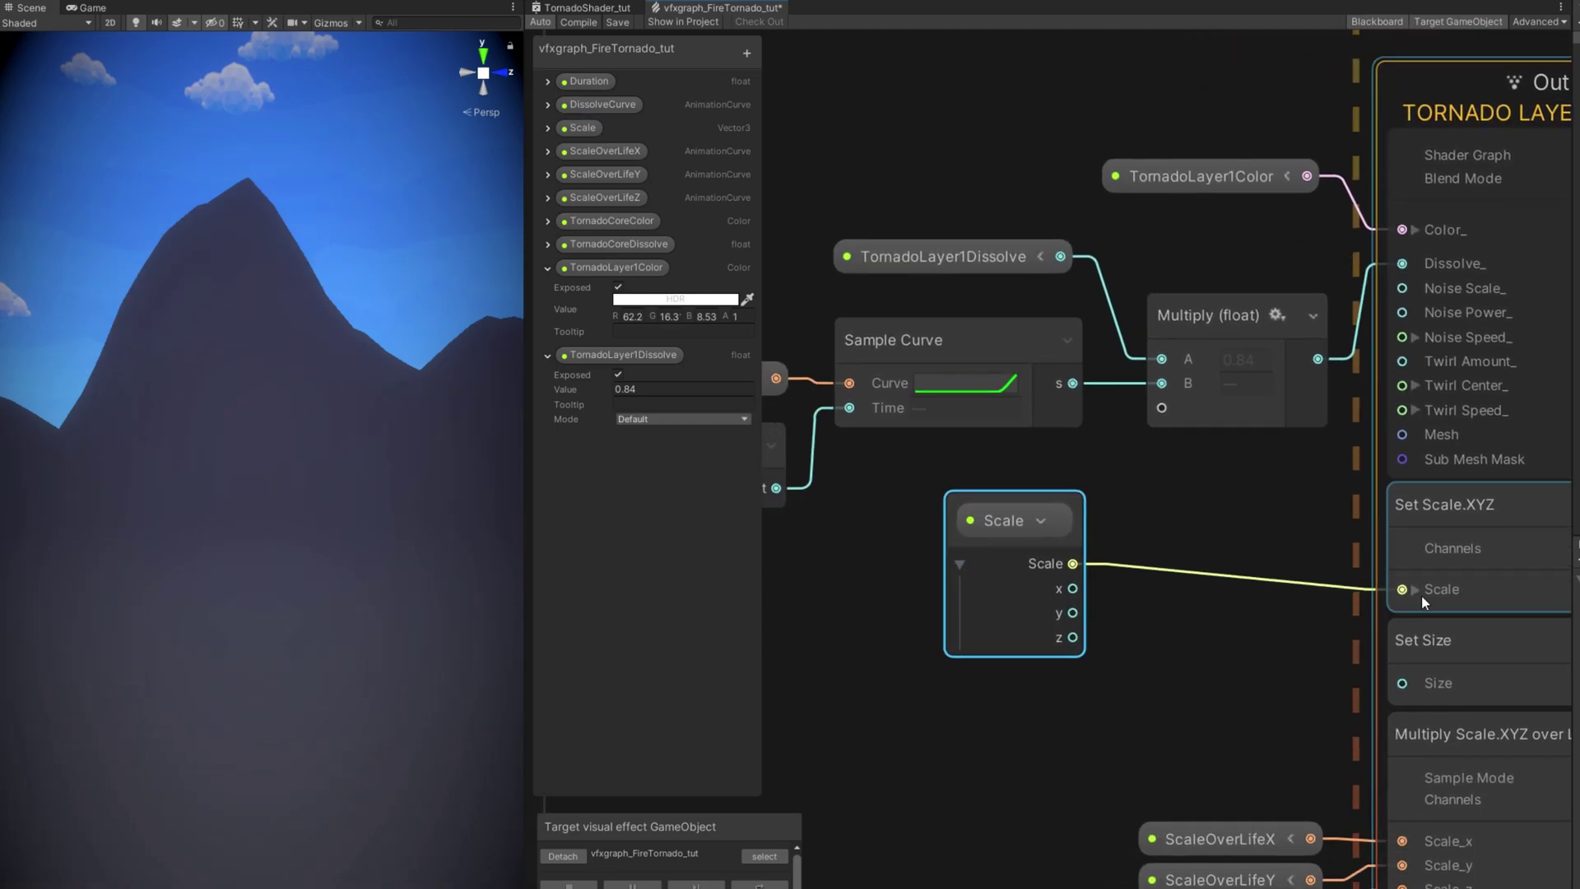
pyautogui.click(1415, 591)
pyautogui.moveTo(1073, 591); pyautogui.dragTo(1158, 581)
pyautogui.write('mul')
pyautogui.click(1167, 598)
pyautogui.click(1264, 680)
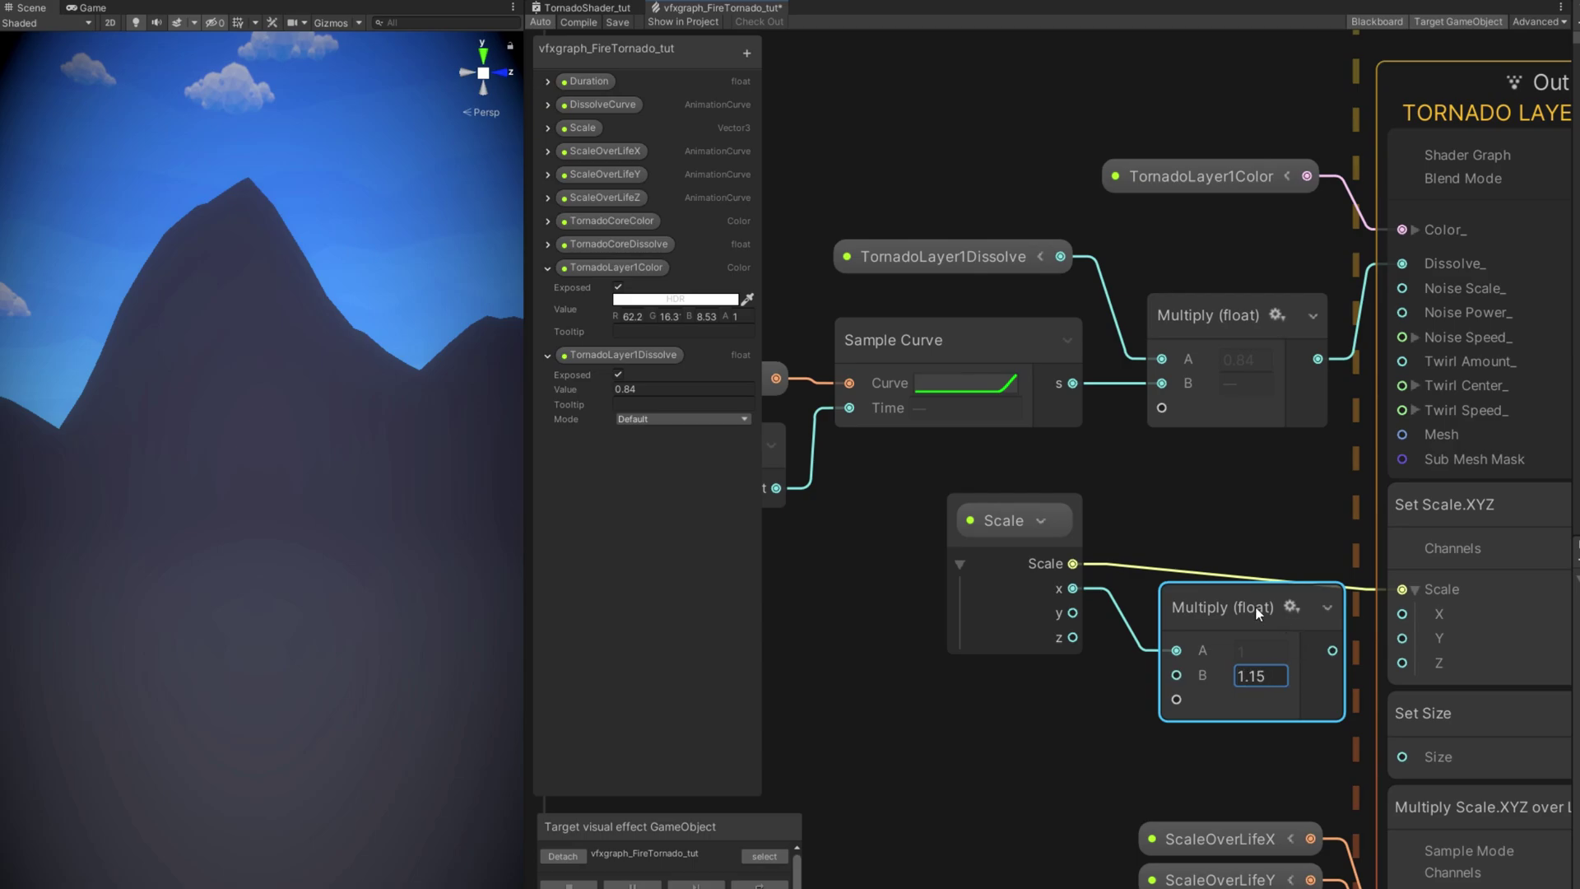
pyautogui.moveTo(1256, 609); pyautogui.dragTo(1236, 532)
pyautogui.moveTo(1319, 584); pyautogui.dragTo(1403, 614)
# Duplicate the 1.15 Multiply node for Scale y into Set Scale Y, and connect Scale z directly to Z
pyautogui.hotkey('ctrl', 'd')
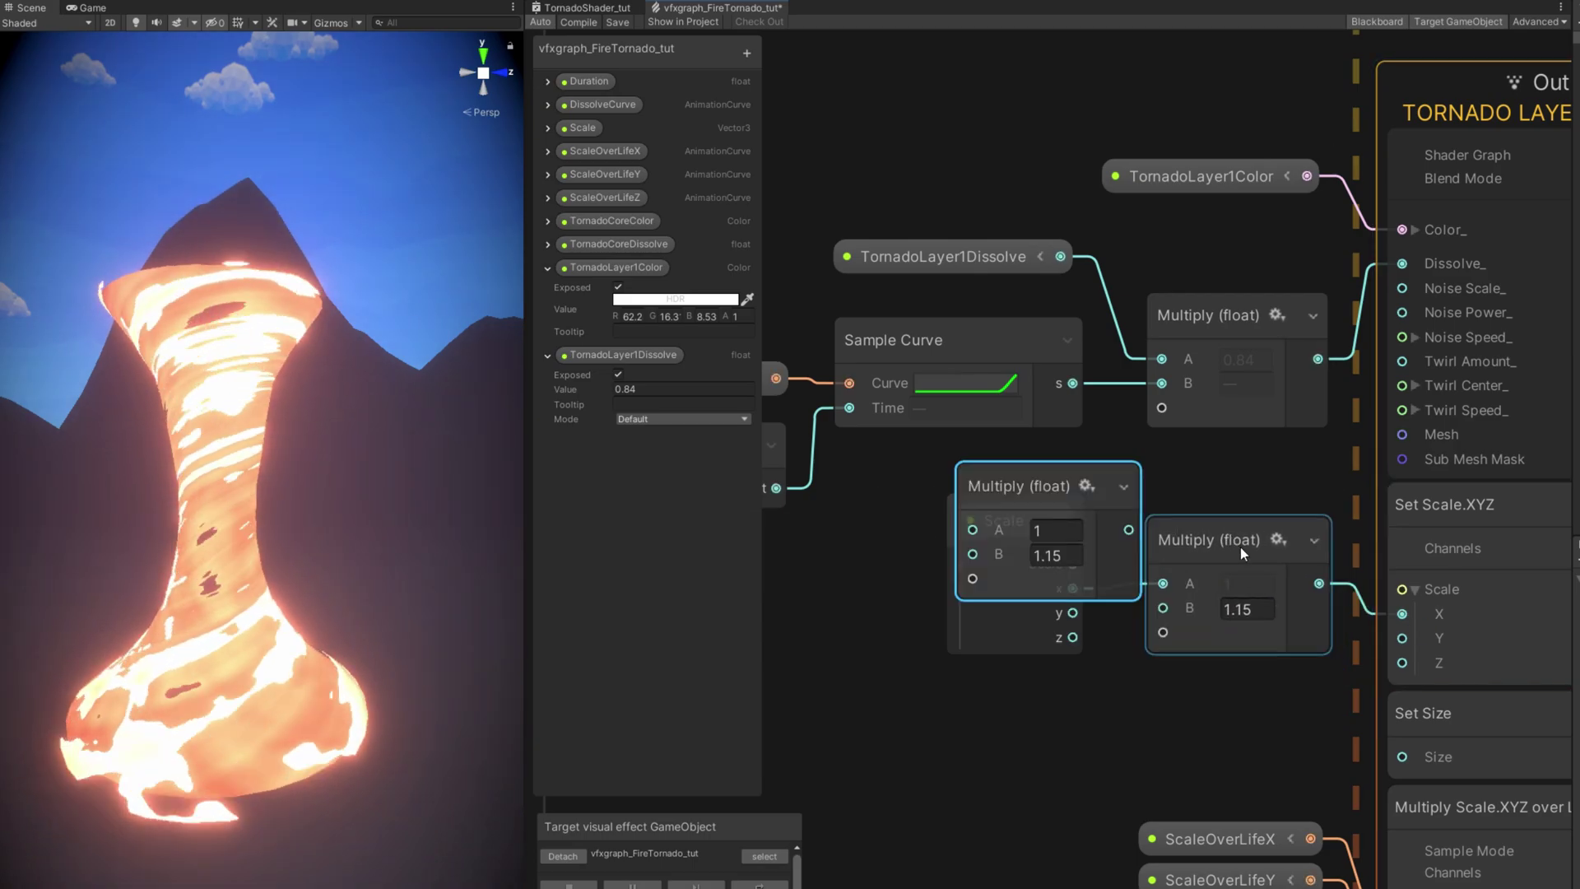
pyautogui.moveTo(1026, 501); pyautogui.dragTo(1154, 674)
pyautogui.moveTo(1319, 671); pyautogui.dragTo(1401, 638)
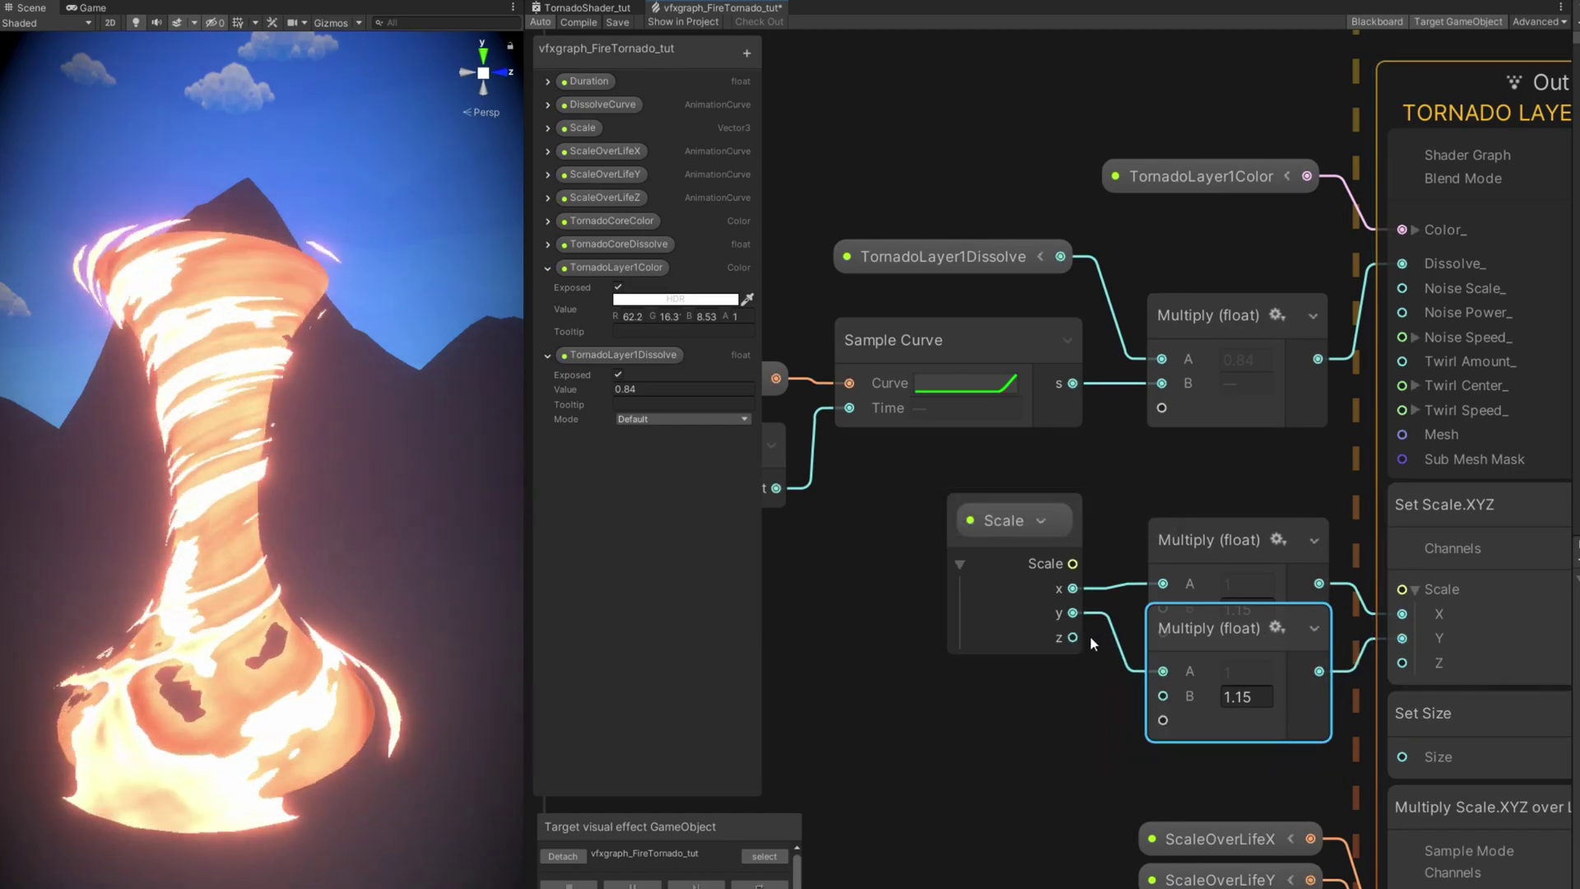
pyautogui.moveTo(1073, 637); pyautogui.dragTo(1403, 662)
# Collapse the two scale Multiply nodes and align them between the Scale node and Set Scale.XYZ
pyautogui.doubleClick(1251, 544)
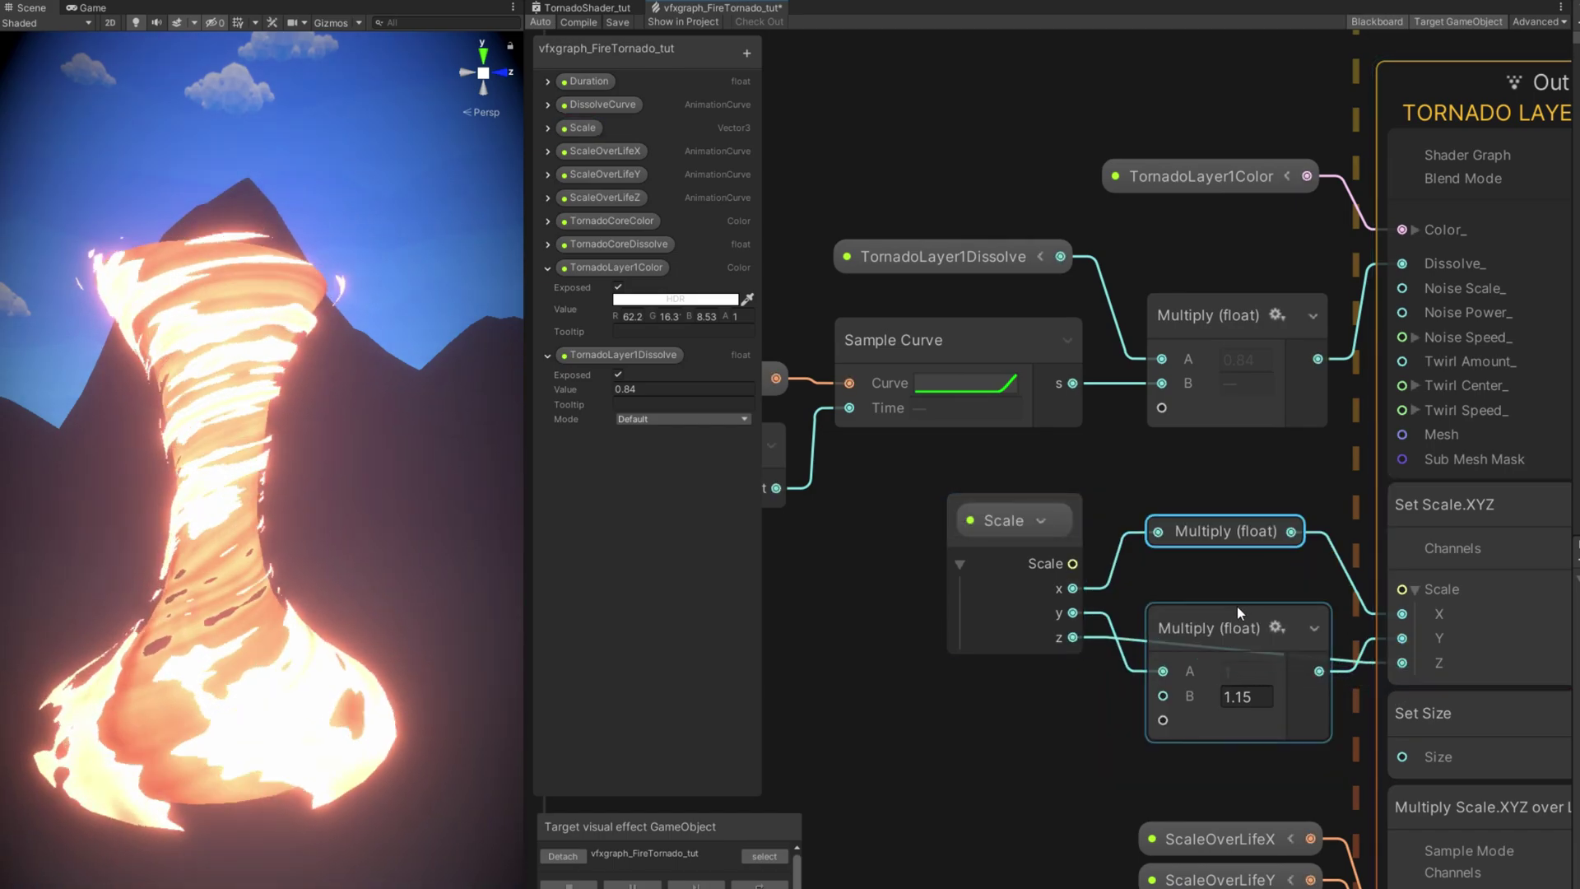
pyautogui.doubleClick(1237, 610)
pyautogui.moveTo(1201, 532); pyautogui.dragTo(1215, 571)
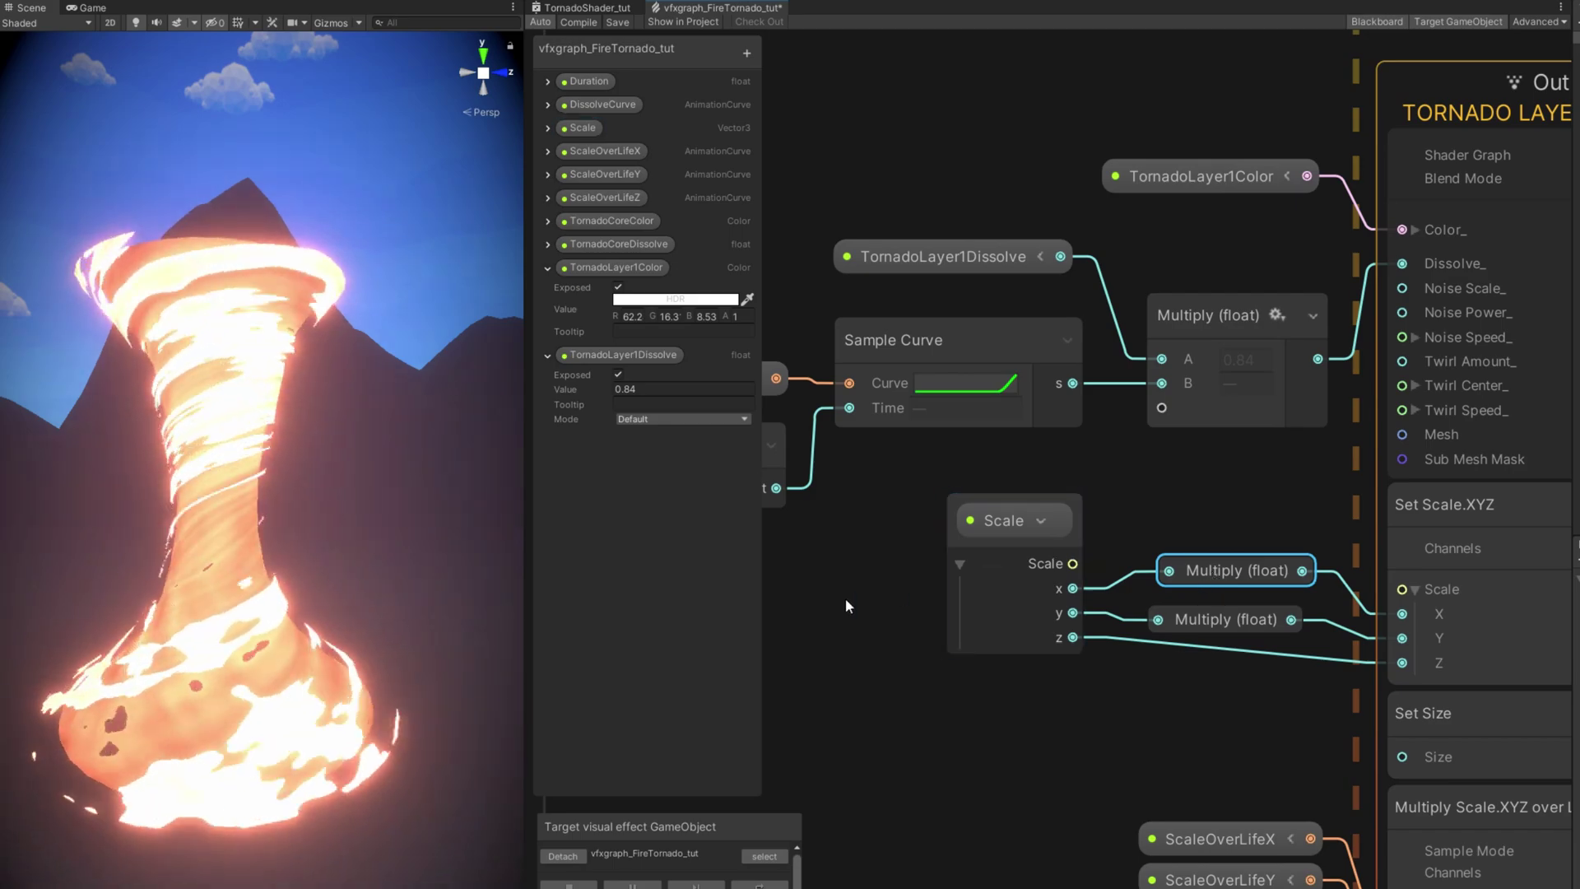
# Enlarge the scene view and examine how the outer layer wraps around the tornado core
pyautogui.moveTo(527, 625); pyautogui.dragTo(911, 676)
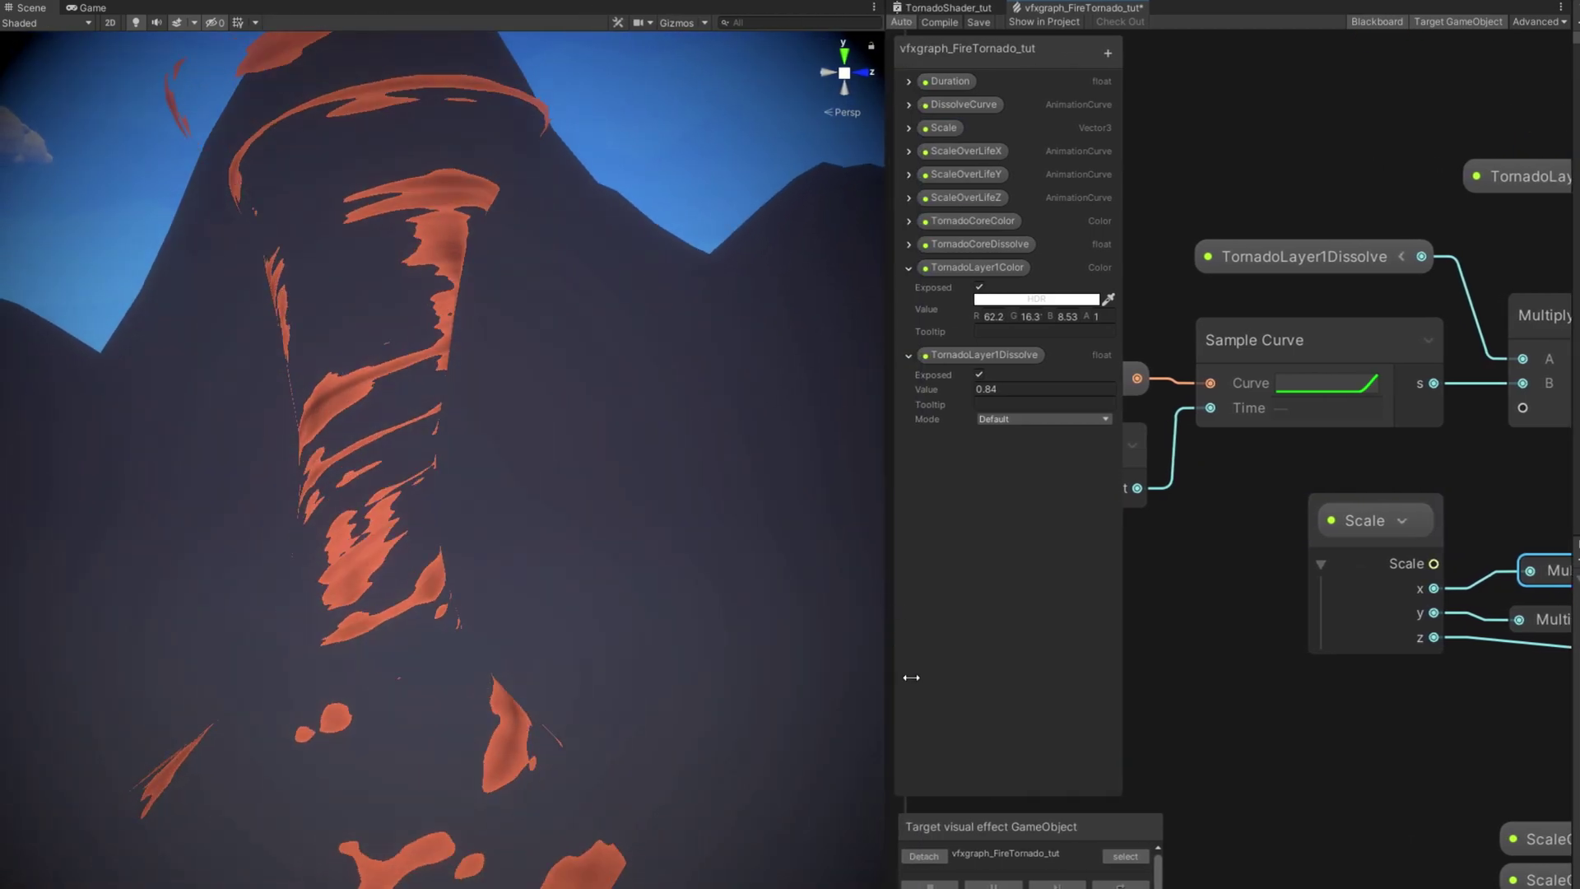
pyautogui.scroll(-4, 720, 798)
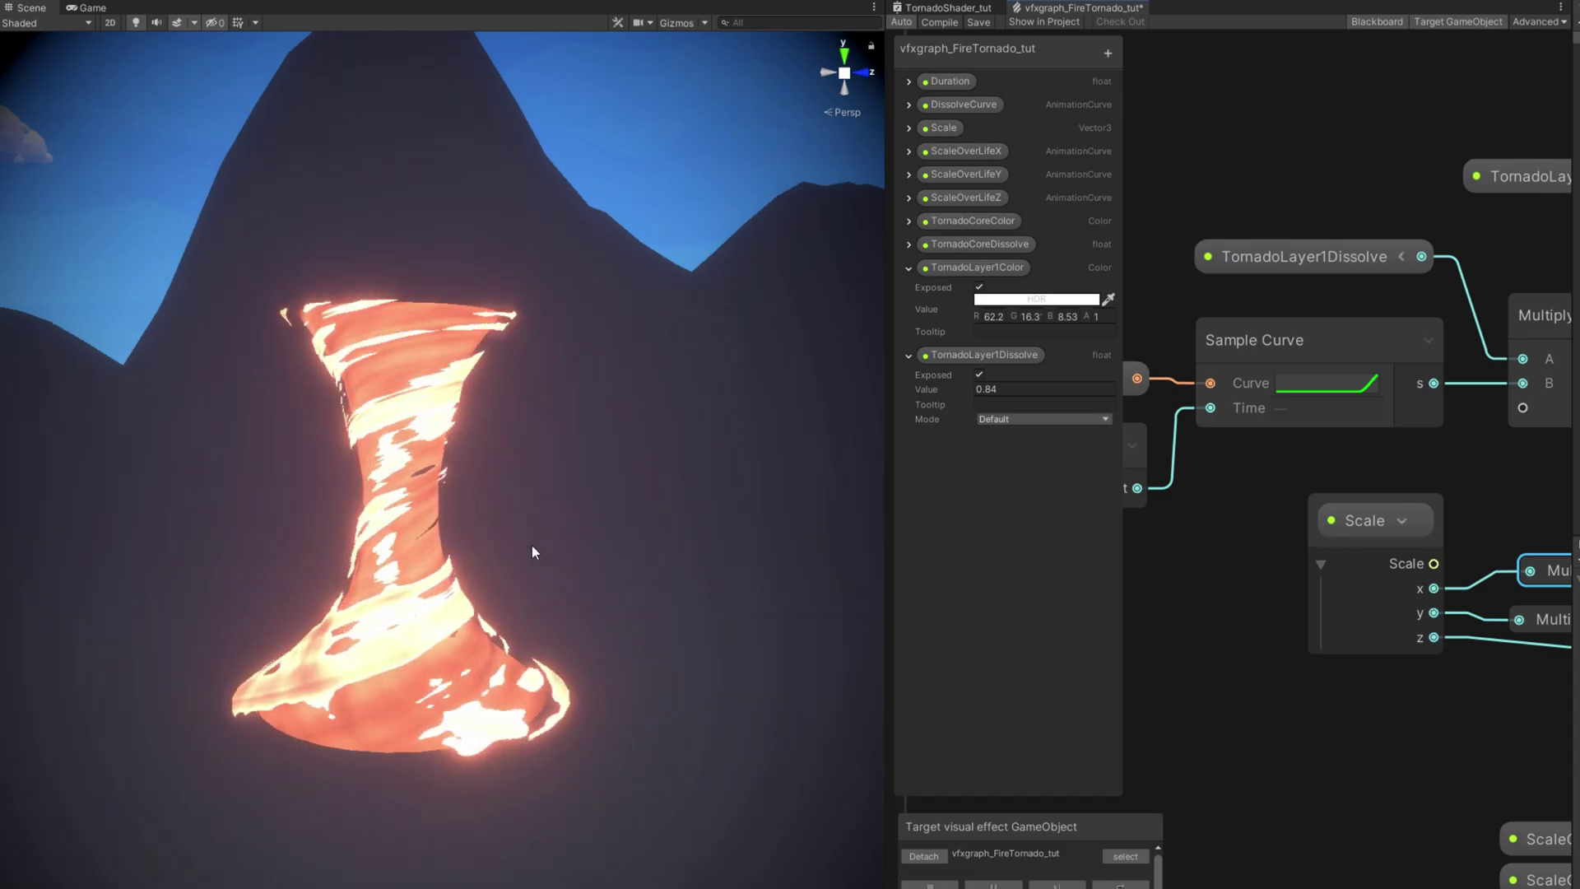
pyautogui.scroll(2, 532, 548)
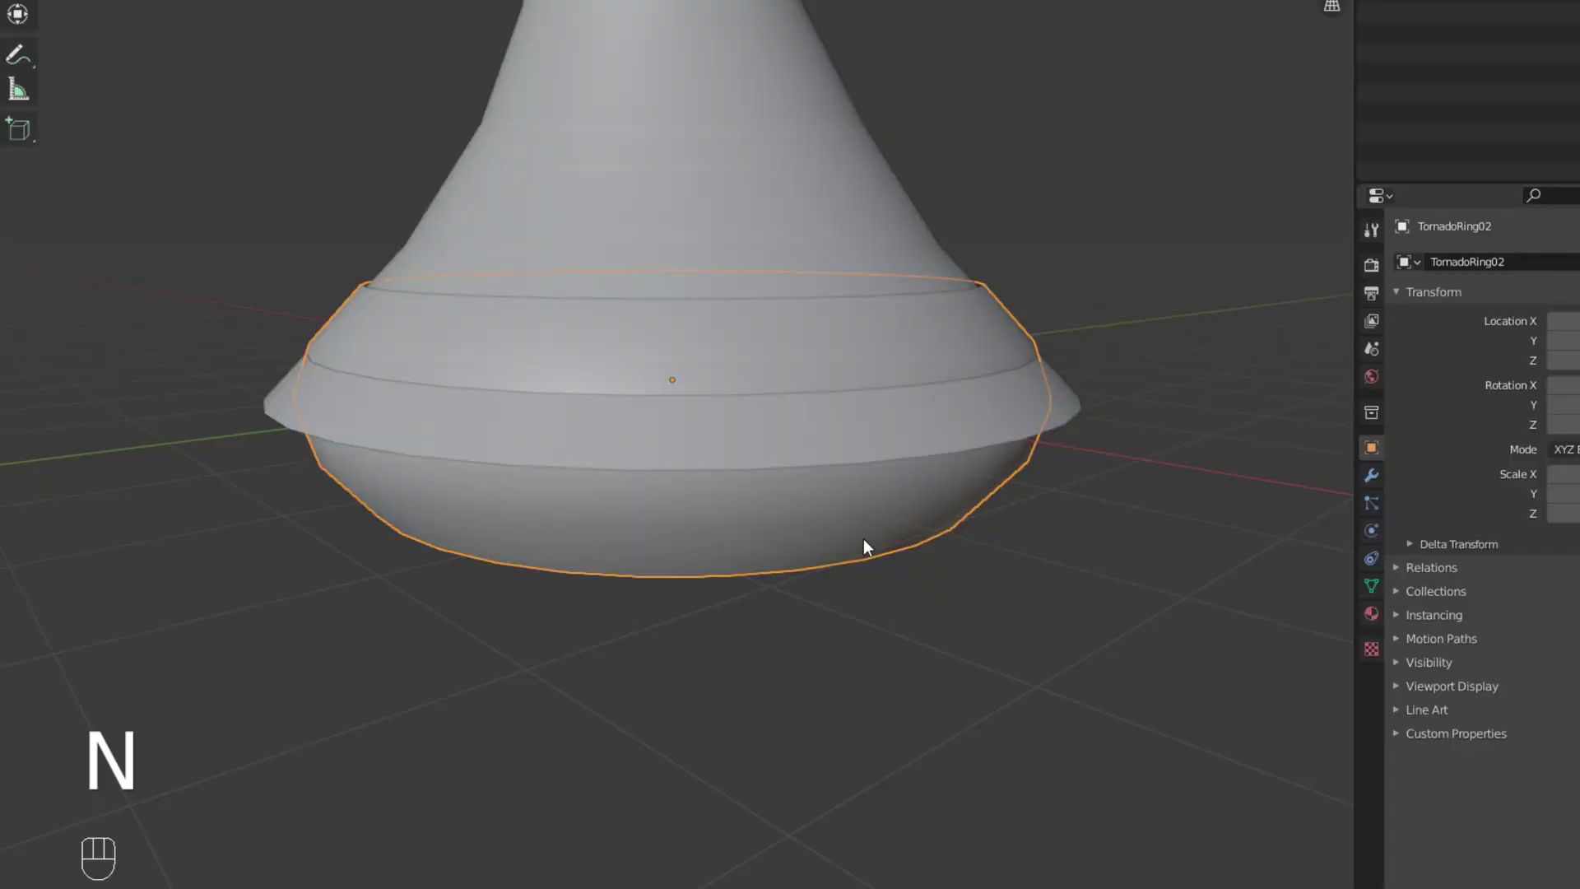
pyautogui.moveTo(864, 546); pyautogui.dragTo(755, 510, button='middle')
# In Blender, apply the scale of the TornadoRing02 mesh and save the file
pyautogui.hotkey('ctrl', 'a')
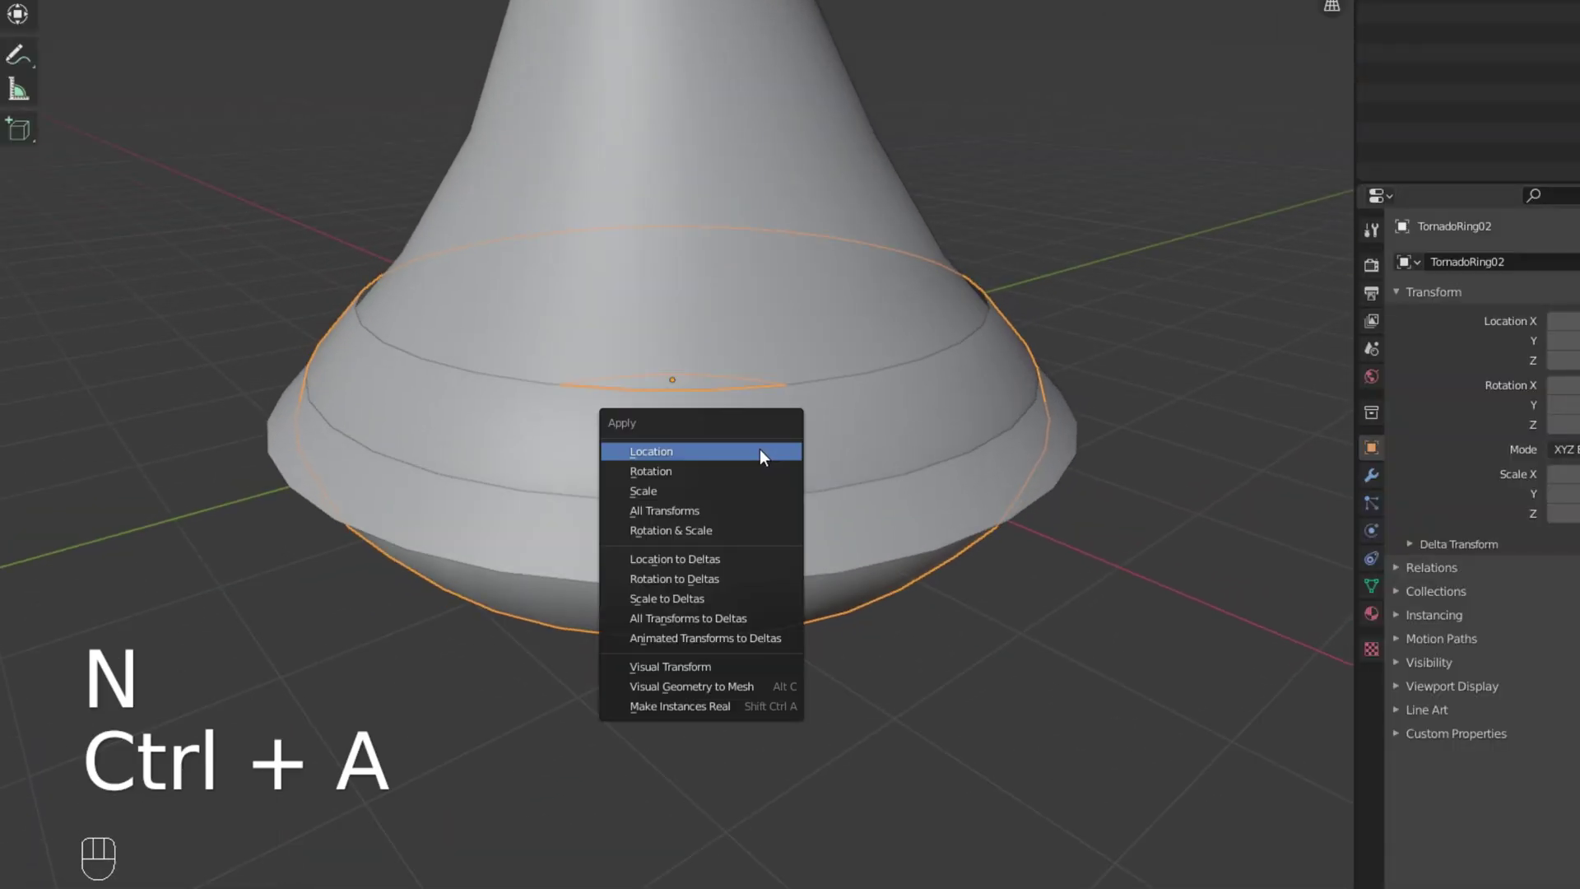
pyautogui.click(695, 491)
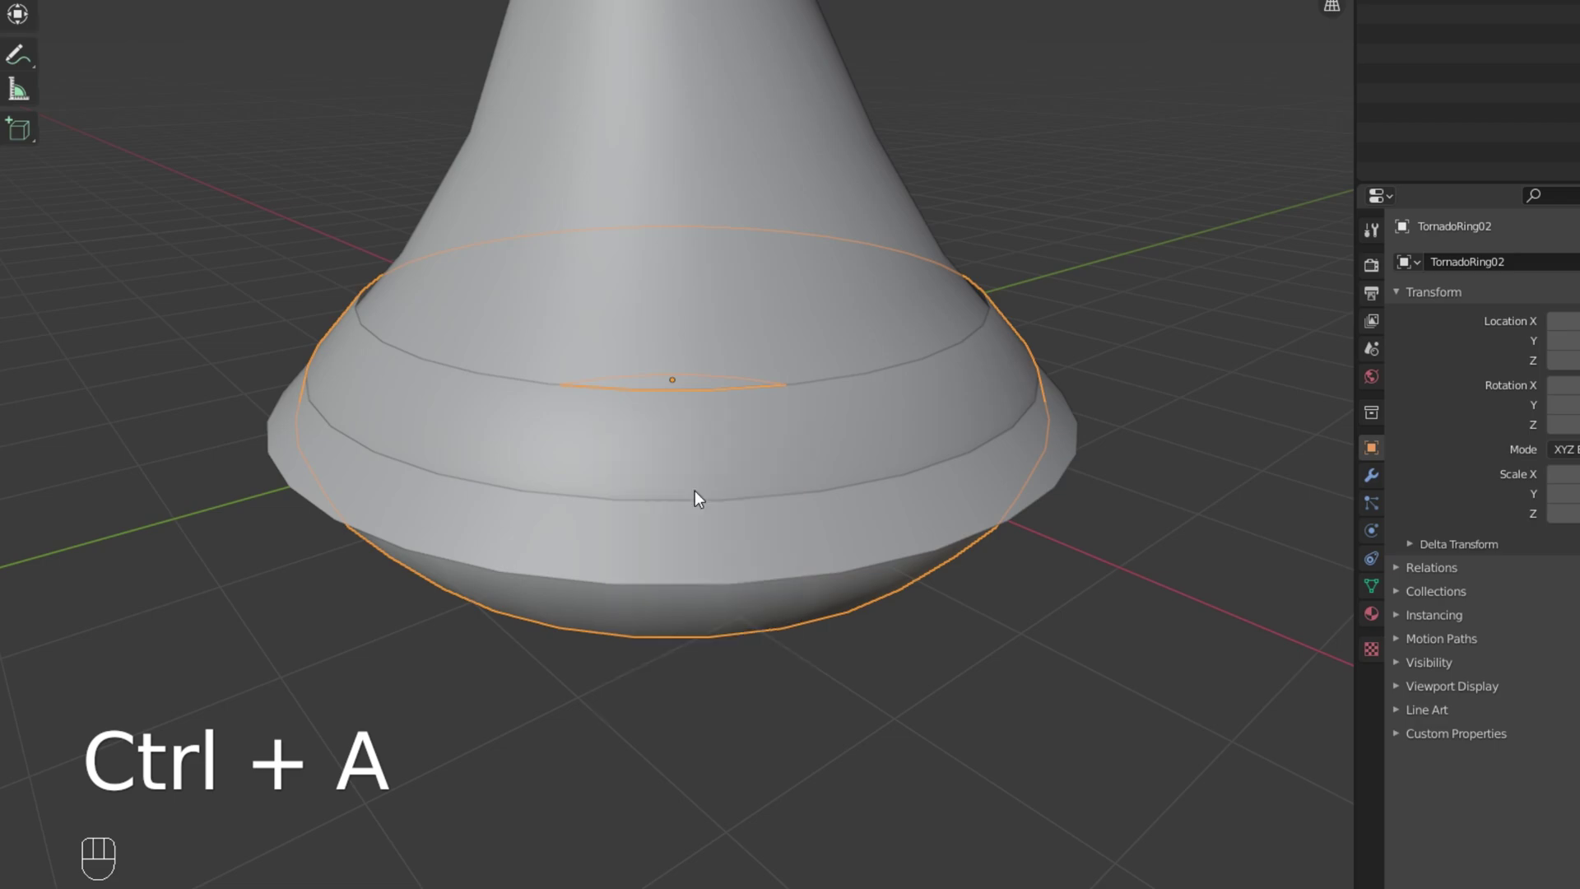
pyautogui.hotkey('ctrl', 's')
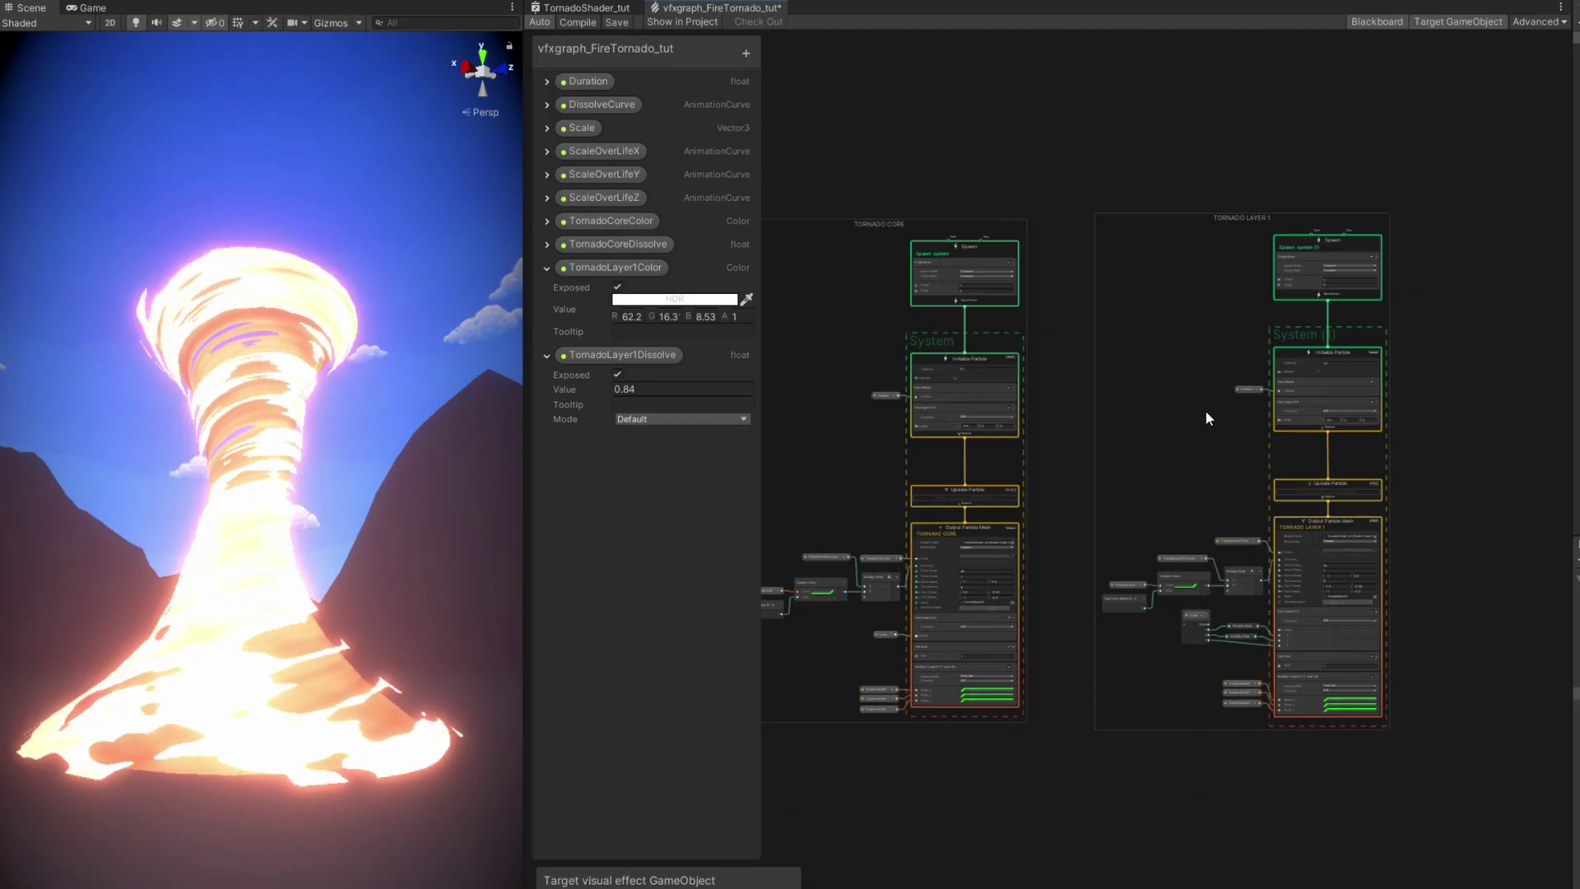
# Back in Unity, duplicate the TORNADO LAYER 1 group and place the copy above the TORNADO CORE group
pyautogui.scroll(3, 1205, 409)
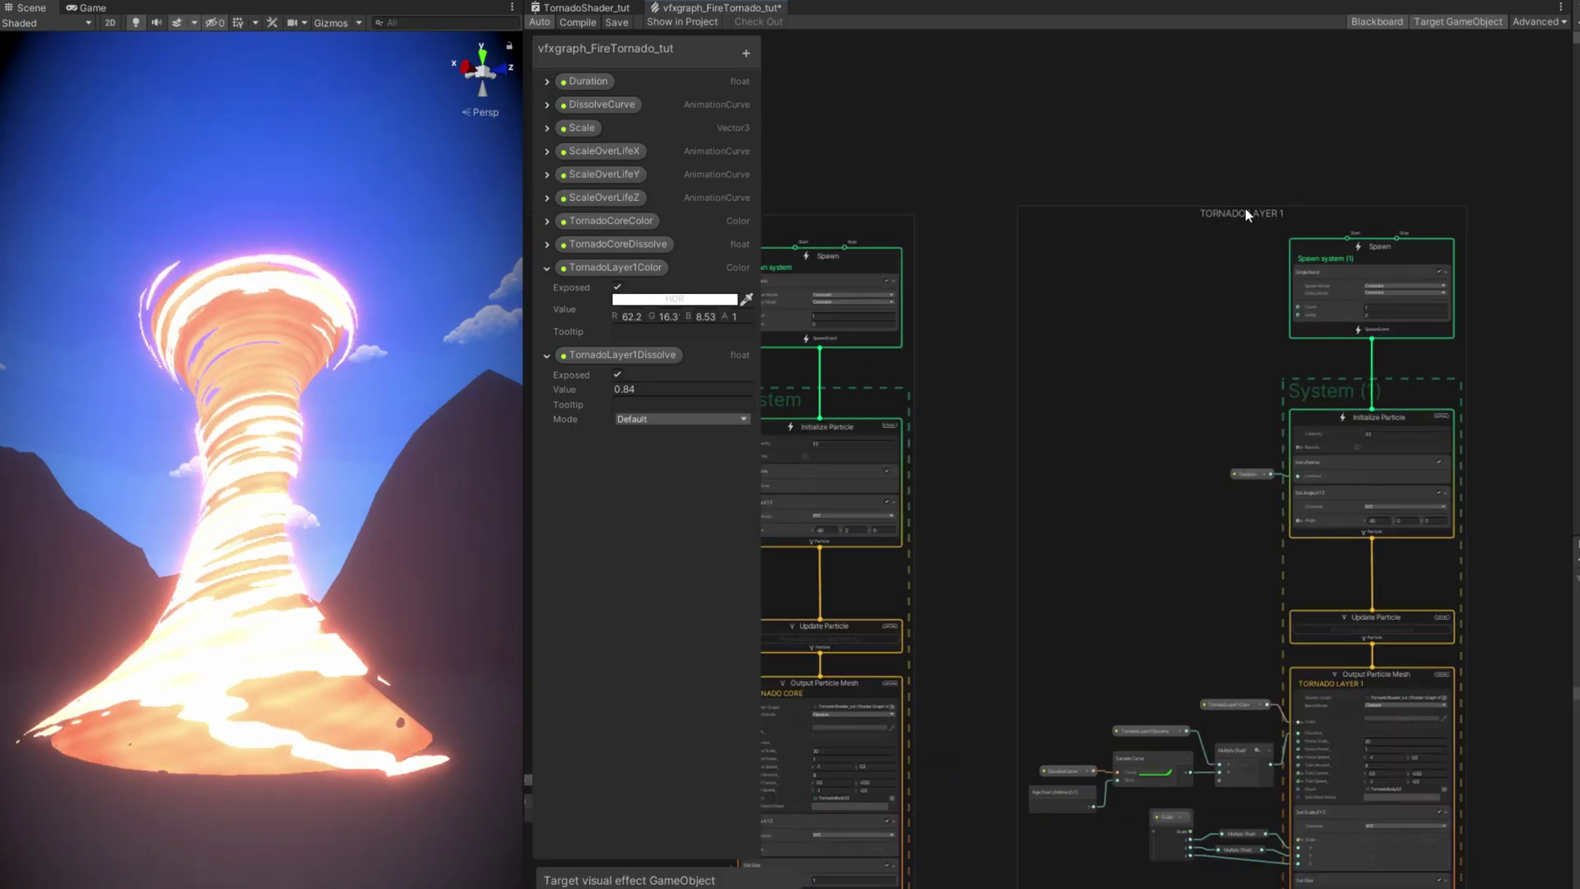
pyautogui.moveTo(1120, 282); pyautogui.dragTo(1133, 395, button='middle')
pyautogui.scroll(-7, 1123, 408)
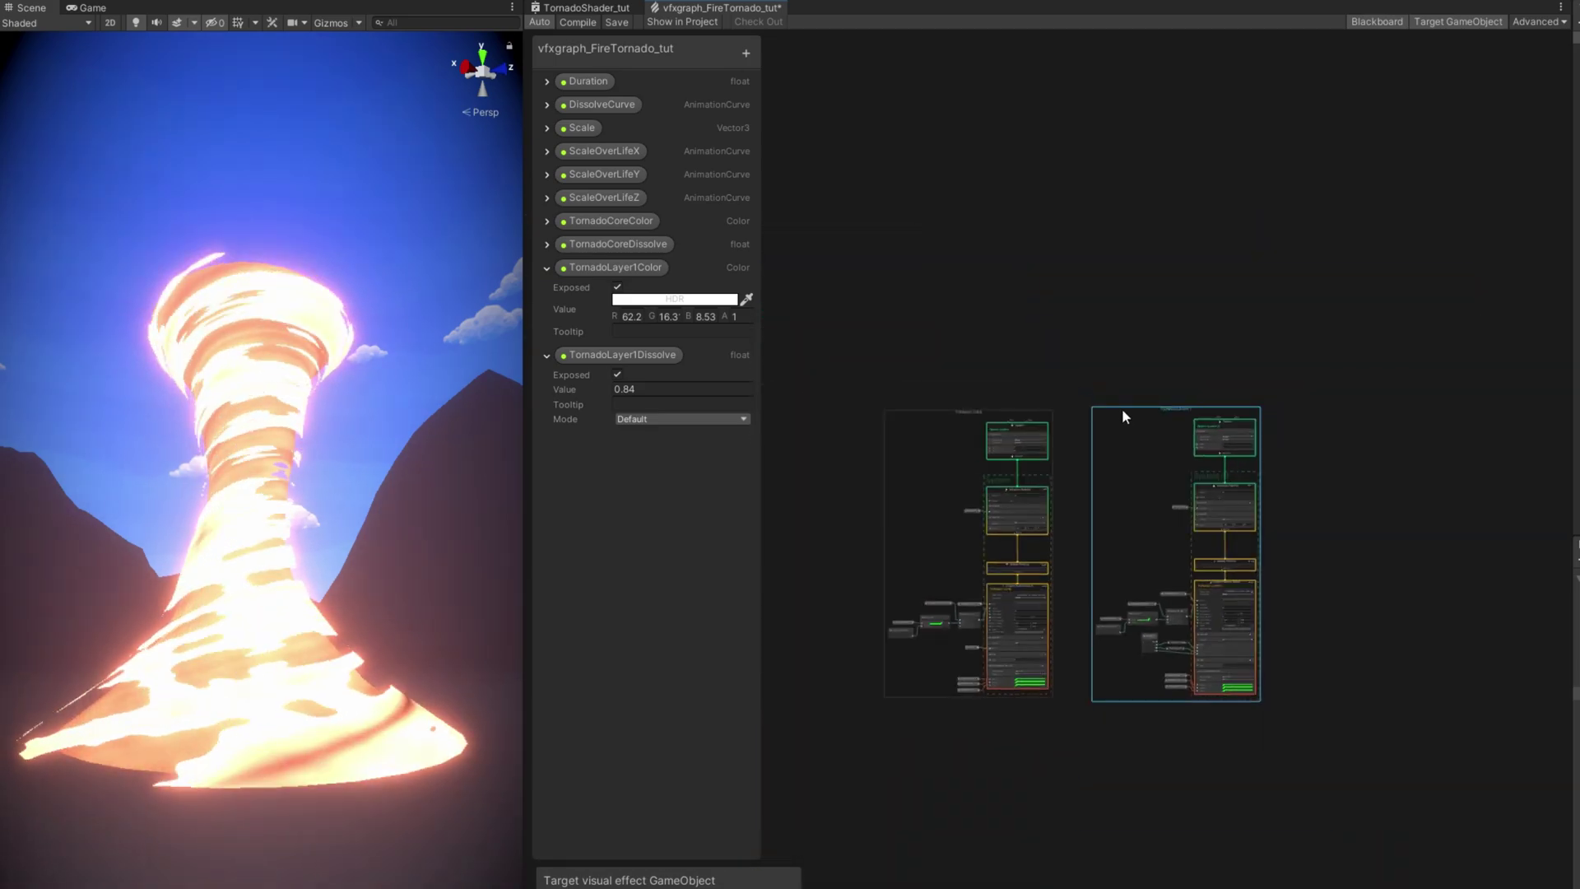
pyautogui.moveTo(1054, 252); pyautogui.dragTo(1191, 525, button='middle')
pyautogui.scroll(2, 1192, 526)
pyautogui.hotkey('ctrl', 'v')
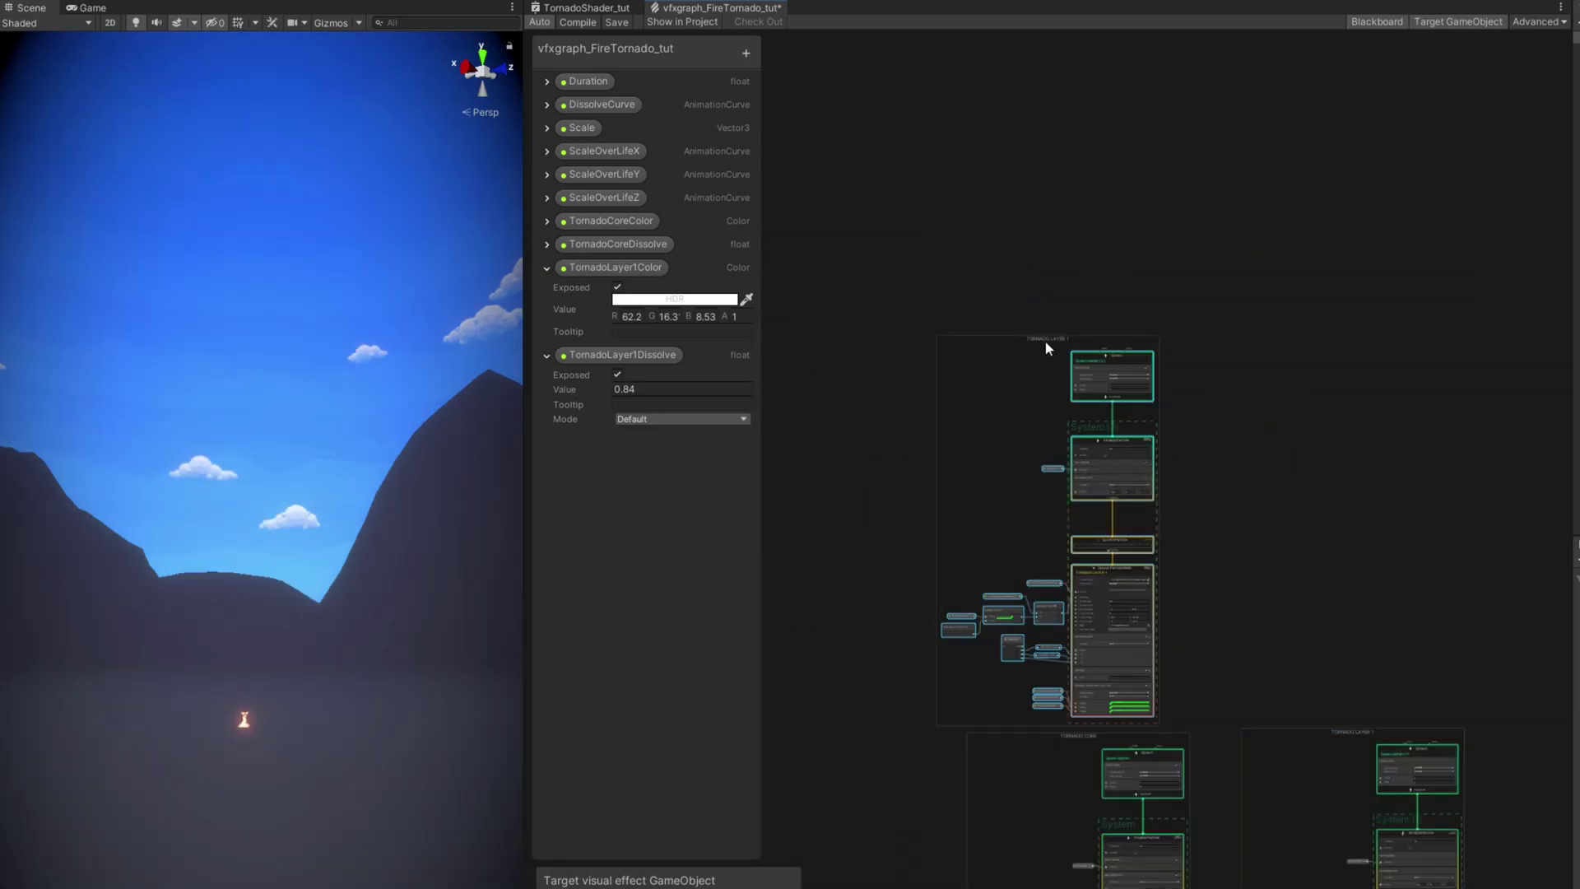
# Rename the new copy's Output Particle Mesh context TORNADO TOP RING 01
pyautogui.scroll(5, 1121, 529)
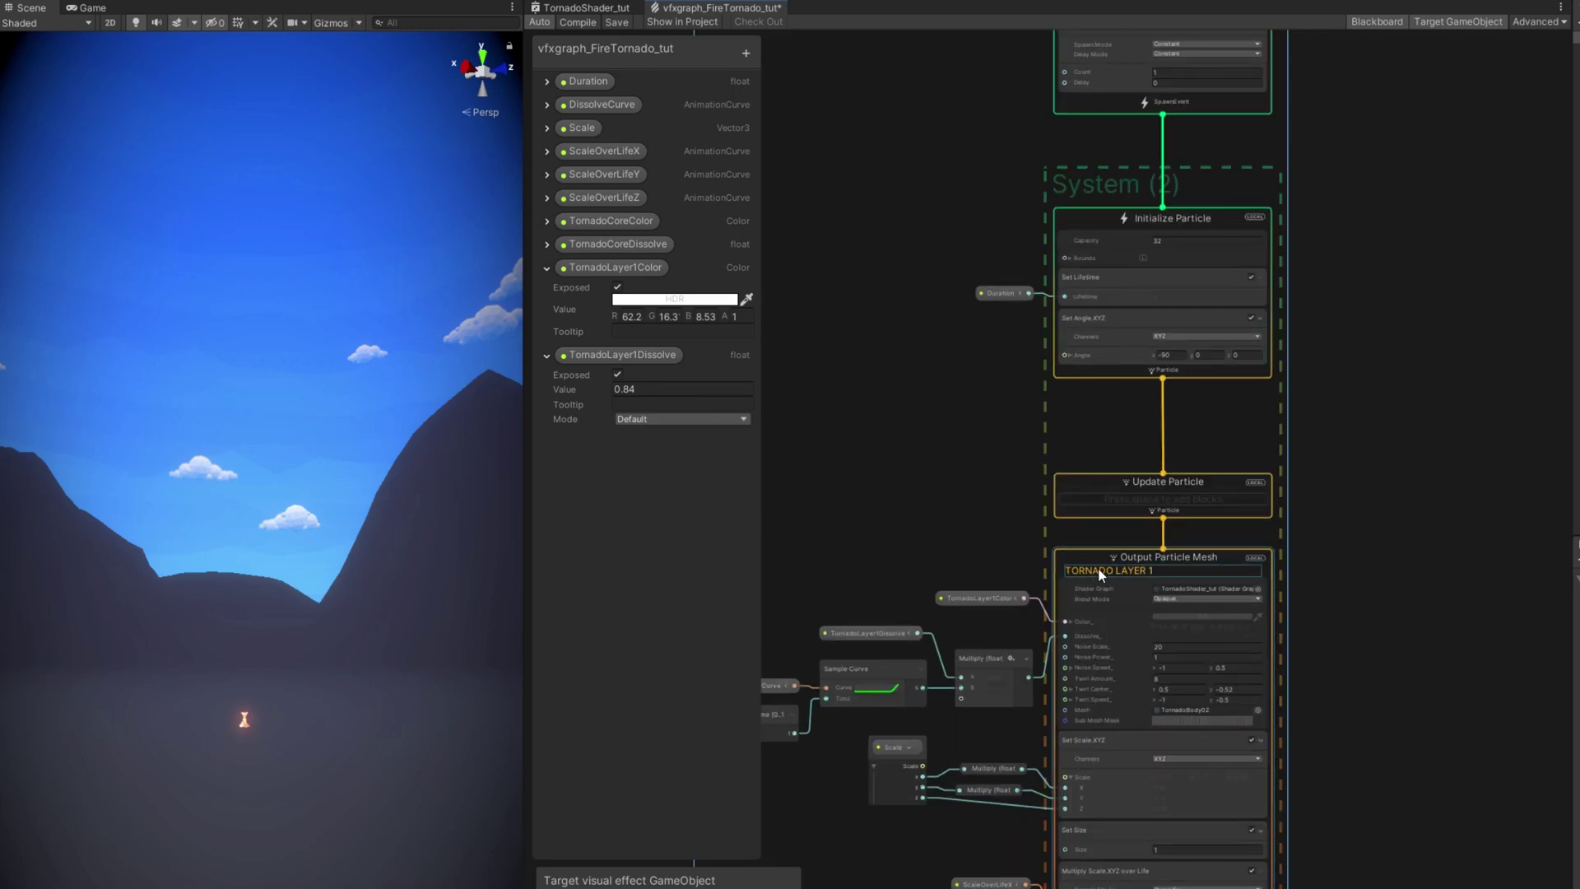
pyautogui.doubleClick(1131, 571)
pyautogui.click(1131, 576)
pyautogui.write('TOP RING 01')
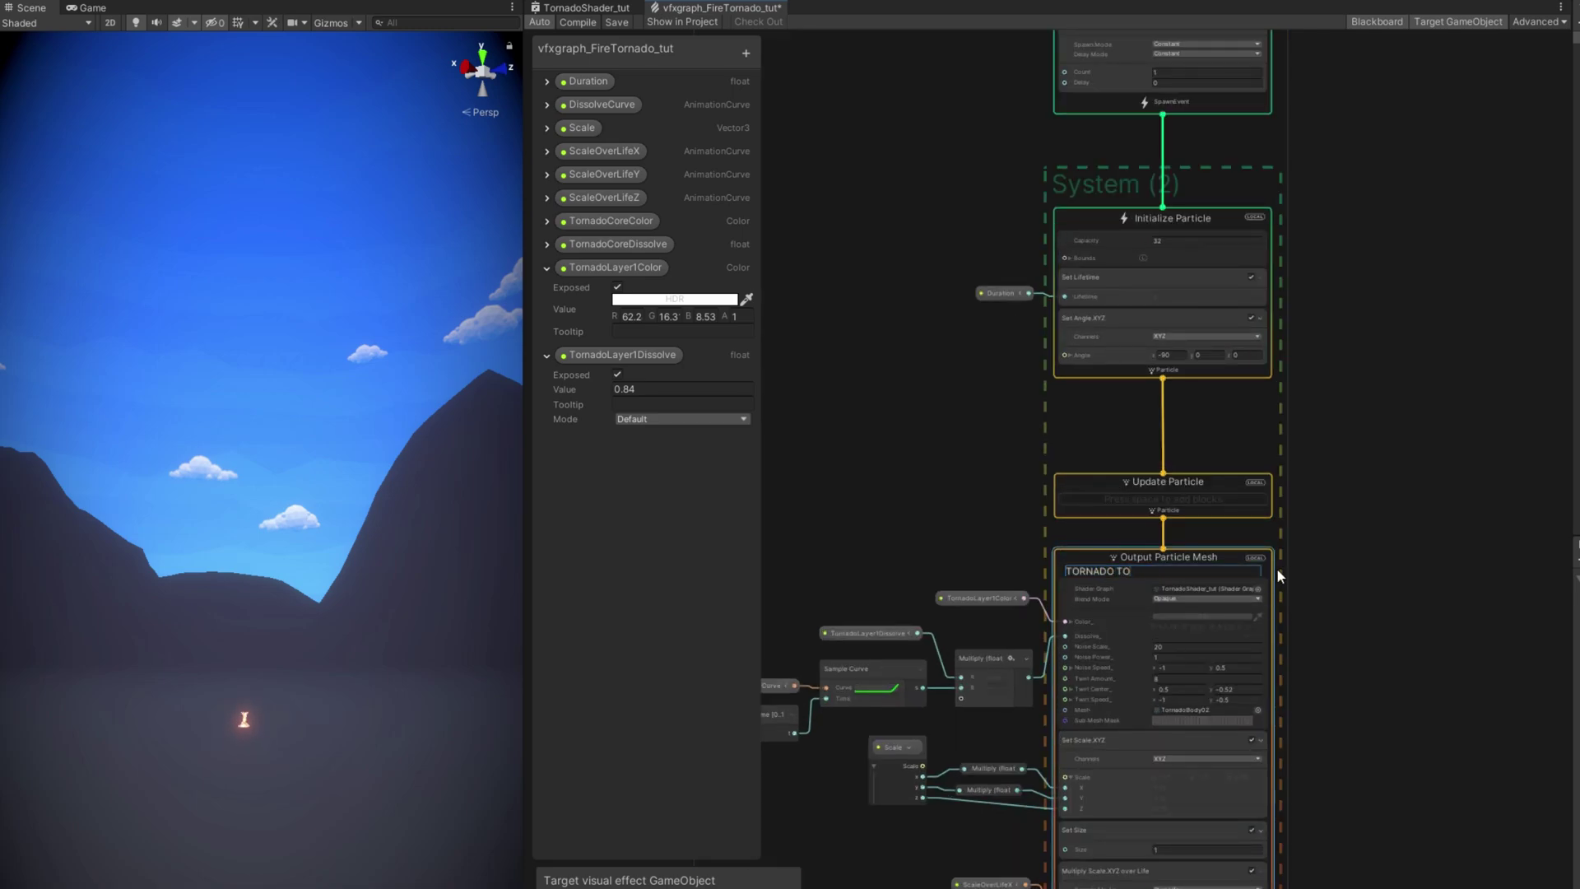
pyautogui.press('Return')
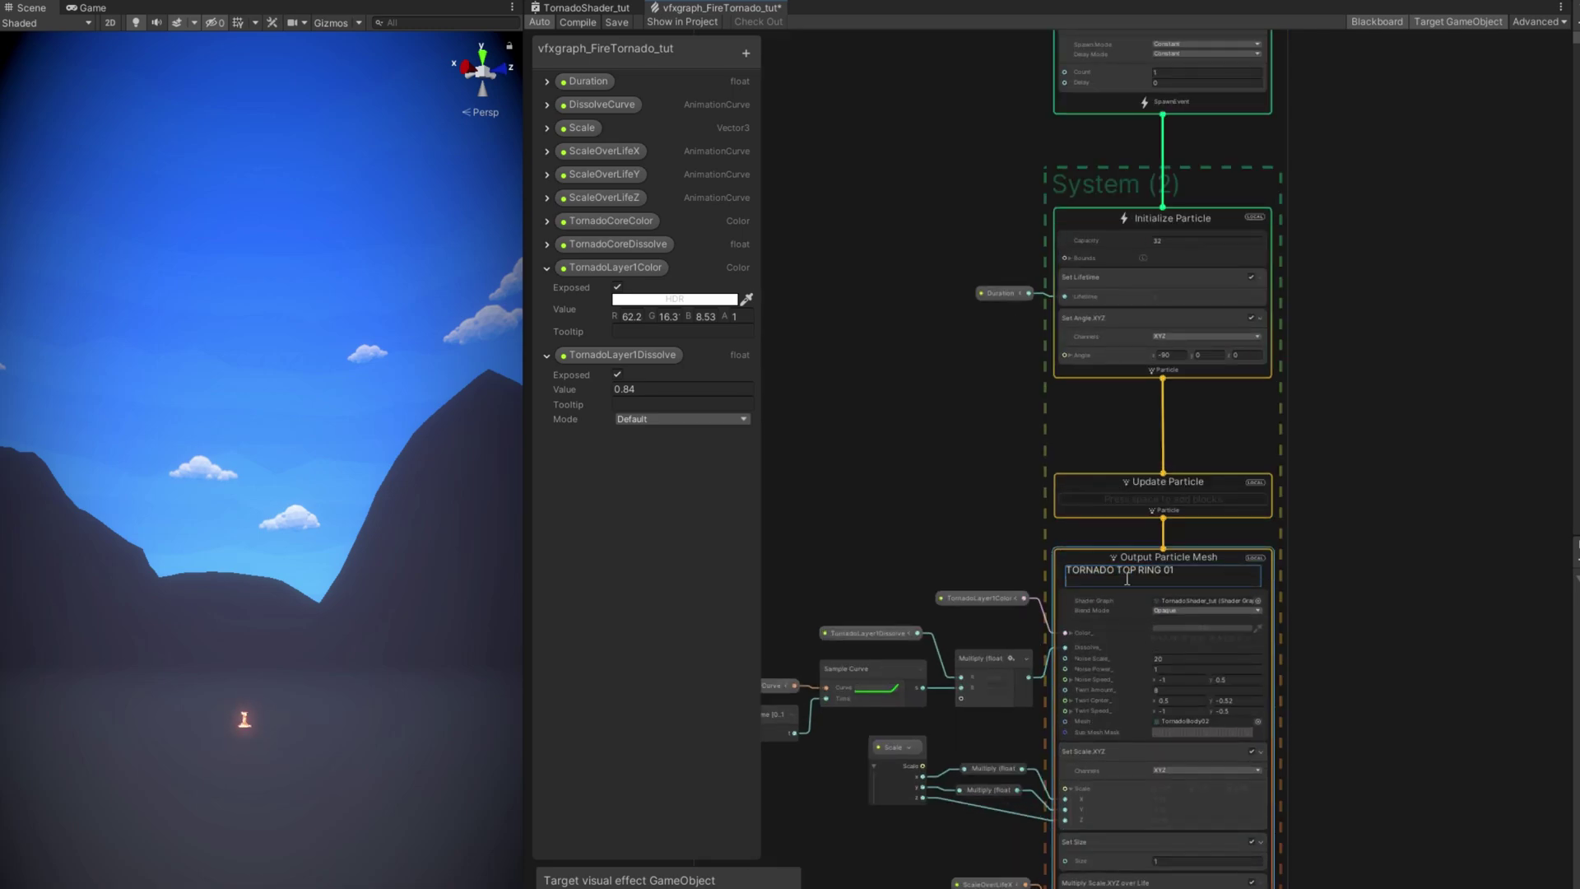
pyautogui.click(990, 575)
# Assign the TornadoRing02 mesh to the TORNADO TOP RING 01 output
pyautogui.scroll(7, 1182, 782)
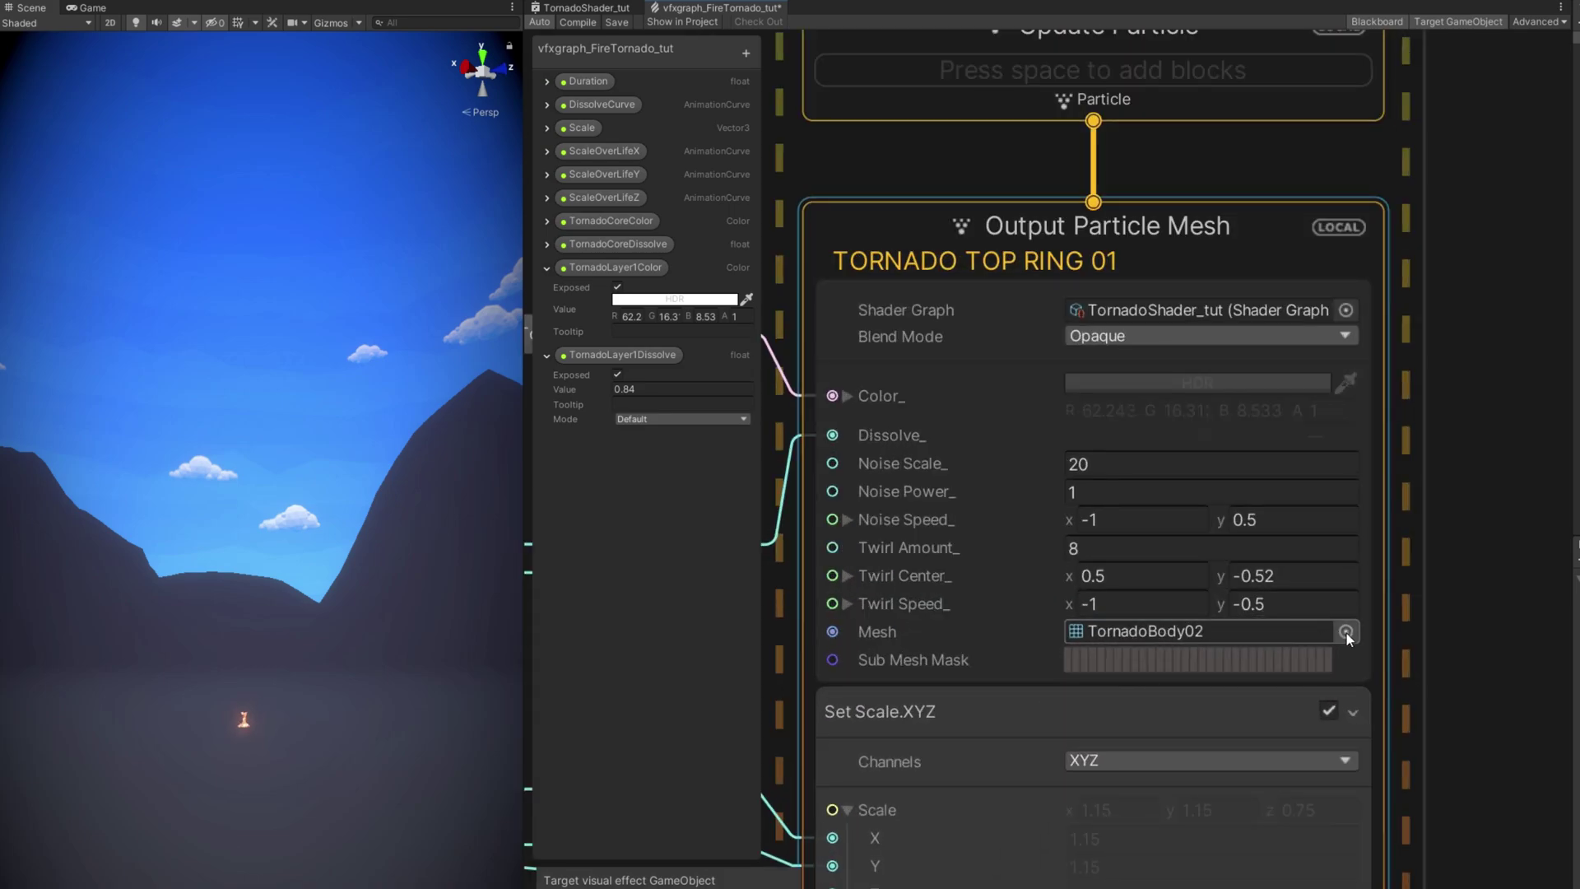
pyautogui.click(1346, 632)
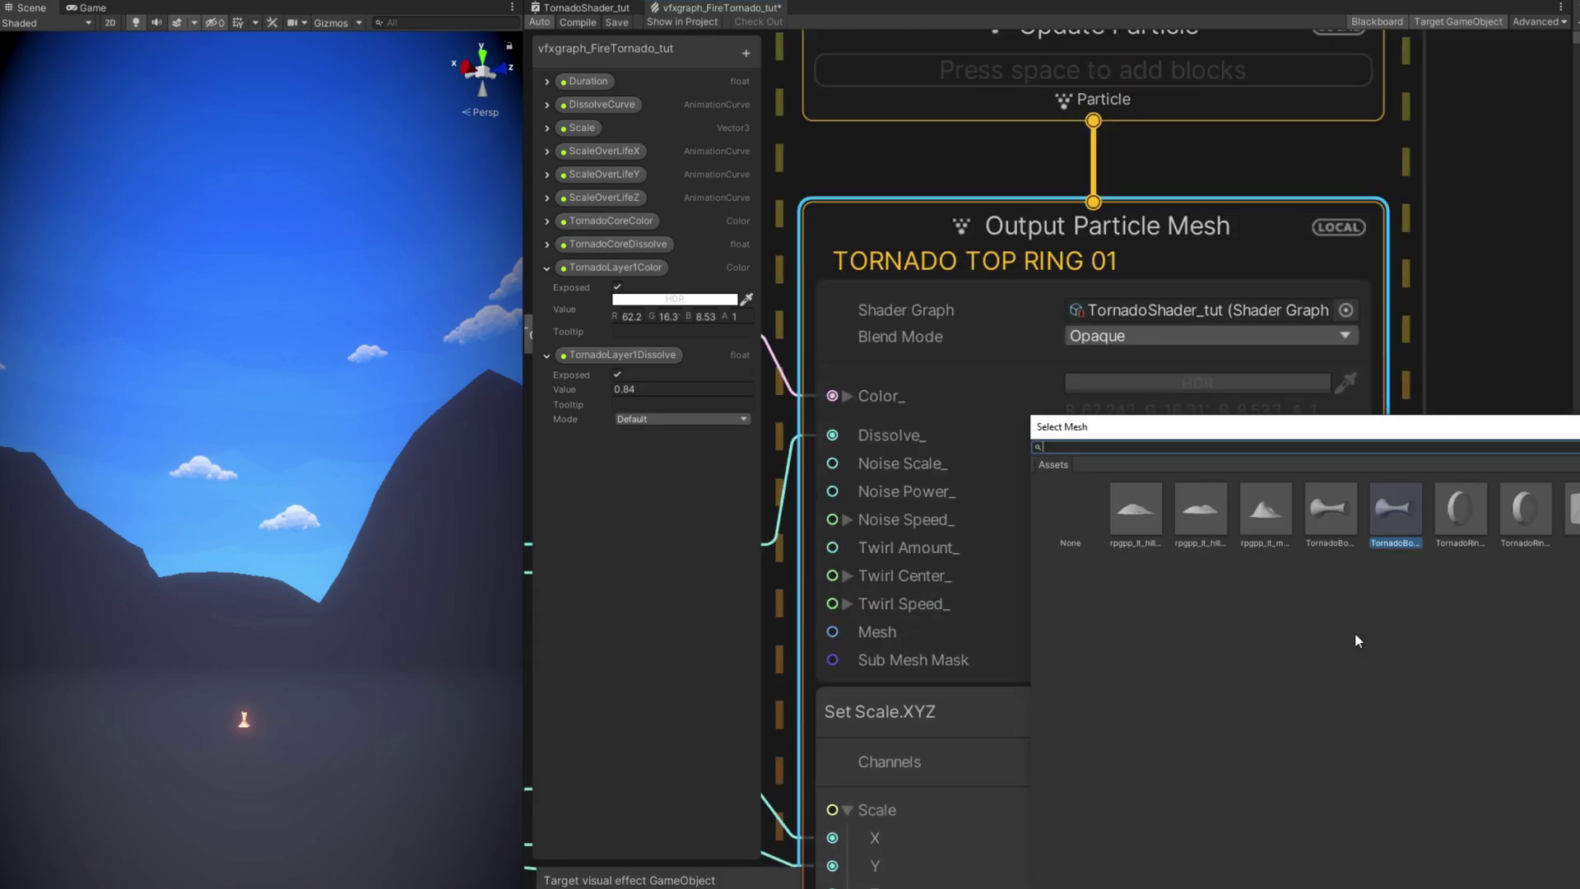
pyautogui.doubleClick(1525, 512)
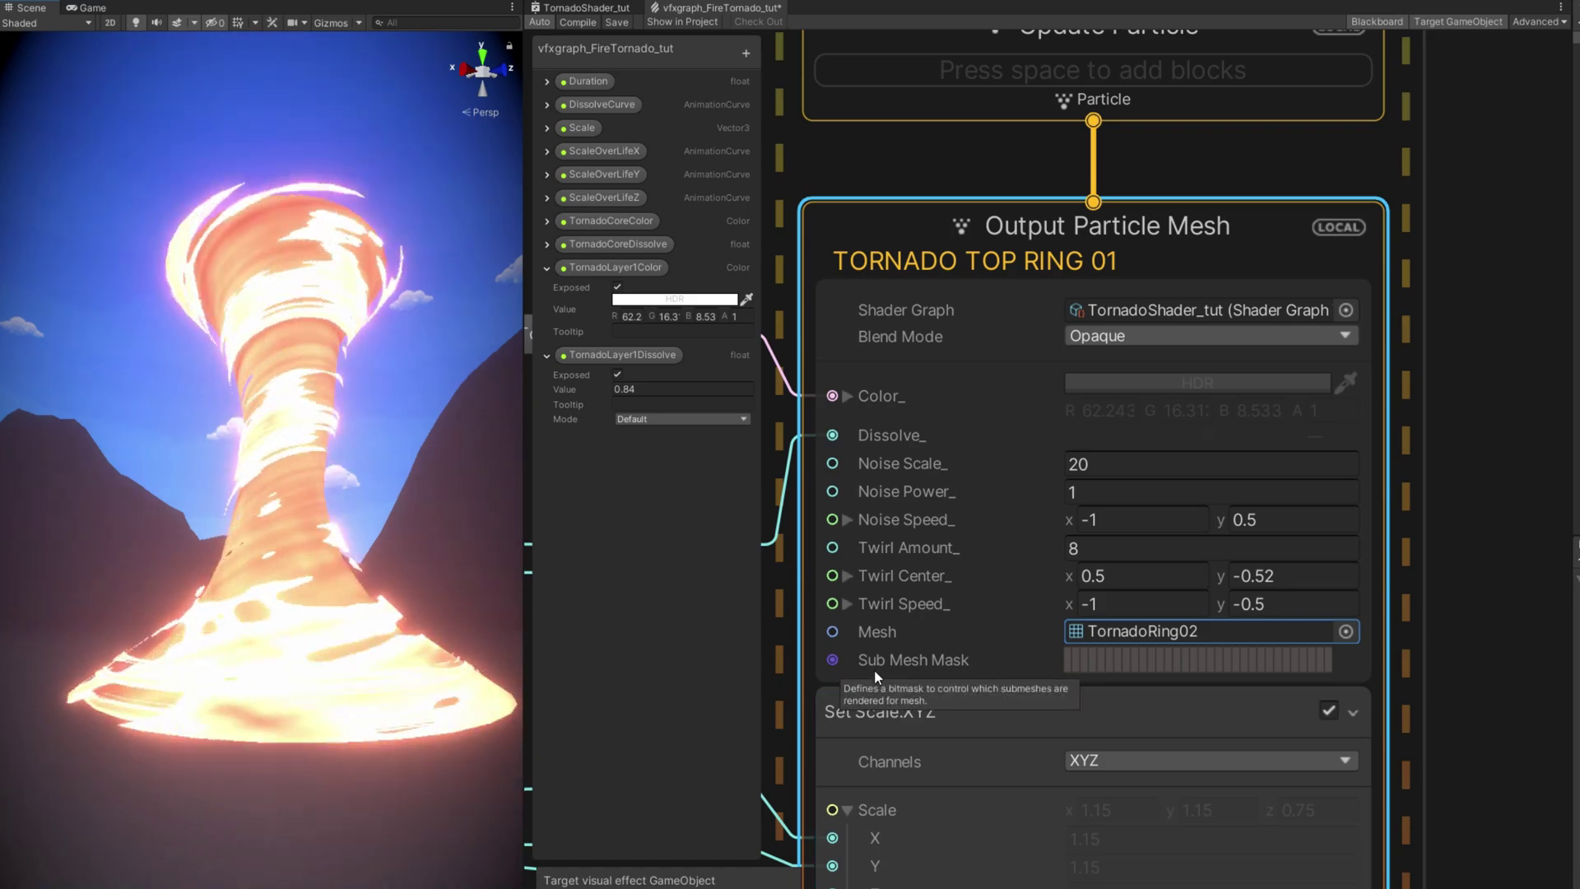
# Set the Twirl Amount of the TORNADO TOP RING 01 output to 0.5
pyautogui.moveTo(1065, 554); pyautogui.dragTo(984, 561)
pyautogui.click(1106, 548)
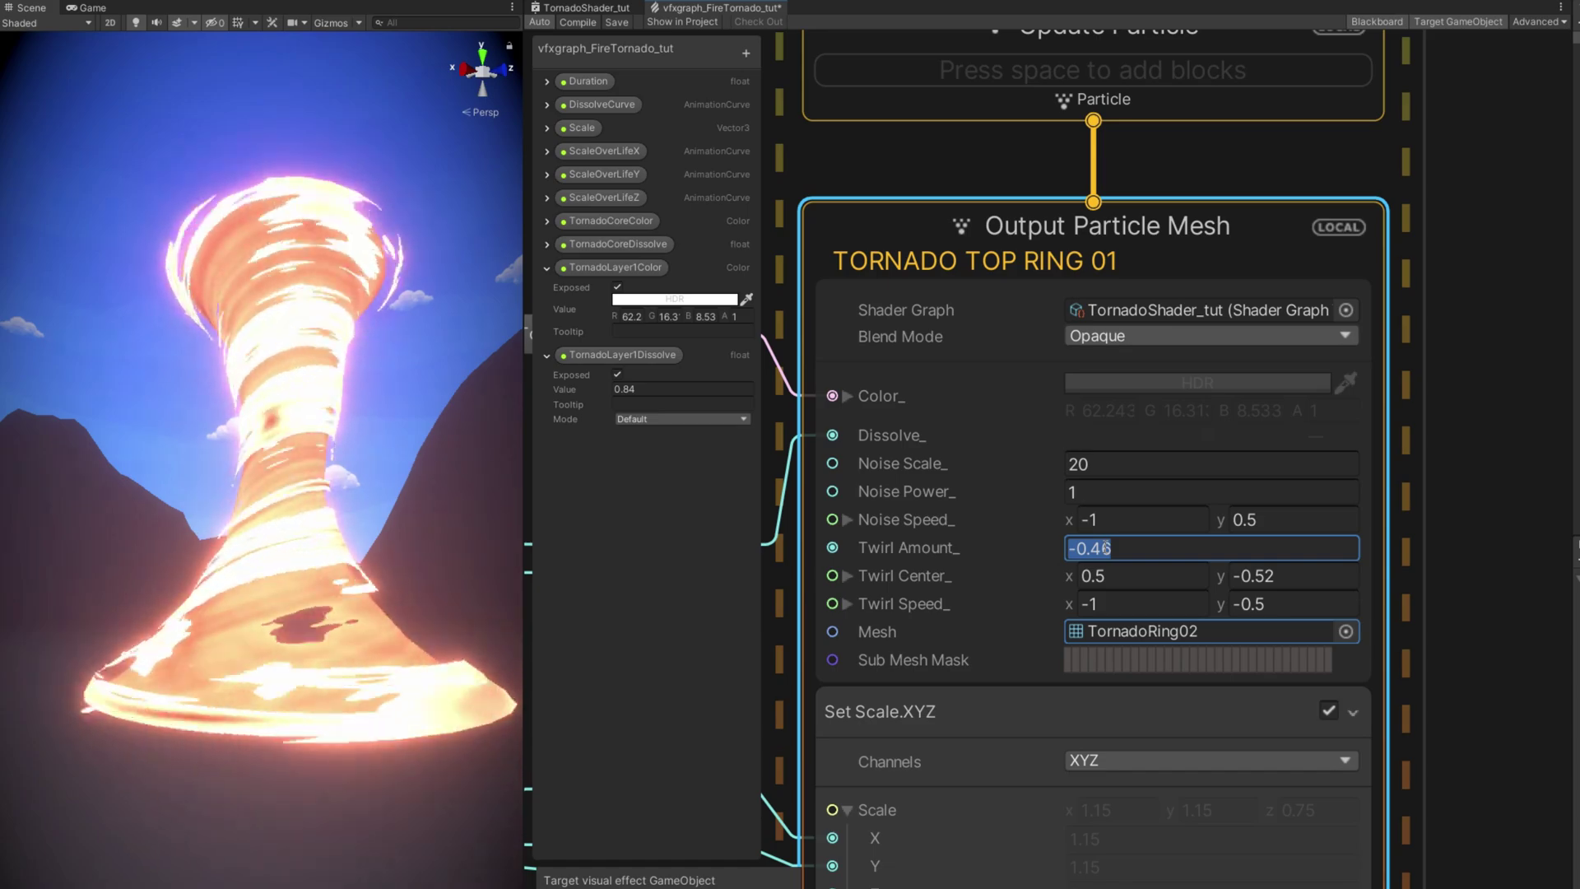
pyautogui.write('0.5')
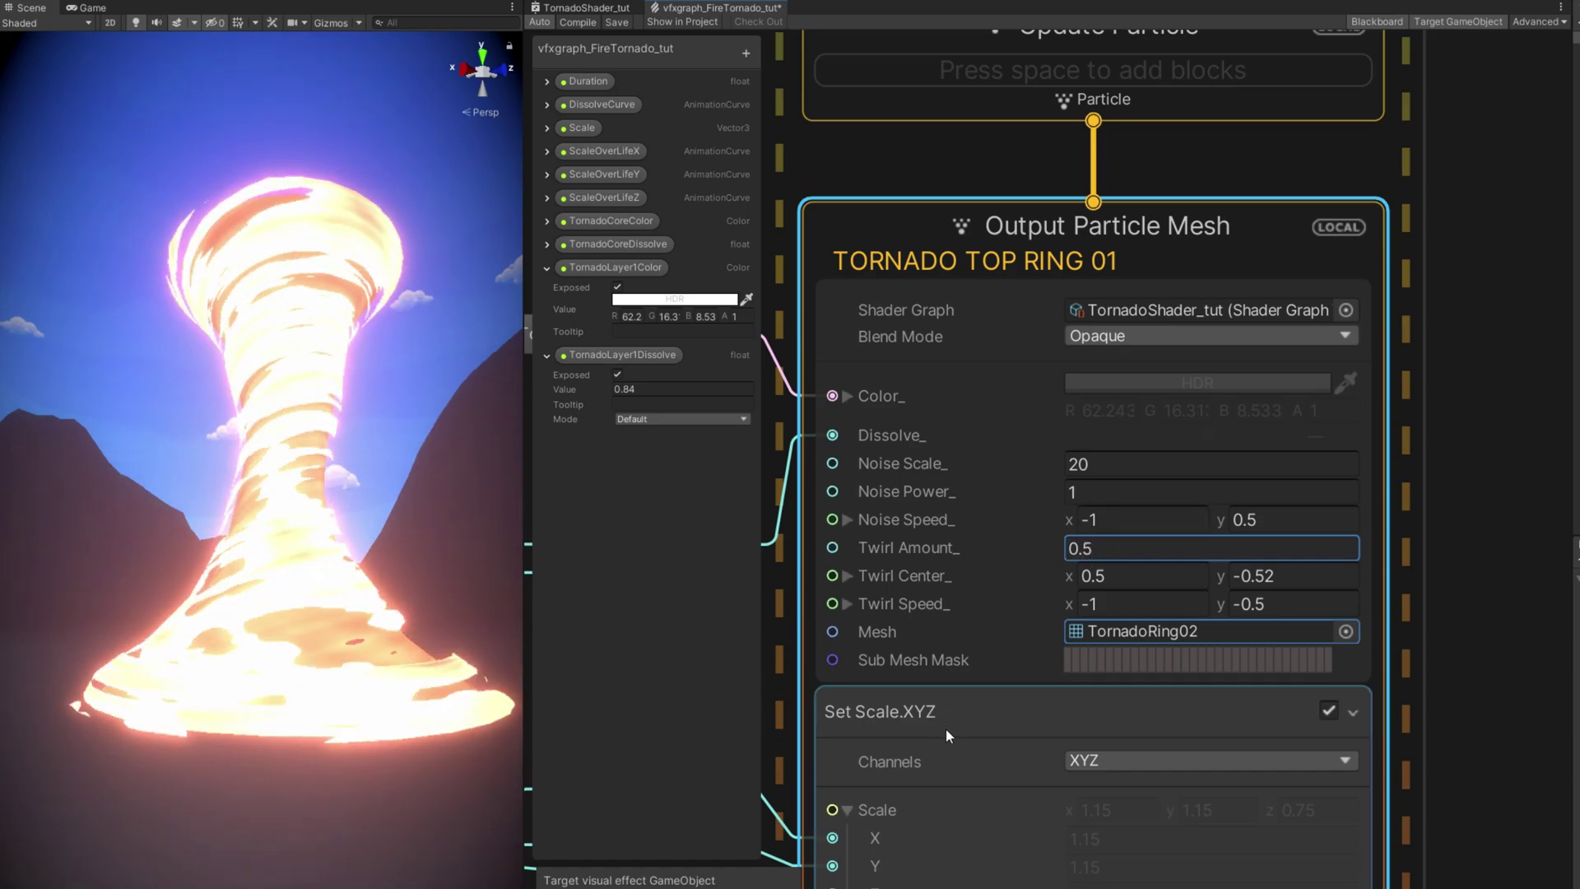
# Add a Set Position block above the Set Scale.XYZ block in the TORNADO TOP RING 01 output
pyautogui.moveTo(945, 729); pyautogui.dragTo(1085, 545, button='middle')
pyautogui.scroll(-2, 1085, 546)
pyautogui.scroll(1, 1088, 546)
pyautogui.click(1114, 528)
pyautogui.press('space')
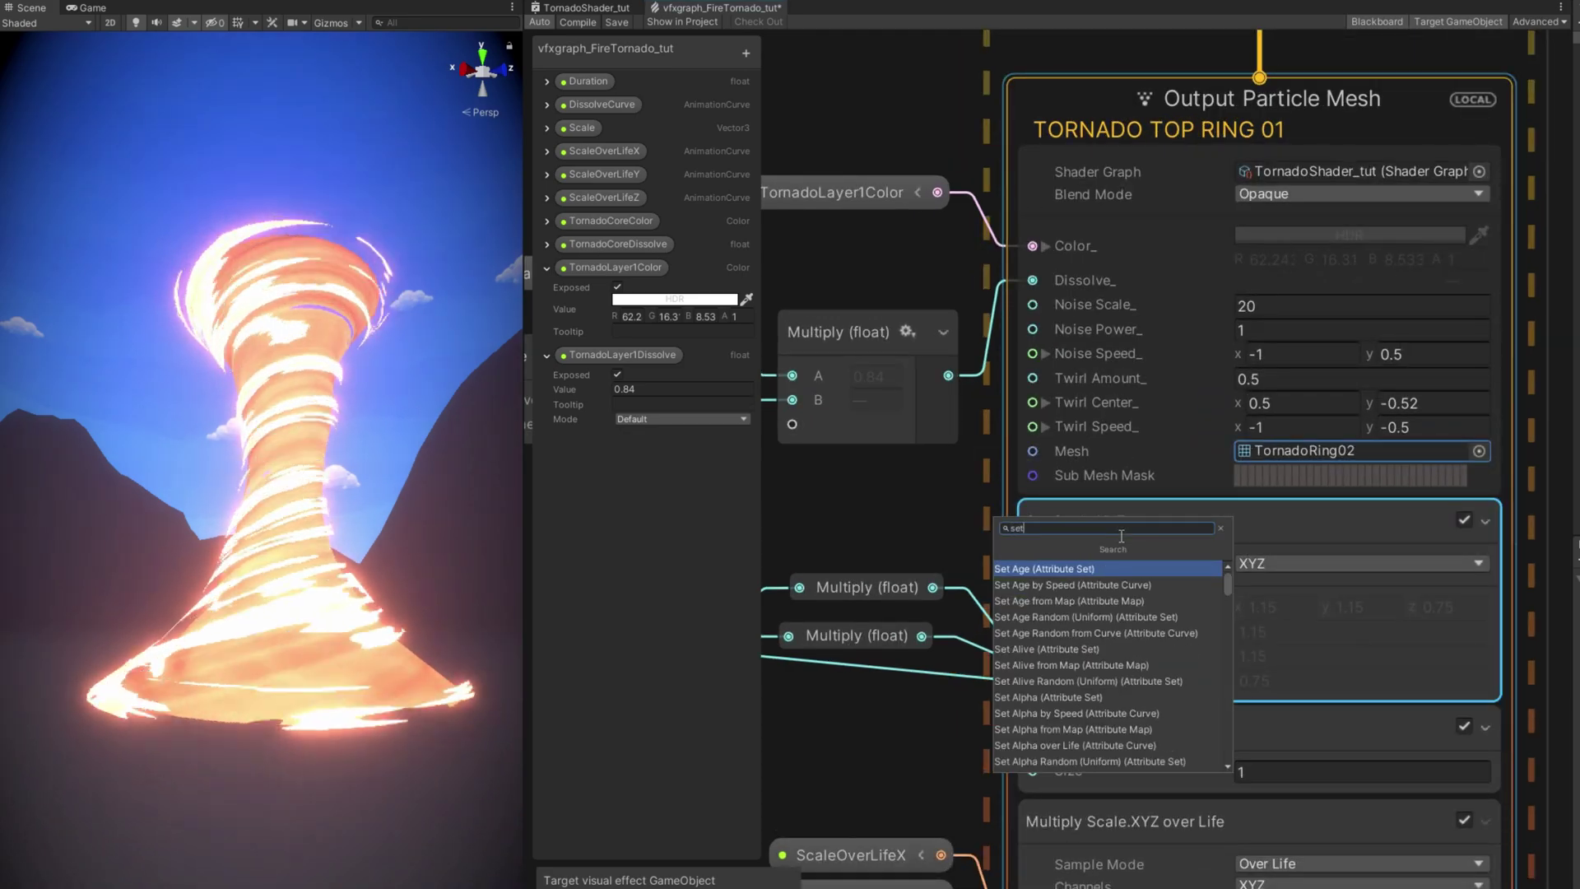
pyautogui.write('set pos')
pyautogui.press('Down')
pyautogui.press('Down')
pyautogui.press('Down')
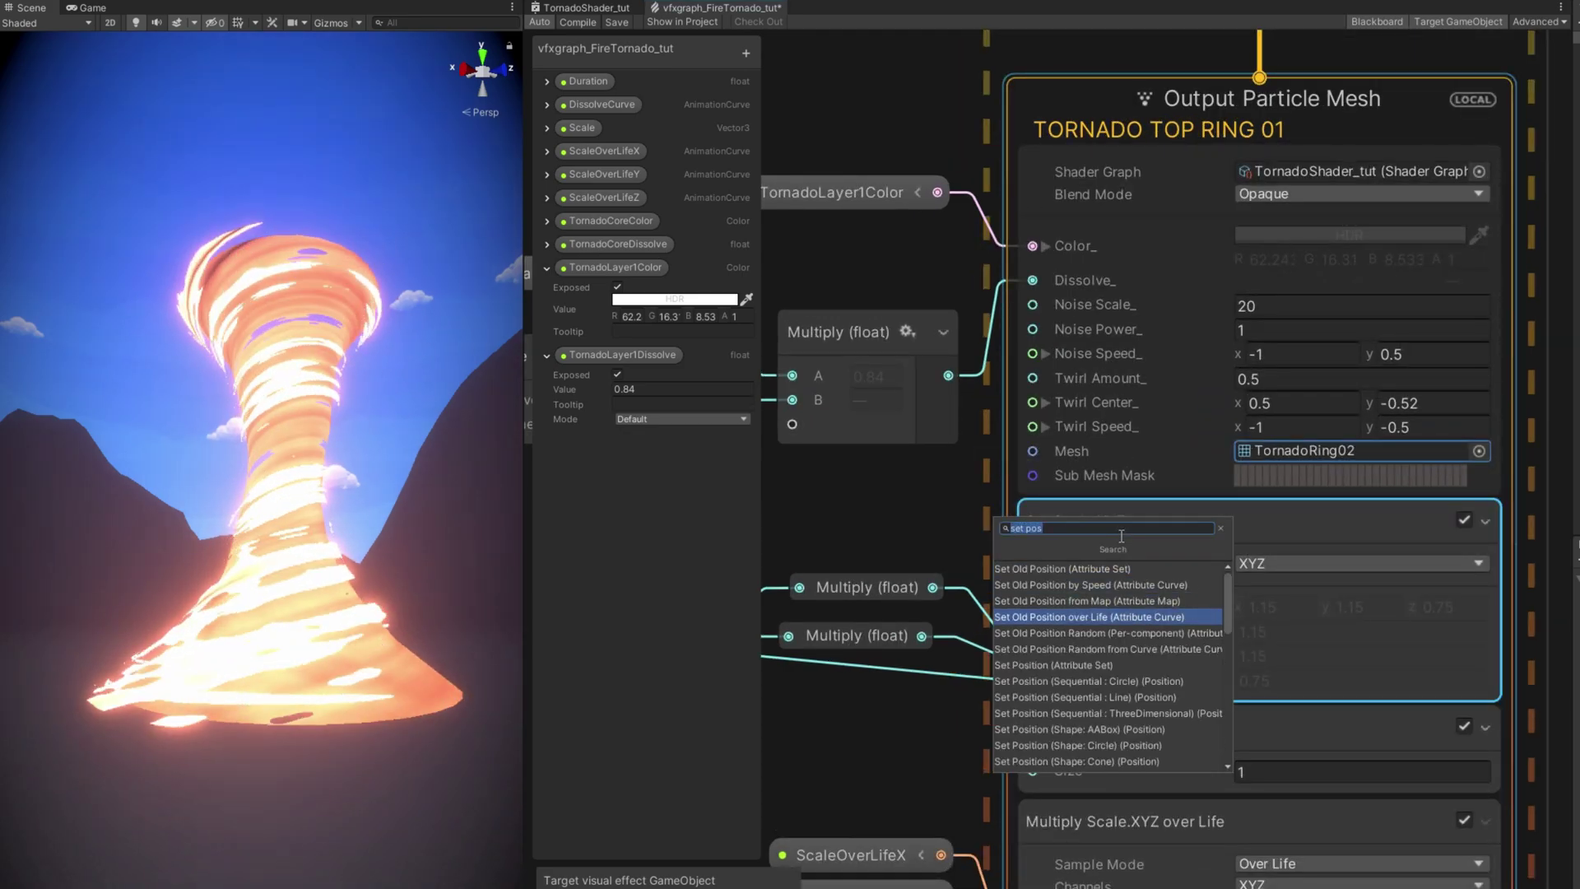
pyautogui.press('Down')
pyautogui.press('Return')
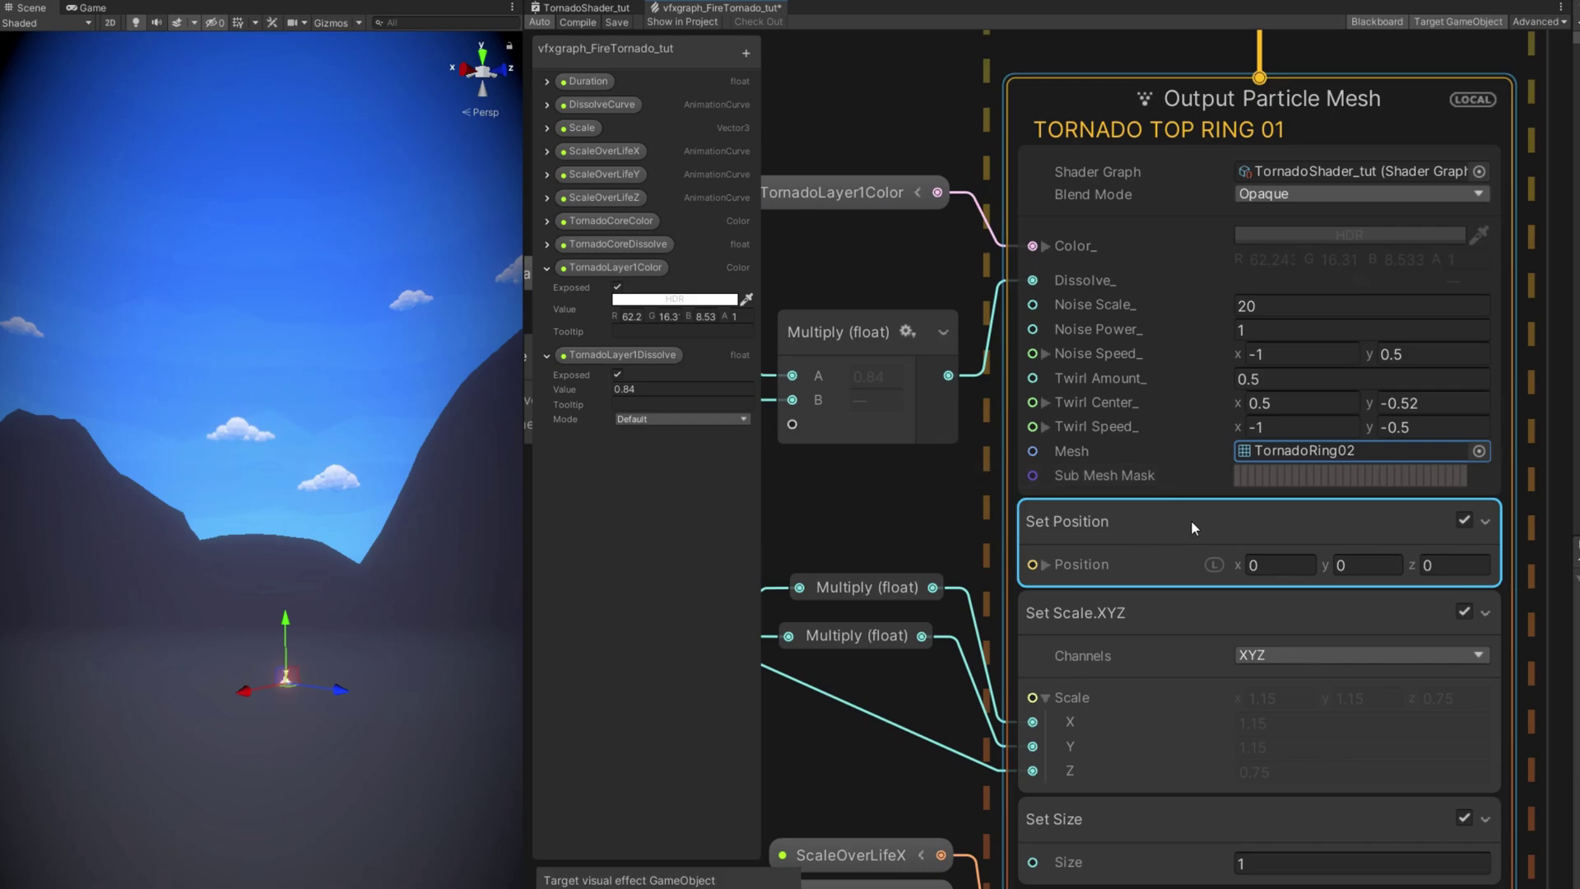
# Raise the top ring by setting the Y value of its Set Position block to 8
pyautogui.click(1370, 566)
pyautogui.write('9')
pyautogui.doubleClick(1351, 572)
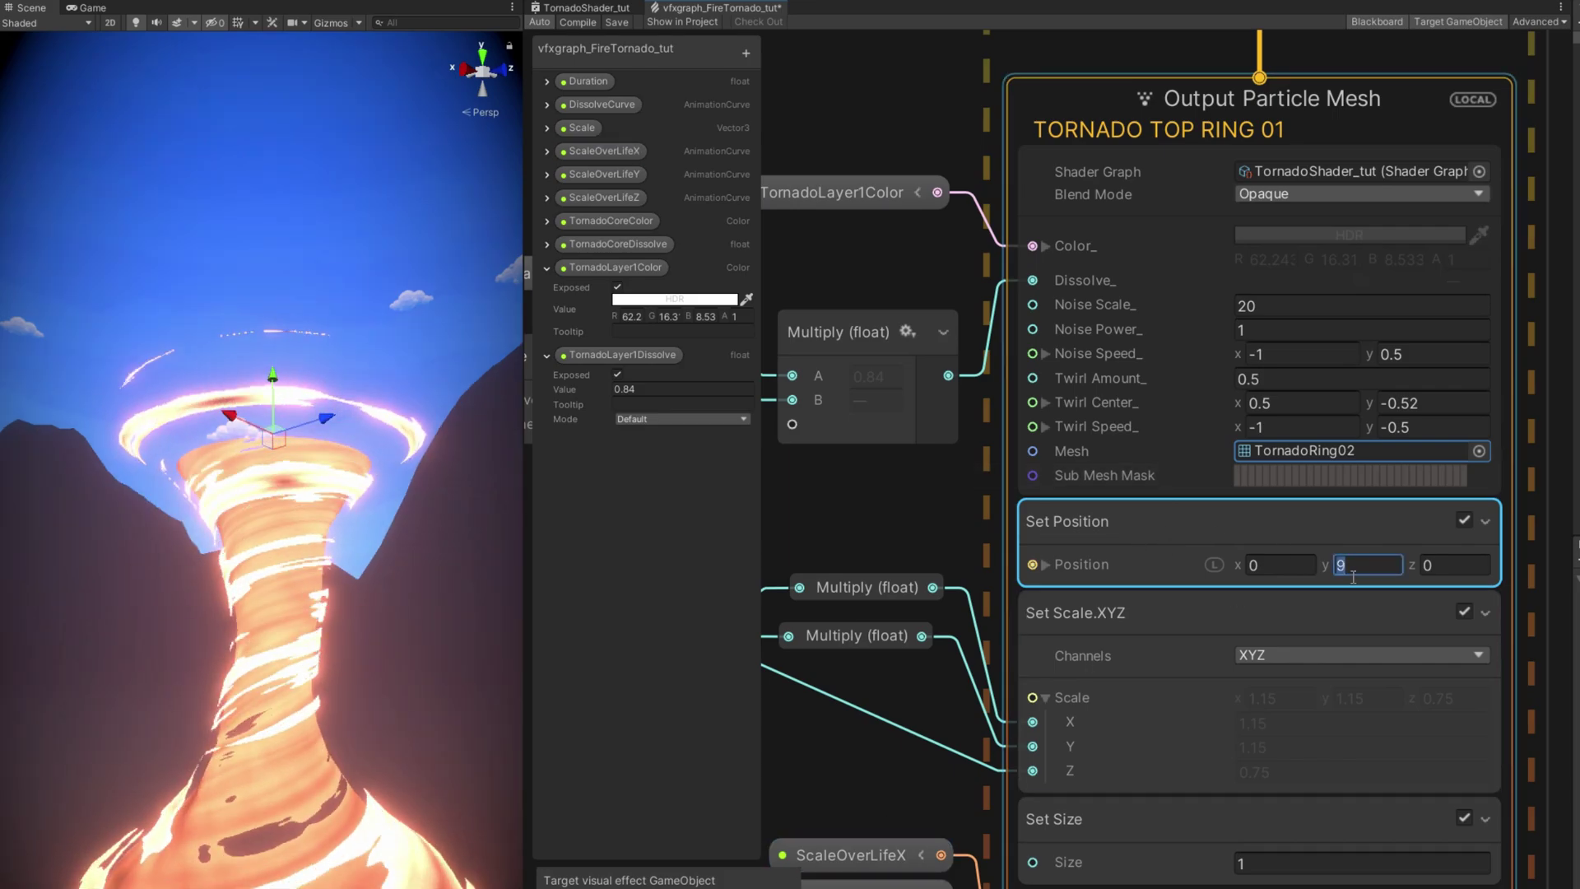
pyautogui.write('8')
pyautogui.moveTo(474, 546); pyautogui.dragTo(473, 552, button='middle')
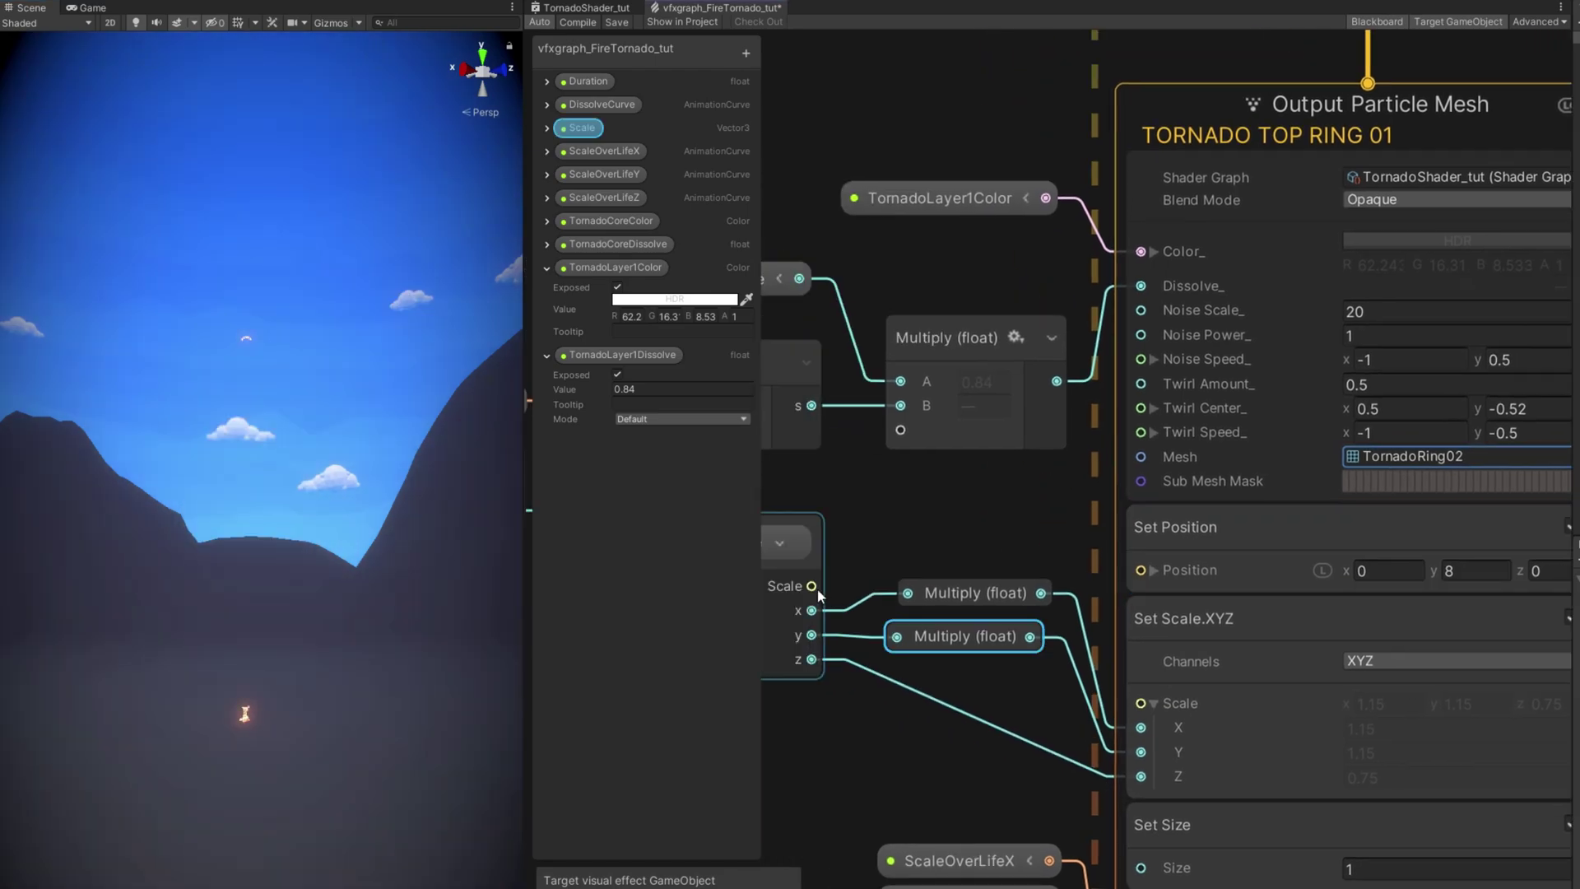
# Connect the Scale property directly to the top ring's Set Scale.XYZ block, remove the two Multiply nodes and move the Scale node beside it
pyautogui.moveTo(815, 588); pyautogui.dragTo(1184, 729)
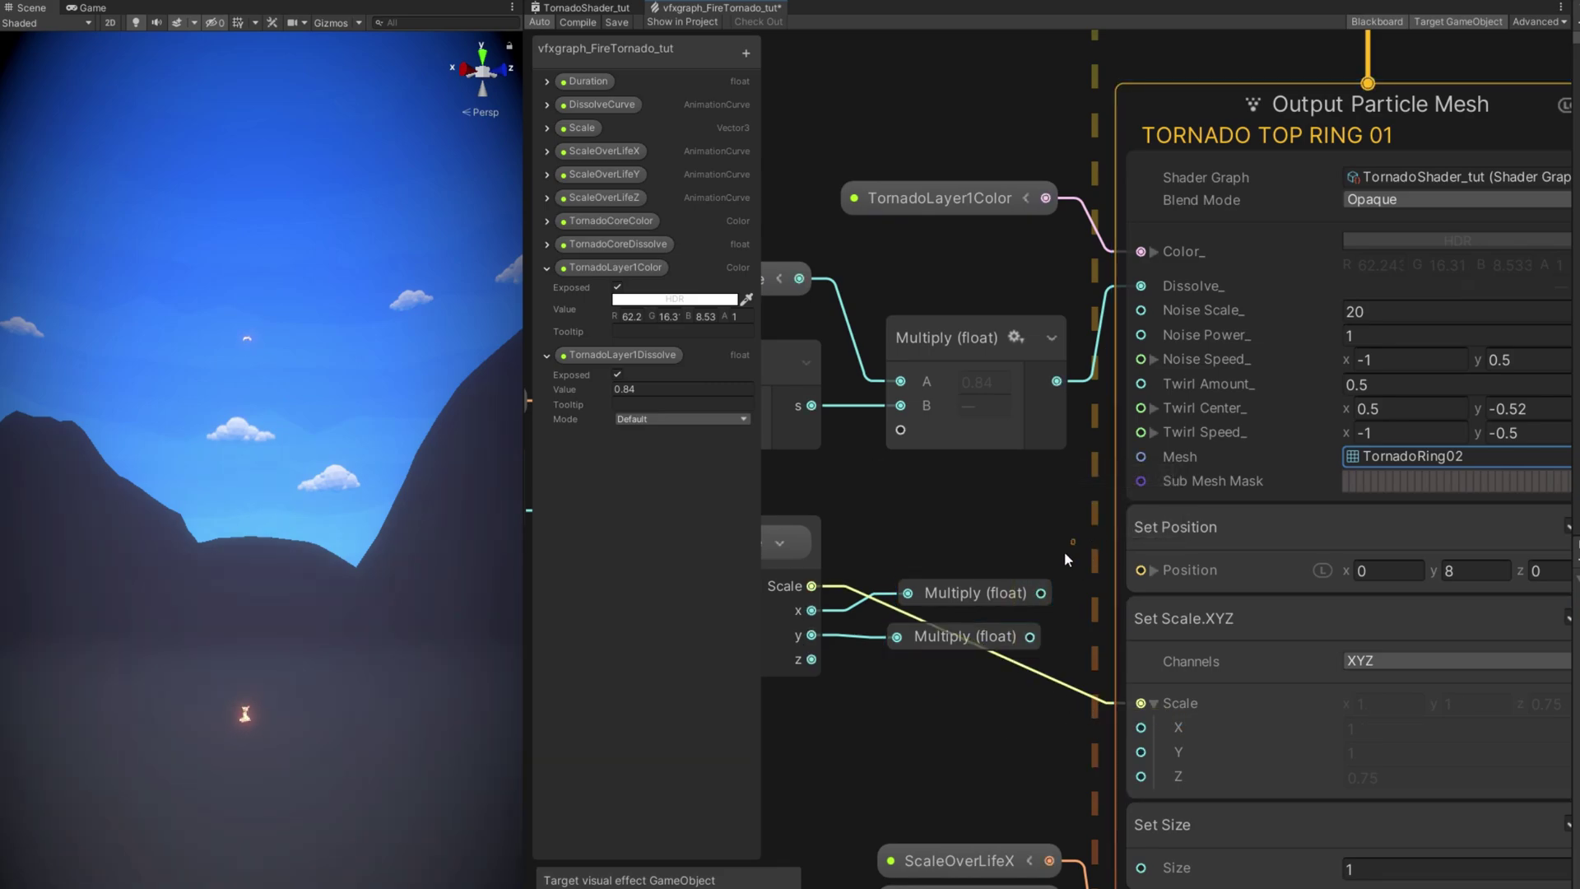
pyautogui.moveTo(948, 536); pyautogui.dragTo(1093, 538, button='middle')
pyautogui.moveTo(903, 553); pyautogui.dragTo(1145, 680)
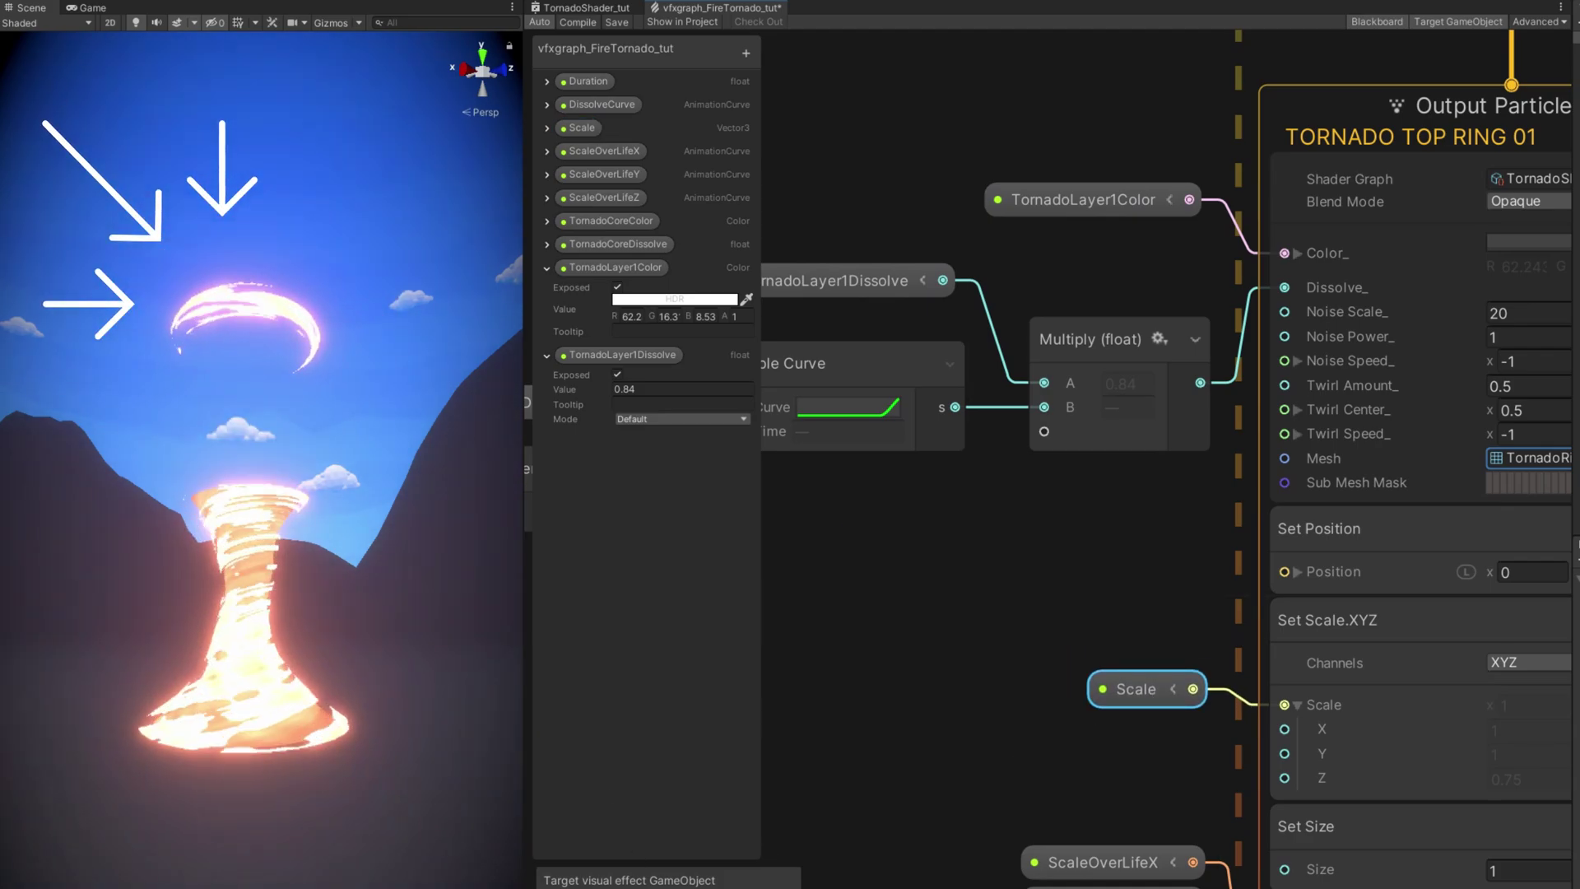
pyautogui.moveTo(978, 707); pyautogui.dragTo(797, 579, button='middle')
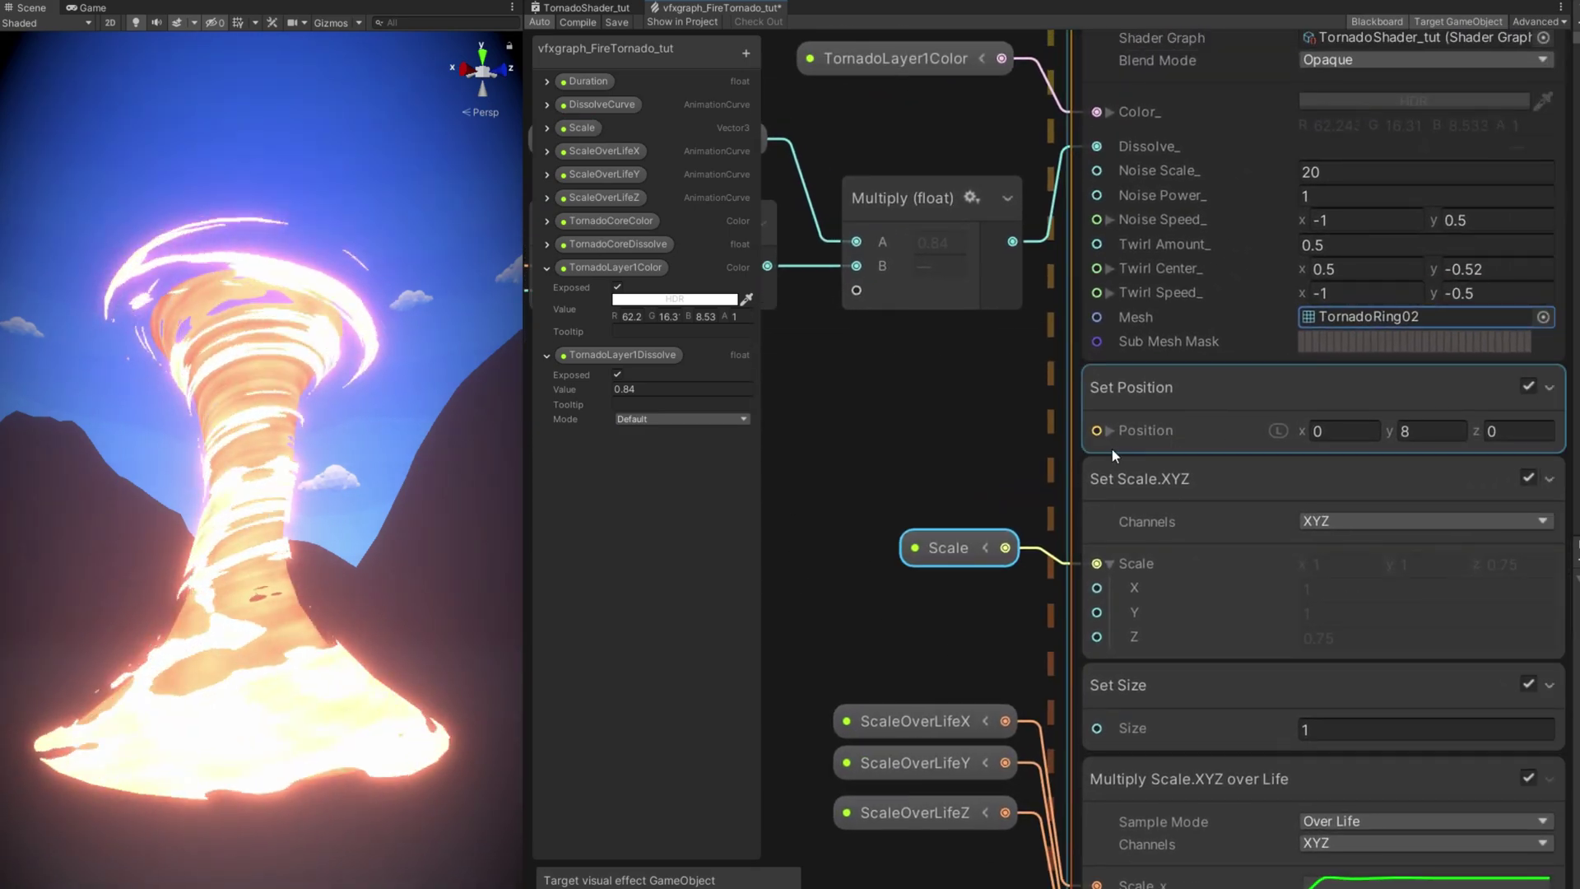
# Place the ScaleOverLifeY property near the top ring output and connect it to the Curve input of a new Sample Curve node
pyautogui.click(1109, 431)
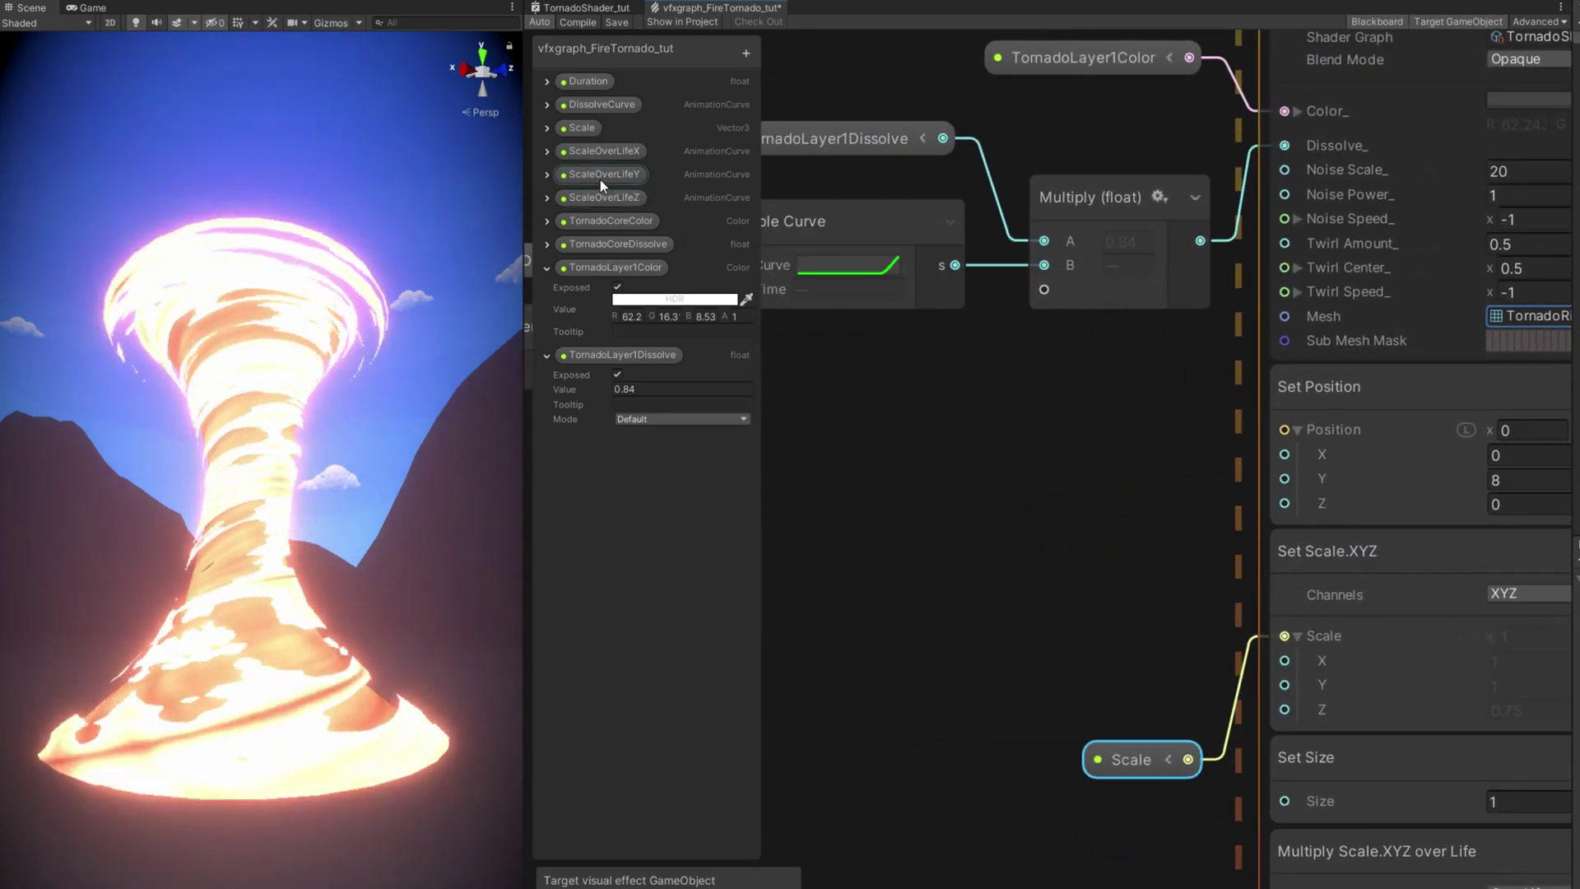
pyautogui.moveTo(600, 180); pyautogui.dragTo(826, 461)
pyautogui.moveTo(847, 459); pyautogui.dragTo(958, 447, button='middle')
pyautogui.moveTo(958, 448); pyautogui.dragTo(837, 513)
pyautogui.click(1055, 461)
pyautogui.press('space')
pyautogui.write('s')
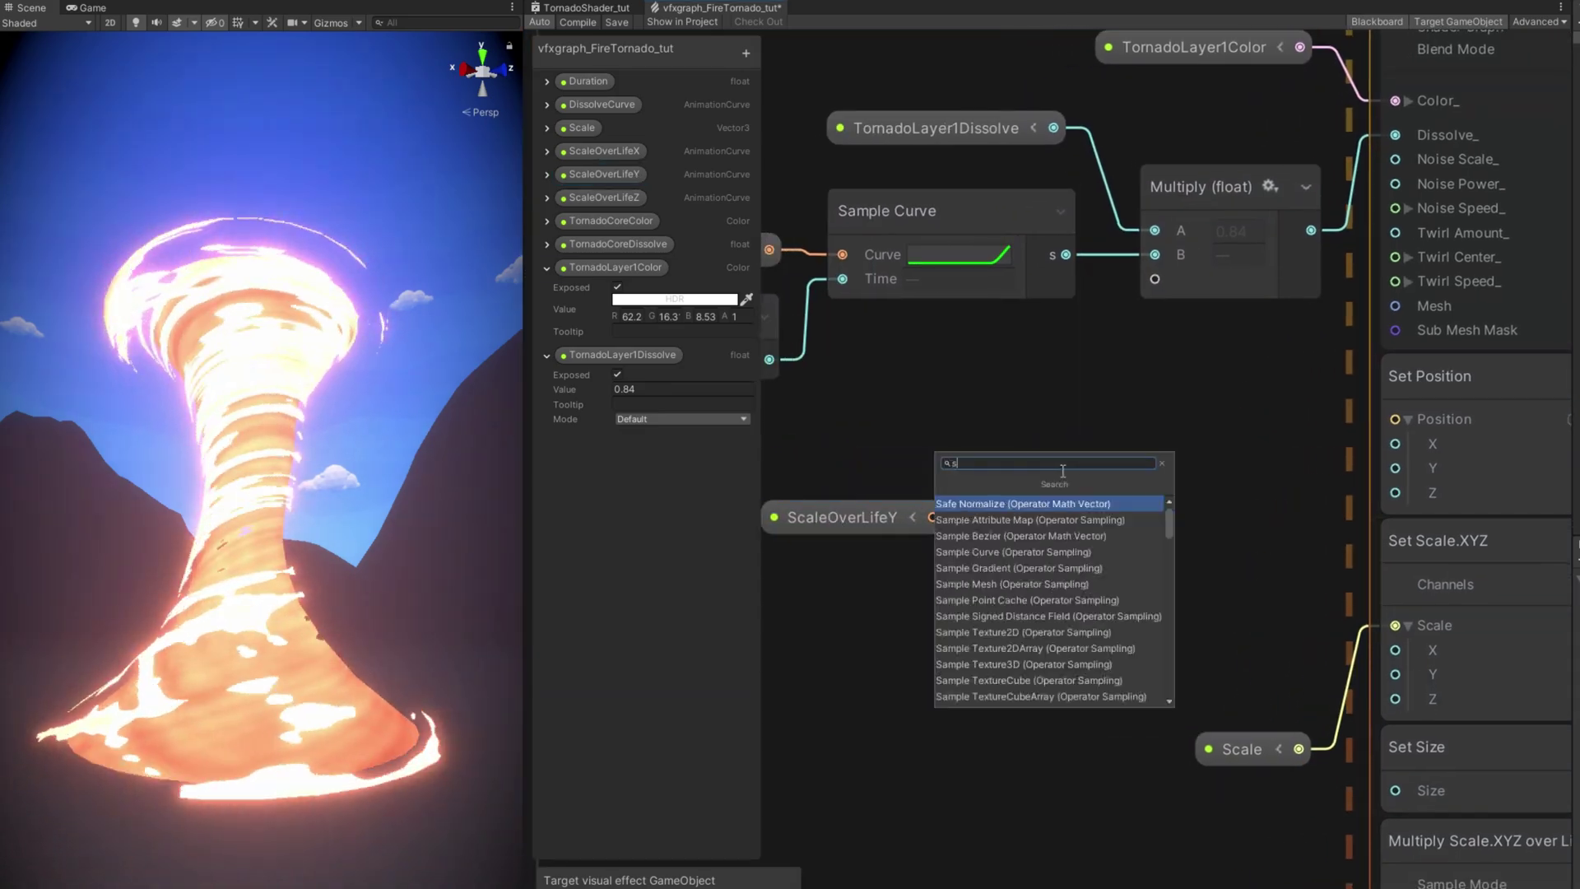
pyautogui.write('ample cu')
pyautogui.press('Return')
pyautogui.moveTo(1095, 499); pyautogui.dragTo(1010, 461)
pyautogui.moveTo(932, 517); pyautogui.dragTo(990, 509)
# Add an Age Over Lifetime node and connect it to the Time input of the ScaleOverLifeY Sample Curve
pyautogui.click(877, 602)
pyautogui.press('space')
pyautogui.press('Return')
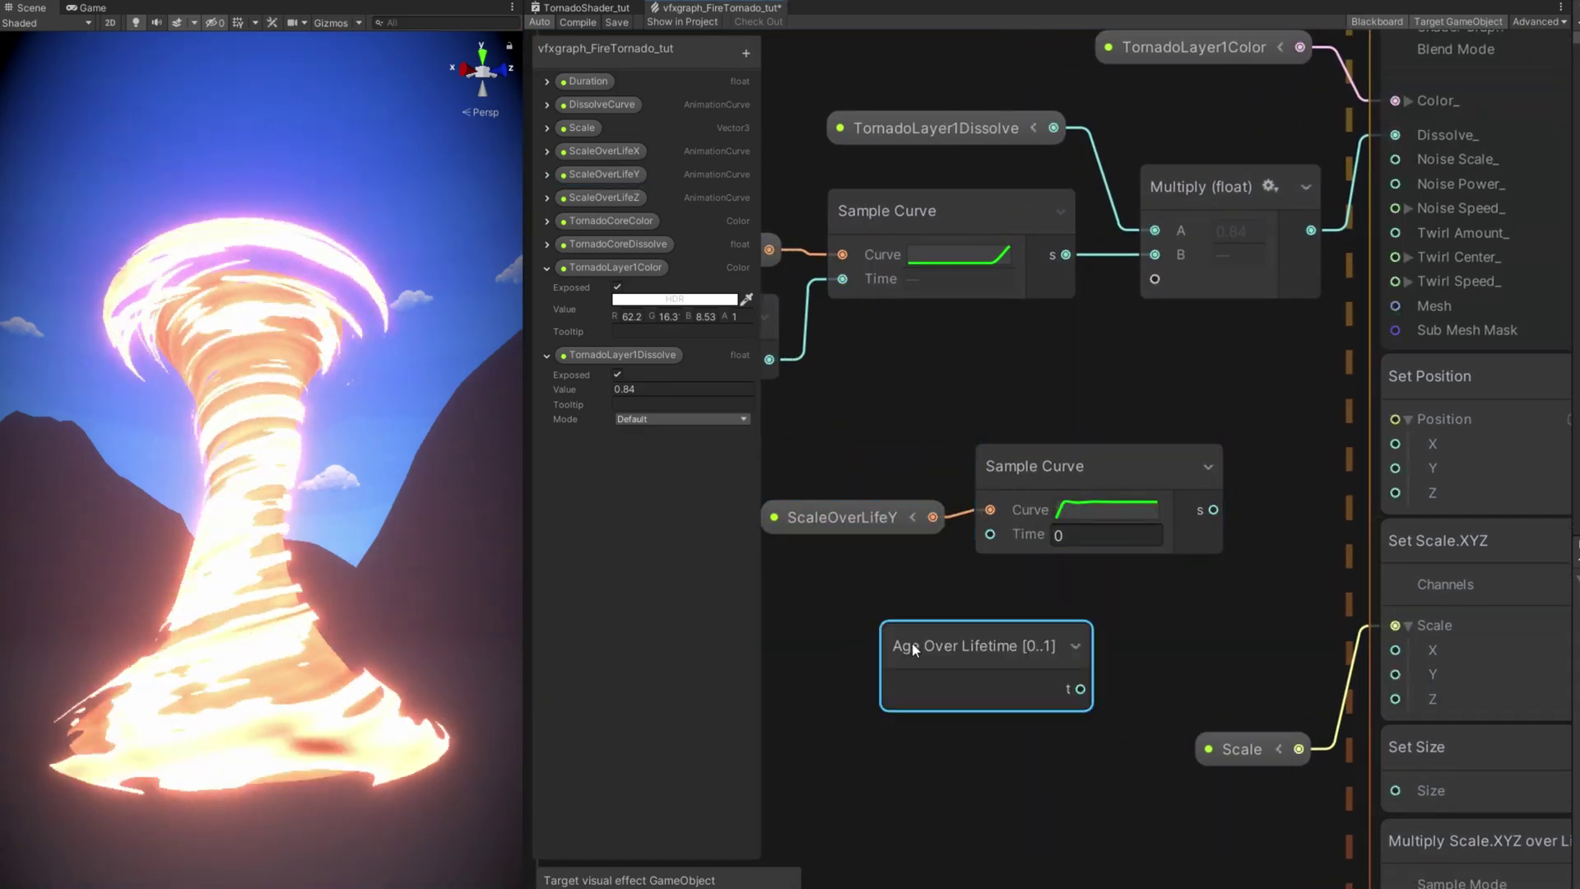
pyautogui.moveTo(912, 644); pyautogui.dragTo(990, 534)
# Add a Multiply node between the new Sample Curve and the top ring output
pyautogui.moveTo(1079, 451); pyautogui.dragTo(835, 524)
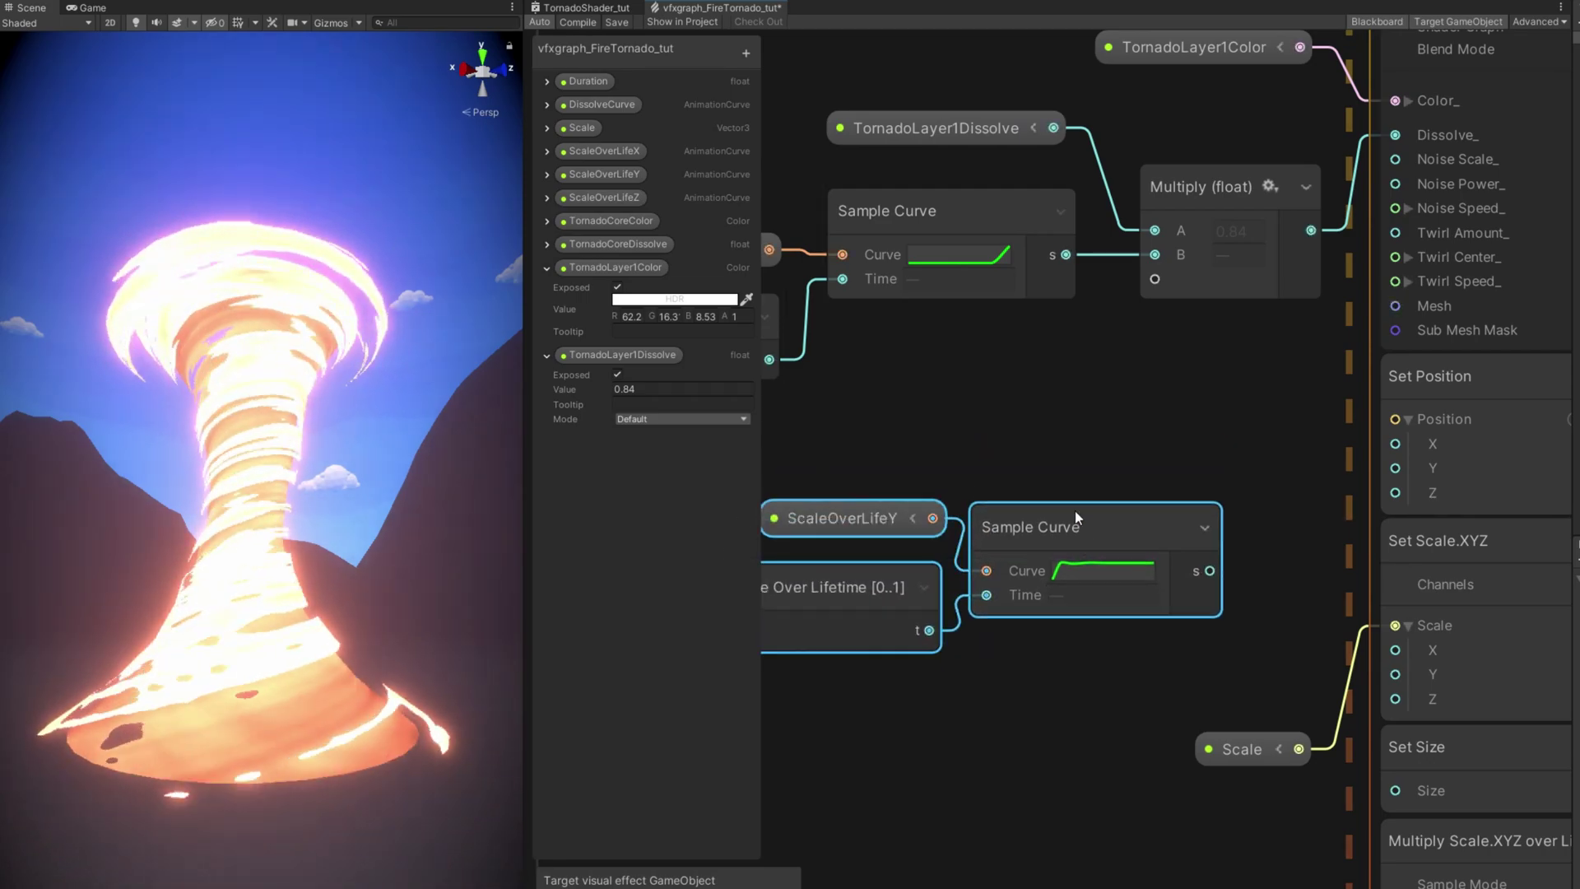
pyautogui.press('space')
pyautogui.write('mul')
pyautogui.click(1045, 561)
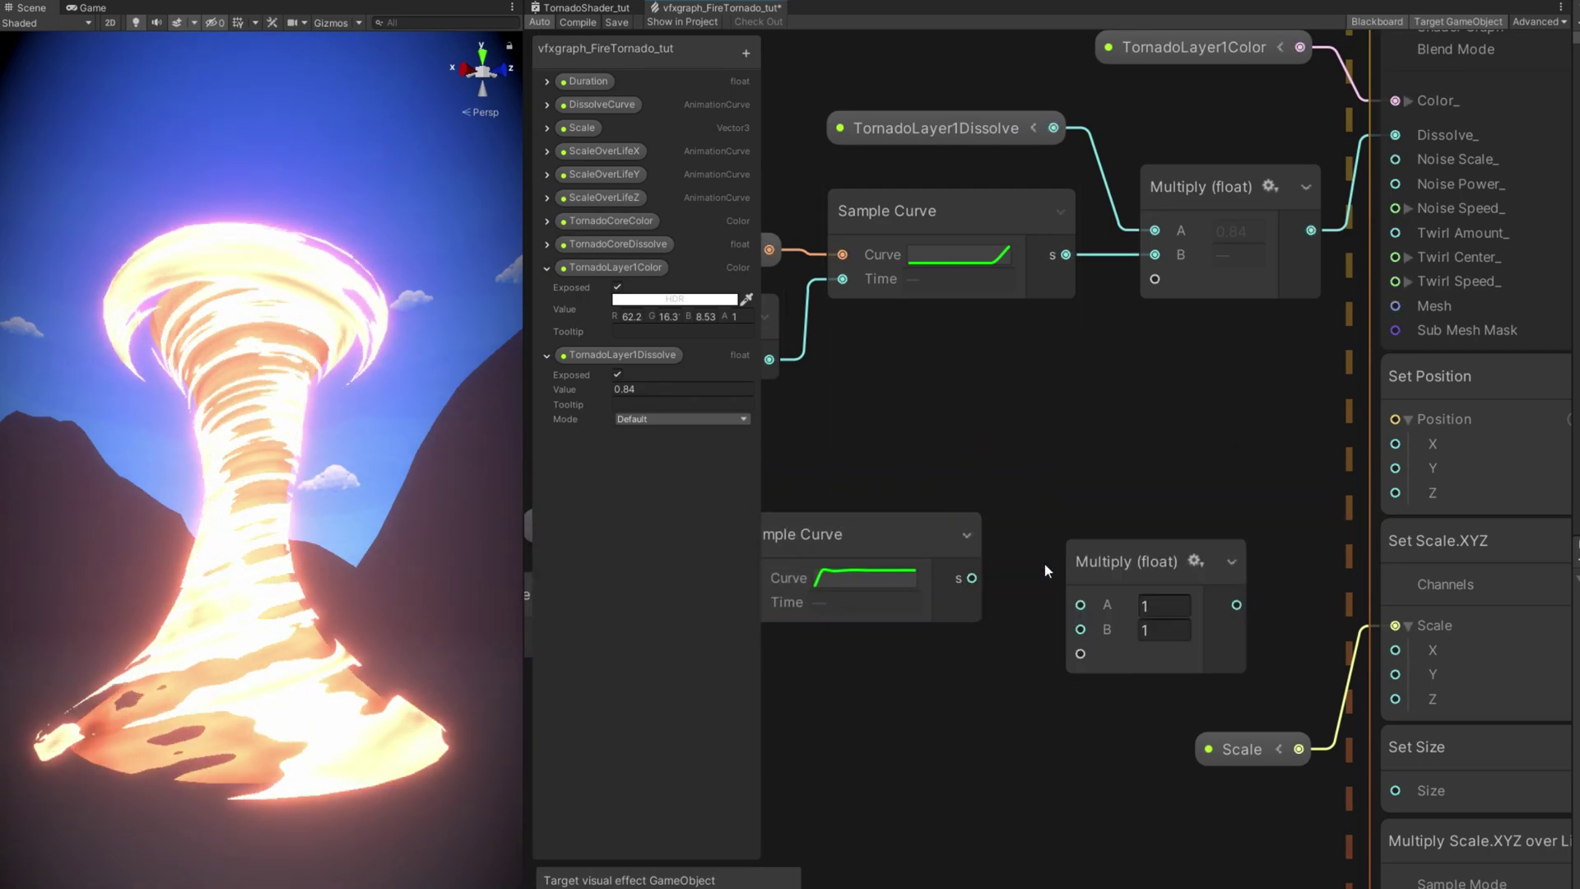
pyautogui.moveTo(1144, 556); pyautogui.dragTo(1121, 596)
pyautogui.moveTo(1164, 555); pyautogui.dragTo(991, 517, button='middle')
# Create an exposed Vector3 property named TopRingPosition with the value 0, 8, 0 and place it in the graph
pyautogui.click(749, 49)
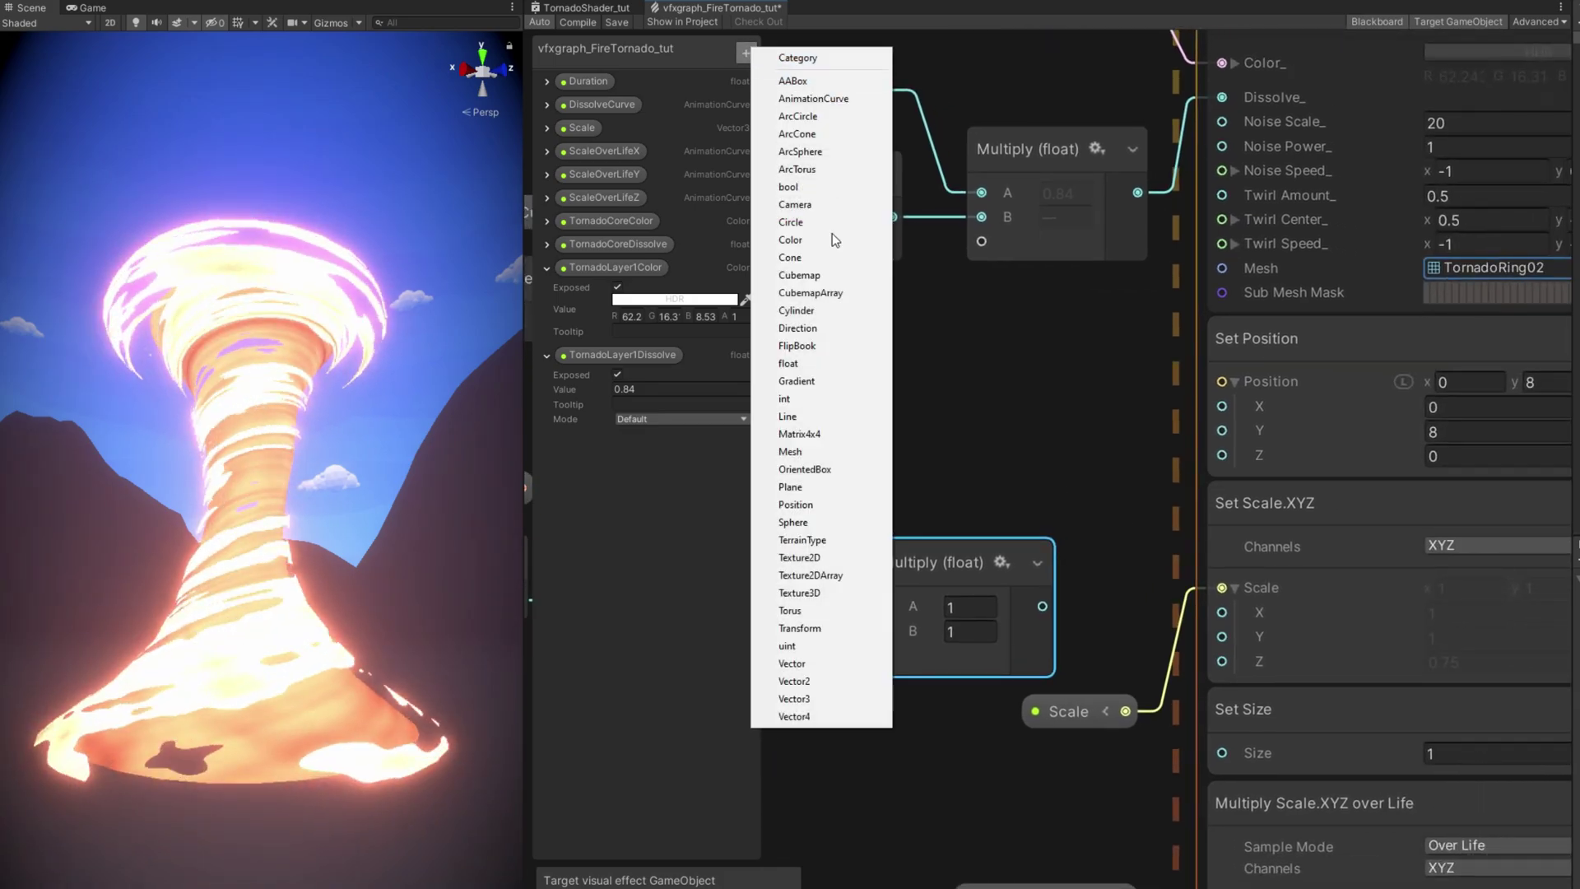
pyautogui.click(877, 698)
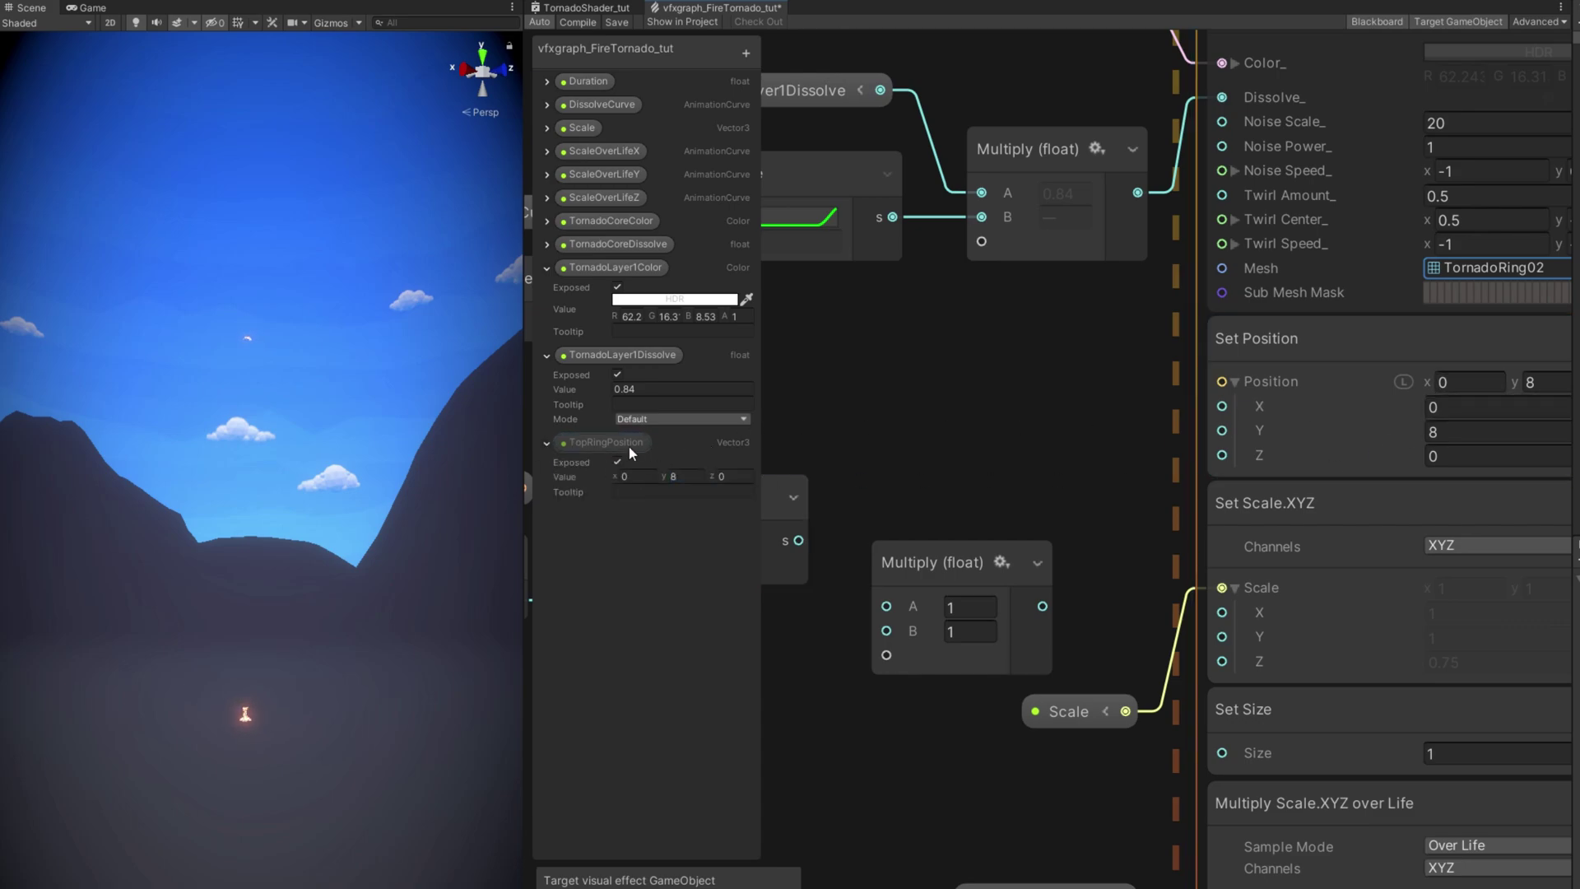
pyautogui.moveTo(631, 452); pyautogui.dragTo(934, 700)
# Multiply the sampled ScaleOverLifeY curve by TopRingPosition and feed the result into the top ring's Set Position block
pyautogui.moveTo(964, 625); pyautogui.dragTo(975, 622)
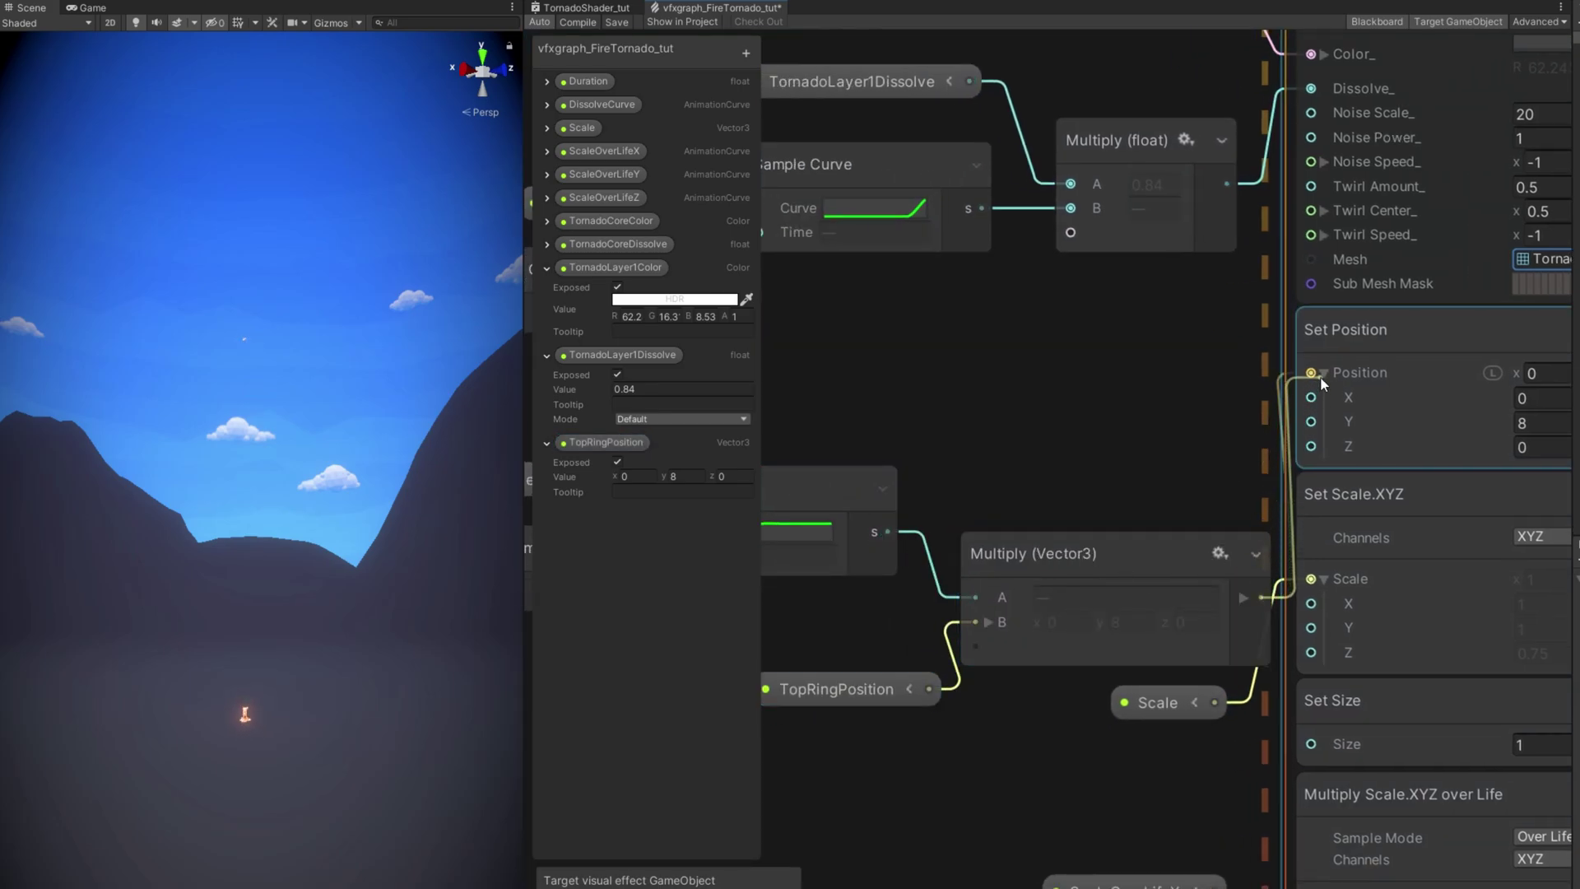
pyautogui.moveTo(1324, 384); pyautogui.dragTo(1312, 374)
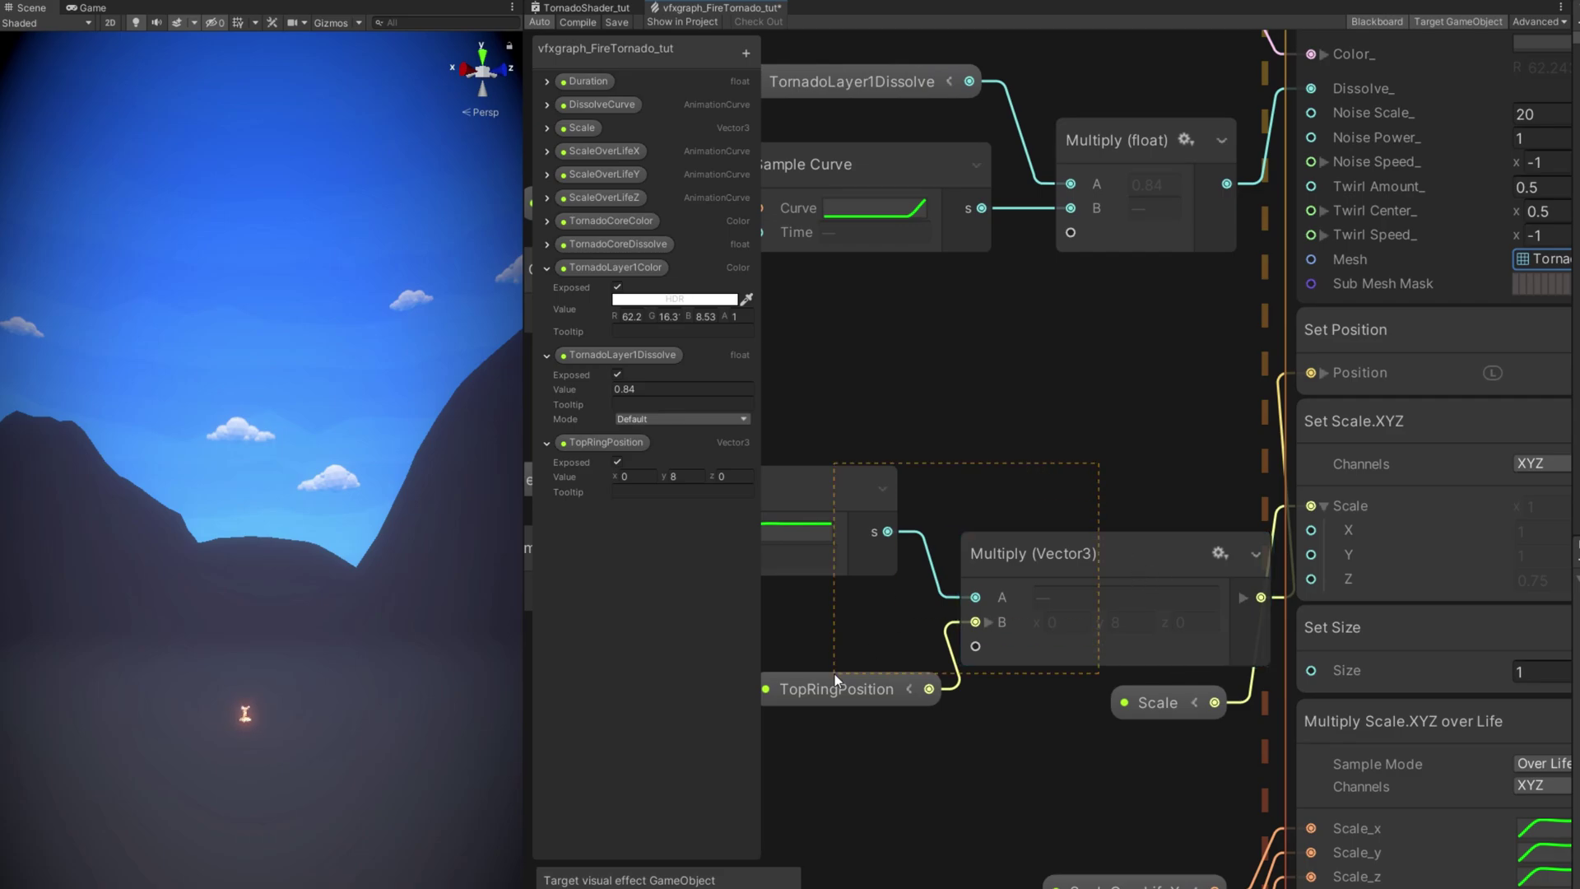
pyautogui.moveTo(835, 680); pyautogui.dragTo(833, 685)
# Examine the node setup of the TORNADO LAYER 2, TORNADO LAYER 3 and TORNADO BOTTOM RING 01 groups
pyautogui.scroll(-3, 988, 642)
pyautogui.moveTo(1034, 536); pyautogui.dragTo(1198, 527, button='middle')
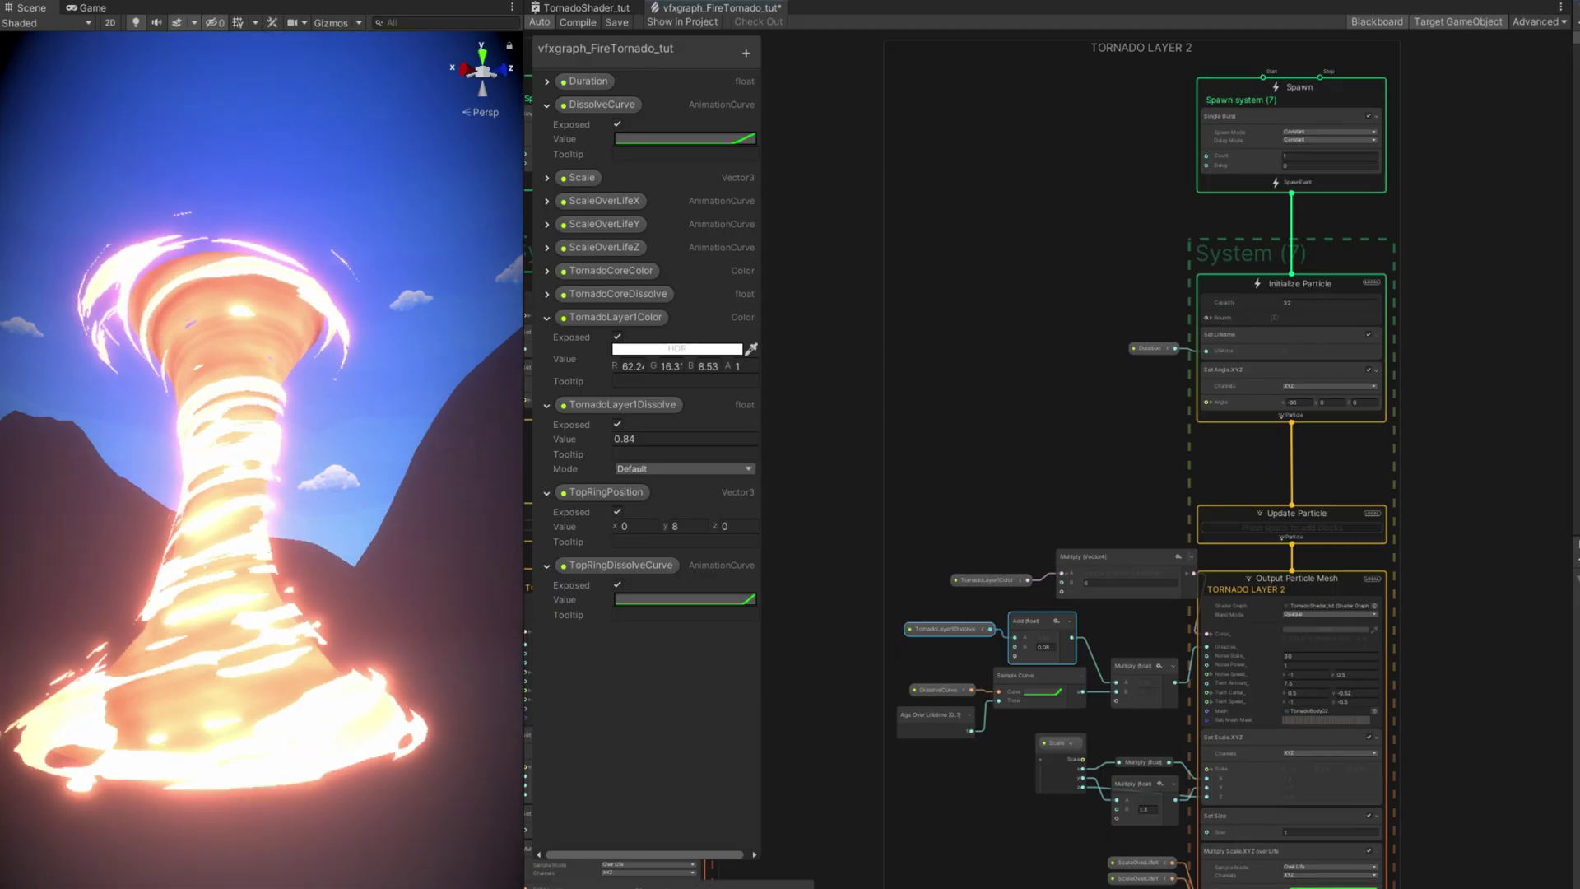
pyautogui.scroll(3, 1183, 585)
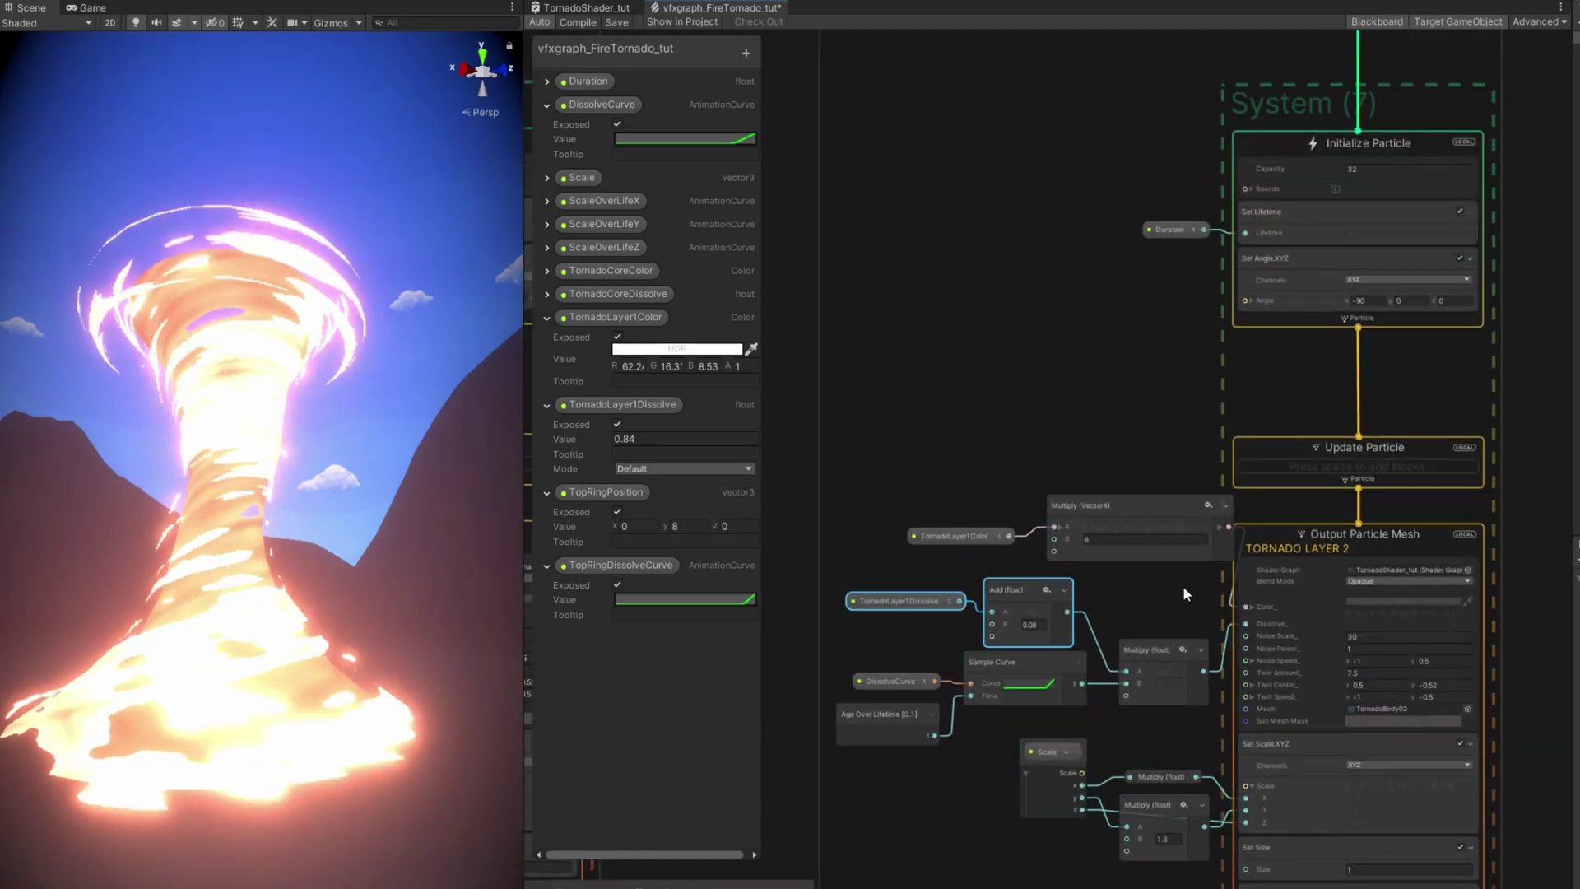
pyautogui.moveTo(1183, 585); pyautogui.dragTo(1147, 473, button='middle')
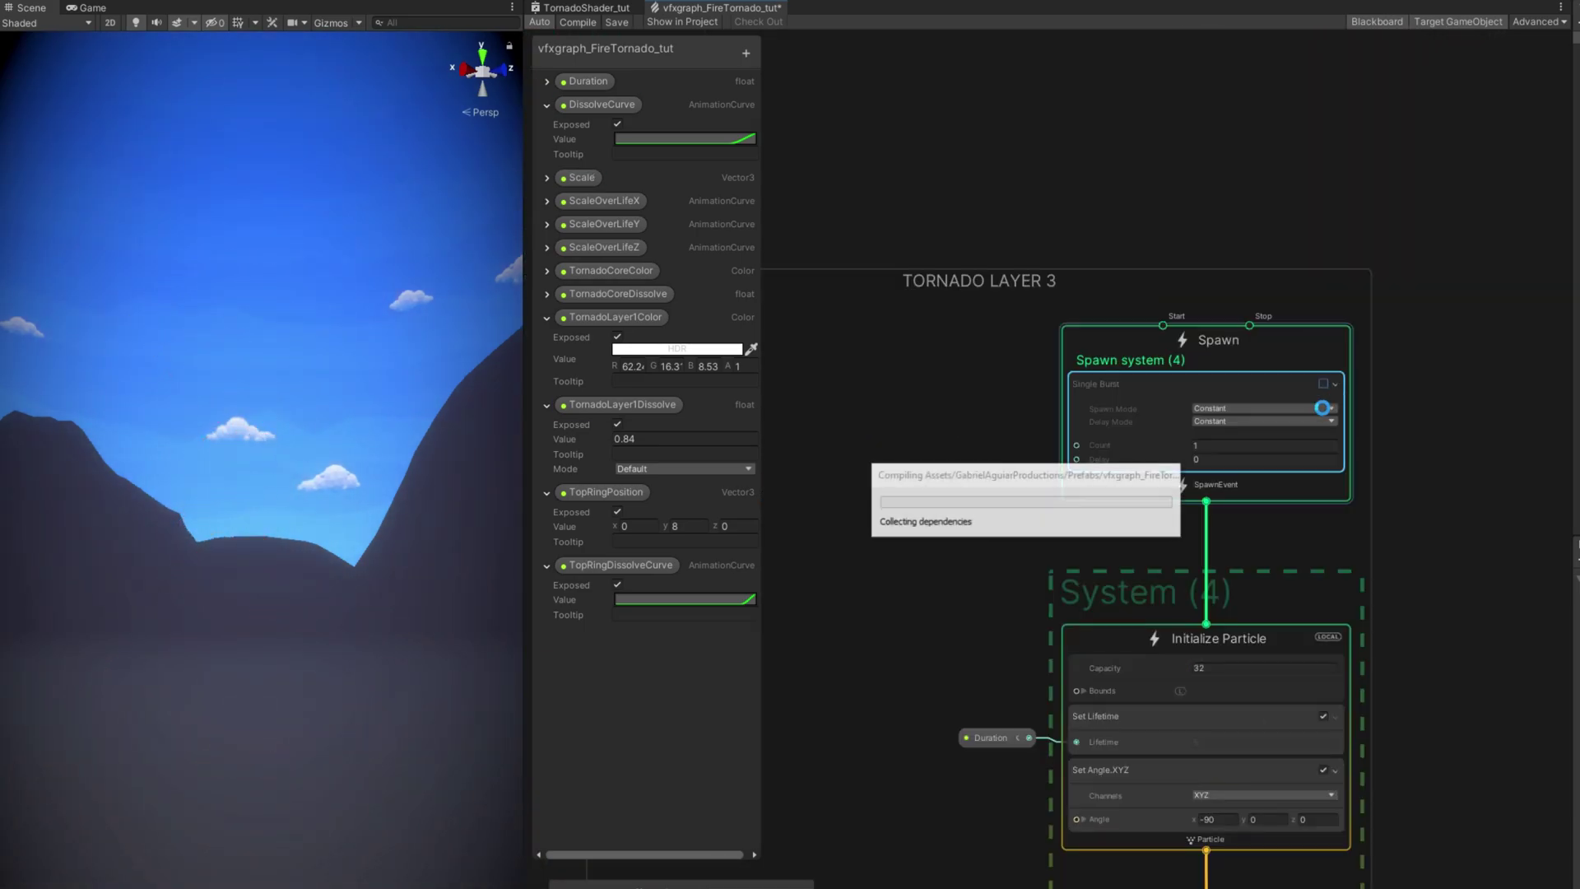
pyautogui.moveTo(965, 707); pyautogui.dragTo(1216, 584, button='middle')
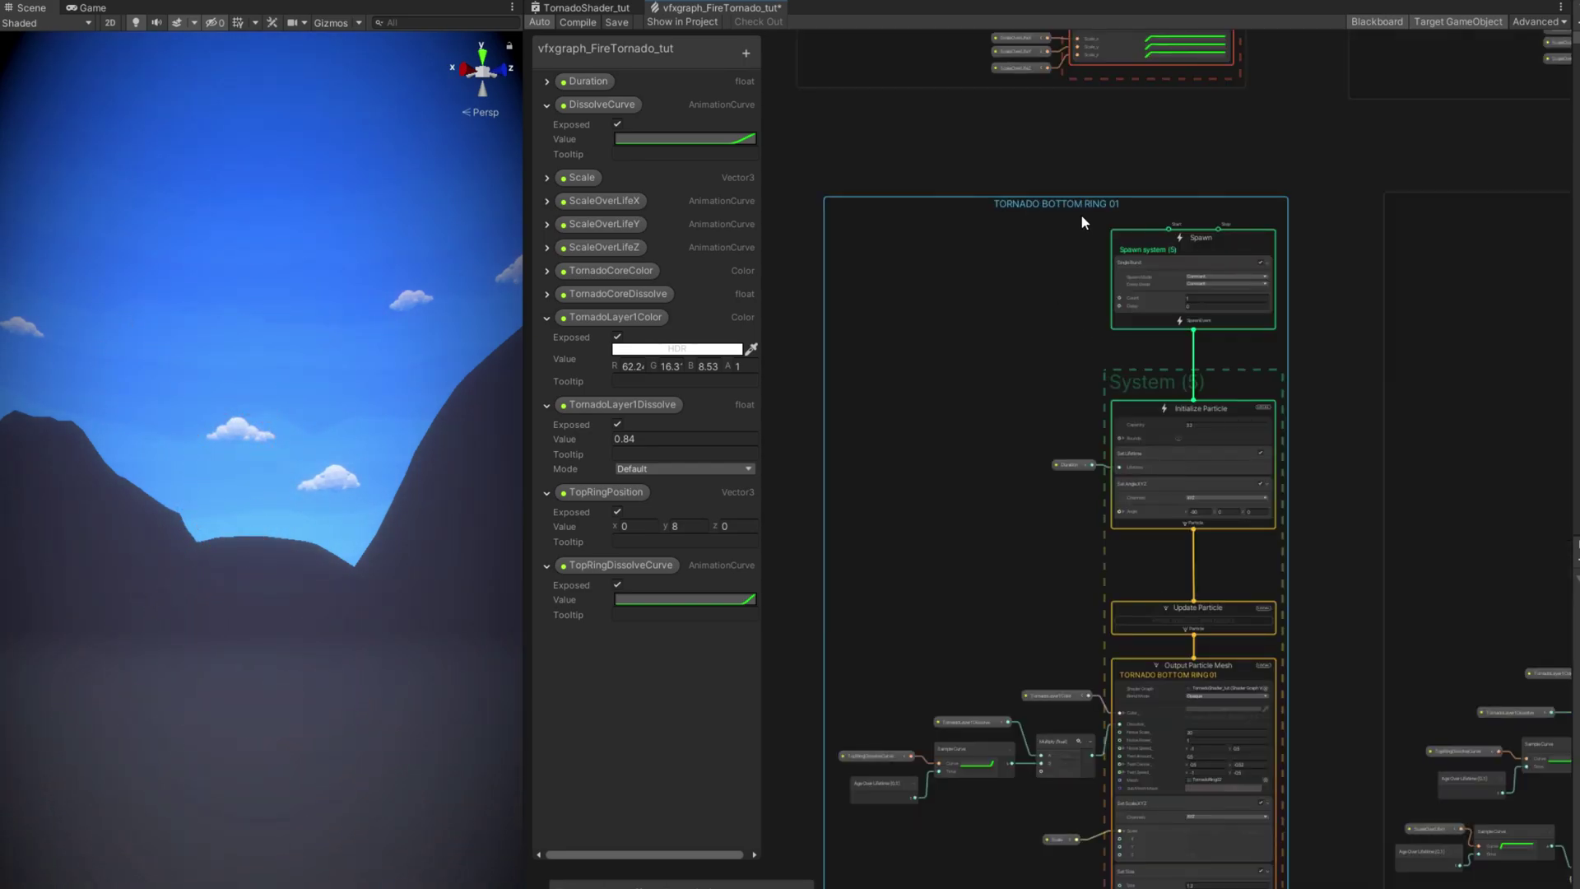
pyautogui.scroll(3, 1001, 729)
pyautogui.moveTo(978, 783); pyautogui.dragTo(980, 647, button='middle')
pyautogui.moveTo(1070, 758); pyautogui.dragTo(761, 805, button='middle')
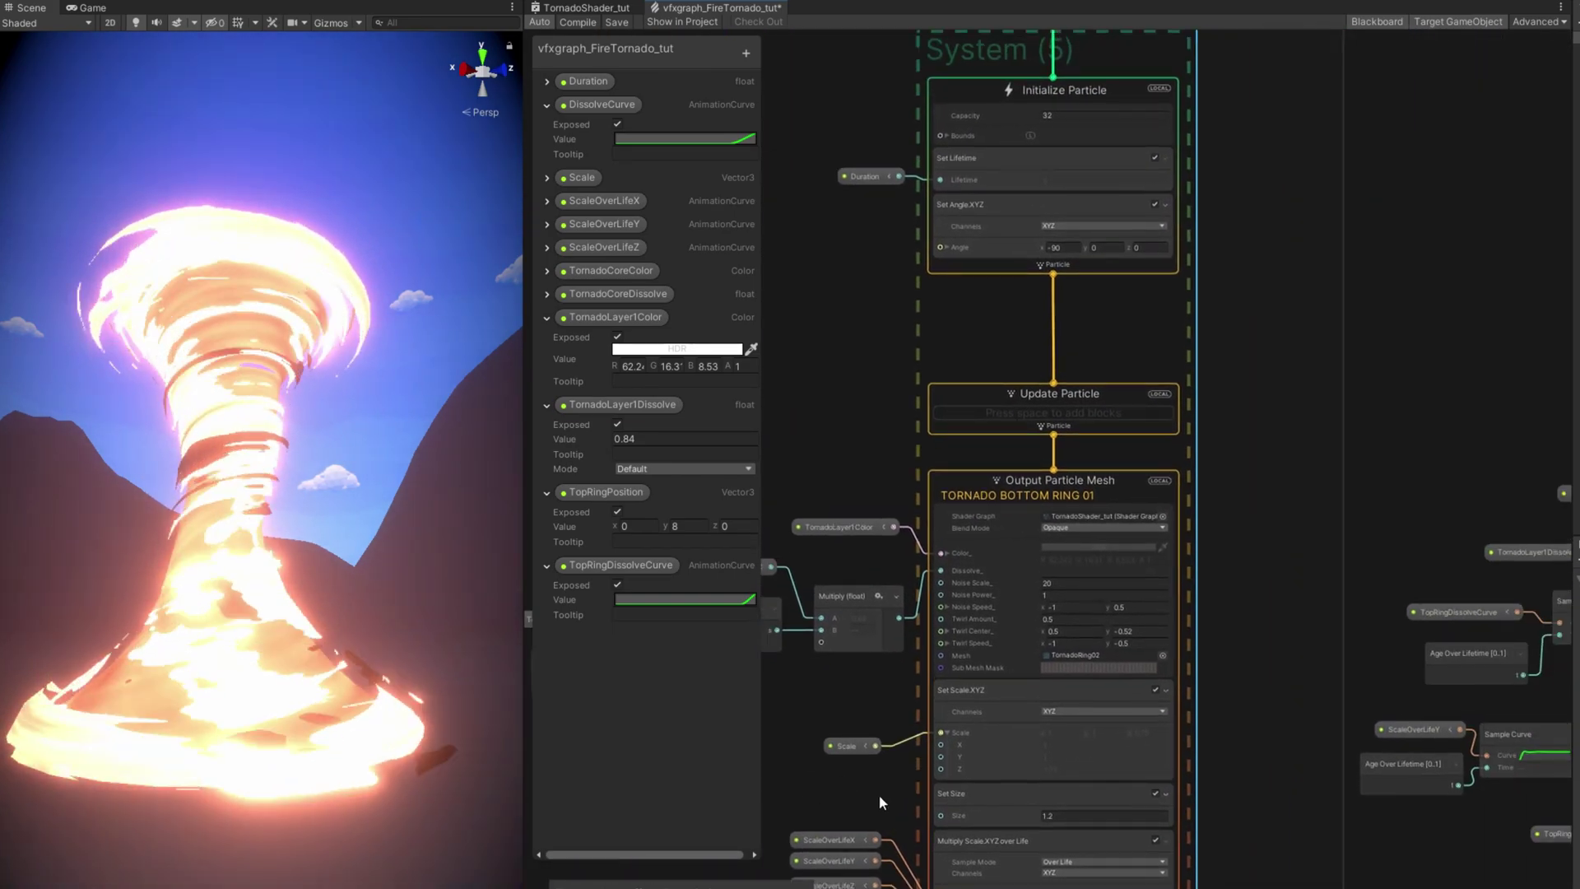
pyautogui.moveTo(1243, 733); pyautogui.dragTo(1074, 805, button='middle')
pyautogui.scroll(-4, 1074, 805)
pyautogui.moveTo(1203, 759); pyautogui.dragTo(997, 677, button='middle')
pyautogui.scroll(-1, 996, 677)
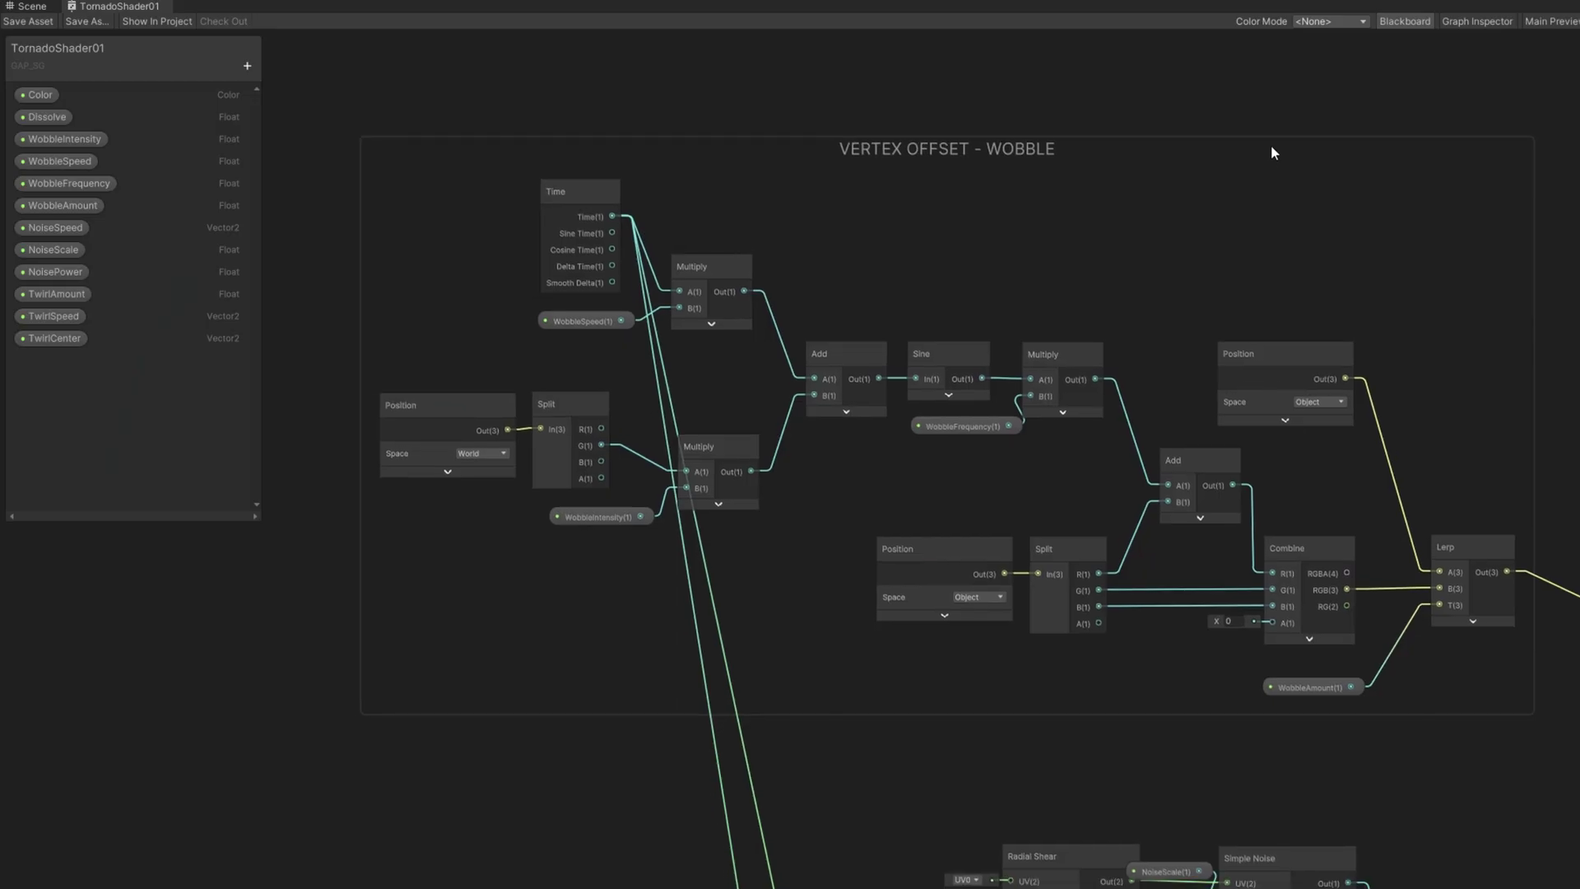
# Examine the VERTEX OFFSET - WOBBLE group and its connection to the Vertex position in the TornadoShader01 graph
pyautogui.scroll(1, 1271, 147)
pyautogui.moveTo(1212, 171); pyautogui.dragTo(1256, 138, button='middle')
pyautogui.moveTo(1452, 518); pyautogui.dragTo(889, 431, button='middle')
pyautogui.moveTo(1284, 504); pyautogui.dragTo(1060, 457, button='middle')
pyautogui.scroll(-3, 1192, 590)
pyautogui.scroll(3, 1276, 639)
pyautogui.scroll(-3, 1276, 639)
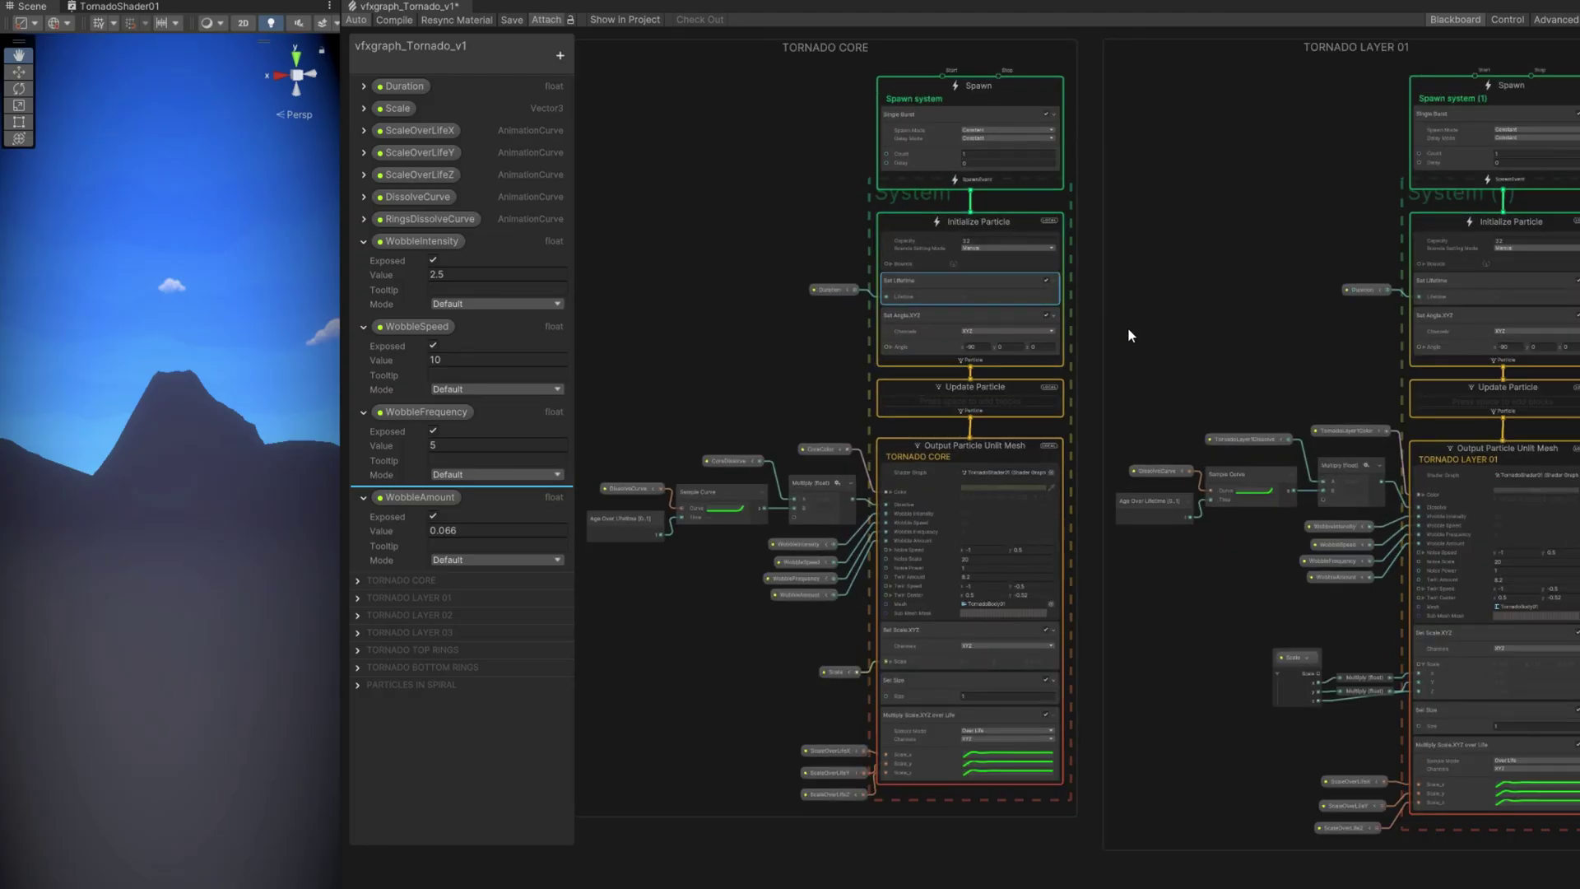
# Review how the wobble properties feed the TORNADO CORE output in vfxgraph_Tornado_v1, and enlarge the scene view
pyautogui.scroll(5, 782, 441)
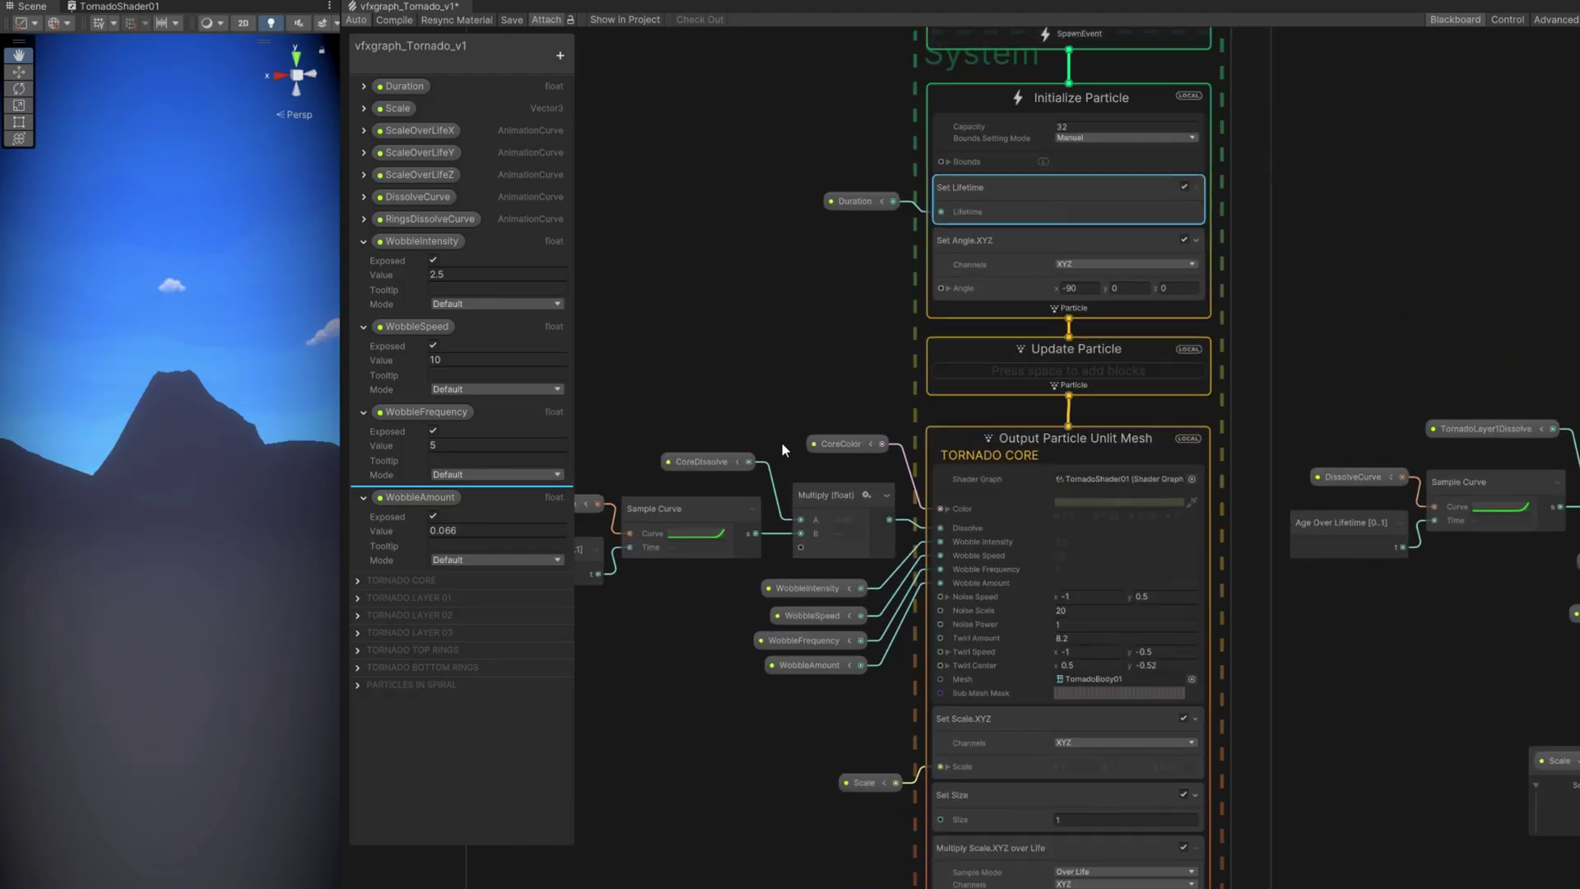
pyautogui.scroll(2, 1193, 472)
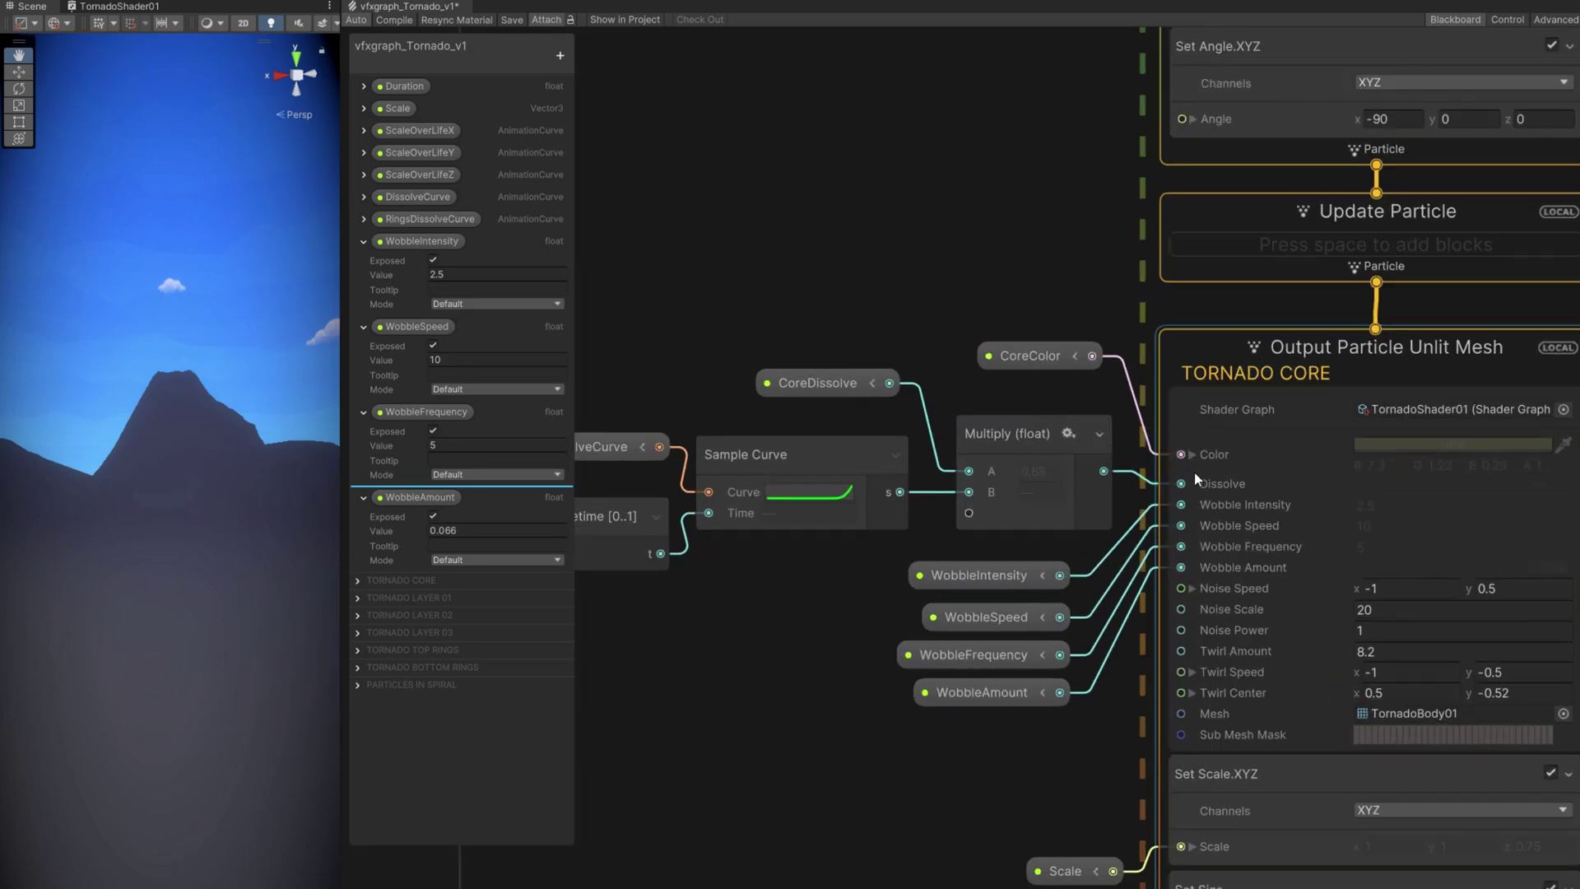
pyautogui.moveTo(986, 731); pyautogui.dragTo(892, 644, button='middle')
pyautogui.scroll(-1, 1159, 538)
pyautogui.scroll(-3, 1159, 536)
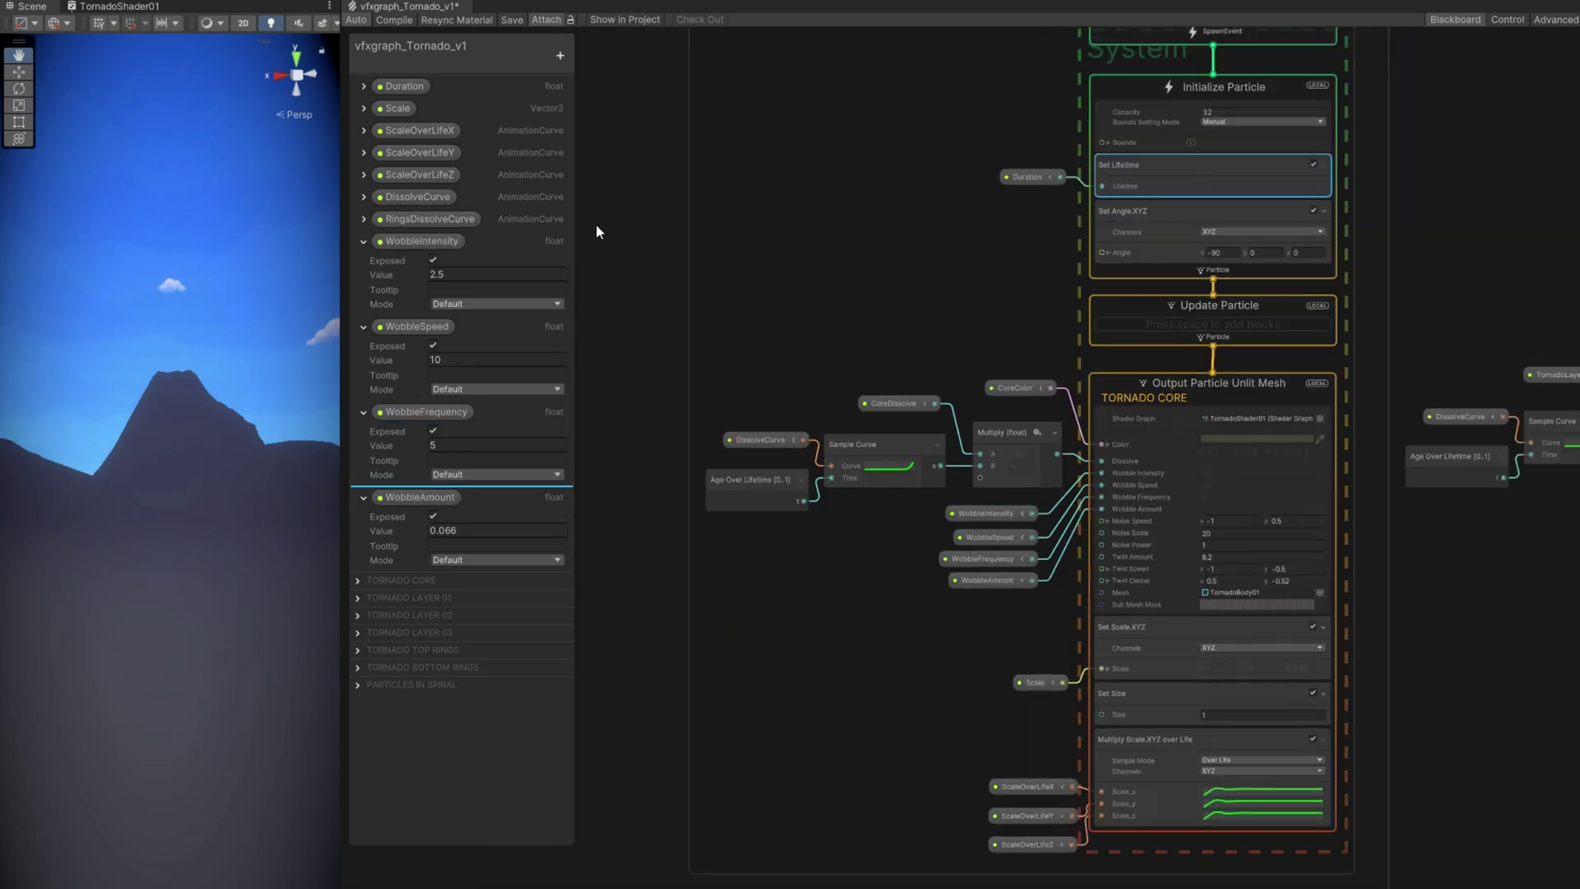
pyautogui.moveTo(351, 170); pyautogui.dragTo(1407, 144)
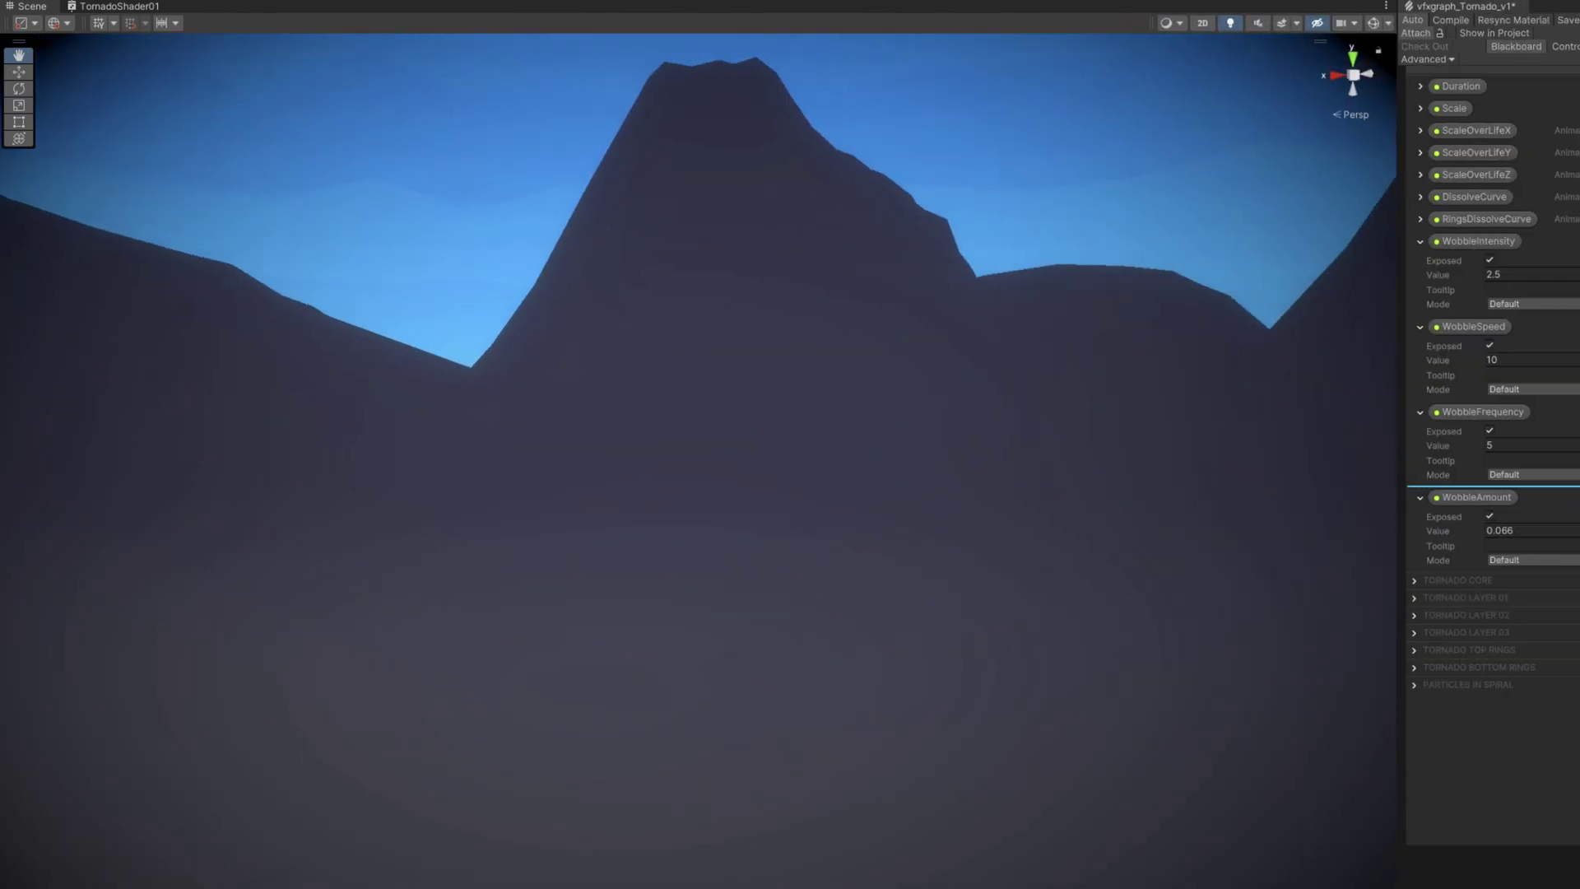